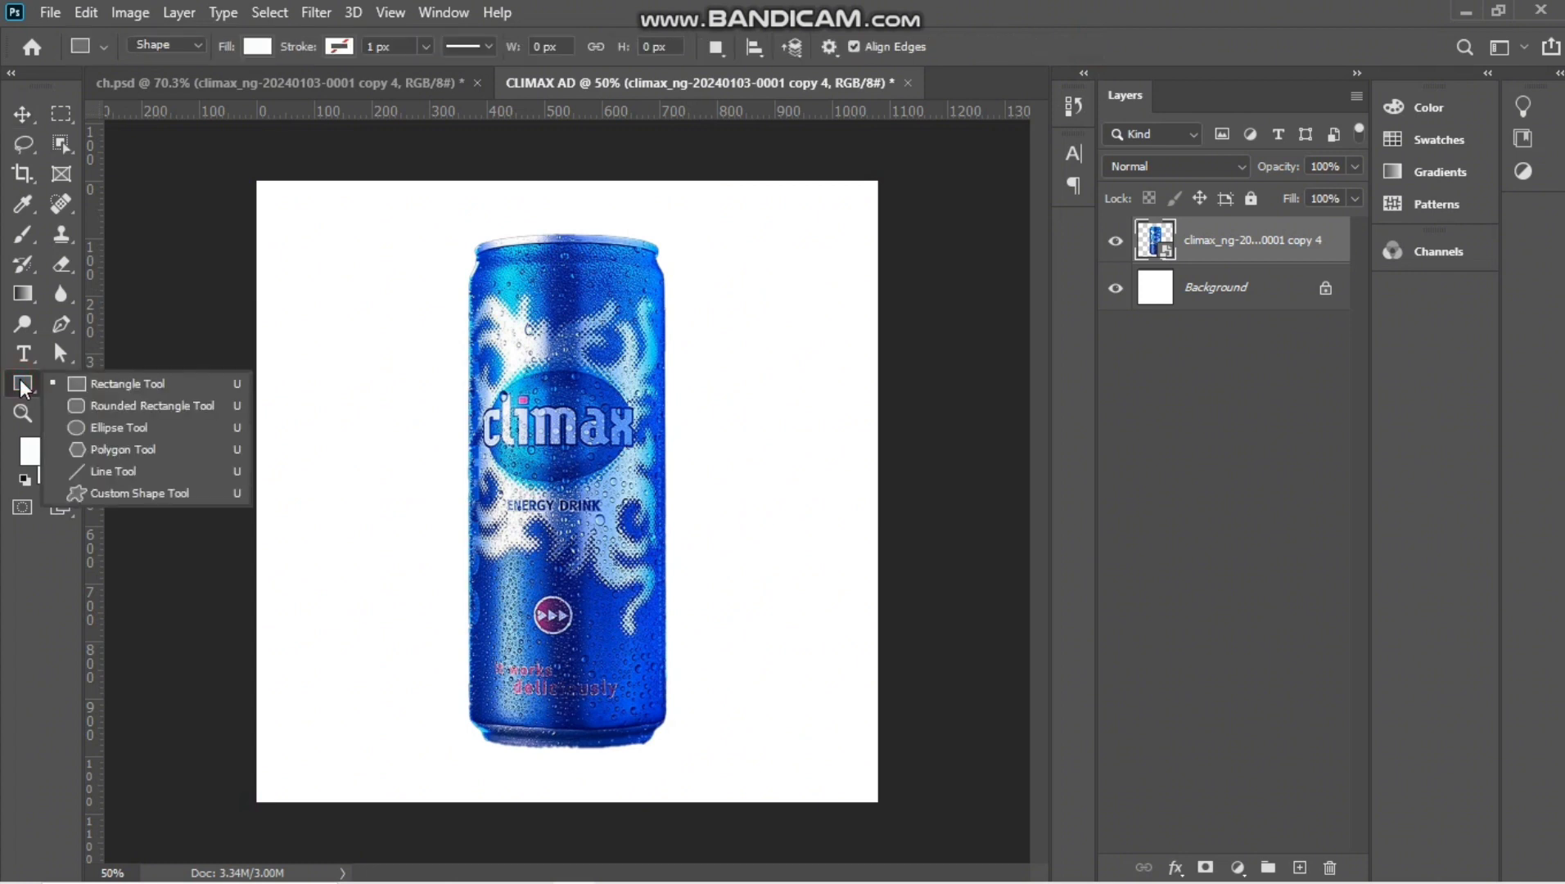
Hide the can layer and draw a rectangle about 937 × 480 px above the Background, covering the canvas's lower-right area.
click(83, 386)
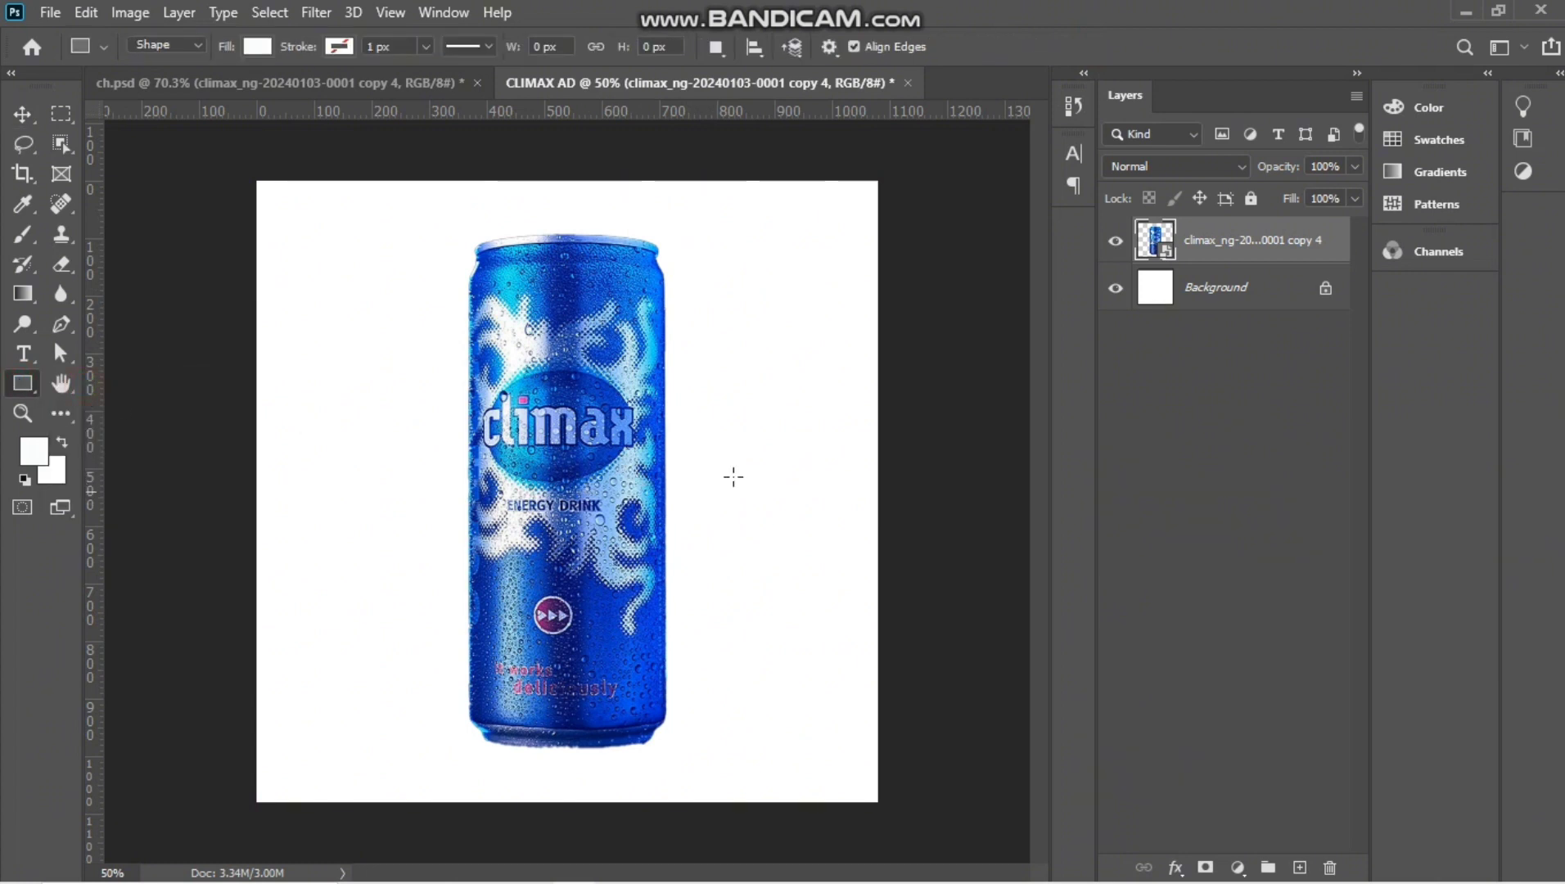
click(1246, 310)
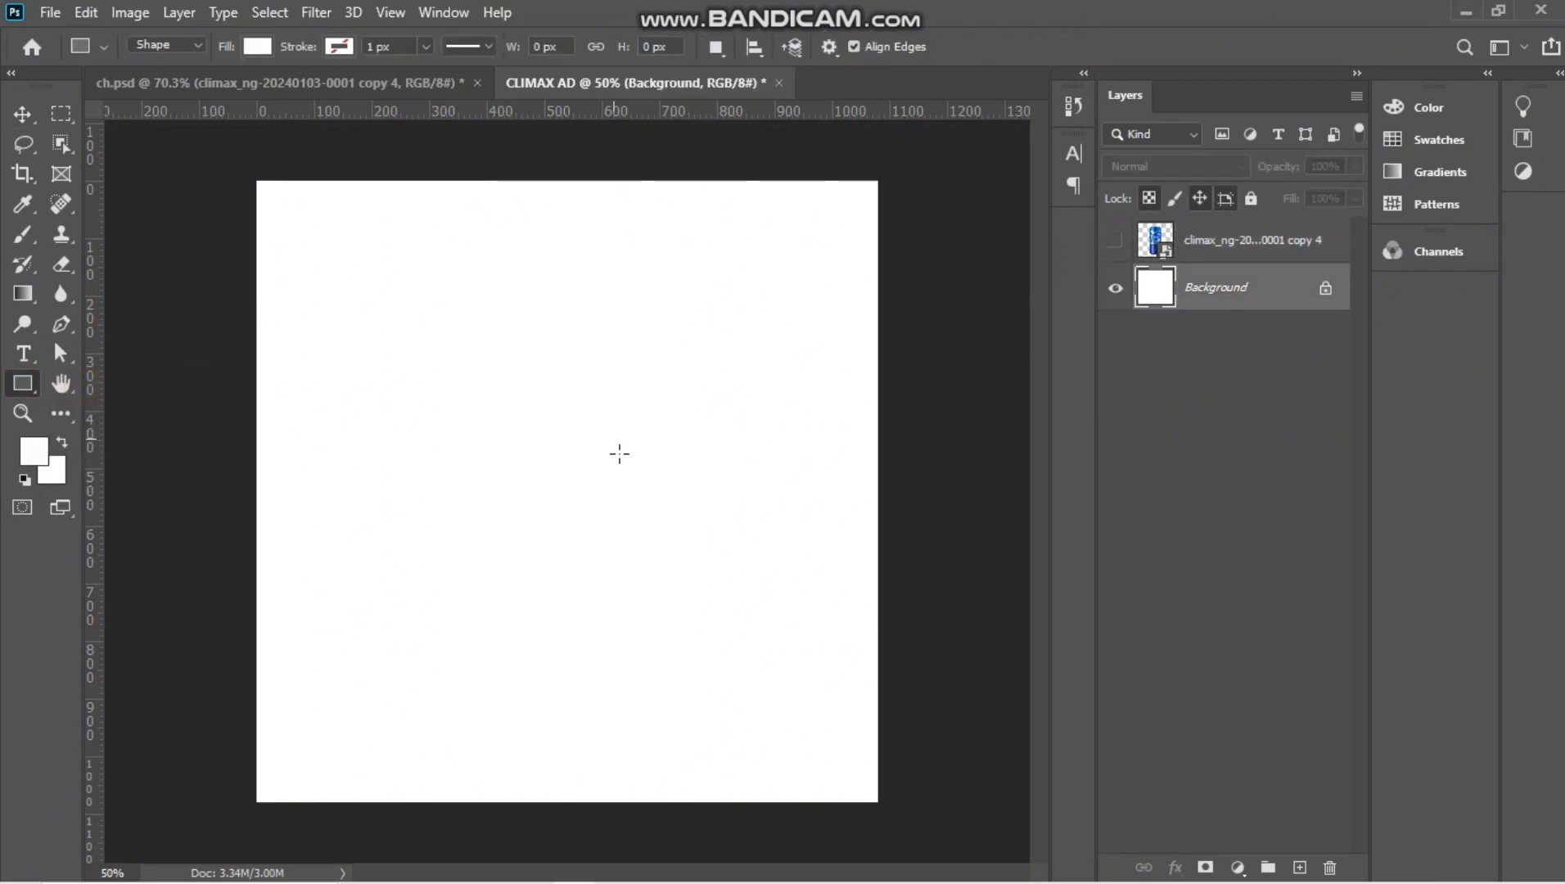
scroll(555, 562, down, 3)
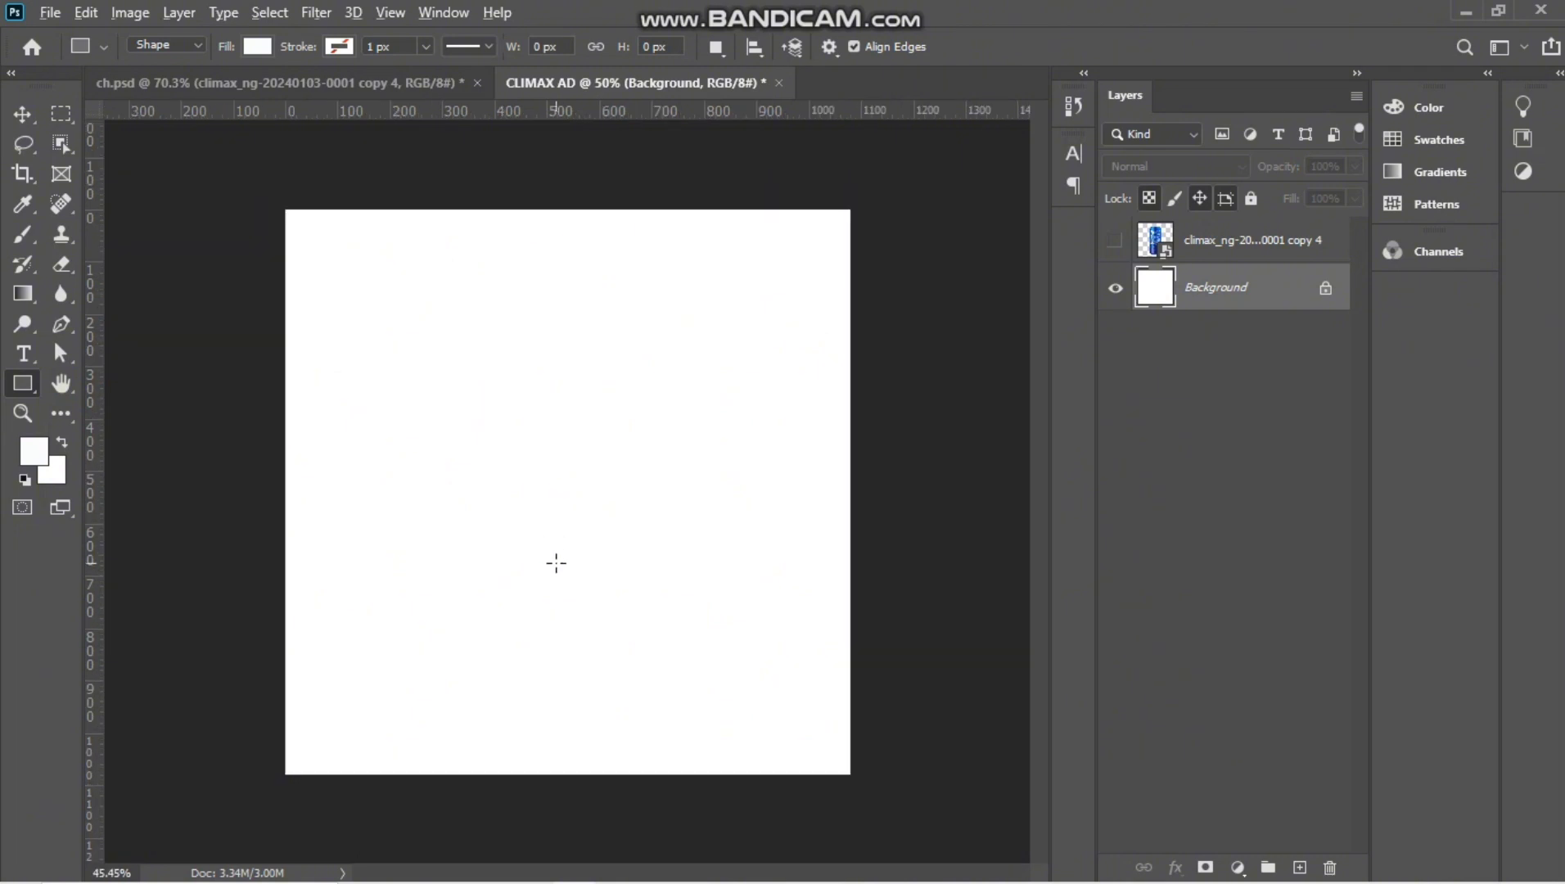
drag(442, 556, 847, 763)
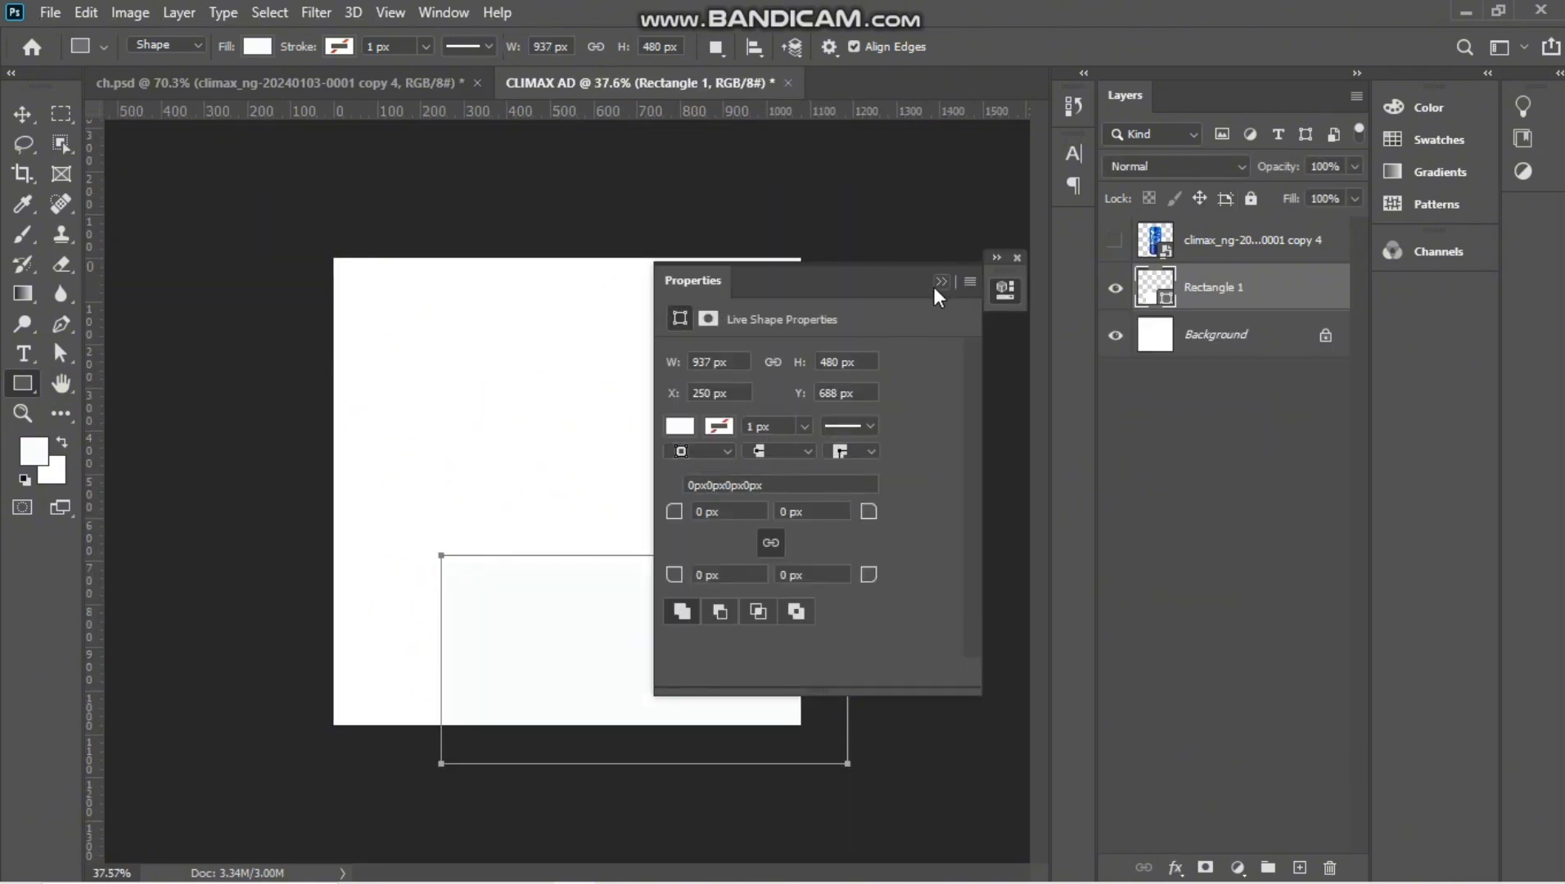
Set the new rectangle's fill to dark grey 3a3a3a.
click(679, 426)
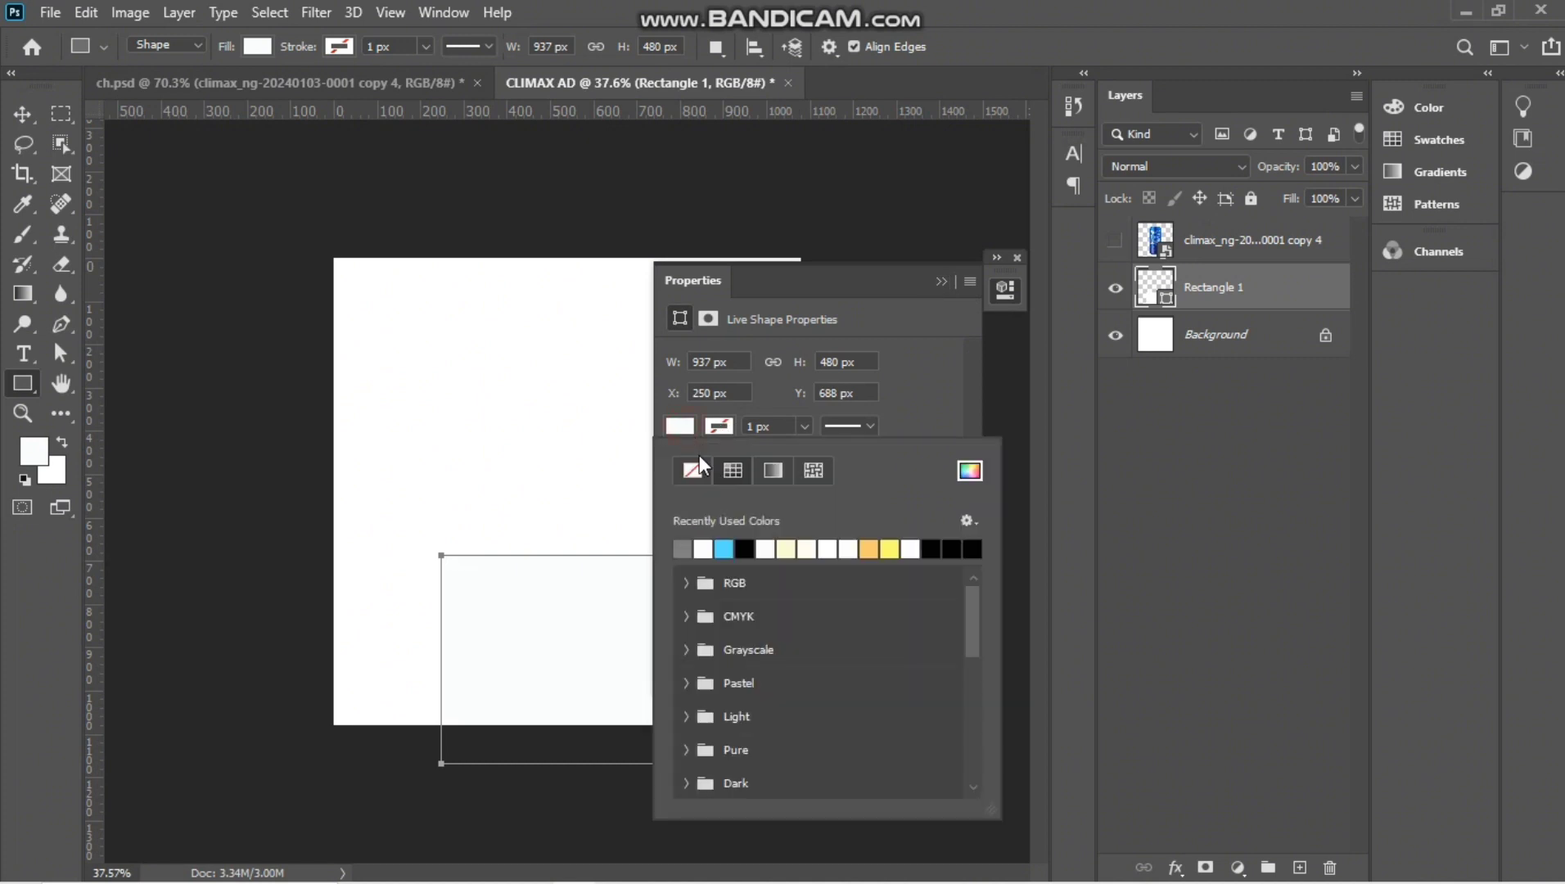
click(968, 471)
drag(974, 463, 911, 485)
click(1437, 258)
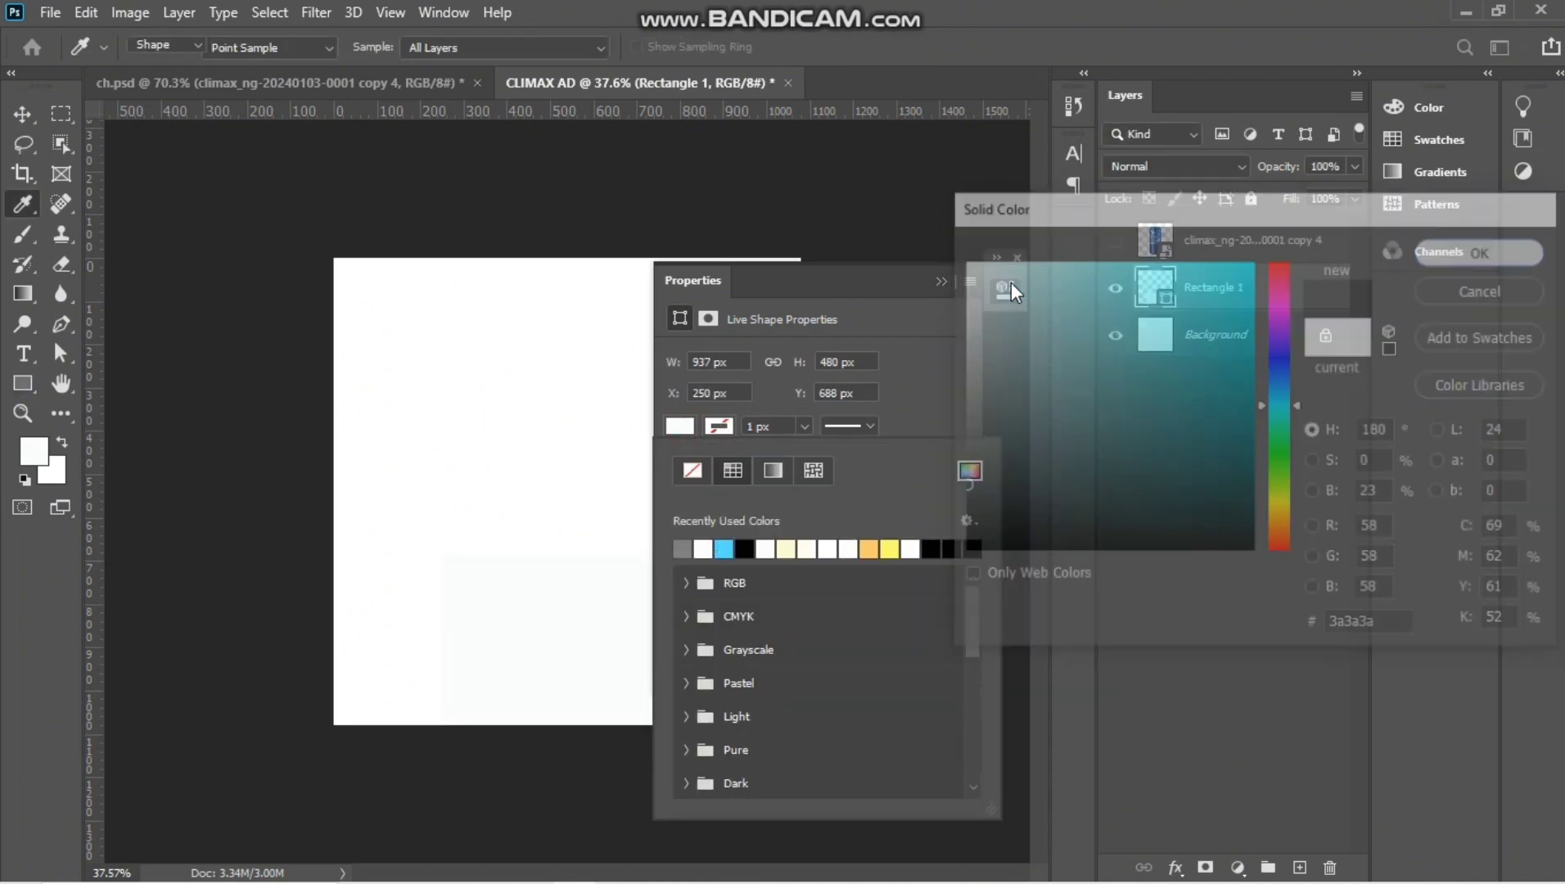
click(941, 281)
Duplicate the dark grey rectangle and place the copy directly above the original, edges aligned.
click(22, 114)
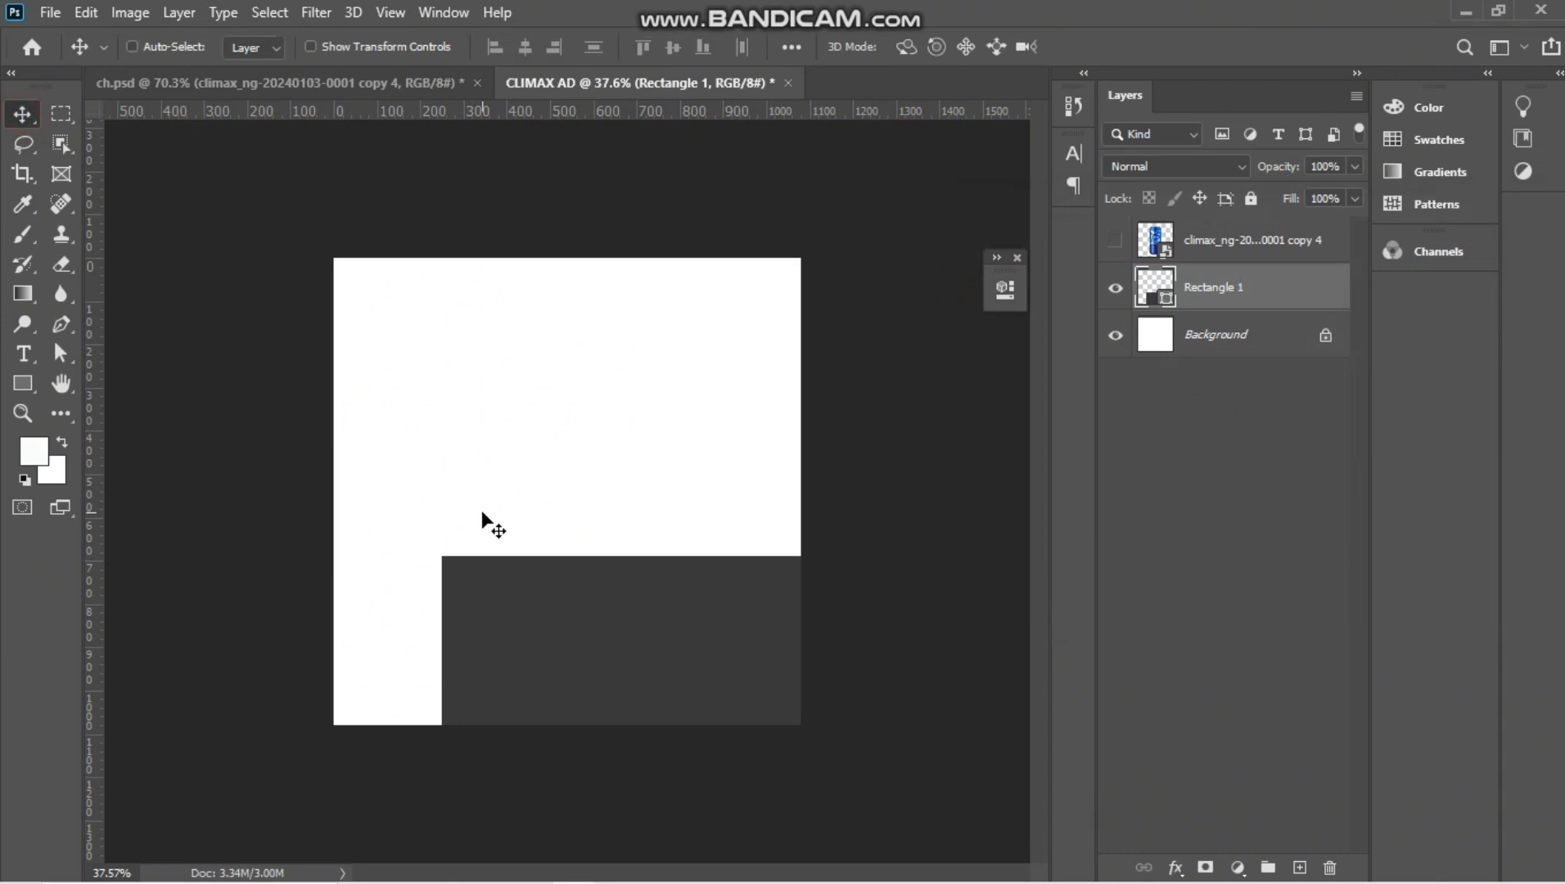
key(ctrl+j)
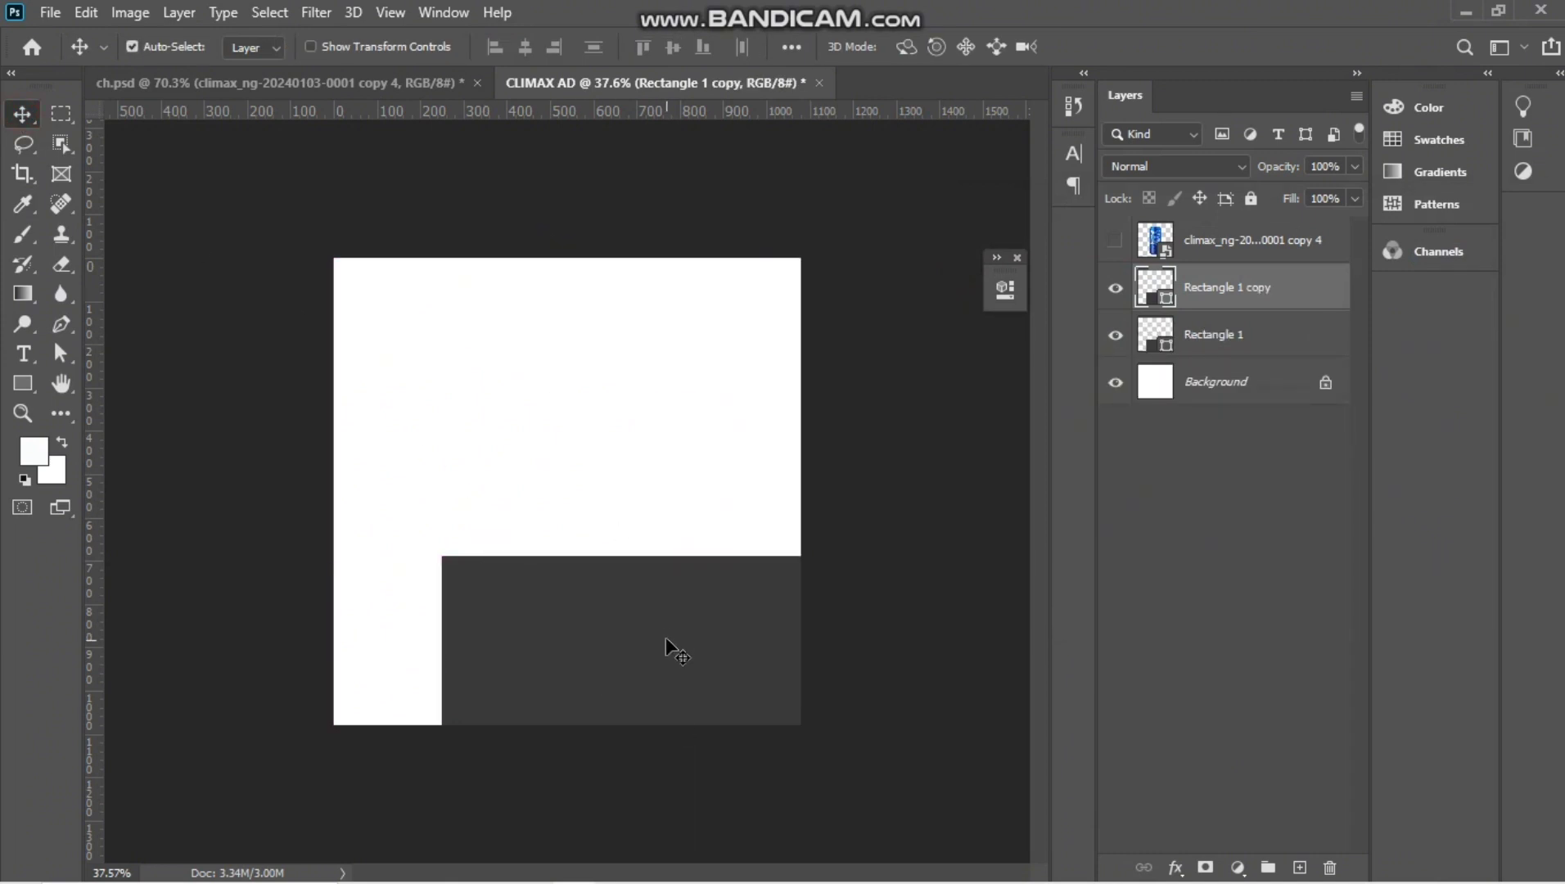
drag(665, 637, 671, 429)
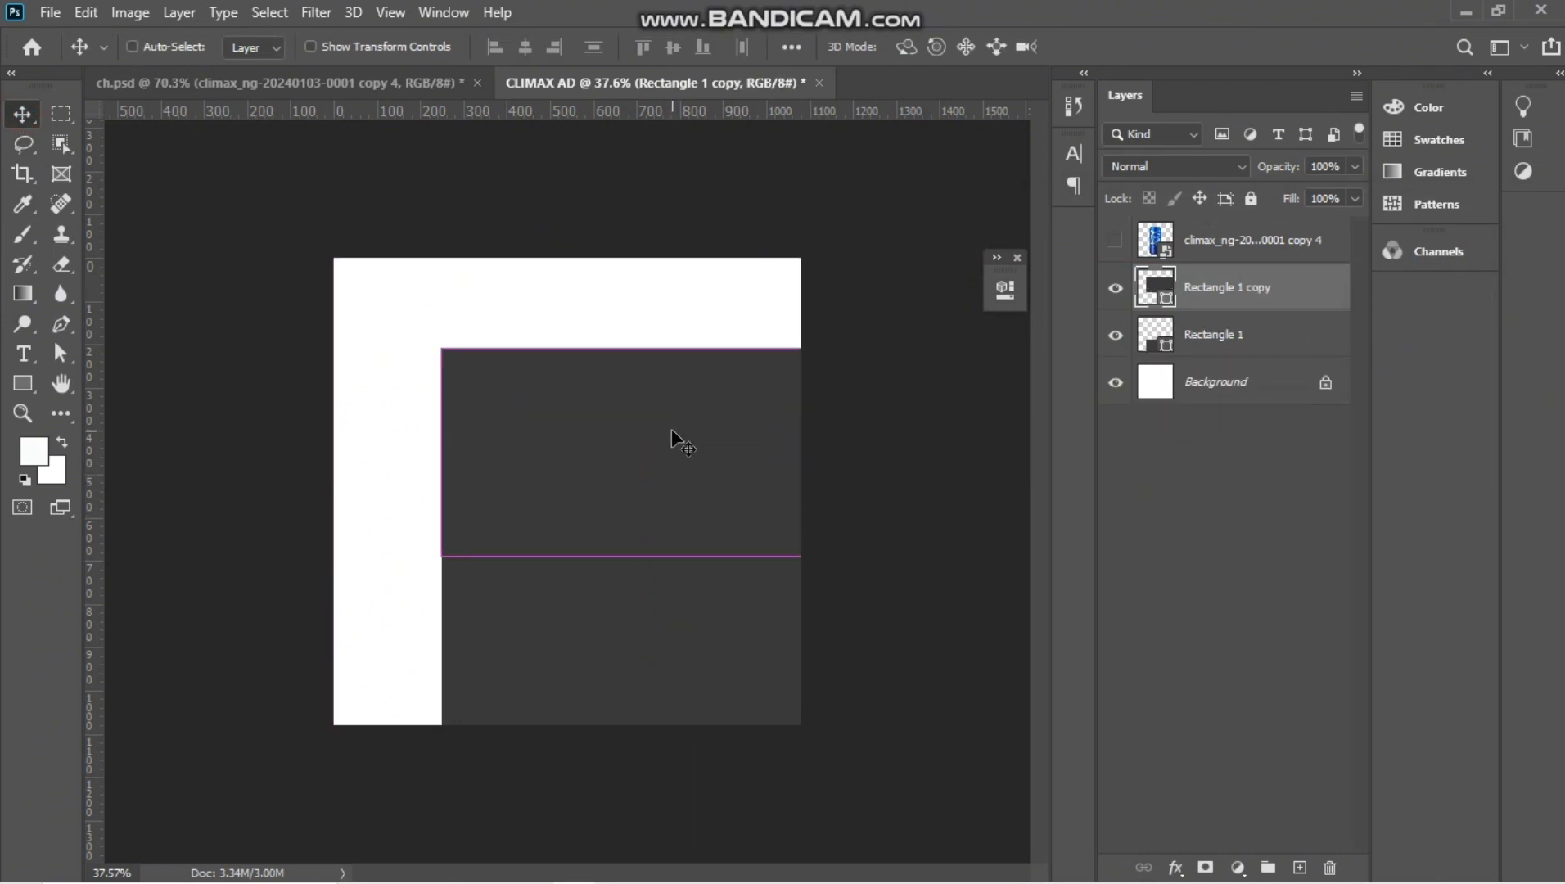
Flatten the rectangle copy to about 31% height and skew it horizontally about -63.5° to form the platform's top face.
key(ctrl+t)
drag(644, 349, 756, 498)
key(ctrl+z)
click(1218, 246)
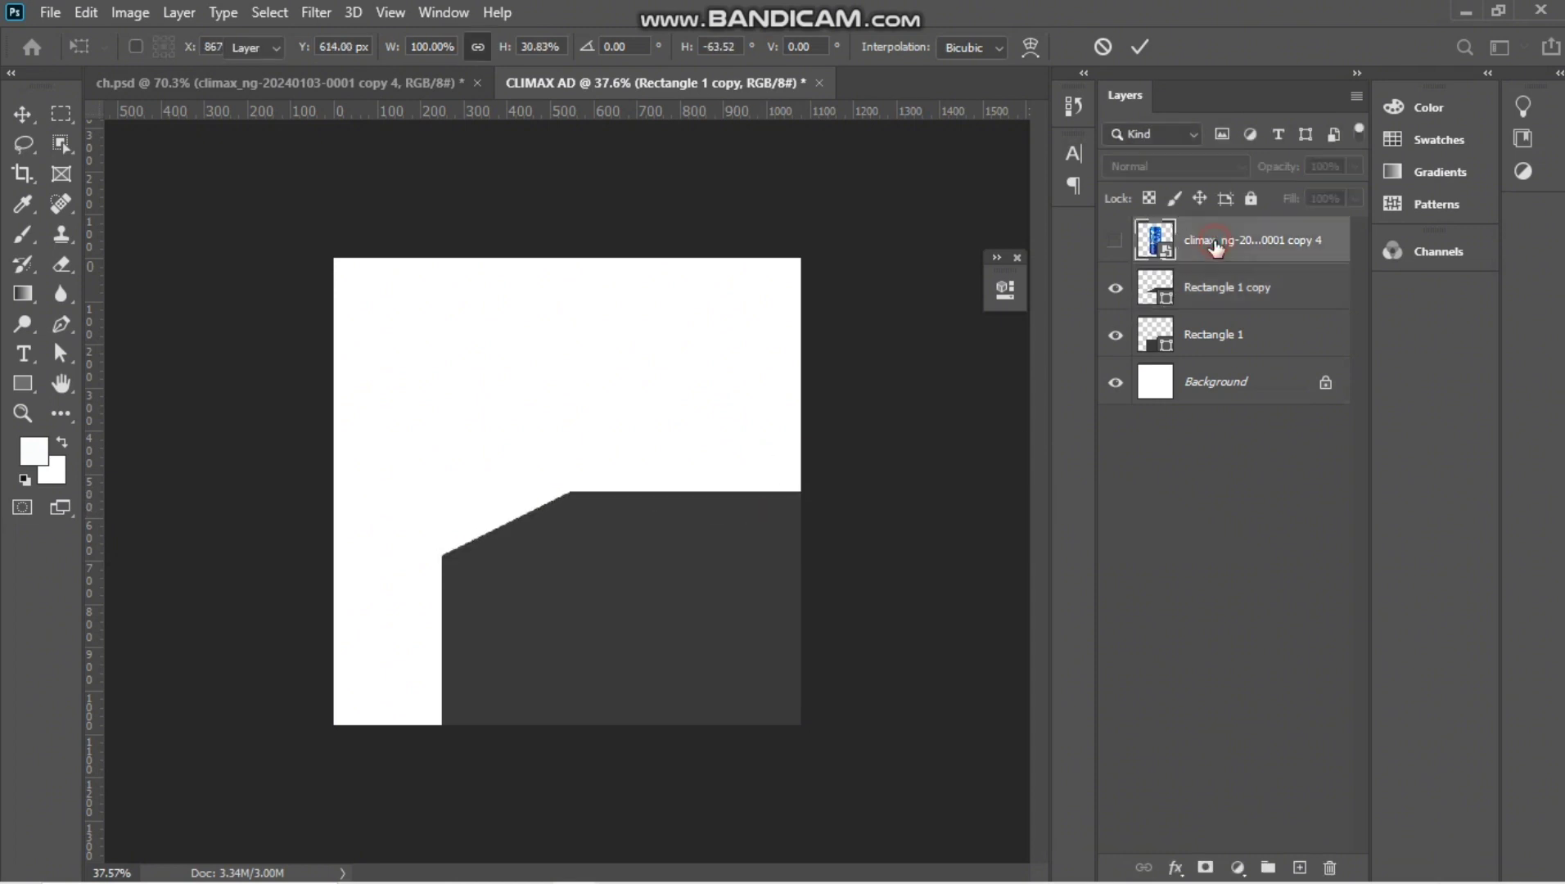
click(597, 540)
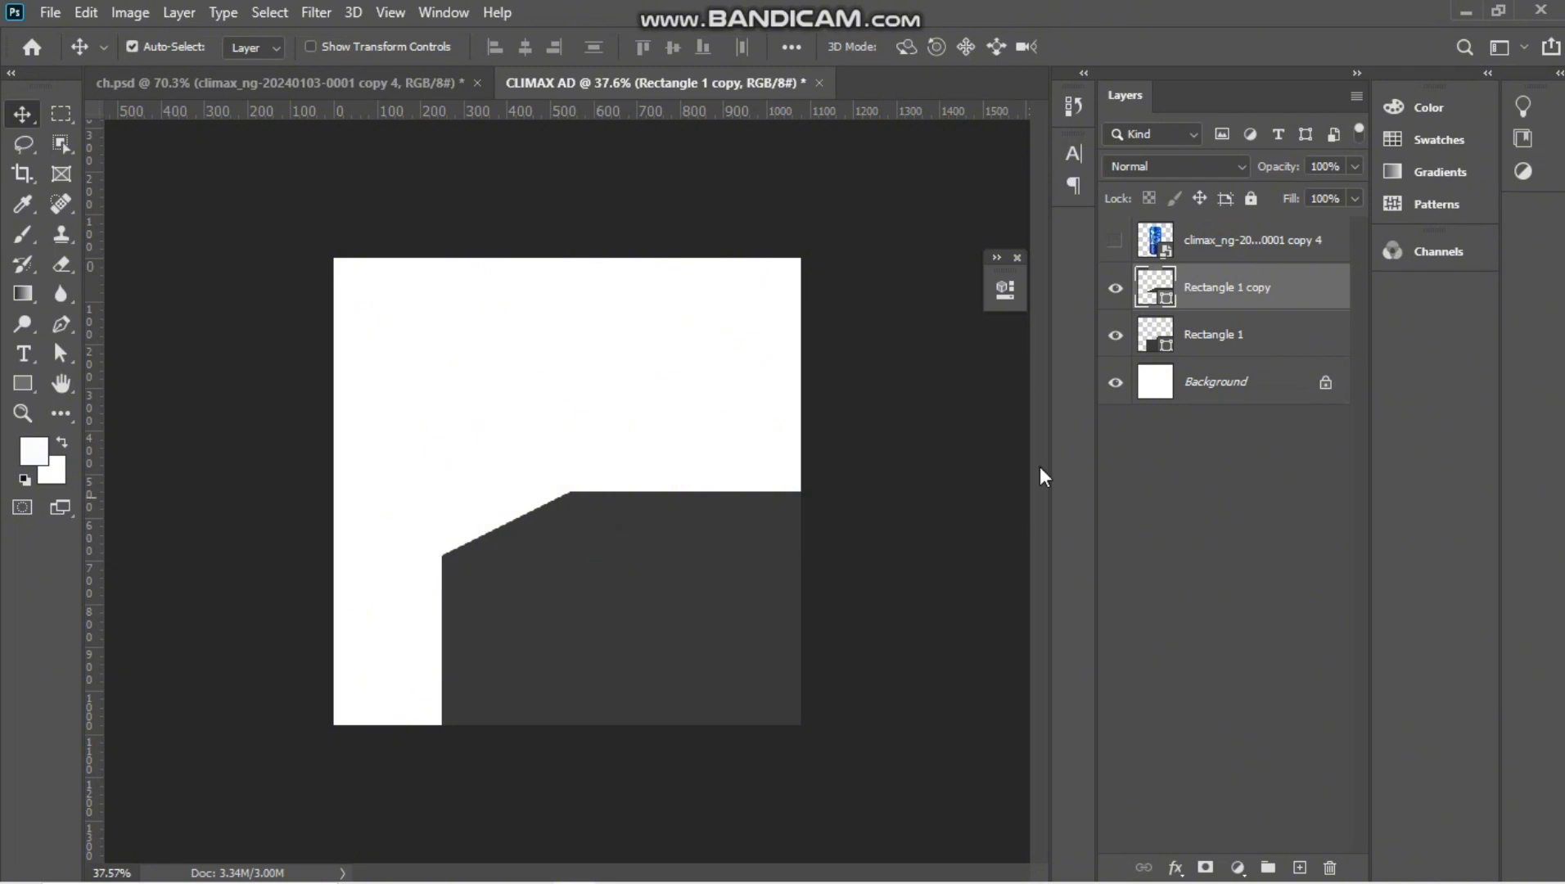
Move both platform rectangles down together and scale them down slightly.
shift+click(1214, 354)
key(ctrl+t)
drag(695, 522, 696, 562)
drag(973, 800, 929, 792)
key(Return)
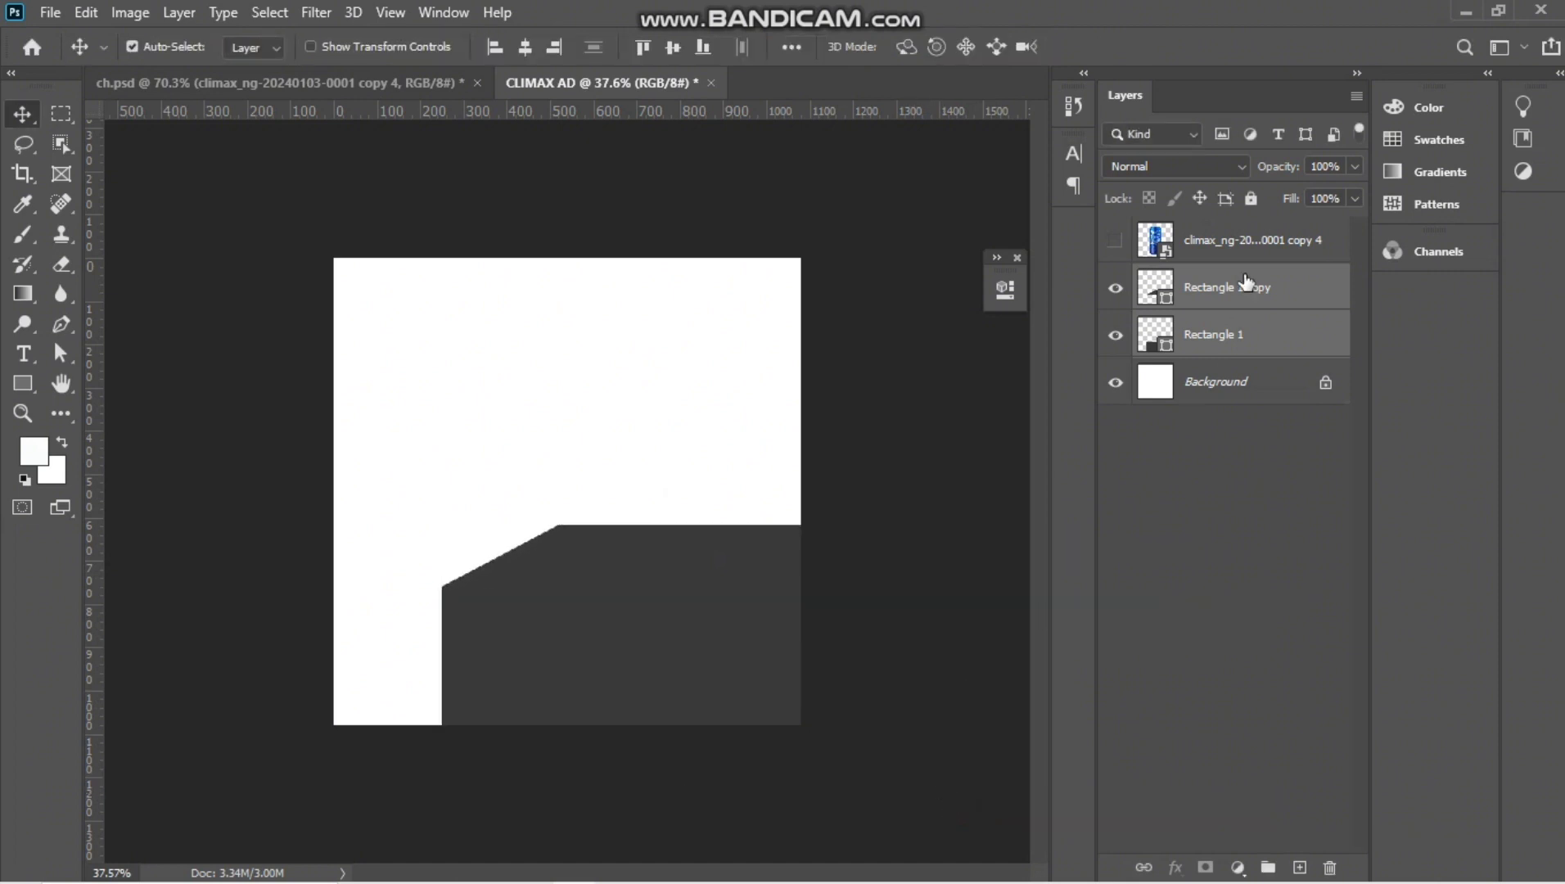
Recolor the platform's top face to the lighter grey 636363.
click(1134, 286)
double_click(1143, 287)
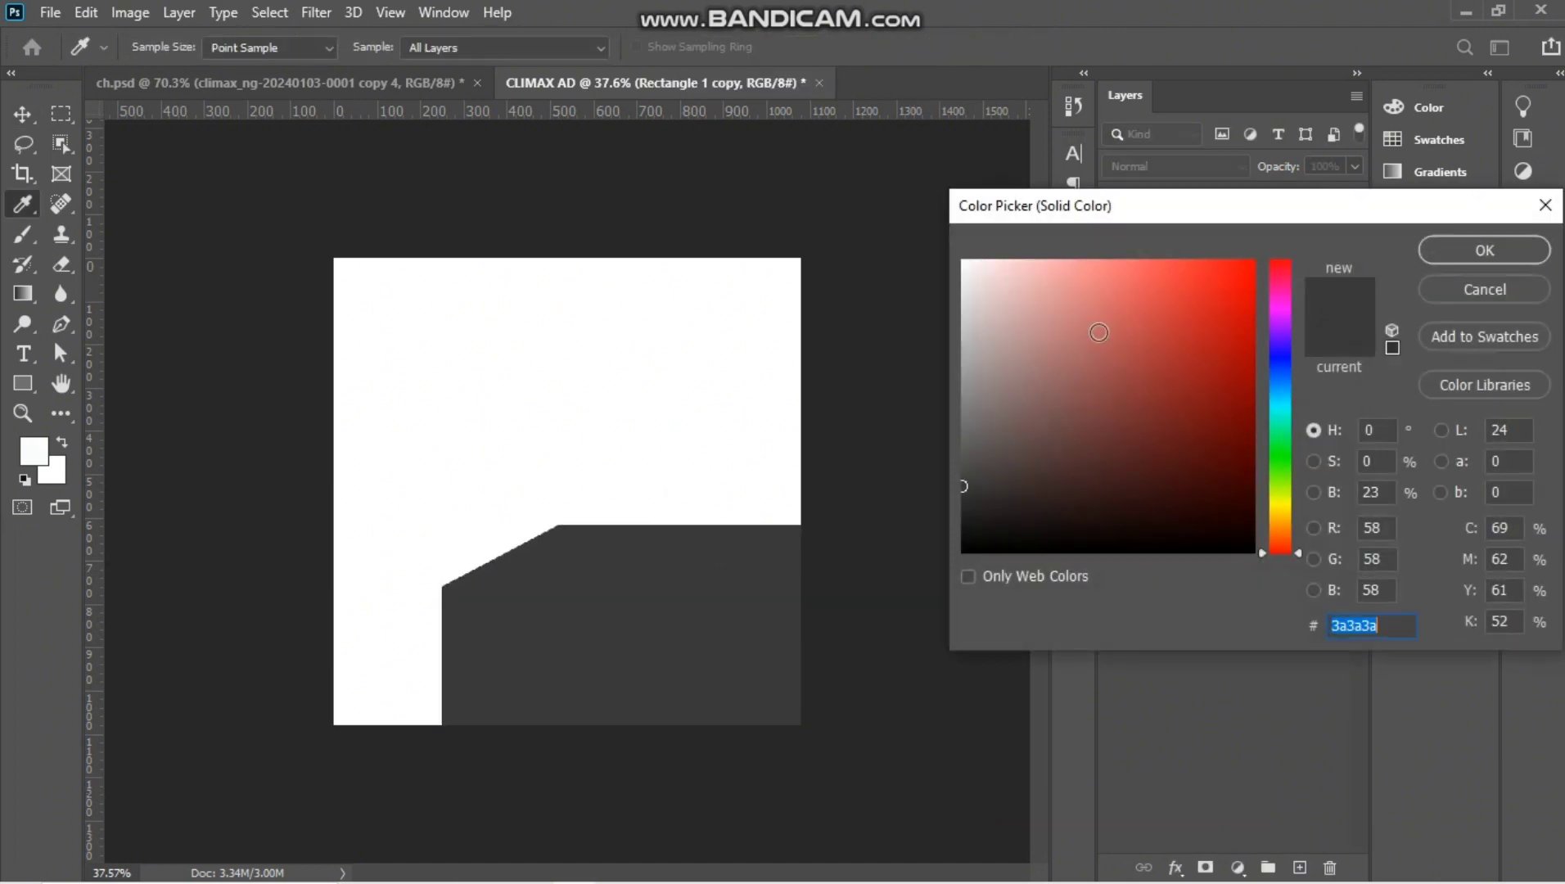
drag(976, 415, 960, 439)
click(1468, 244)
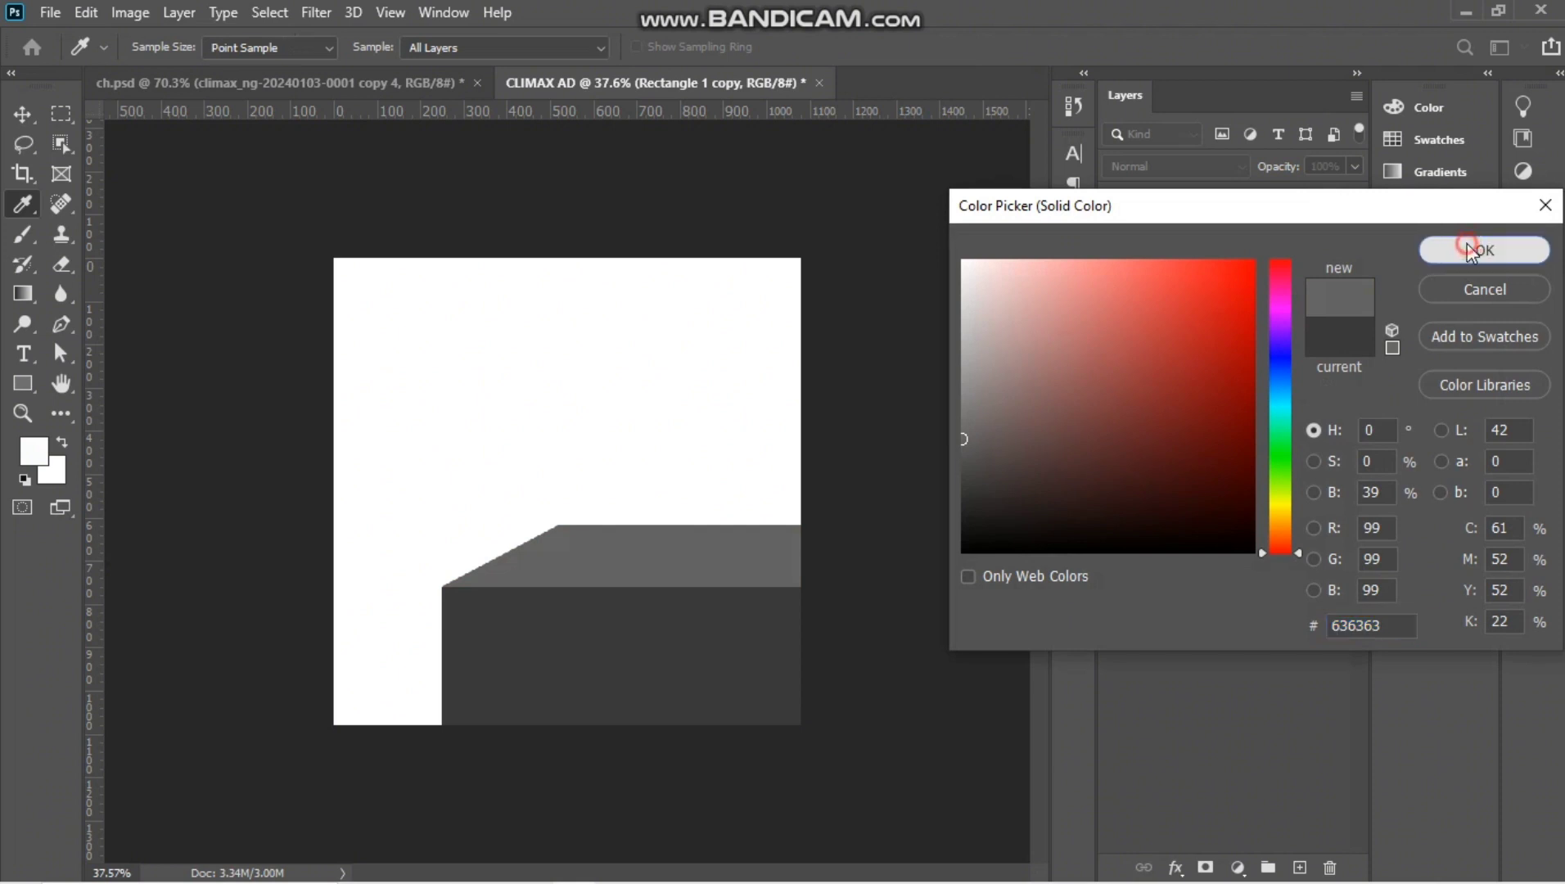
Show the can layer, scale the can down and stand it on the platform's top face.
click(1278, 243)
click(1113, 241)
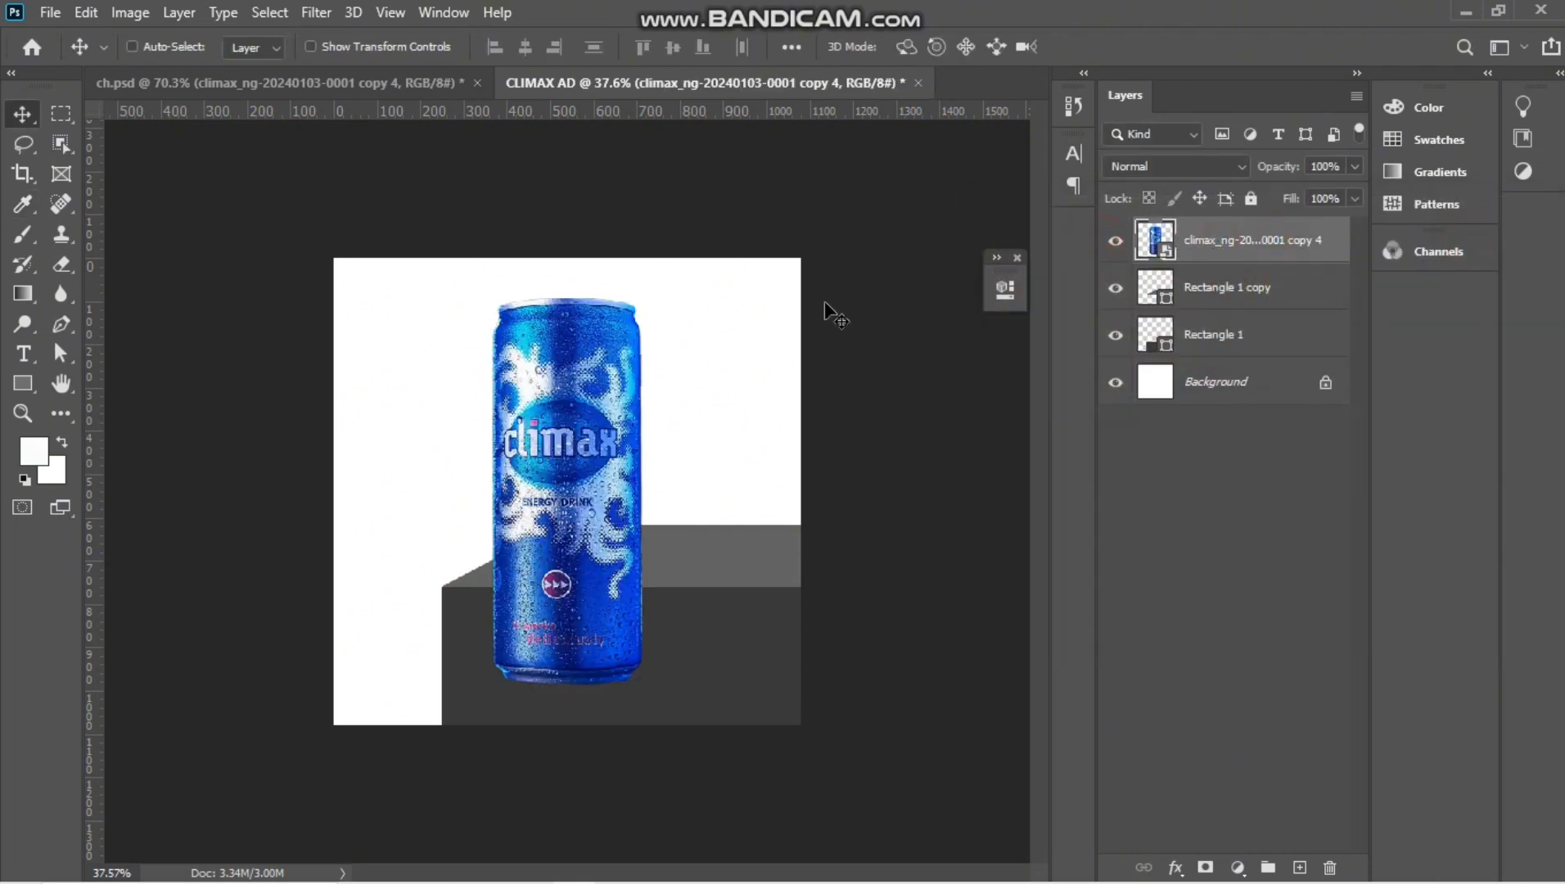
key(ctrl+t)
drag(642, 296, 623, 336)
drag(585, 517, 616, 438)
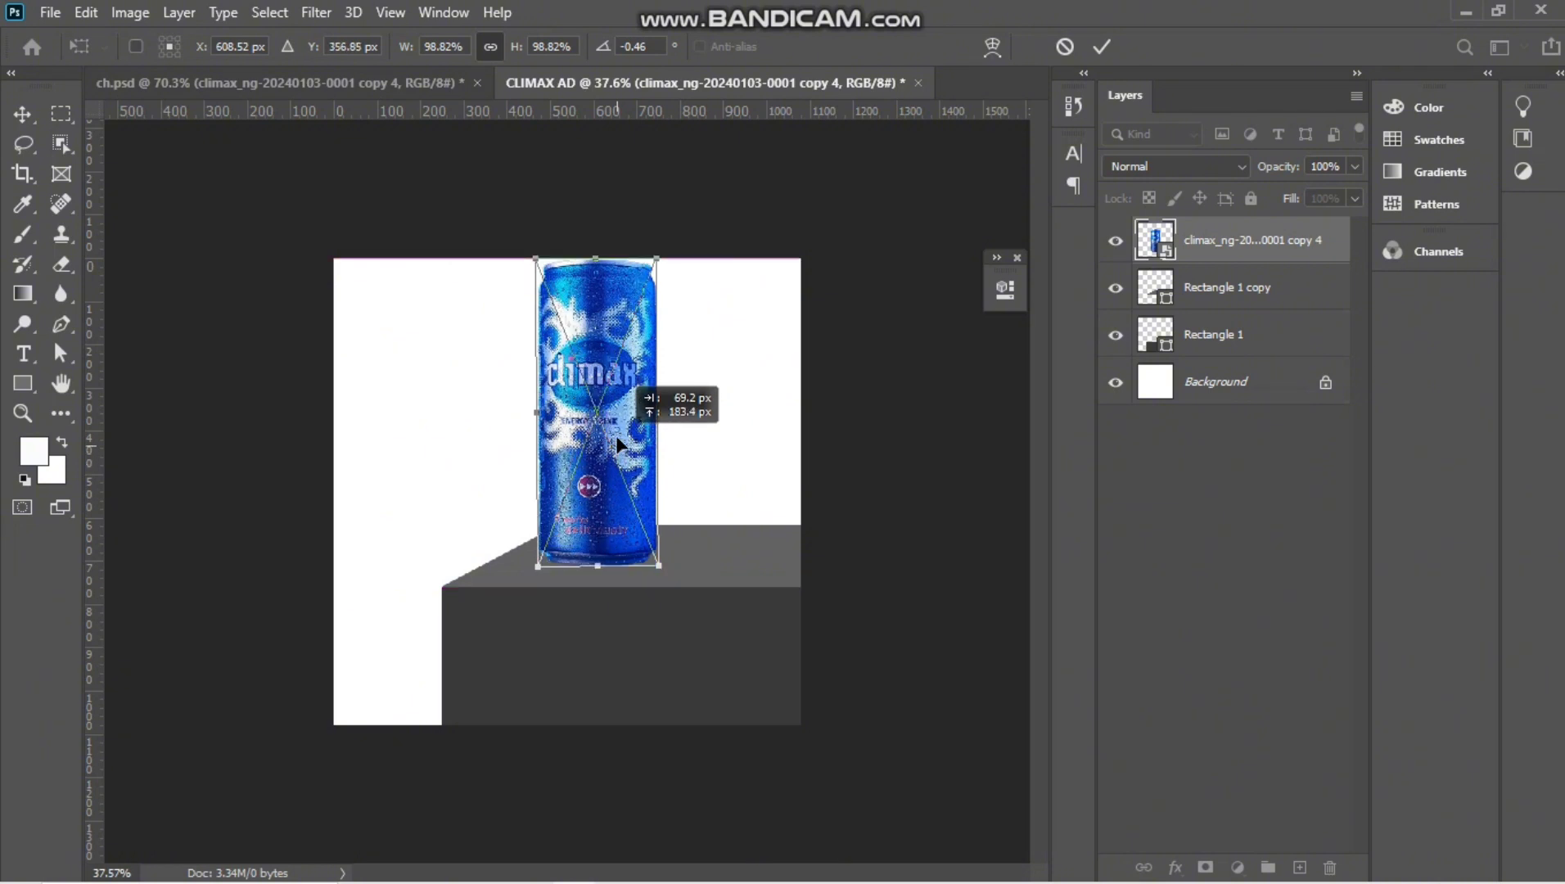
key(Return)
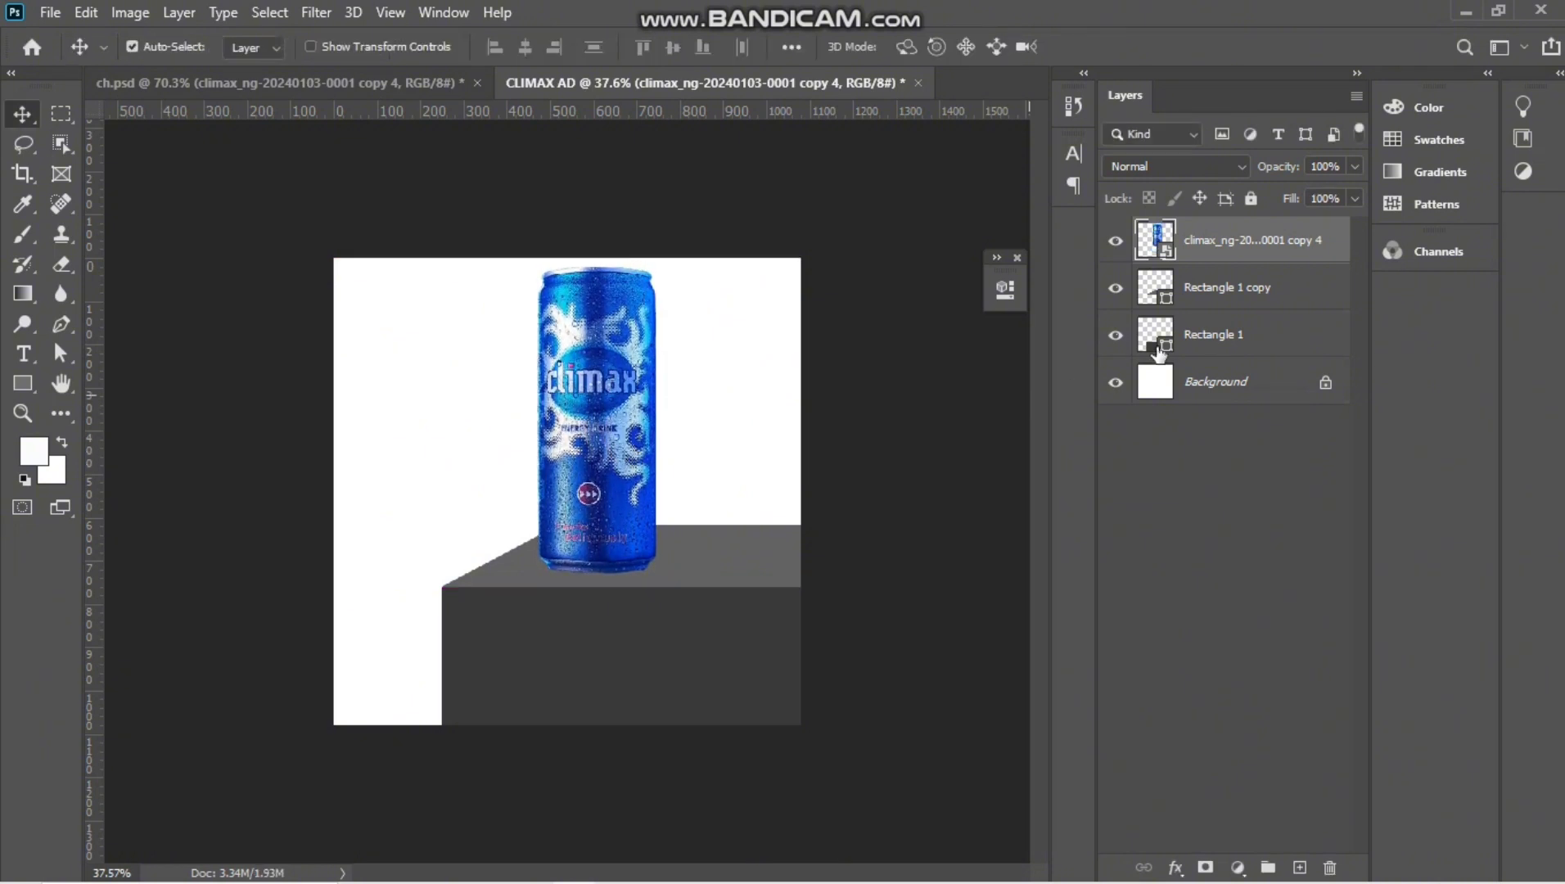
Move the can and both platform rectangles down together toward the canvas's lower edge.
shift+click(1221, 336)
key(ctrl+t)
drag(684, 357, 683, 405)
click(1142, 45)
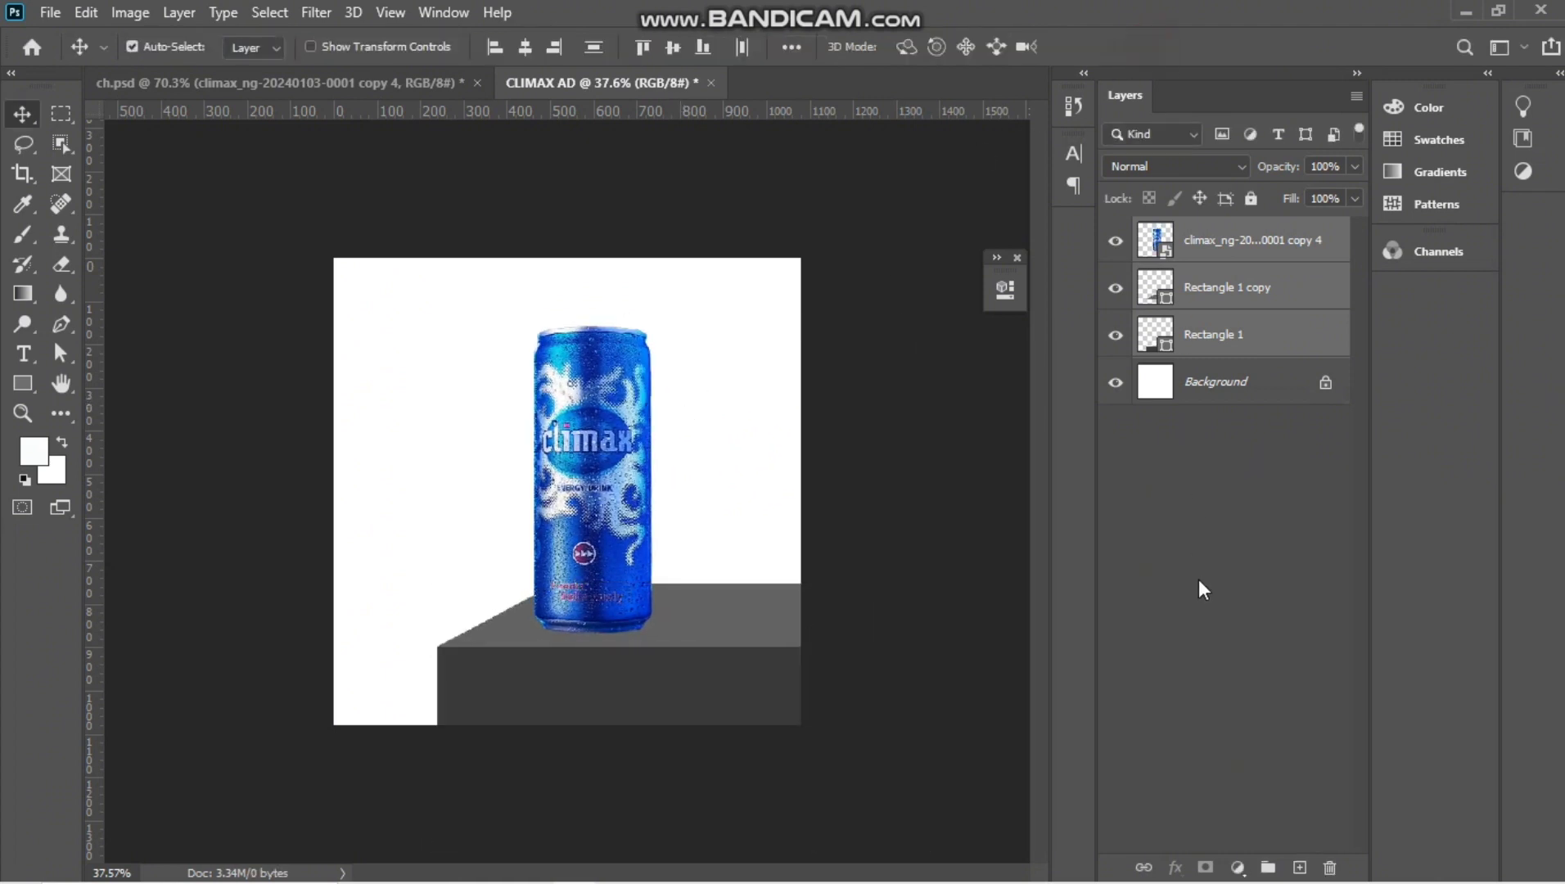
Add a Solid Color fill layer in grey 727272 directly above the Background.
click(1264, 404)
click(1239, 866)
click(1259, 459)
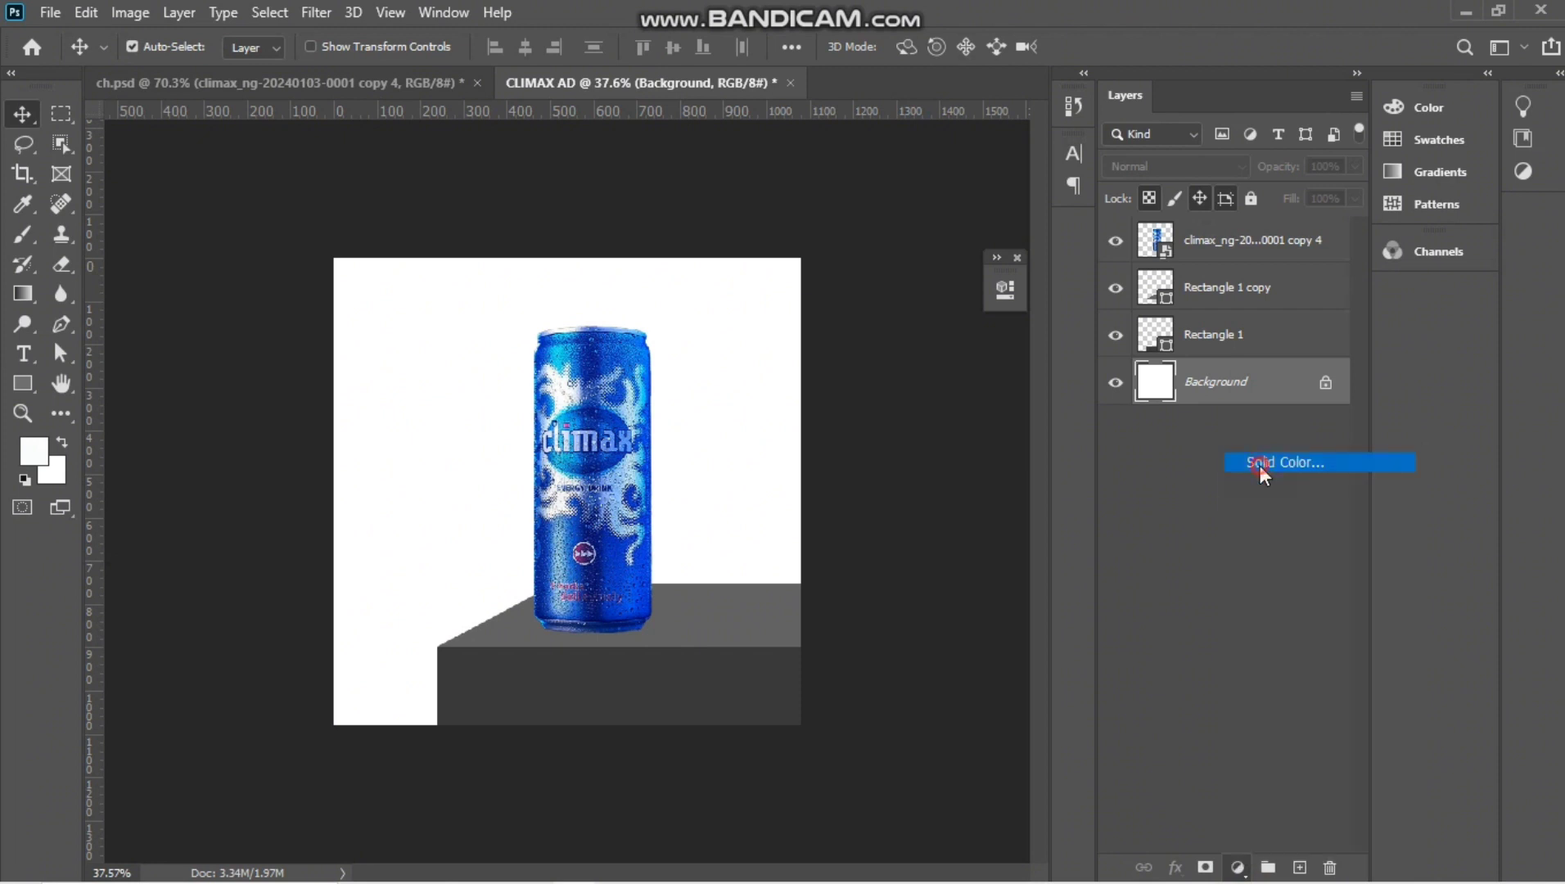
click(960, 304)
drag(959, 304, 932, 307)
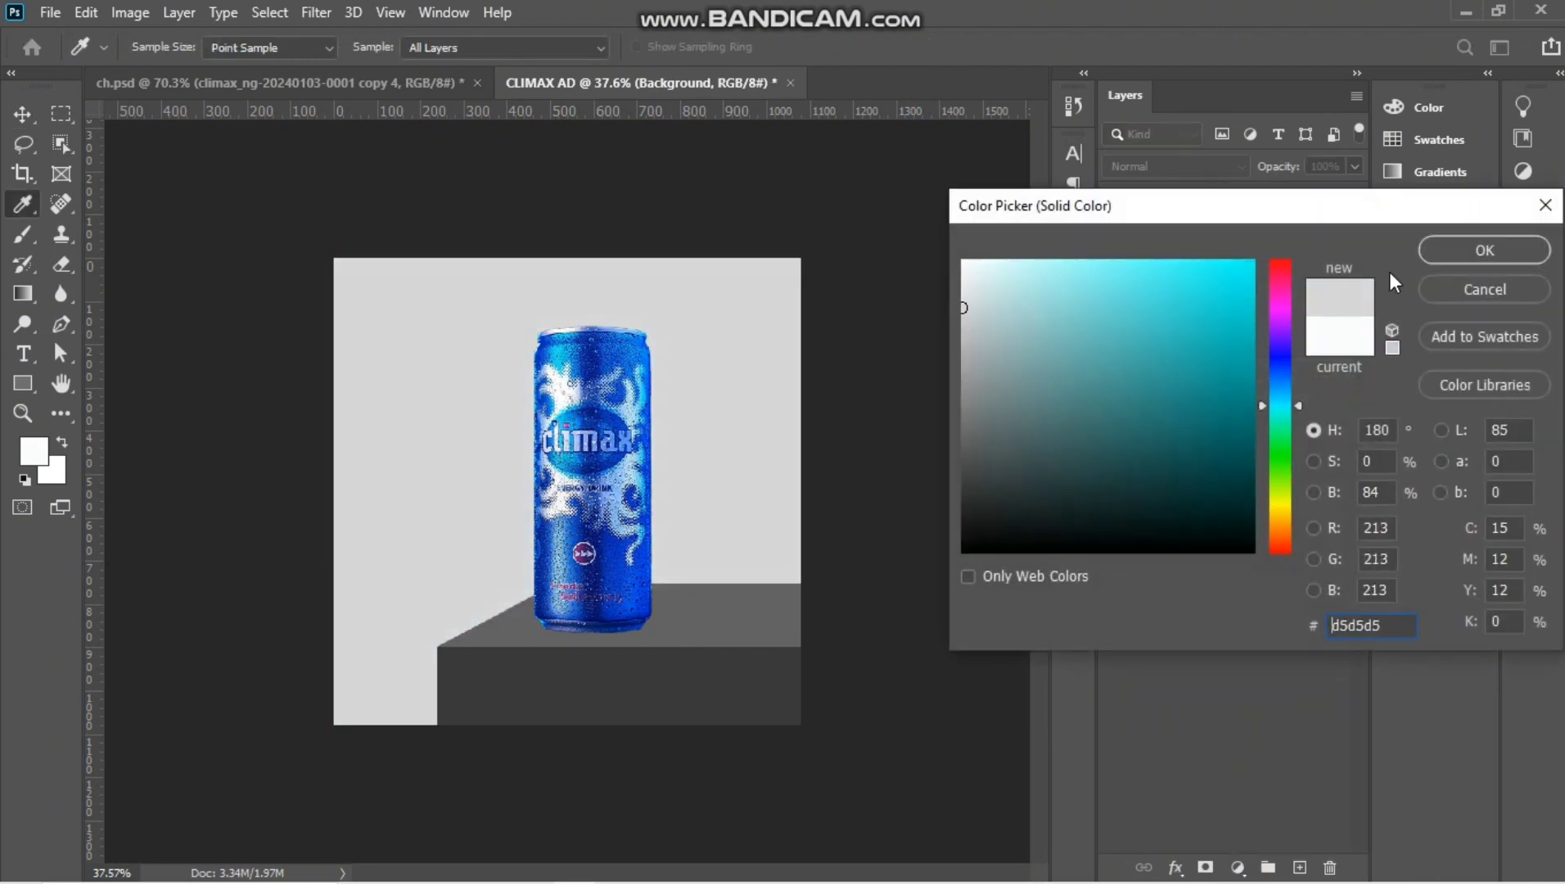
drag(1062, 313, 934, 421)
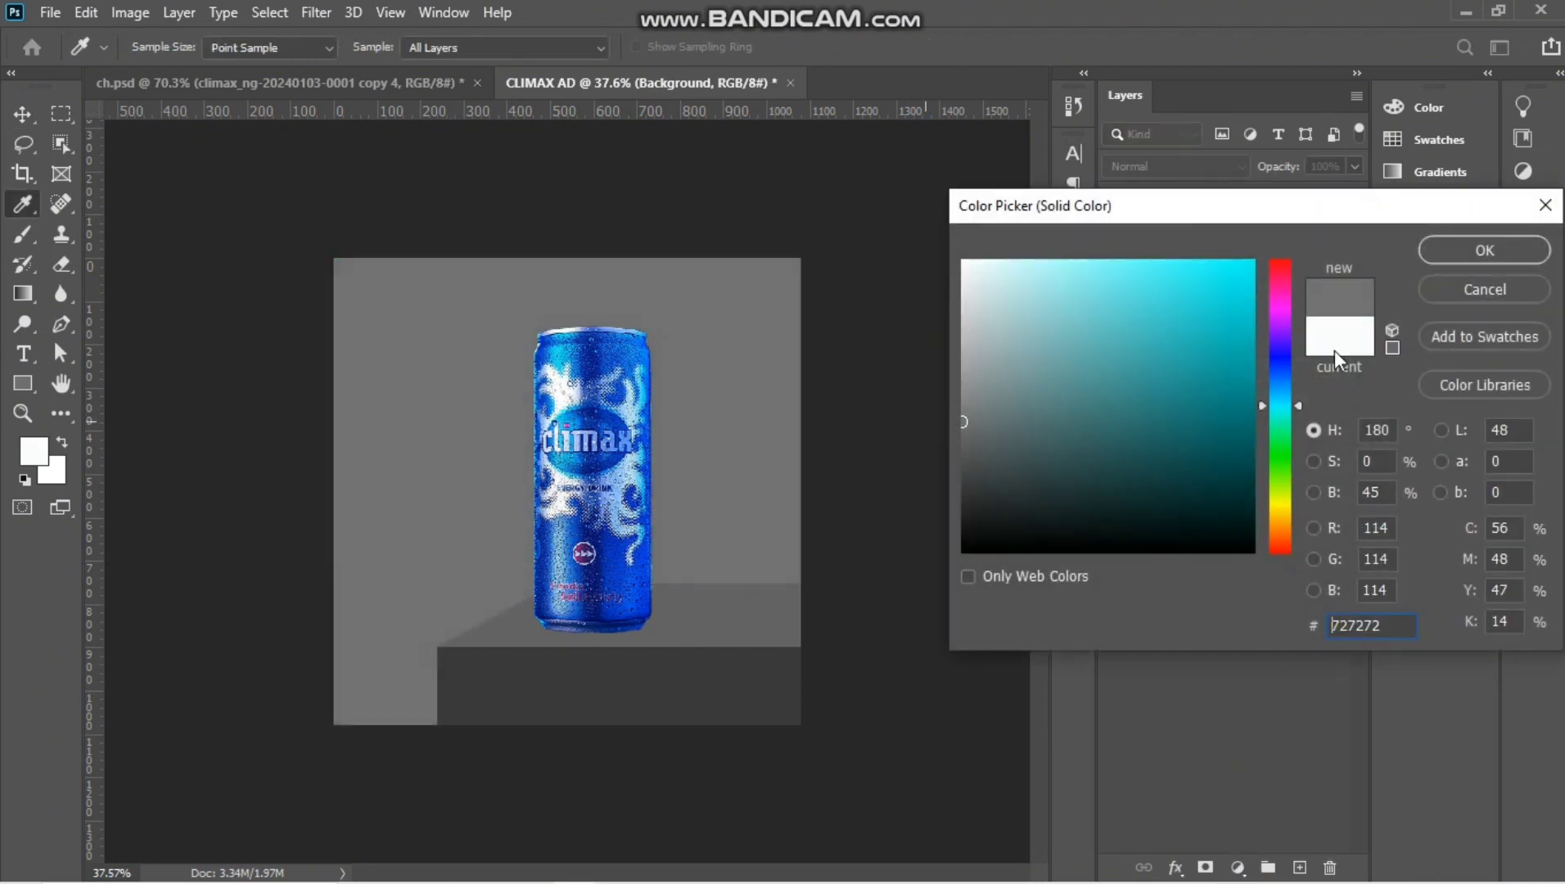
click(1483, 249)
Recolor the platform's front face with a blue sampled from the can, darkened to navy.
scroll(517, 594, down, 2)
scroll(518, 594, up, 4)
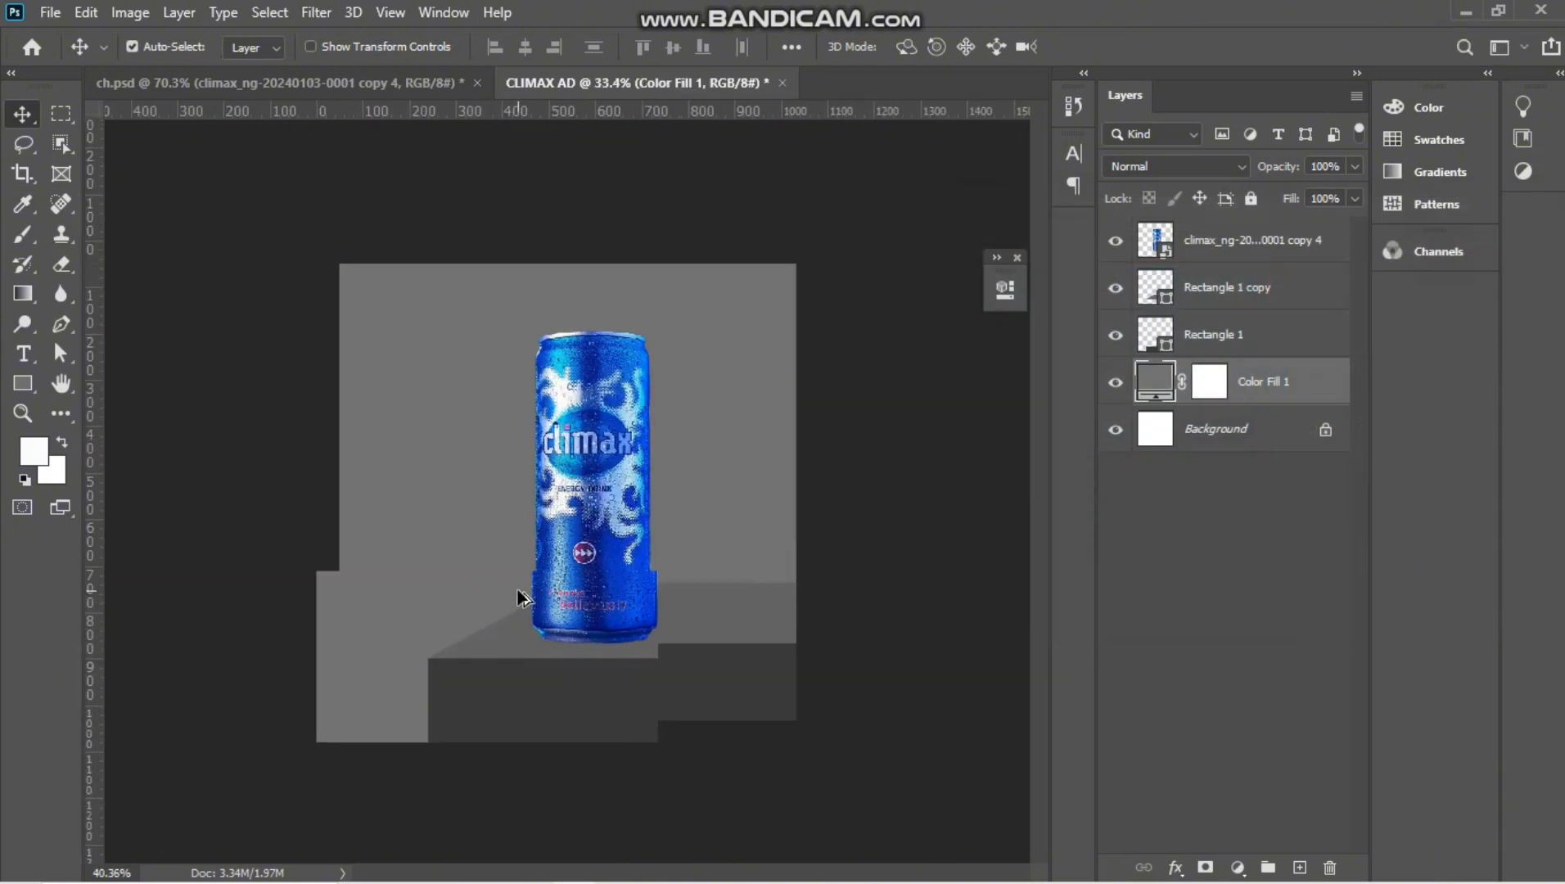
click(712, 757)
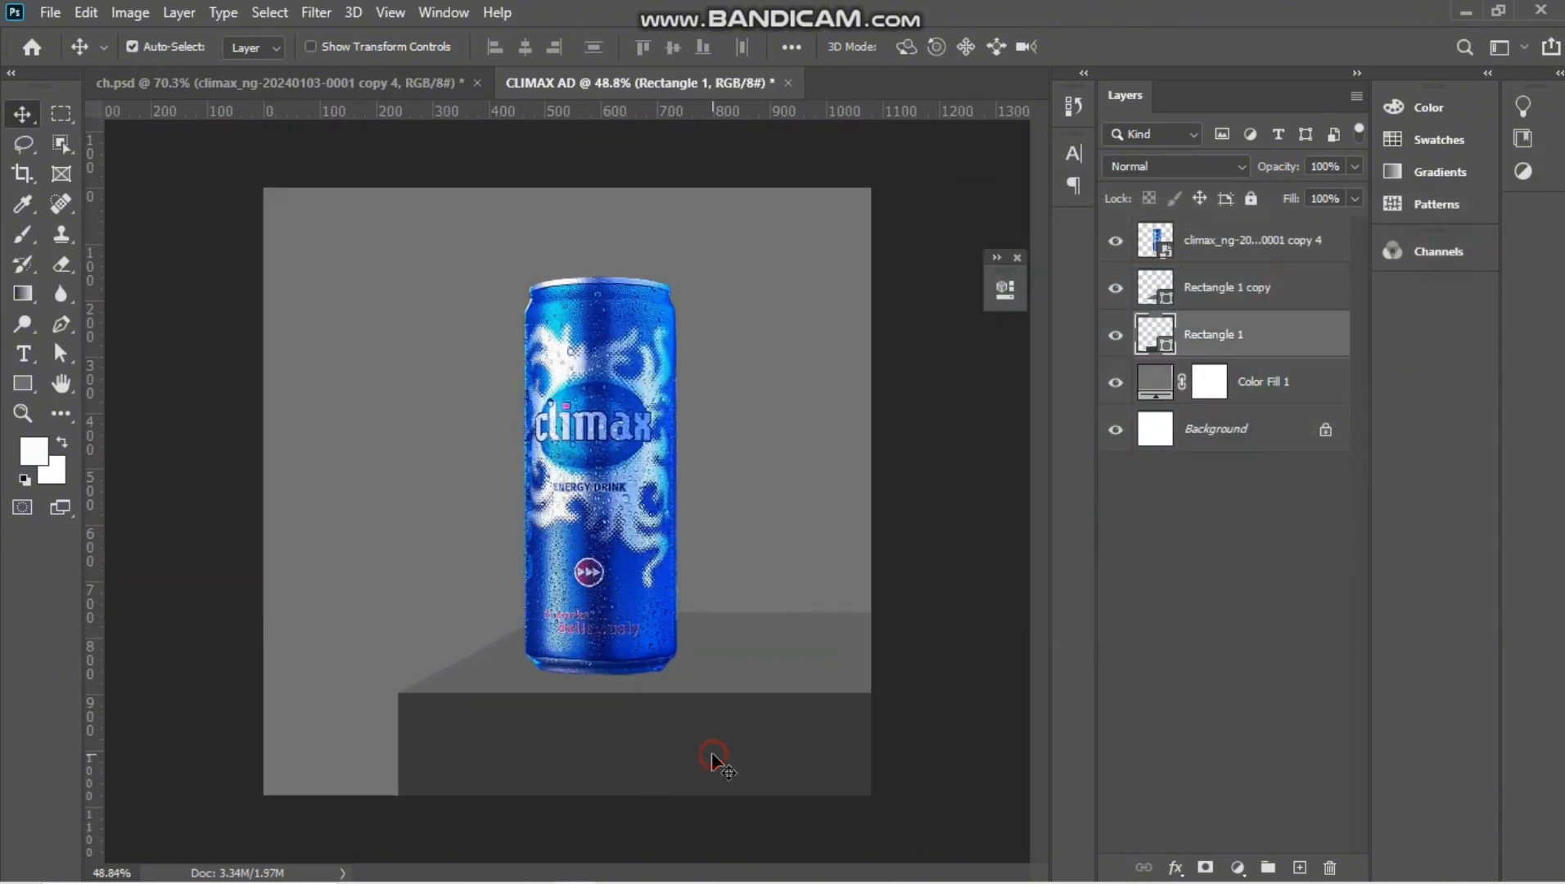
double_click(1144, 336)
click(619, 566)
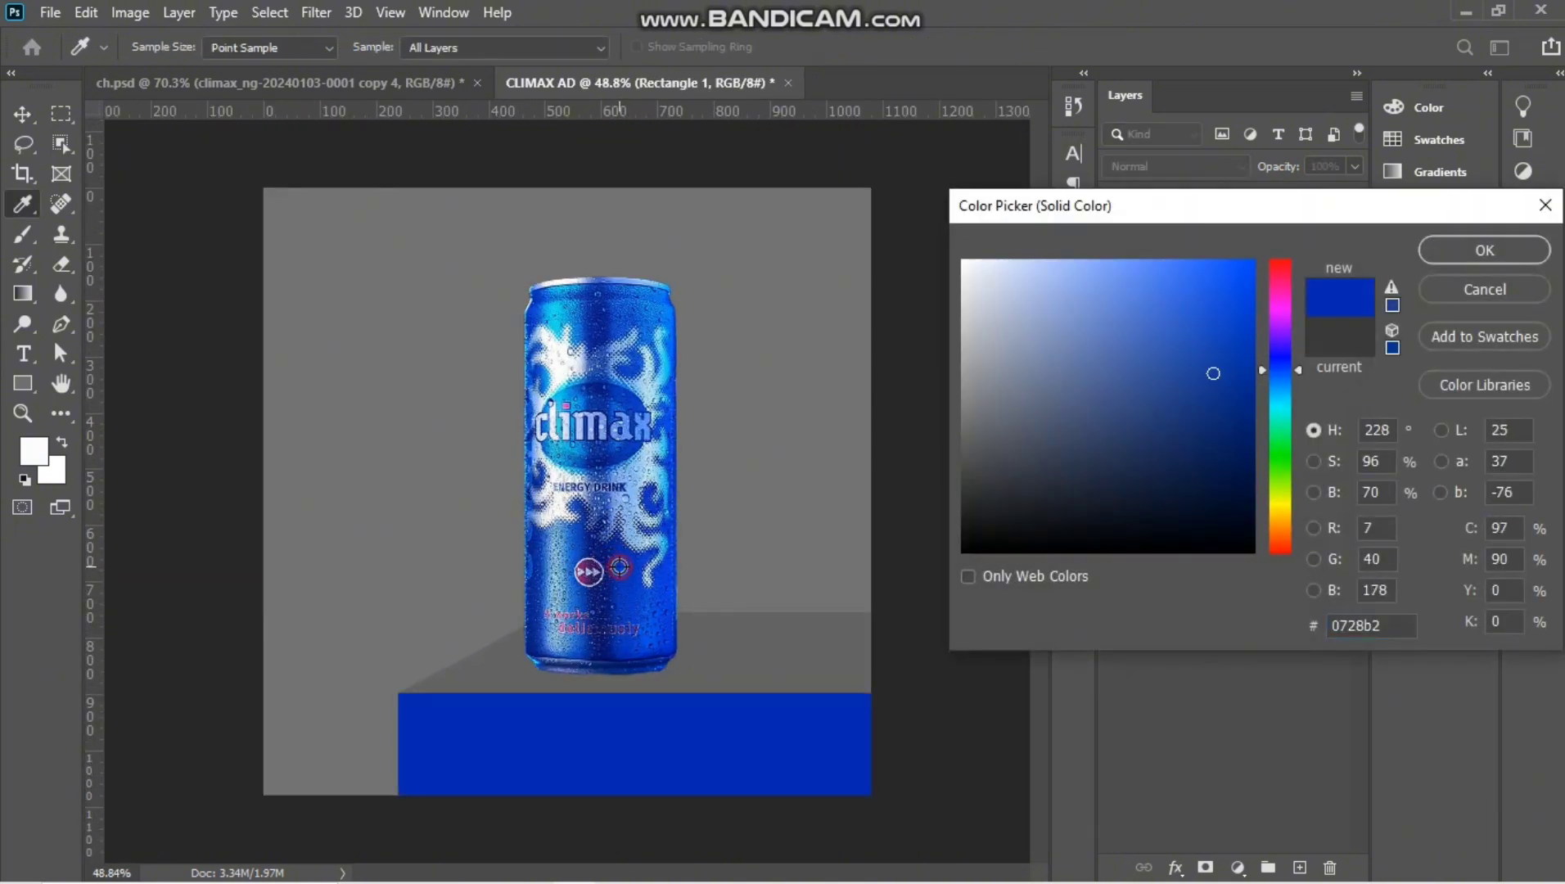
click(619, 553)
click(581, 542)
click(576, 537)
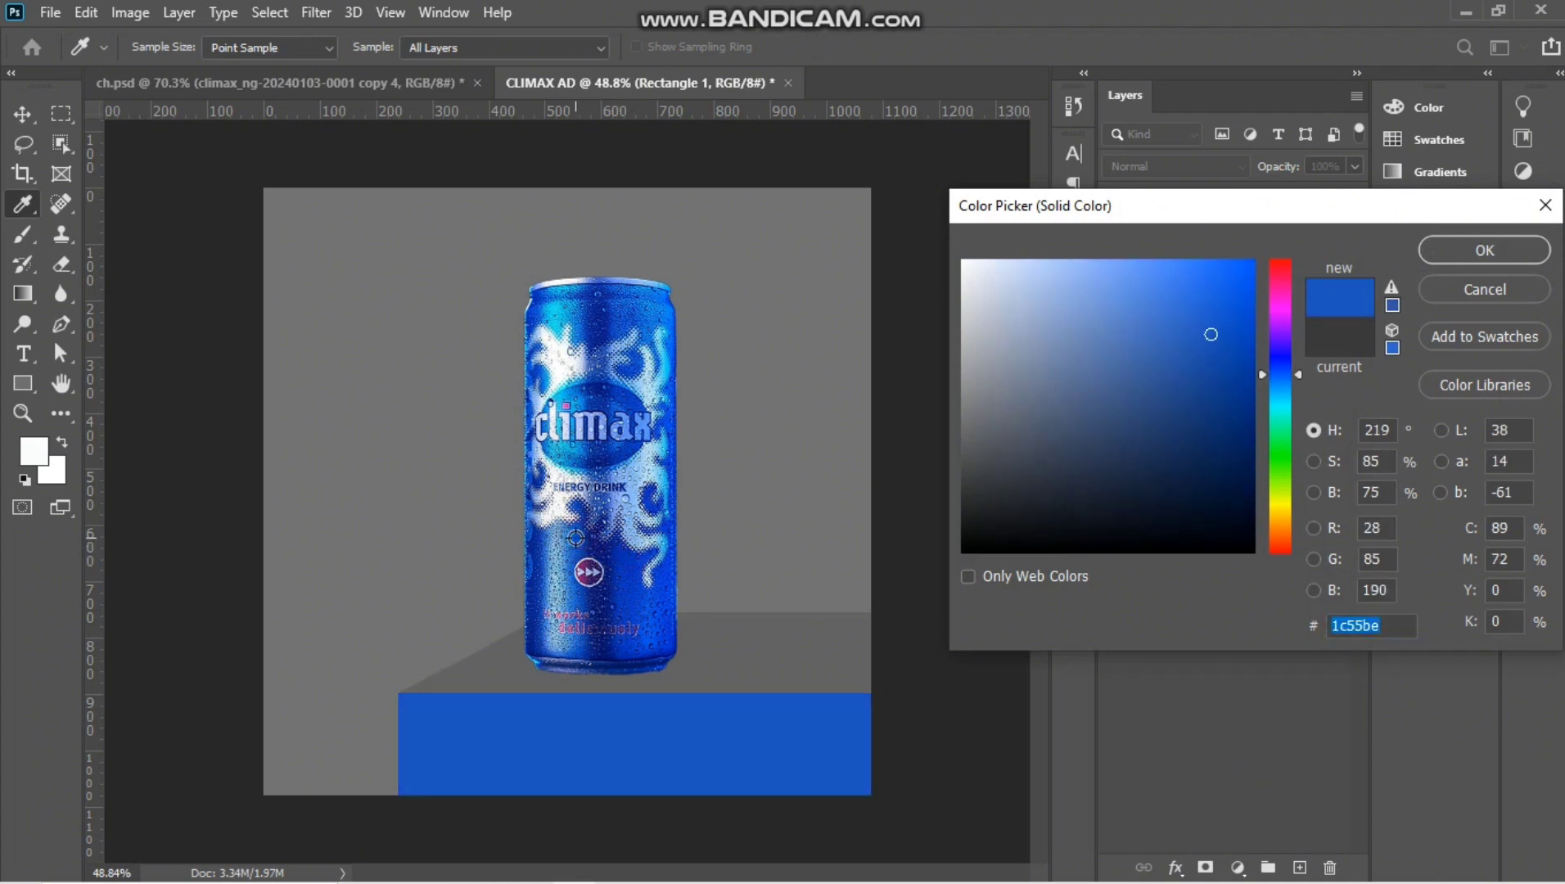
click(580, 539)
drag(1145, 397, 1178, 410)
click(1508, 261)
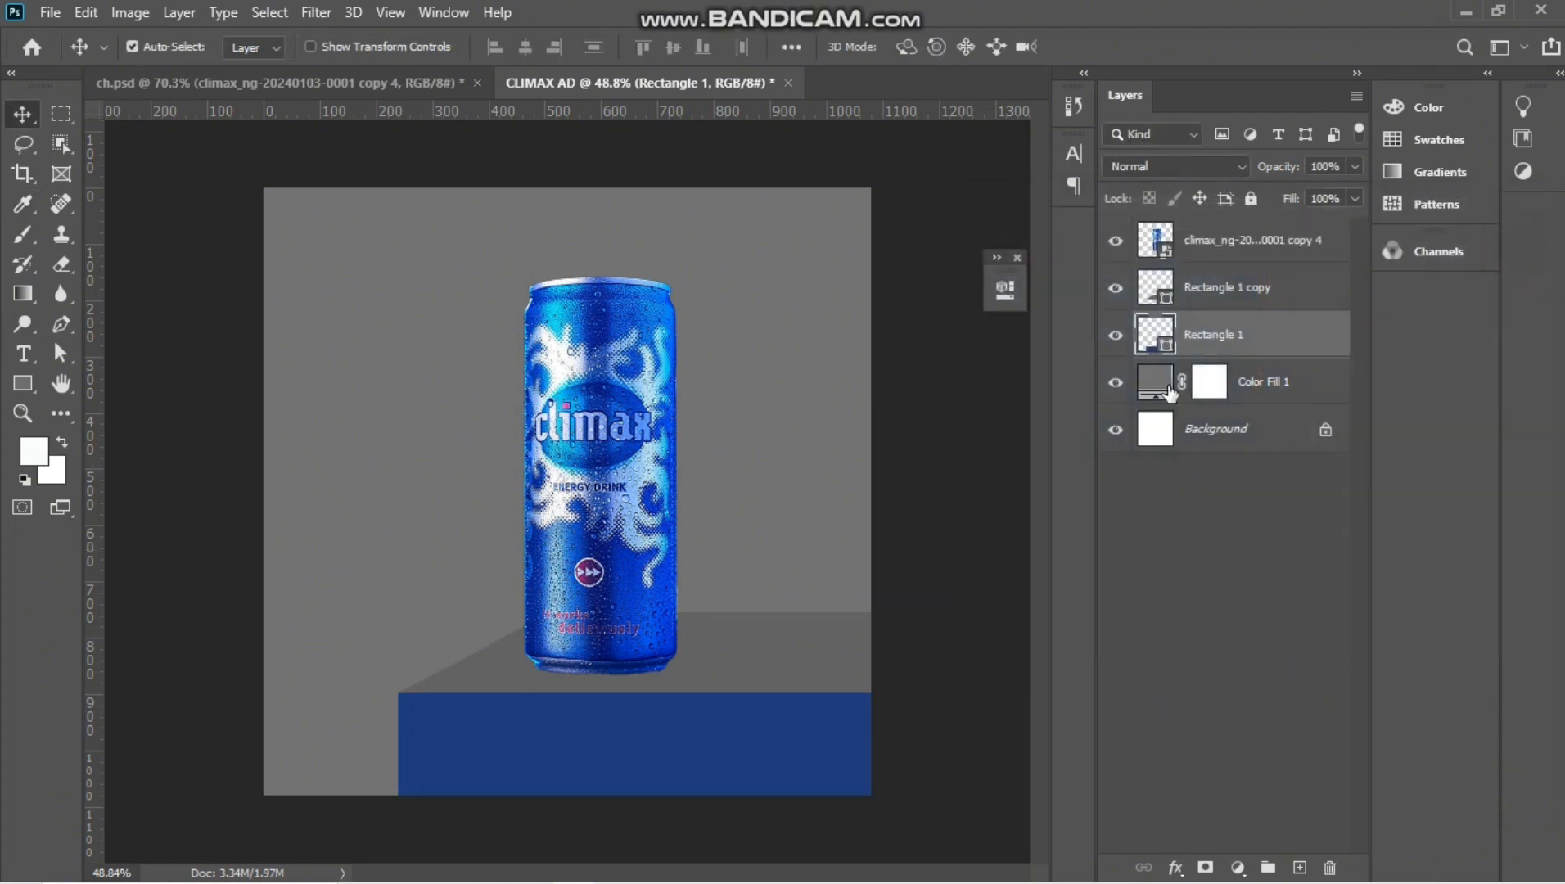
Apply the front face's navy blue to the platform's top face.
click(811, 667)
double_click(1144, 282)
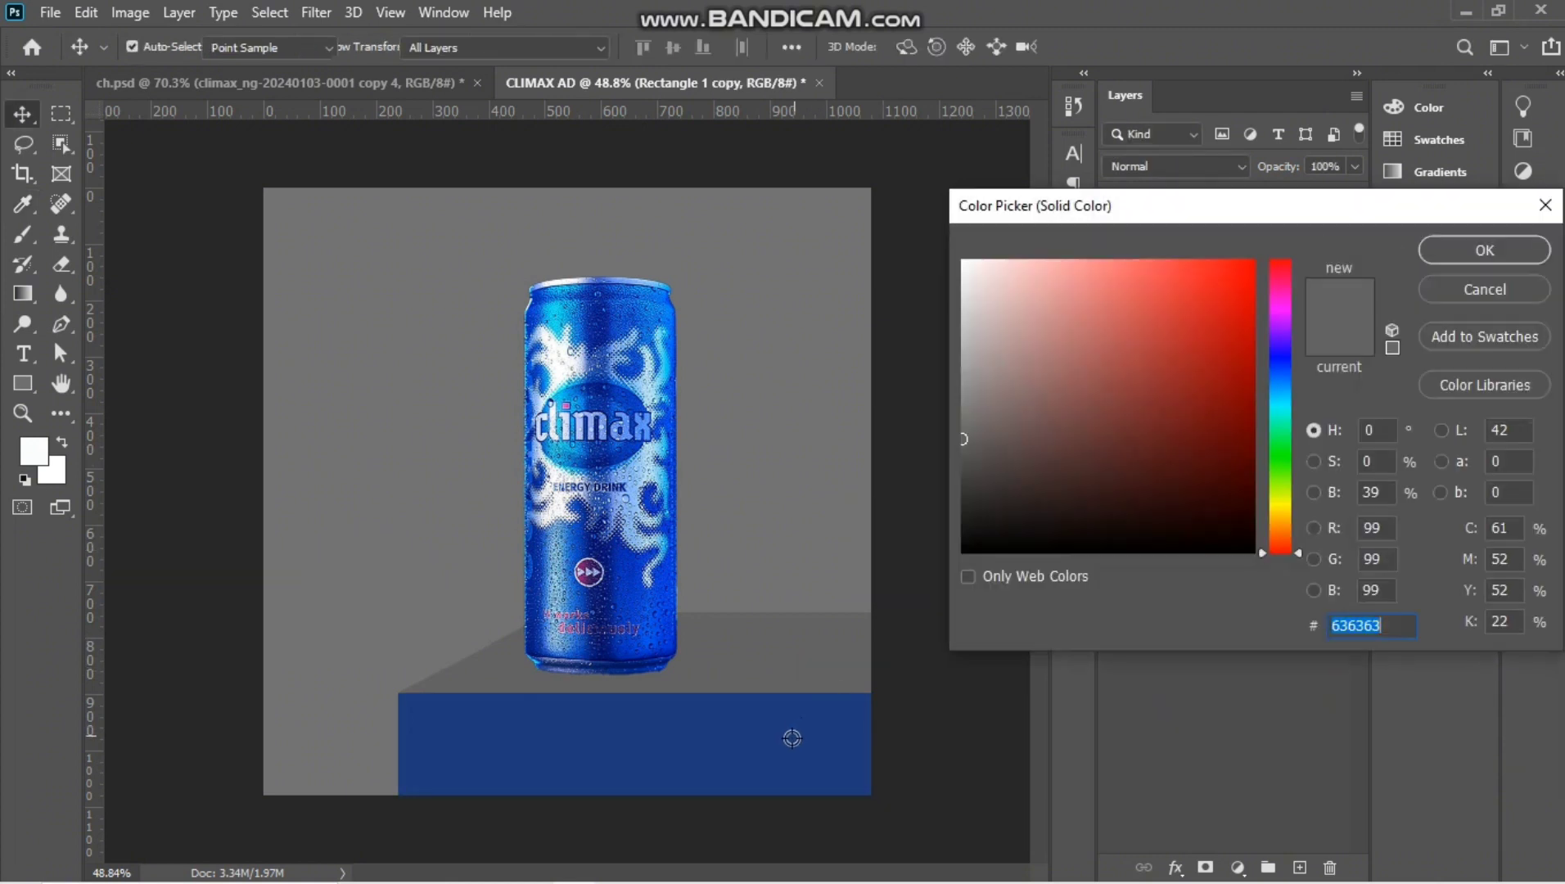
text(223c7c)
click(1447, 252)
Draw a narrow vertical rectangle about 25 × 512 px beside the can on a new layer above the platform.
right_click(24, 383)
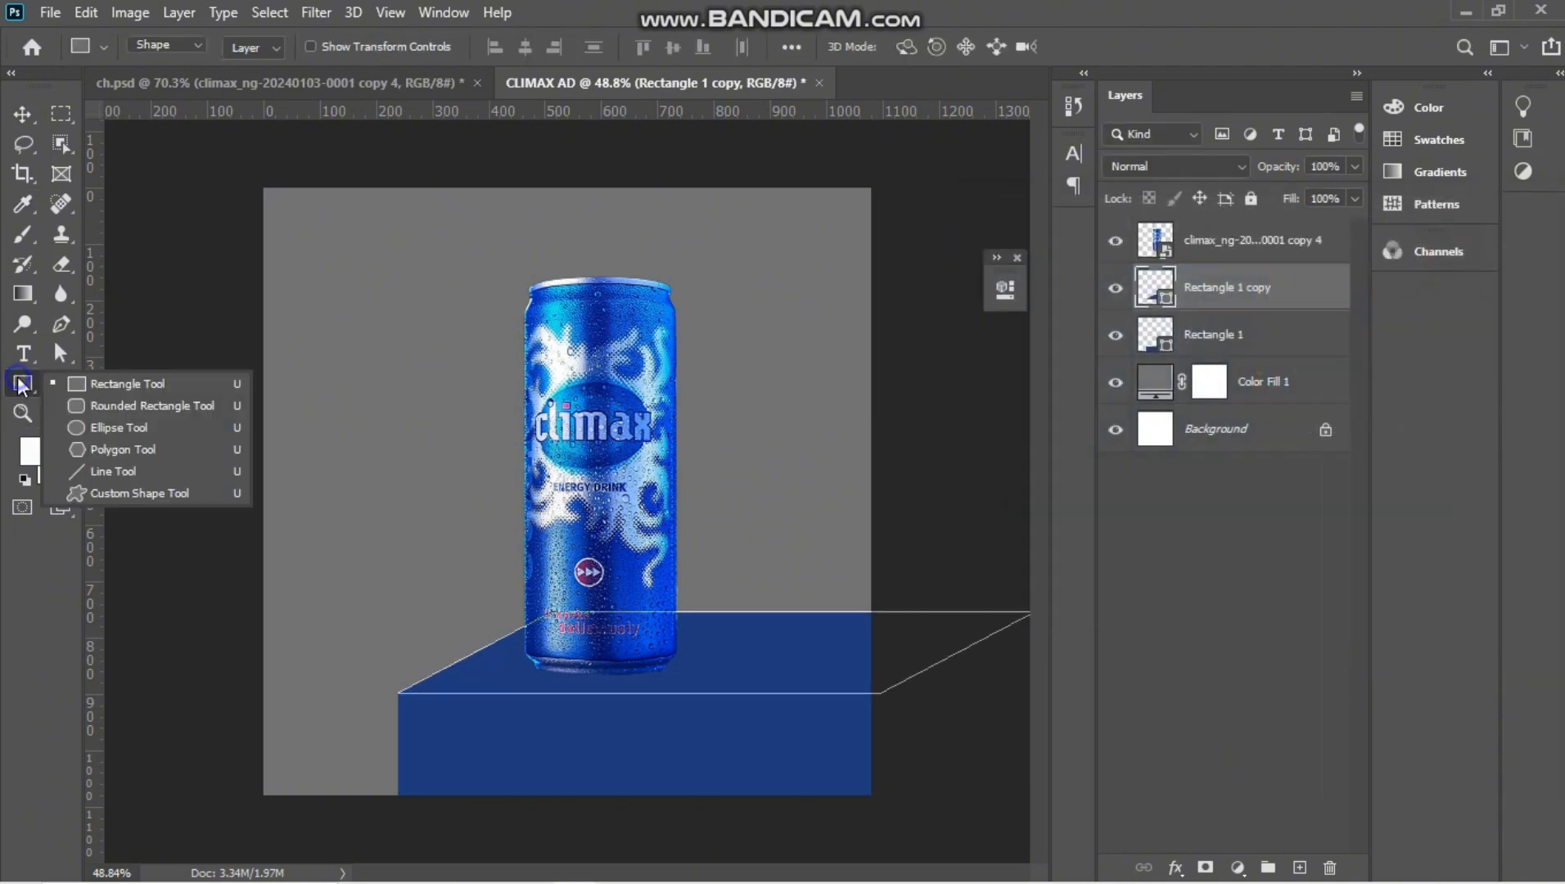
click(90, 380)
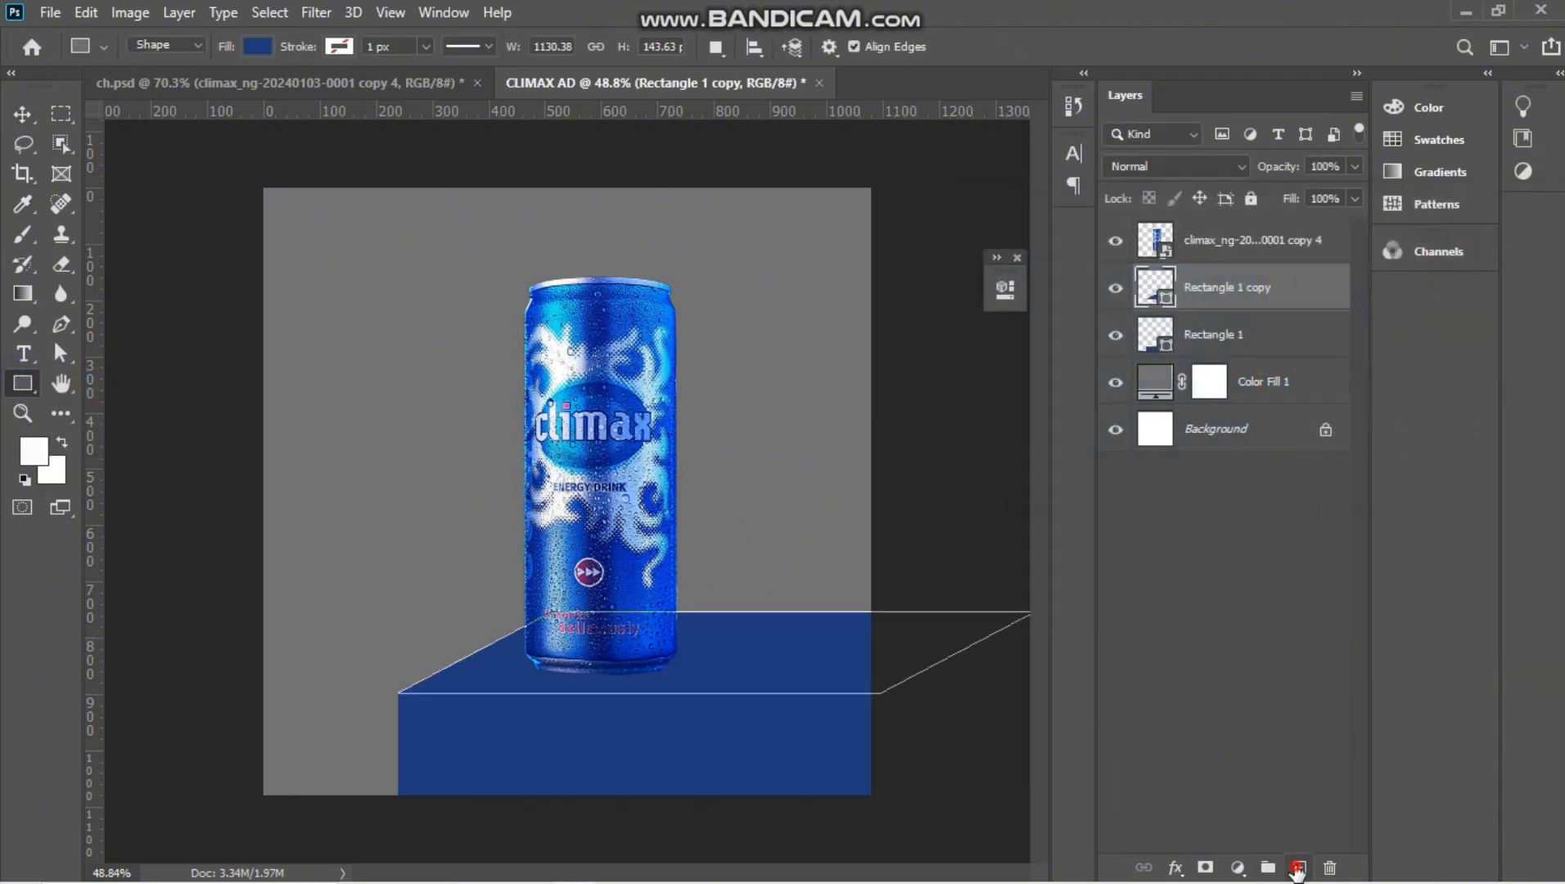
click(1297, 868)
drag(442, 347, 472, 639)
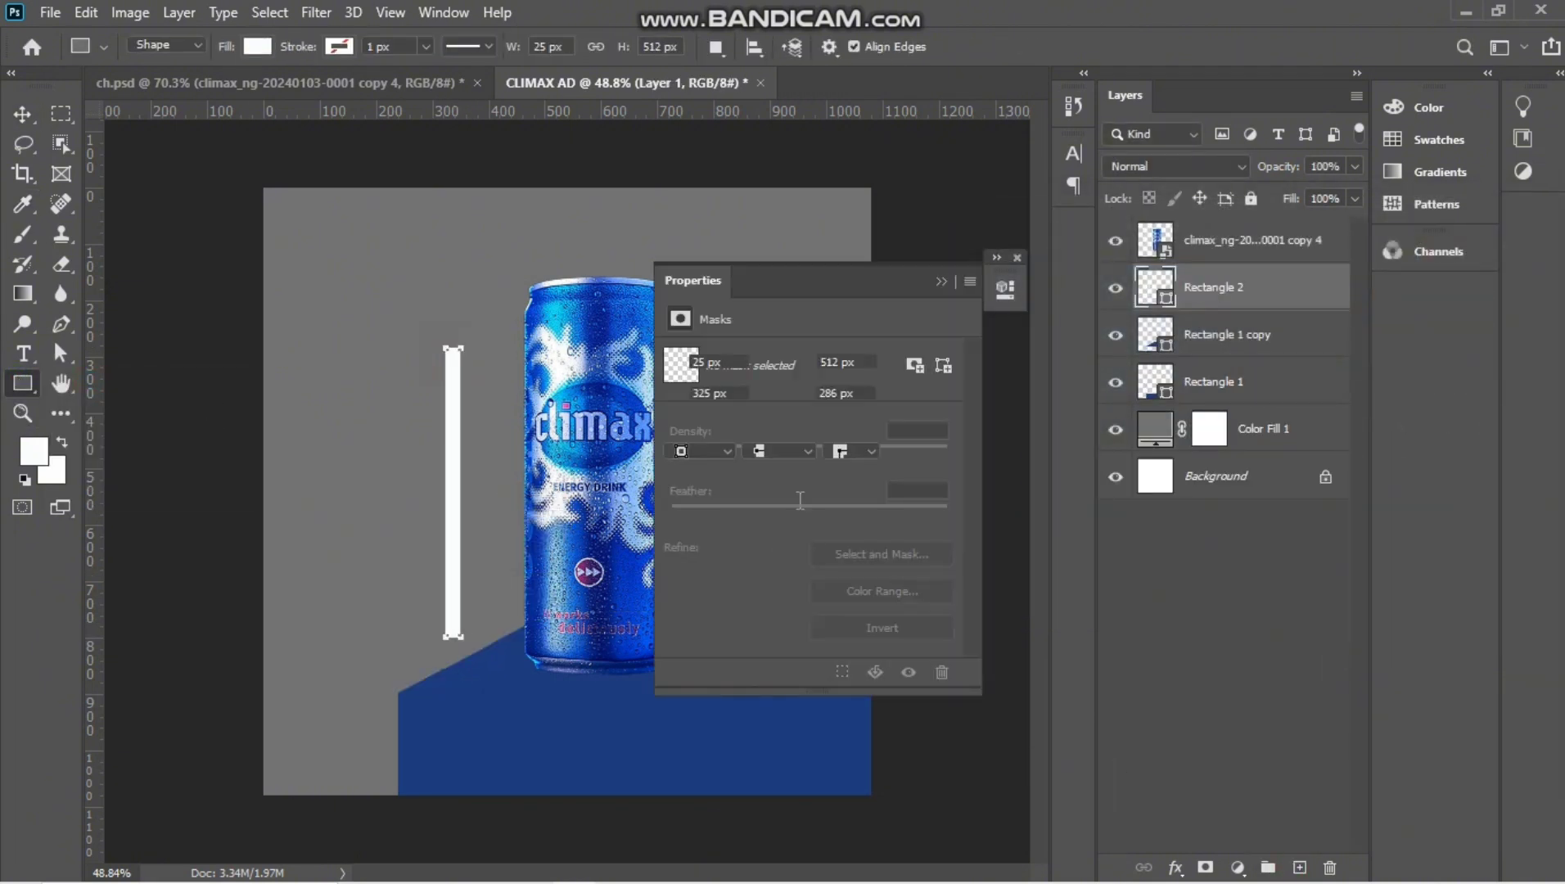
Set the narrow rectangle's fill to a fully saturated bright blue.
click(681, 426)
click(829, 549)
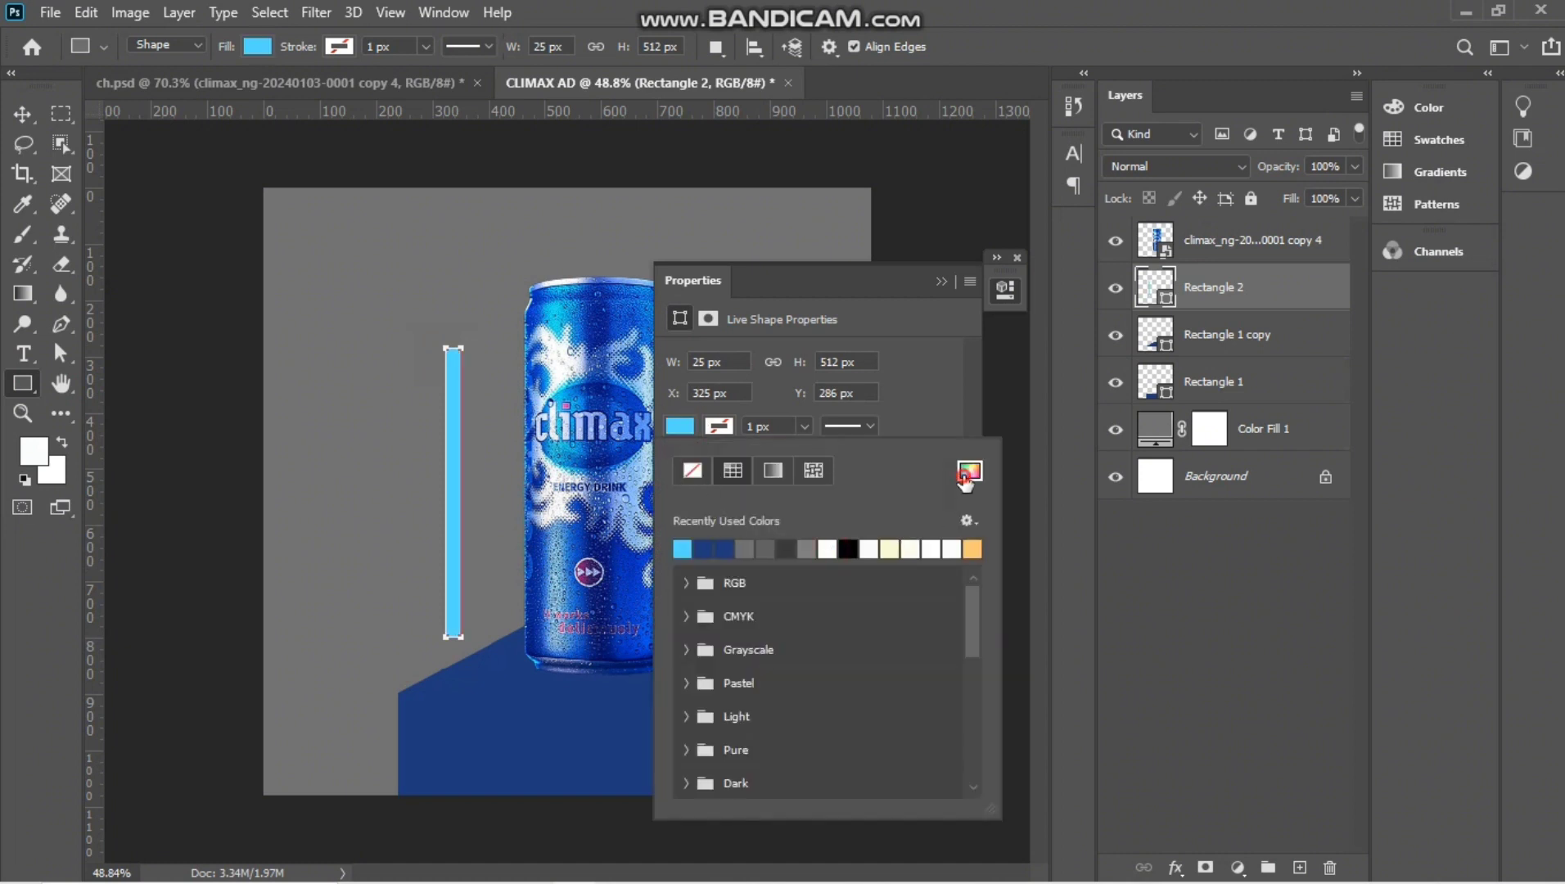
click(969, 471)
drag(1278, 382, 1278, 389)
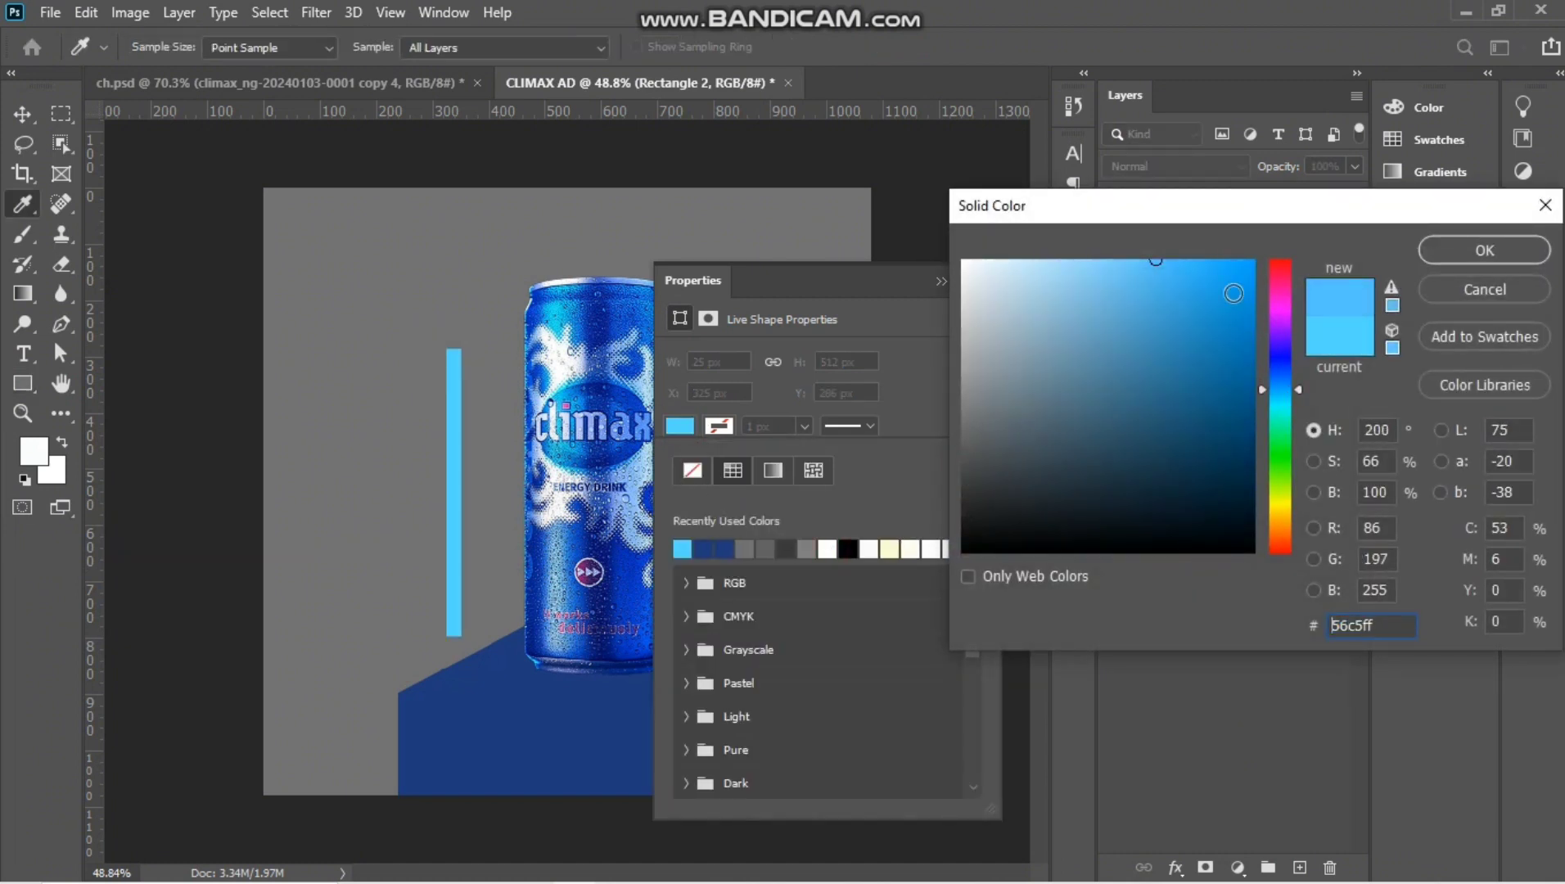
drag(1229, 283, 1273, 207)
click(1443, 246)
key(Return)
click(941, 282)
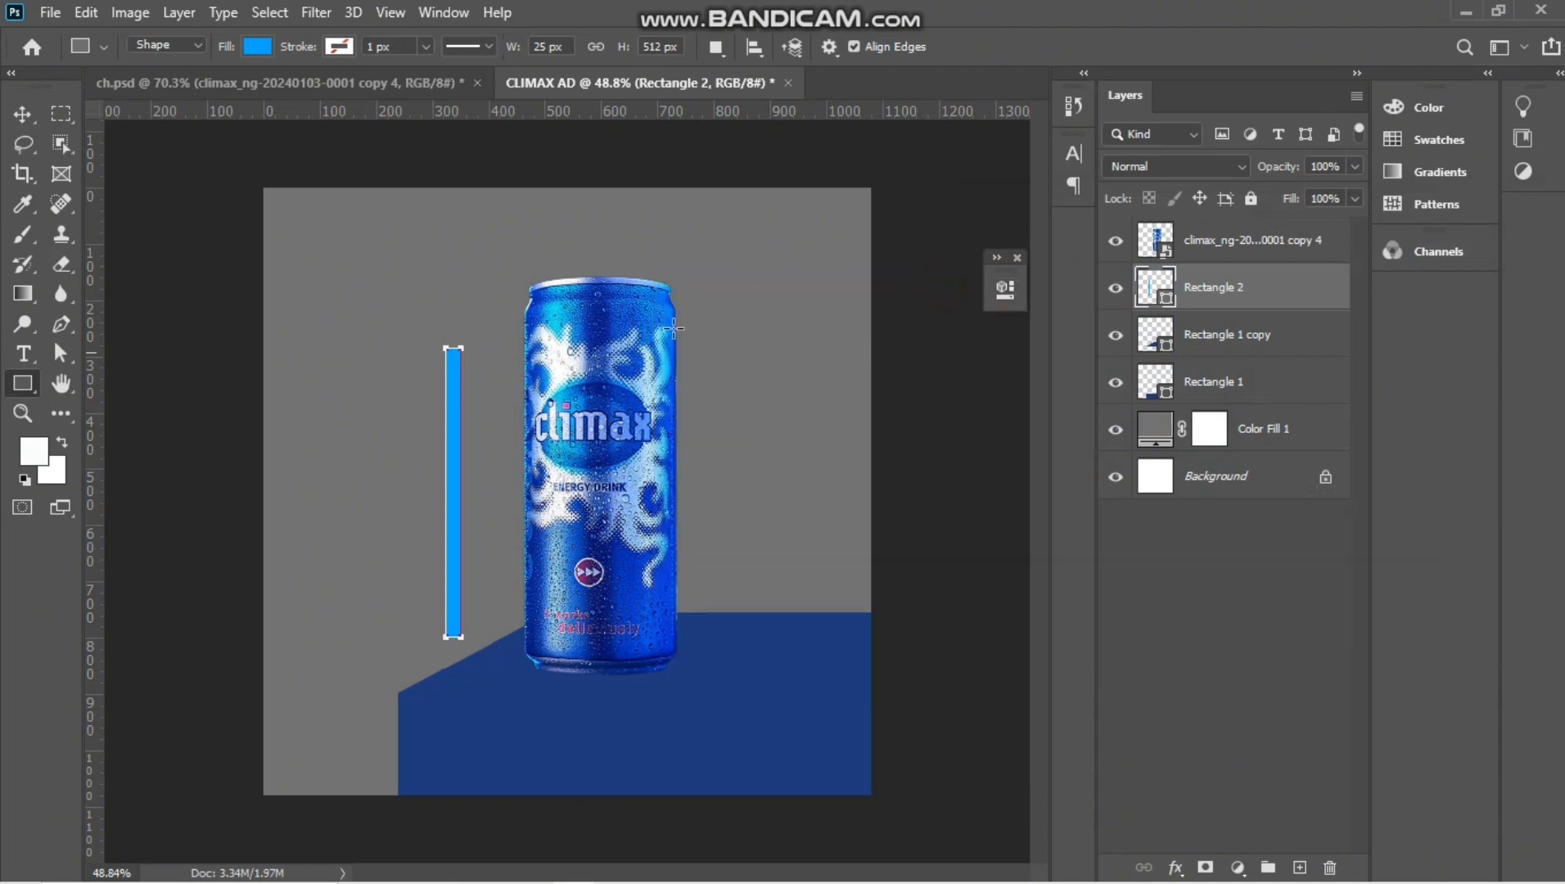
Apply a Gaussian Blur with a 23.5-pixel radius to the narrow bright-blue rectangle, rasterizing the shape.
click(317, 18)
mouse_move(368, 274)
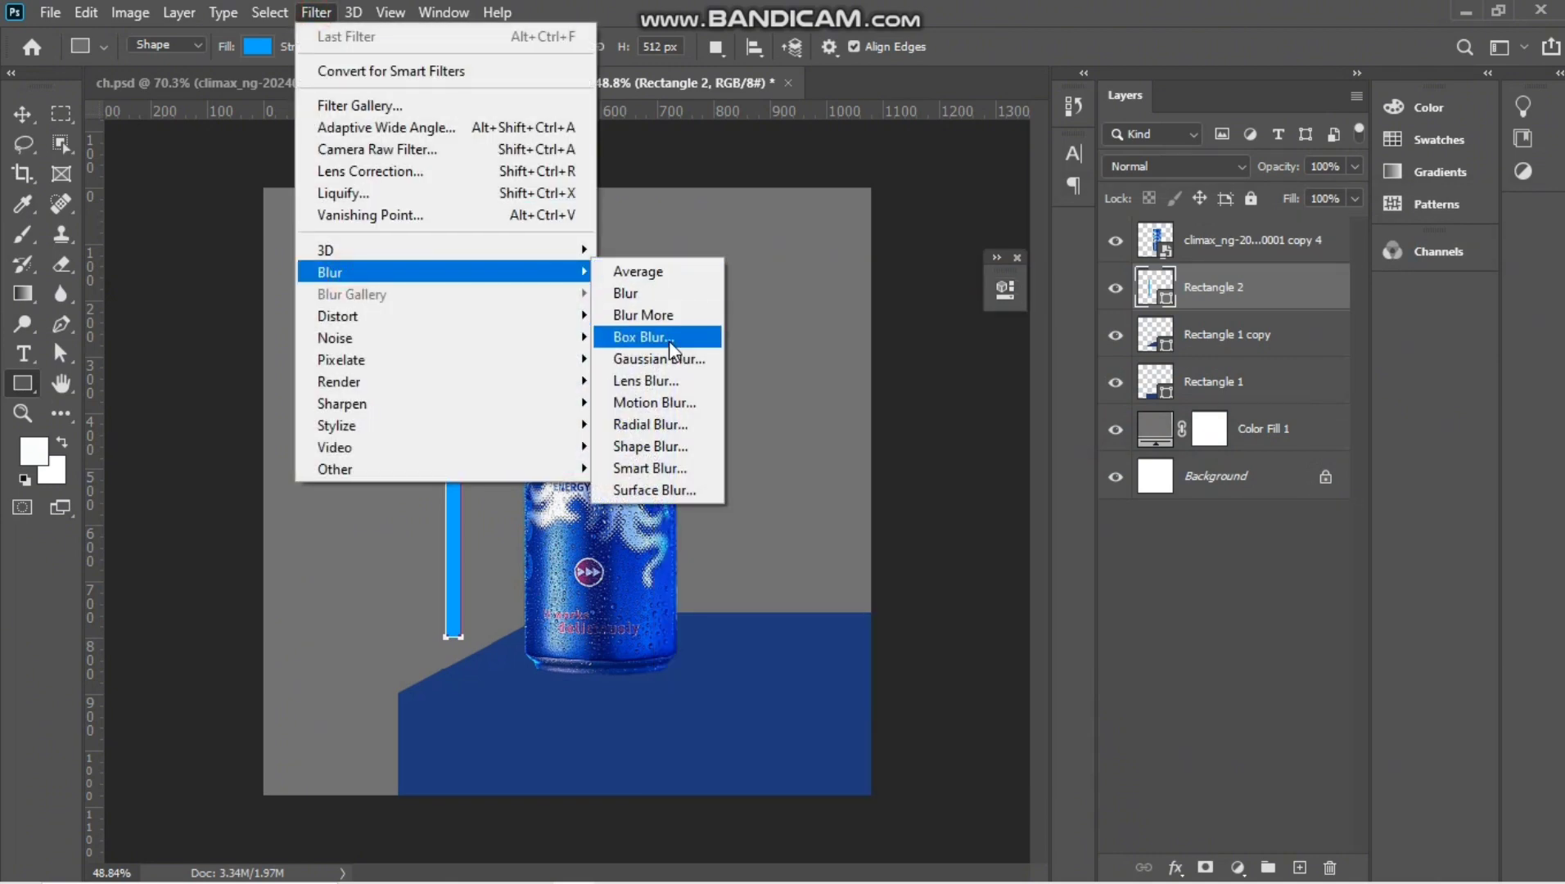
click(667, 360)
click(937, 350)
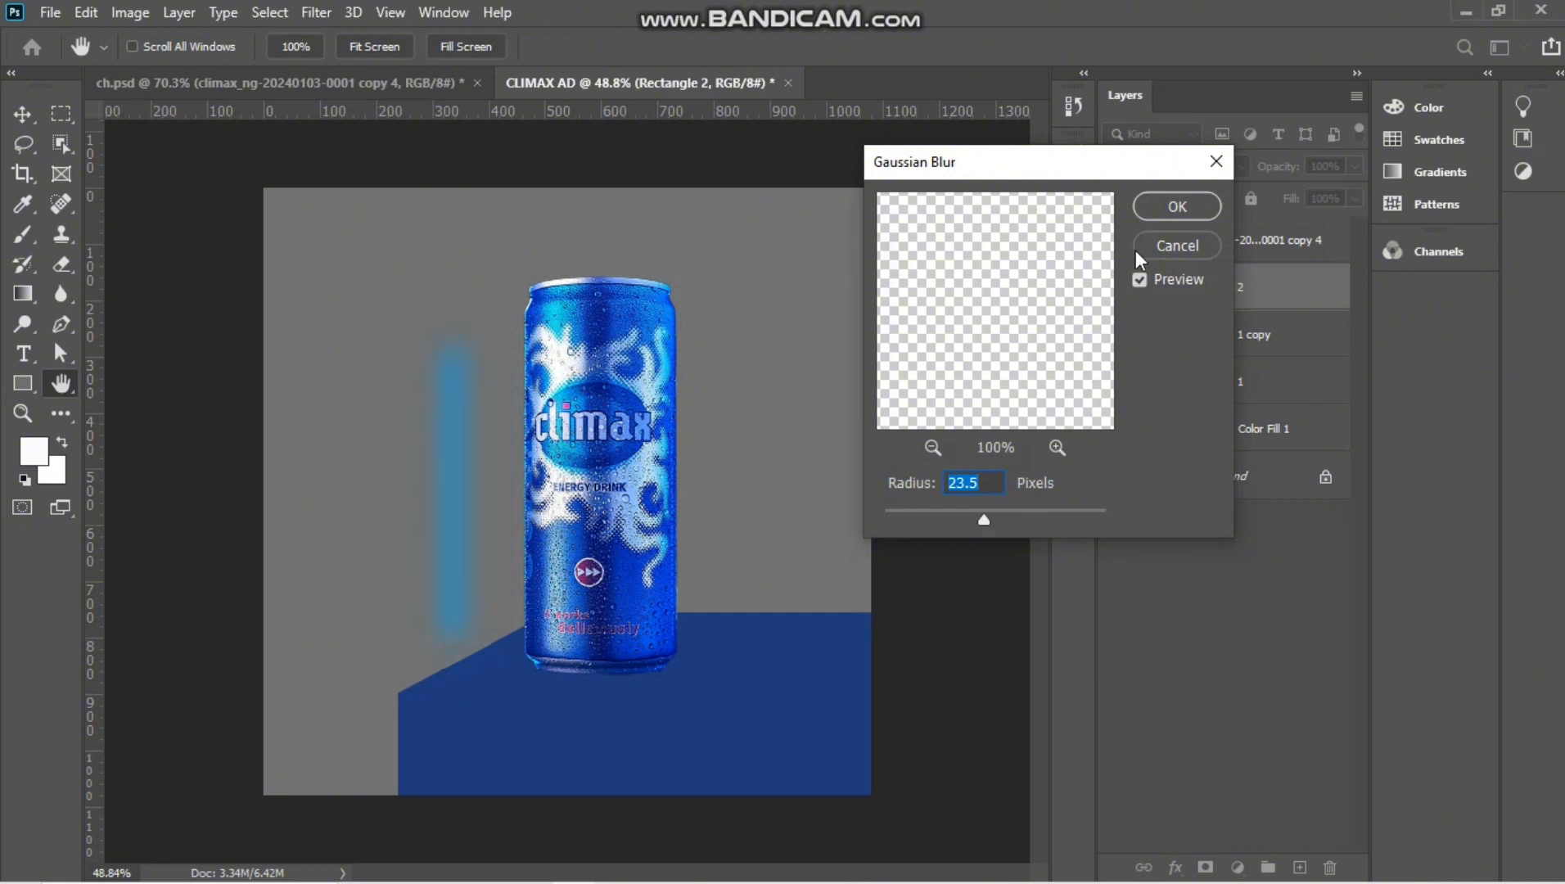
click(1177, 206)
Rotate the blurred blue bar to horizontal and place it on the platform just below the can.
key(v)
key(ctrl+t)
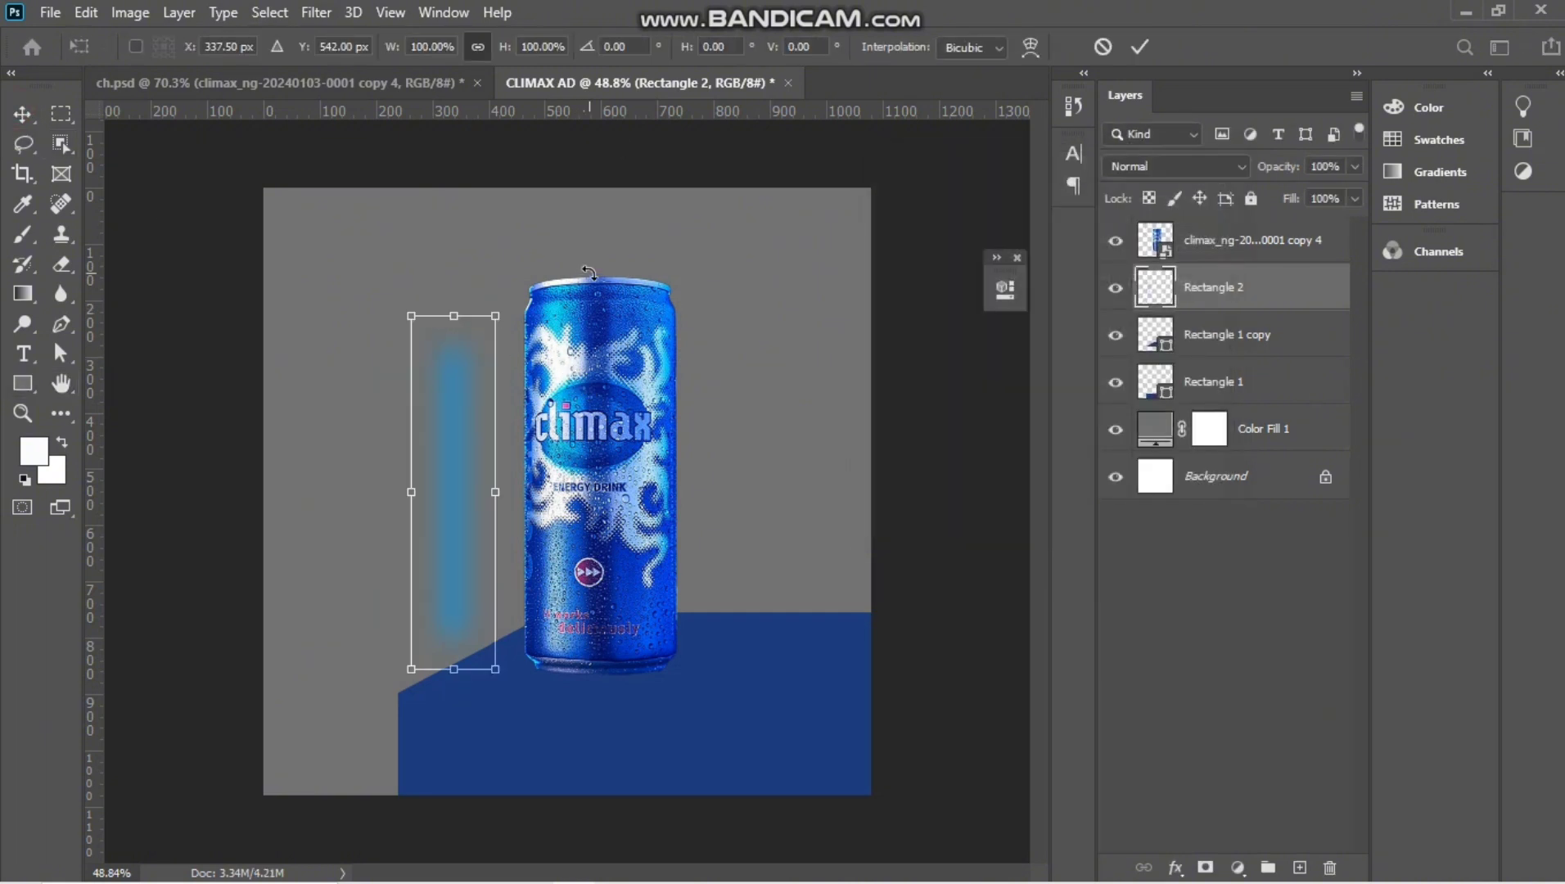
drag(588, 272, 248, 391)
drag(495, 516, 614, 698)
click(1140, 47)
Flatten the blue glow into a thin line and place it along the platform's front top edge.
scroll(516, 730, up, 2)
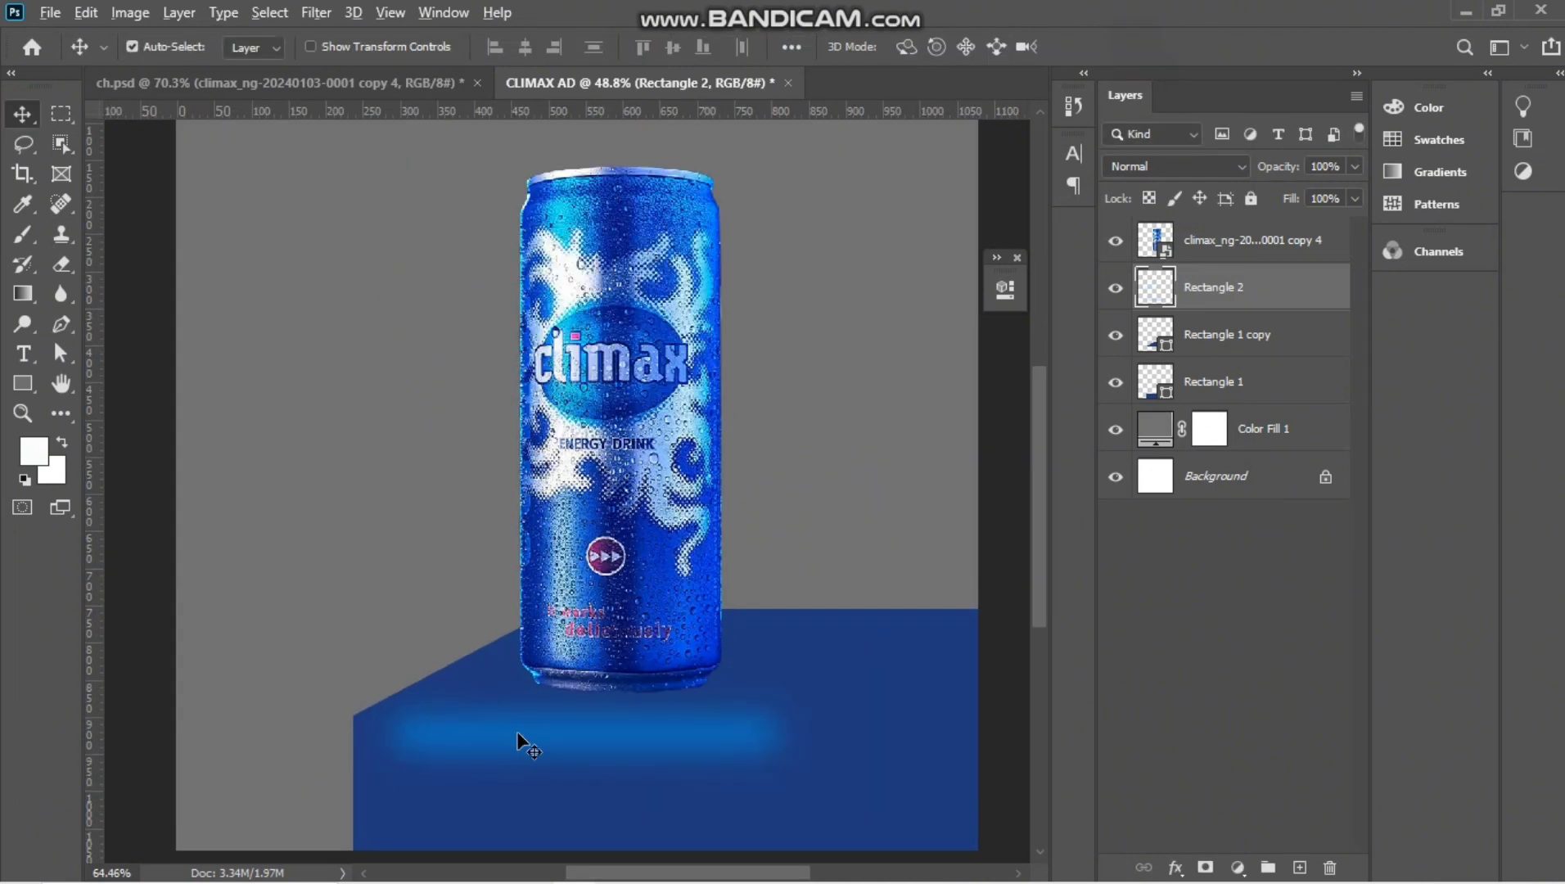
scroll(515, 731, down, 2)
key(ctrl+t)
drag(588, 734, 605, 665)
key(Return)
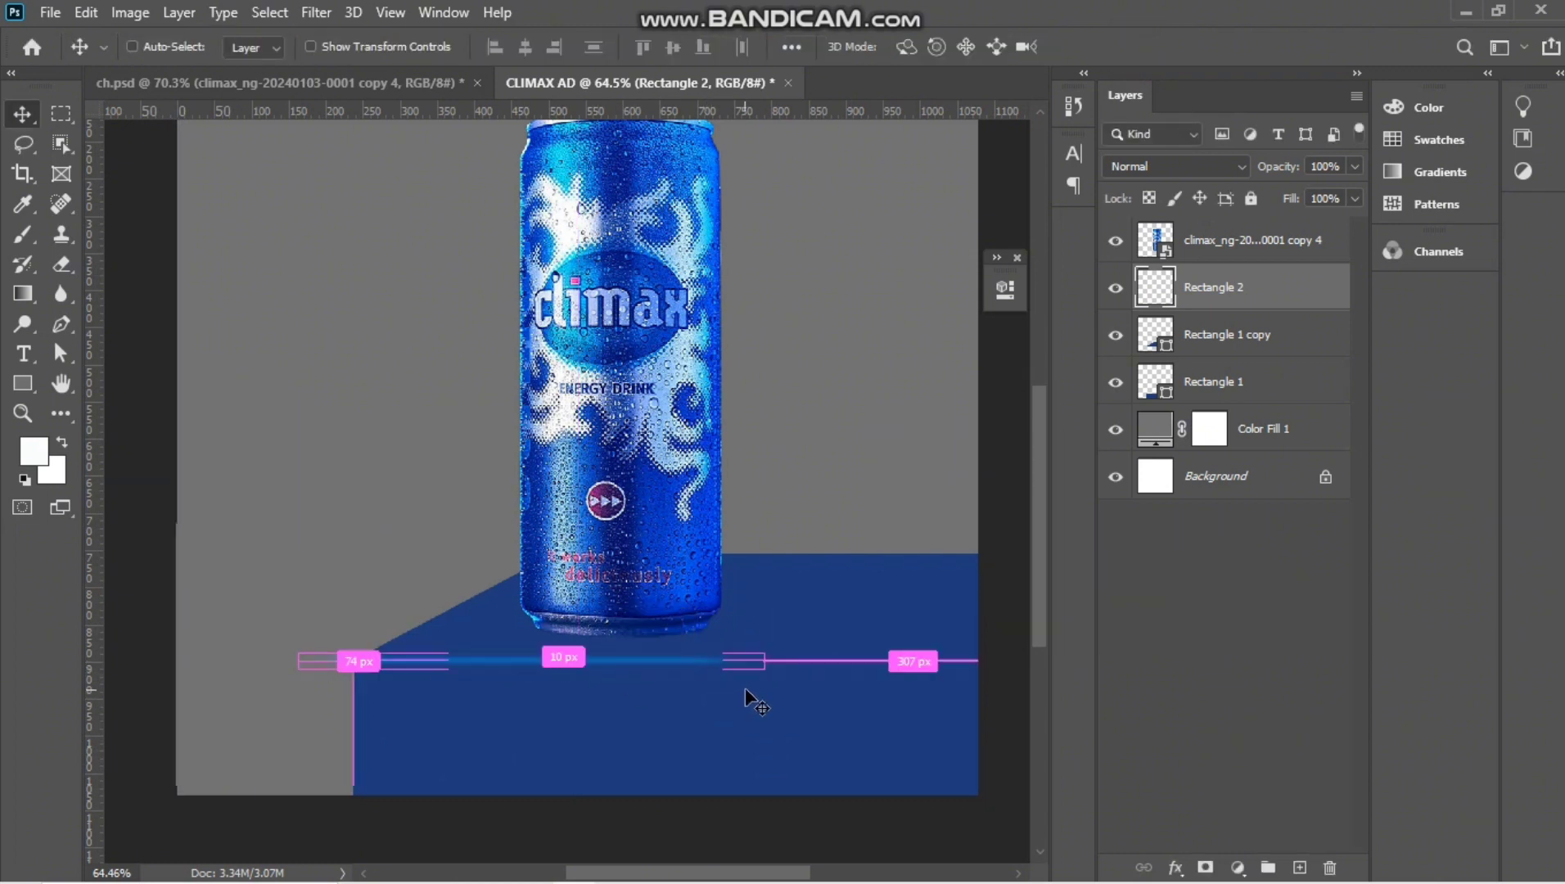
Stretch the thin glow line horizontally along the platform's whole front edge, past the right side of the canvas.
key(ctrl+t)
drag(764, 666, 1028, 661)
key(ctrl+z)
key(Return)
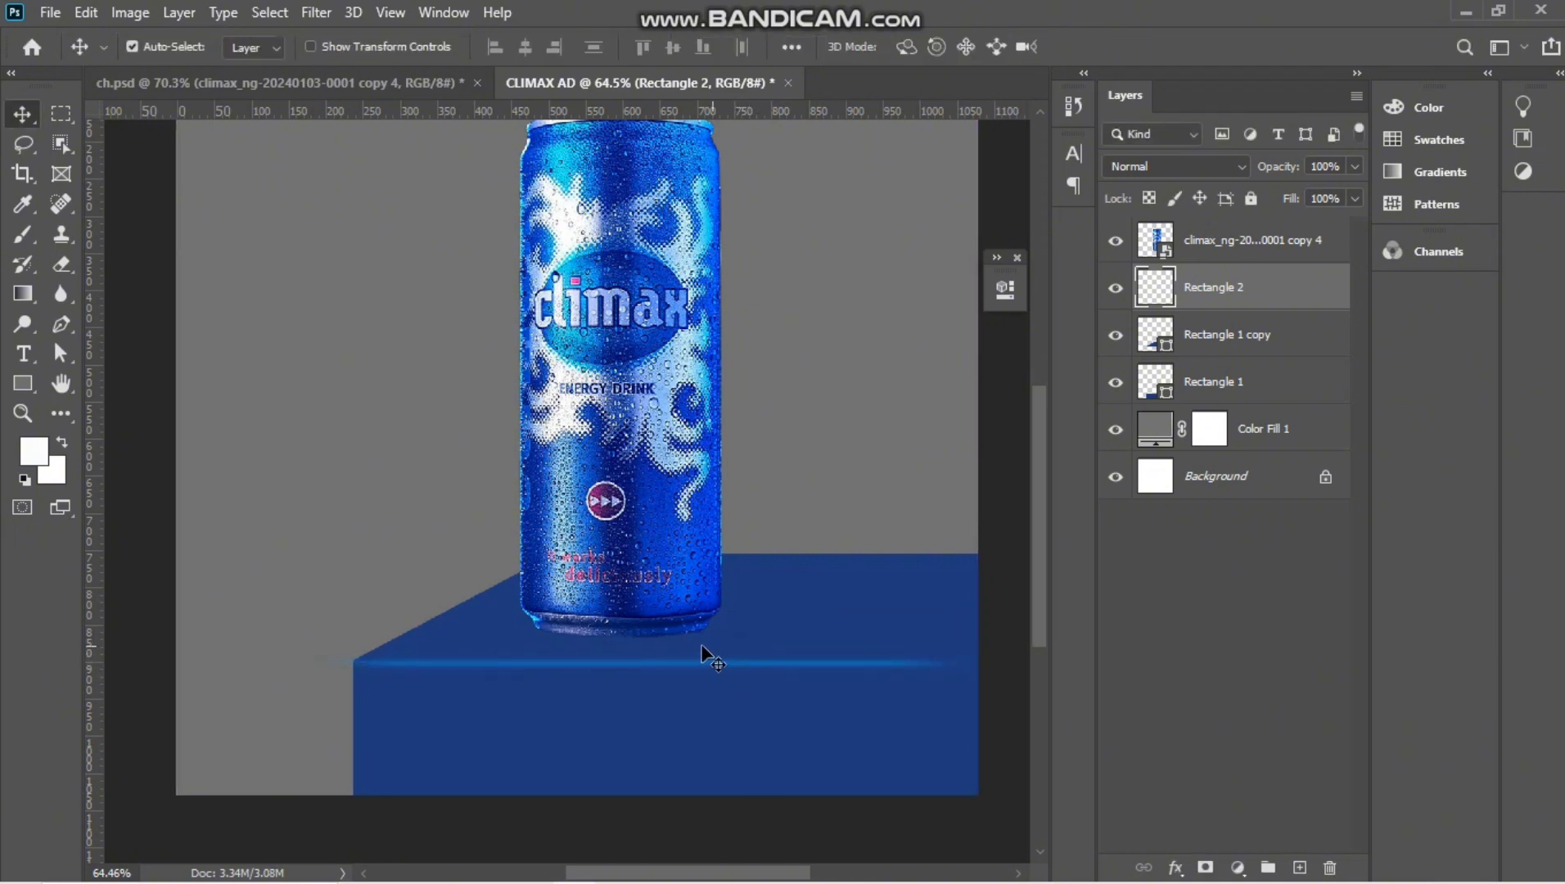
key(ctrl+0)
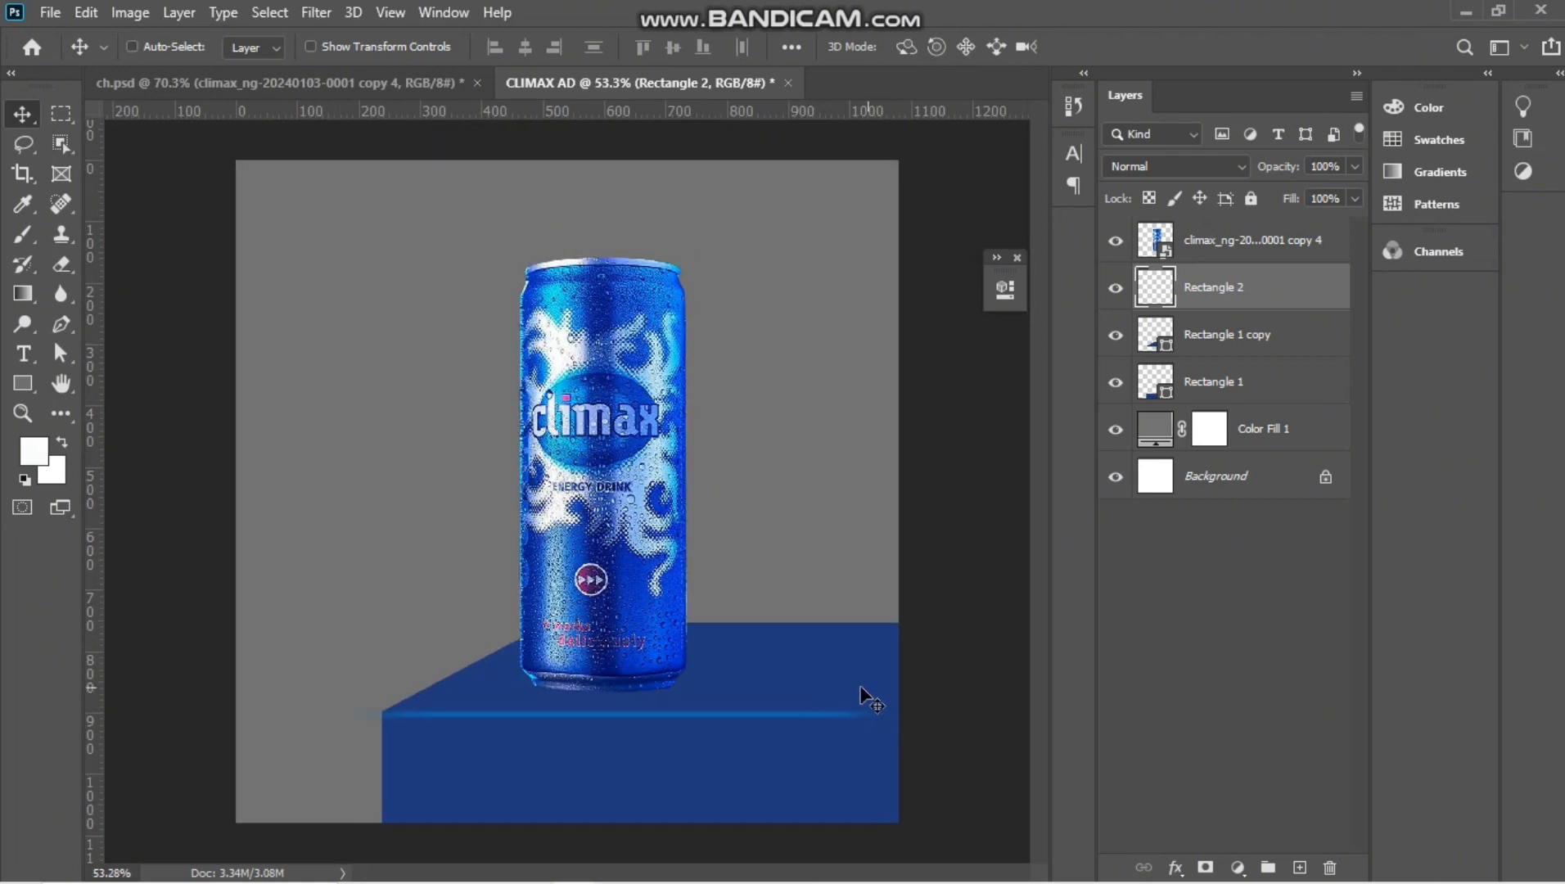
key(ctrl+t)
drag(908, 718, 1000, 718)
key(Return)
key(ctrl+0)
Group the platform's top and front face layers and convert the group to a smart object.
click(1236, 348)
shift+click(1227, 381)
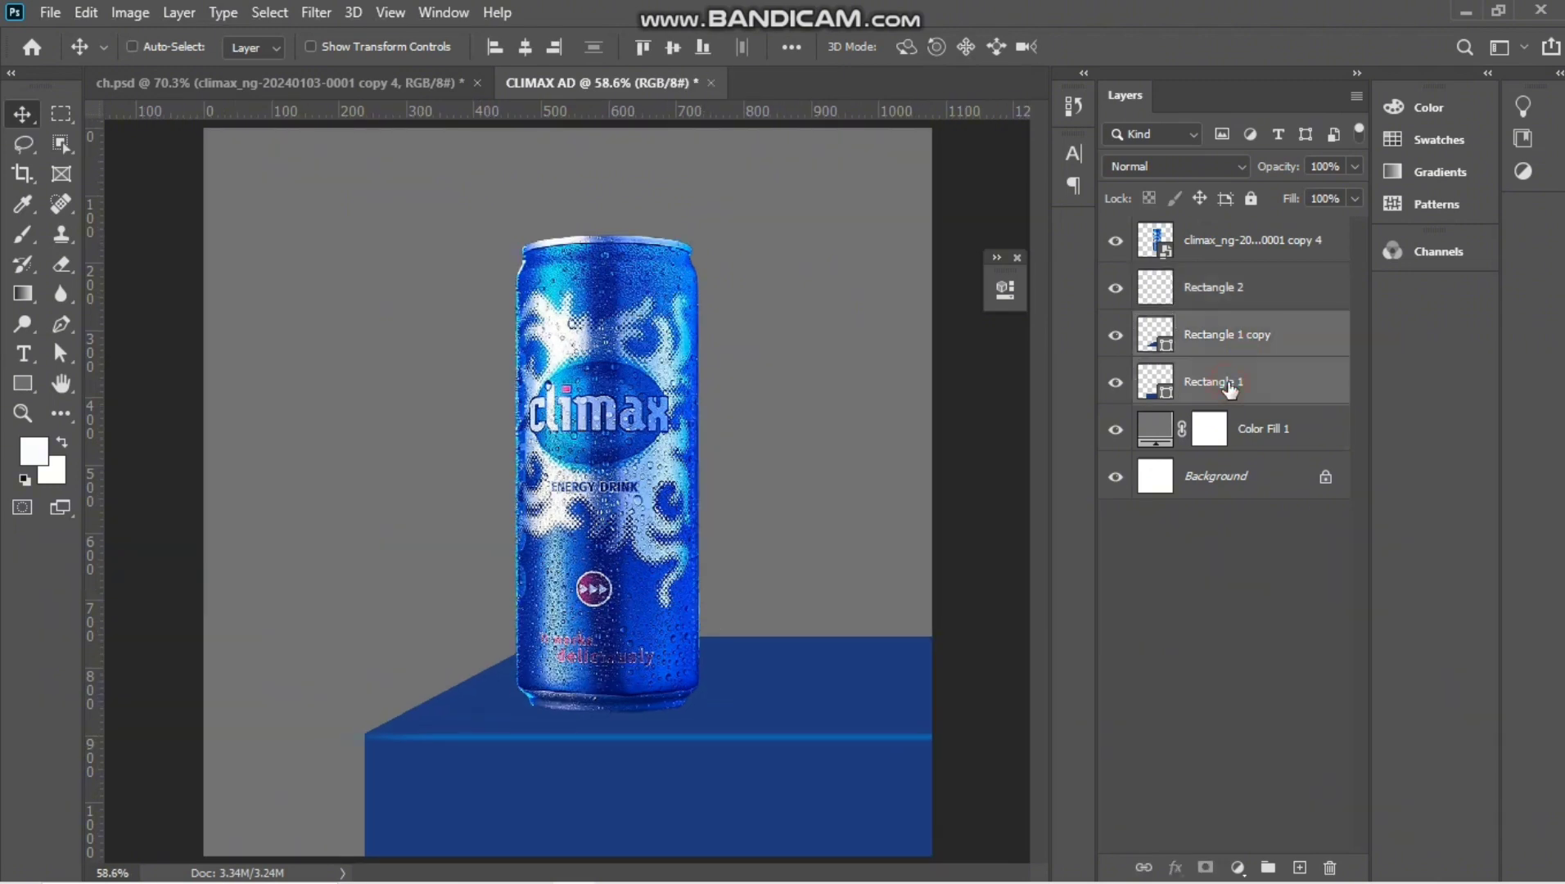
key(ctrl+g)
right_click(1226, 322)
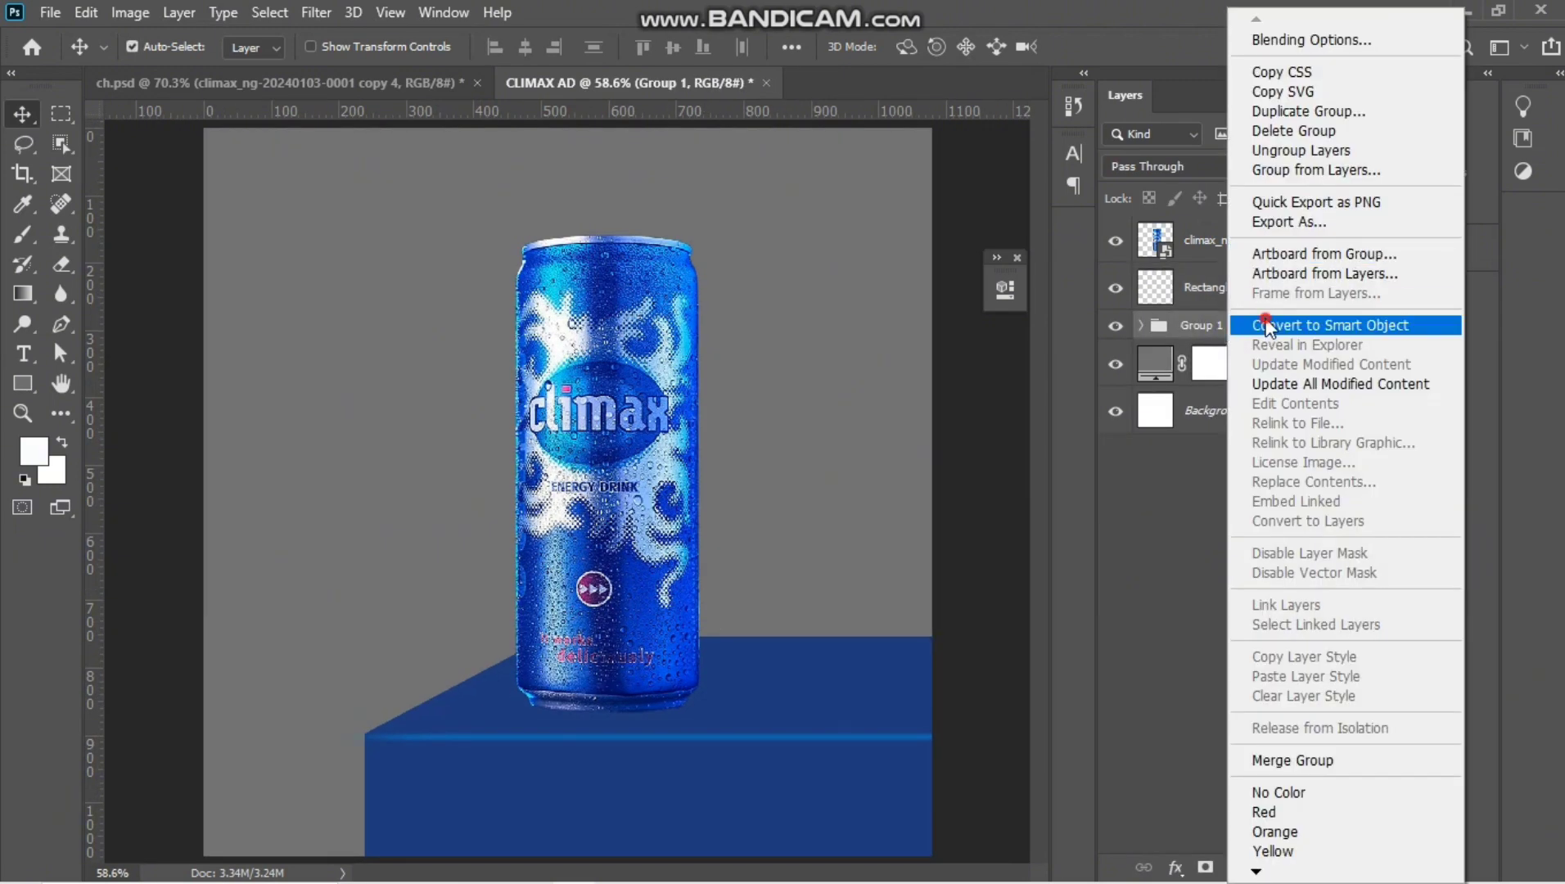
click(1270, 325)
Set the glow line layer's blend mode to Screen and its opacity to 51%.
click(1252, 309)
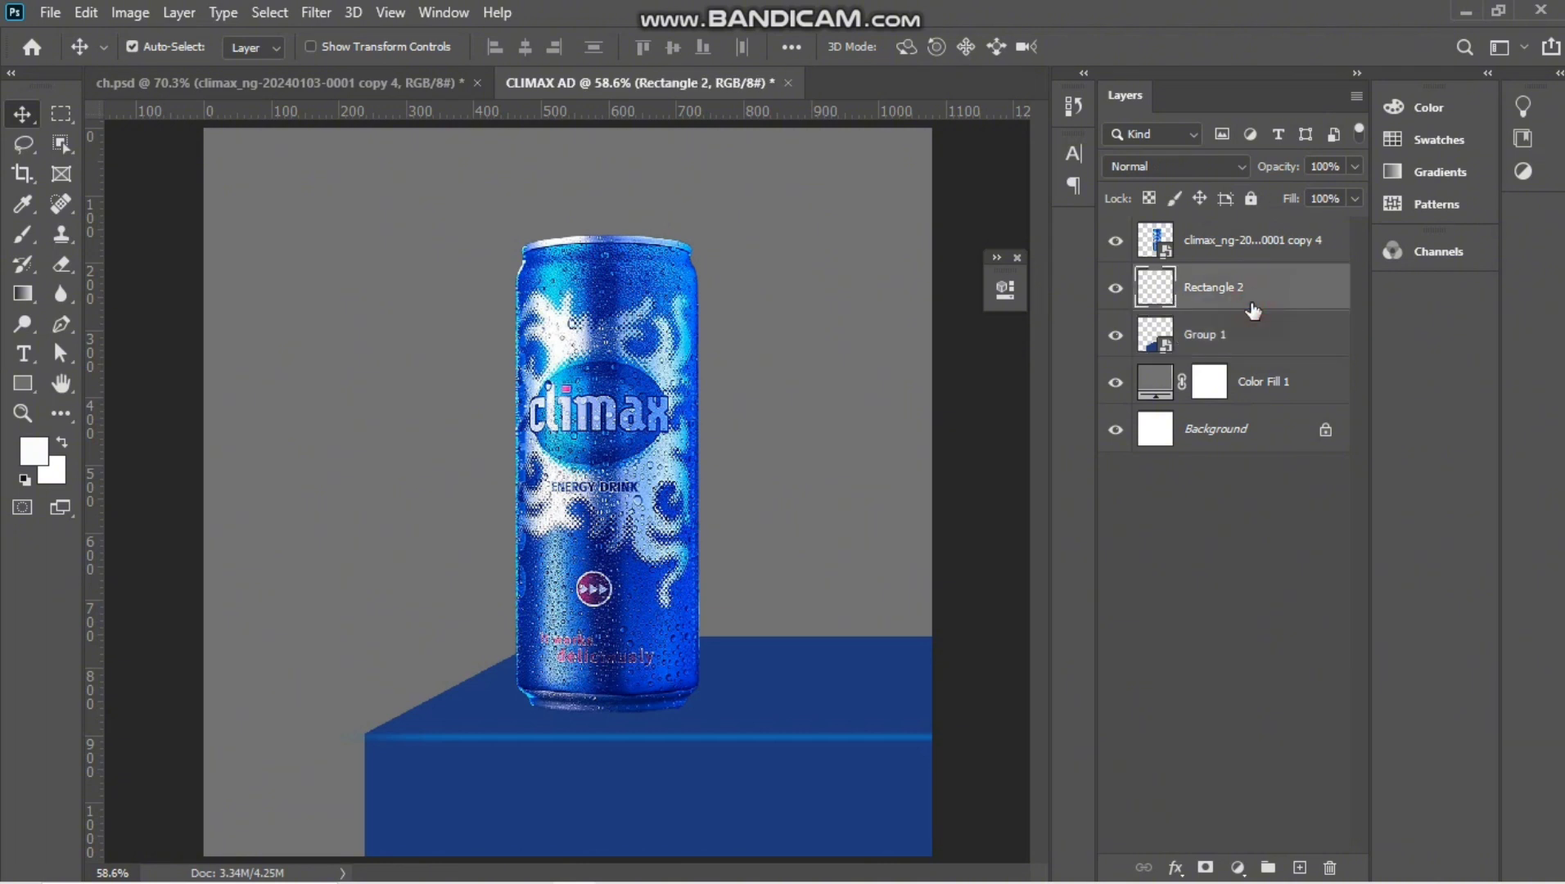
click(1232, 160)
click(1183, 354)
text(51)
key(Return)
Duplicate the glow line and stretch the copy's height to about 338% for a wider glow along the edge.
key(ctrl+j)
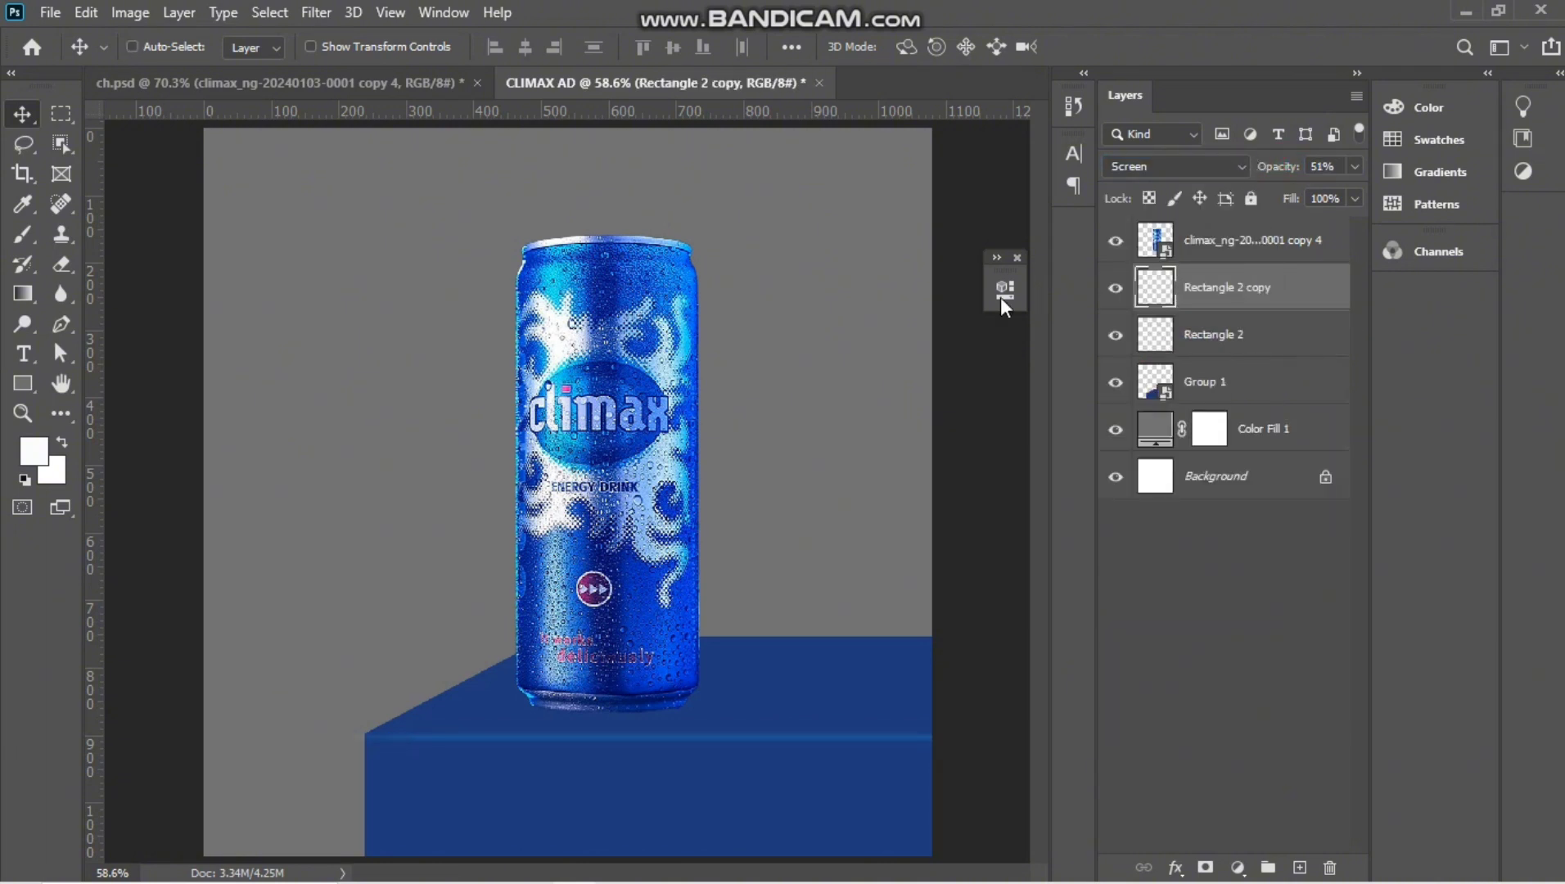
key(ctrl+t)
drag(681, 725, 683, 715)
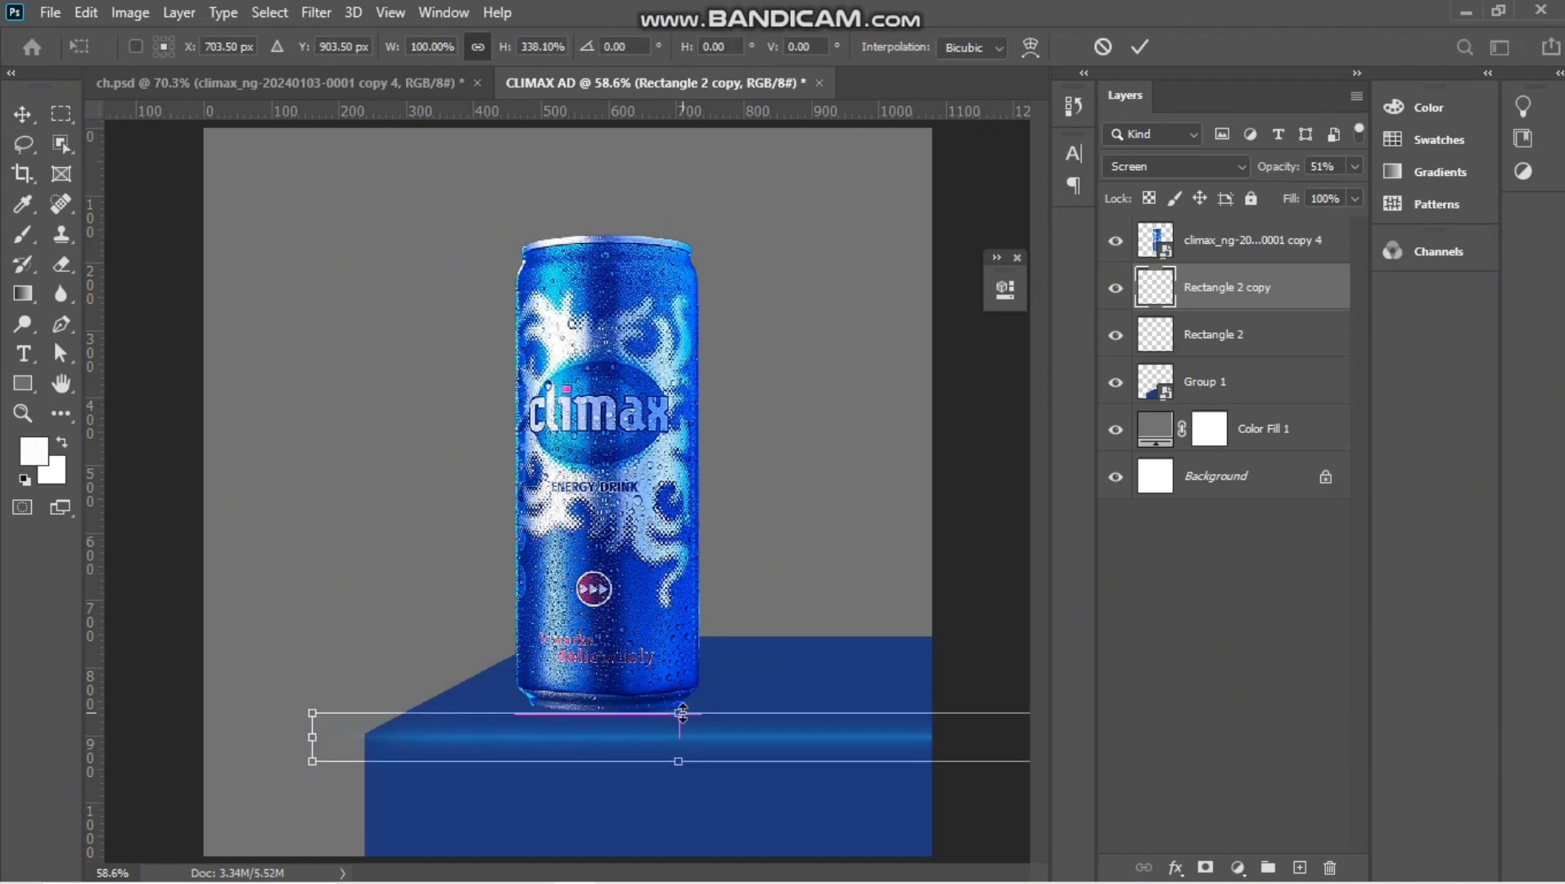
key(Return)
scroll(828, 709, down, 1)
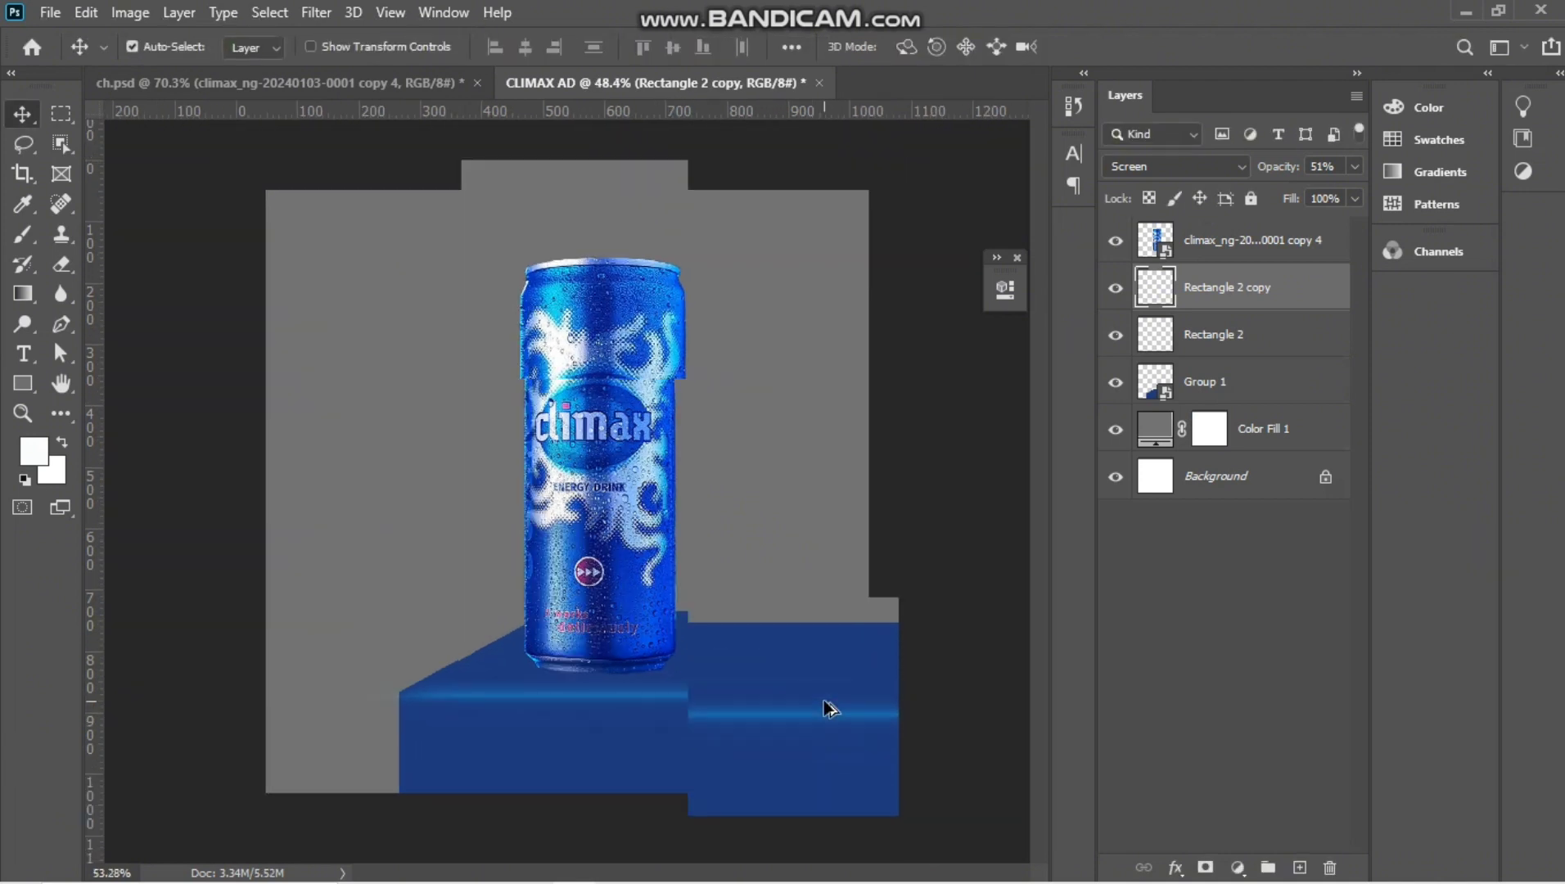
Add a layer mask to each of the two glow lines and fade their right ends with a white-to-black gradient.
click(1209, 333)
click(1205, 866)
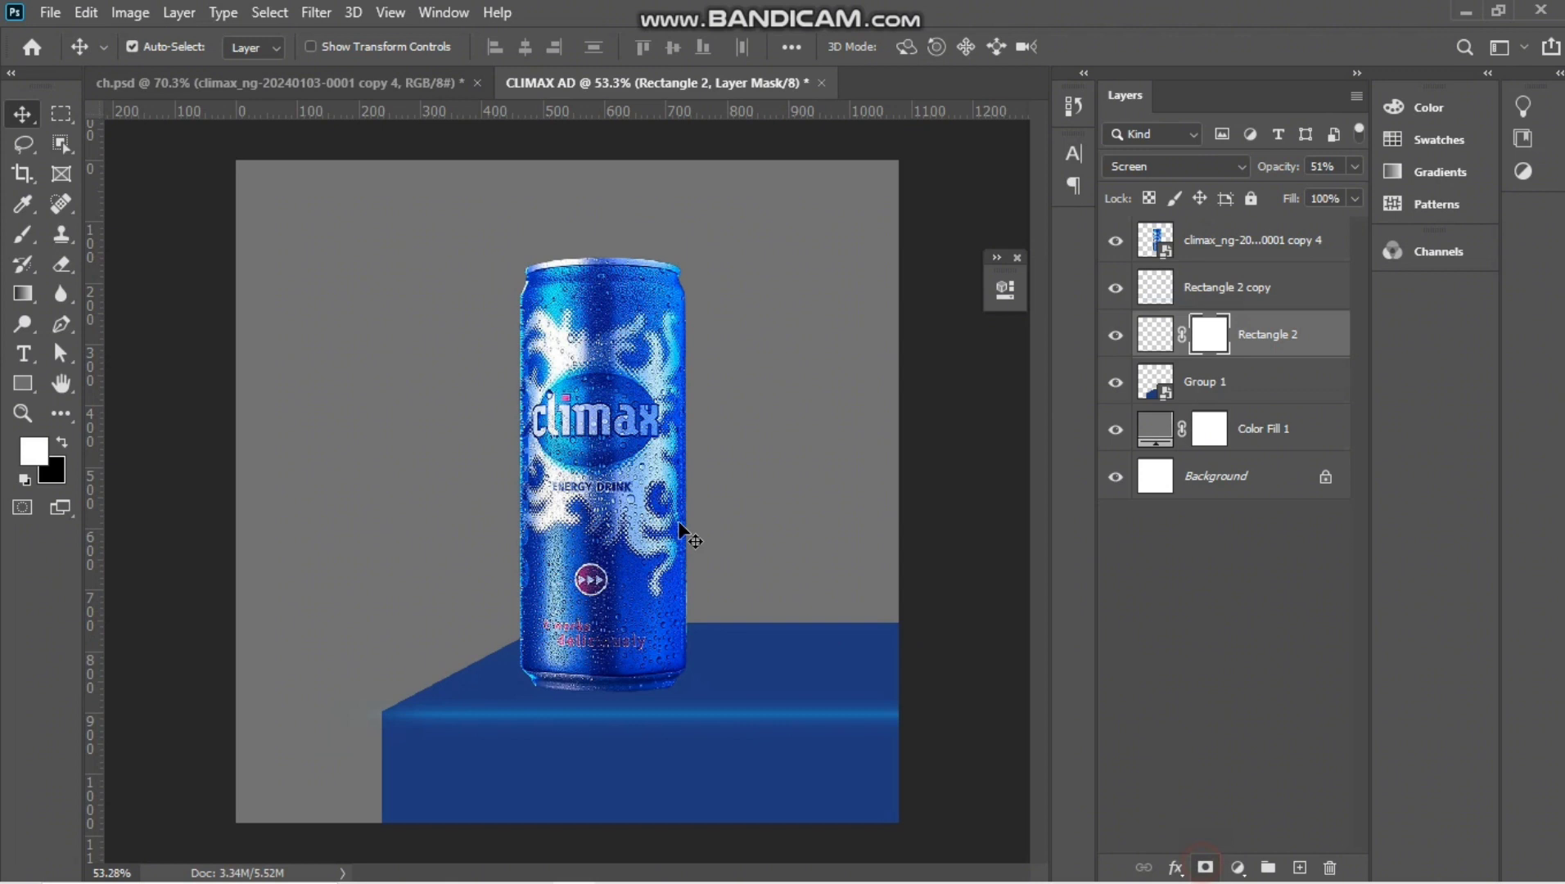
click(22, 296)
key(ctrl+i)
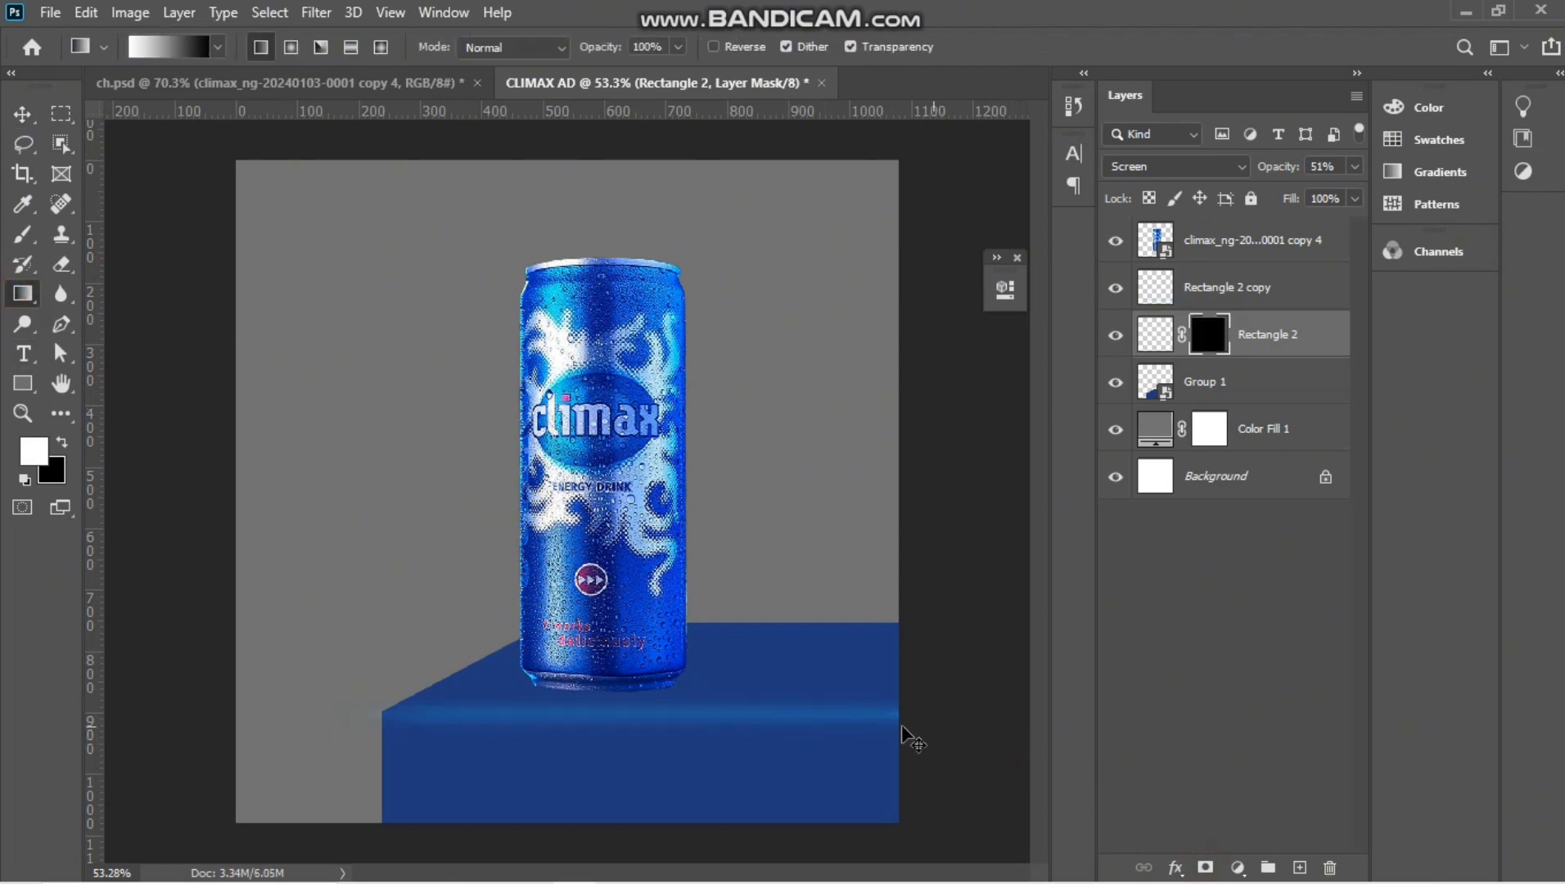
drag(849, 722, 899, 722)
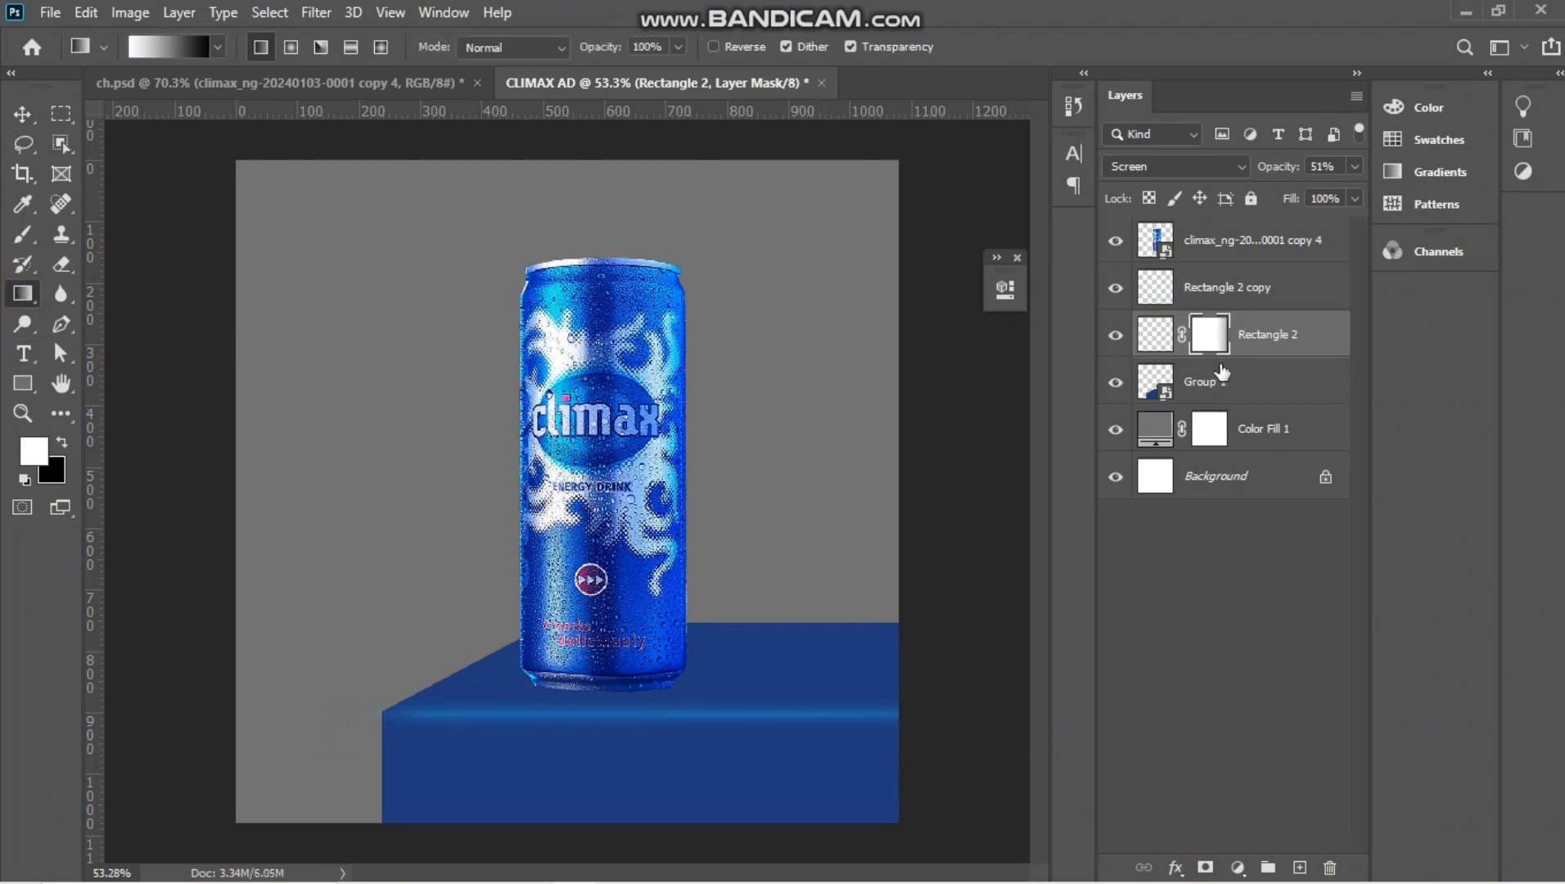
click(1260, 285)
click(1205, 868)
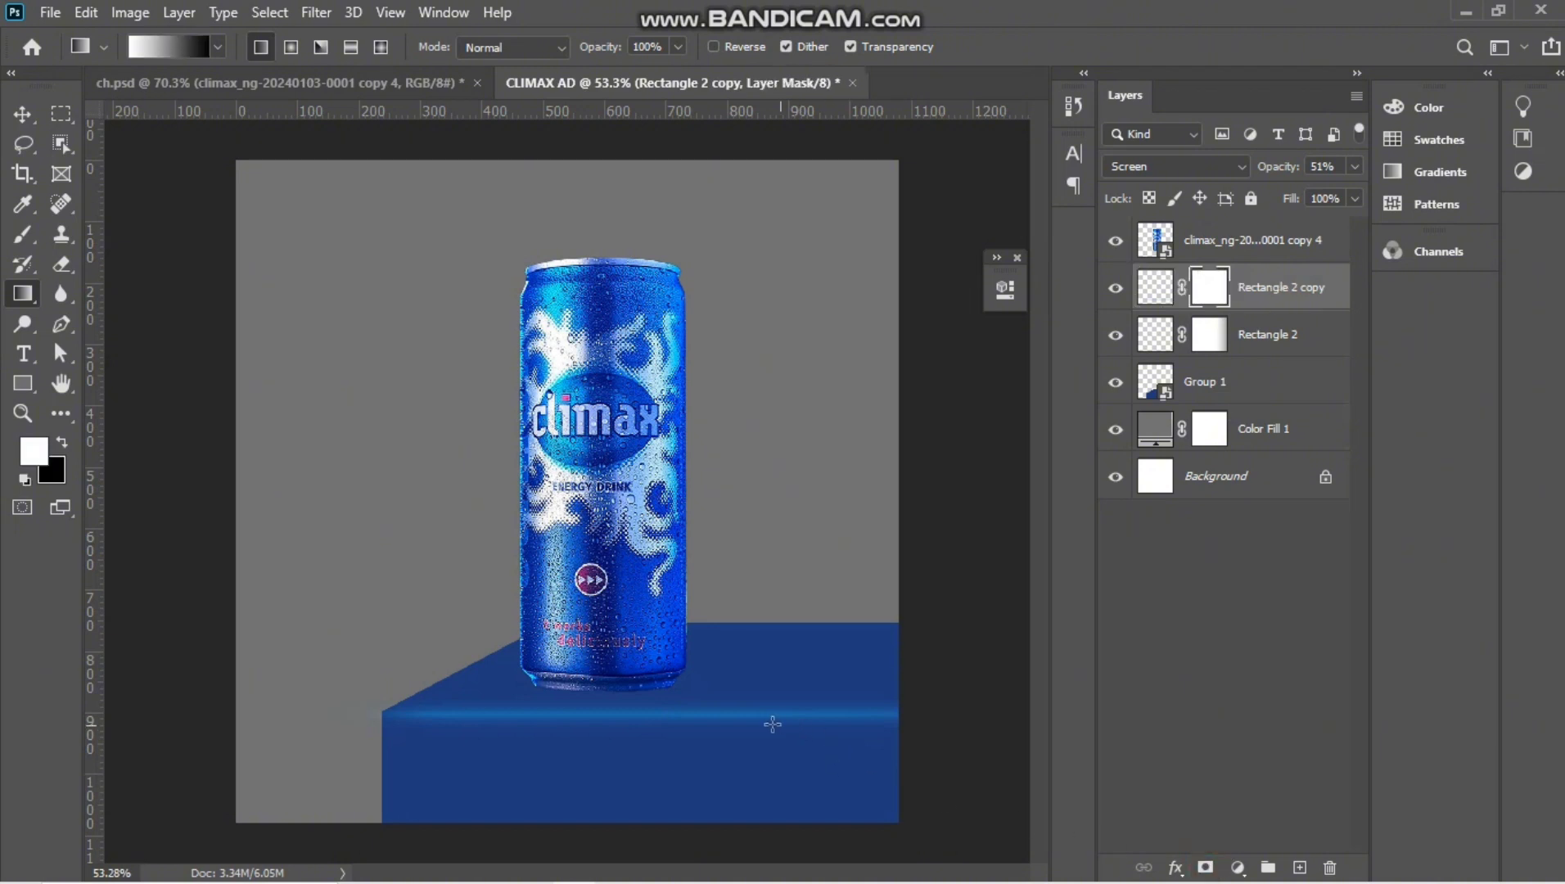
click(1220, 384)
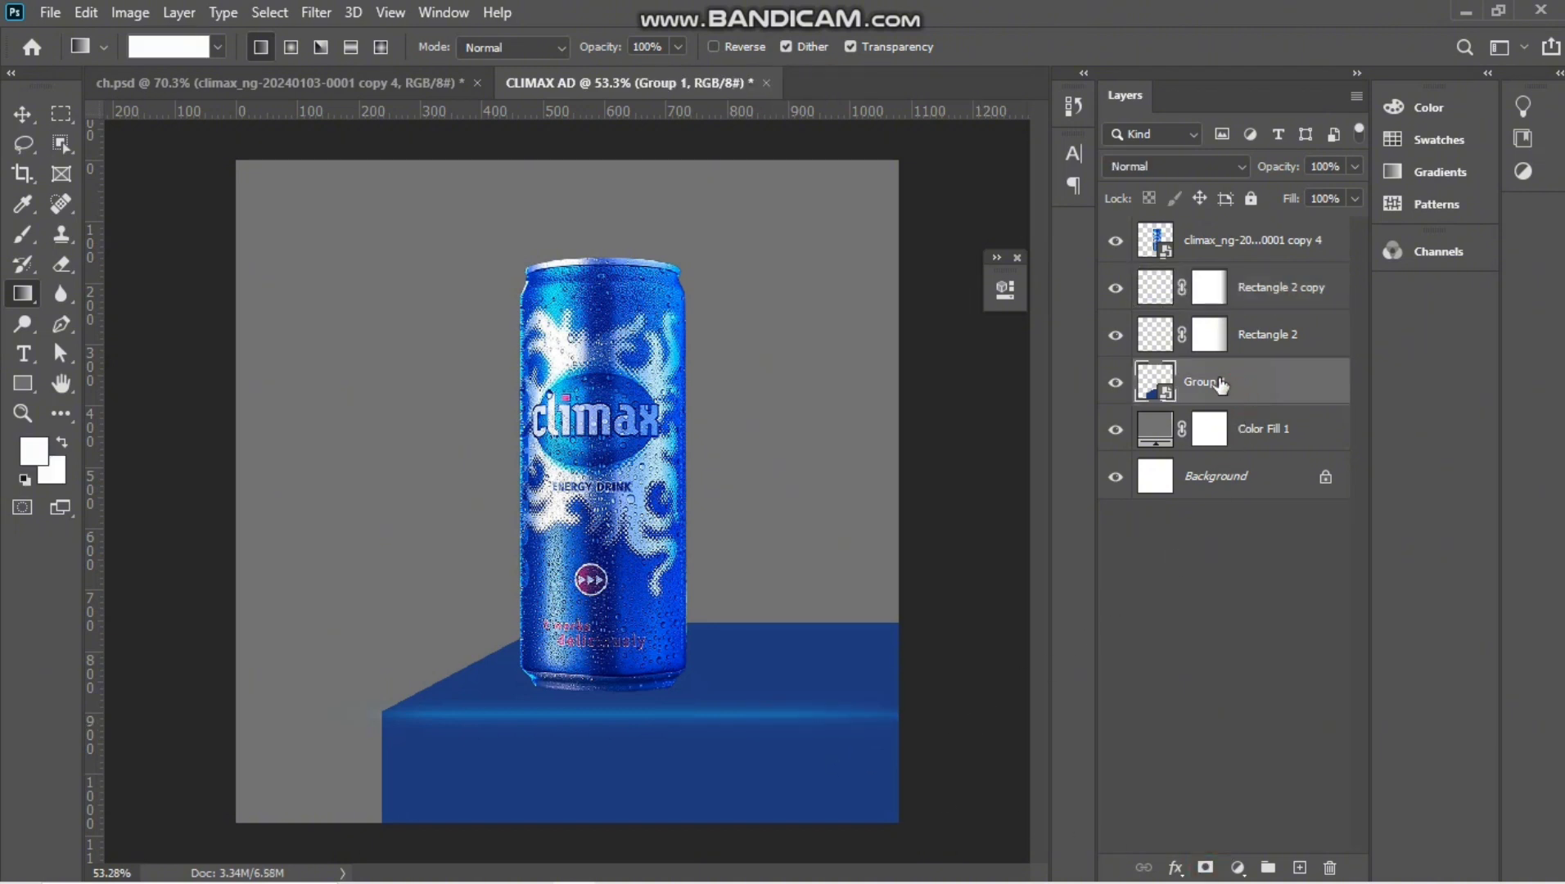
click(1101, 388)
click(1236, 869)
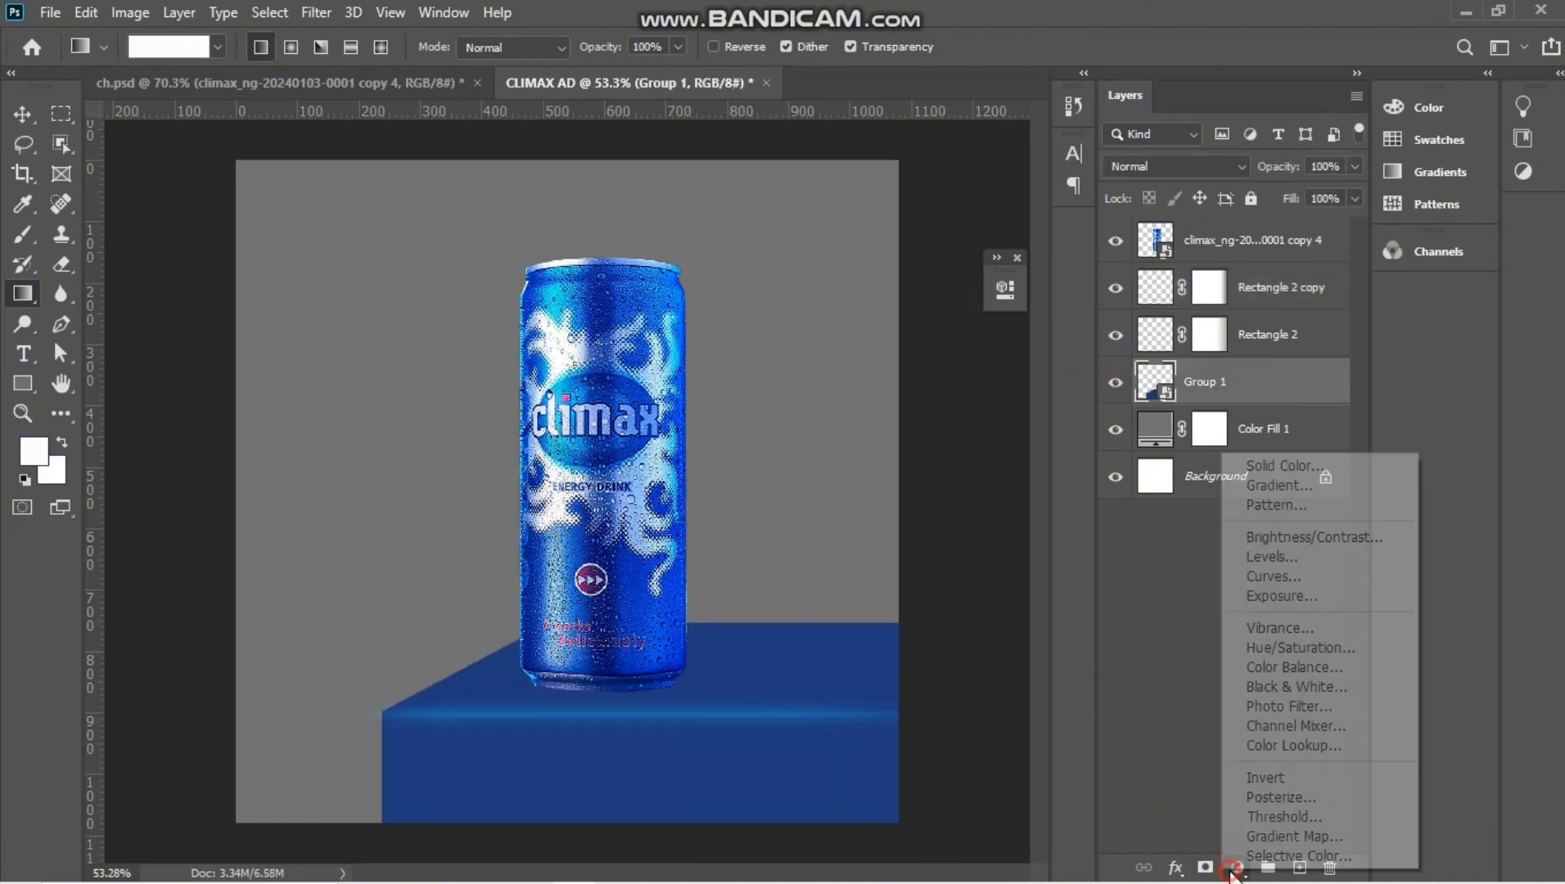
click(1264, 374)
Clip both glow line layers to the platform smart object so the glow stays within the platform.
click(1266, 328)
shift+click(1266, 288)
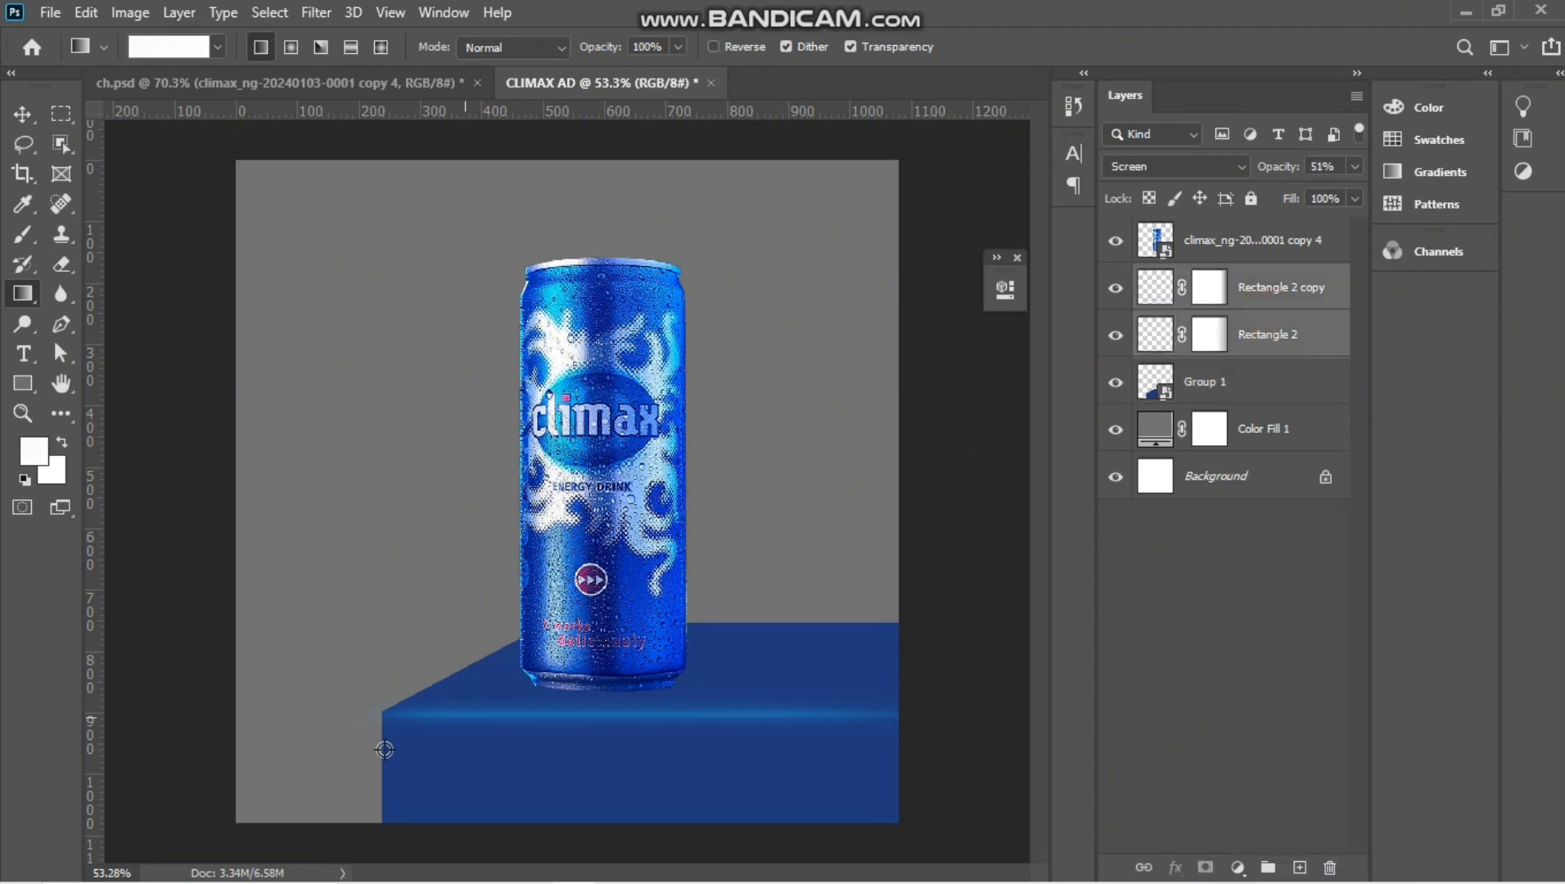
scroll(377, 744, up, 2)
click(25, 116)
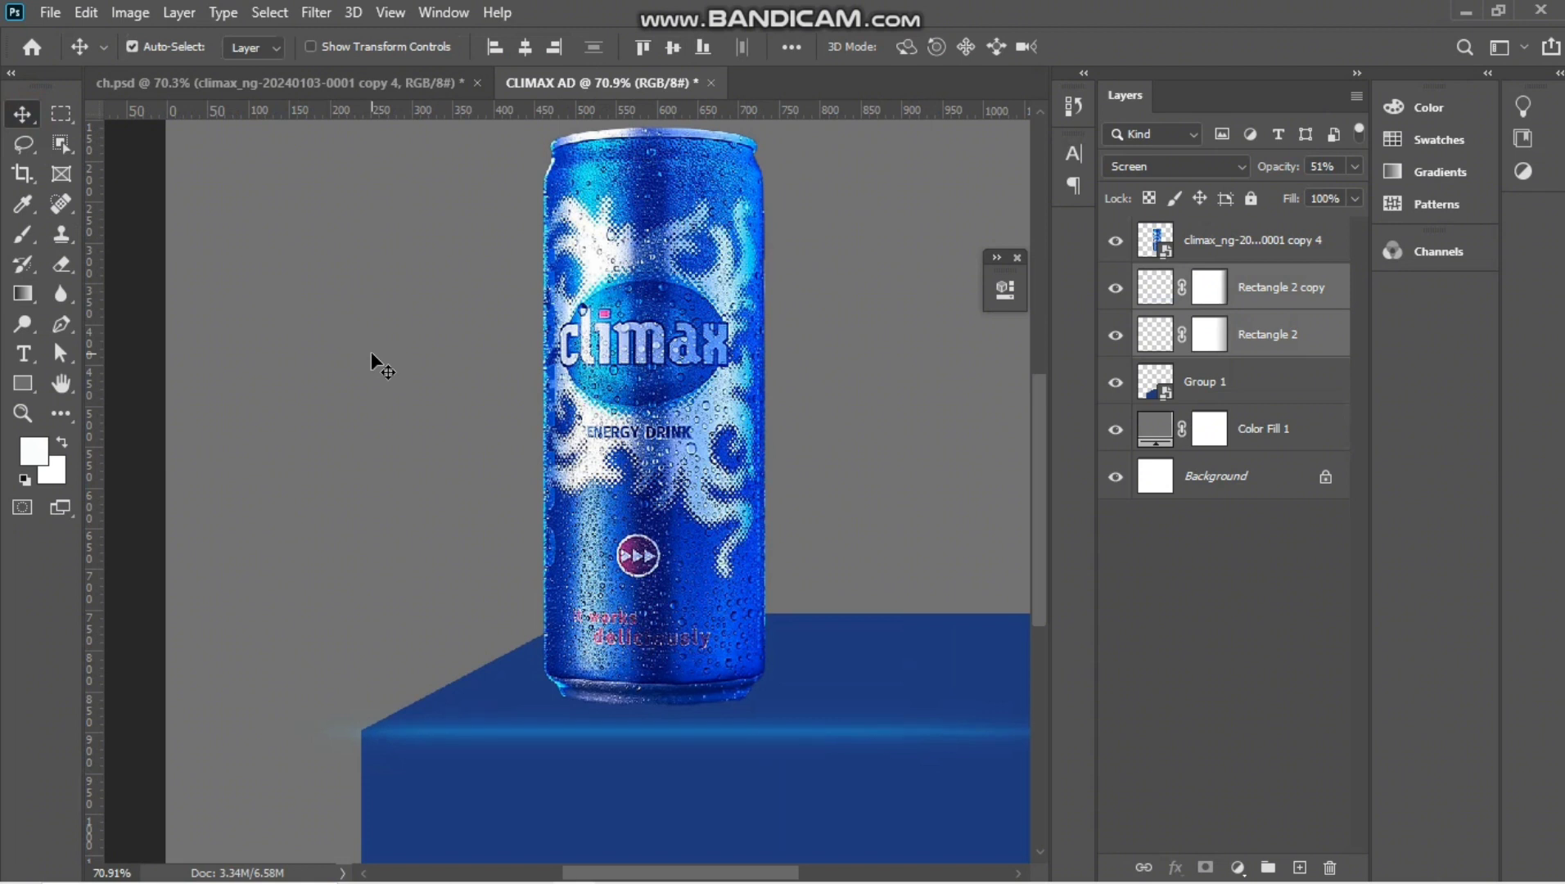
alt+click(1299, 357)
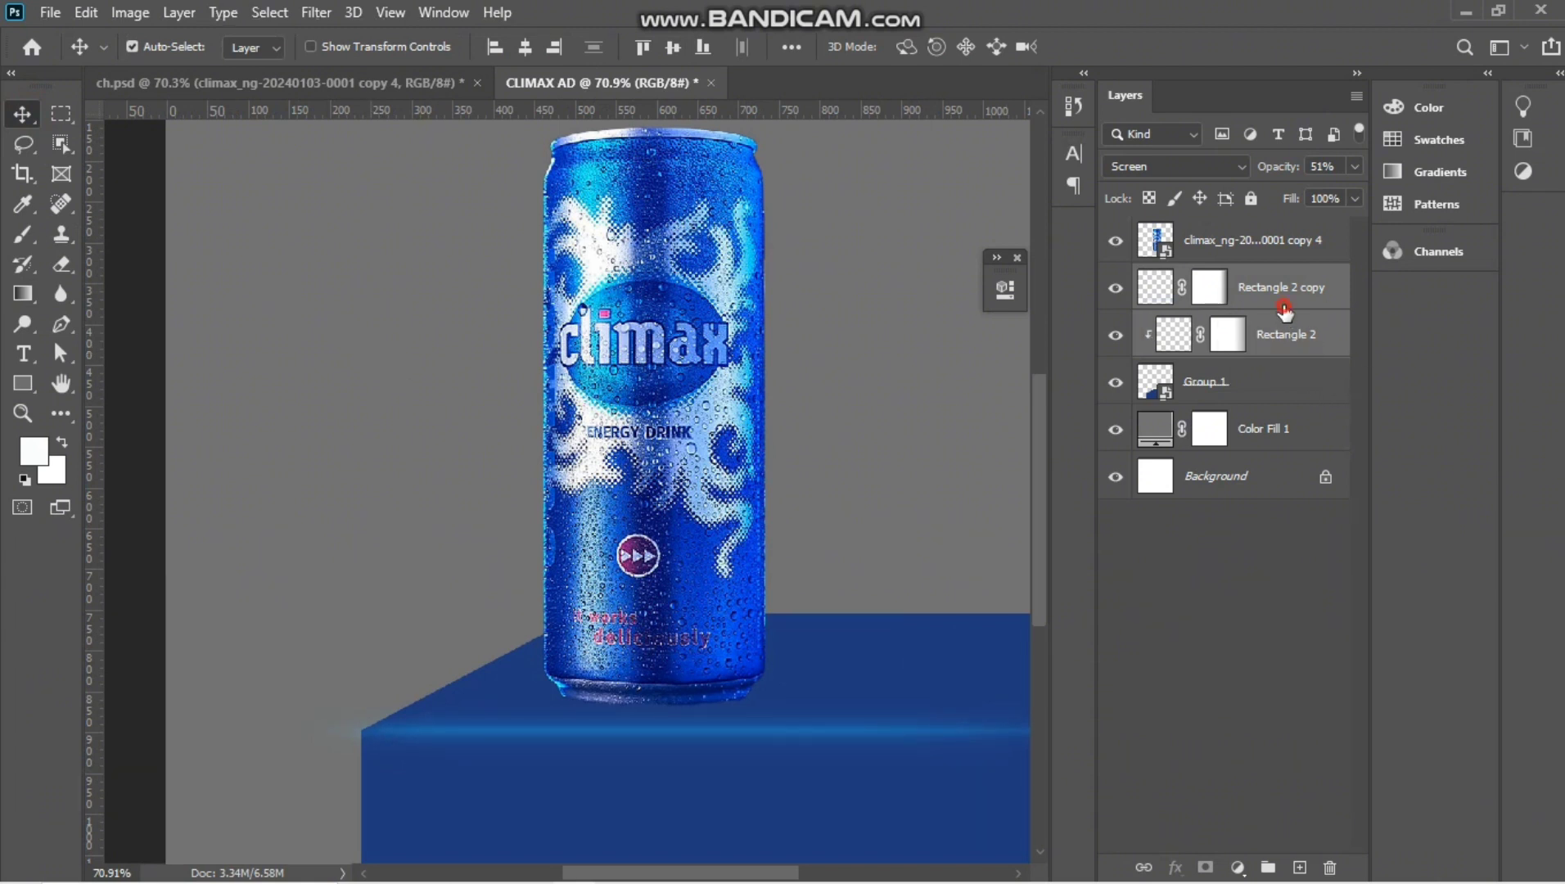
alt+click(1296, 311)
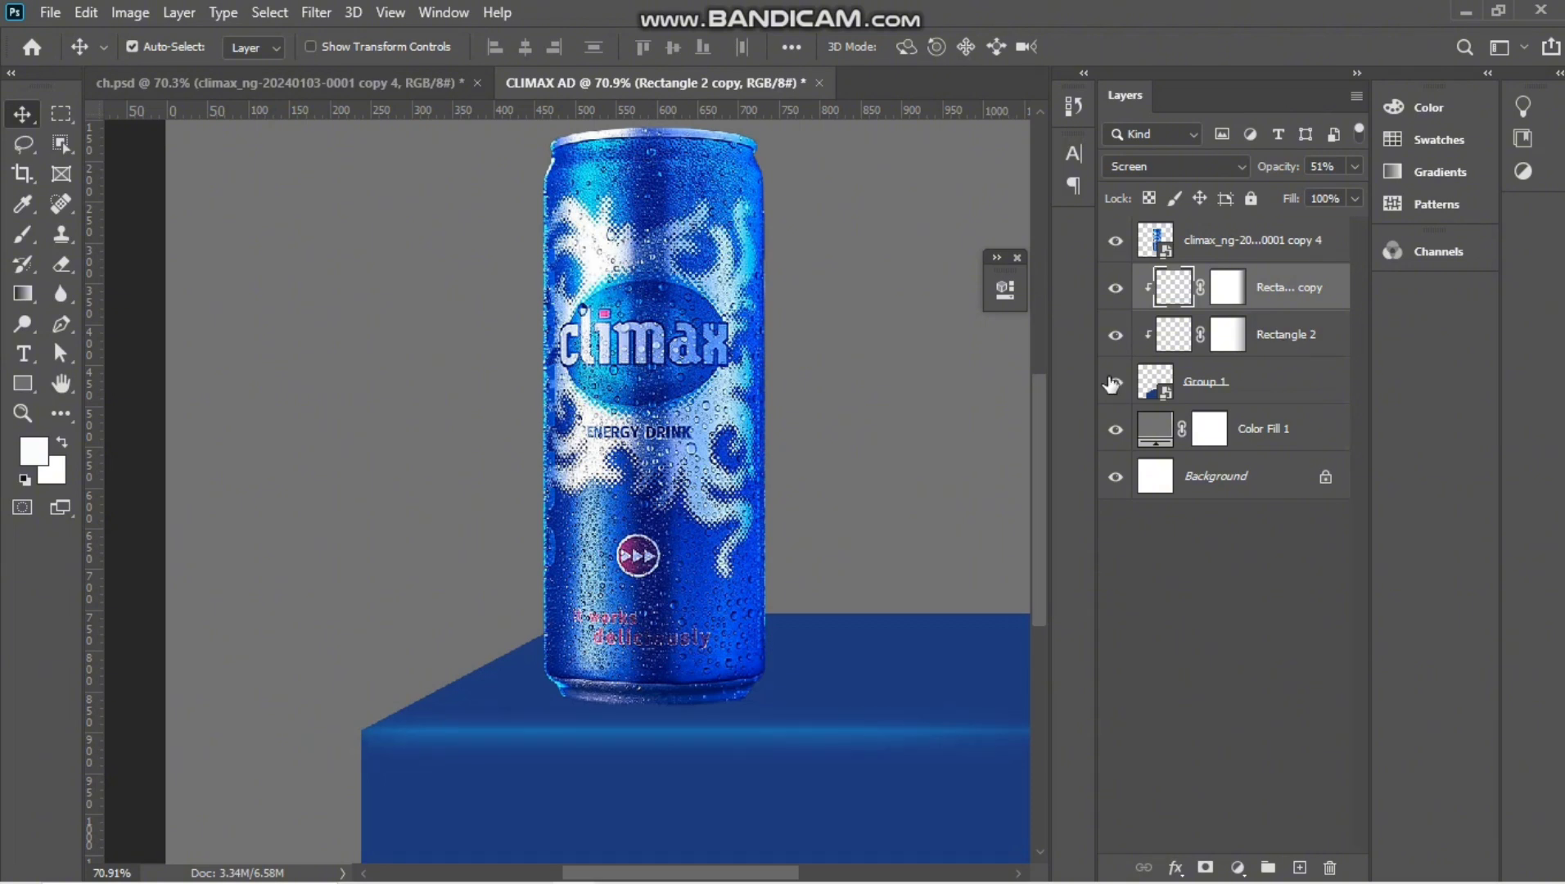
Nudge the can slightly up and to the right on the platform.
drag(667, 528, 680, 516)
scroll(761, 698, down, 1)
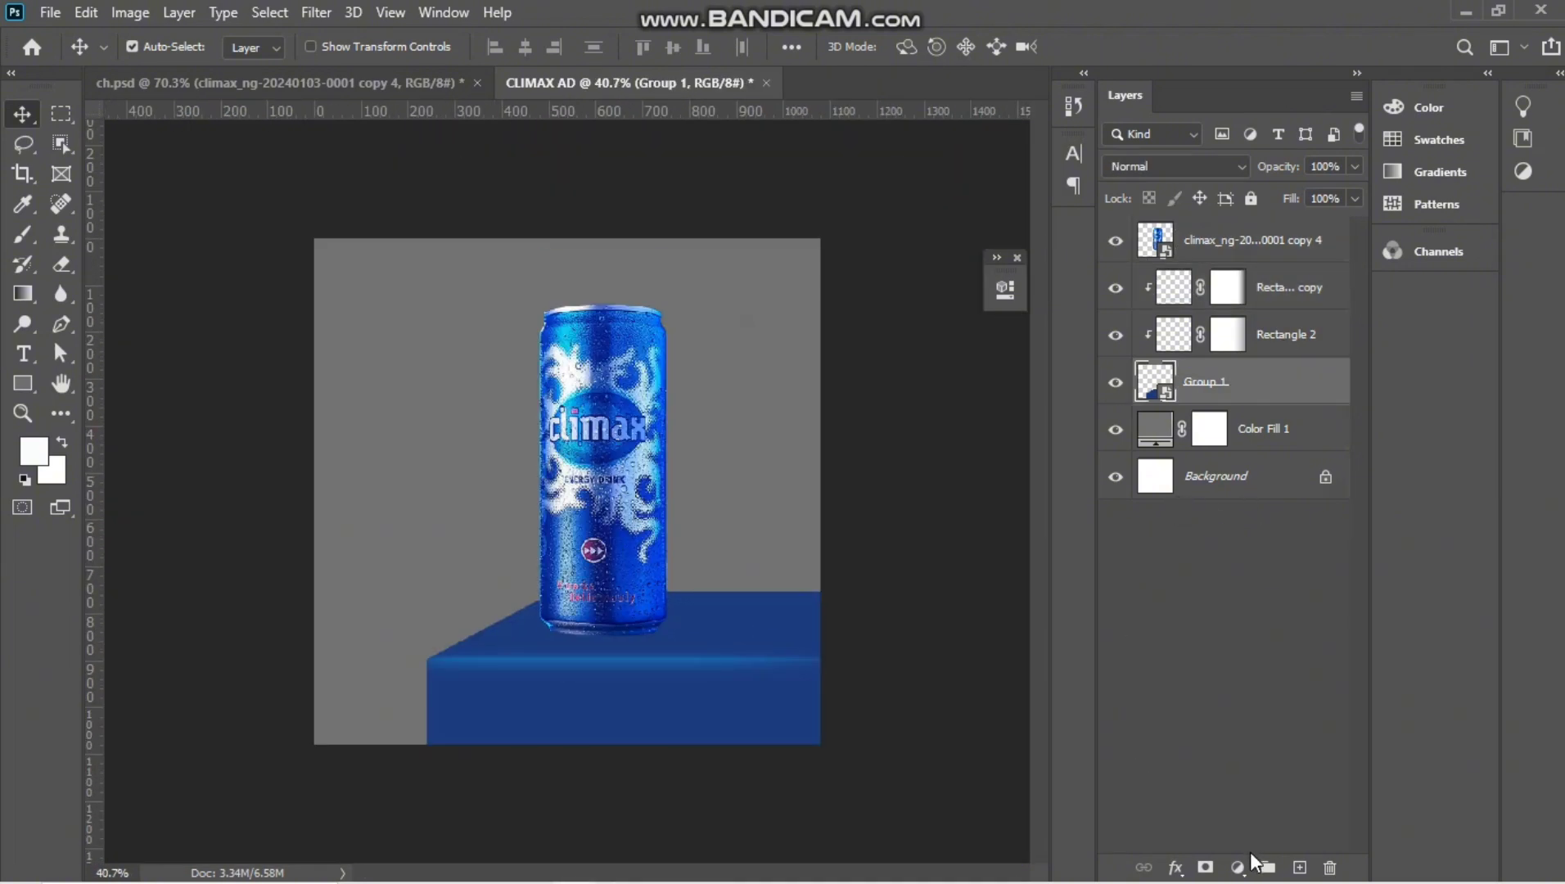
Add a Solid Color fill layer in bright blue 0060ff, clipped to the platform smart object.
click(1238, 866)
click(1254, 460)
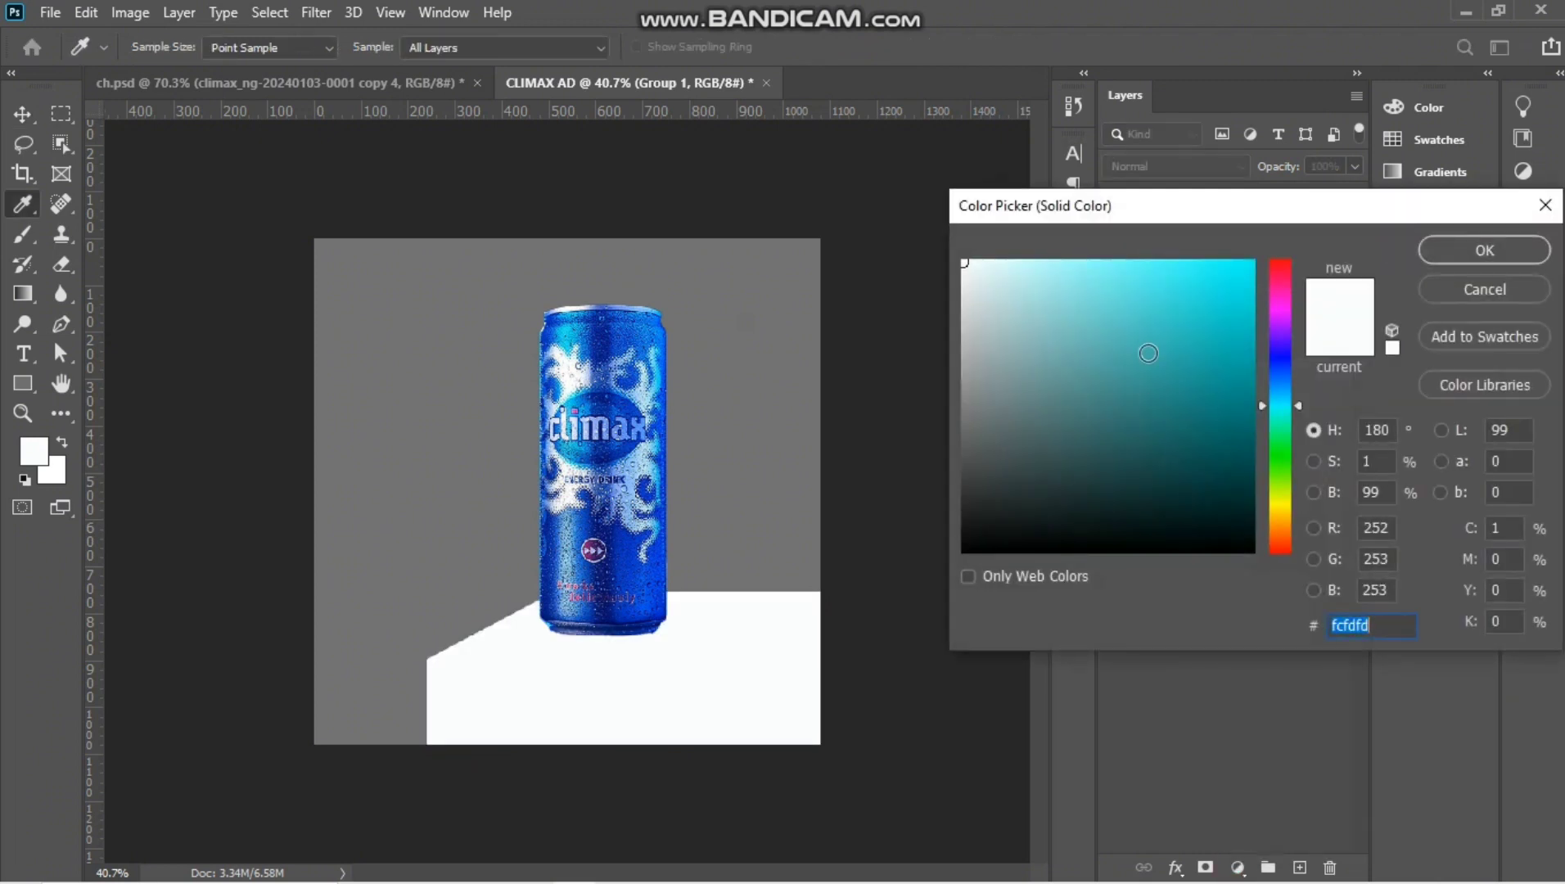
drag(1226, 337, 1278, 374)
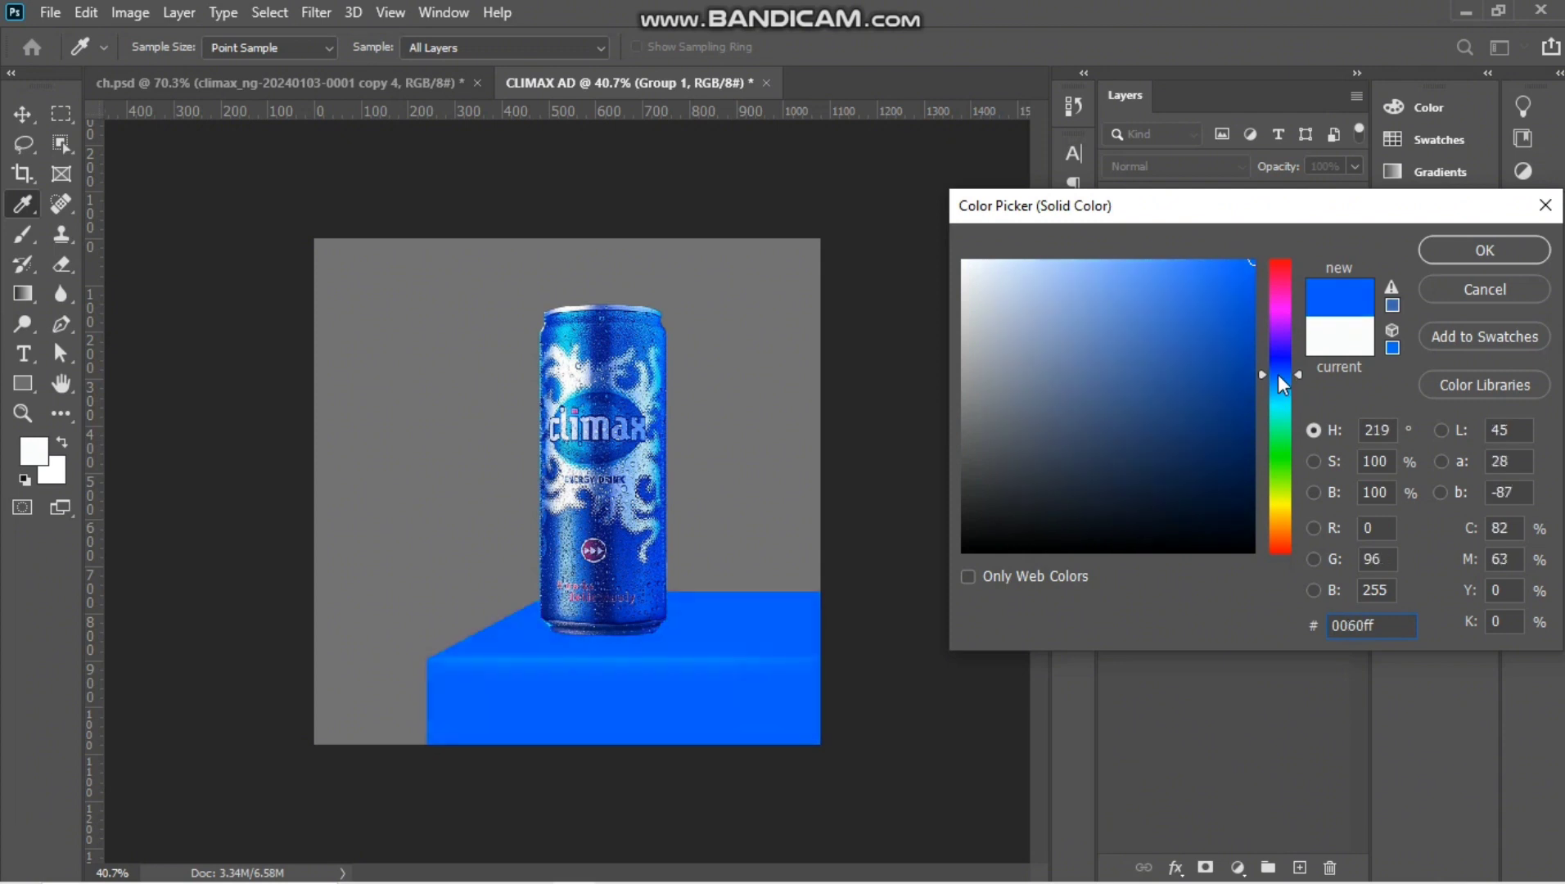
click(1439, 248)
Change the gray background fill layer's color to dark gray 272727, sampled from the area outside the canvas.
click(1115, 475)
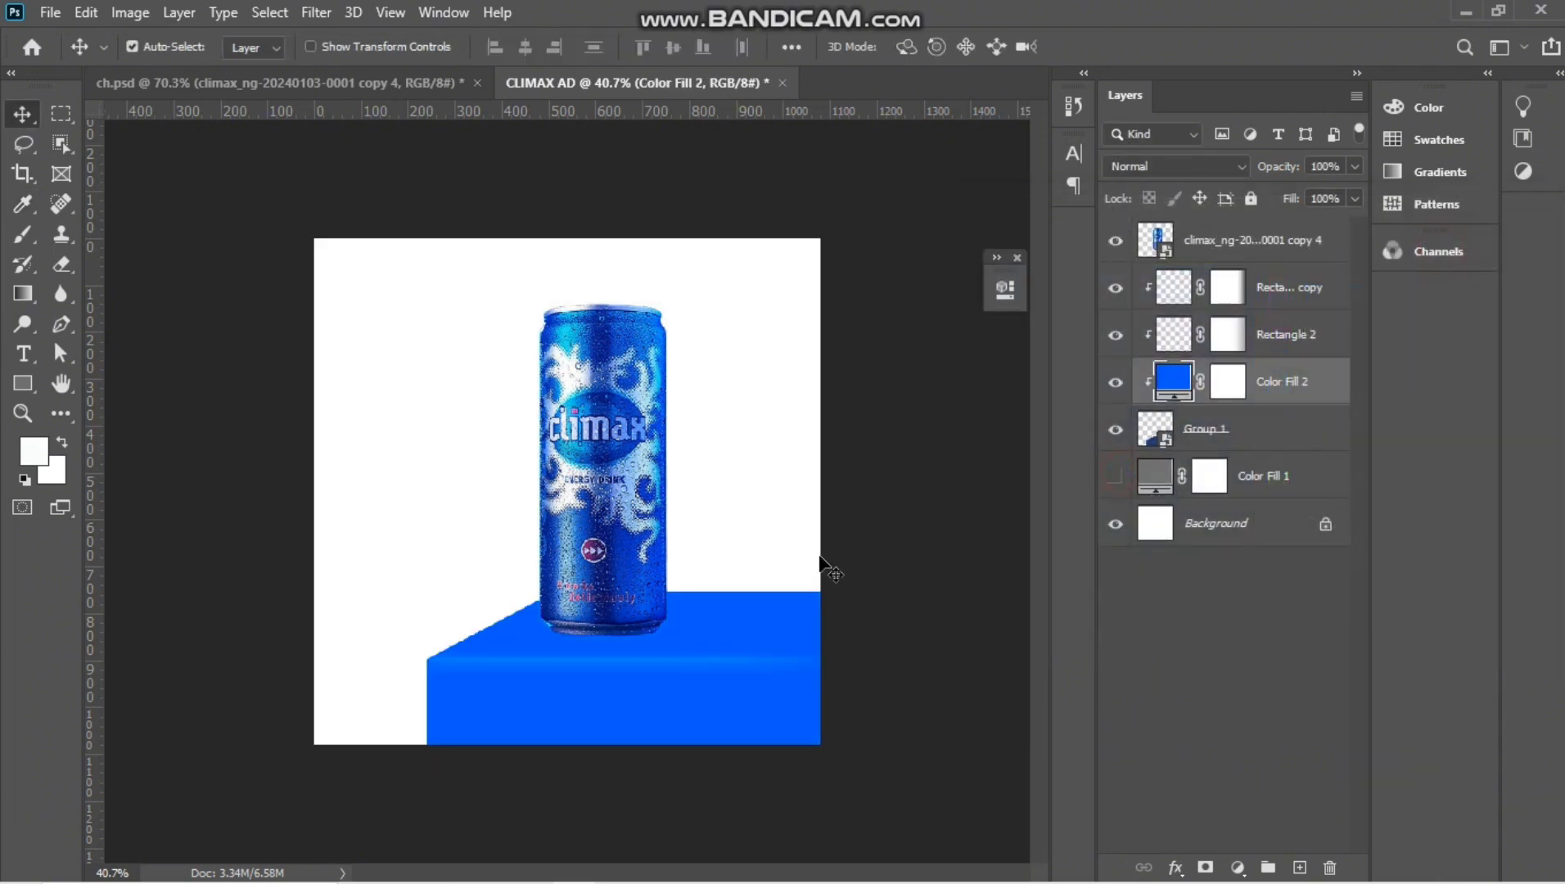
click(1114, 476)
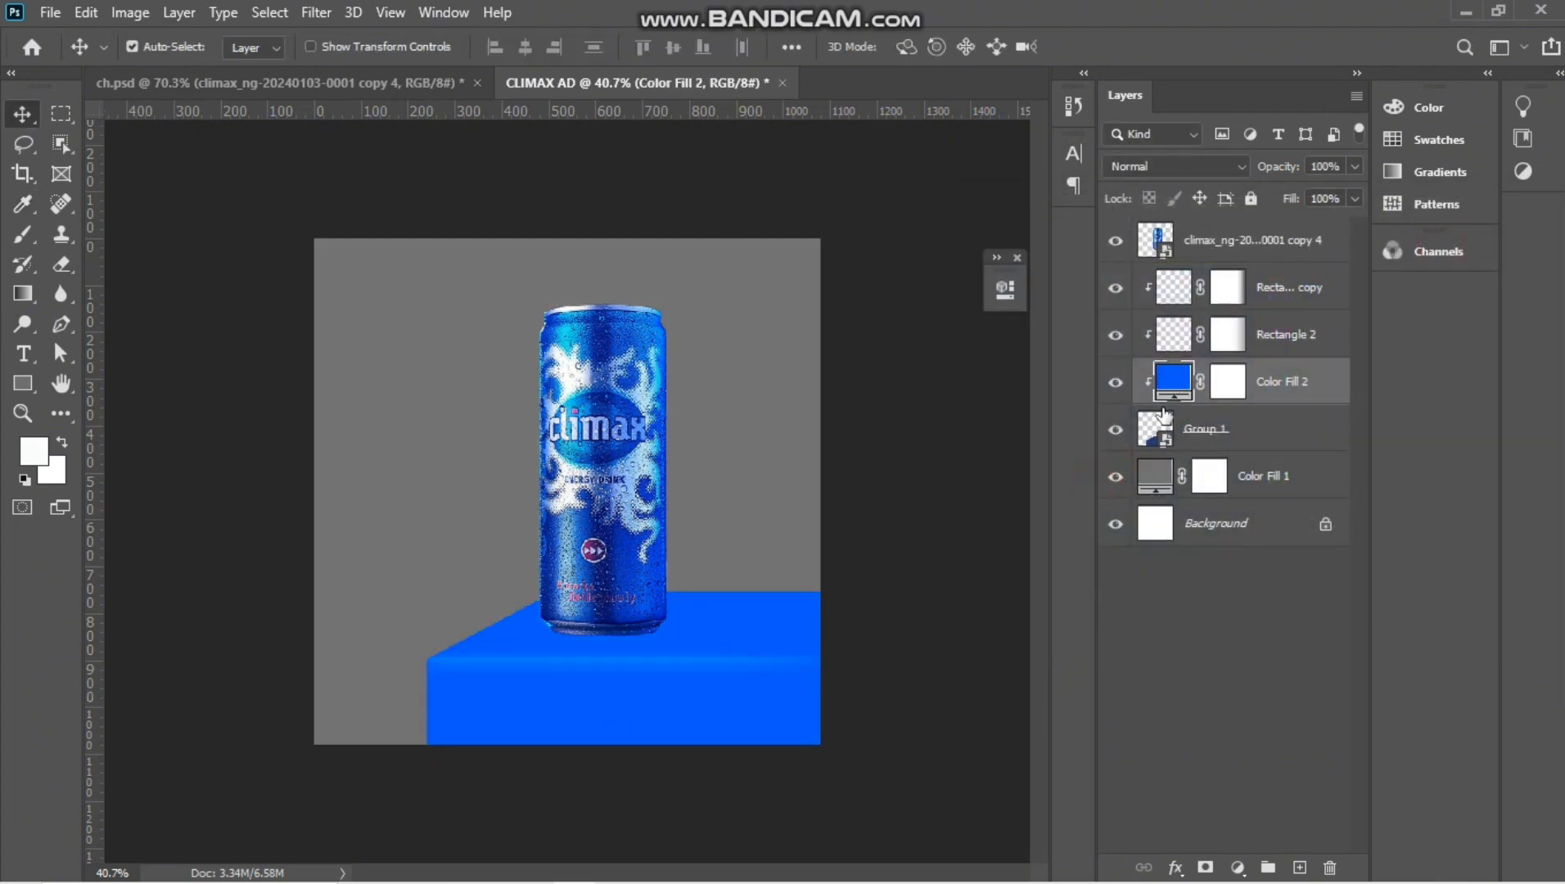
double_click(1144, 478)
click(929, 509)
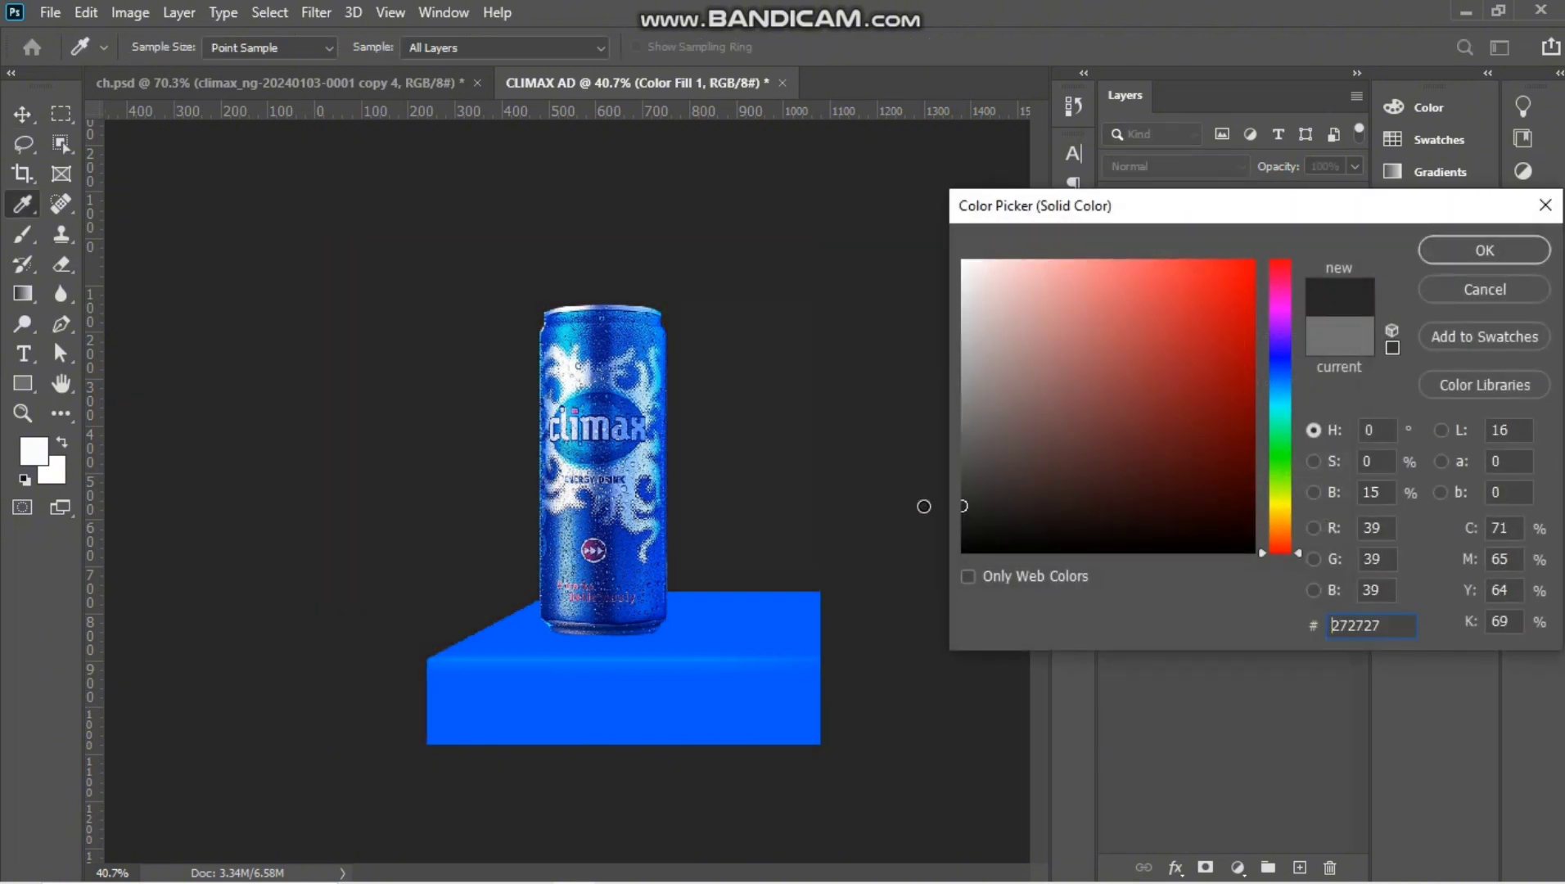
click(1418, 258)
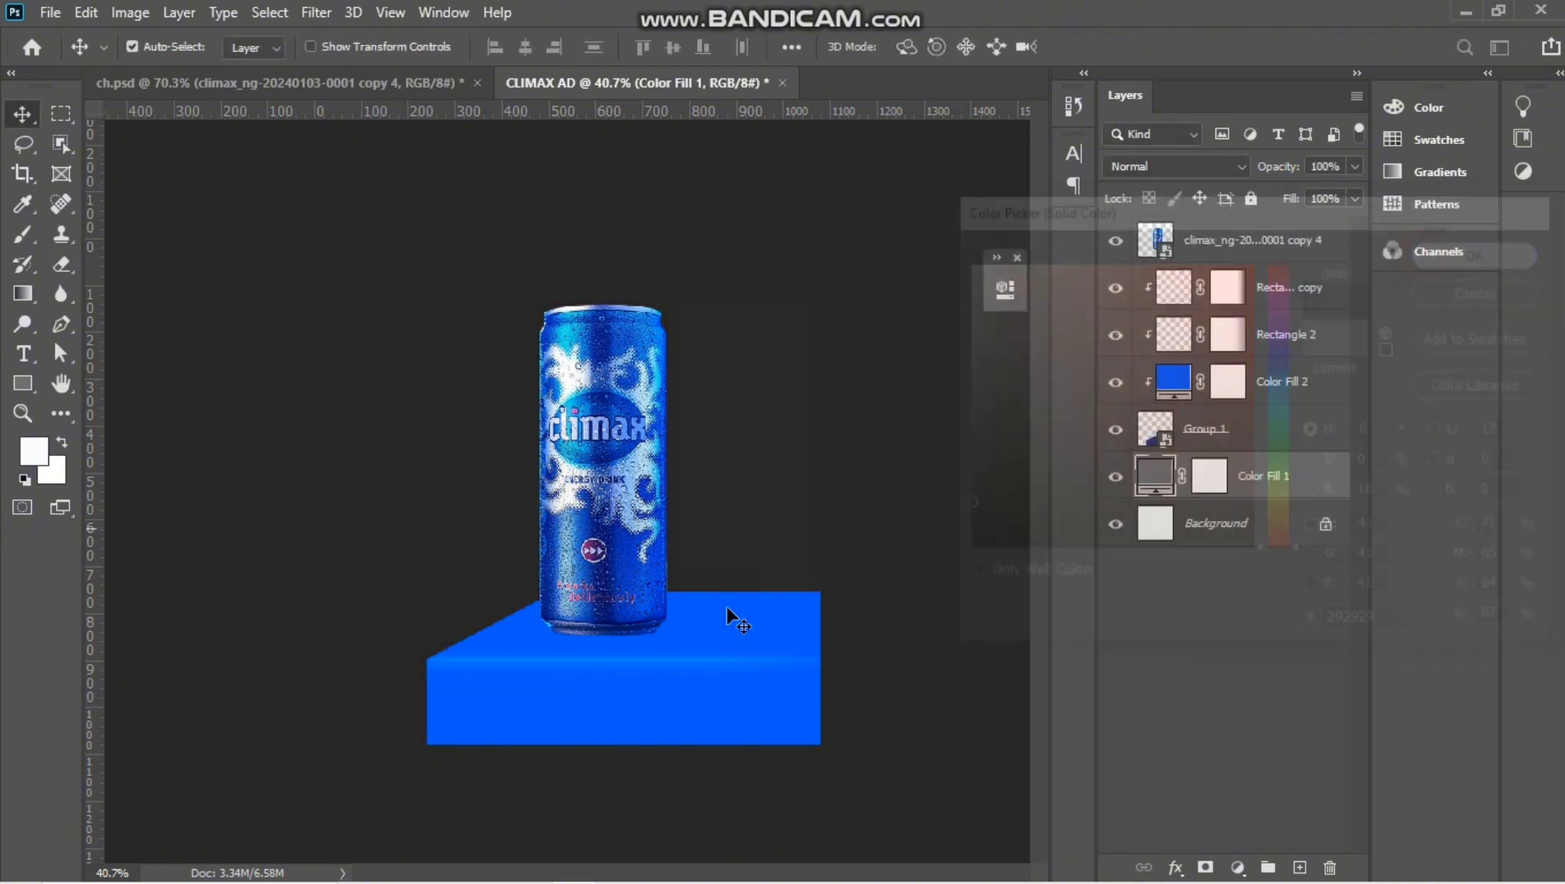
Set the platform's blue fill layer to Screen blend mode and invert its mask to black.
click(1224, 383)
click(1215, 168)
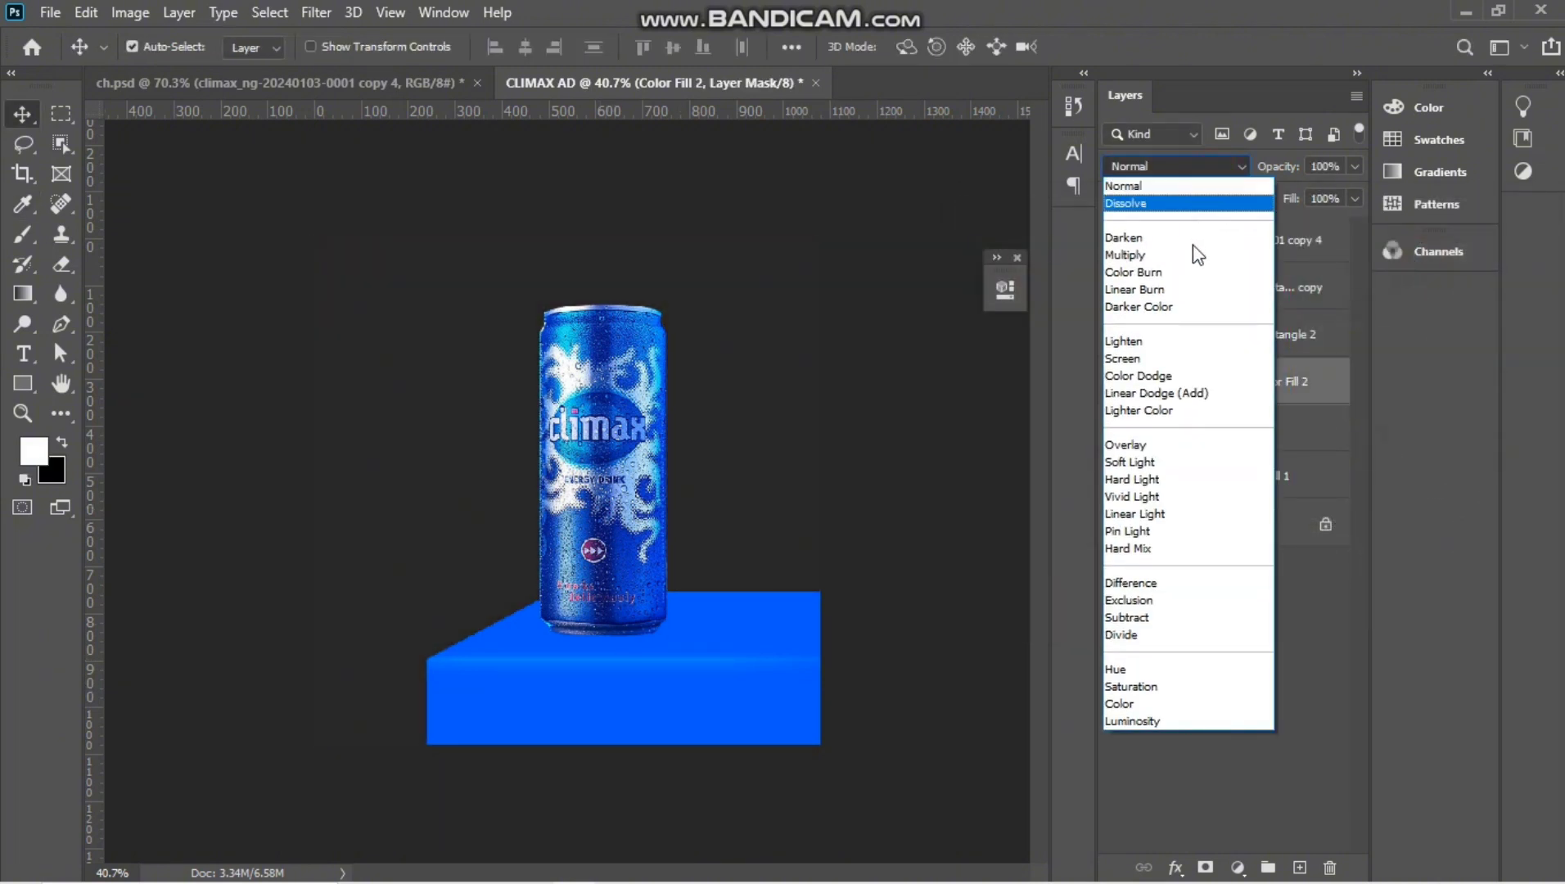
click(1153, 354)
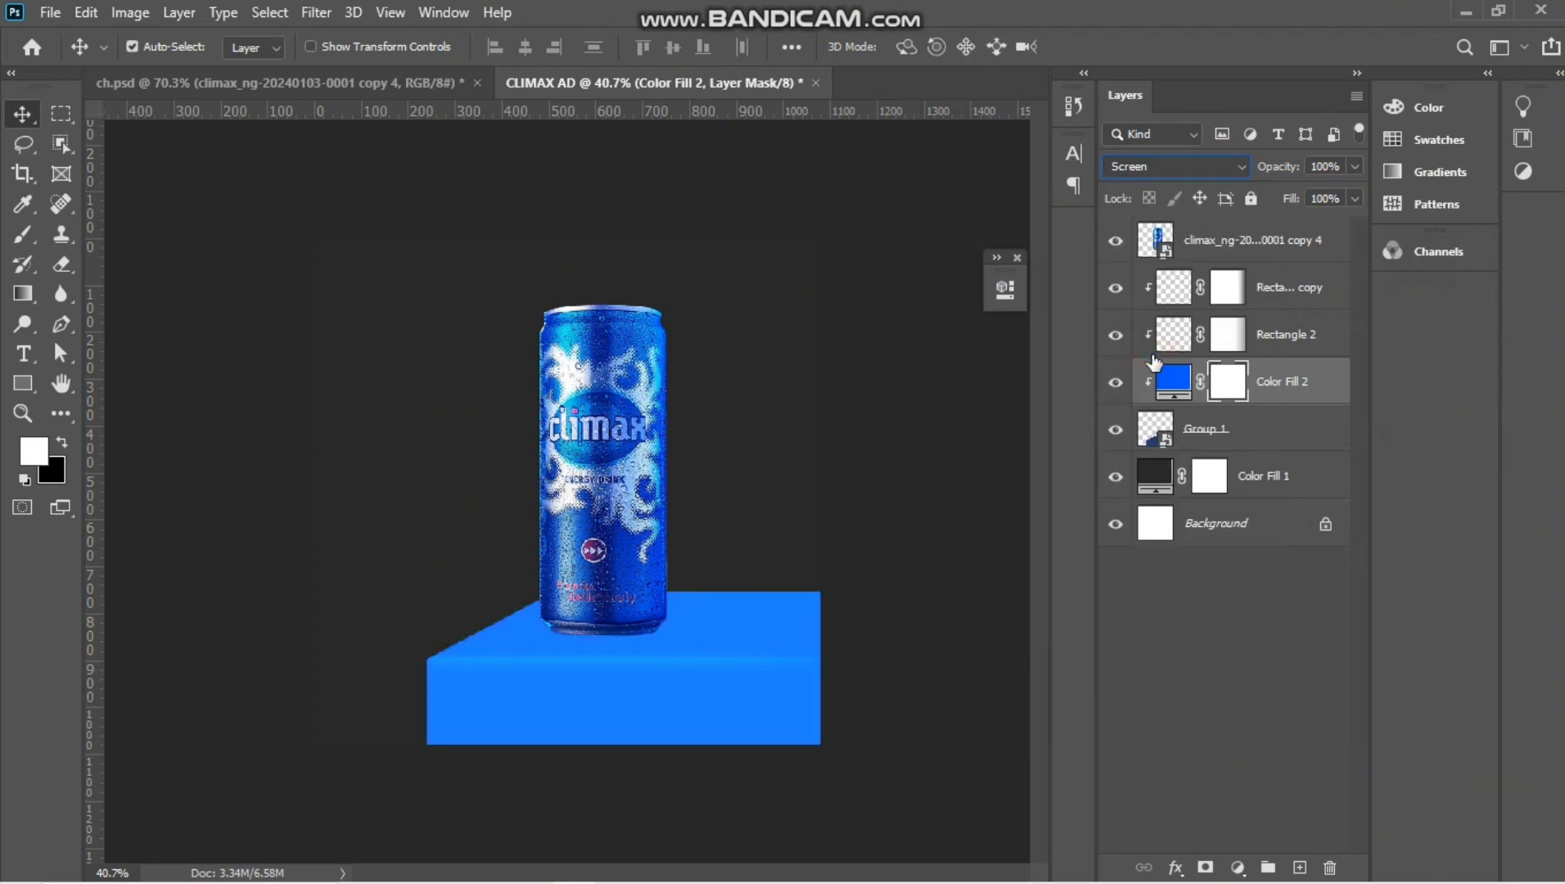
key(ctrl+i)
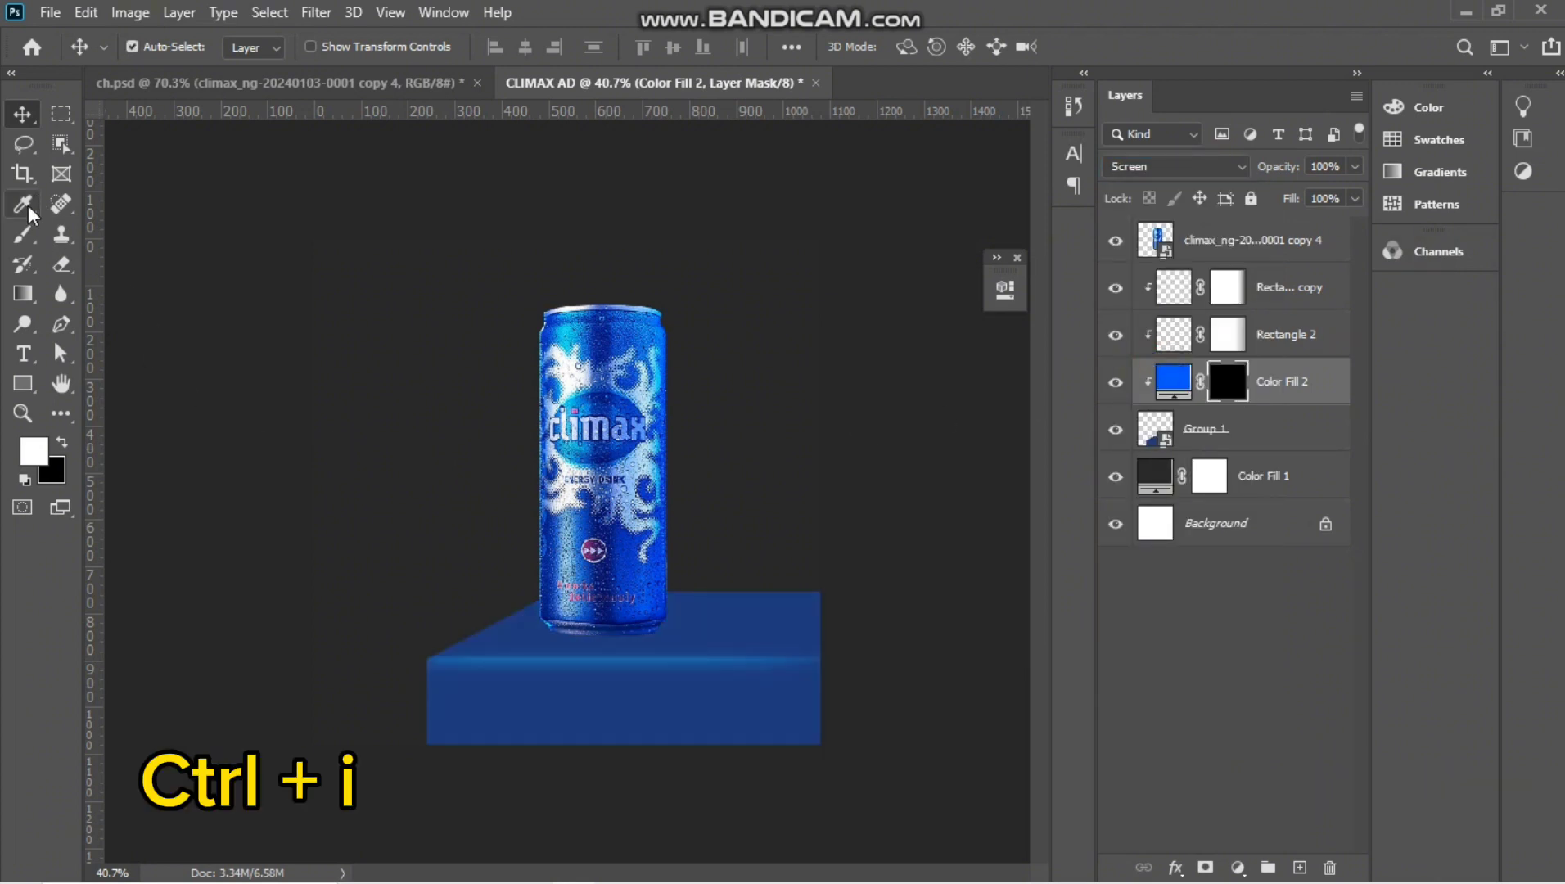
Configure a soft brush with size 300, 44% opacity and 19% flow.
click(23, 234)
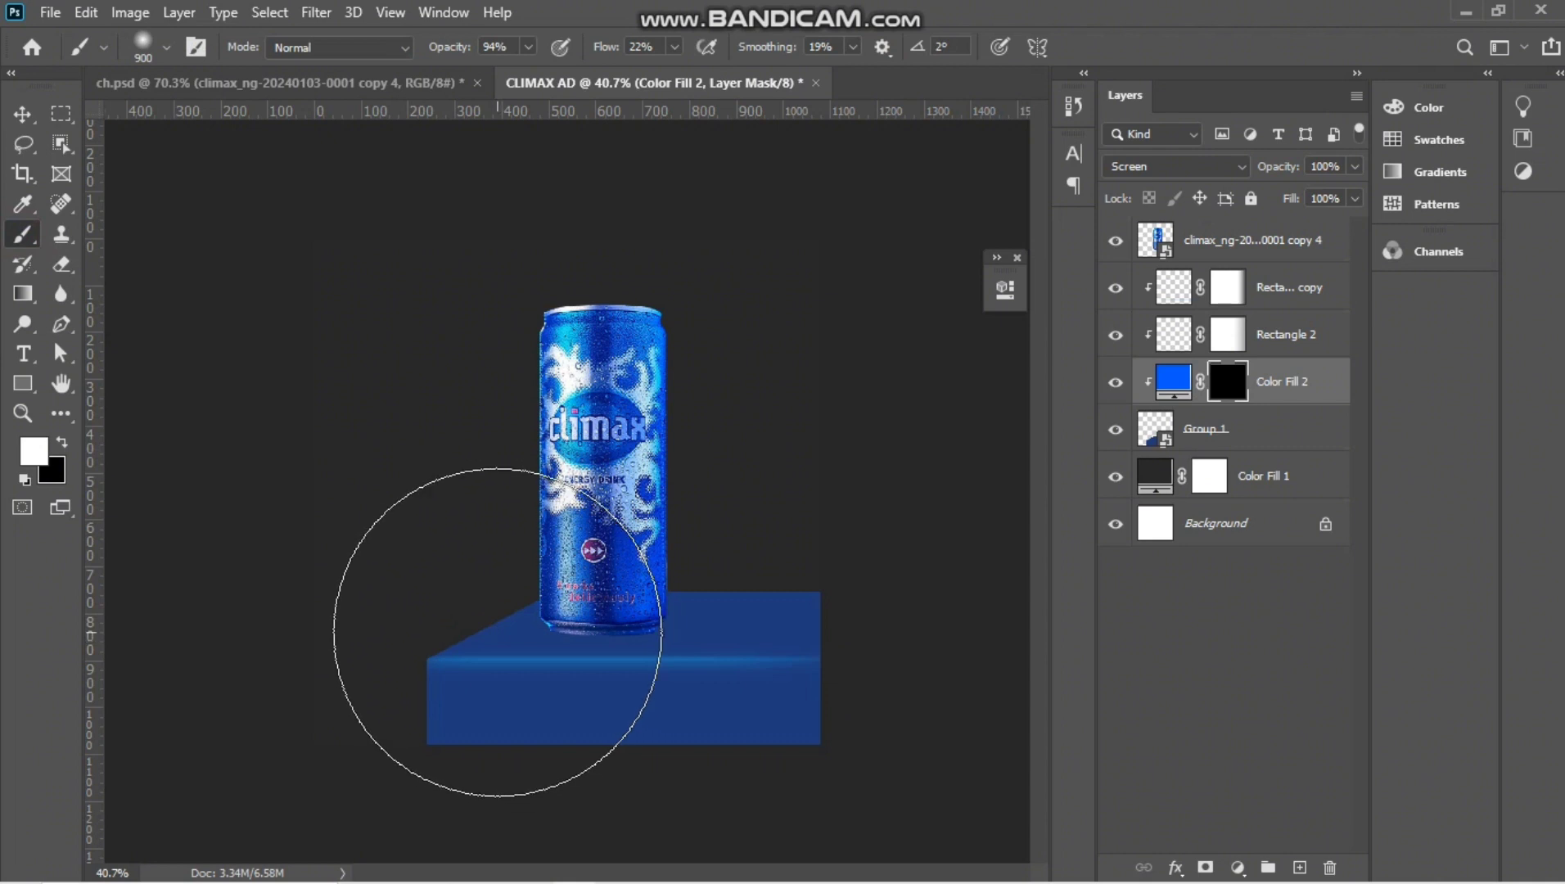
key(bracketleft)
key(bracketleft)
key(bracketleft)
key(bracketleft)
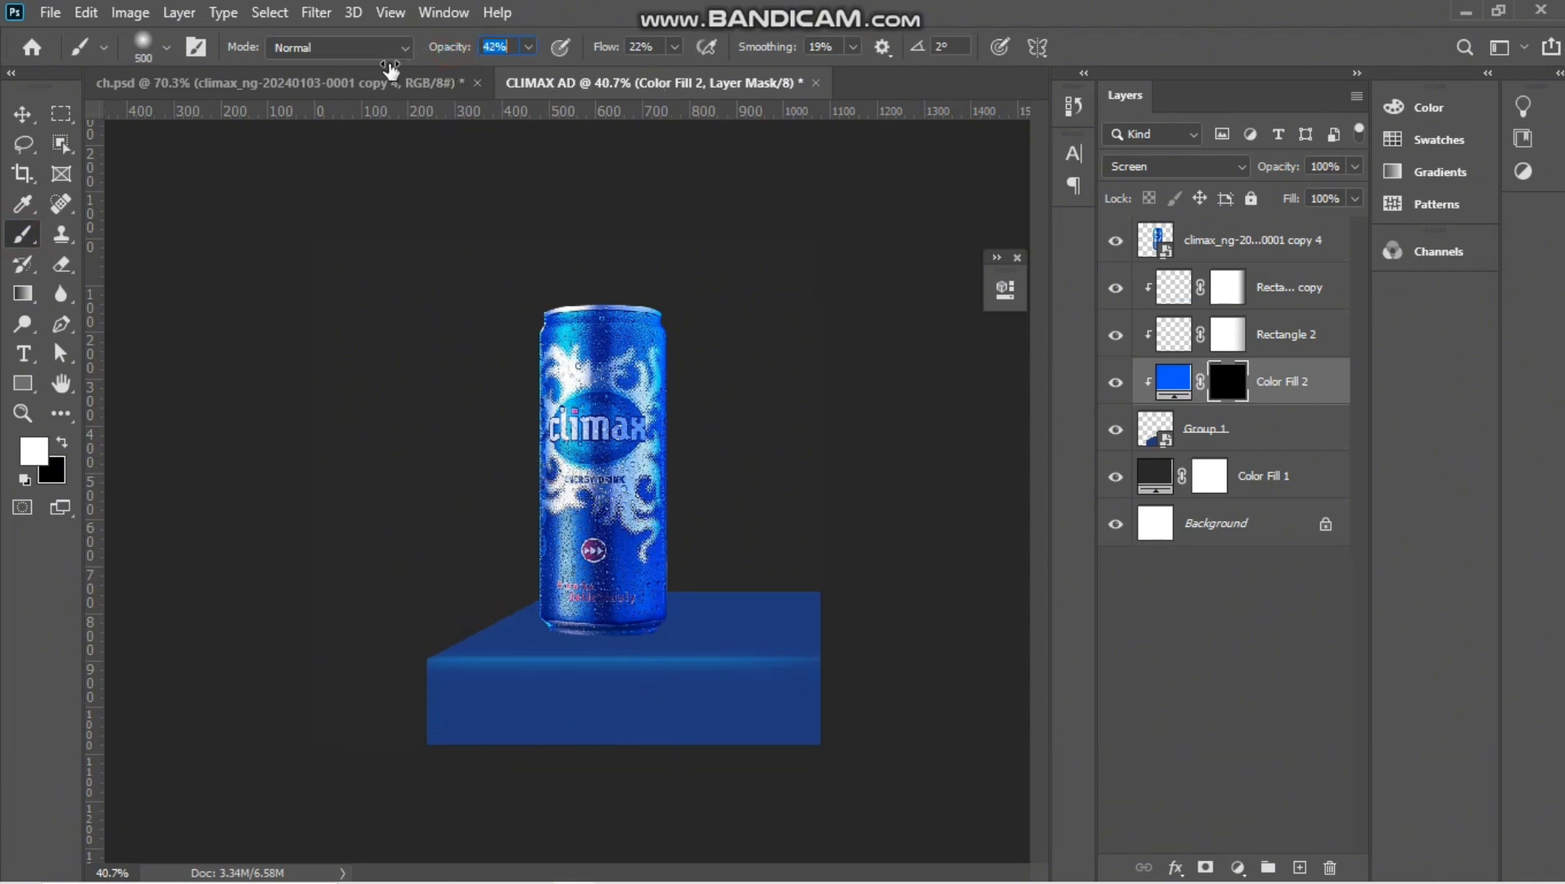
drag(396, 72, 396, 72)
key(bracketright)
key(bracketright)
key(bracketleft)
key(bracketleft)
key(bracketleft)
key(bracketleft)
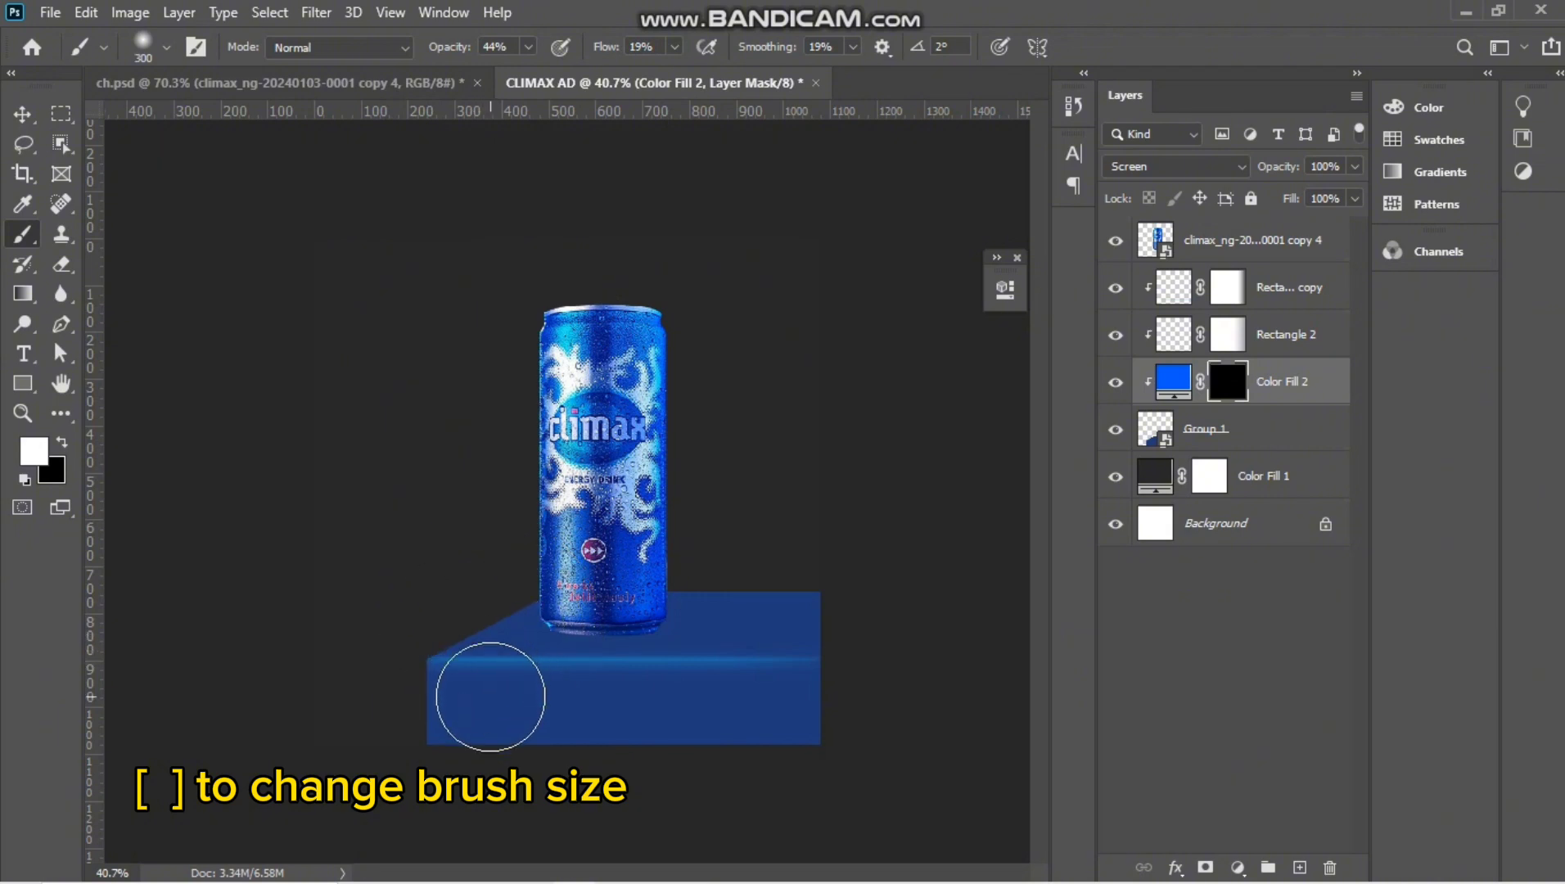
Paint white on the bright blue fill's mask to light up the platform's left corner and left front side.
scroll(490, 696, up, 4)
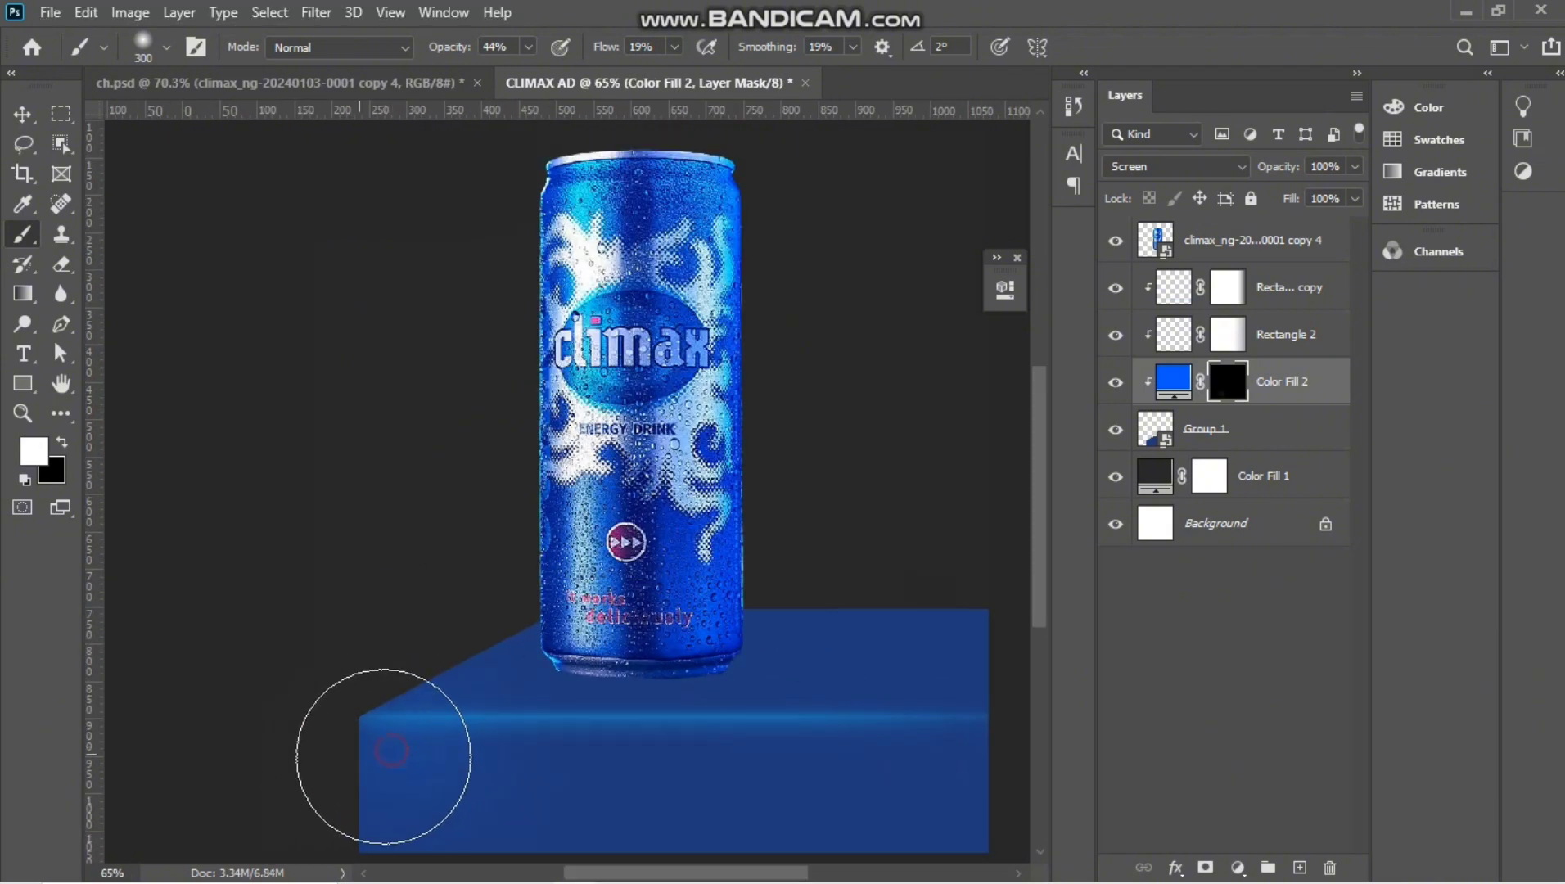
scroll(378, 762, down, 2)
click(423, 733)
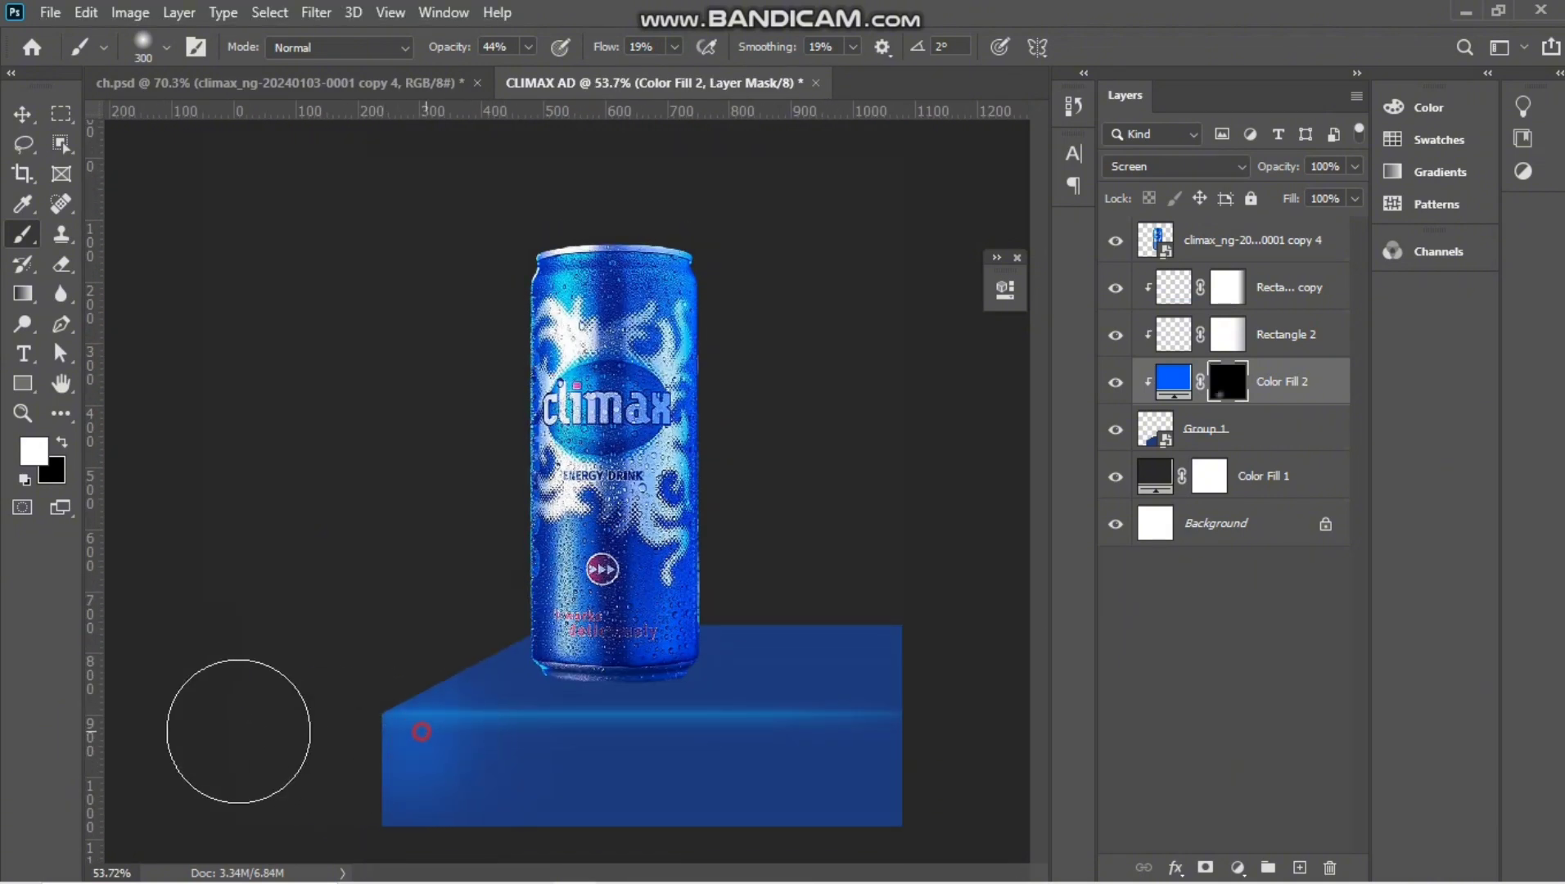
click(454, 727)
click(385, 770)
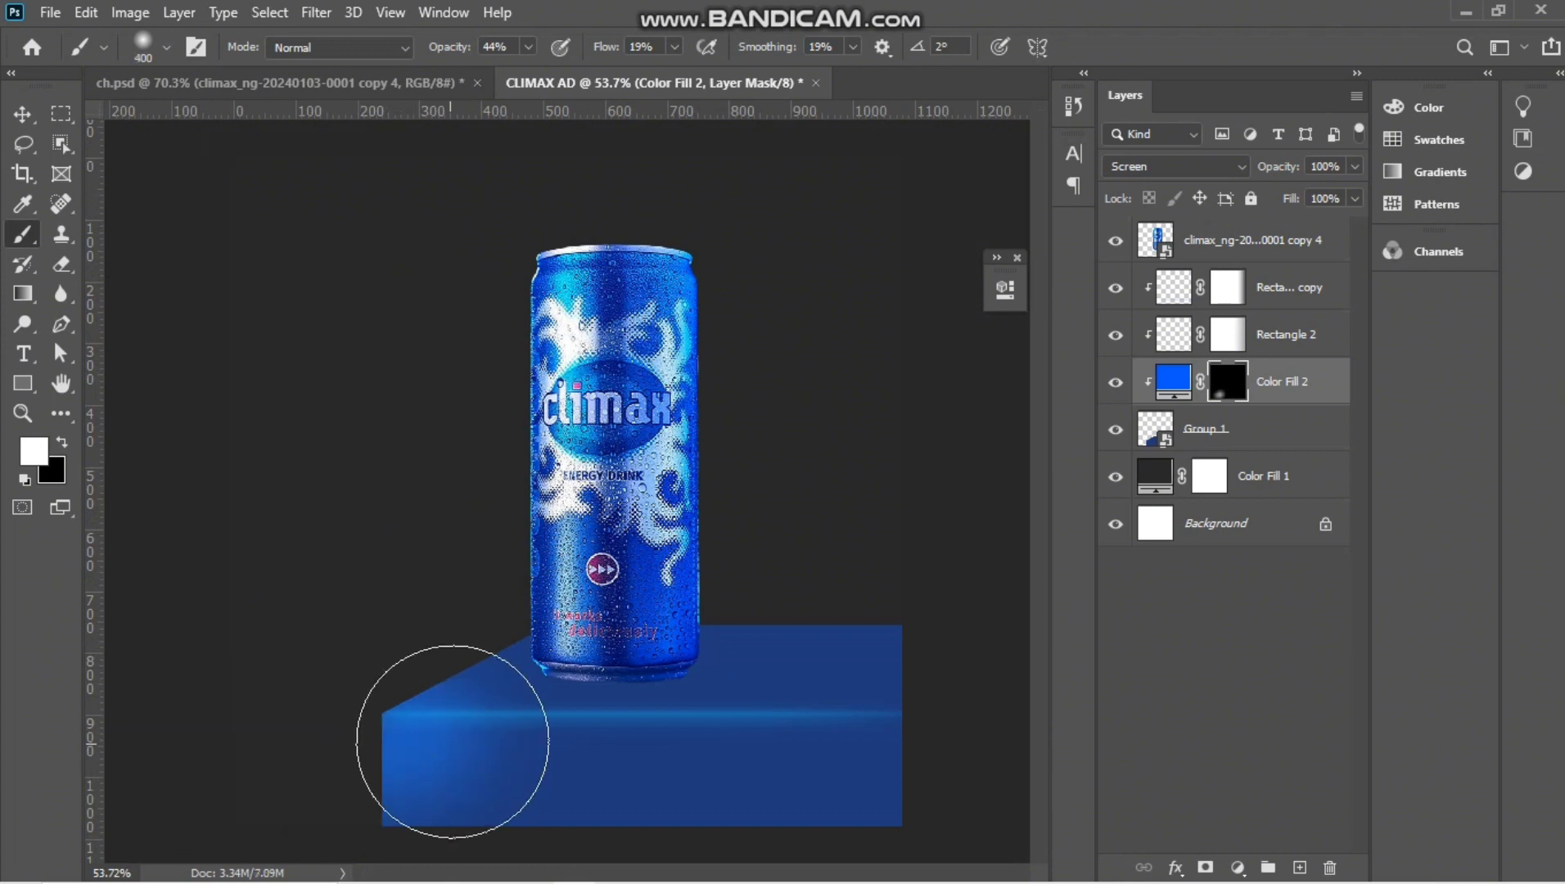
key(bracketleft)
key(bracketleft)
key(bracketright)
key(bracketright)
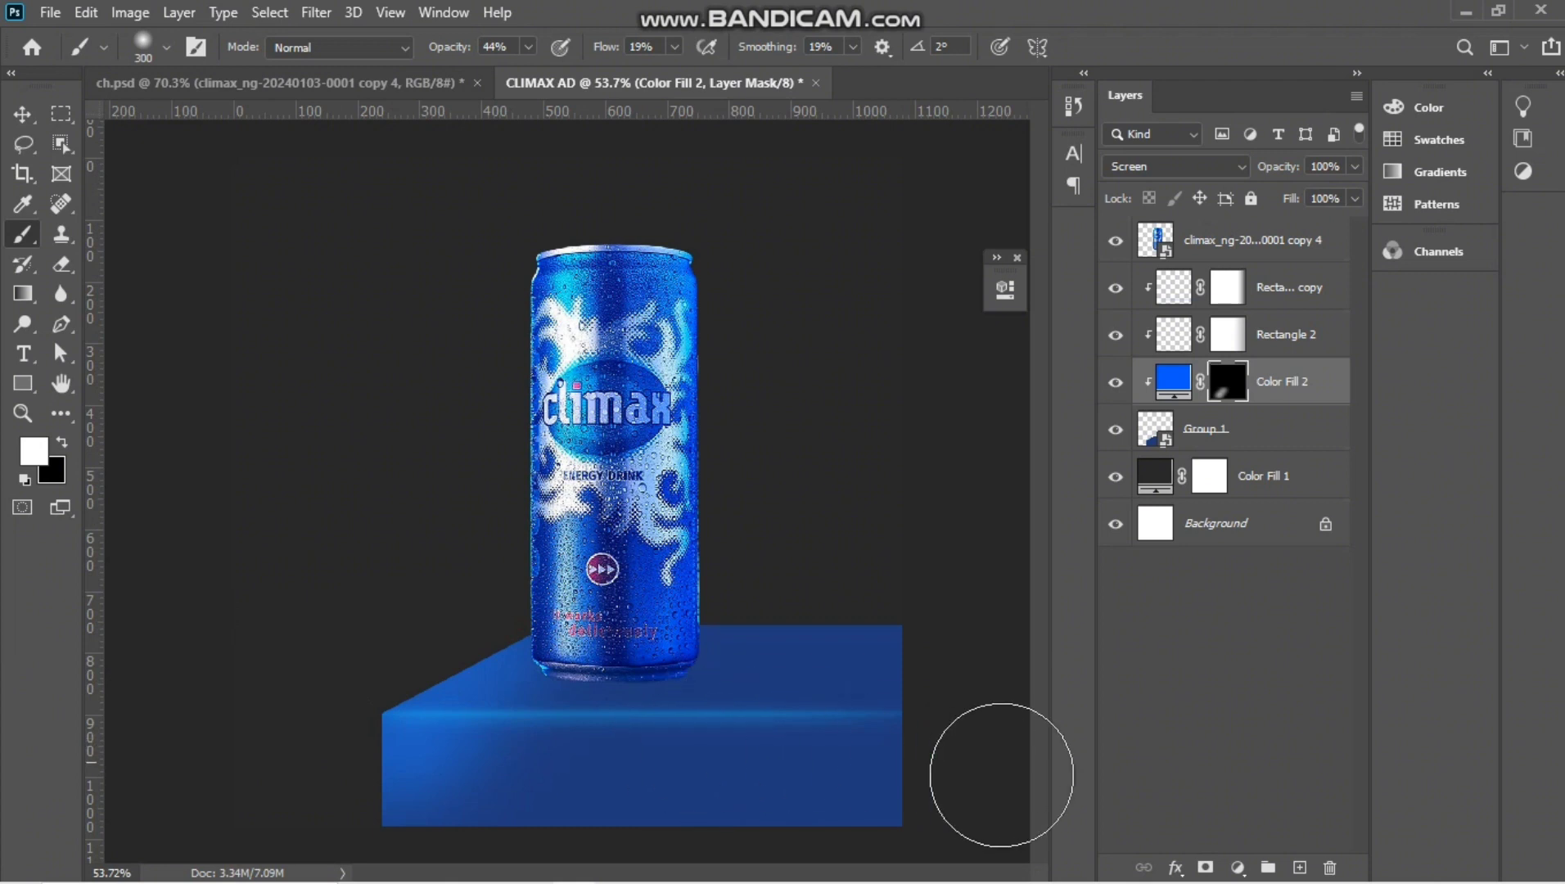
scroll(862, 743, down, 2)
drag(453, 769, 256, 821)
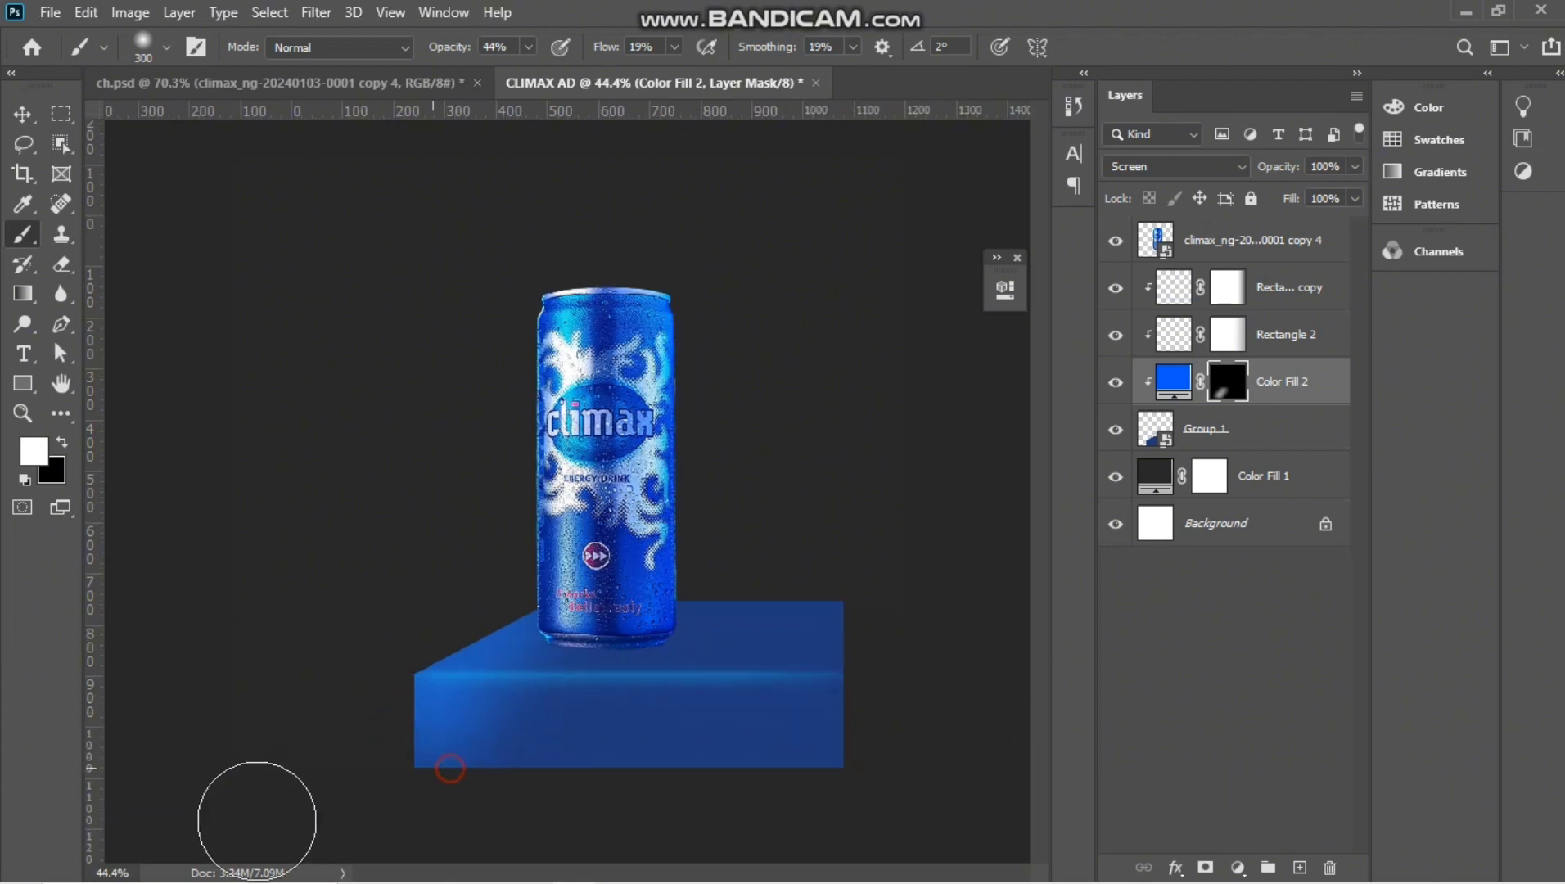
drag(549, 625, 210, 633)
drag(427, 800, 235, 798)
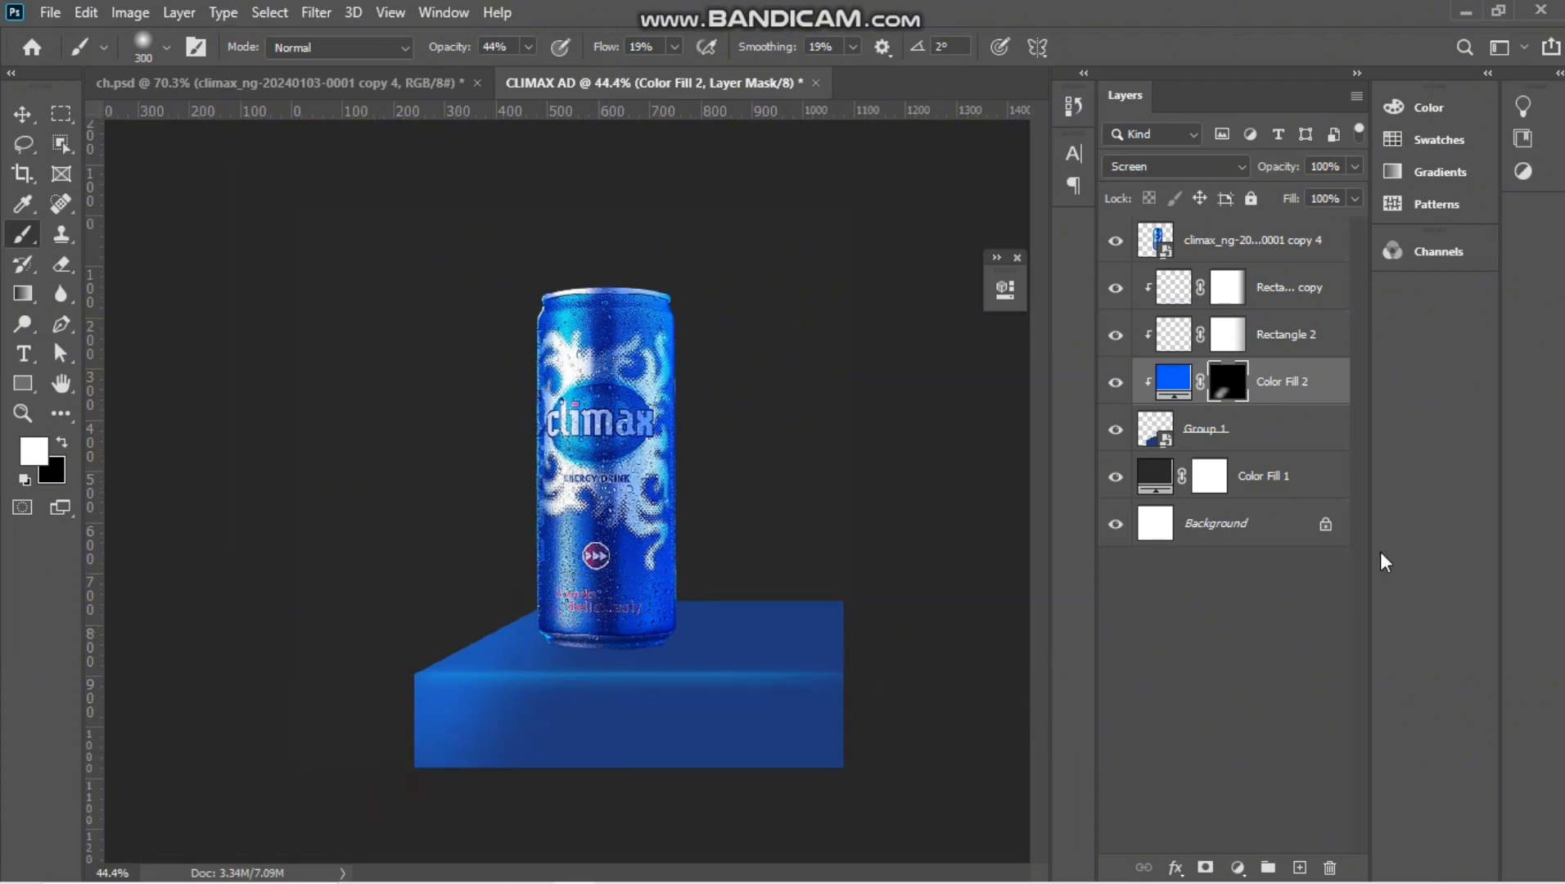
Add a Solid Color fill layer in dark navy blue, about 0a1c40, above the bright blue fill in the platform's clipping group.
click(1236, 867)
click(1280, 458)
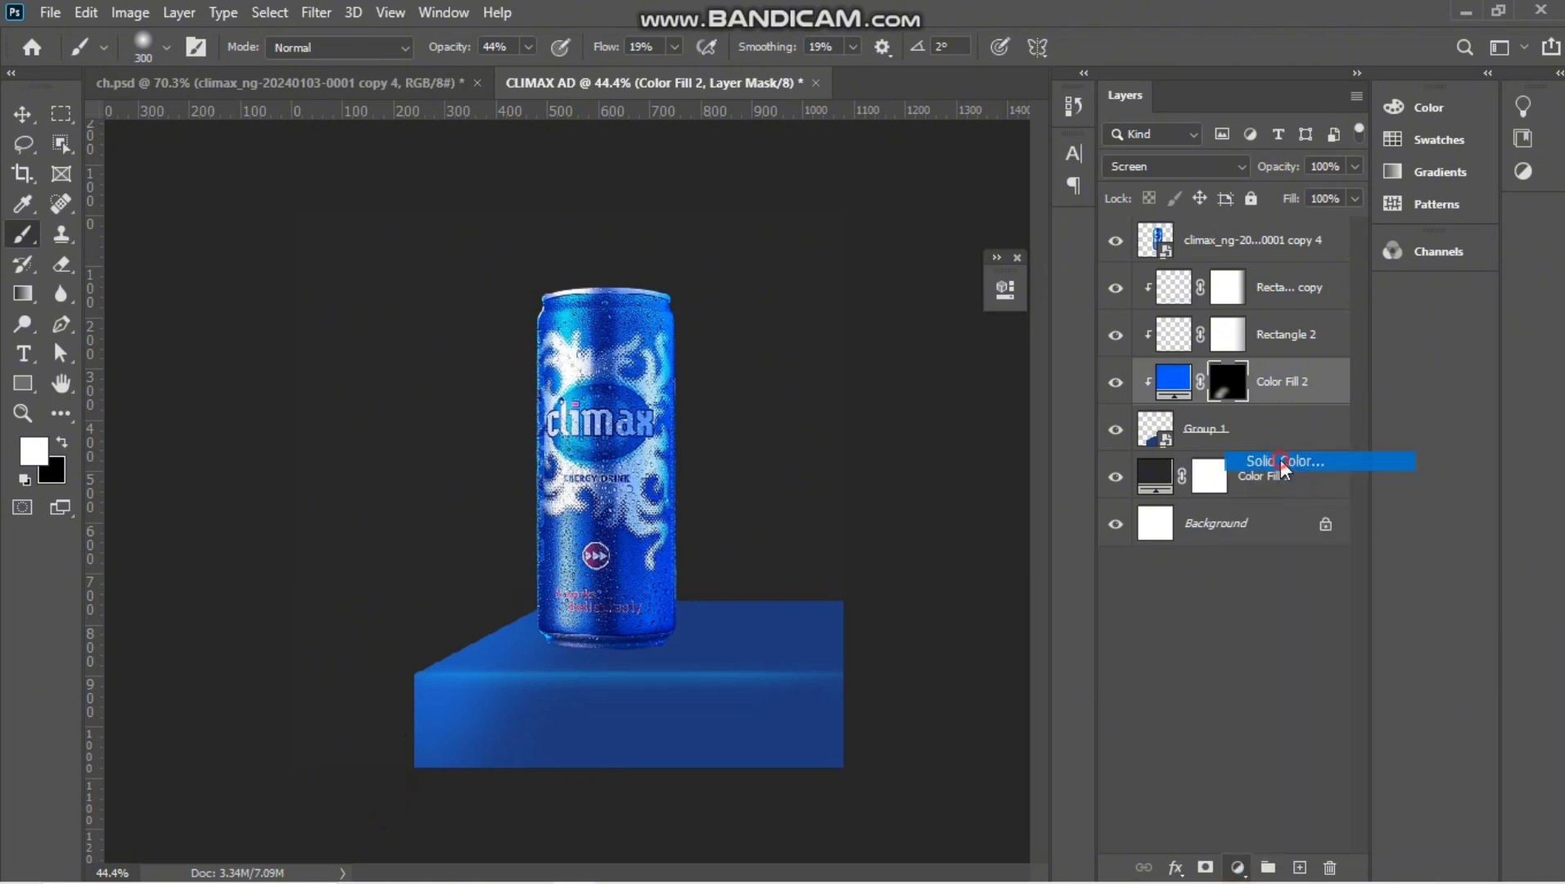
drag(1133, 374, 1219, 489)
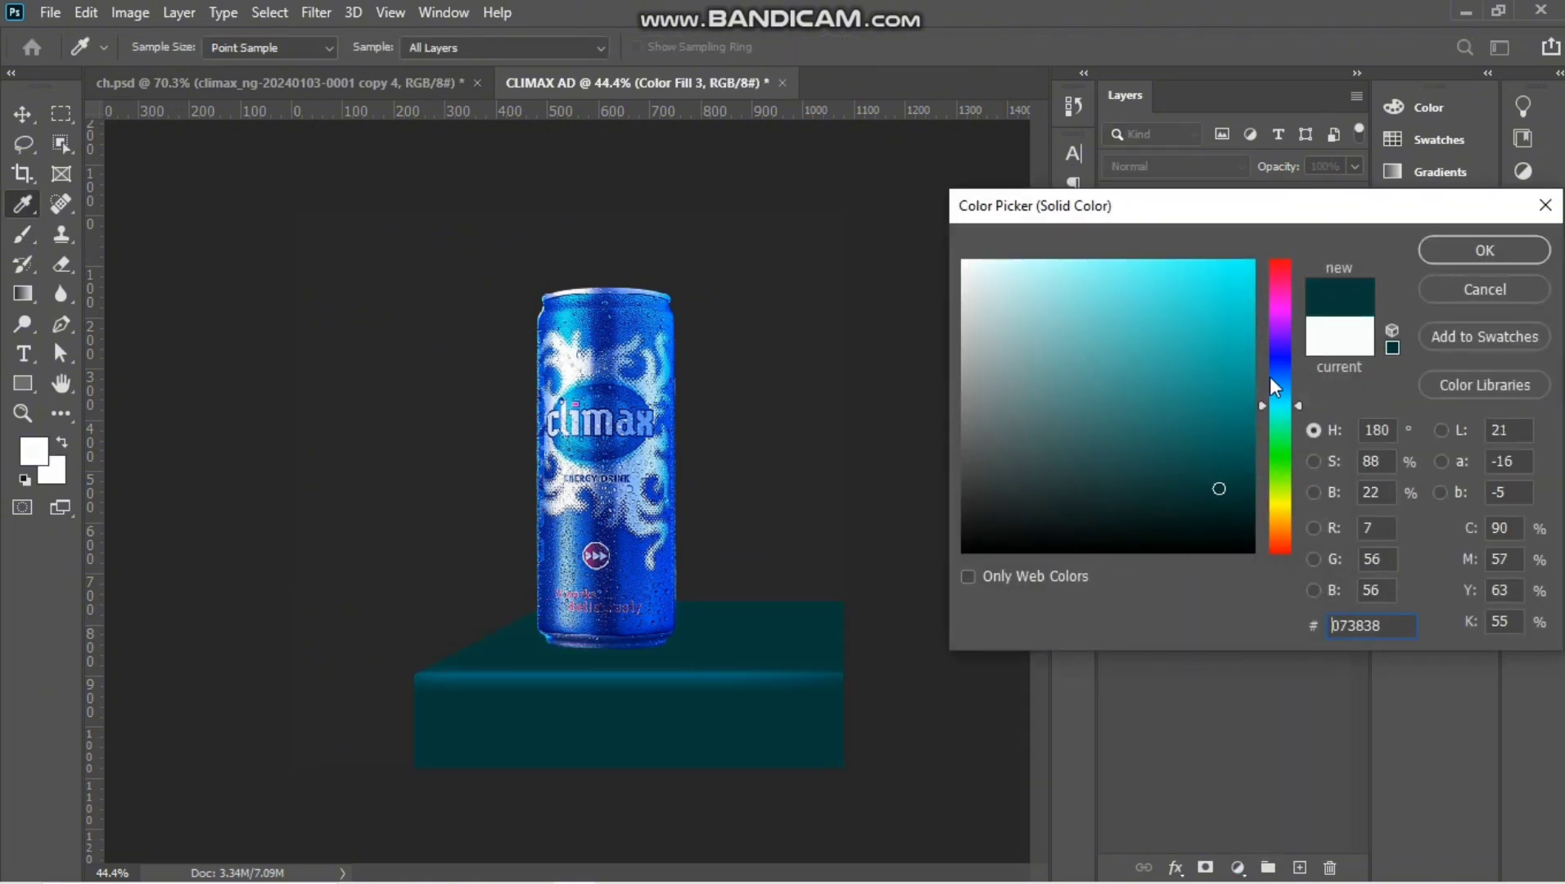
drag(1269, 376, 1280, 373)
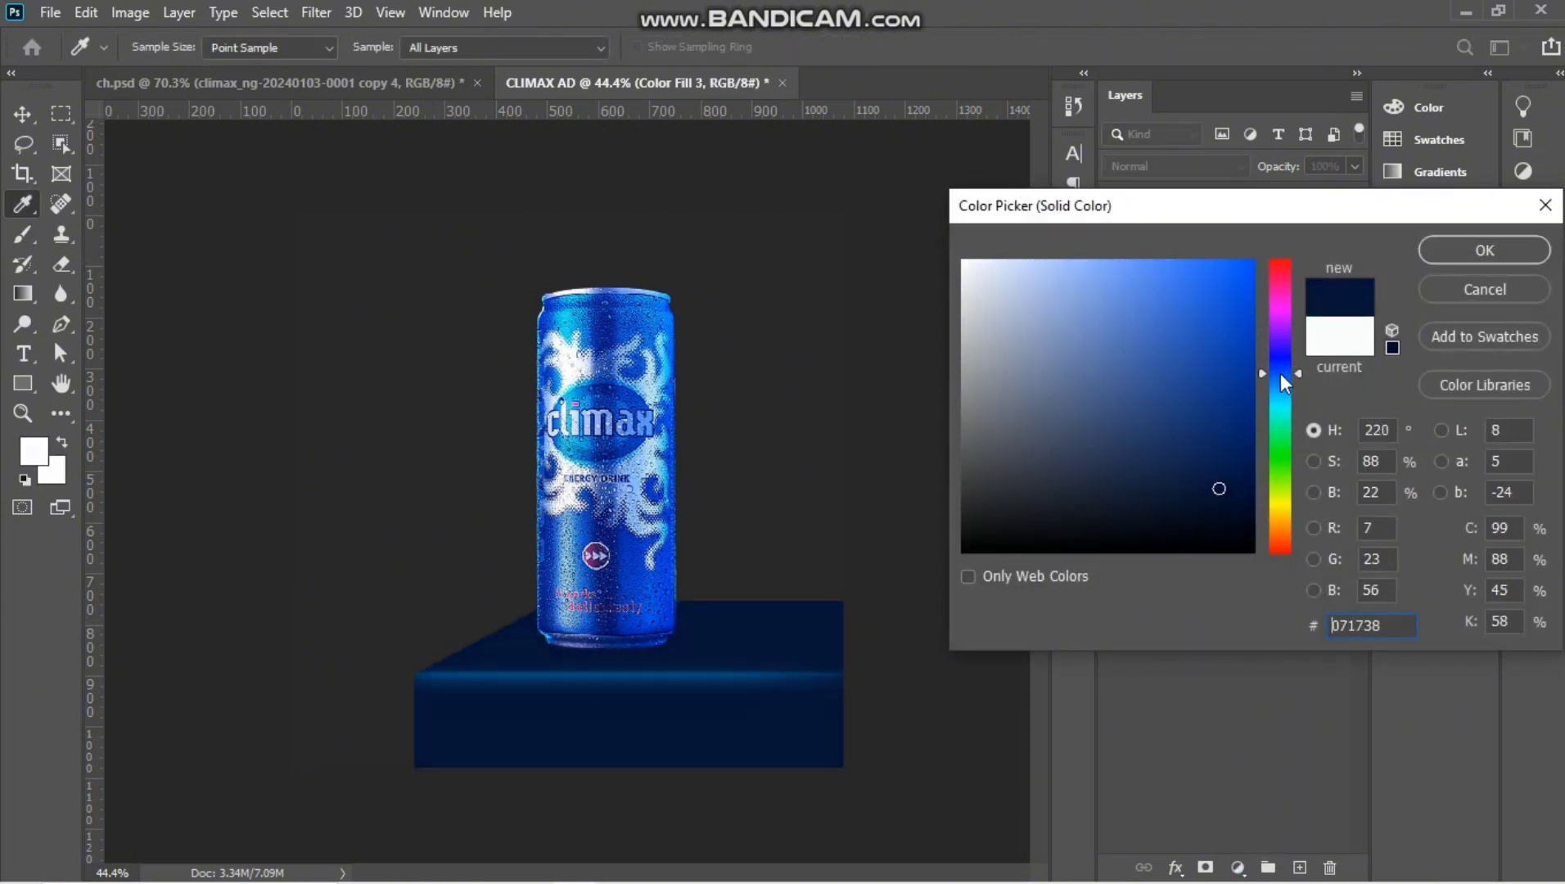
drag(1214, 488, 1247, 440)
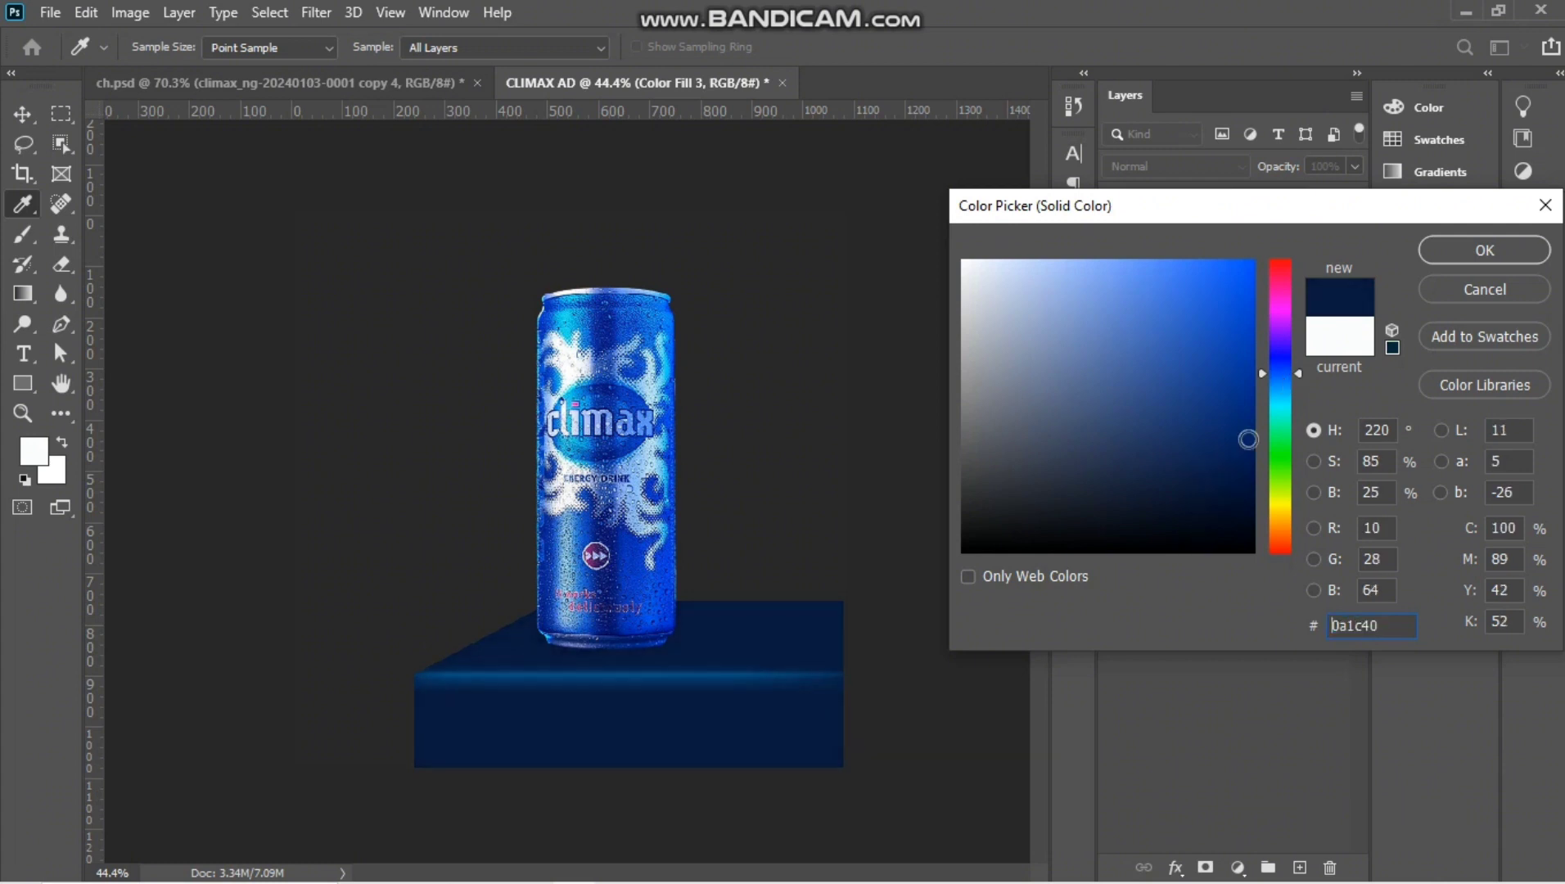
click(1464, 252)
Set the platform's navy fill layer to Multiply blend mode and invert its mask to black.
key(b)
click(1178, 166)
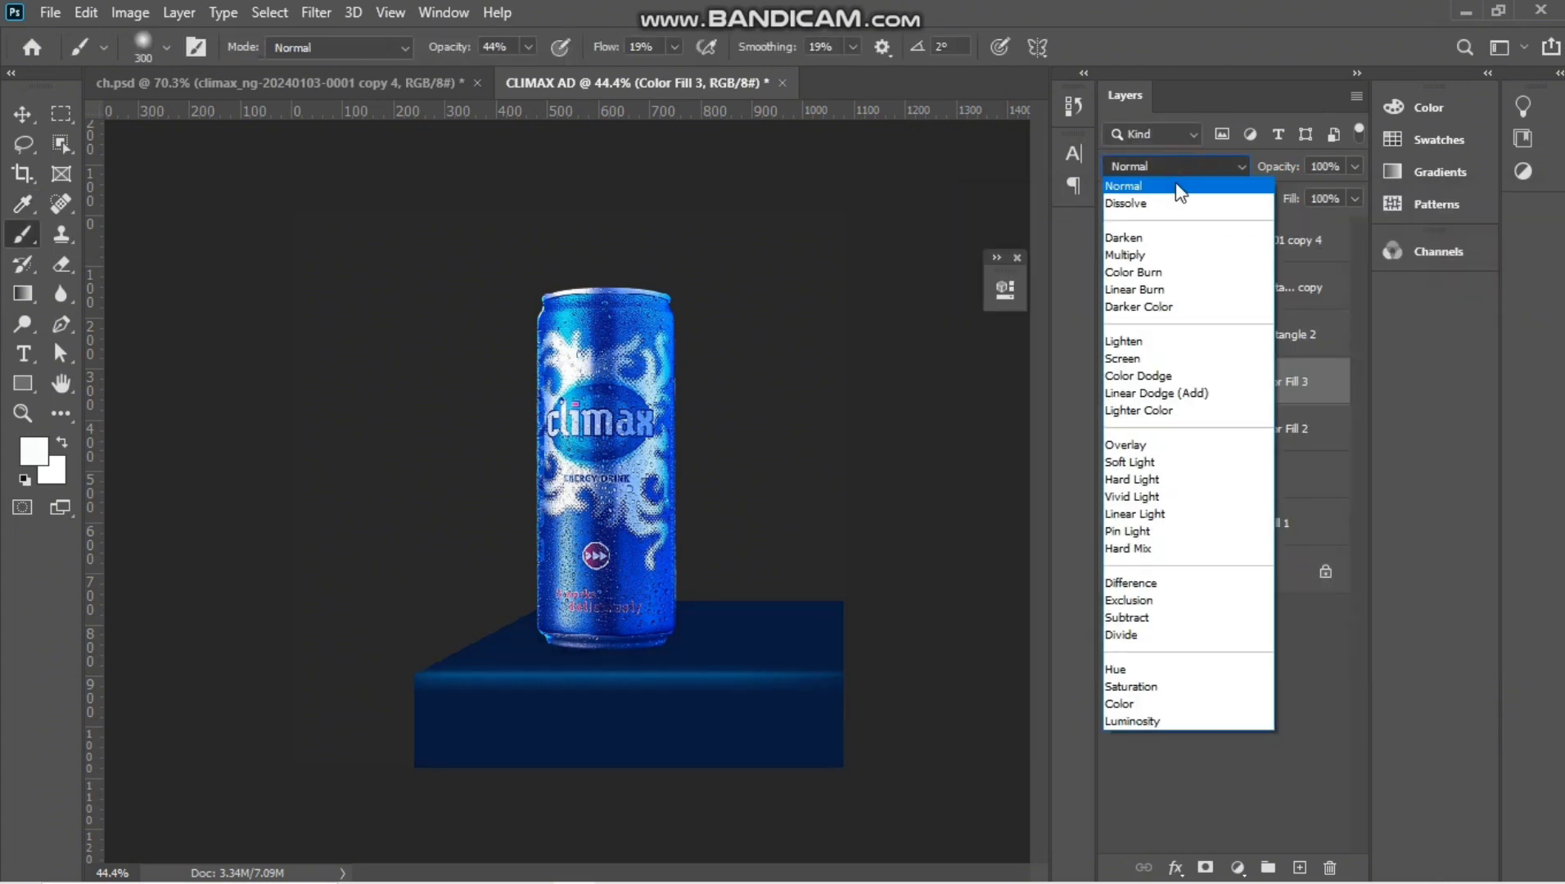
click(1141, 256)
click(1228, 388)
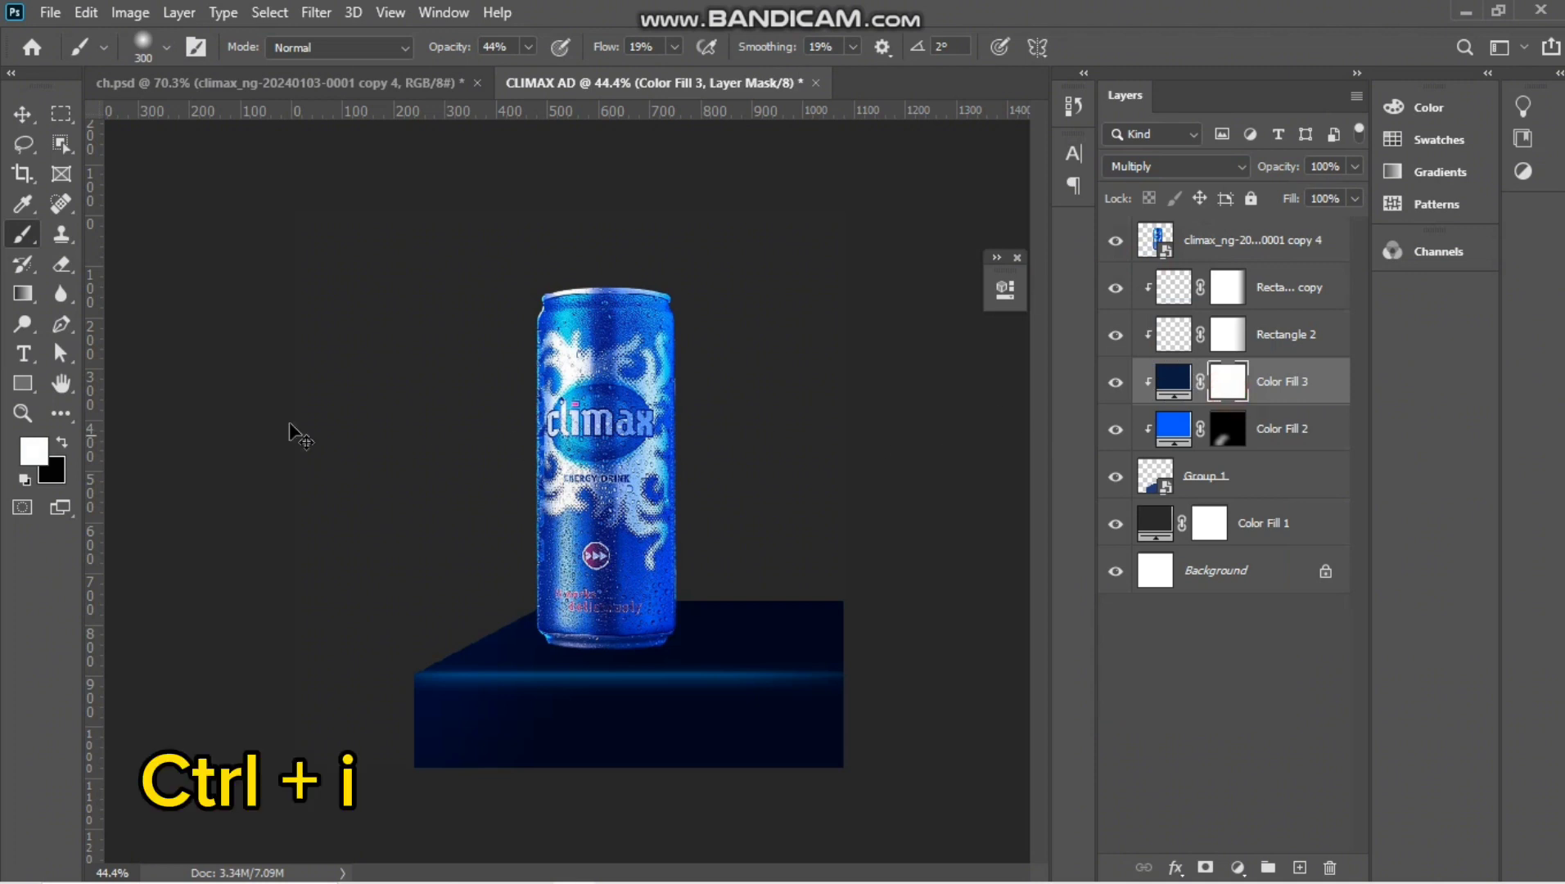
key(ctrl+i)
Paint white on the navy fill's mask with a size 500 brush to shade the lower right of the platform's front.
key(bracketright)
key(bracketright)
mouse_move(848, 775)
mouse_down()
mouse_move(758, 813)
mouse_move(653, 796)
mouse_move(754, 796)
mouse_move(581, 814)
mouse_move(569, 789)
mouse_move(709, 796)
mouse_move(901, 740)
mouse_move(964, 572)
mouse_move(985, 657)
mouse_move(894, 788)
mouse_move(622, 841)
mouse_move(685, 809)
mouse_move(443, 822)
mouse_up()
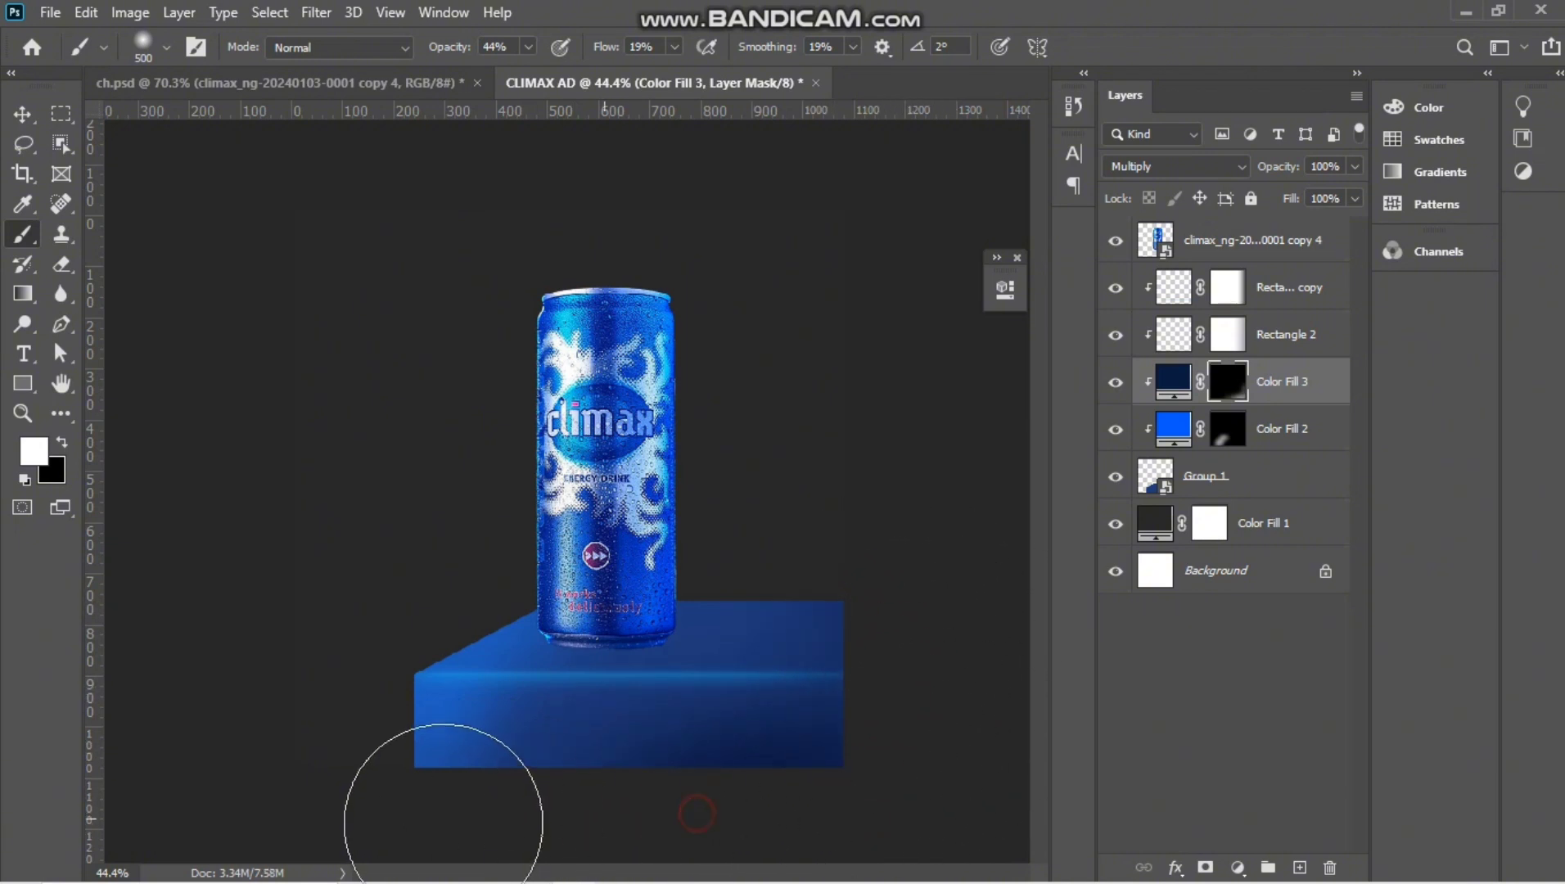
Paint white on the bright blue fill's mask to brighten the platform's top surface to the right of the can.
click(1197, 446)
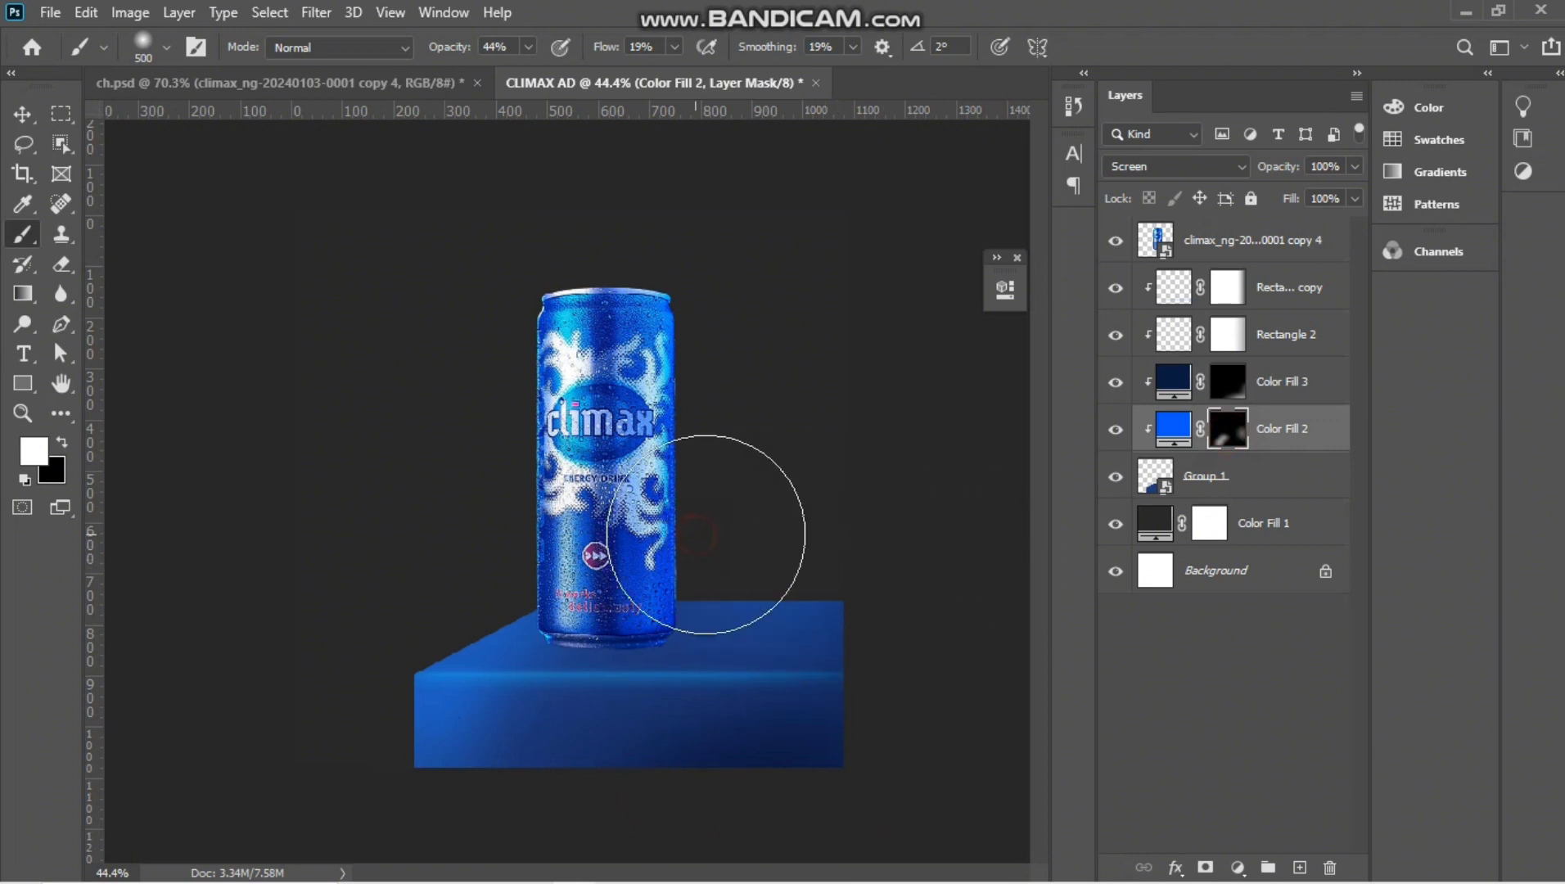
mouse_move(705, 534)
mouse_down()
mouse_move(594, 527)
mouse_move(649, 534)
mouse_move(489, 545)
mouse_move(808, 540)
mouse_up()
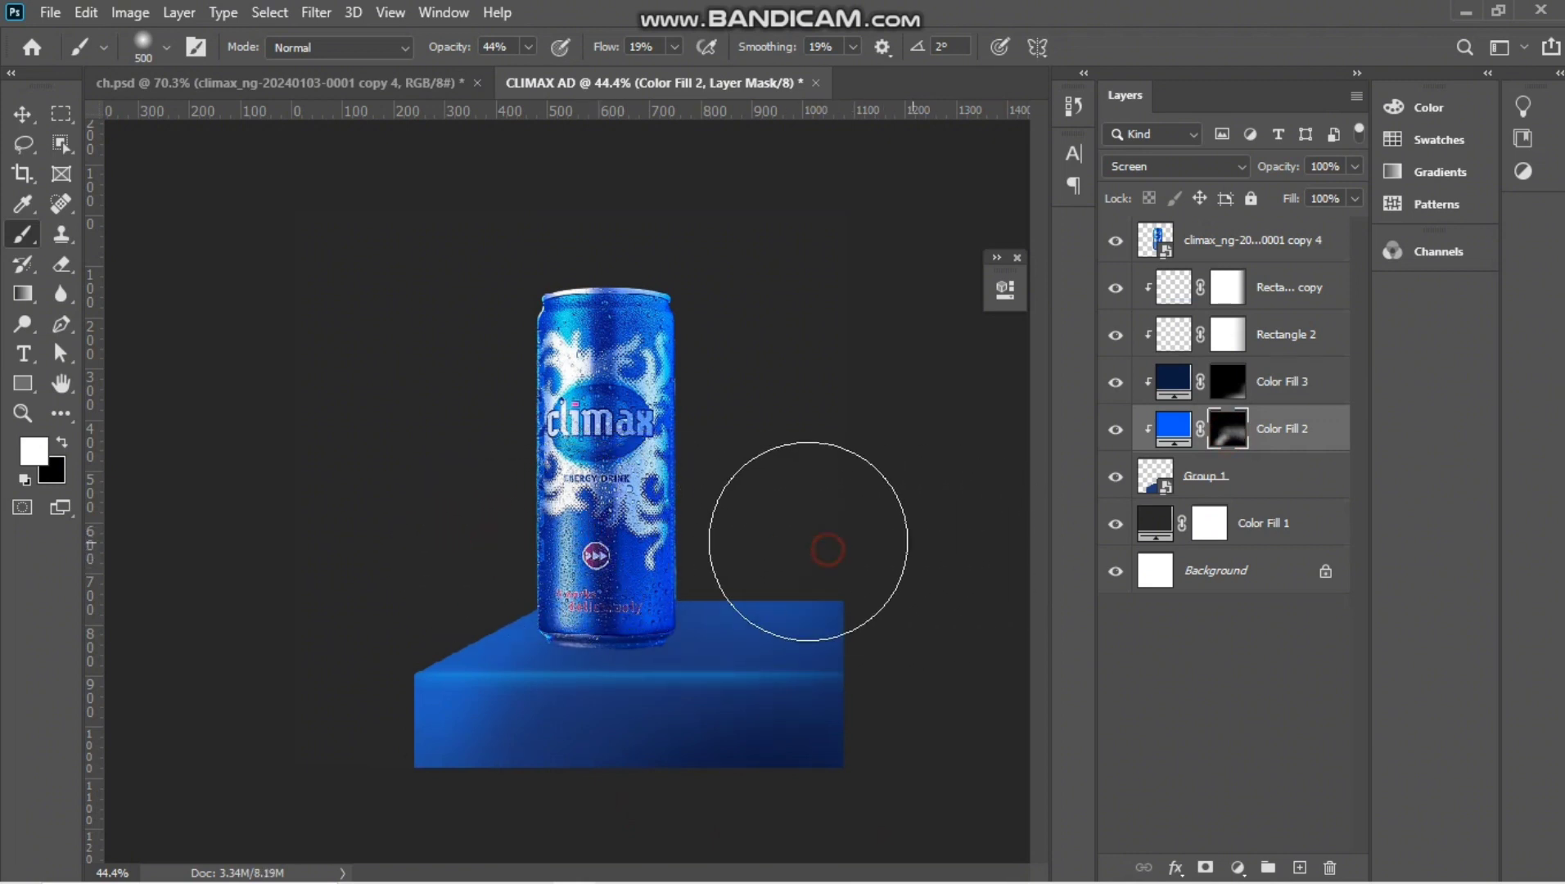
key(bracketleft)
key(bracketleft)
key(bracketleft)
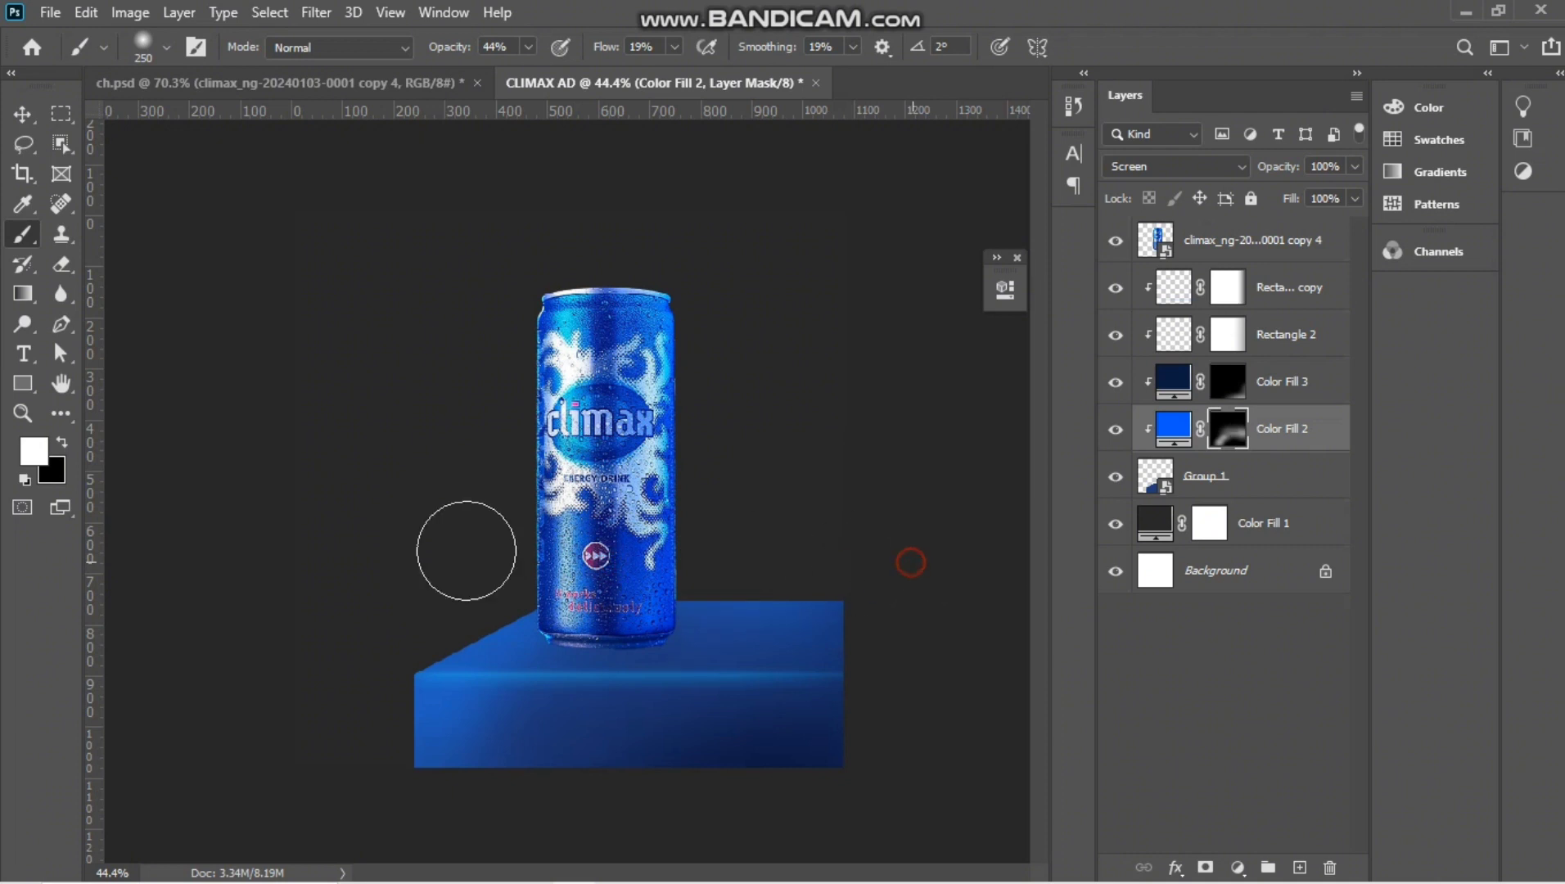
Duplicate the Rectangle 2 edge highlight as a layer clipped to the platform, in Linear Dodge (Add) blend mode.
click(22, 114)
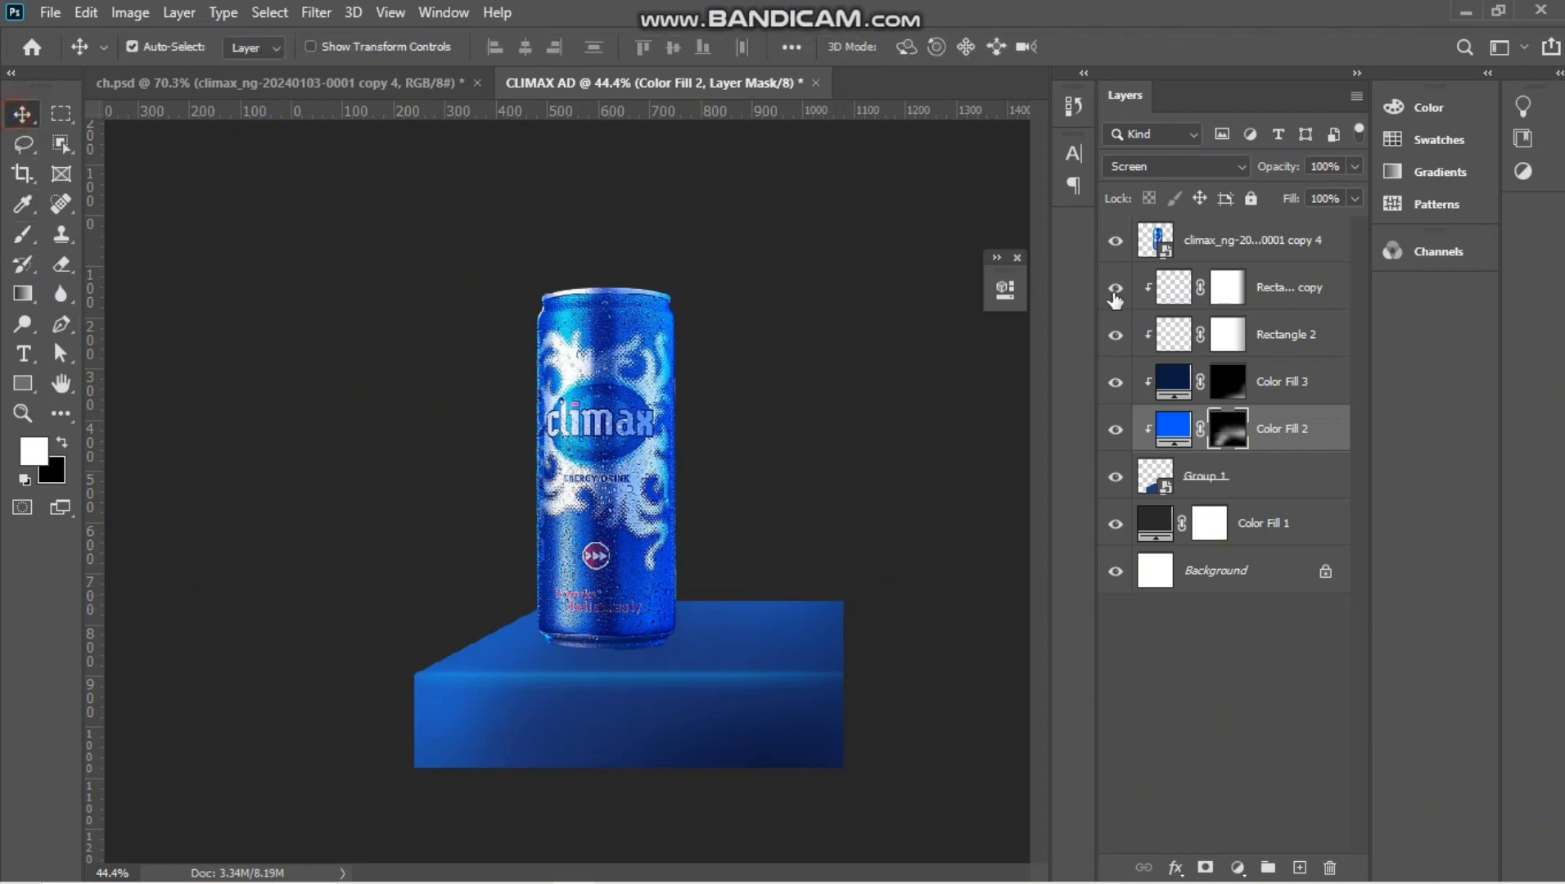
click(1293, 336)
key(ctrl+j)
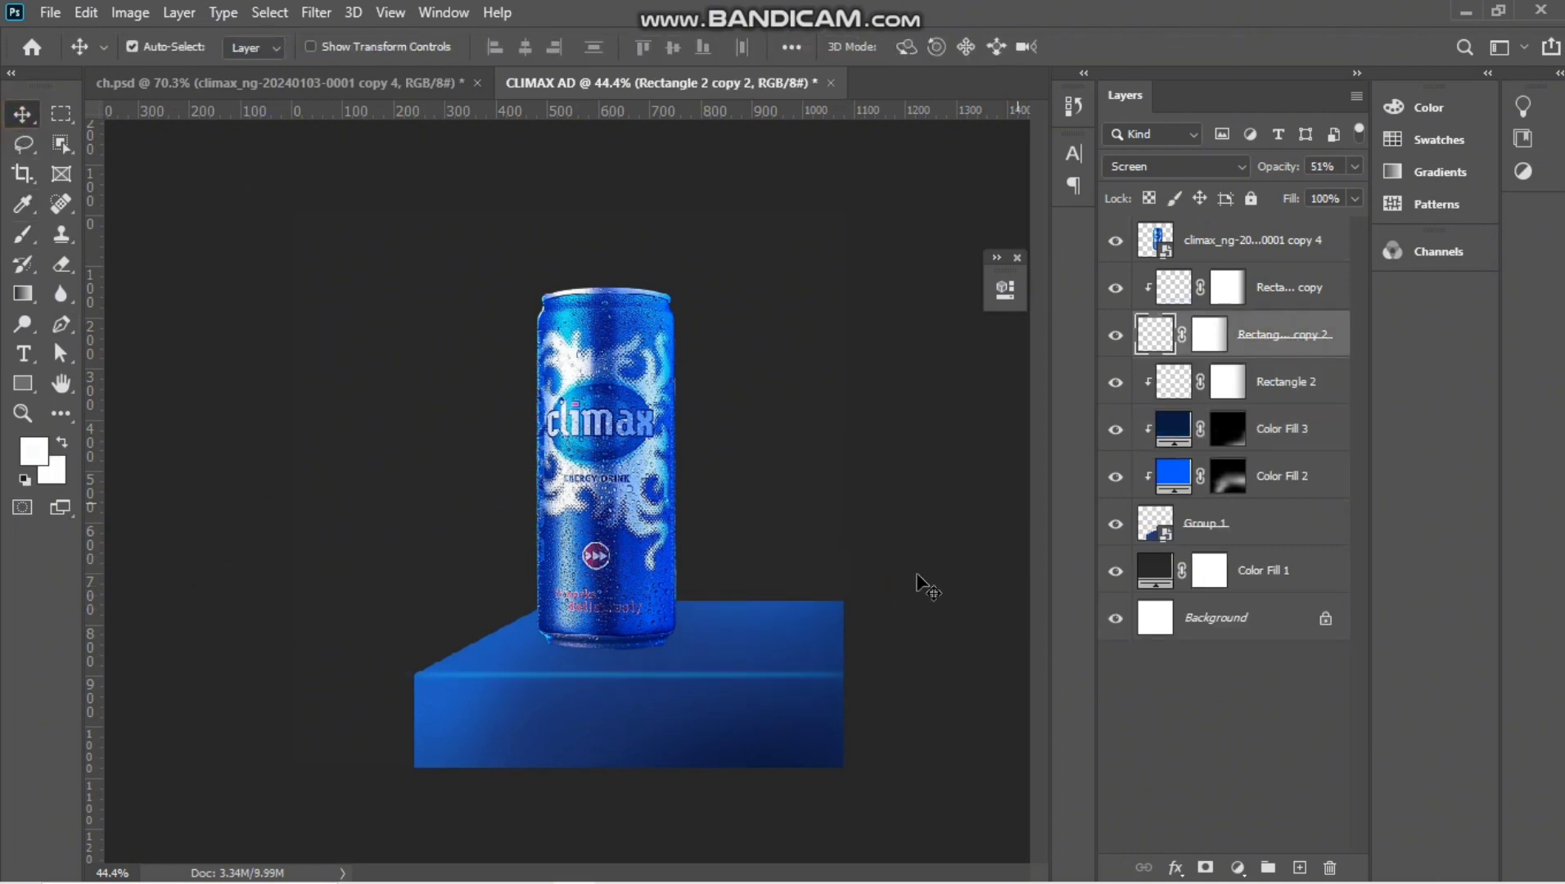
alt+click(1283, 354)
scroll(692, 636, up, 1)
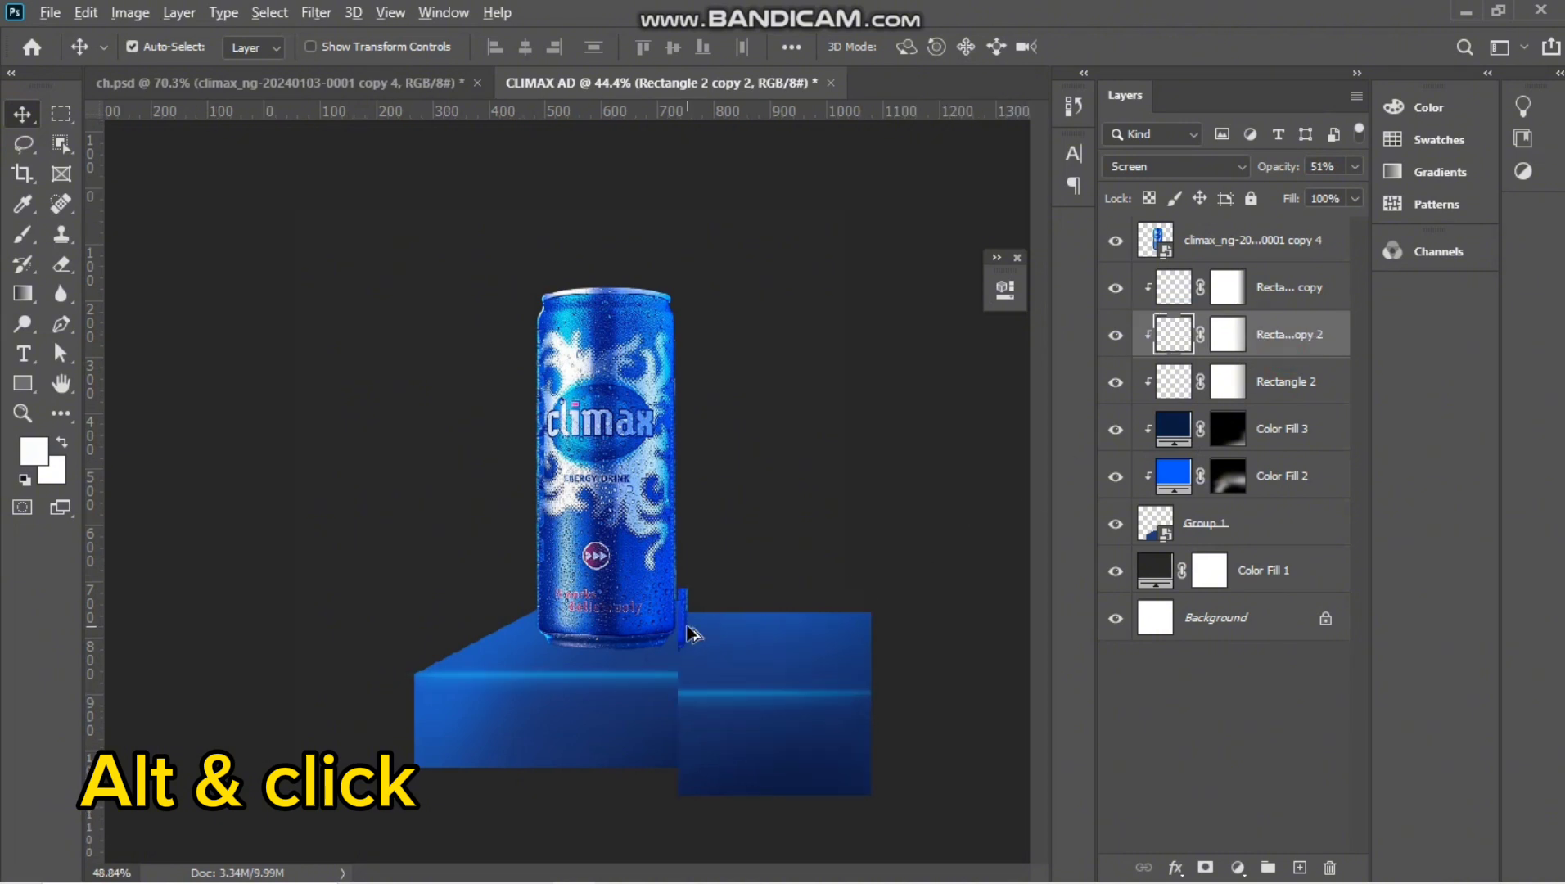
click(1208, 168)
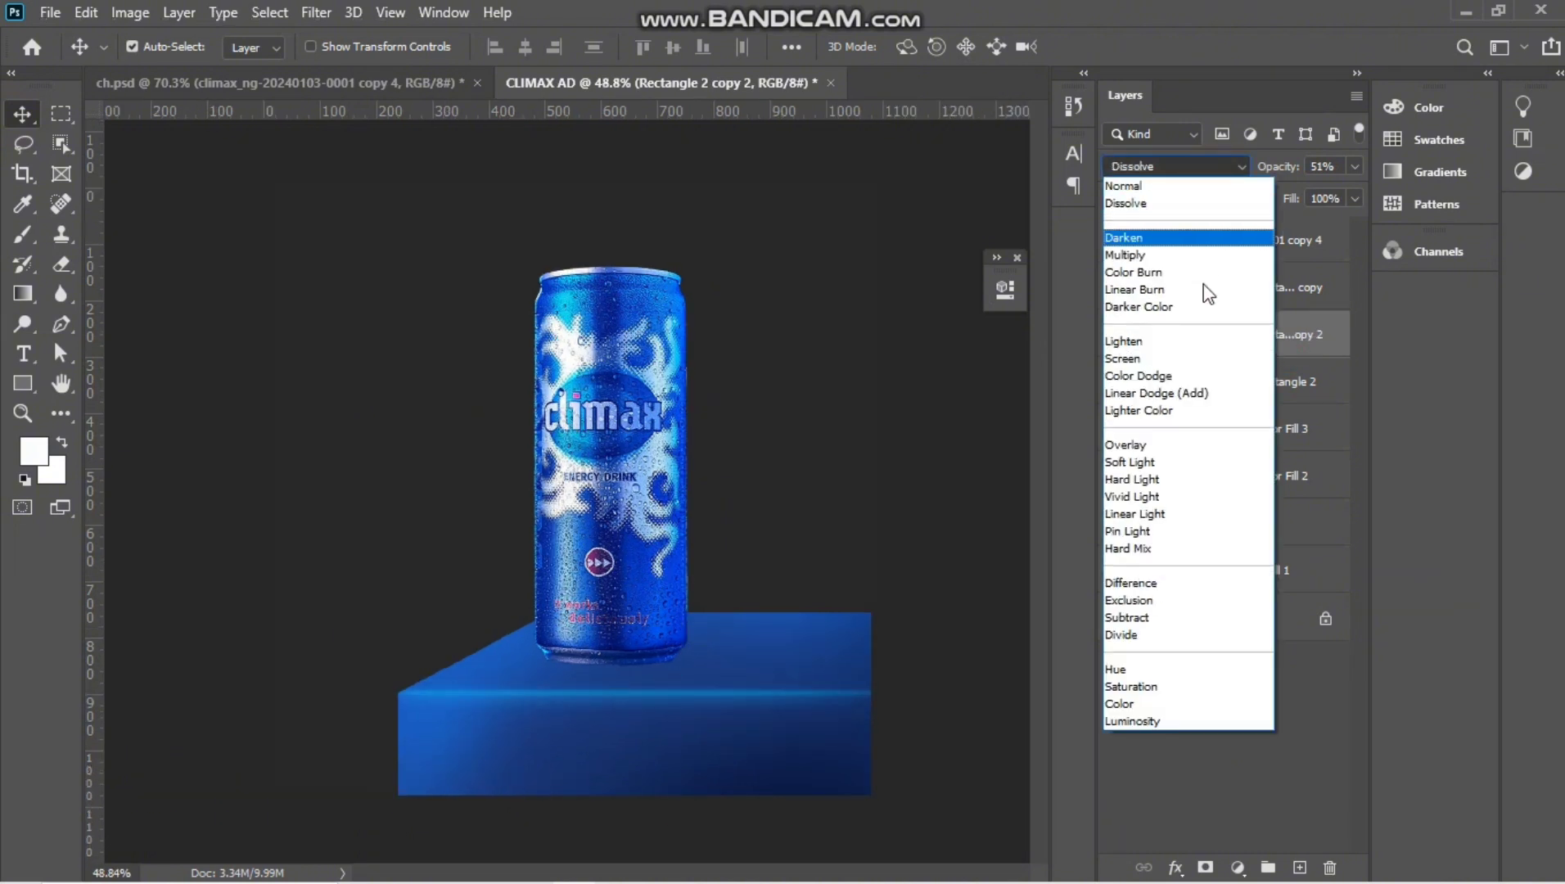
click(1191, 393)
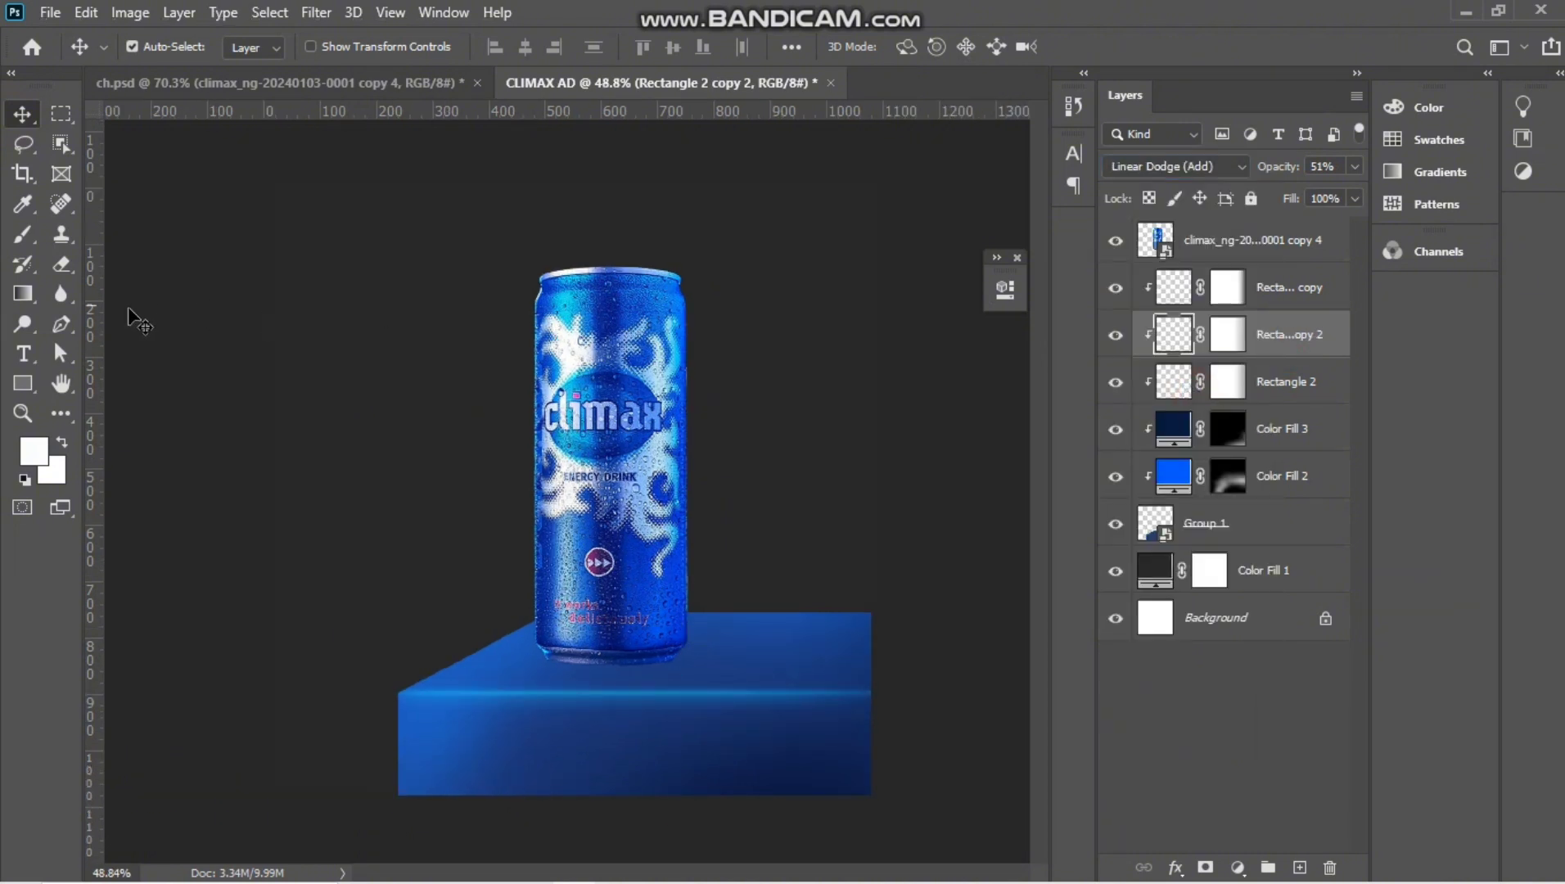
Paint black on the duplicated highlight's mask to fade the glow toward the right end of the platform's front edge.
click(25, 237)
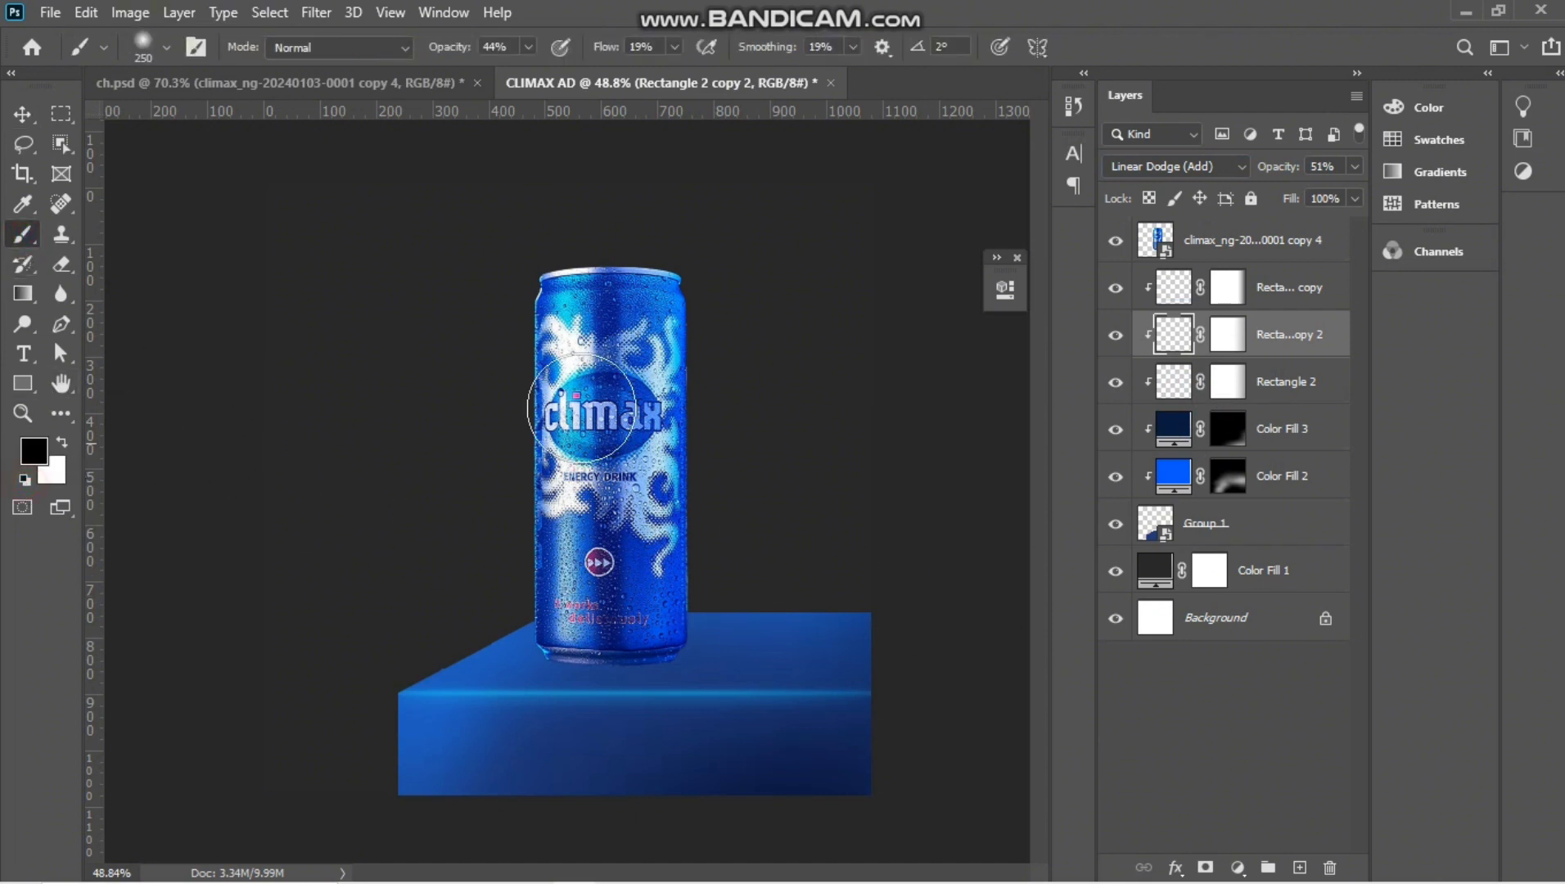
click(1213, 343)
key(x)
click(62, 443)
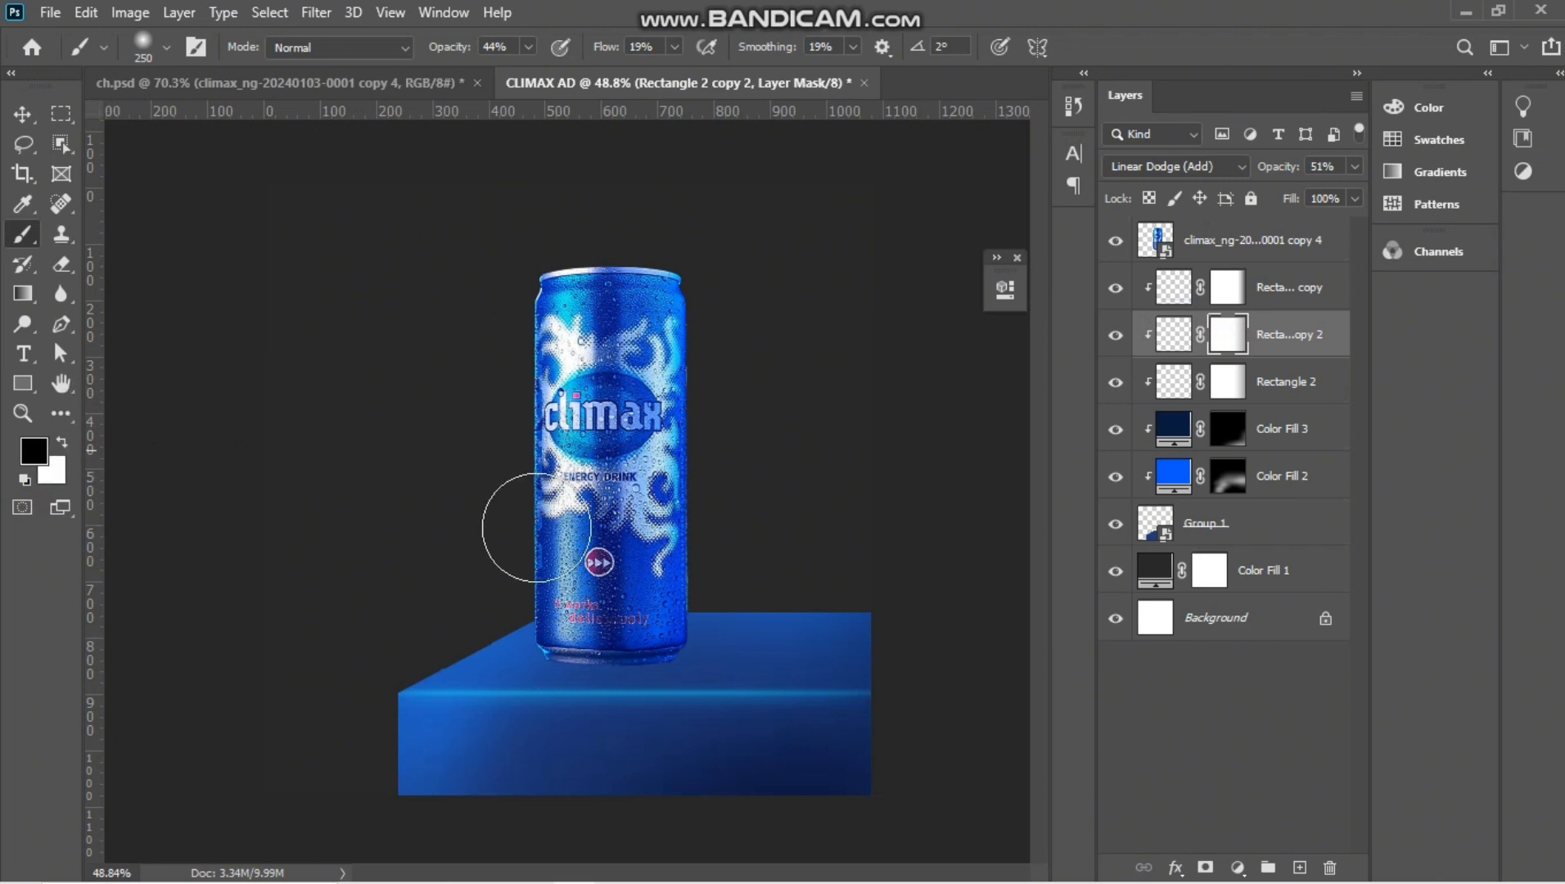
drag(783, 687, 904, 688)
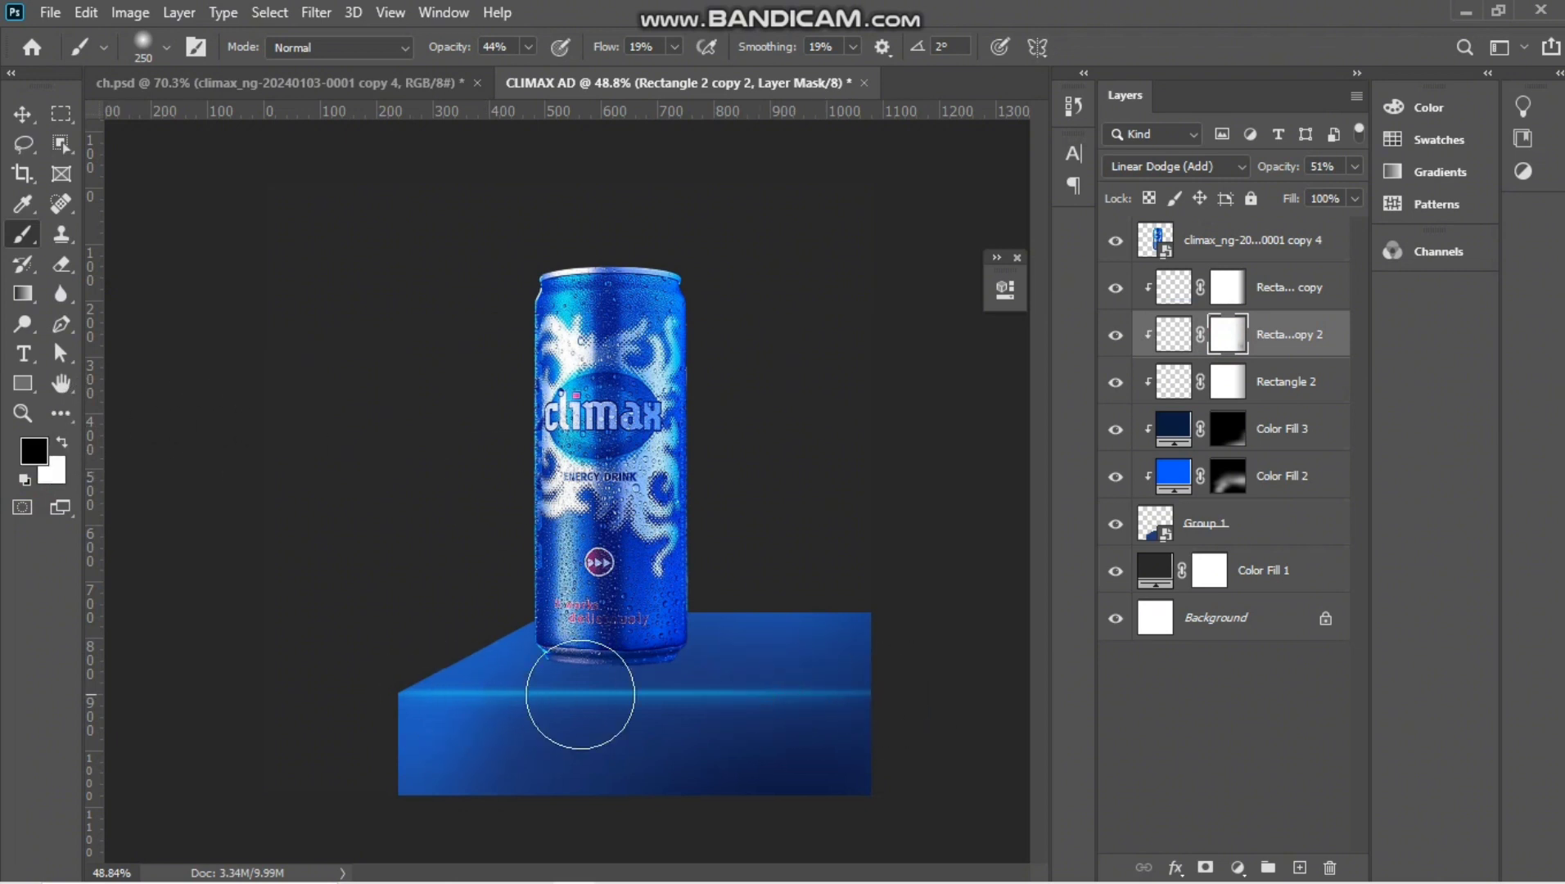
drag(739, 690, 822, 690)
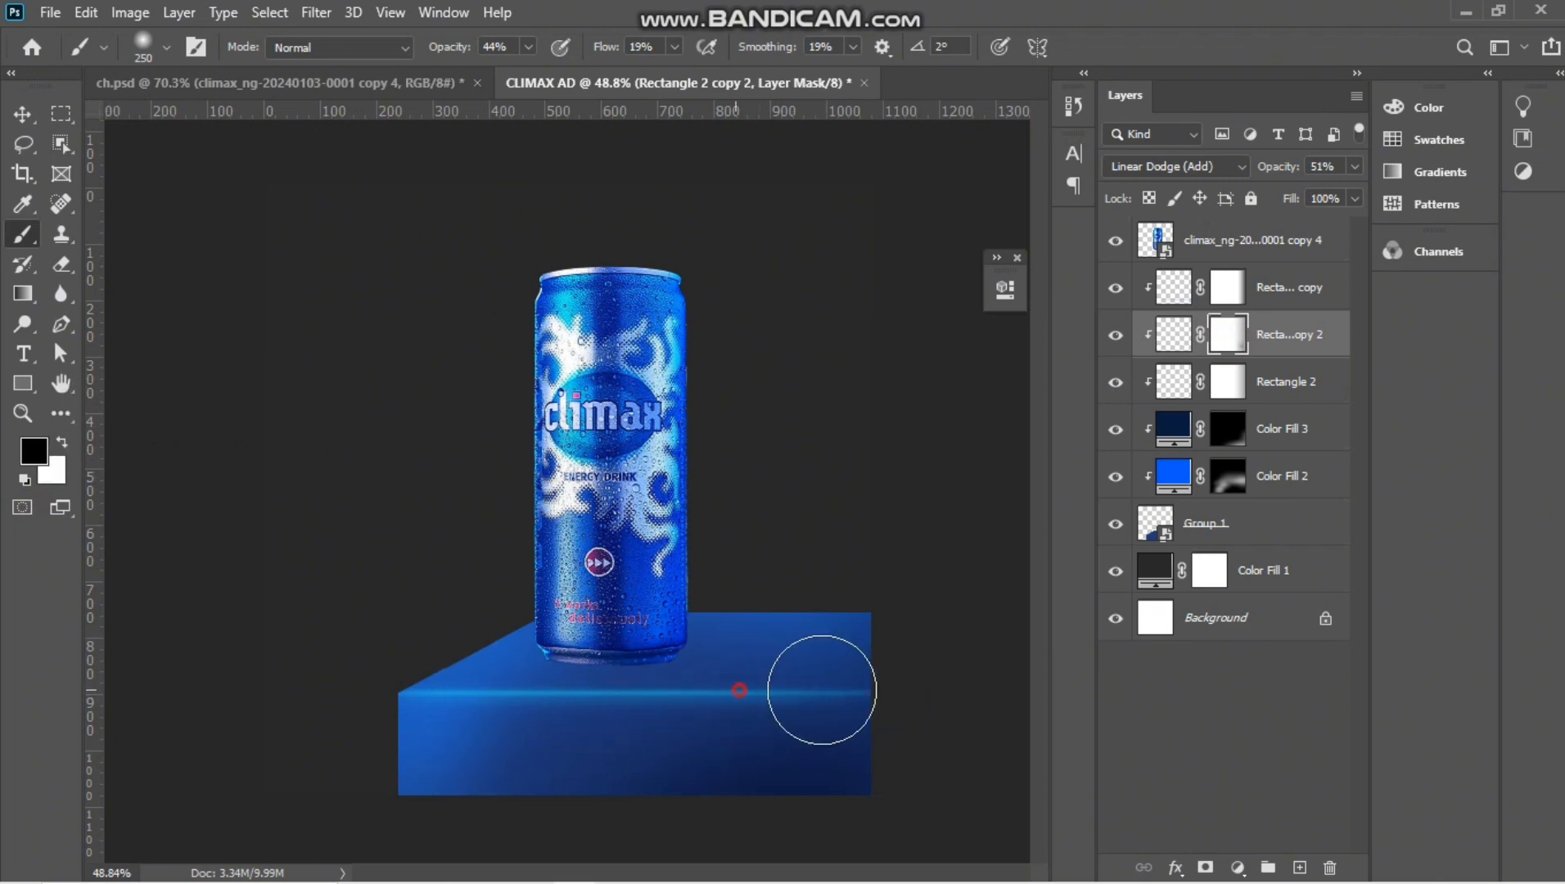
click(22, 114)
click(605, 387)
click(1278, 278)
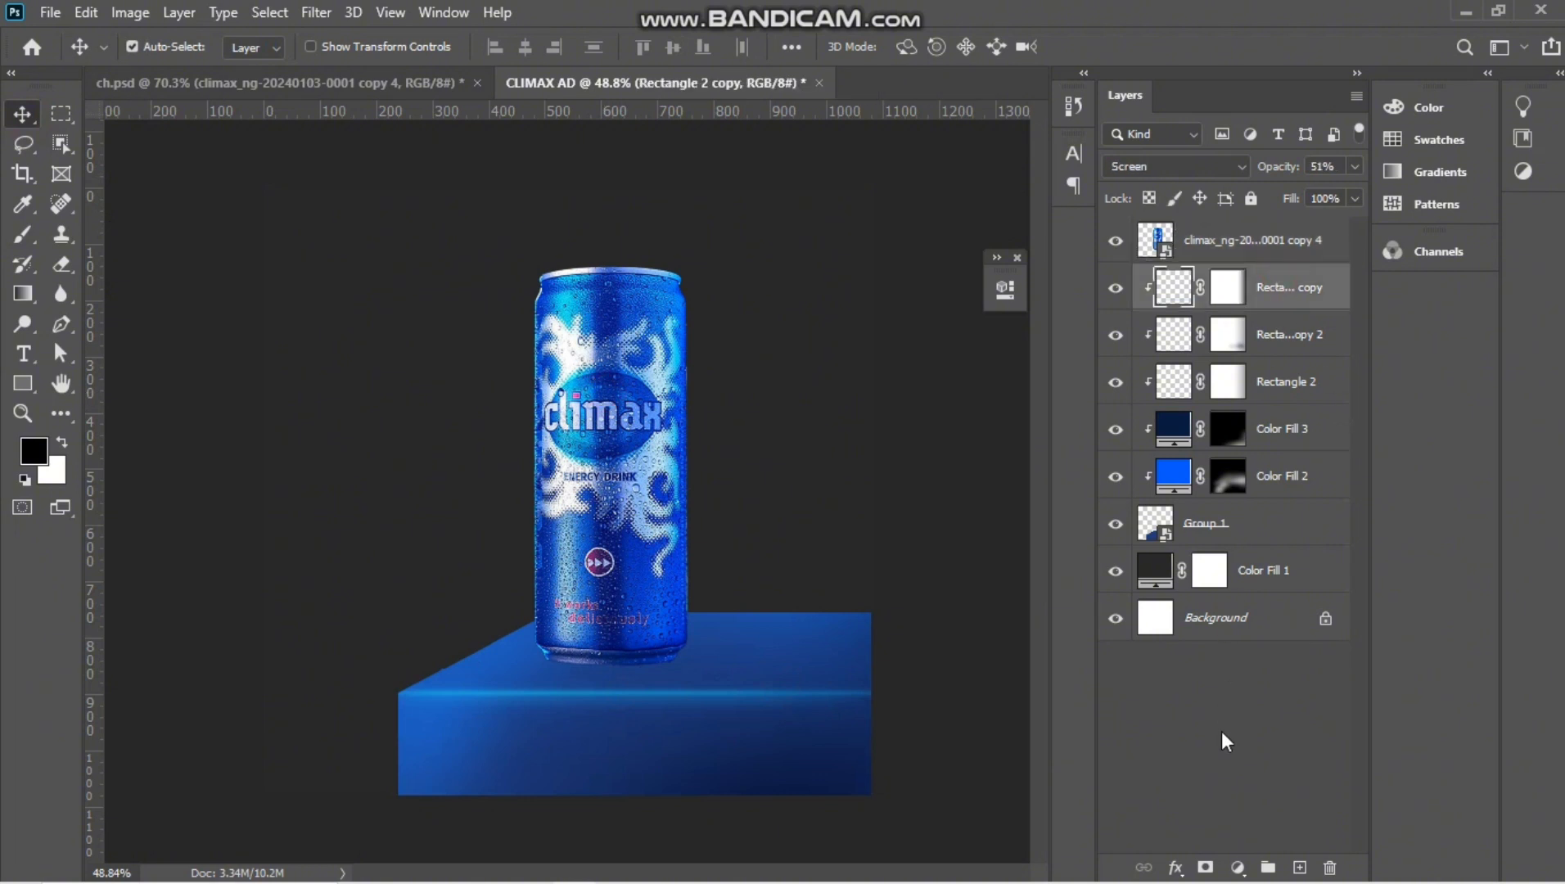
click(1242, 867)
click(1287, 439)
click(1289, 439)
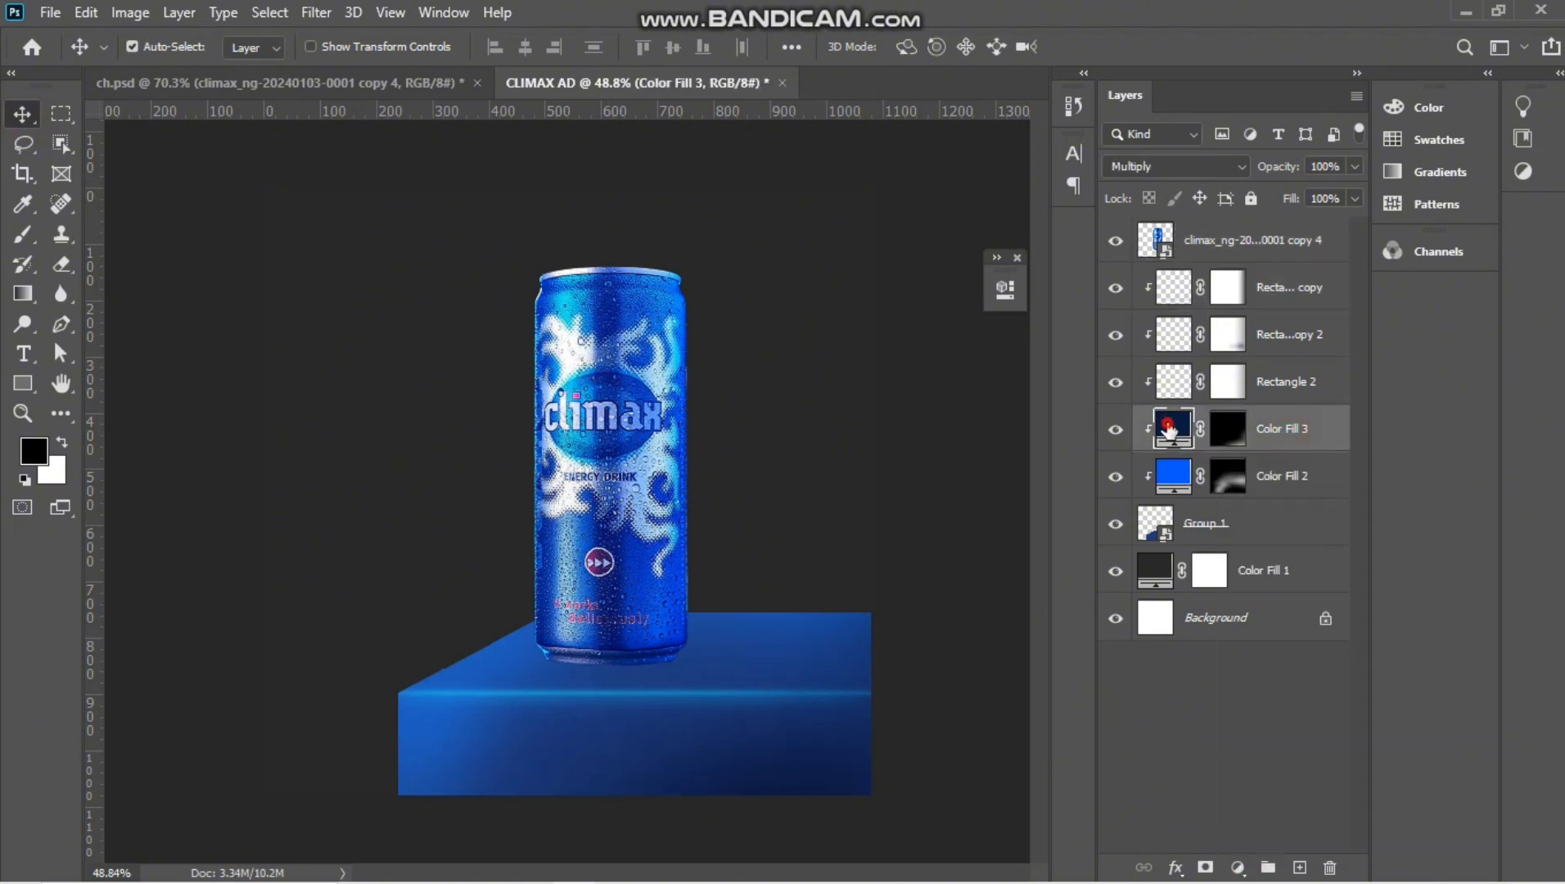
Add a Solid Color fill layer above Rectangle 2 copy using the navy color copied from Color Fill 3, clipped to the platform.
double_click(1171, 429)
click(1480, 249)
click(1275, 294)
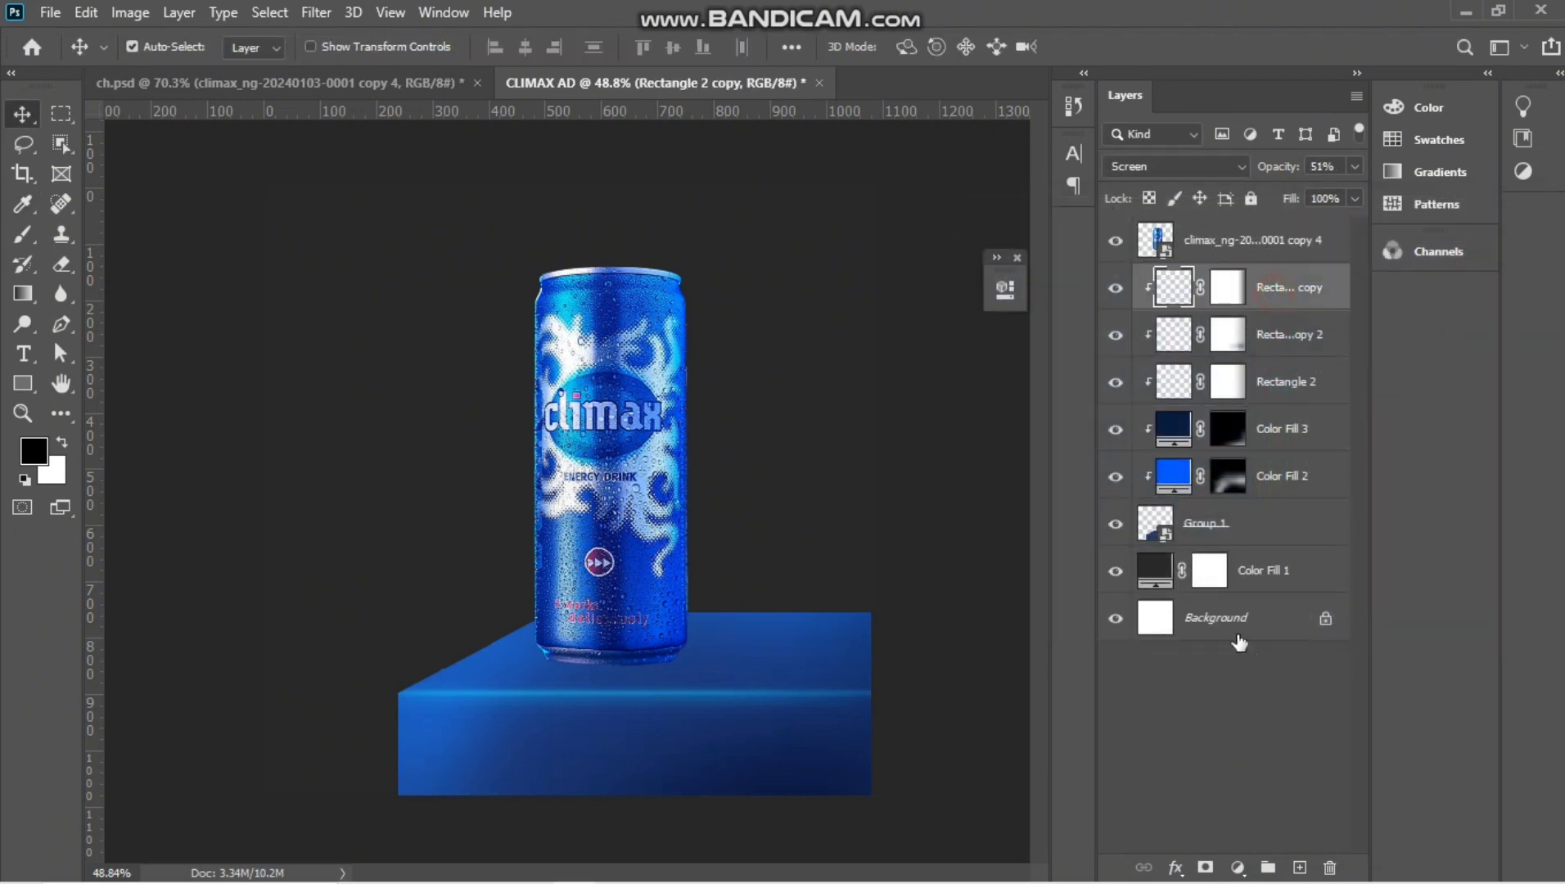
click(1238, 867)
click(1293, 460)
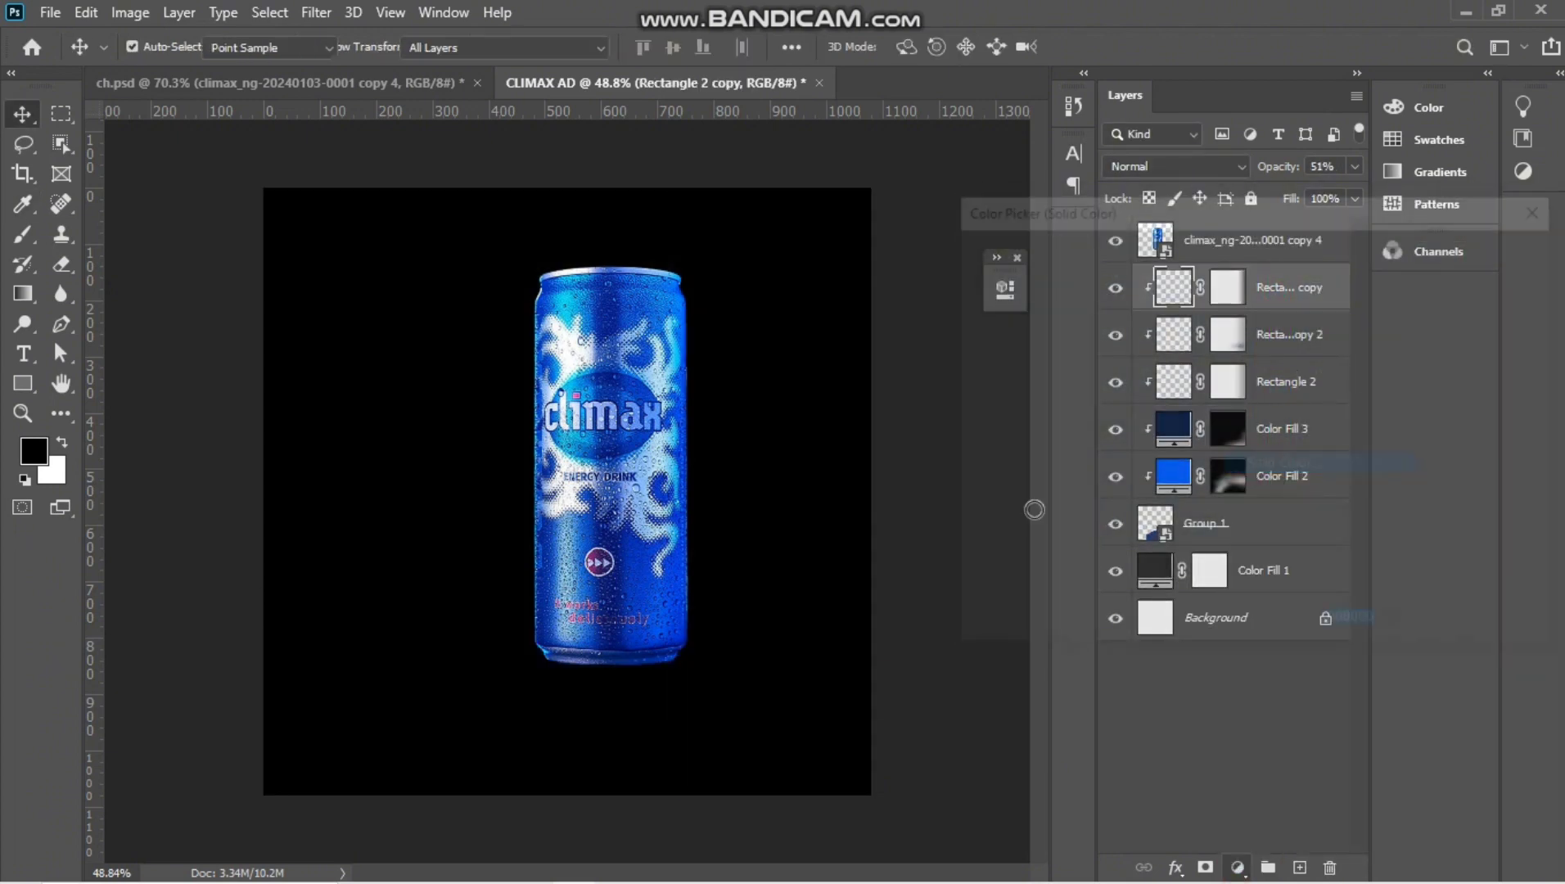
key(ctrl+v)
click(1498, 252)
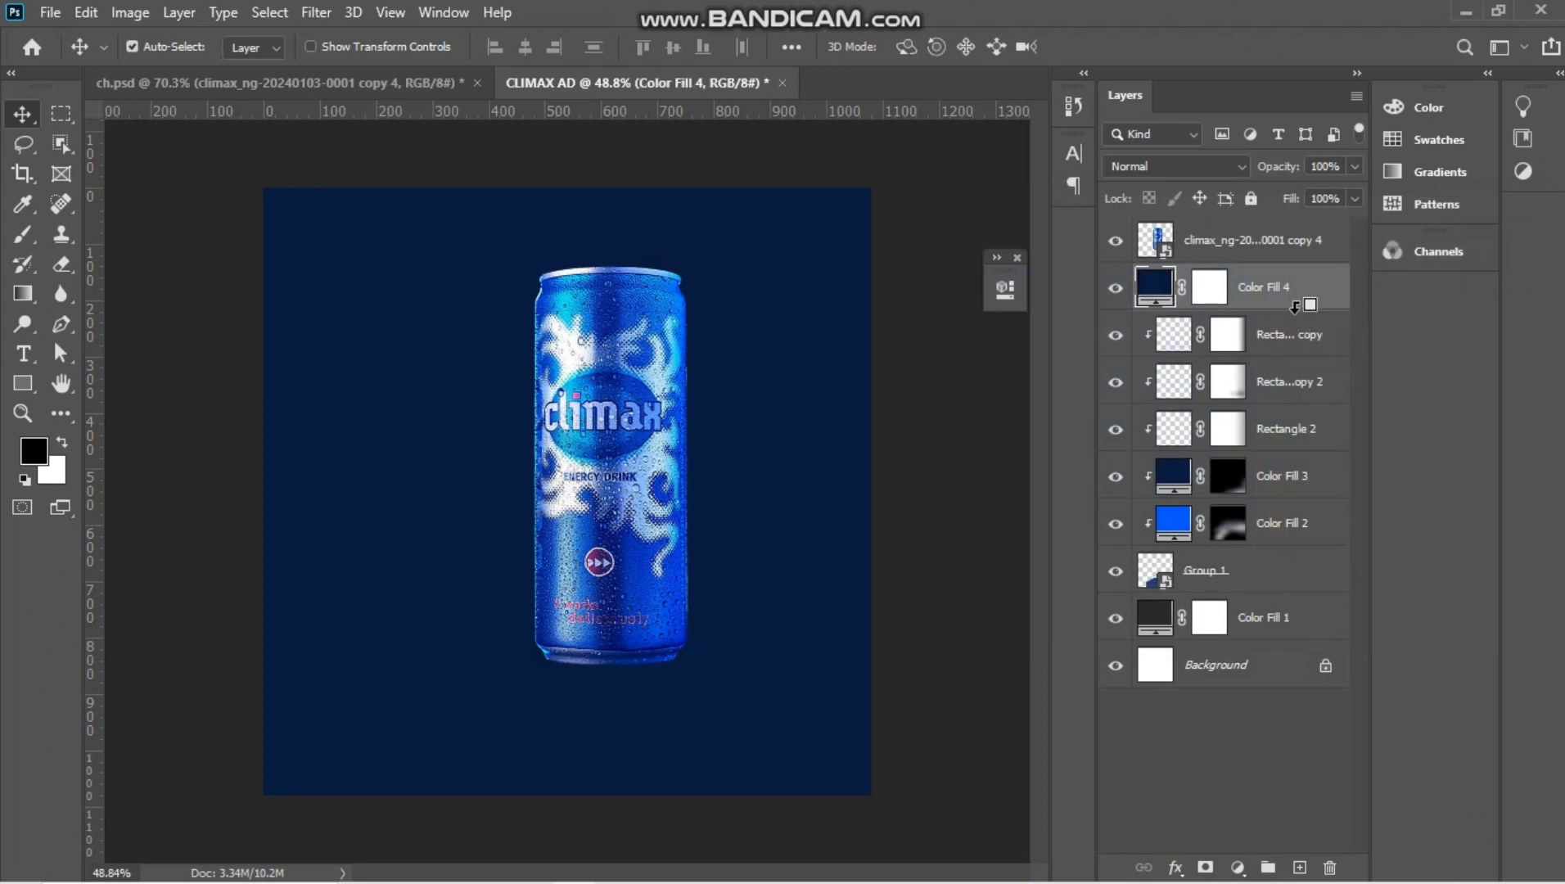
alt+click(1298, 308)
Invert the mask of the topmost navy fill layer to black, ready for brushing.
click(1229, 285)
key(ctrl+i)
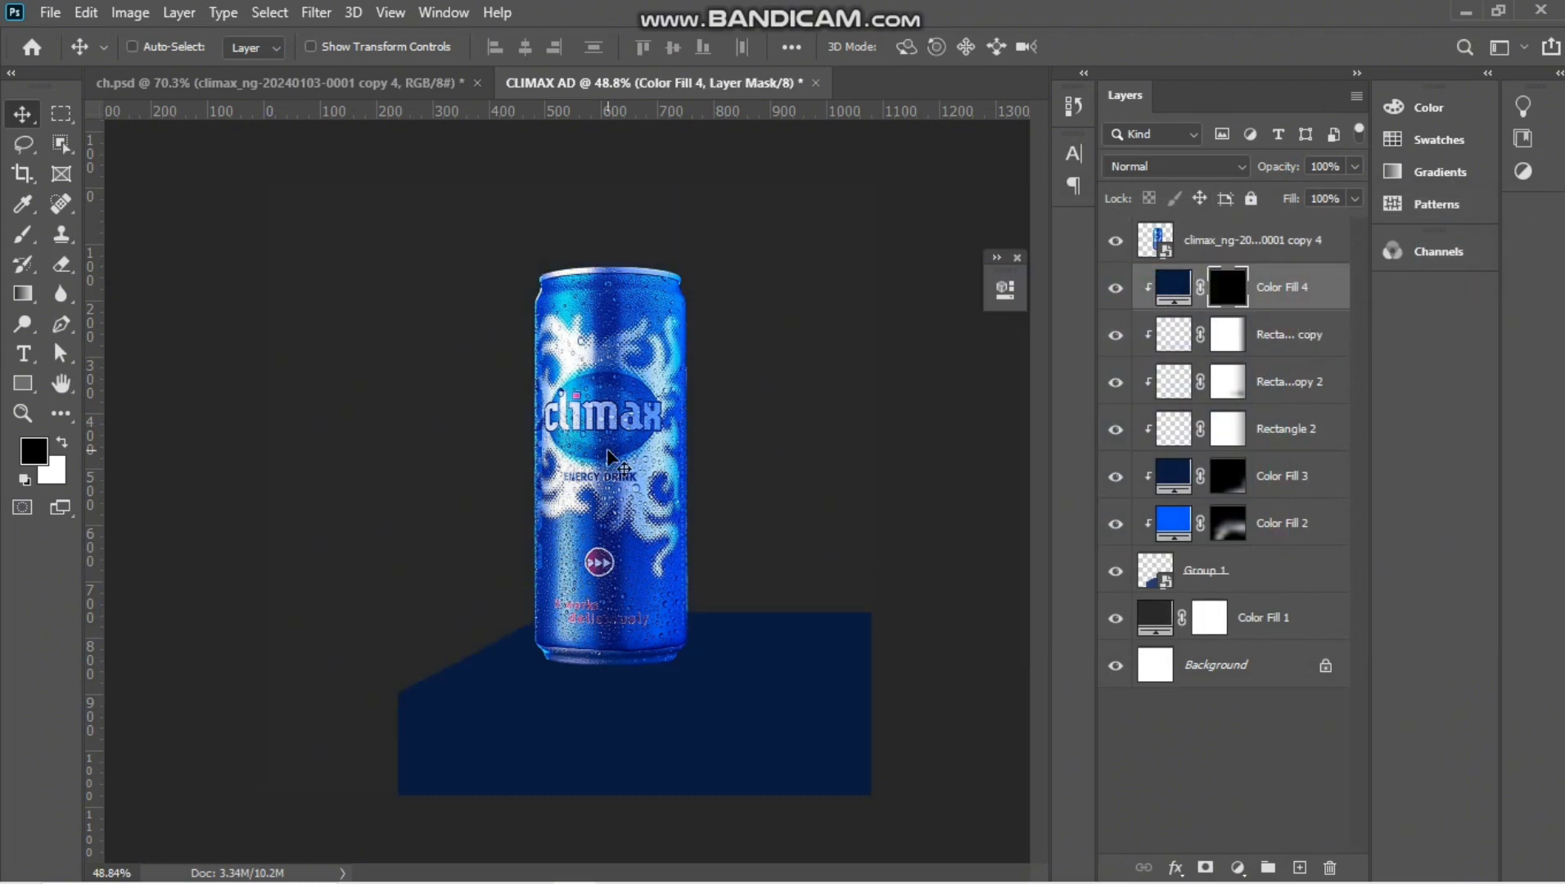
key(b)
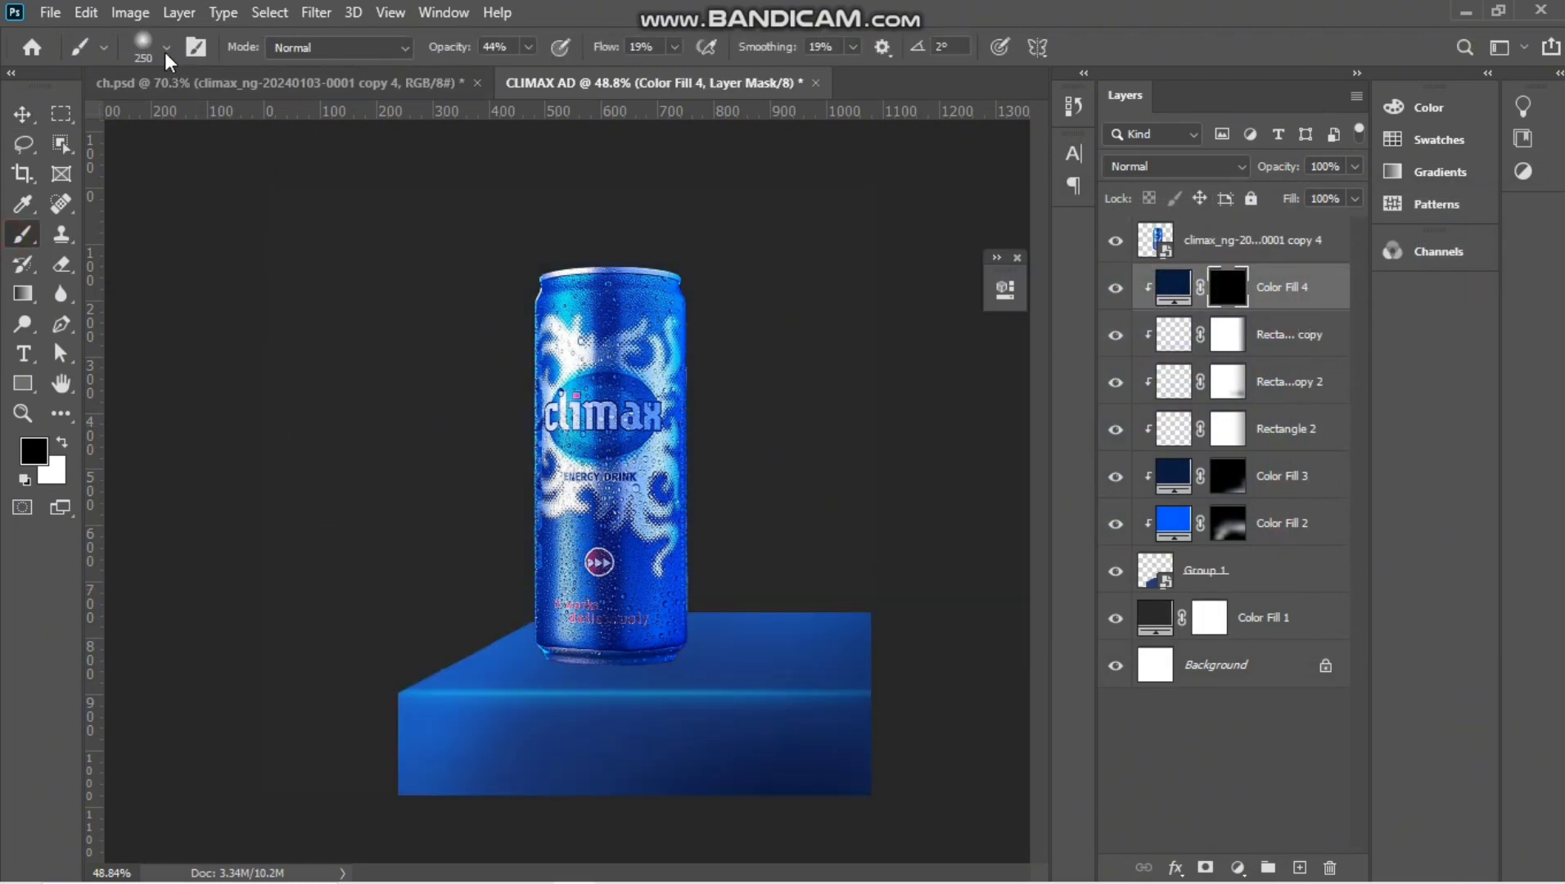
Flatten the soft round brush tip into a thin horizontal ellipse and set its size to 400 px.
click(167, 47)
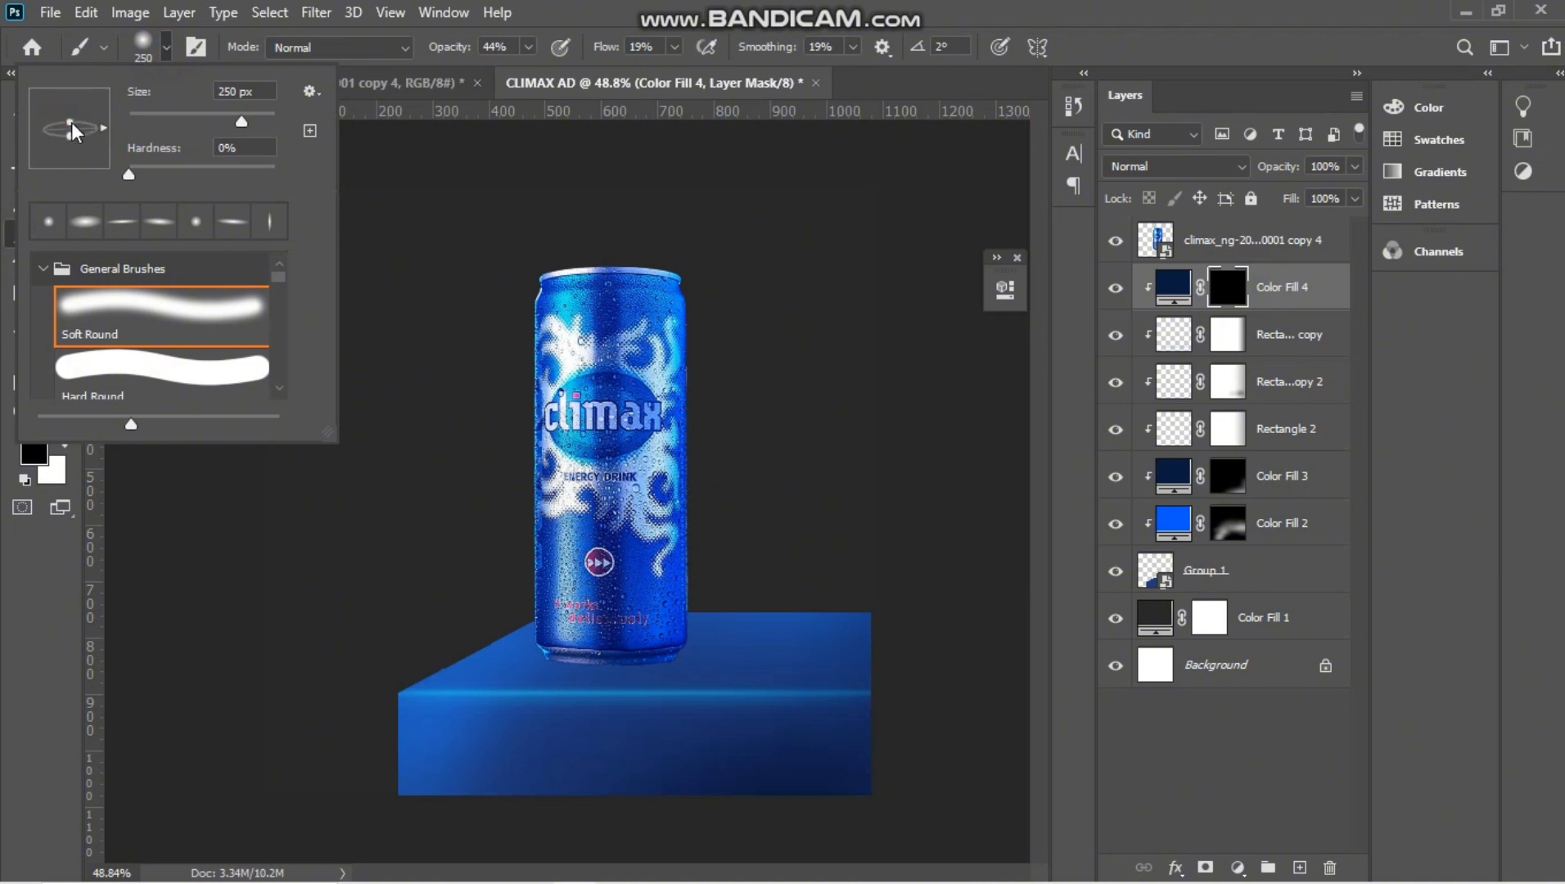
click(655, 4)
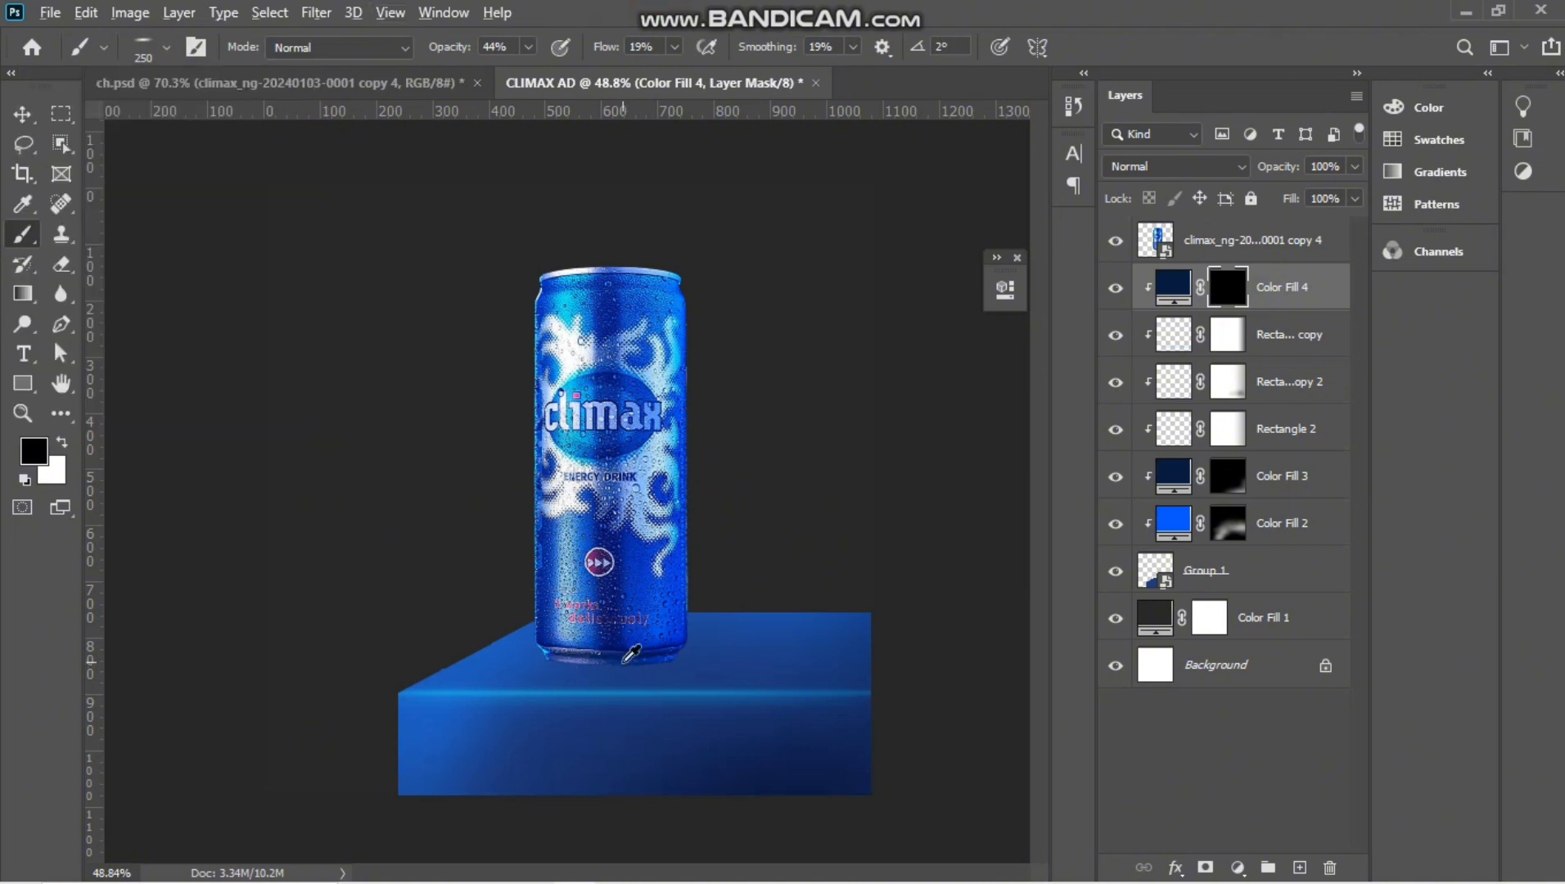
scroll(624, 661, up, 3)
key(])
key(])
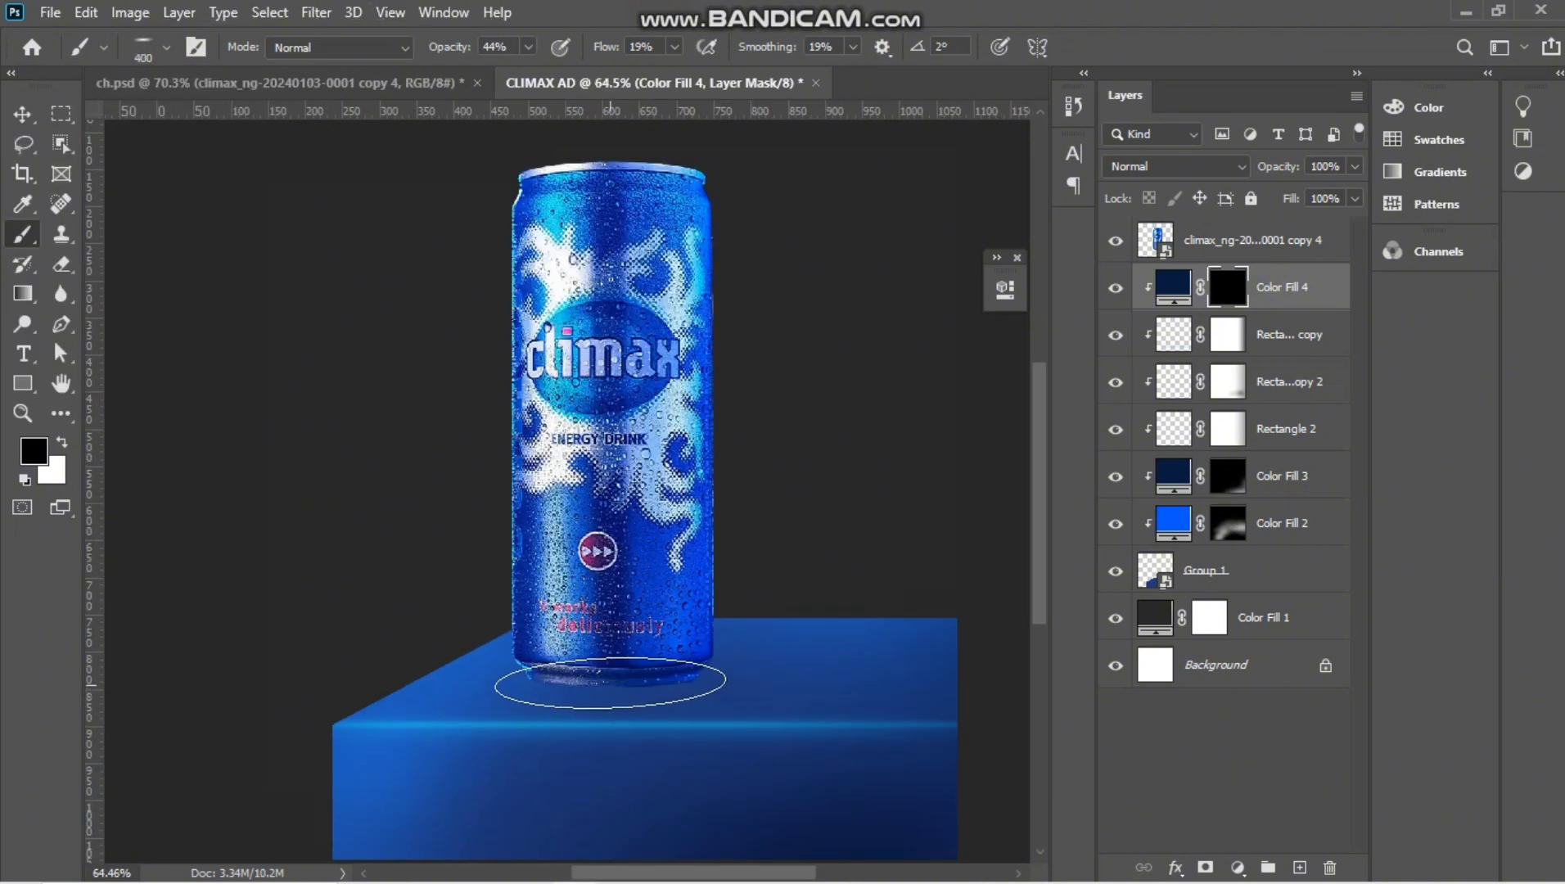
click(167, 47)
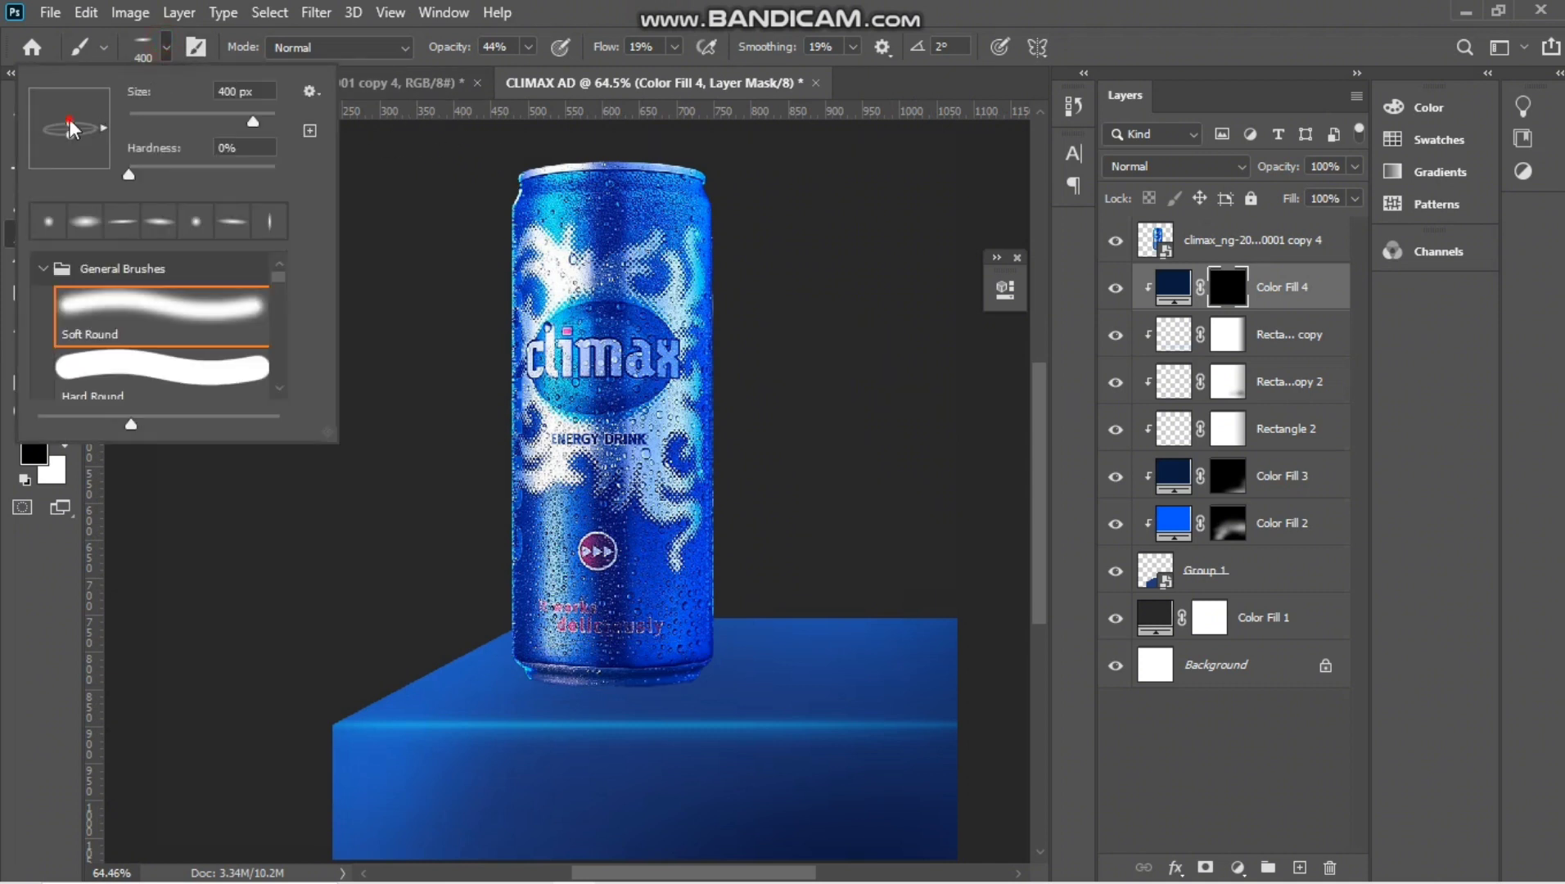
click(575, 677)
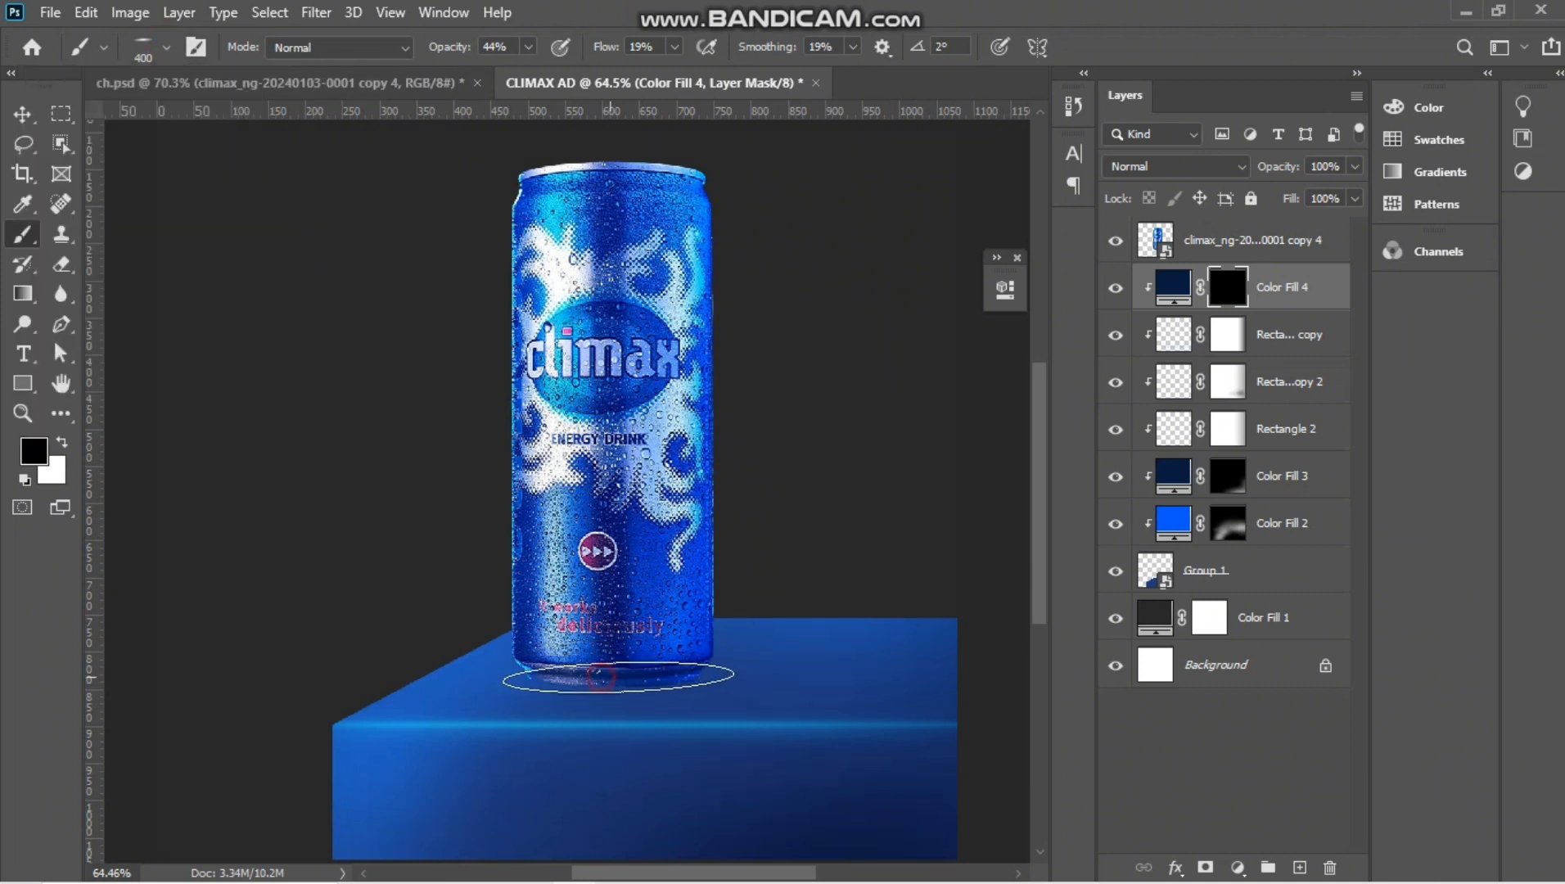
Paint white at 53% opacity on the Color Fill 4 mask to build a contact shadow under the can, reducing the brush to 125 px.
key(x)
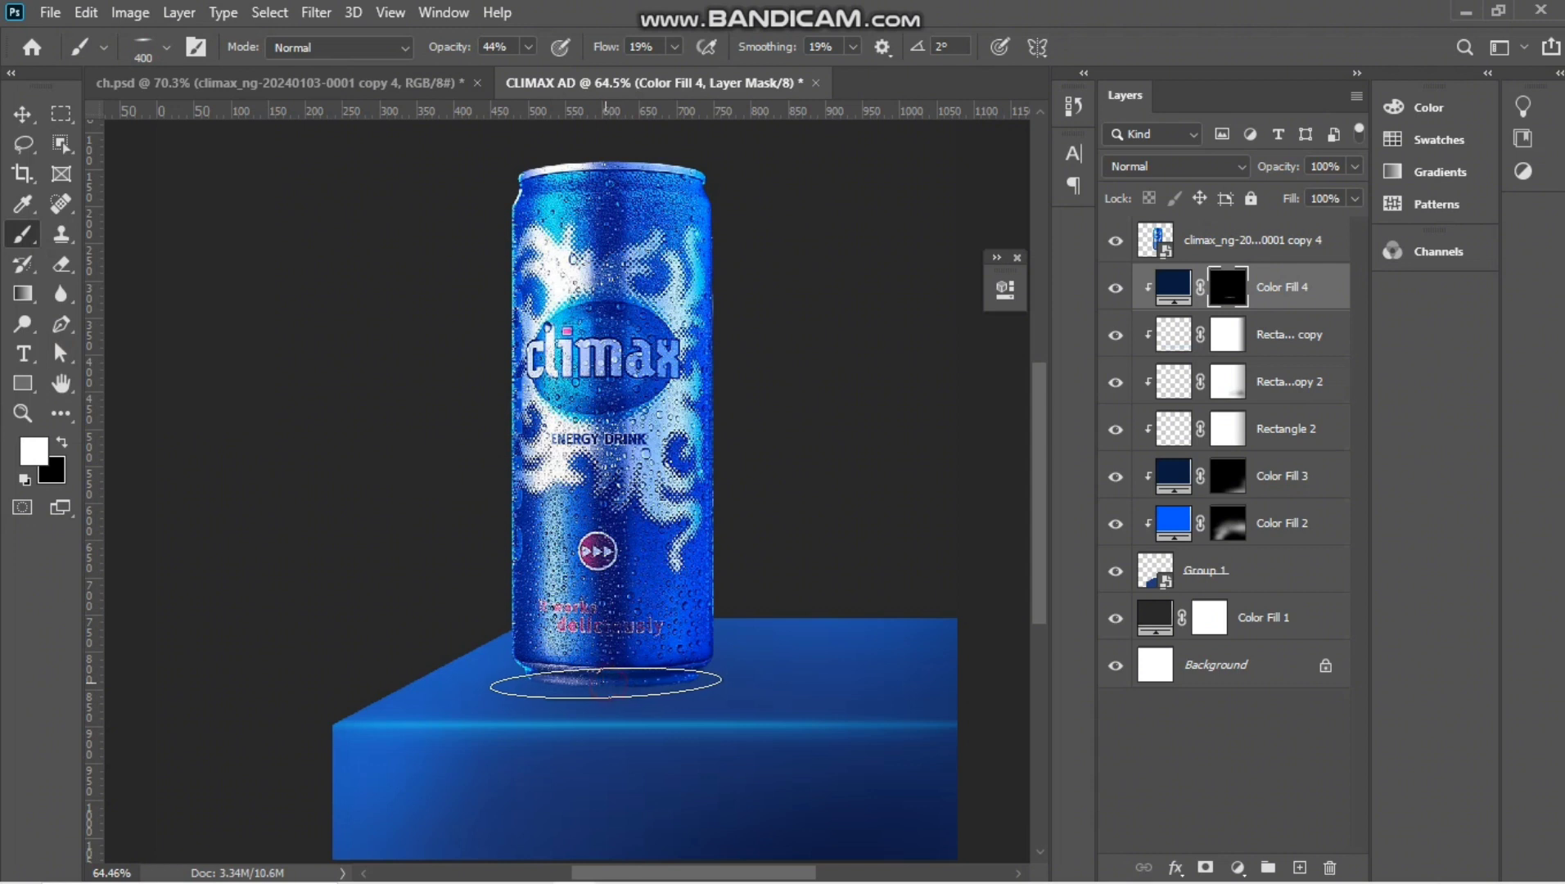
drag(463, 51, 466, 51)
click(606, 688)
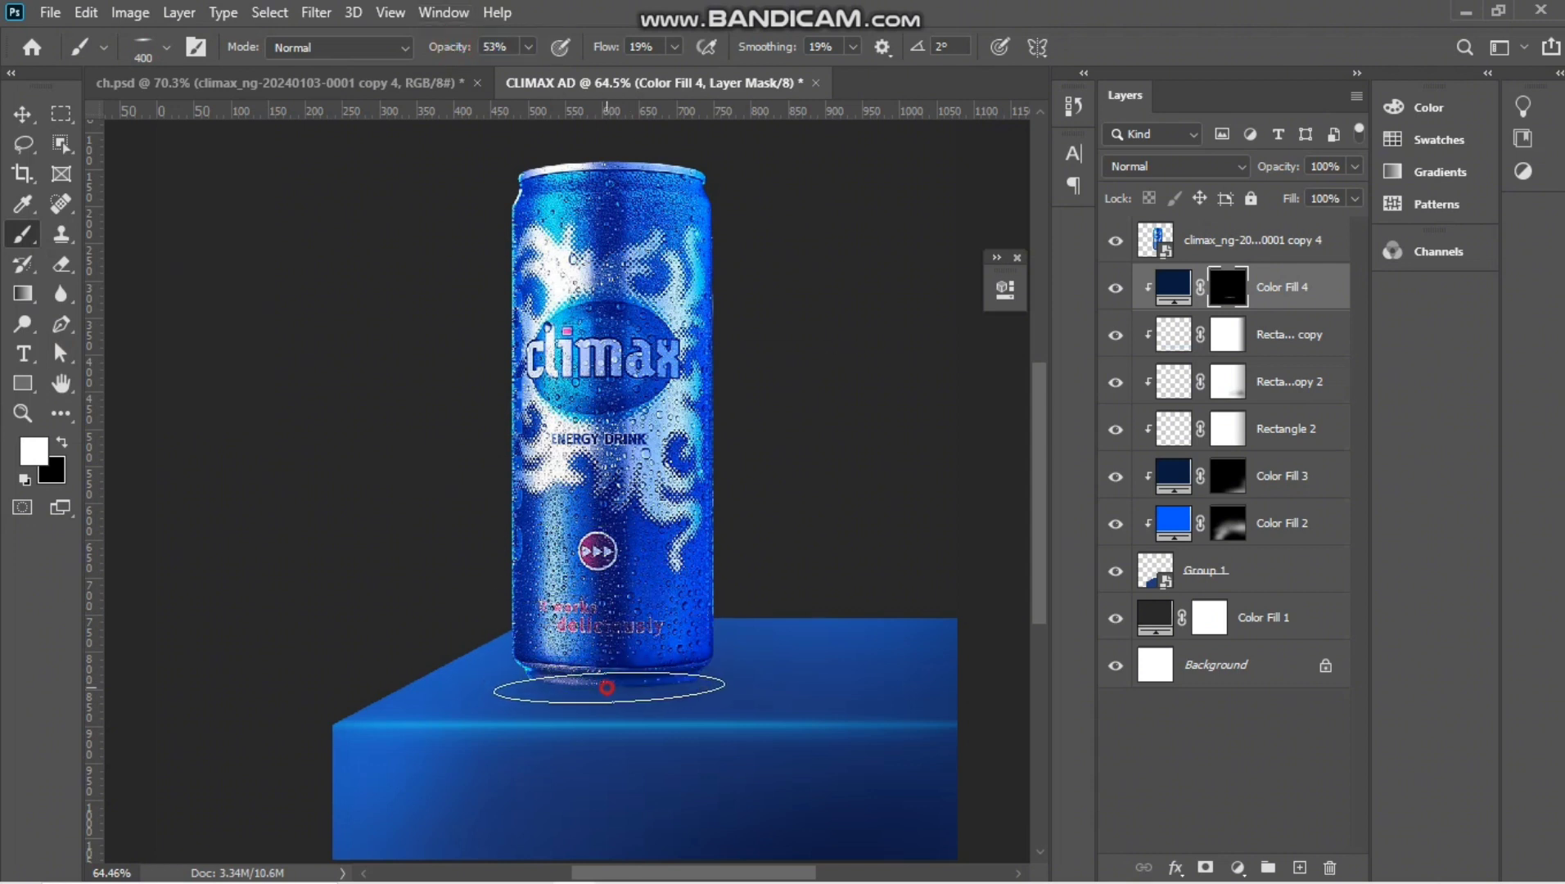
key(bracketleft)
key(bracketleft)
key(bracketleft)
key(bracketleft)
key(bracketleft)
key(bracketleft)
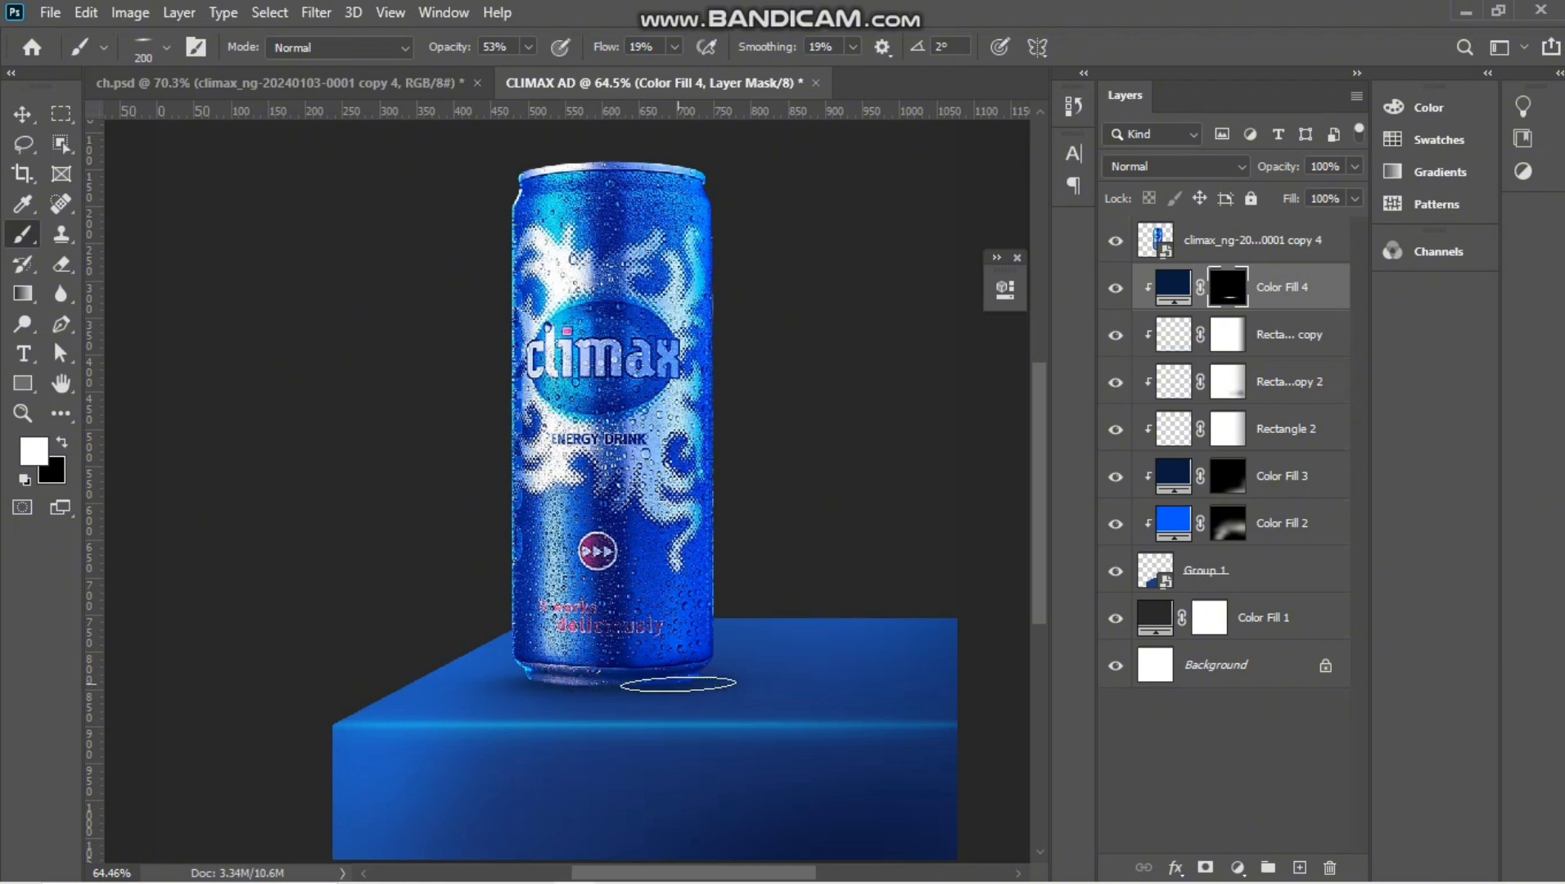
key(bracketleft)
key(bracketleft)
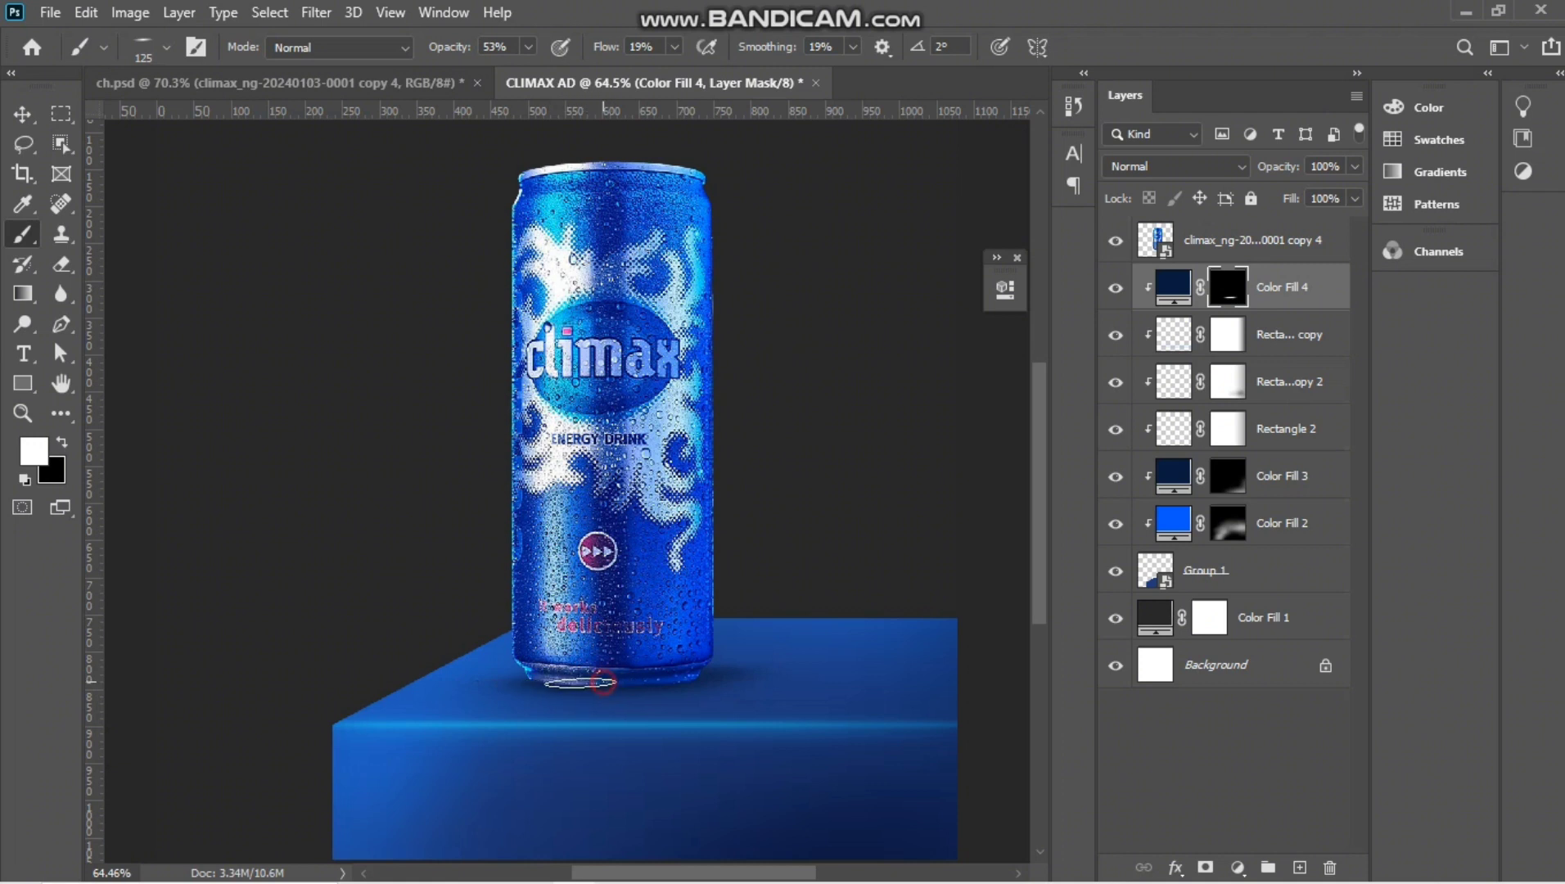
Paint a wider, softer shadow around the can's base on the Color Fill 4 mask with a large flat brush at 24% opacity.
scroll(620, 681, down, 3)
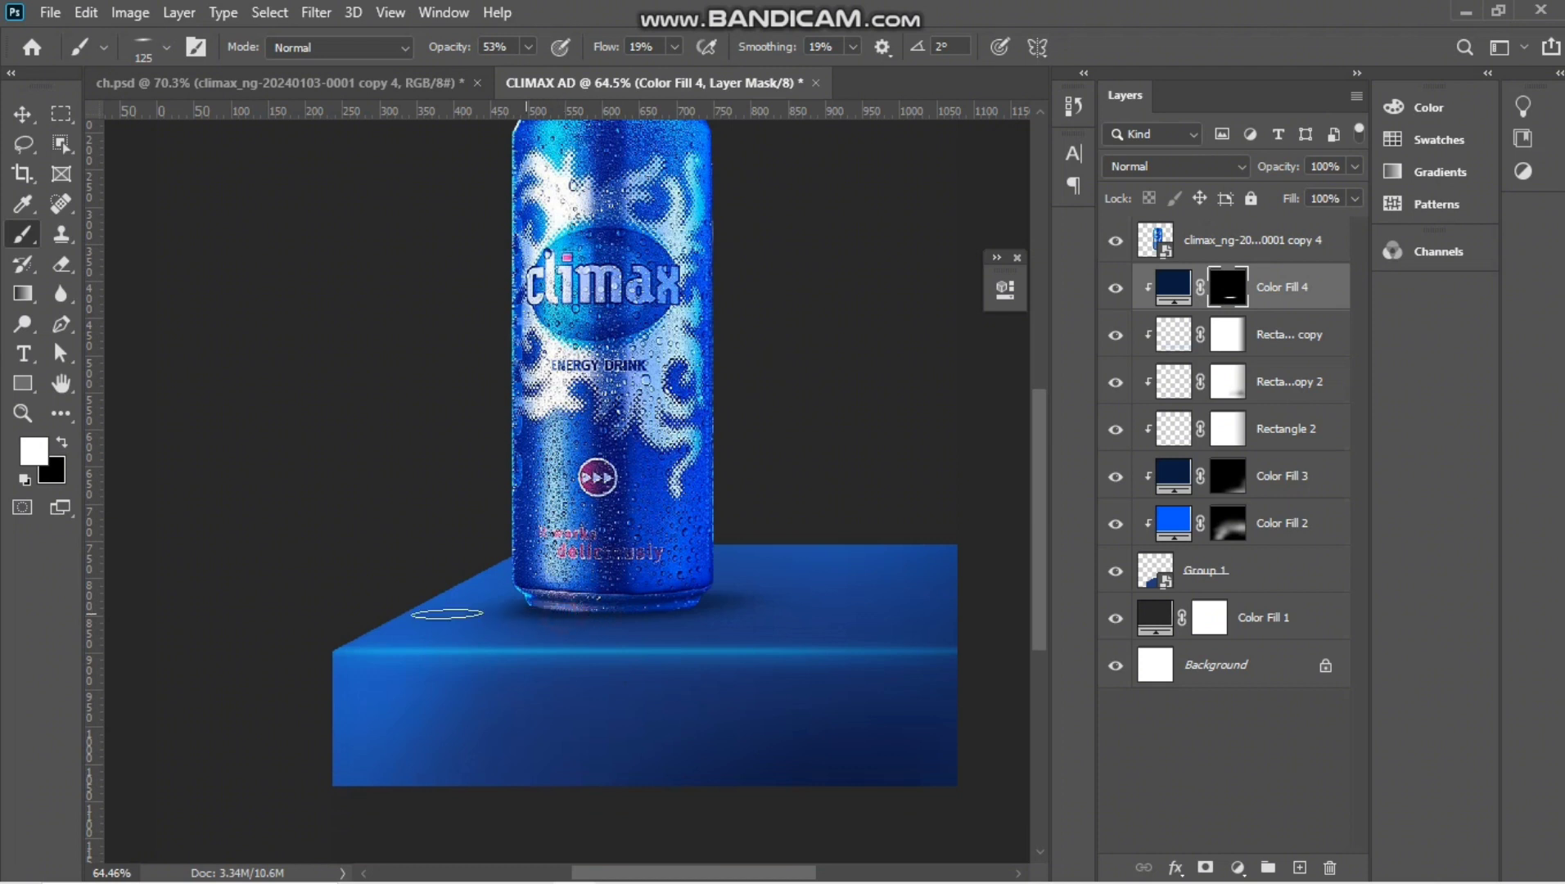
key(bracketright)
key(bracketright)
key(bracketright)
key(bracketright)
key(bracketright)
key(bracketright)
key(bracketright)
key(bracketright)
key(bracketright)
key(bracketright)
key(bracketright)
key(bracketright)
key(bracketright)
key(bracketright)
key(bracketright)
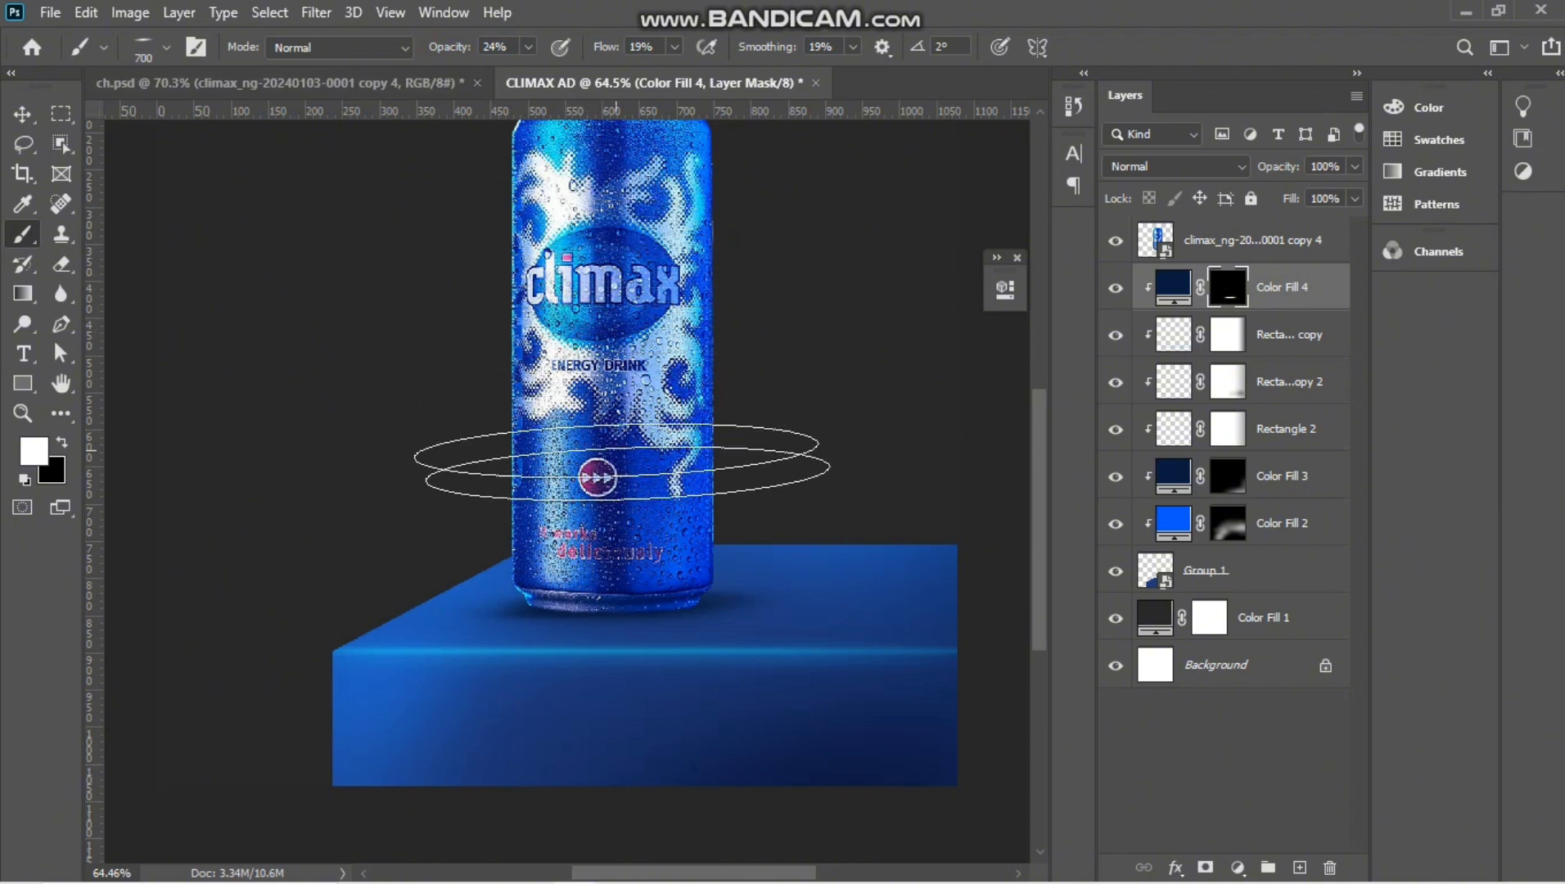
key(bracketleft)
key(bracketleft)
key(bracketleft)
key(bracketright)
key(bracketright)
mouse_move(646, 627)
mouse_down()
mouse_move(573, 635)
mouse_move(587, 611)
mouse_move(555, 609)
mouse_move(478, 629)
mouse_up()
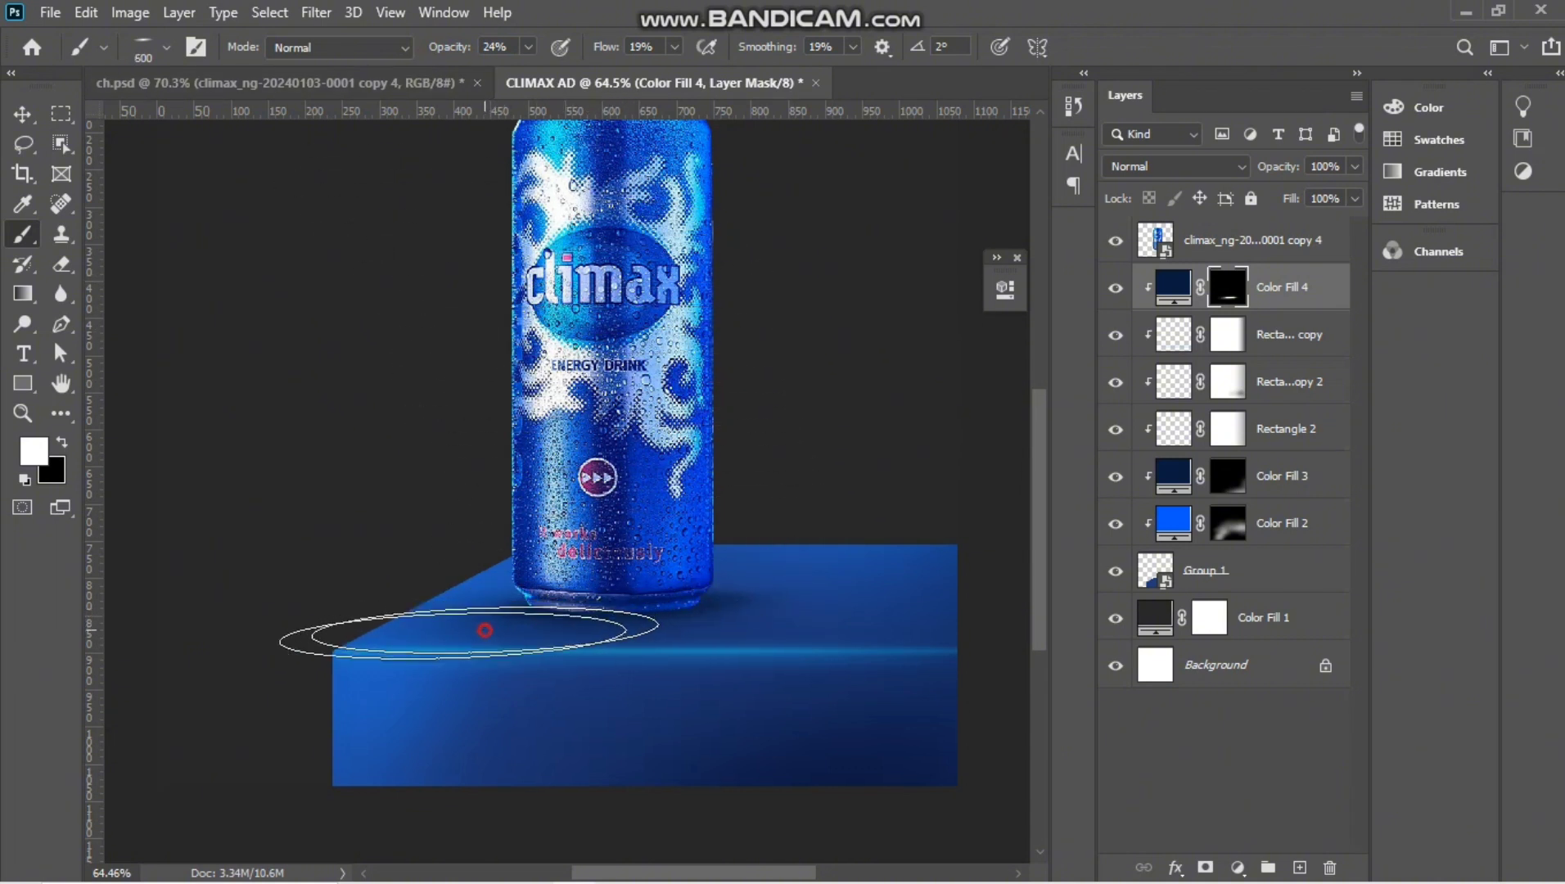
key(bracketleft)
key(bracketright)
mouse_move(744, 608)
mouse_down()
mouse_move(454, 608)
mouse_move(532, 620)
mouse_move(541, 601)
mouse_move(527, 604)
mouse_up()
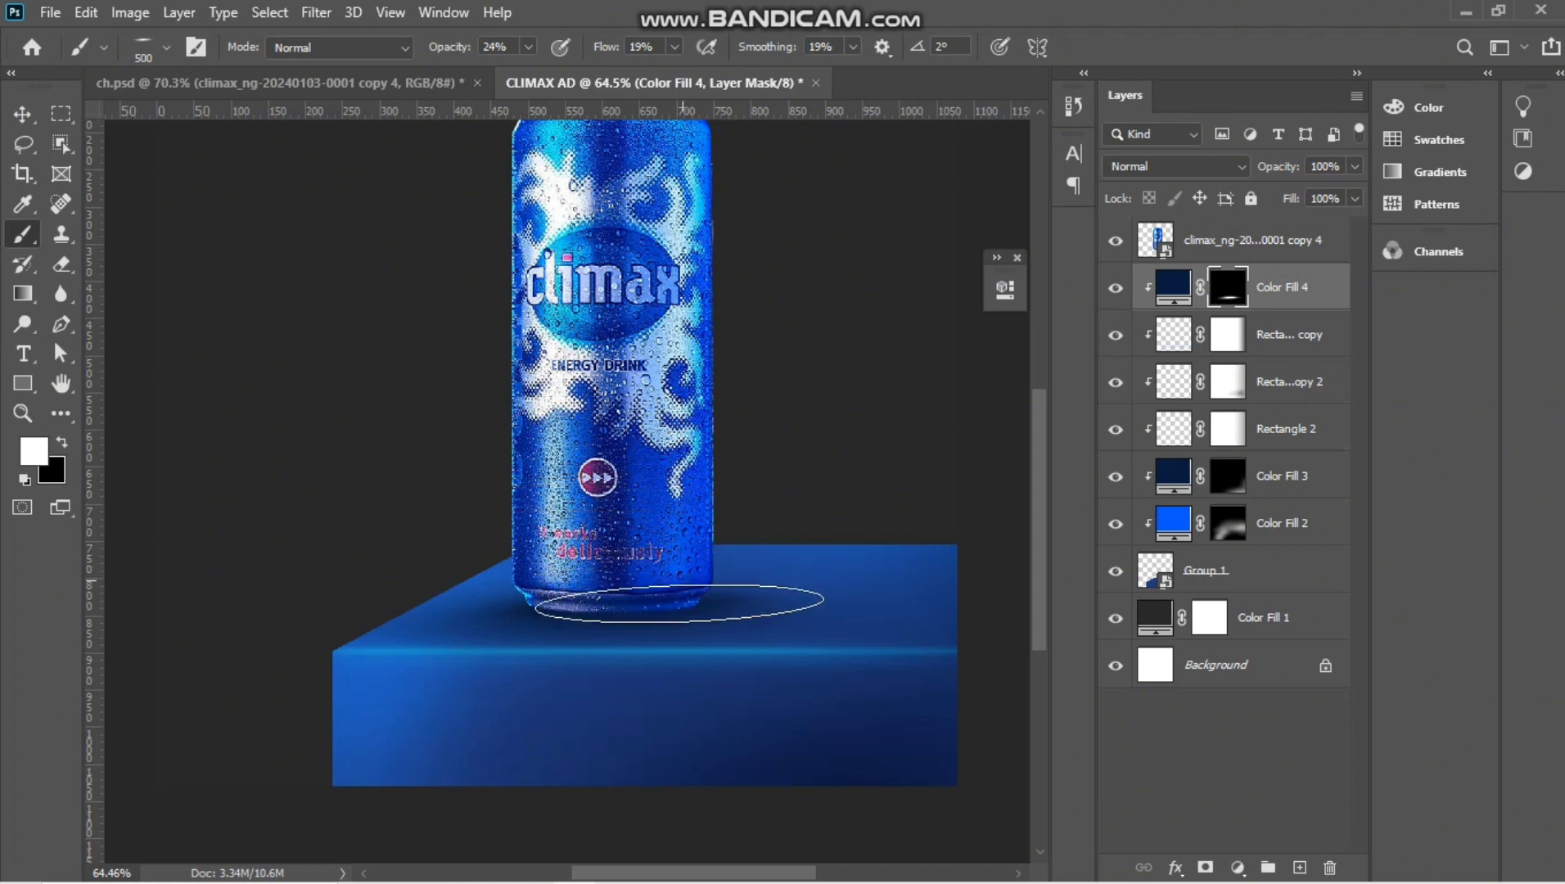
key(bracketleft)
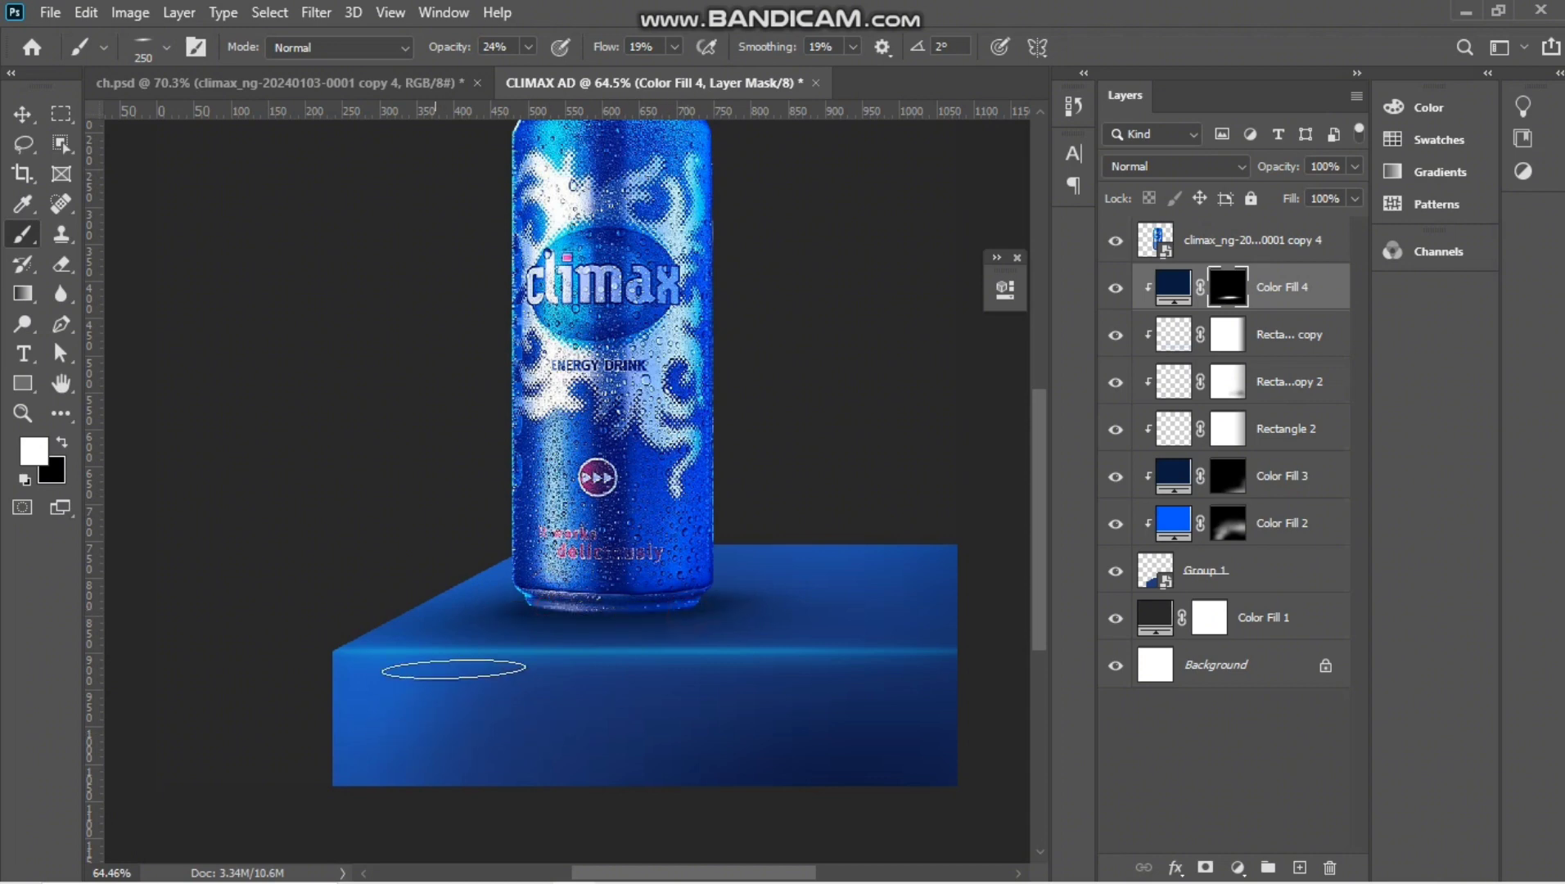
Add an Exposure adjustment layer clipped to the can layer and lower its exposure to -2.28.
alt+scroll(753, 655, down, 3)
alt+scroll(563, 482, up, 1)
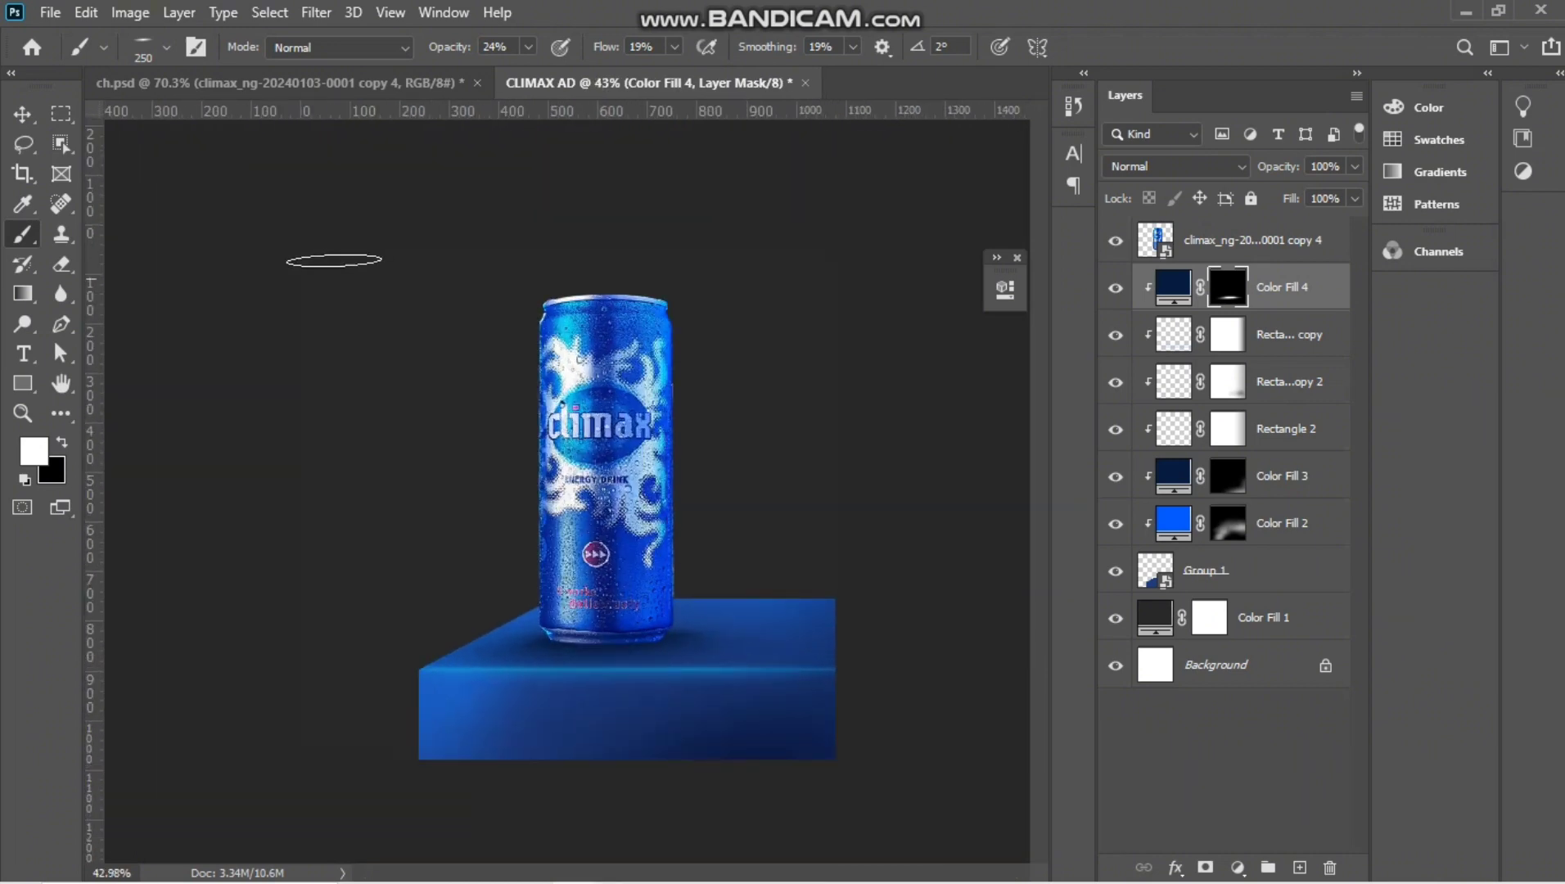
click(18, 116)
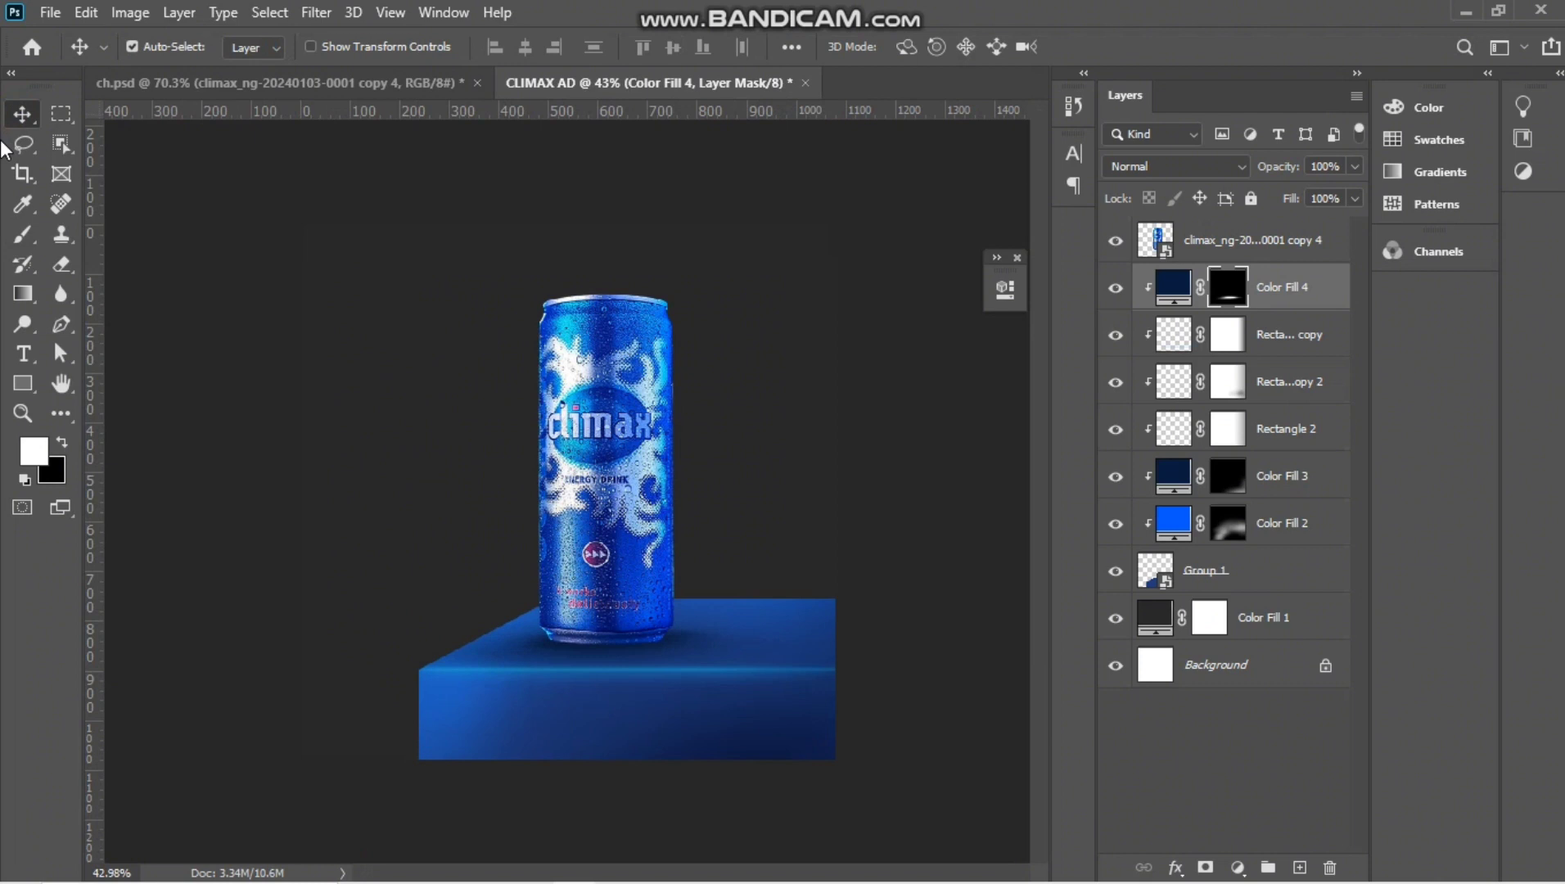
click(1232, 239)
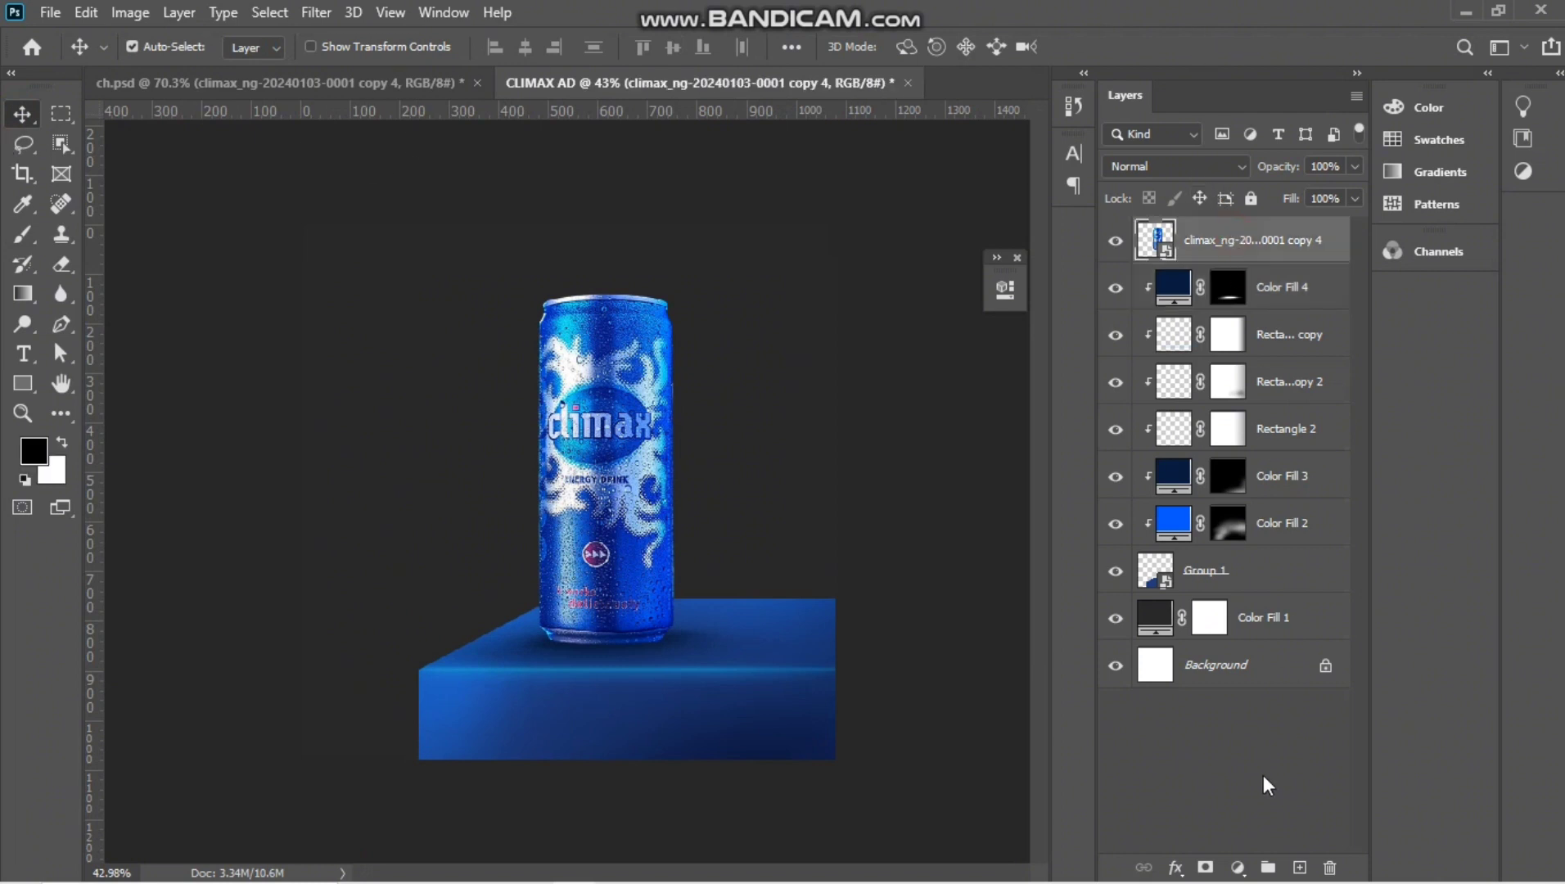
click(1239, 869)
click(1250, 596)
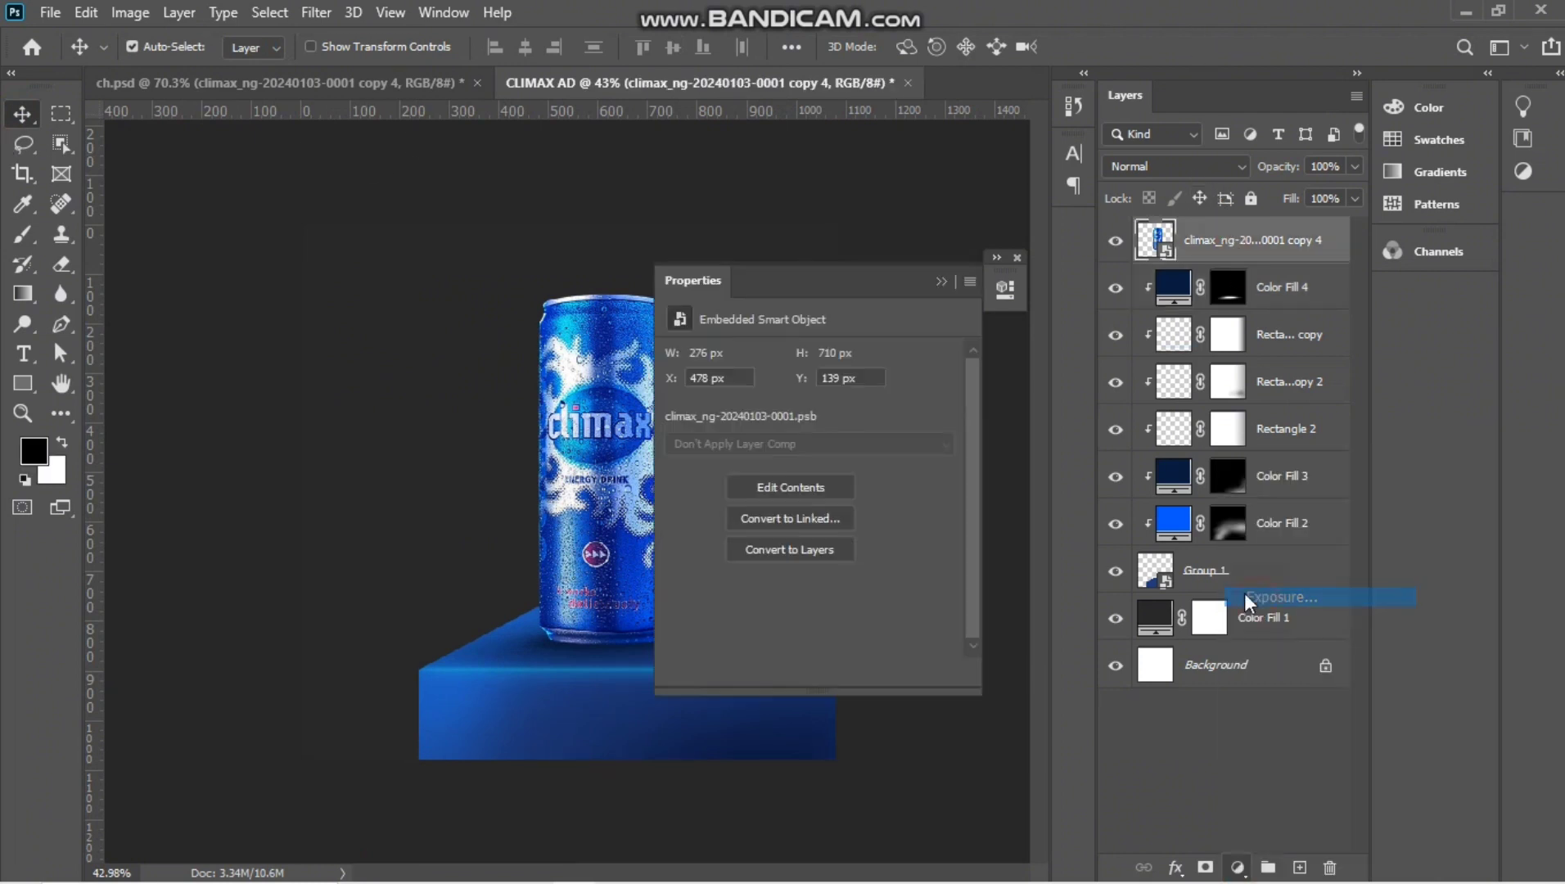
click(806, 669)
drag(807, 404, 760, 405)
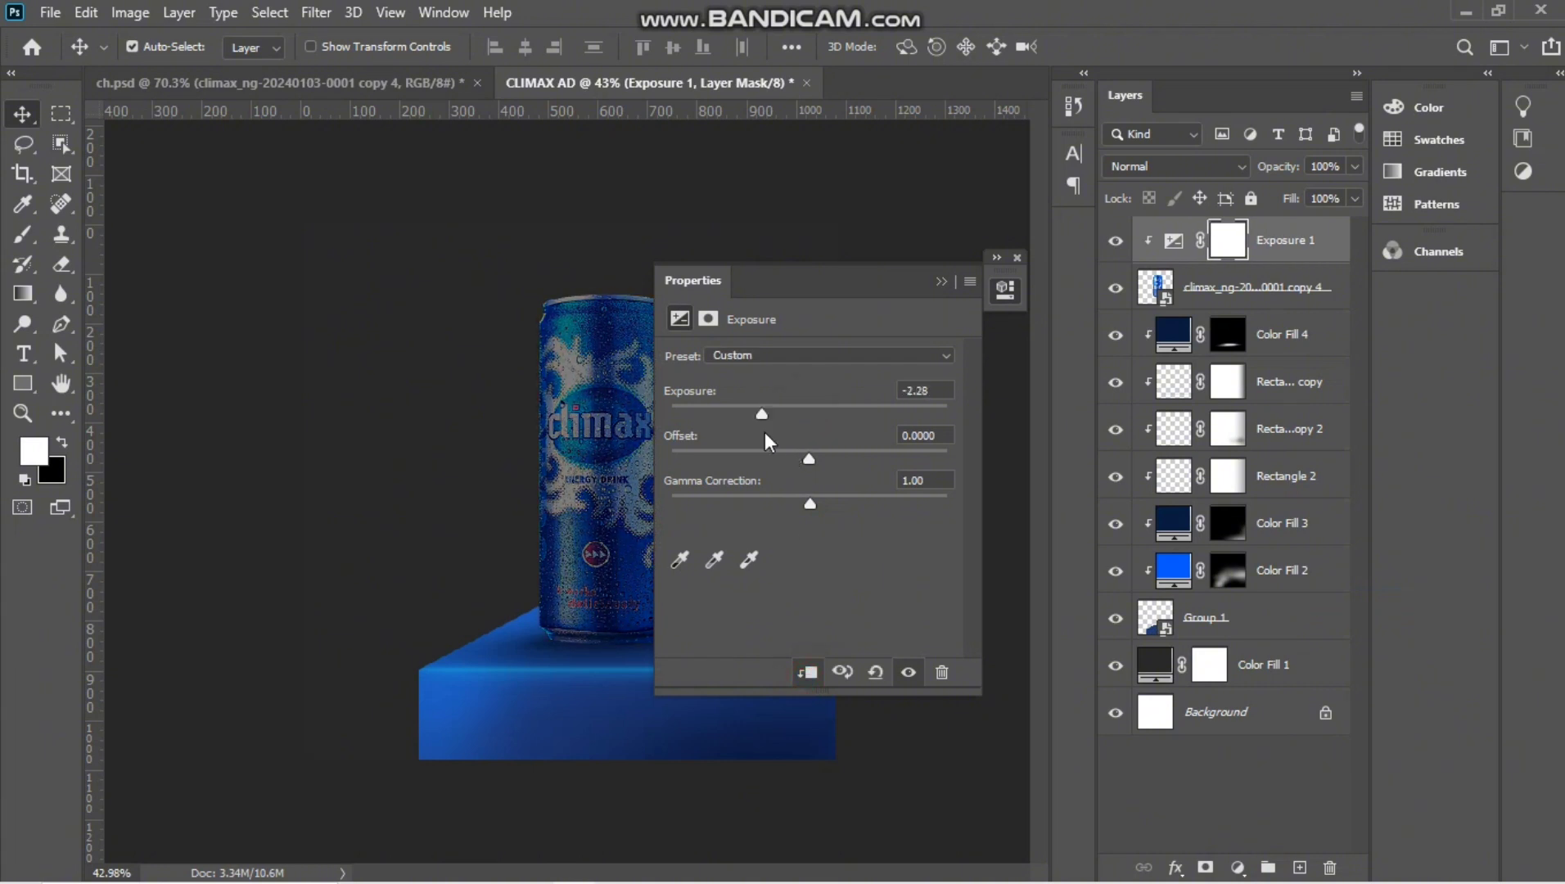
click(946, 284)
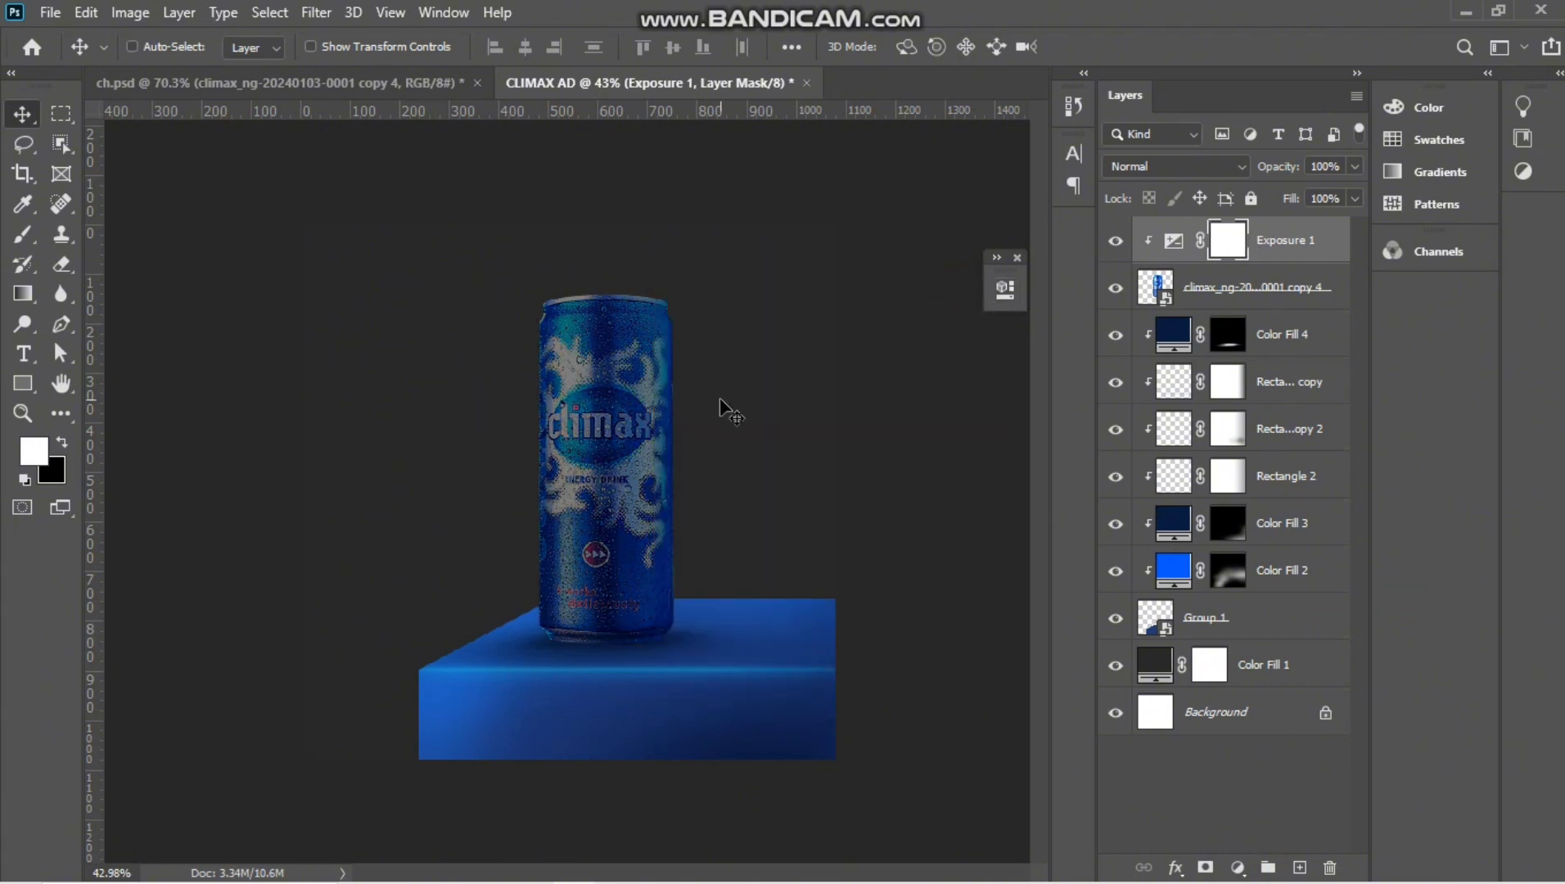
Invert the Exposure 1 mask to black and paint white along the can's bottom rim to darken it.
key(ctrl+i)
click(24, 245)
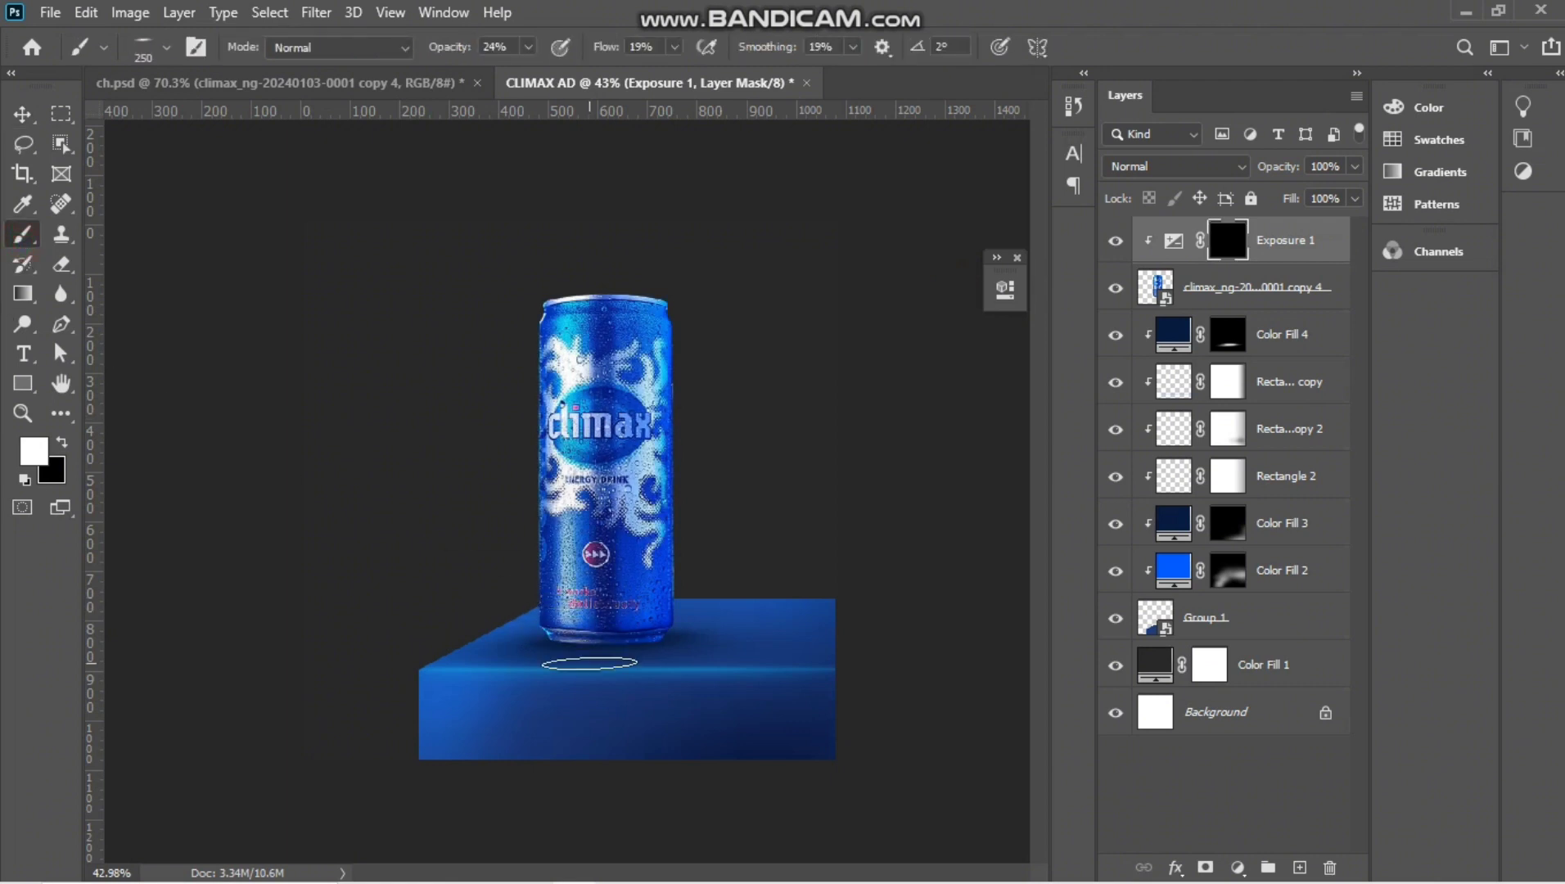
scroll(566, 515, up, 2)
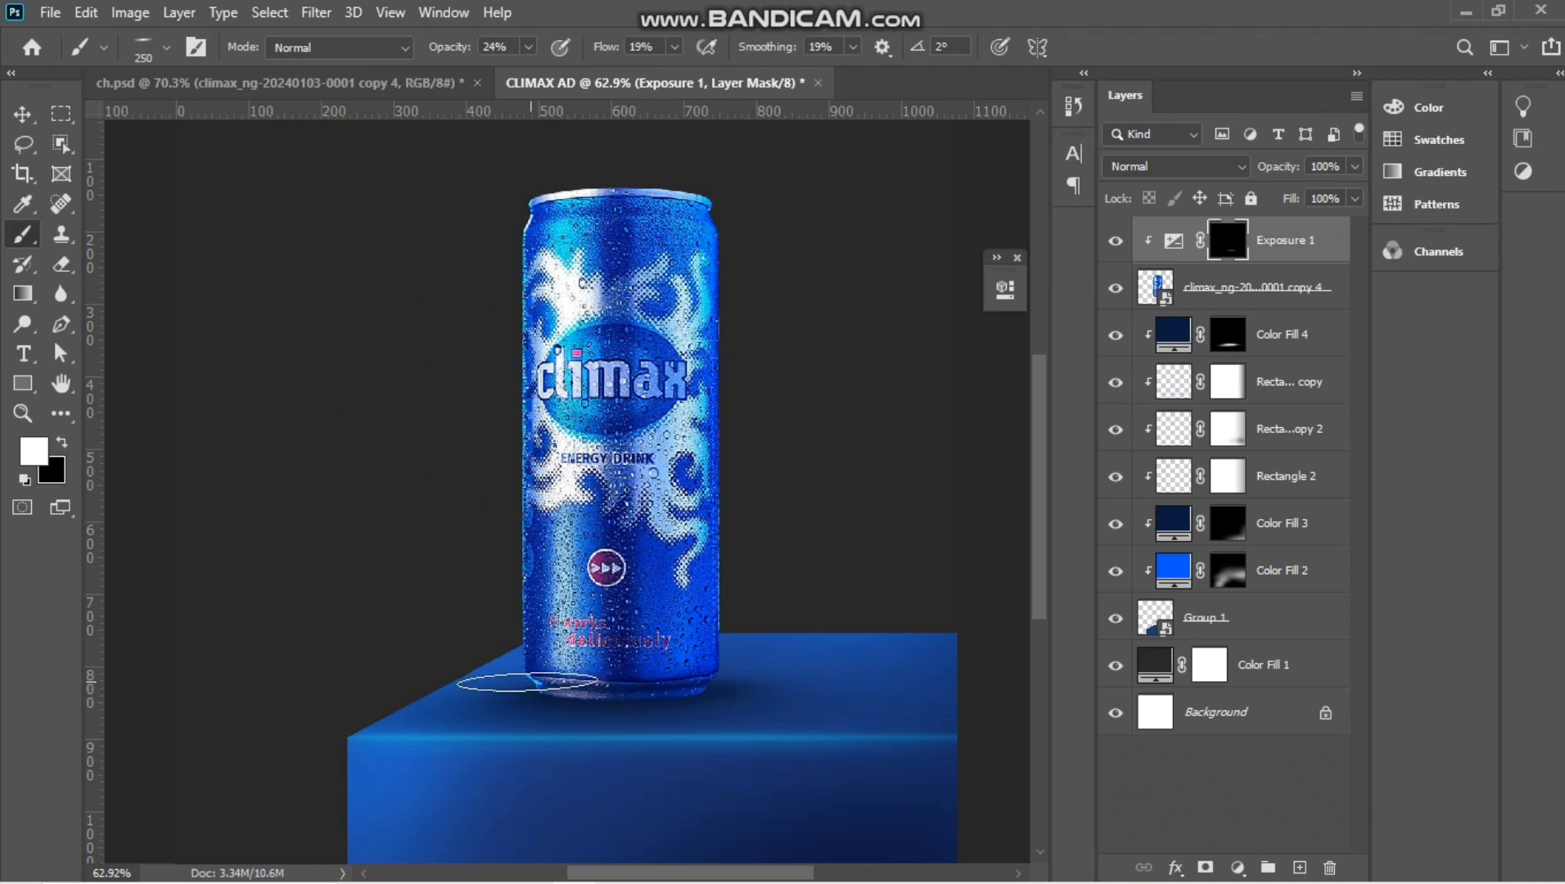
mouse_move(434, 664)
mouse_down()
mouse_move(499, 690)
mouse_move(740, 683)
mouse_move(518, 684)
mouse_move(560, 699)
mouse_move(722, 691)
mouse_move(735, 650)
mouse_move(612, 687)
mouse_up()
Restore the flattened brush tip to a full circle and reduce its size to 90 px.
click(166, 49)
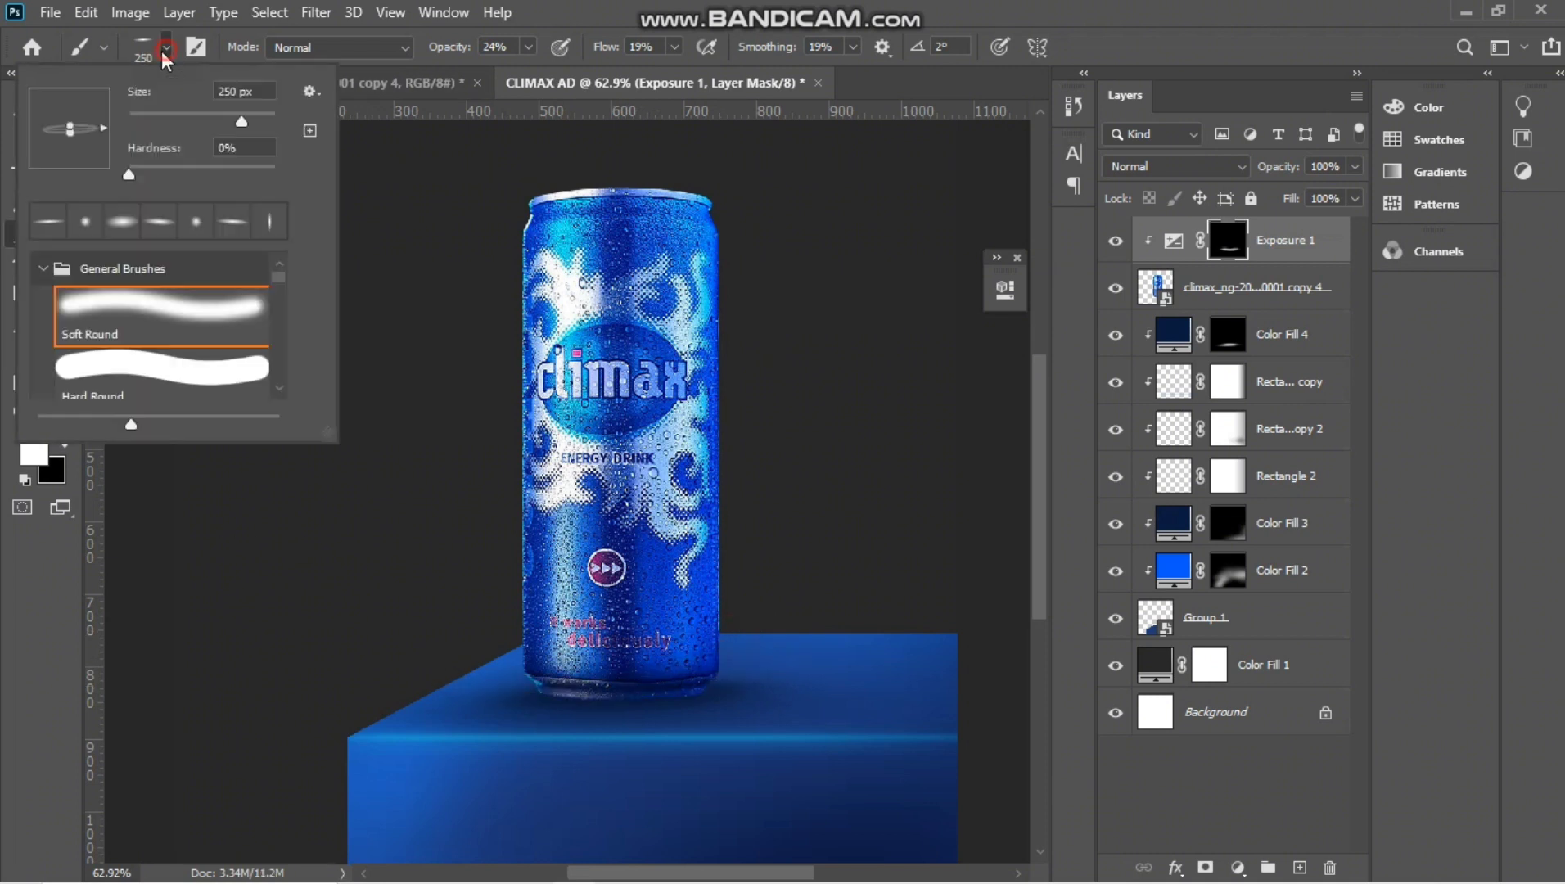
click(702, 2)
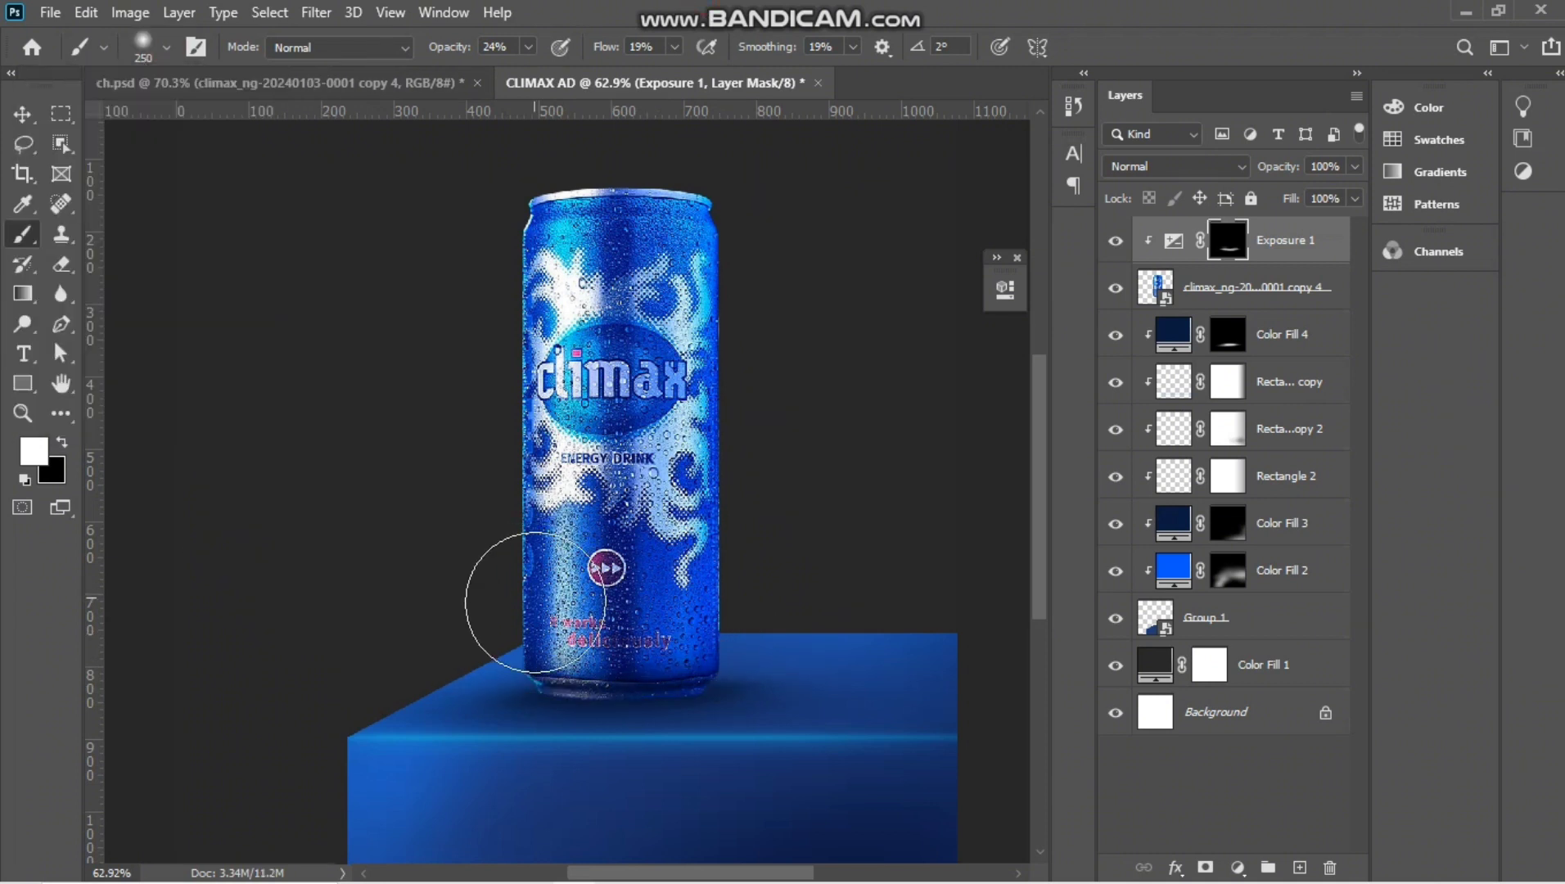
key(bracketleft)
key(bracketleft)
key(bracketleft)
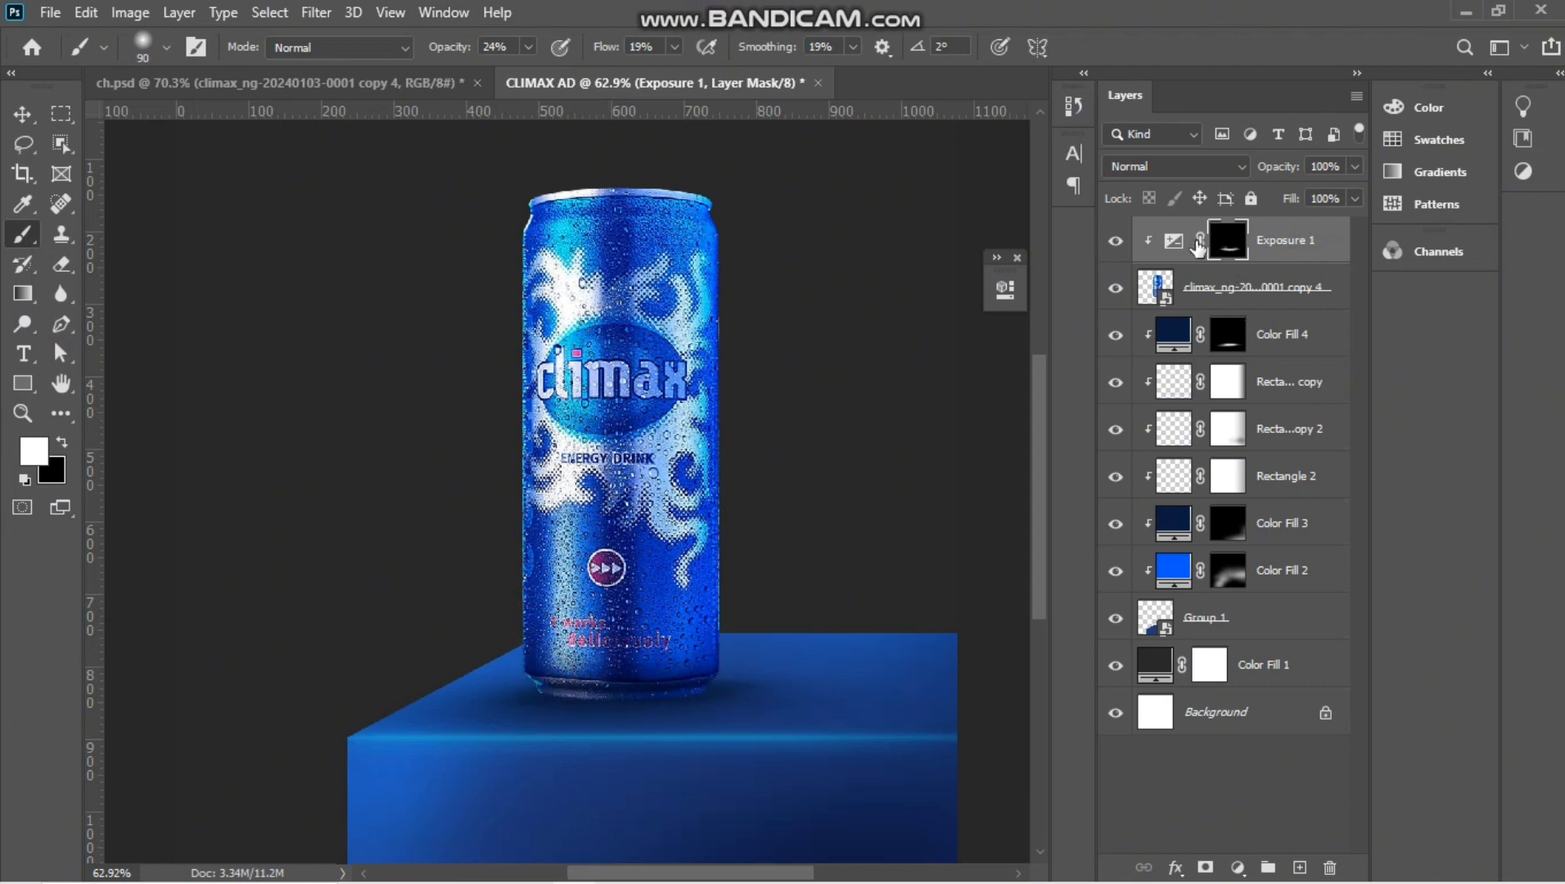
Lower the exposure value of the Exposure 1 adjustment to -4.67.
double_click(1167, 241)
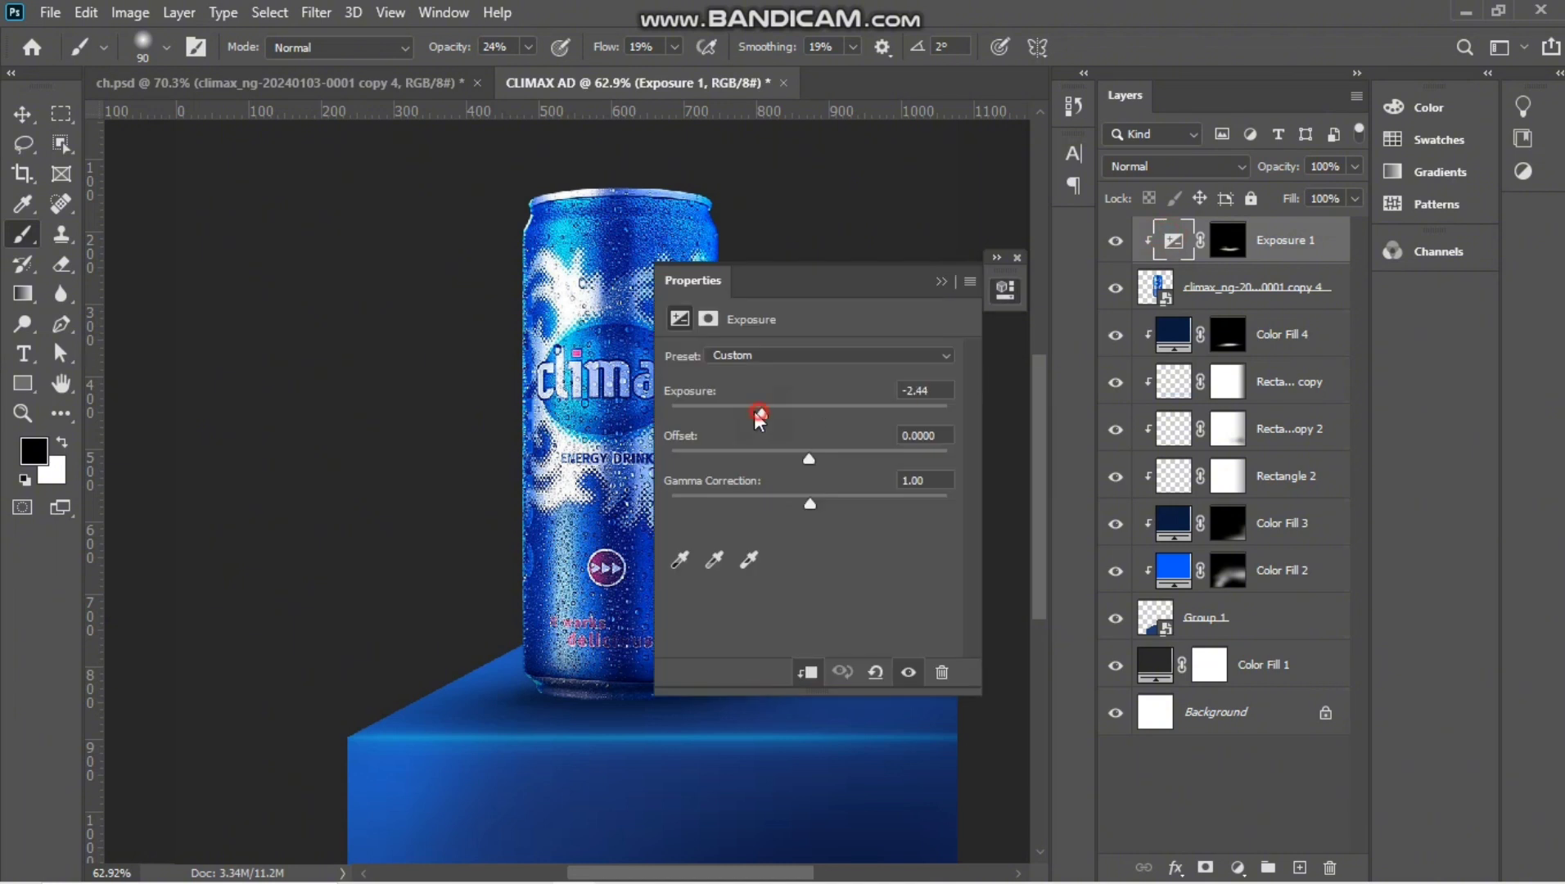
drag(749, 410, 723, 413)
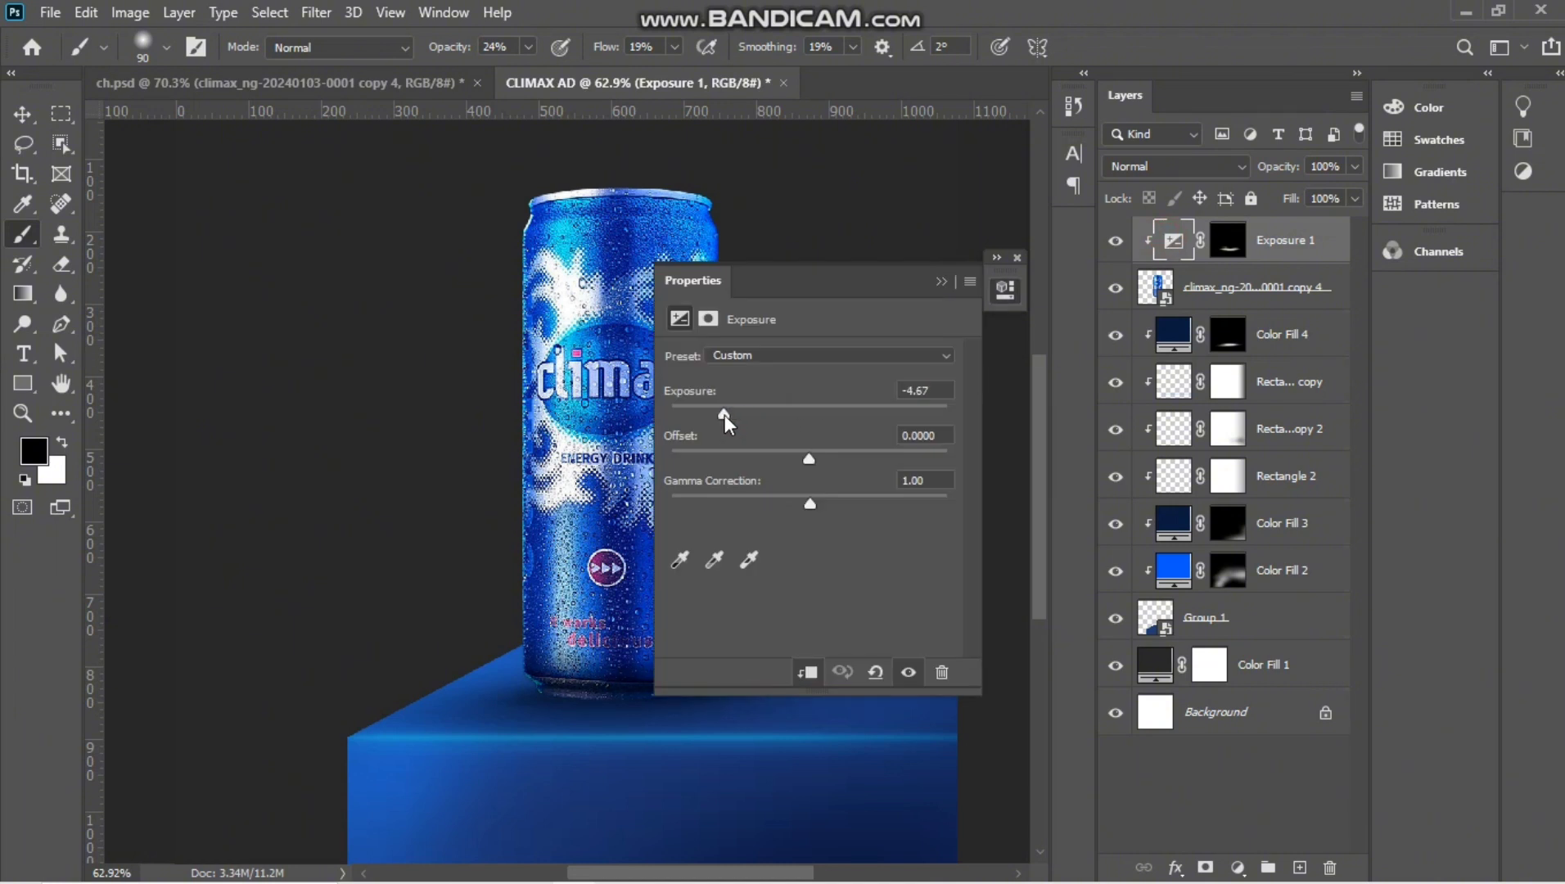
click(941, 281)
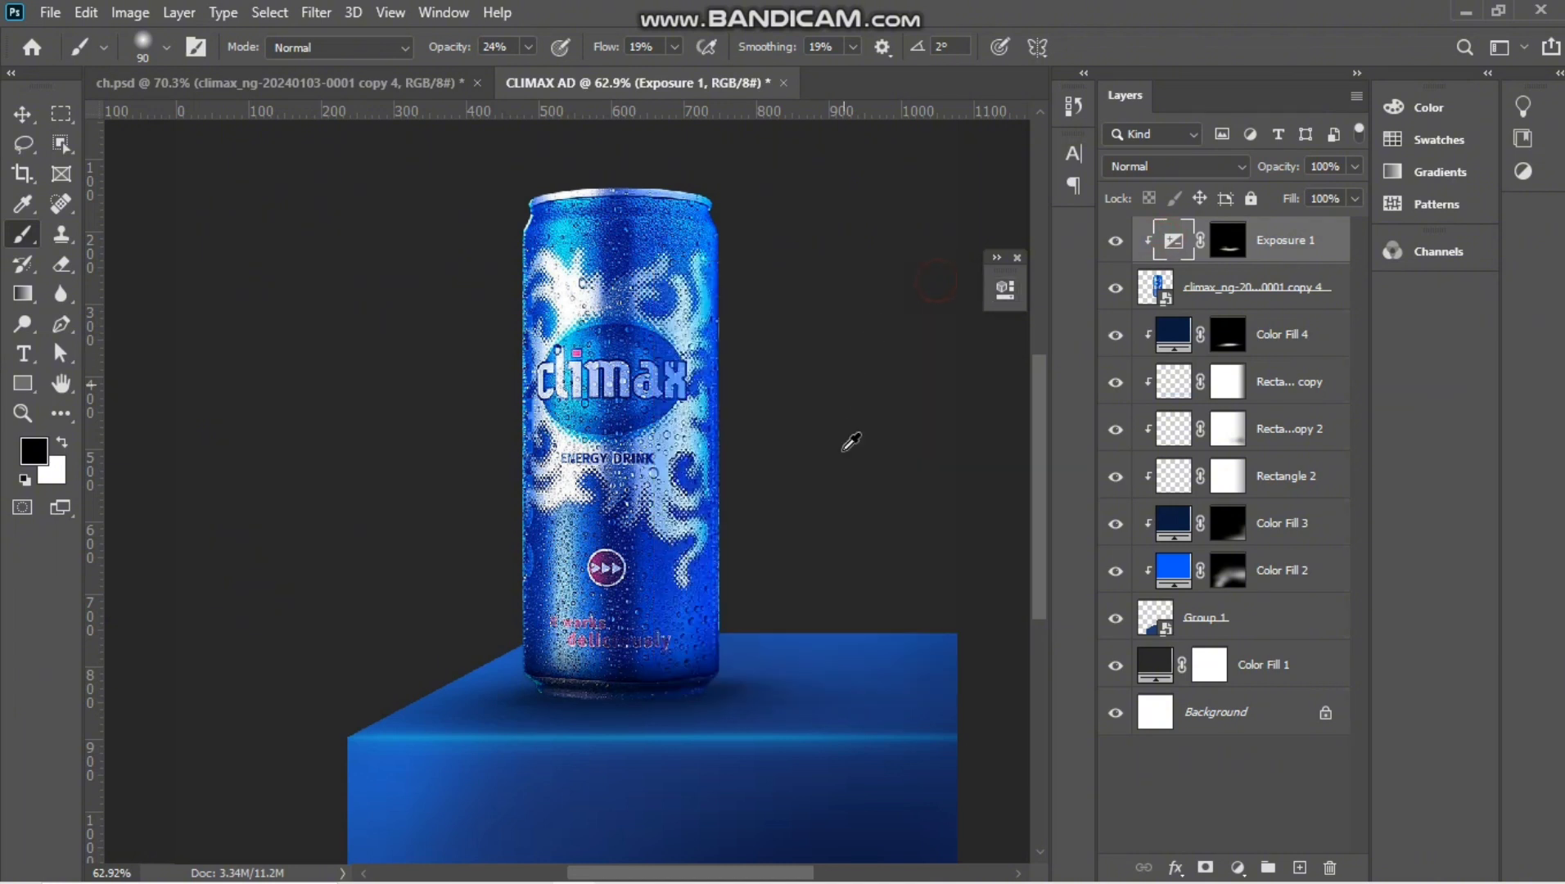
Recolor the Color Fill 1 background to a dark navy, sampling the platform's blue and then shifting it to a darker, less saturated shade.
scroll(849, 443, down, 3)
scroll(669, 681, up, 2)
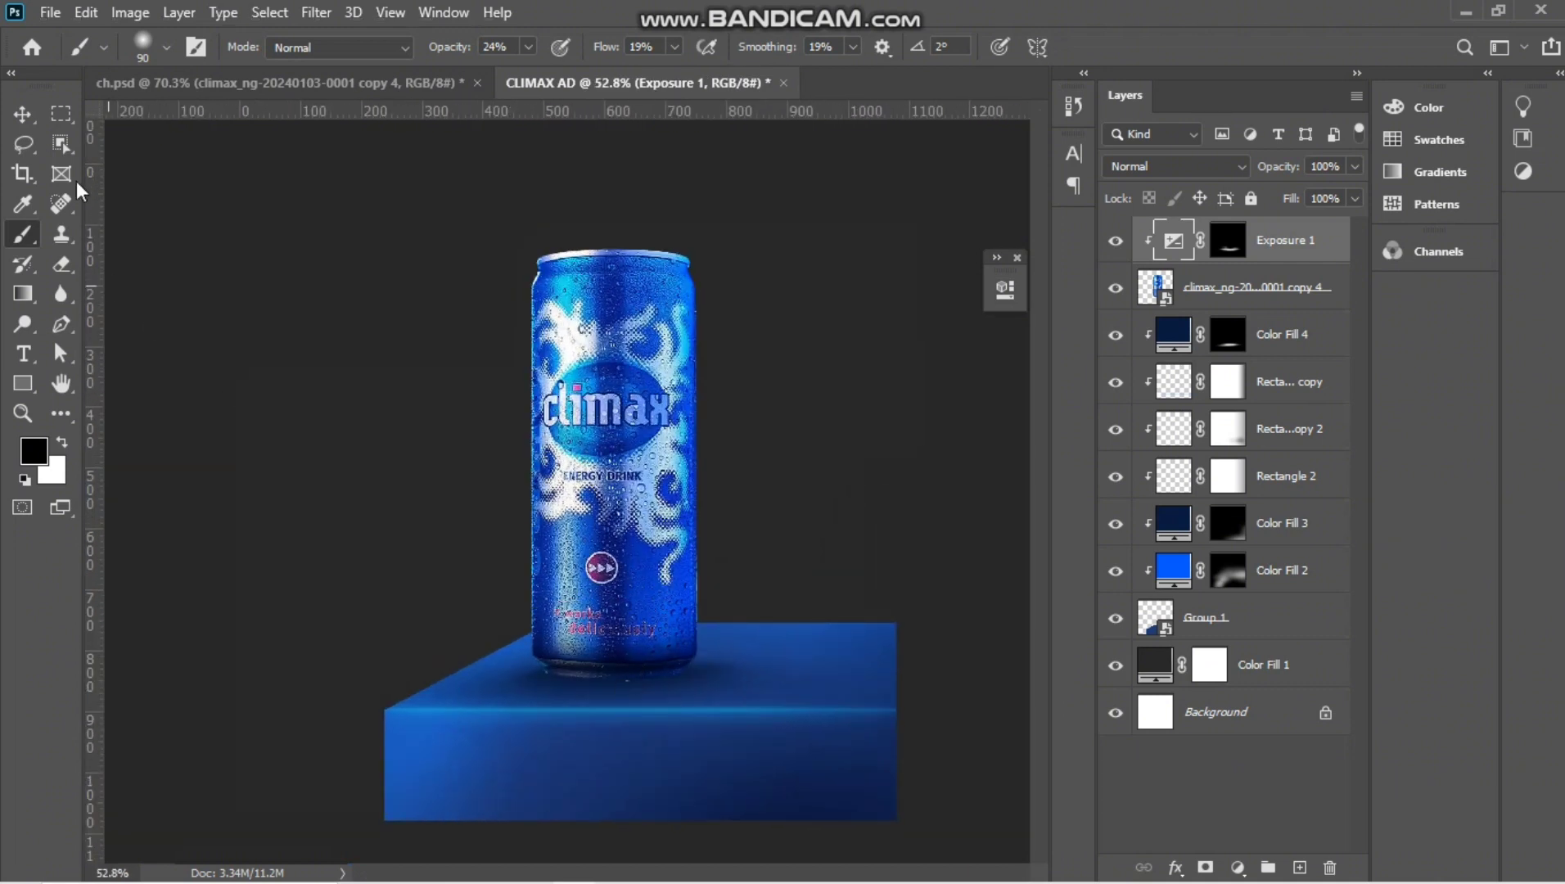
click(24, 119)
click(510, 447)
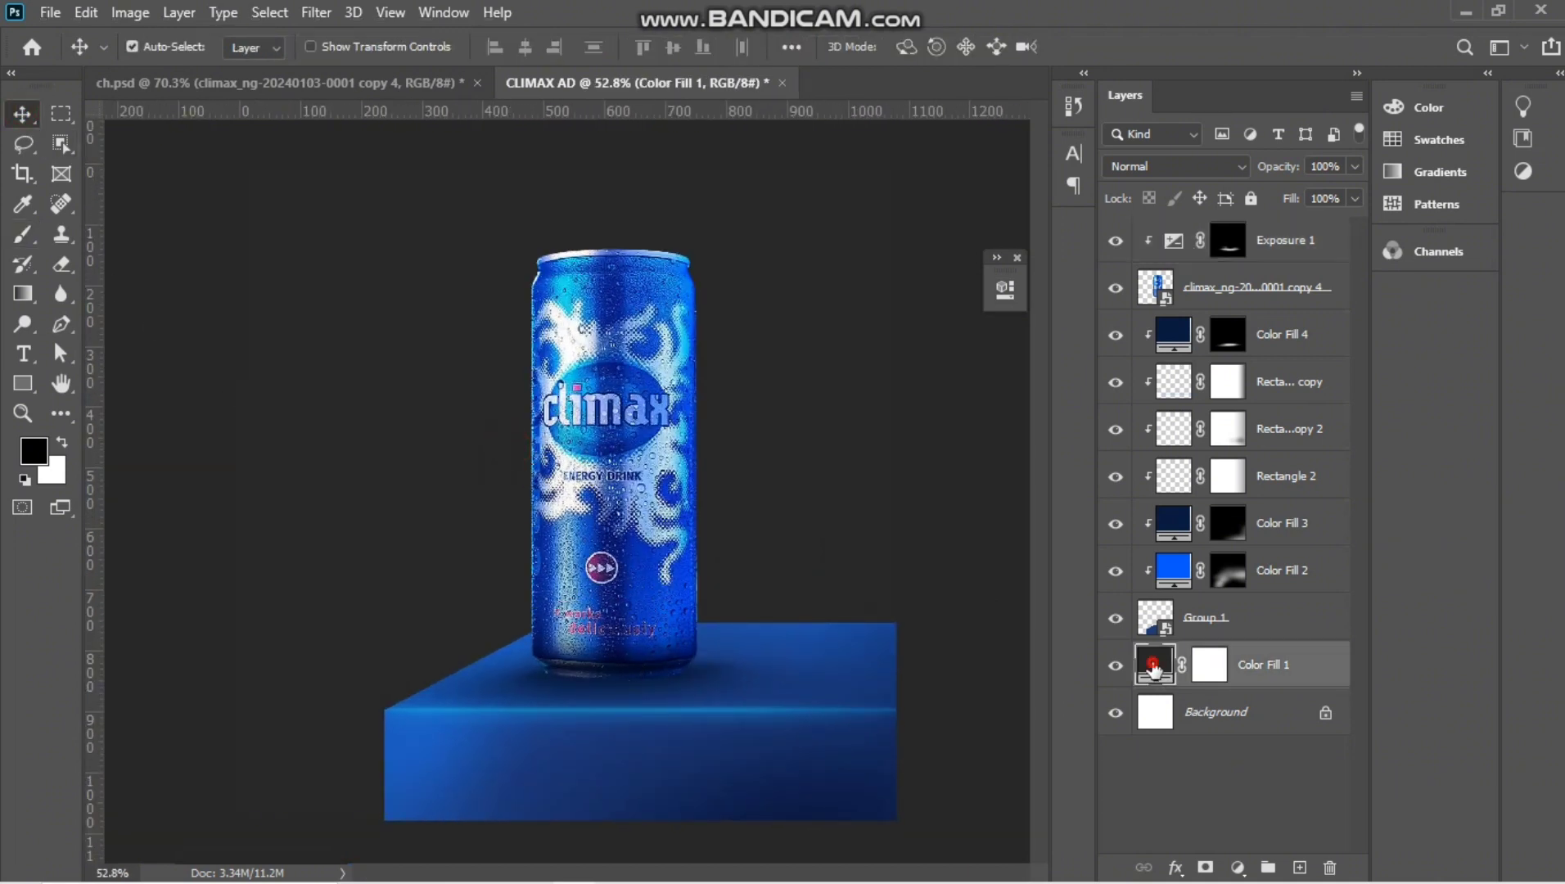
double_click(1154, 670)
click(869, 656)
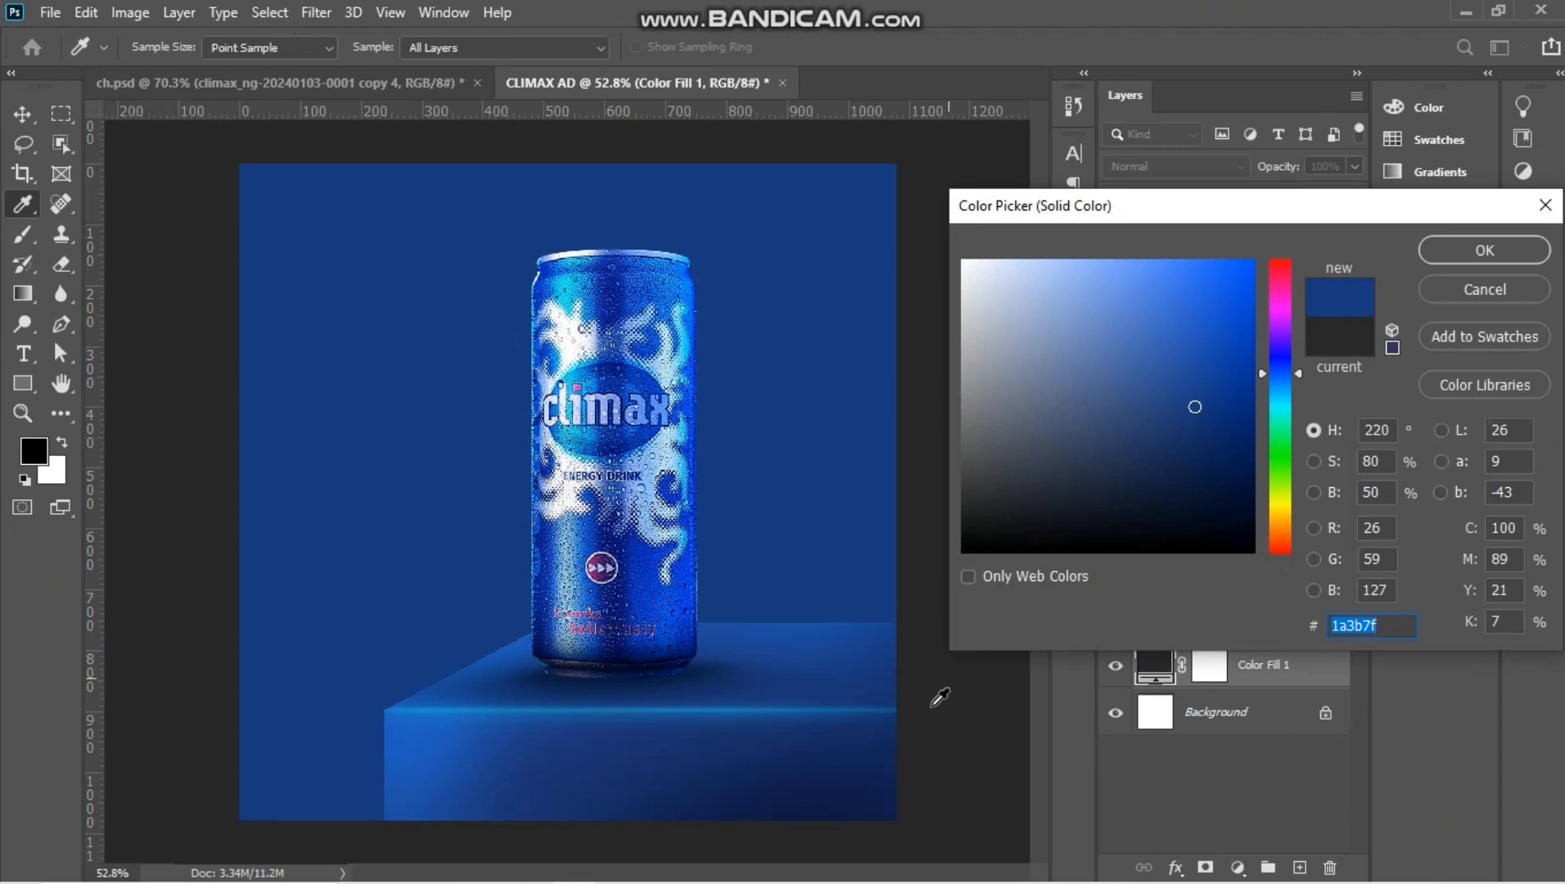
click(859, 774)
drag(1190, 462, 1128, 496)
click(1455, 260)
Add a Solid Color fill layer above Color Fill 1 in a light blue sampled from the can.
scroll(943, 669, down, 3)
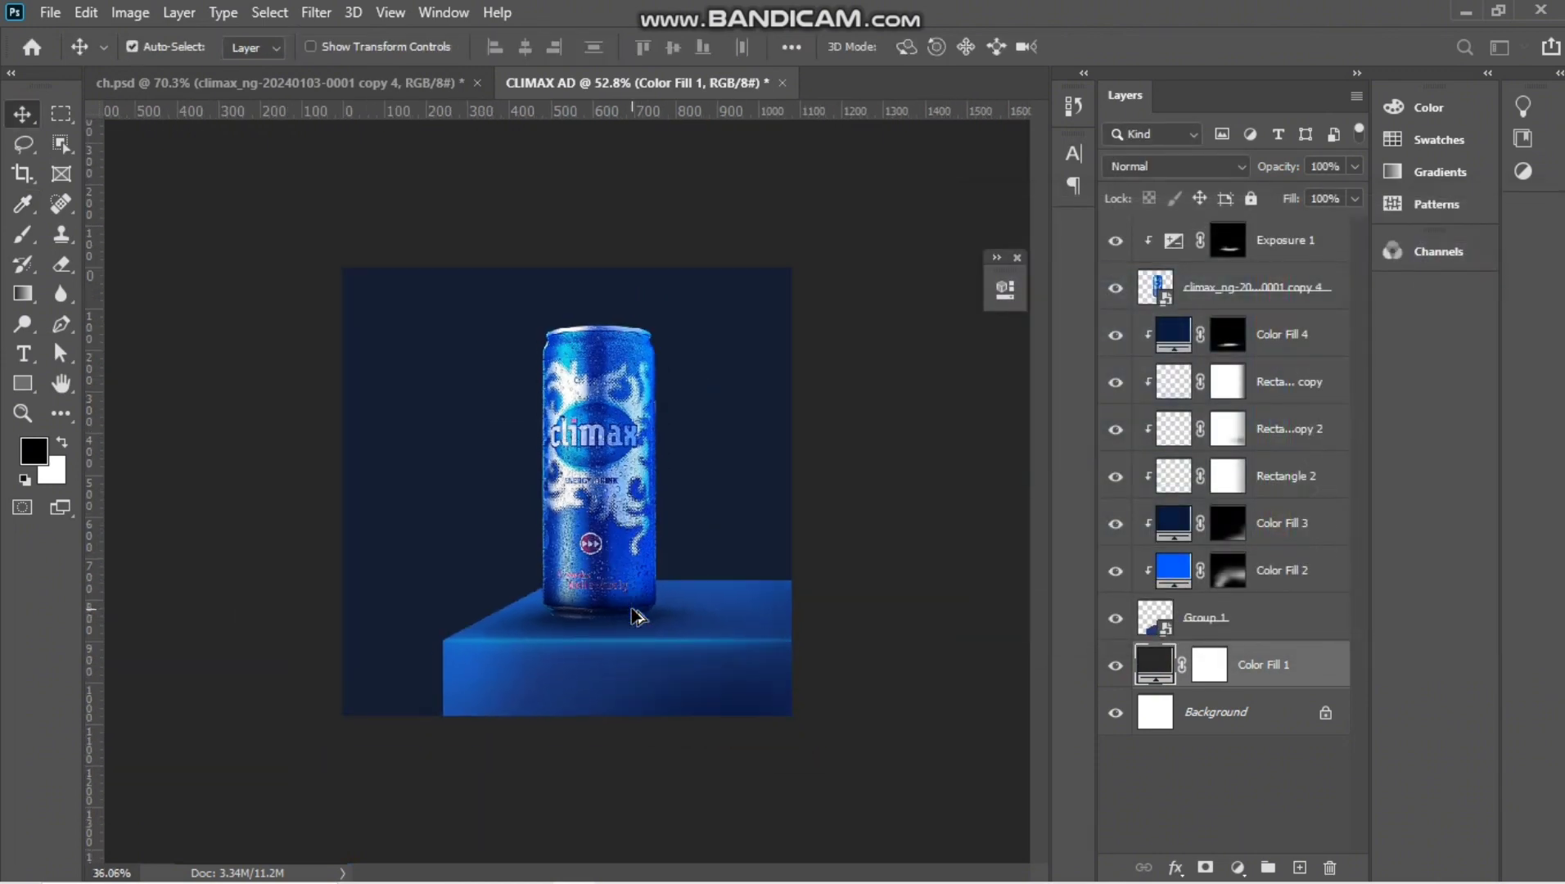
click(1237, 867)
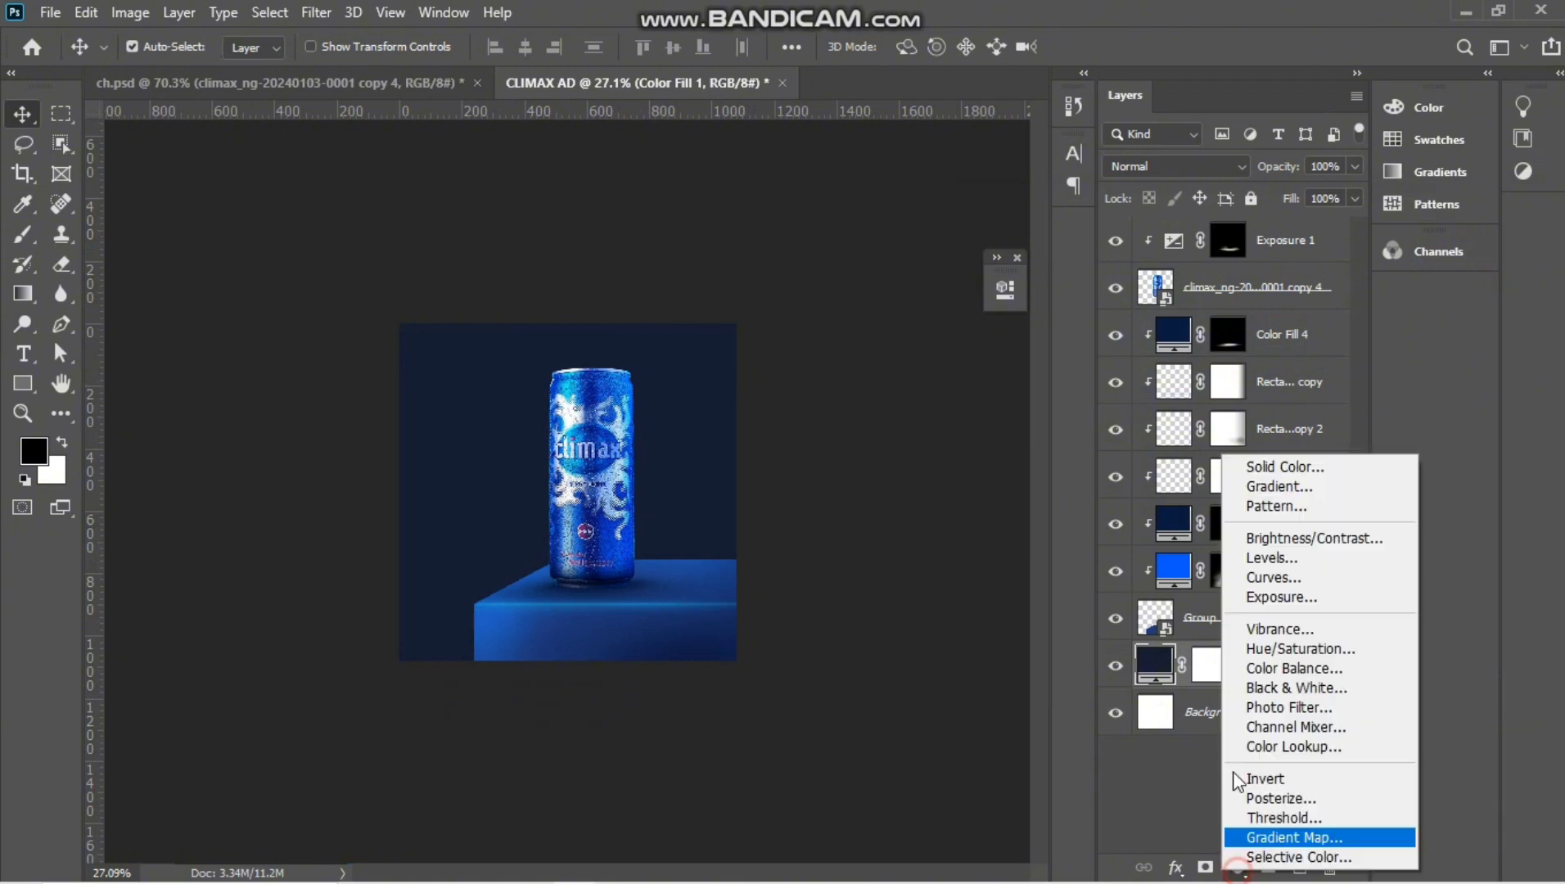
click(1260, 468)
click(608, 420)
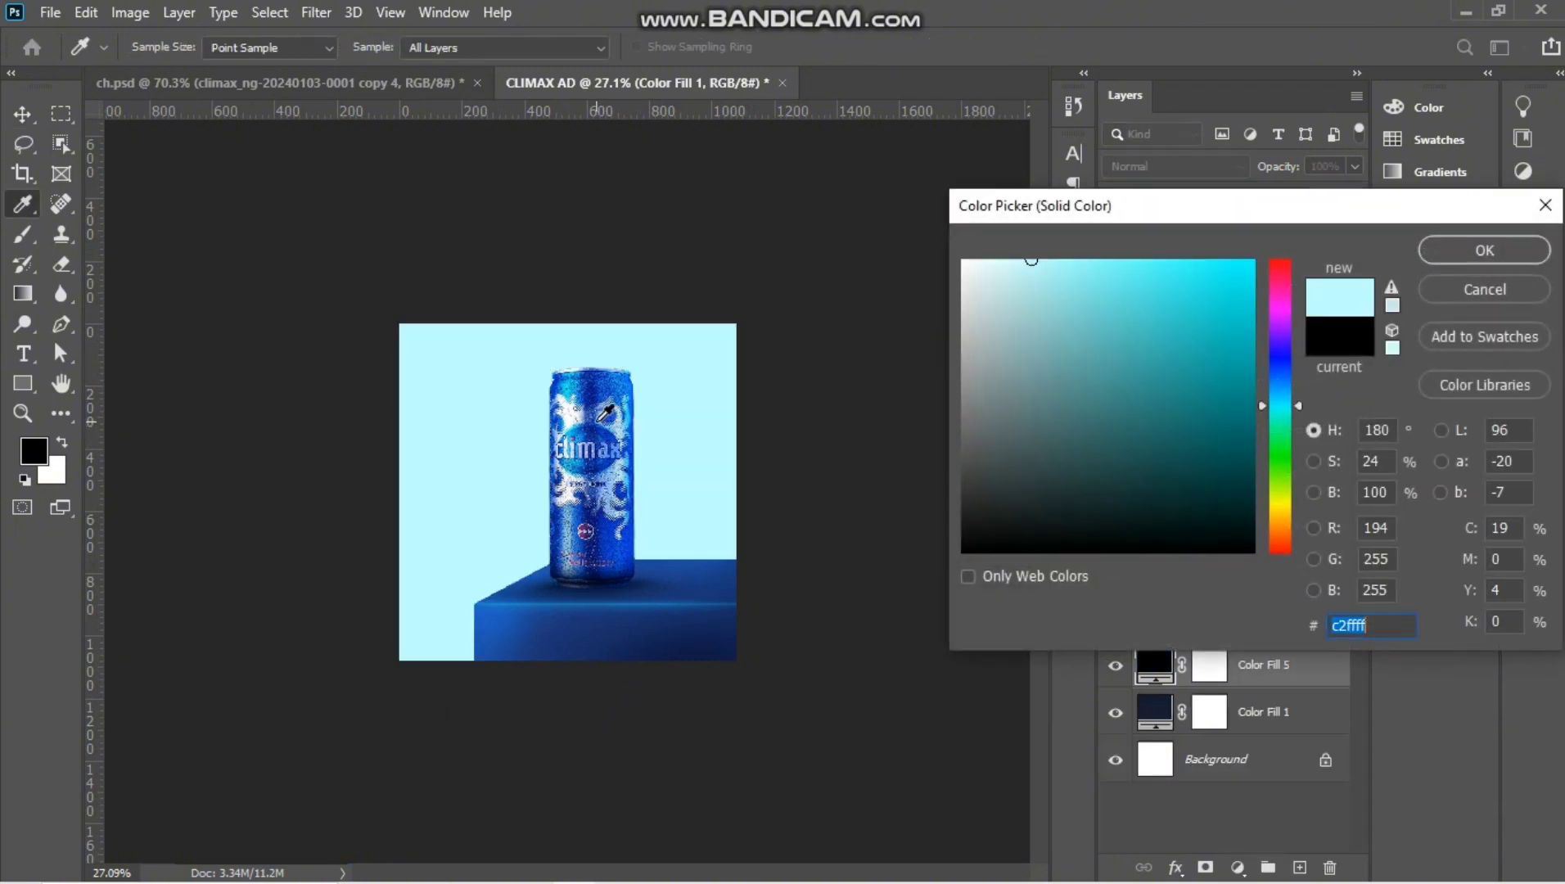
click(604, 416)
click(1461, 249)
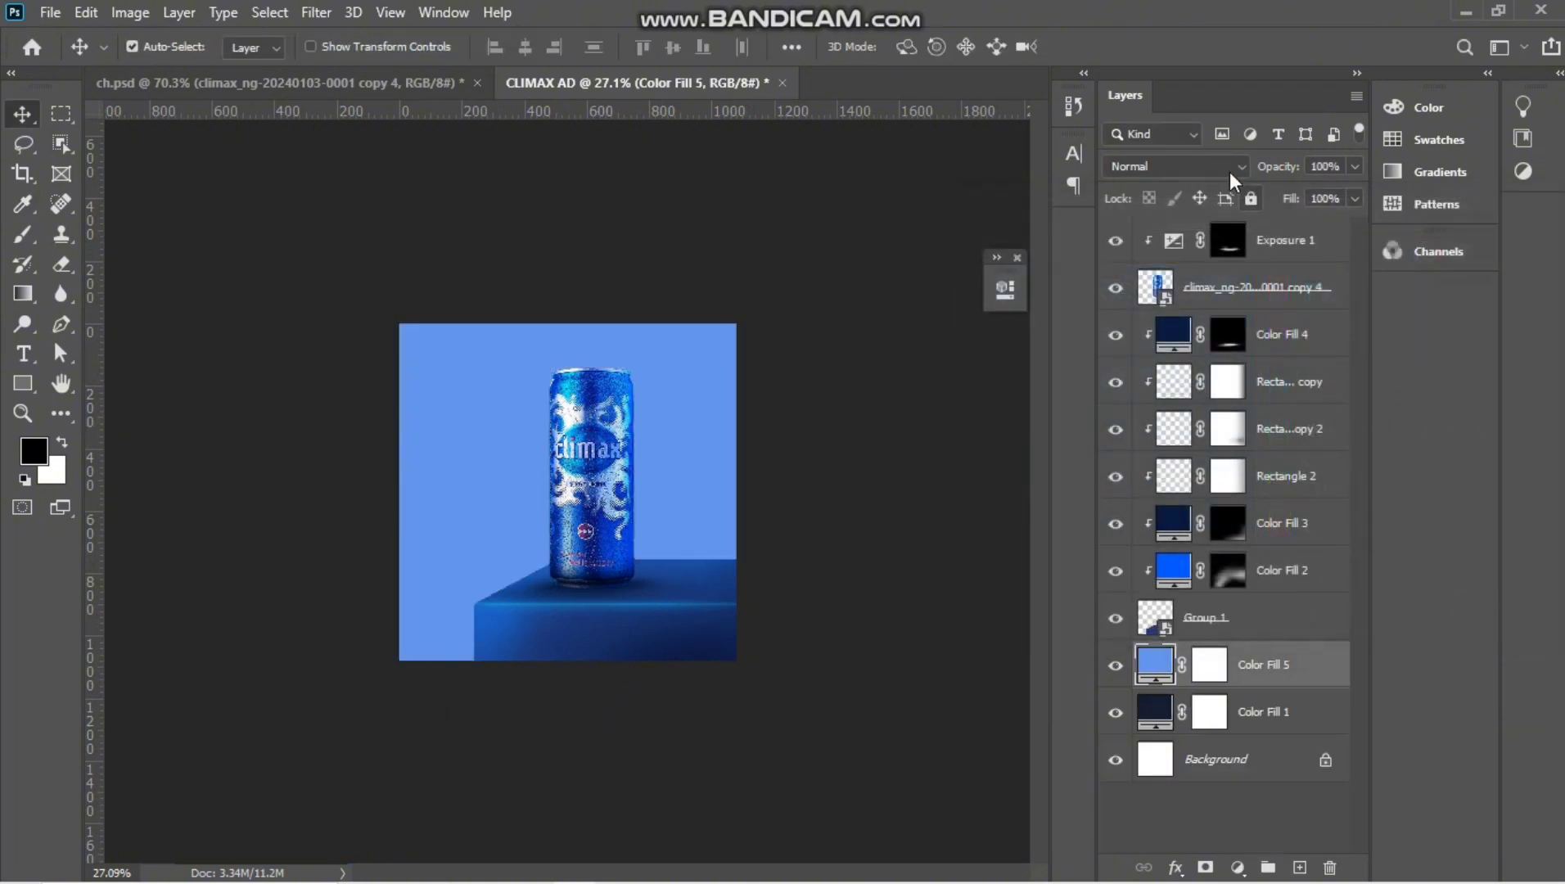
Set the Color Fill 5 layer's blend mode to Screen and invert its layer mask to black.
click(1230, 168)
click(1176, 381)
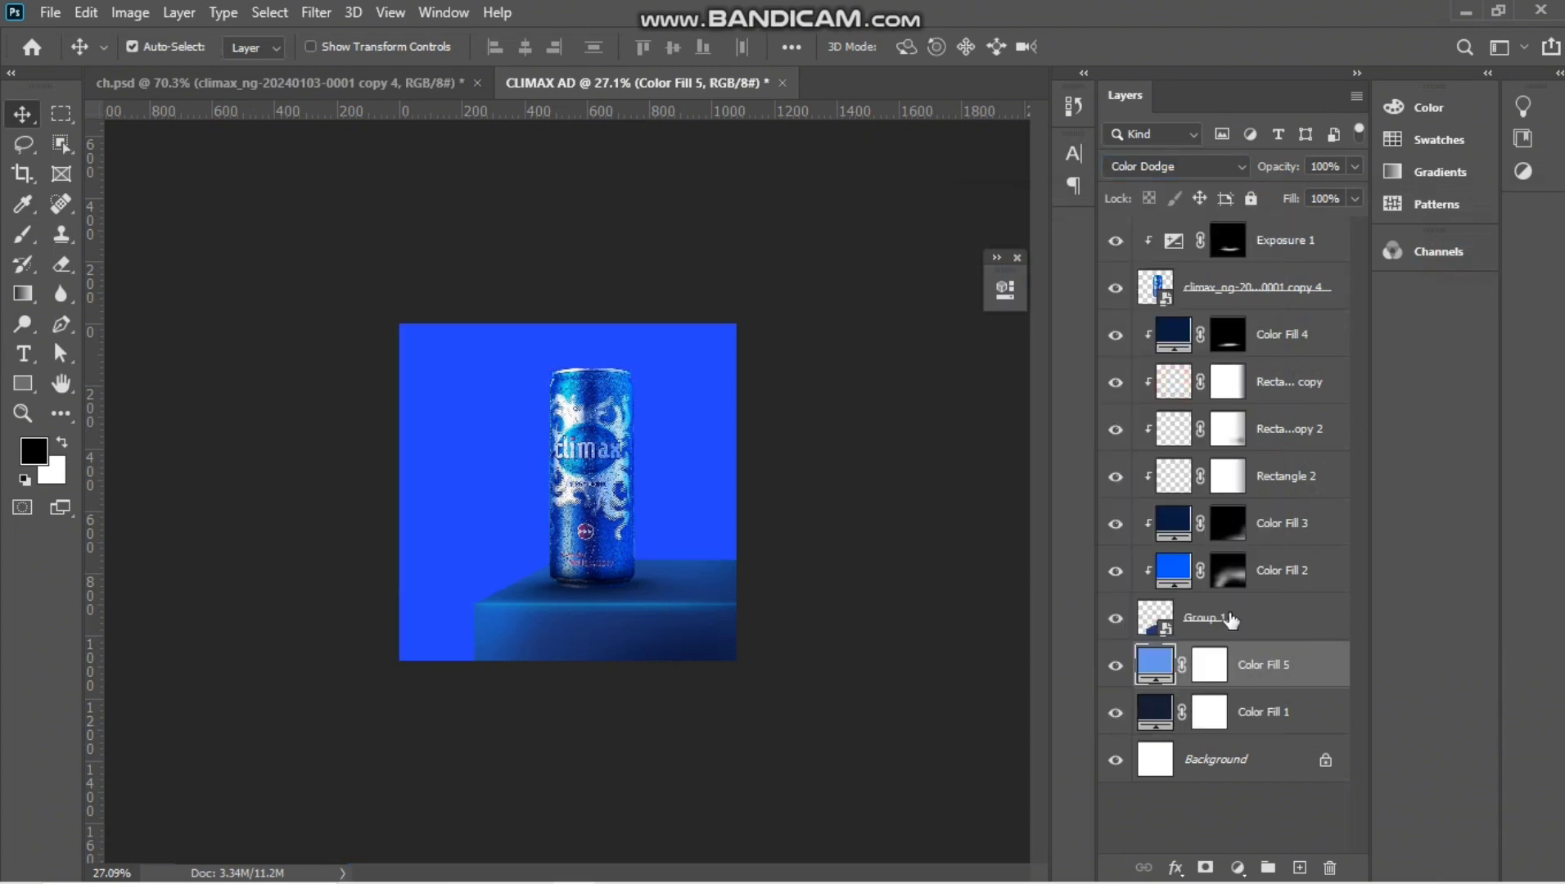
click(1174, 166)
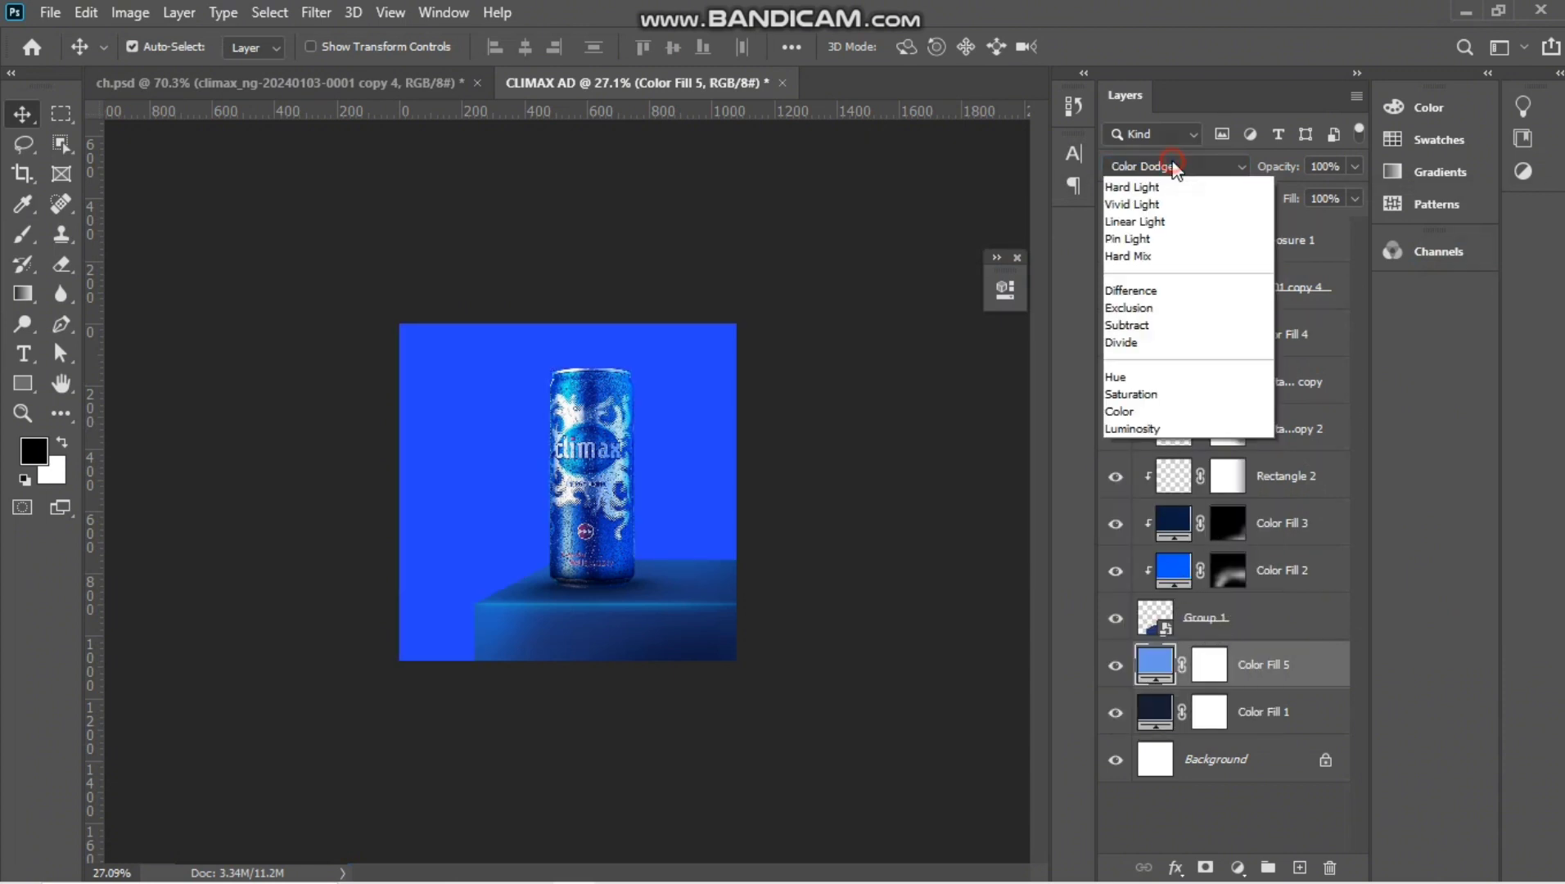
click(1166, 368)
click(1208, 666)
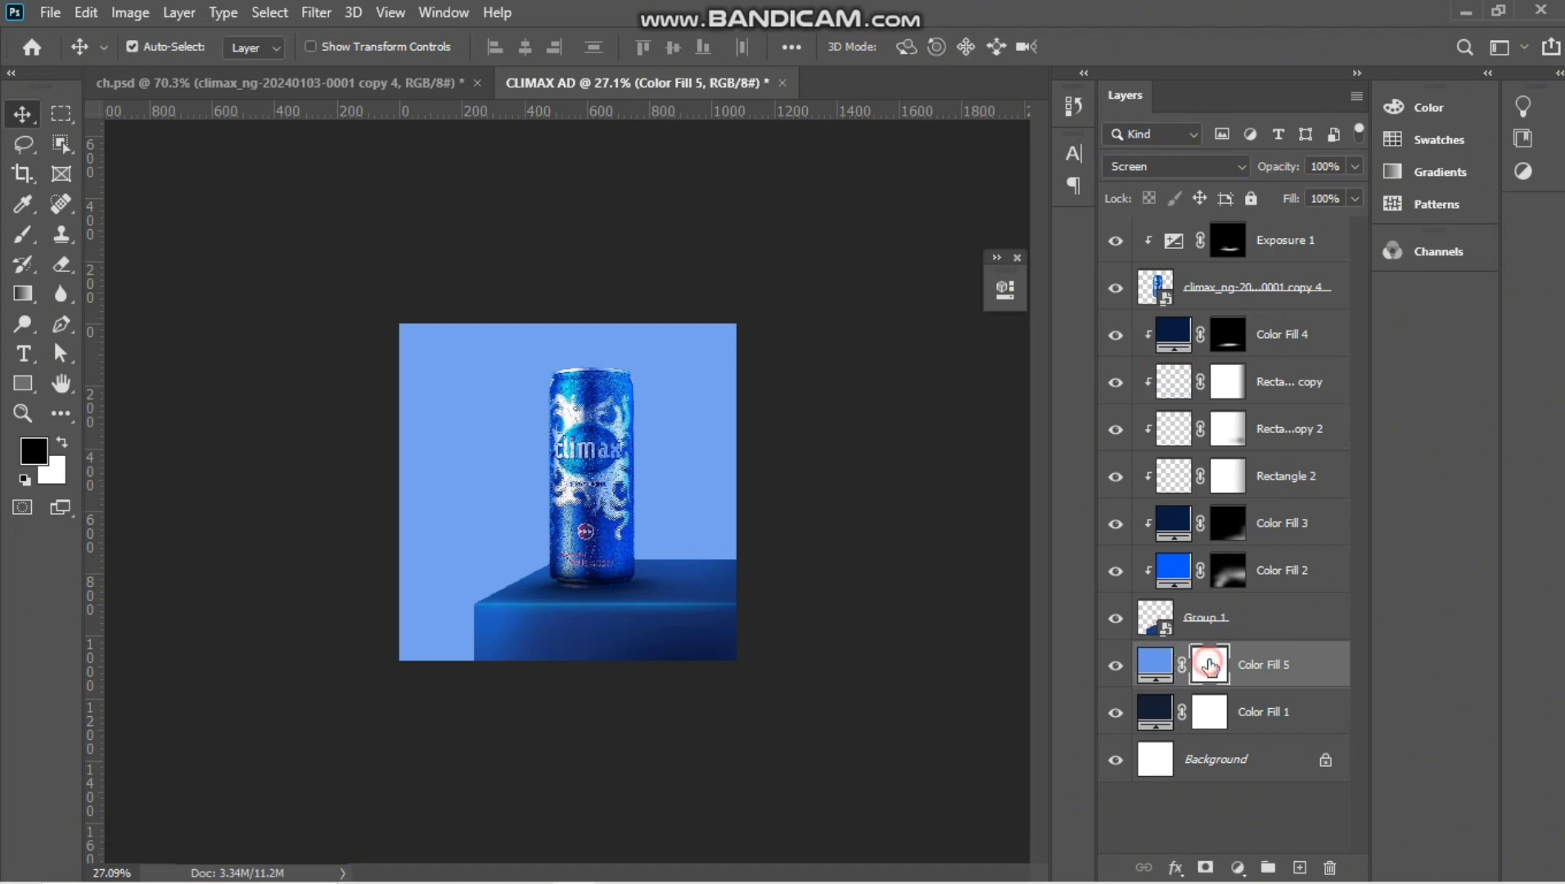
key(ctrl+i)
Paint a soft white glow behind the can on Color Fill 5's mask, using an 1100 px brush at 53% opacity and 30% flow.
key(b)
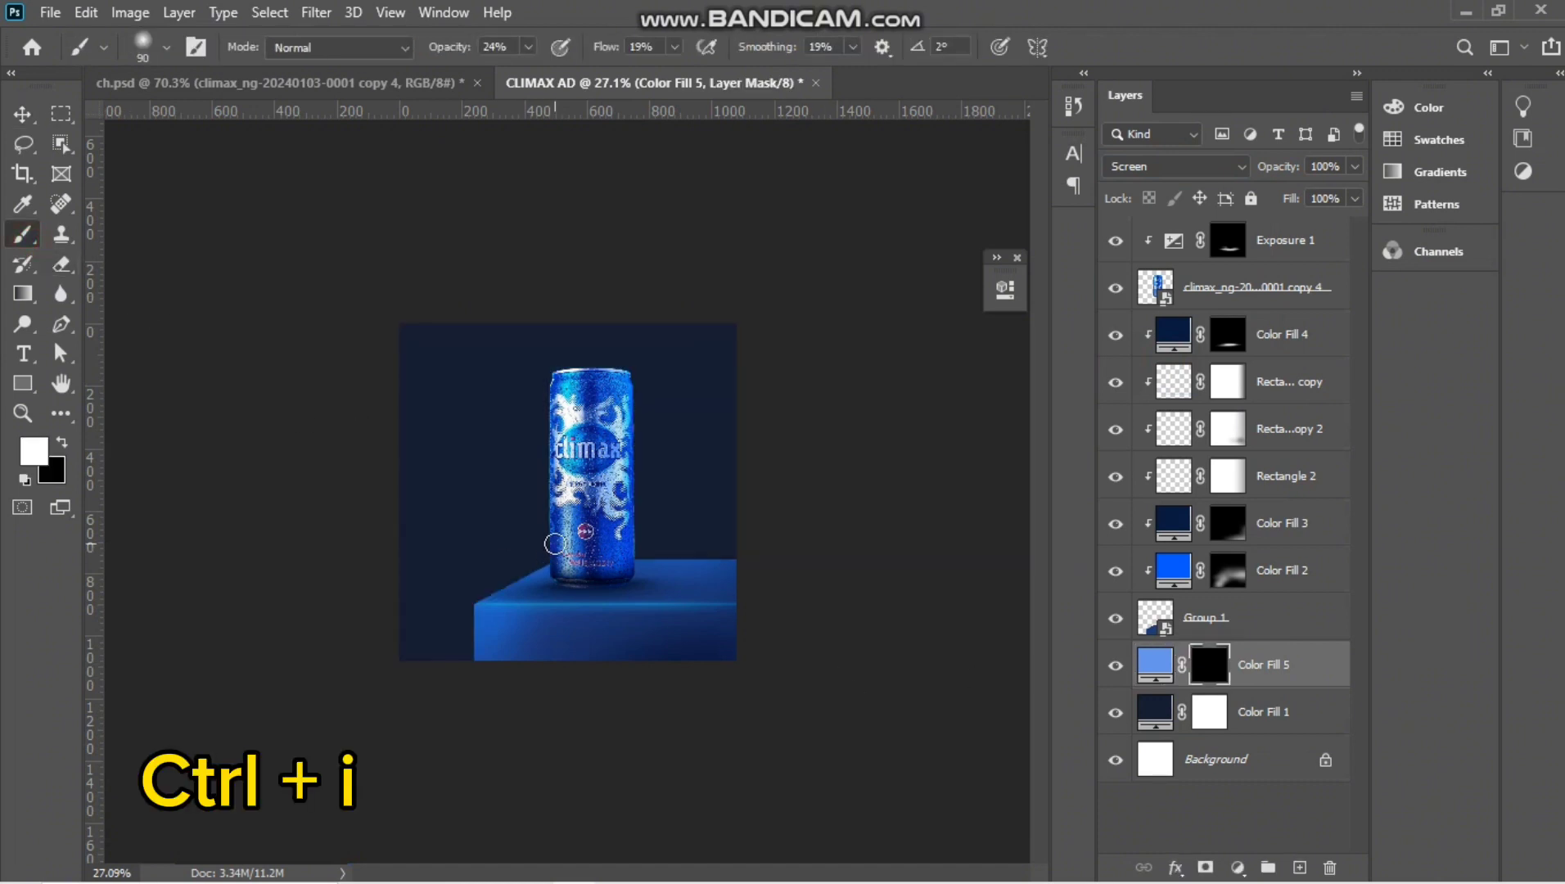
key(])
key(])
key(])
drag(444, 47, 482, 72)
key(])
key(])
key(])
key(])
key(])
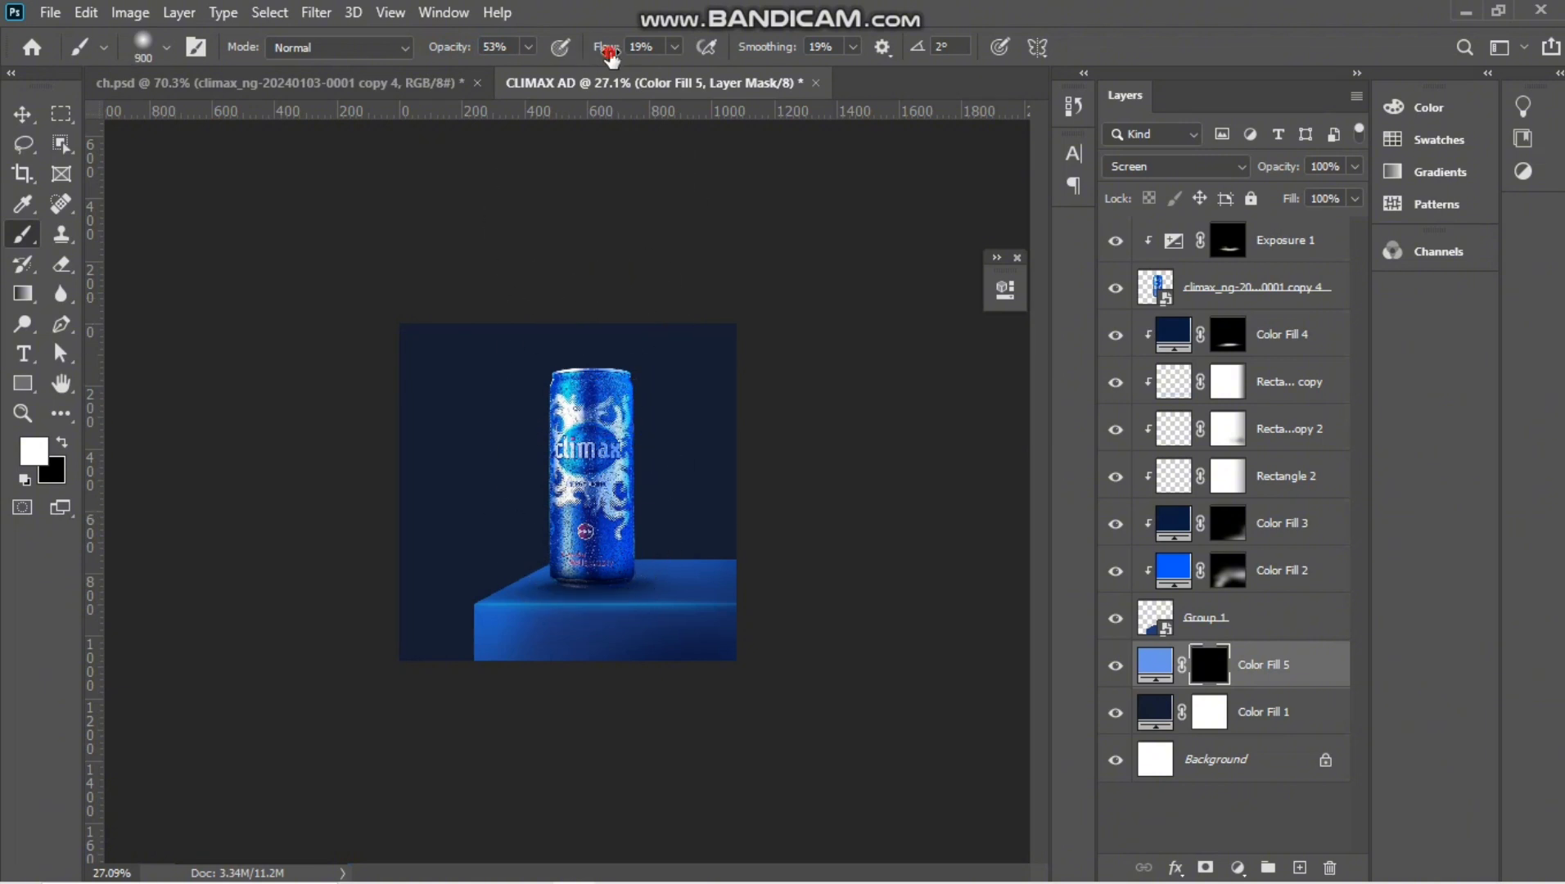
key(])
key(])
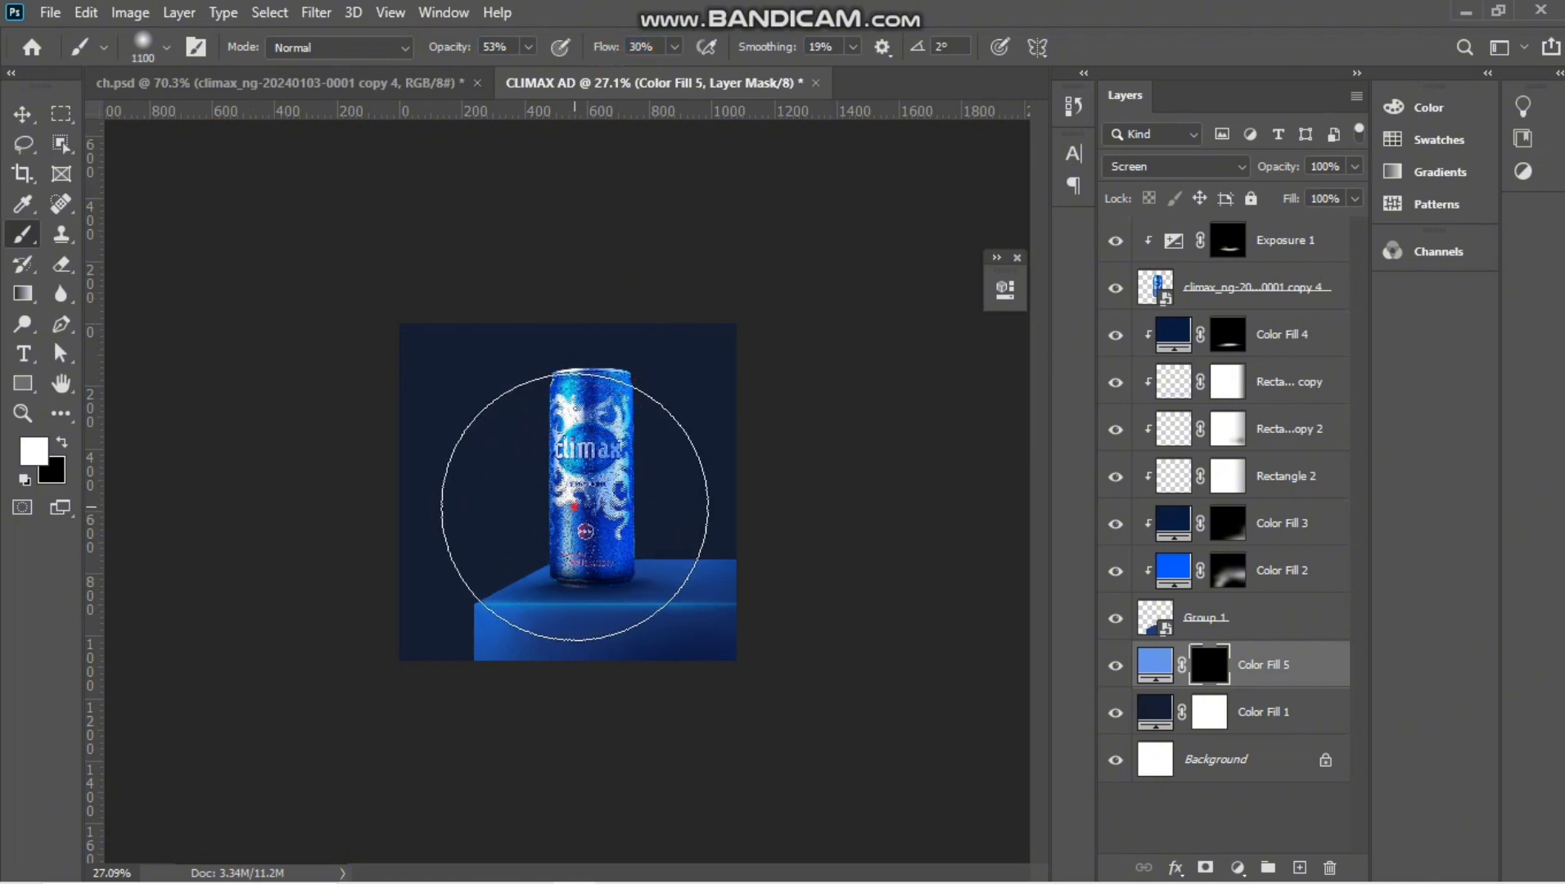
click(574, 505)
click(575, 507)
click(575, 506)
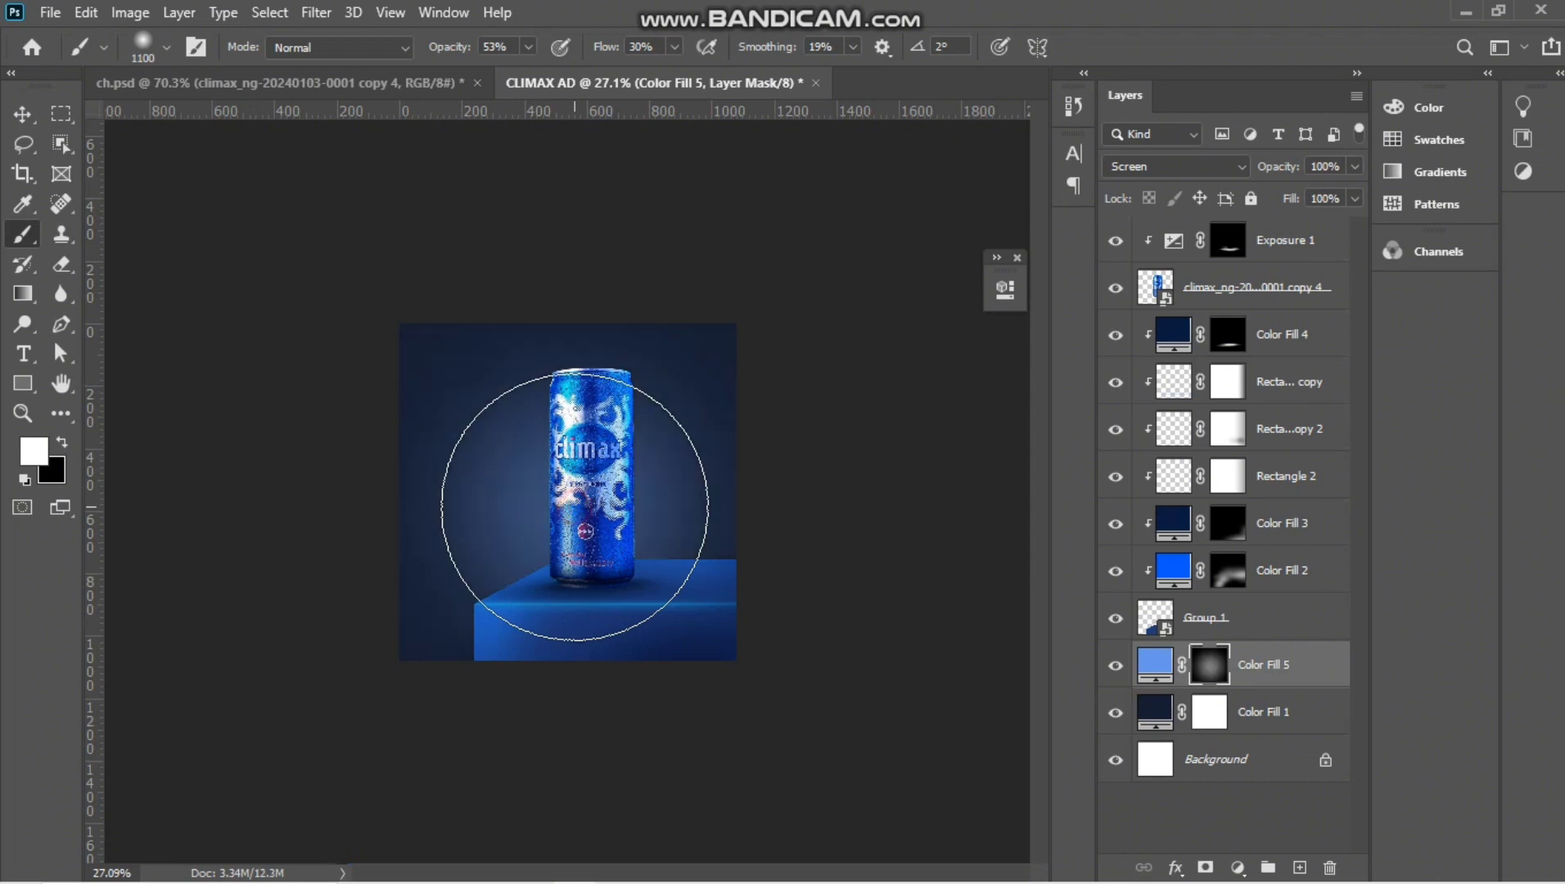
Recolor the Color Fill 5 glow to a more saturated bright blue, #1a7ffd.
click(23, 114)
double_click(1152, 667)
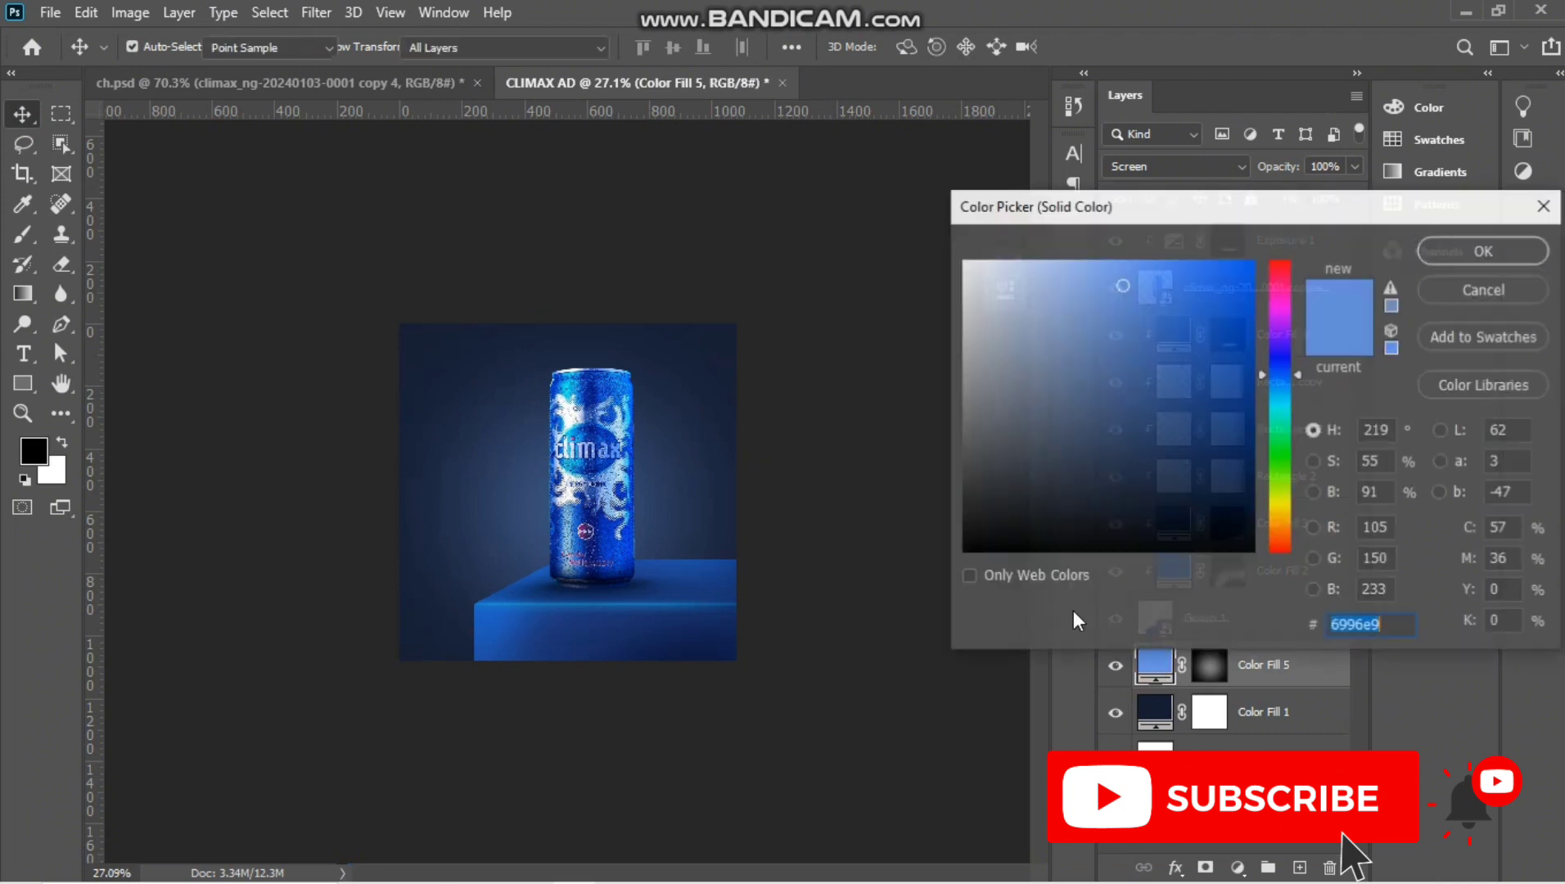
text(0f61f6)
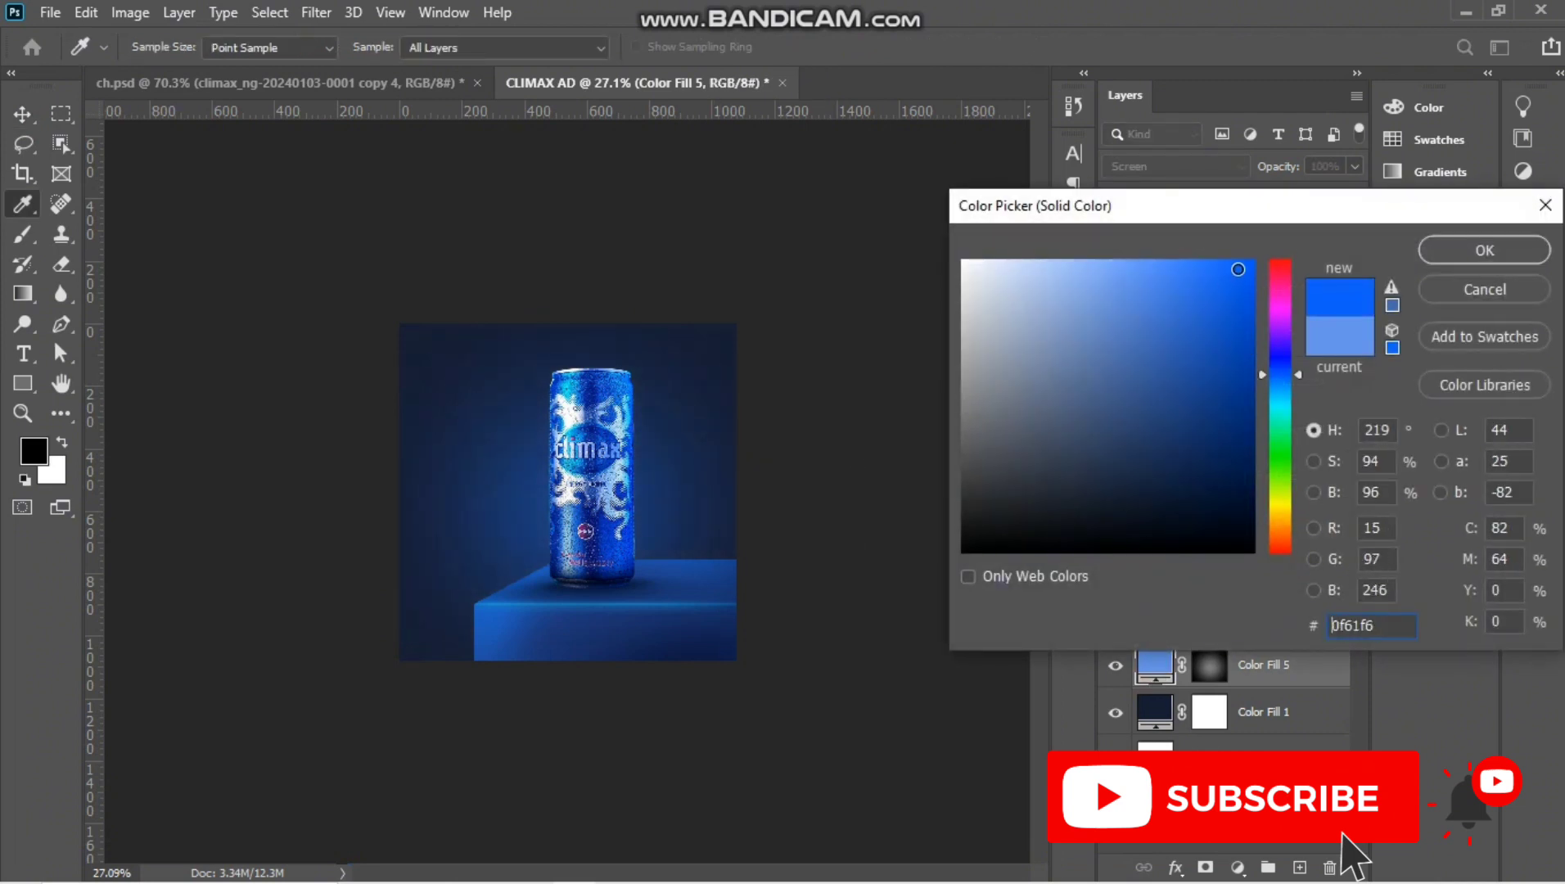
drag(1232, 269, 1225, 263)
drag(1287, 376, 1279, 381)
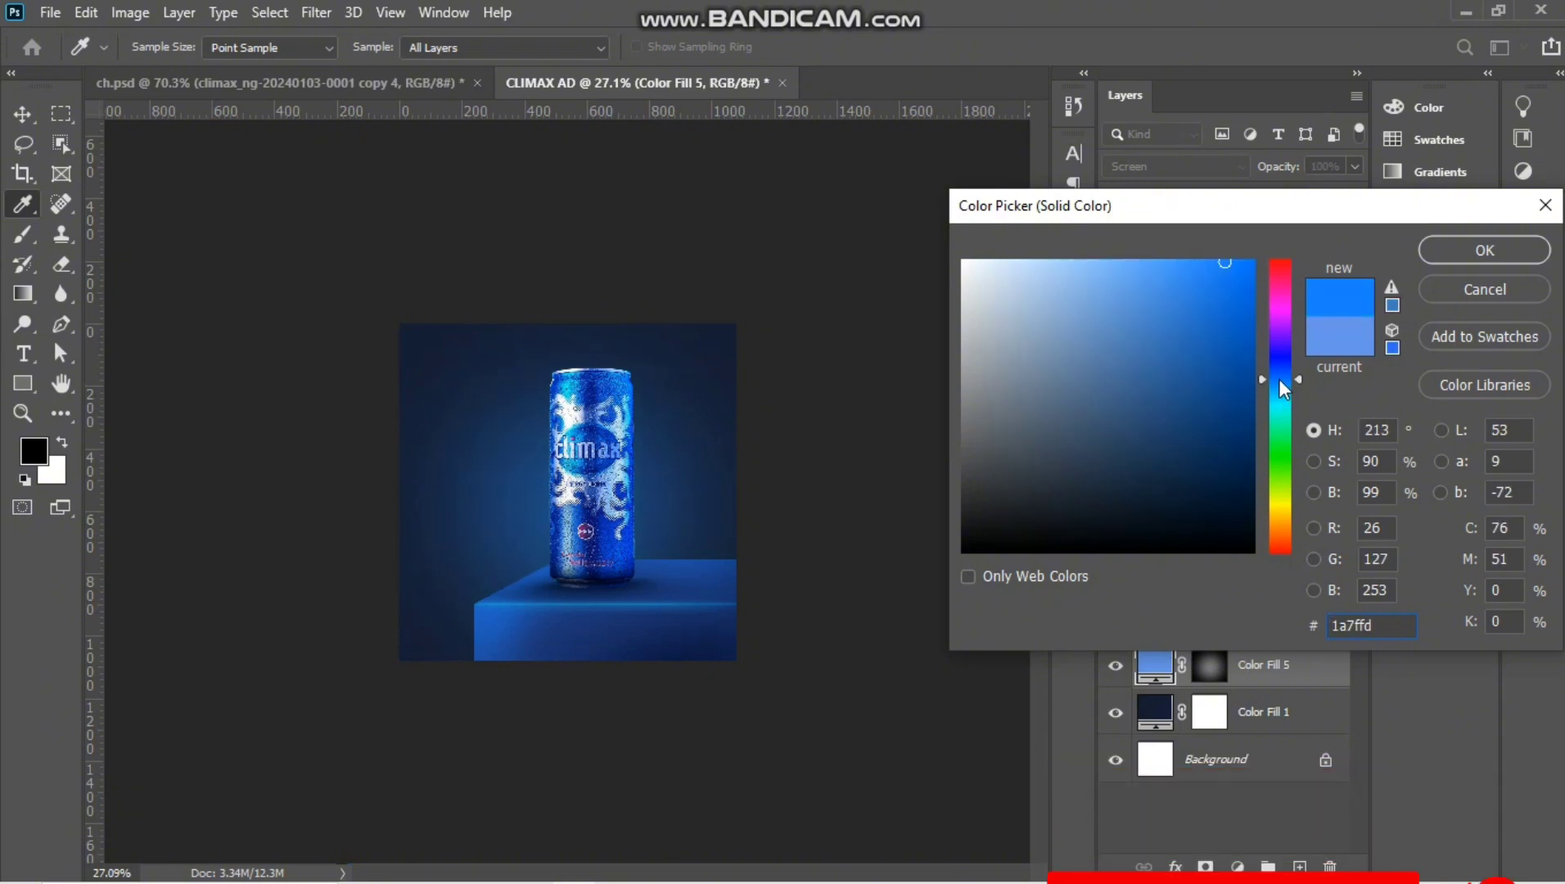
click(1479, 252)
Add a Solid Color fill layer above Color Fill 5 in bright blue, #2294ff.
scroll(687, 548, down, 3)
scroll(687, 547, up, 4)
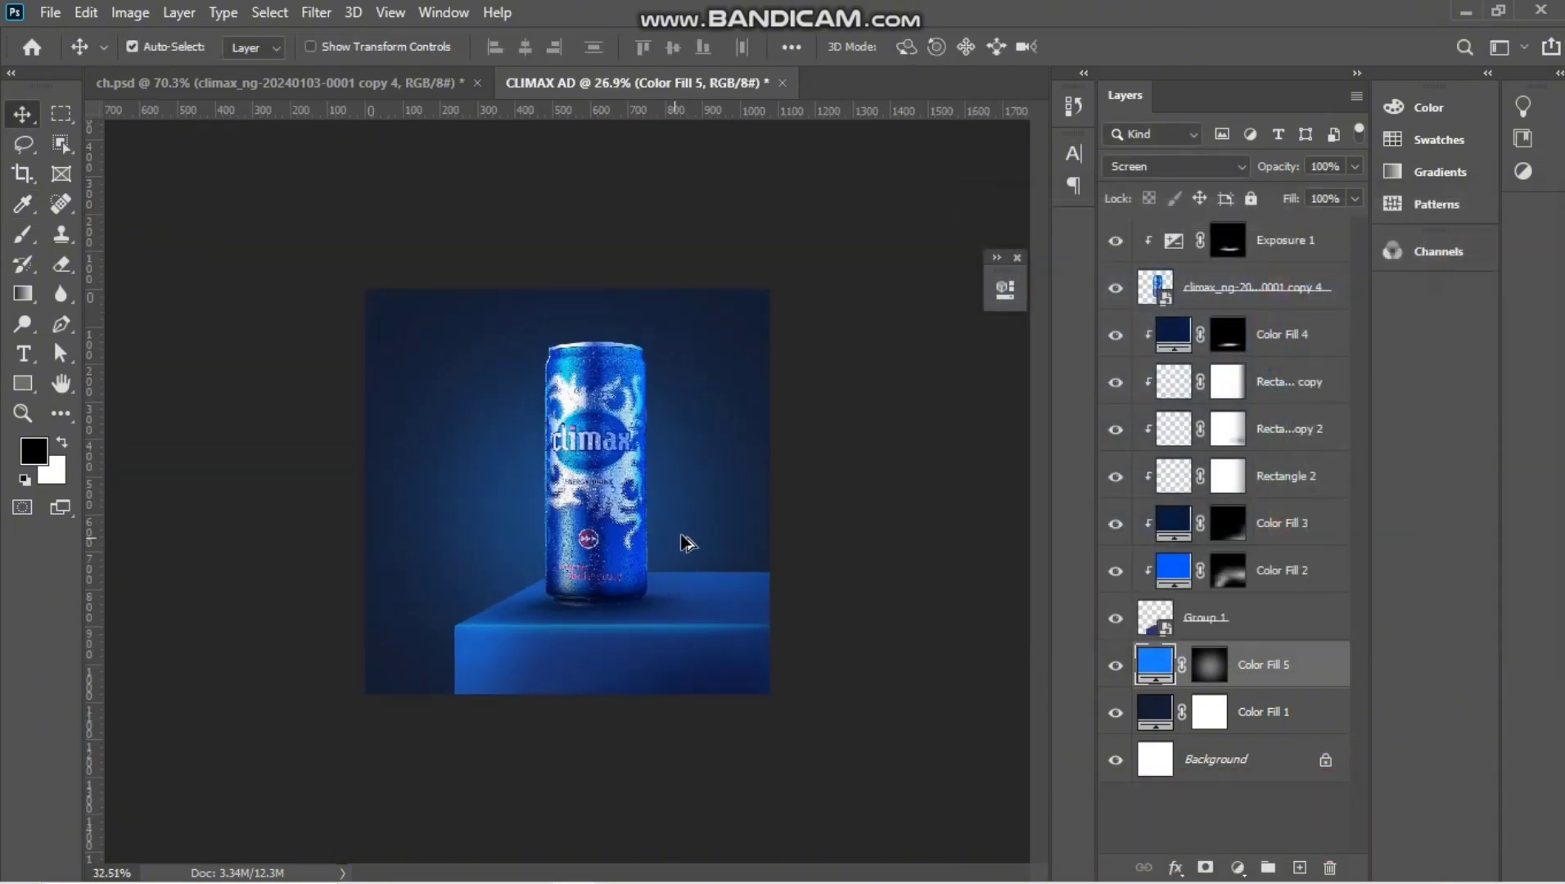
click(1236, 867)
click(1291, 458)
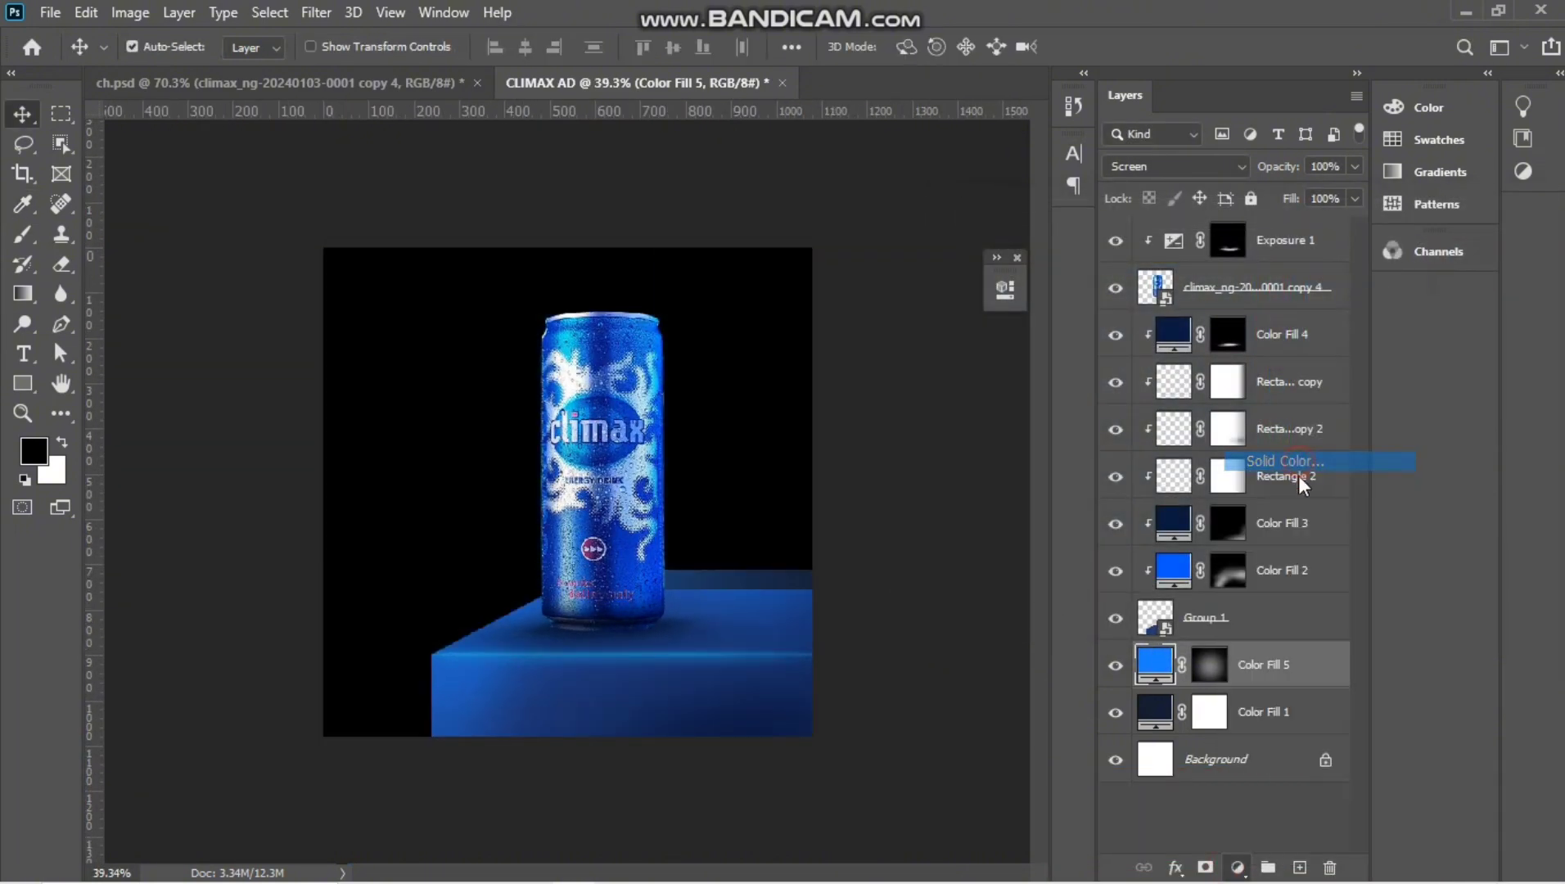
click(1215, 261)
drag(1281, 343, 1282, 383)
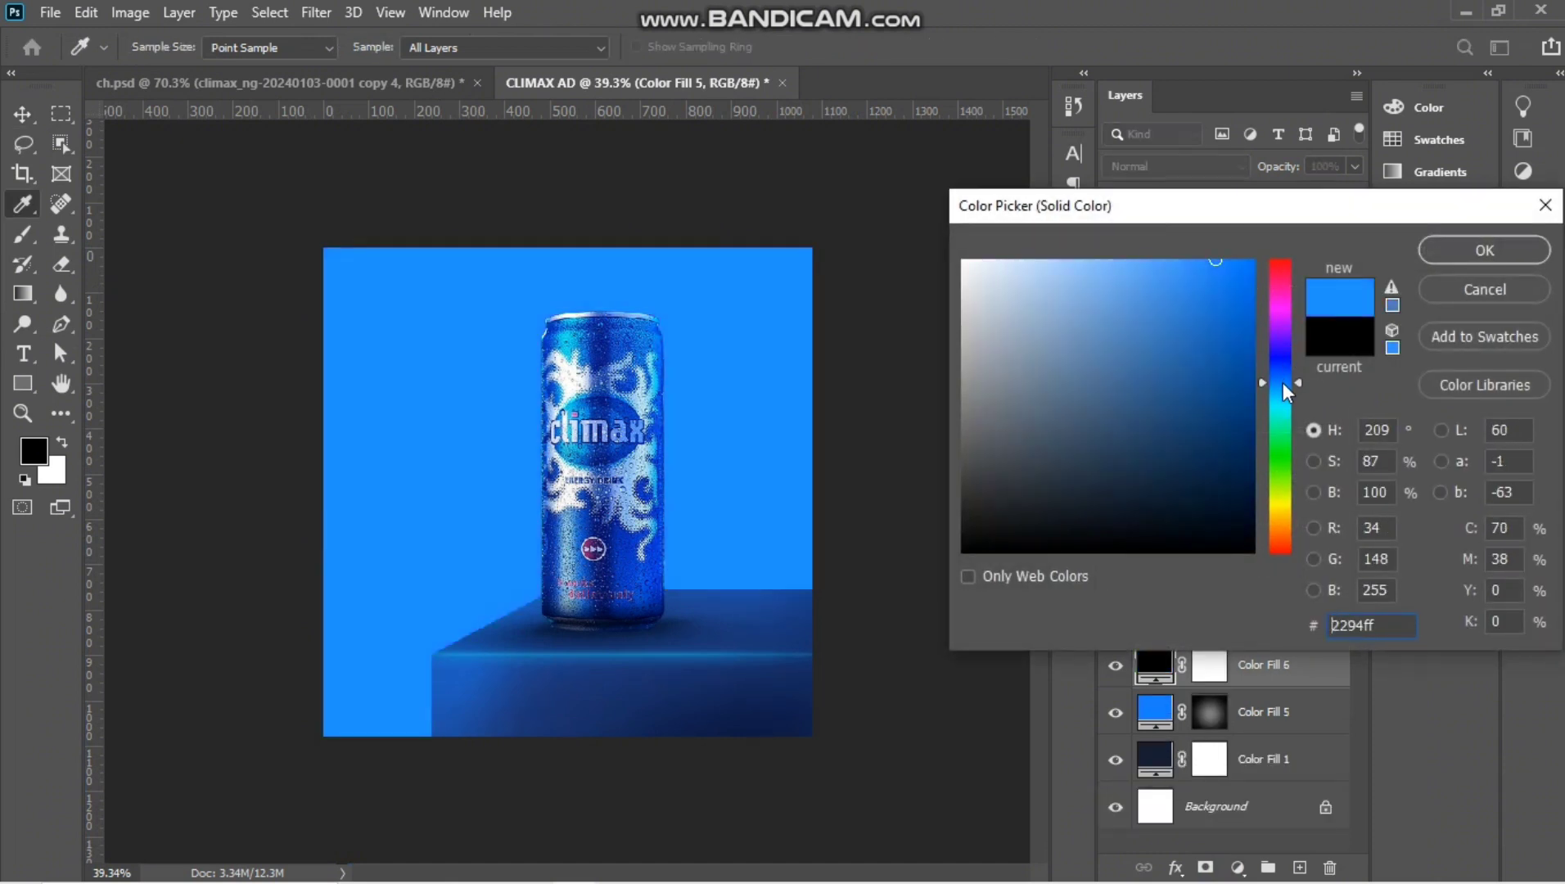
click(1448, 252)
Invert the Color Fill 6 mask to black and dab a smaller white glow behind the can with a 700 px brush.
click(1208, 664)
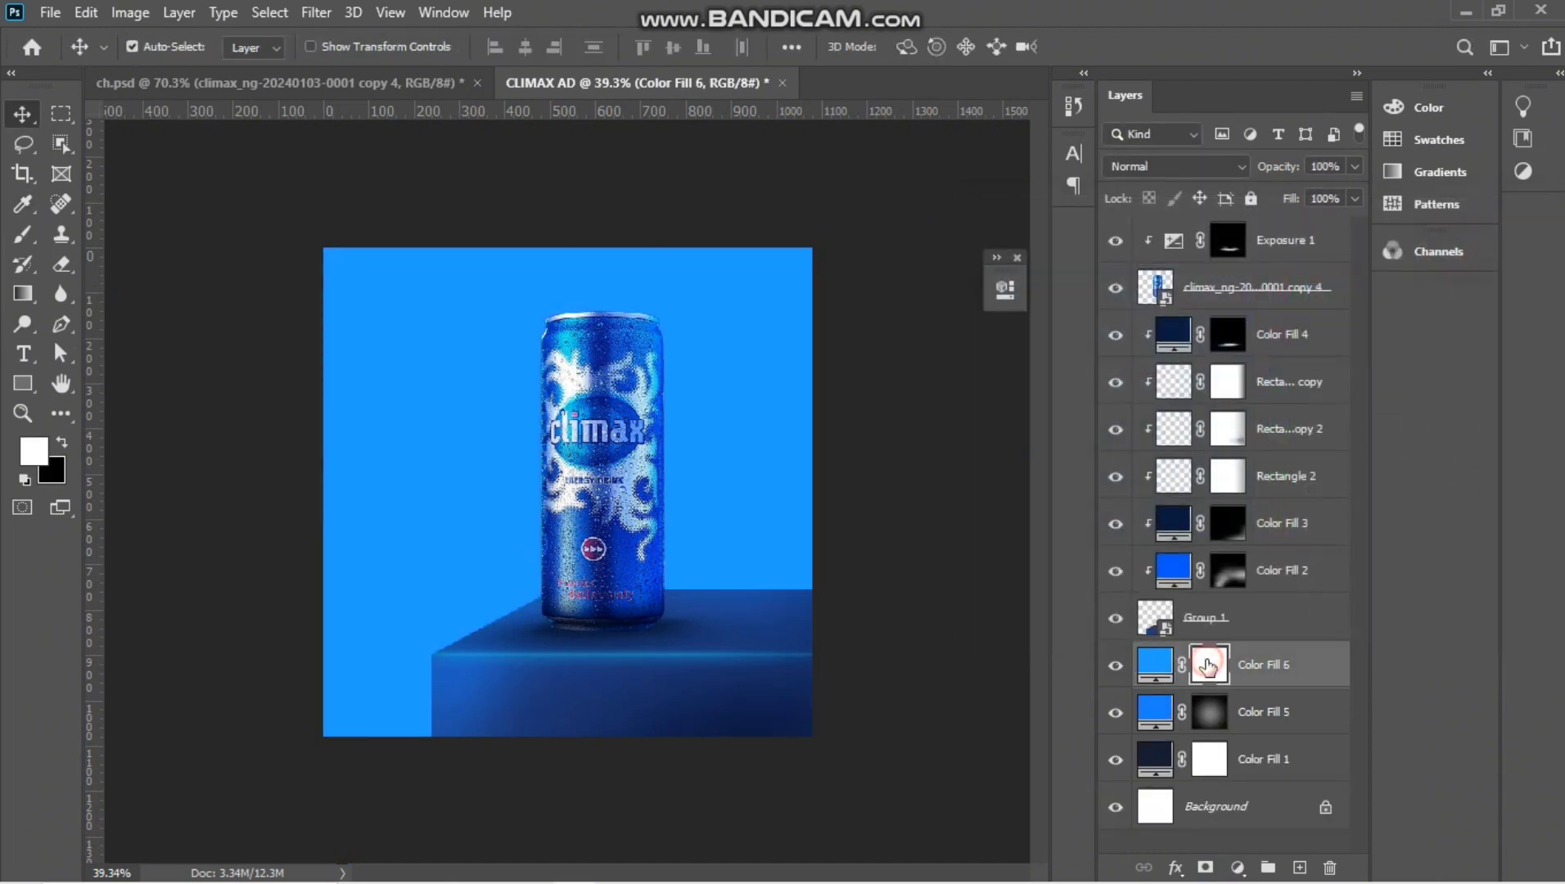
key(ctrl+i)
click(24, 239)
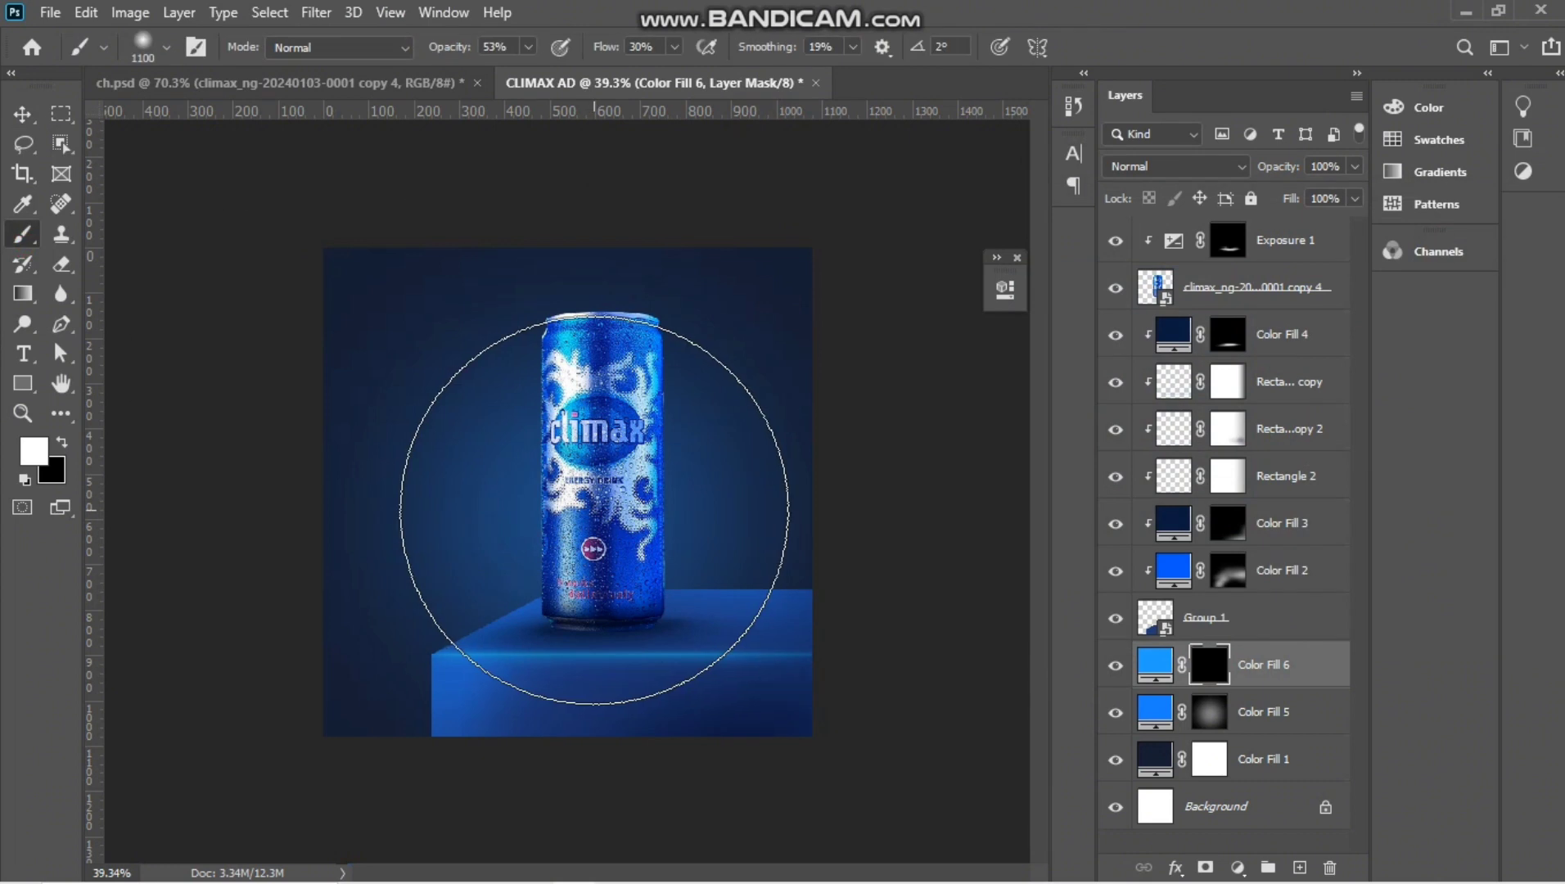
key(bracketleft)
key(bracketleft)
key(bracketleft)
key(bracketleft)
click(598, 495)
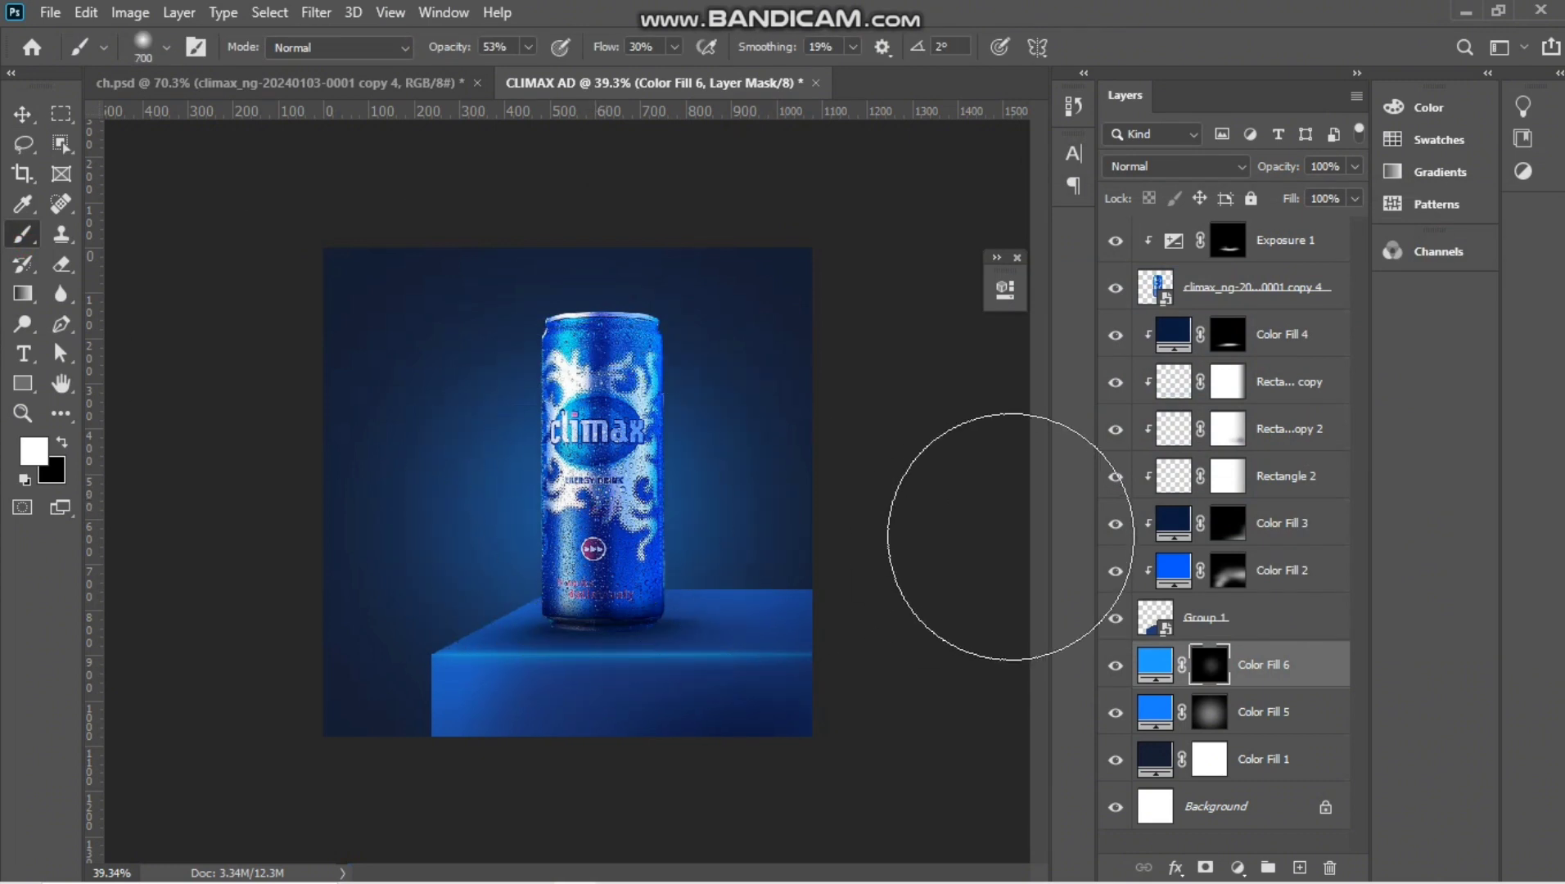
click(22, 114)
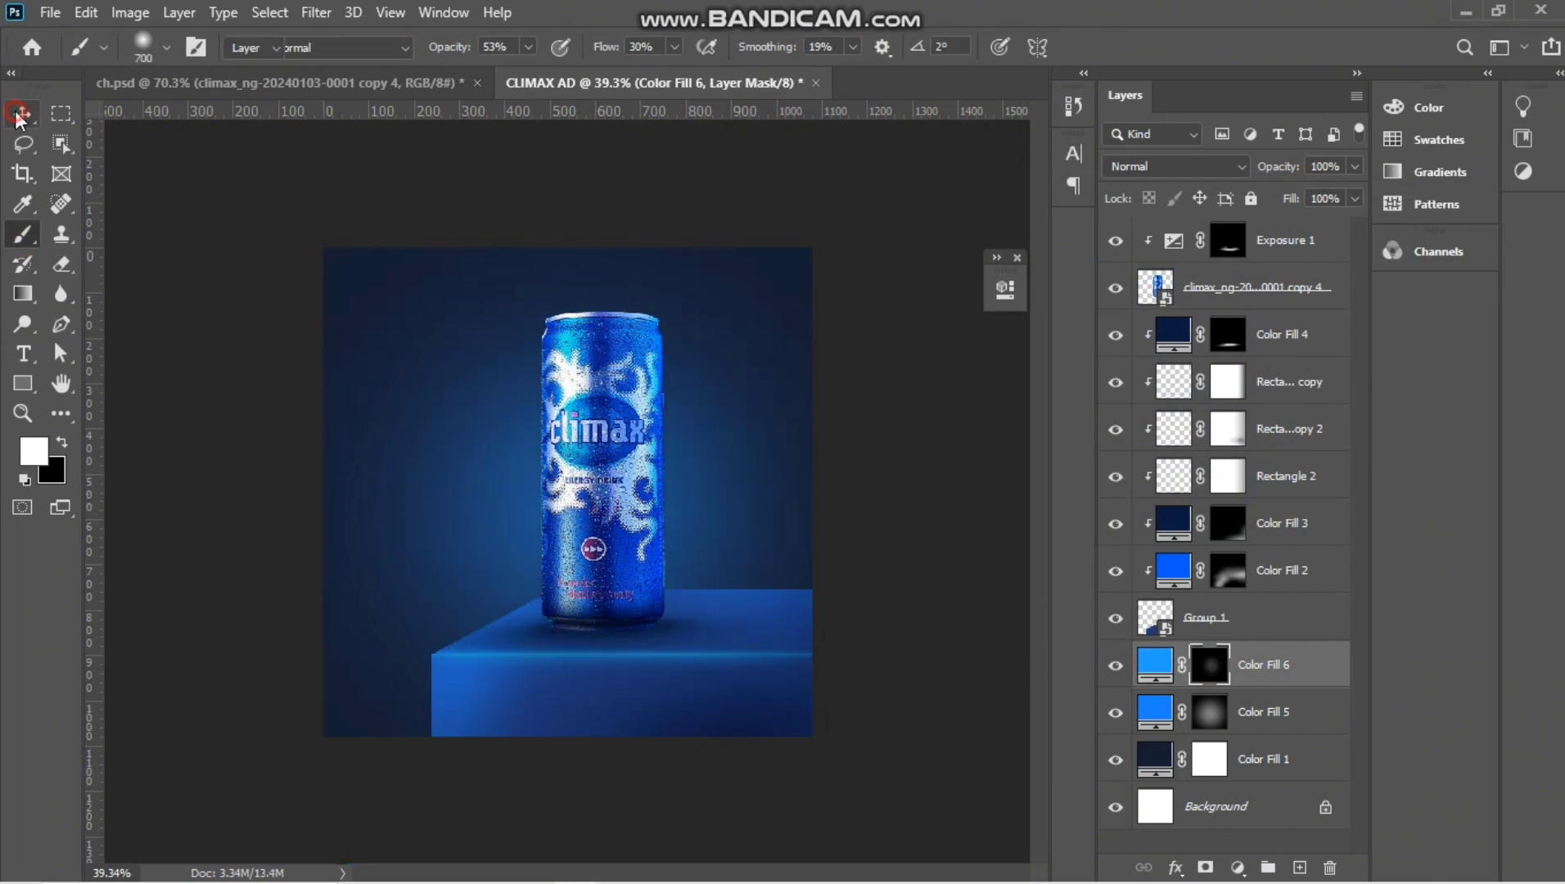
Enlarge all layers from Color Fill 5 up to Exposure 1 to about 102% and shift them slightly right and down.
scroll(605, 507, down, 3)
scroll(612, 525, up, 2)
scroll(613, 526, up, 1)
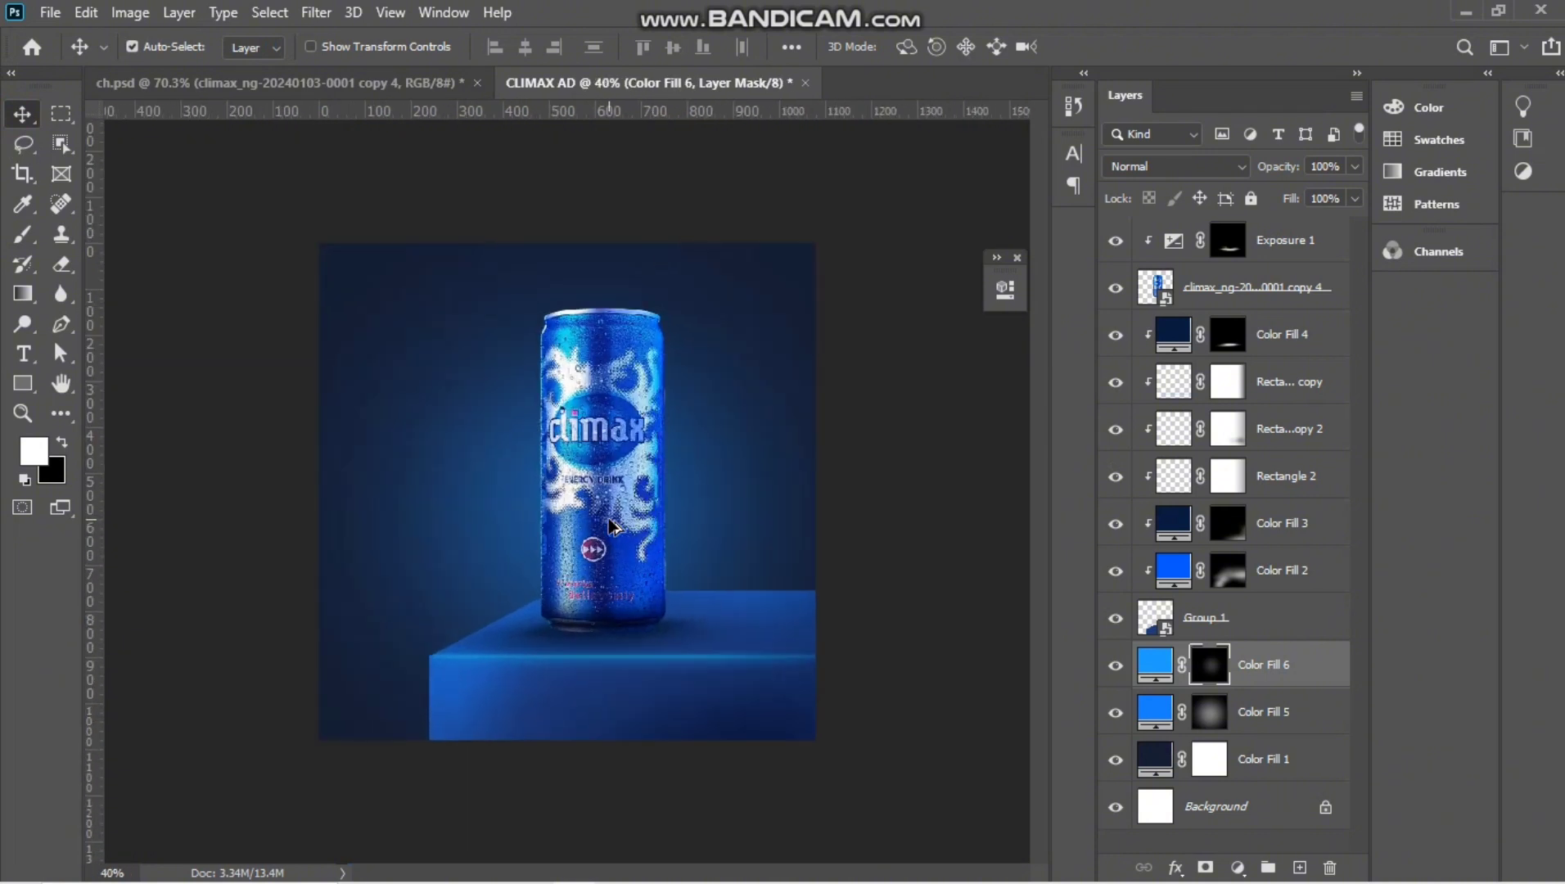
click(1279, 761)
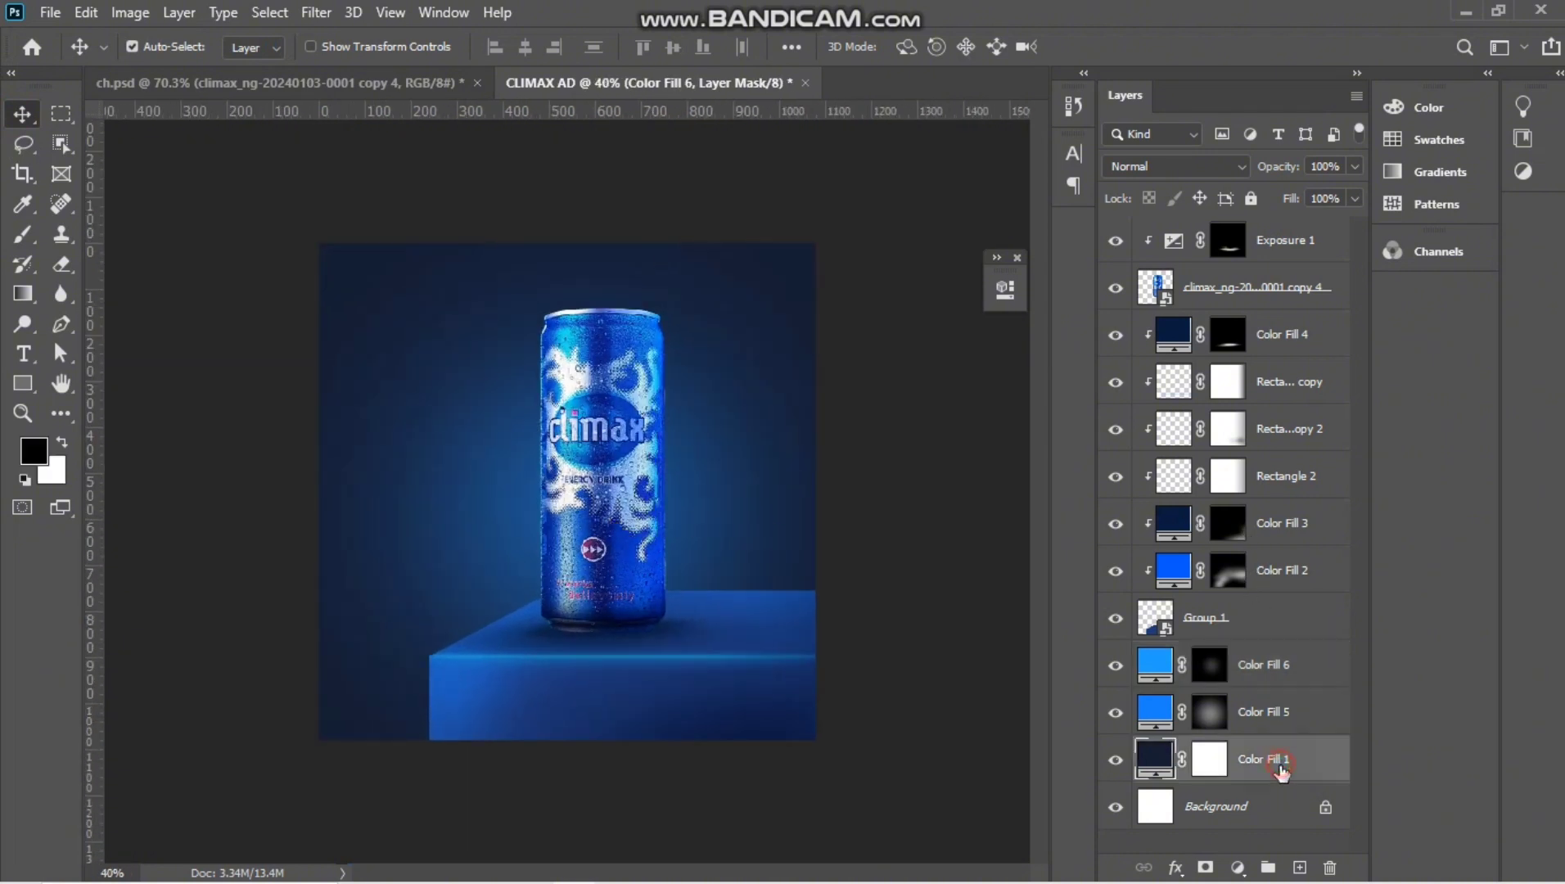
click(1270, 711)
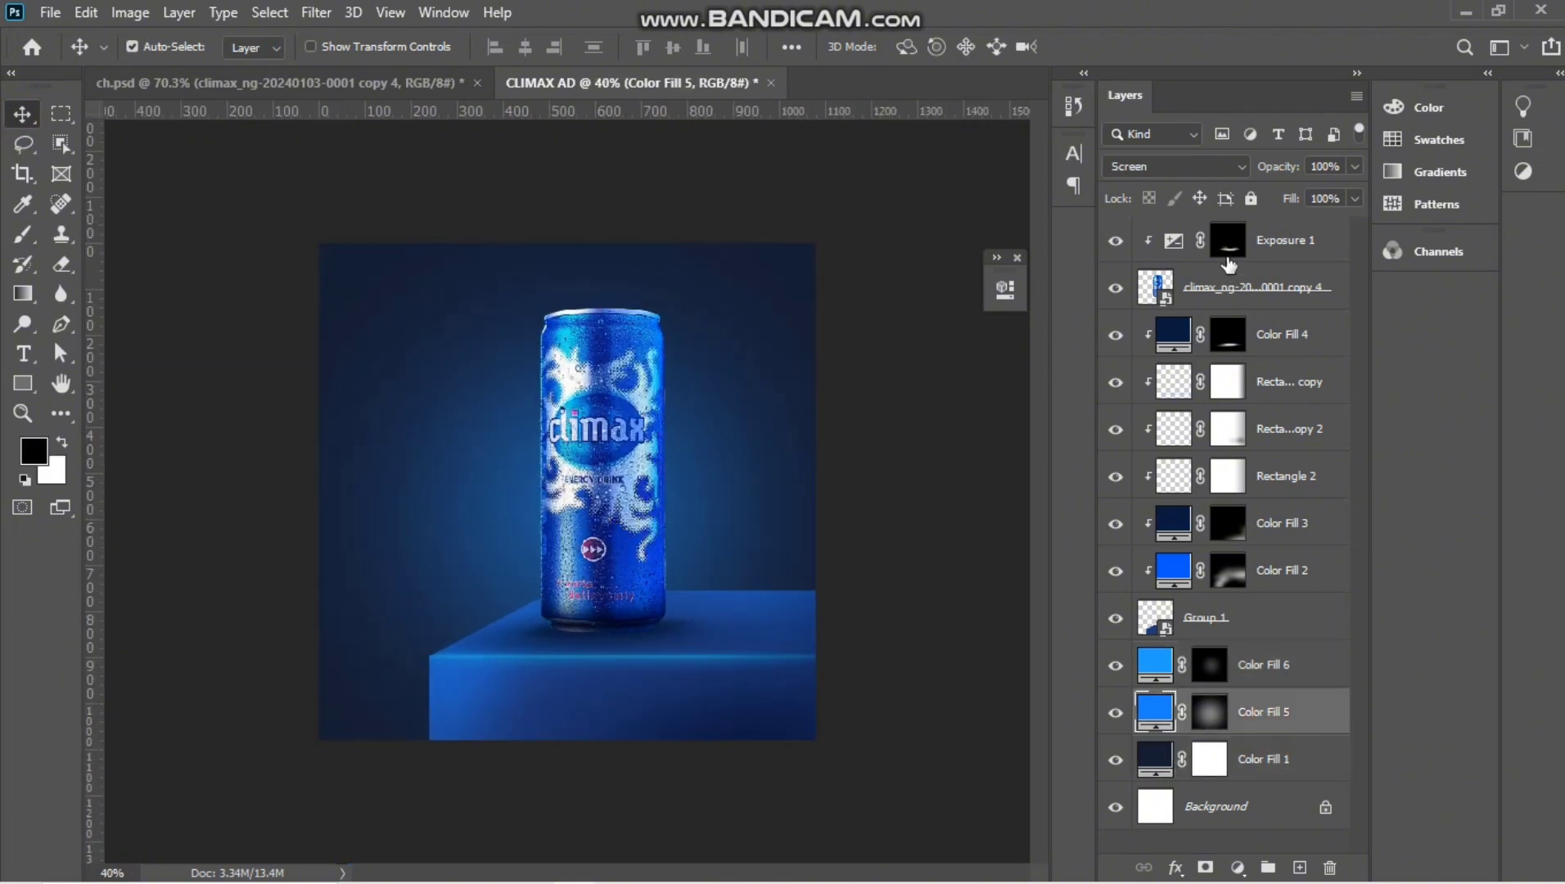
shift+click(1228, 260)
key(ctrl+t)
drag(780, 535, 750, 536)
key(ctrl+z)
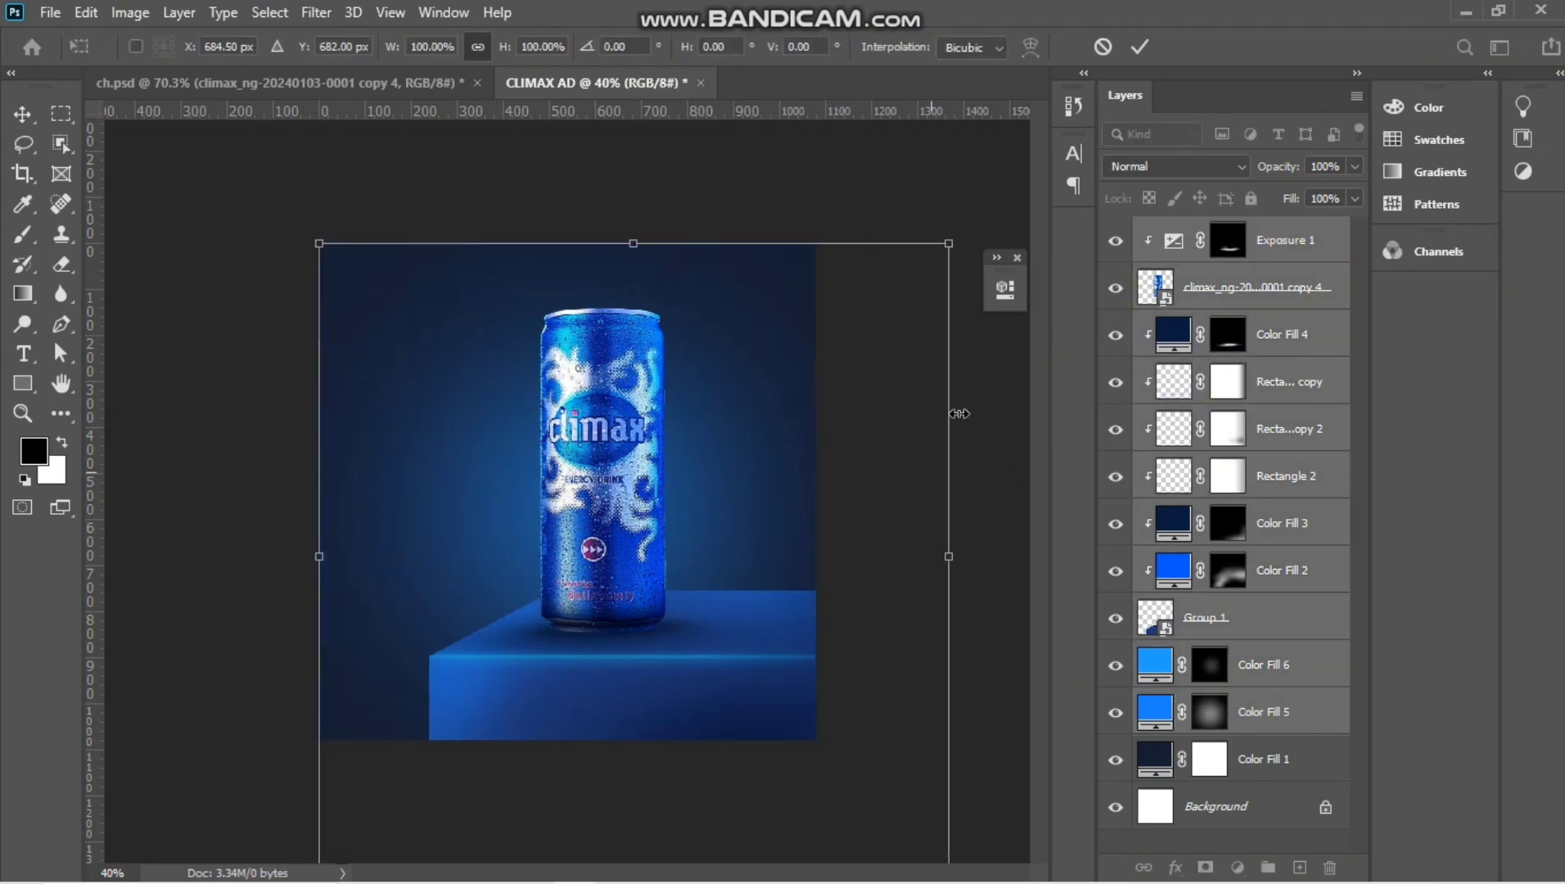
drag(947, 245, 954, 236)
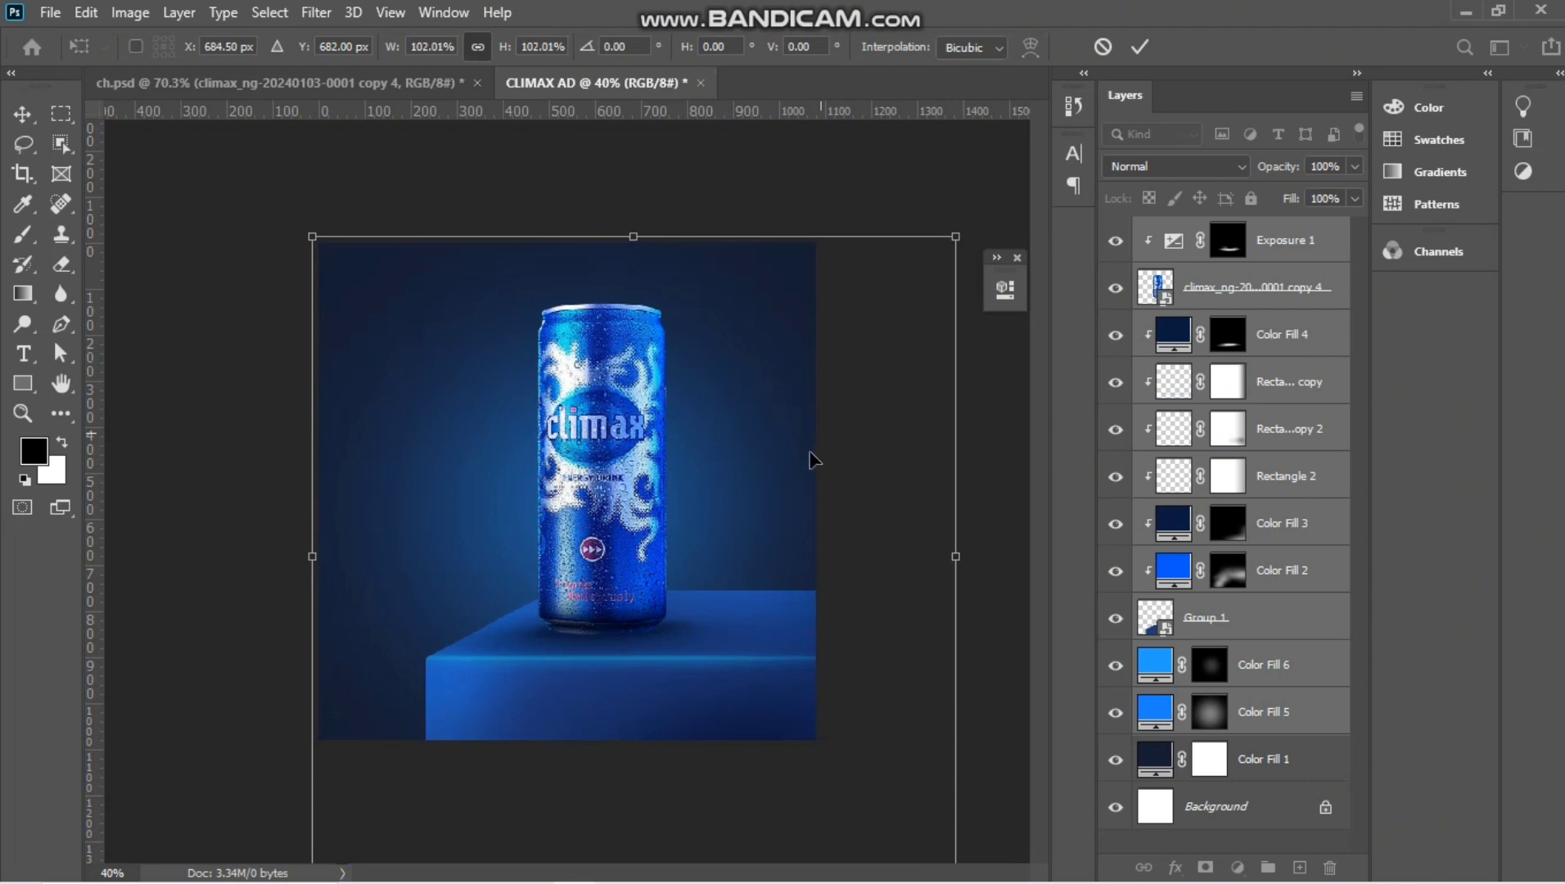
drag(802, 448, 806, 458)
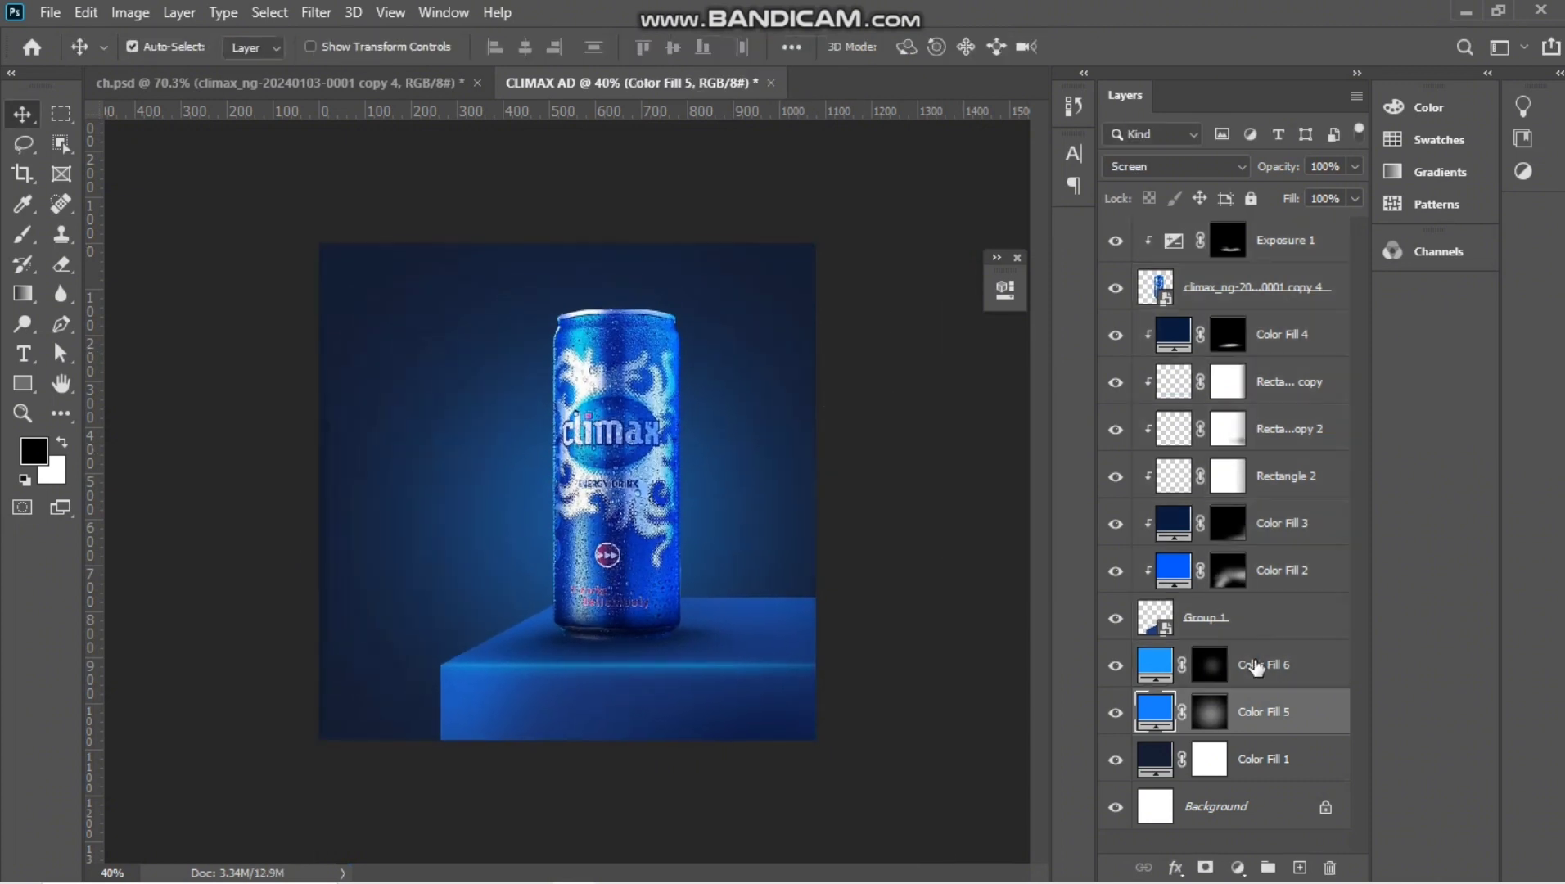
Scale the Color Fill 5 and Color Fill 6 glow layers to about 105.67% and center them horizontally on the canvas.
shift+click(1256, 666)
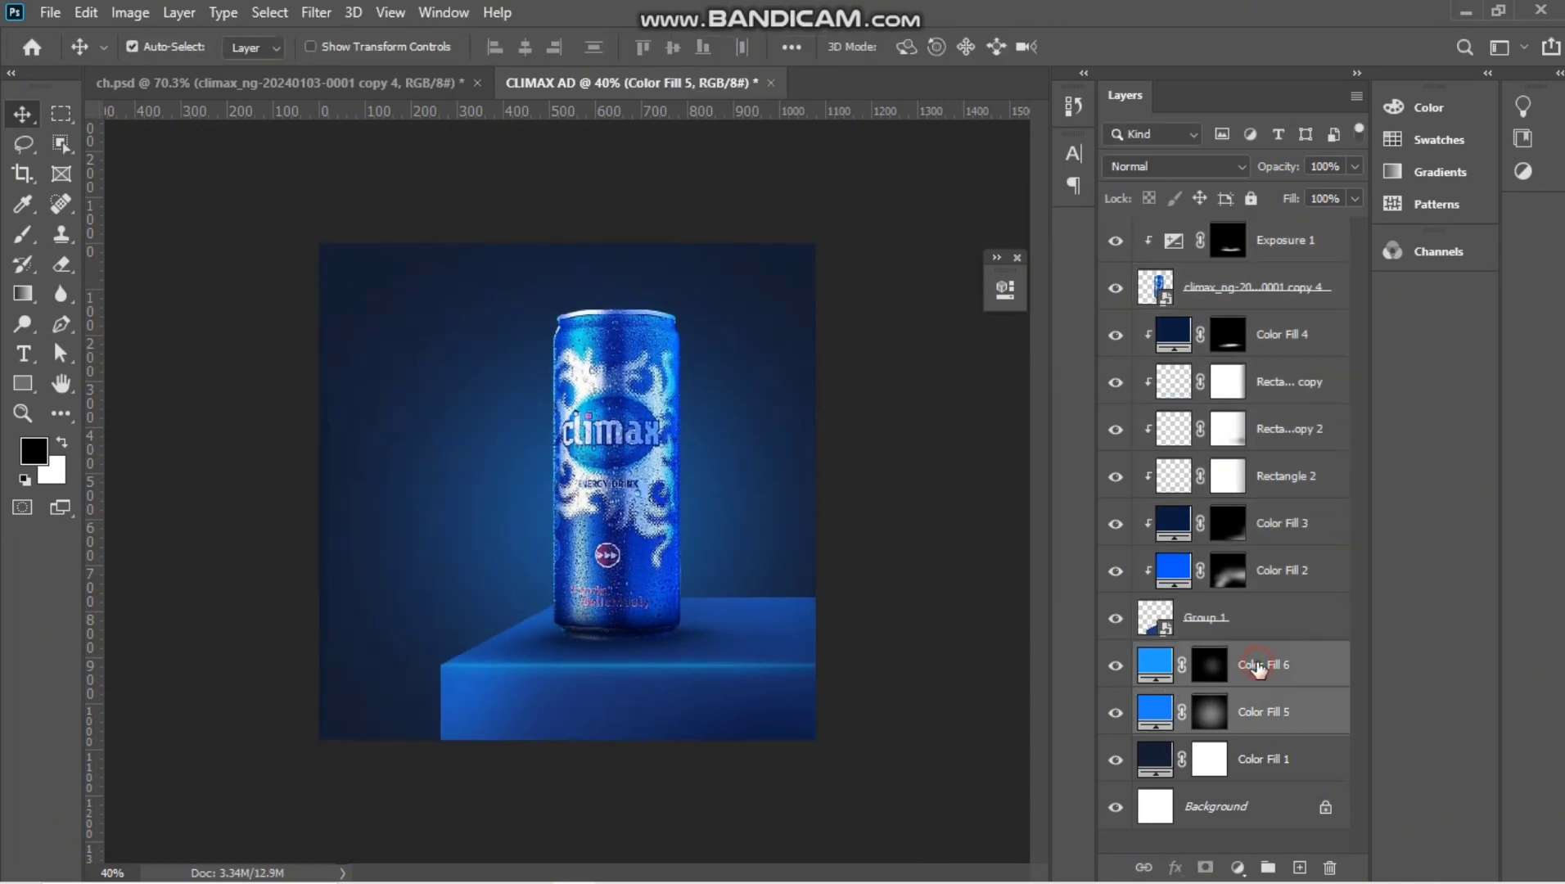
key(ctrl+t)
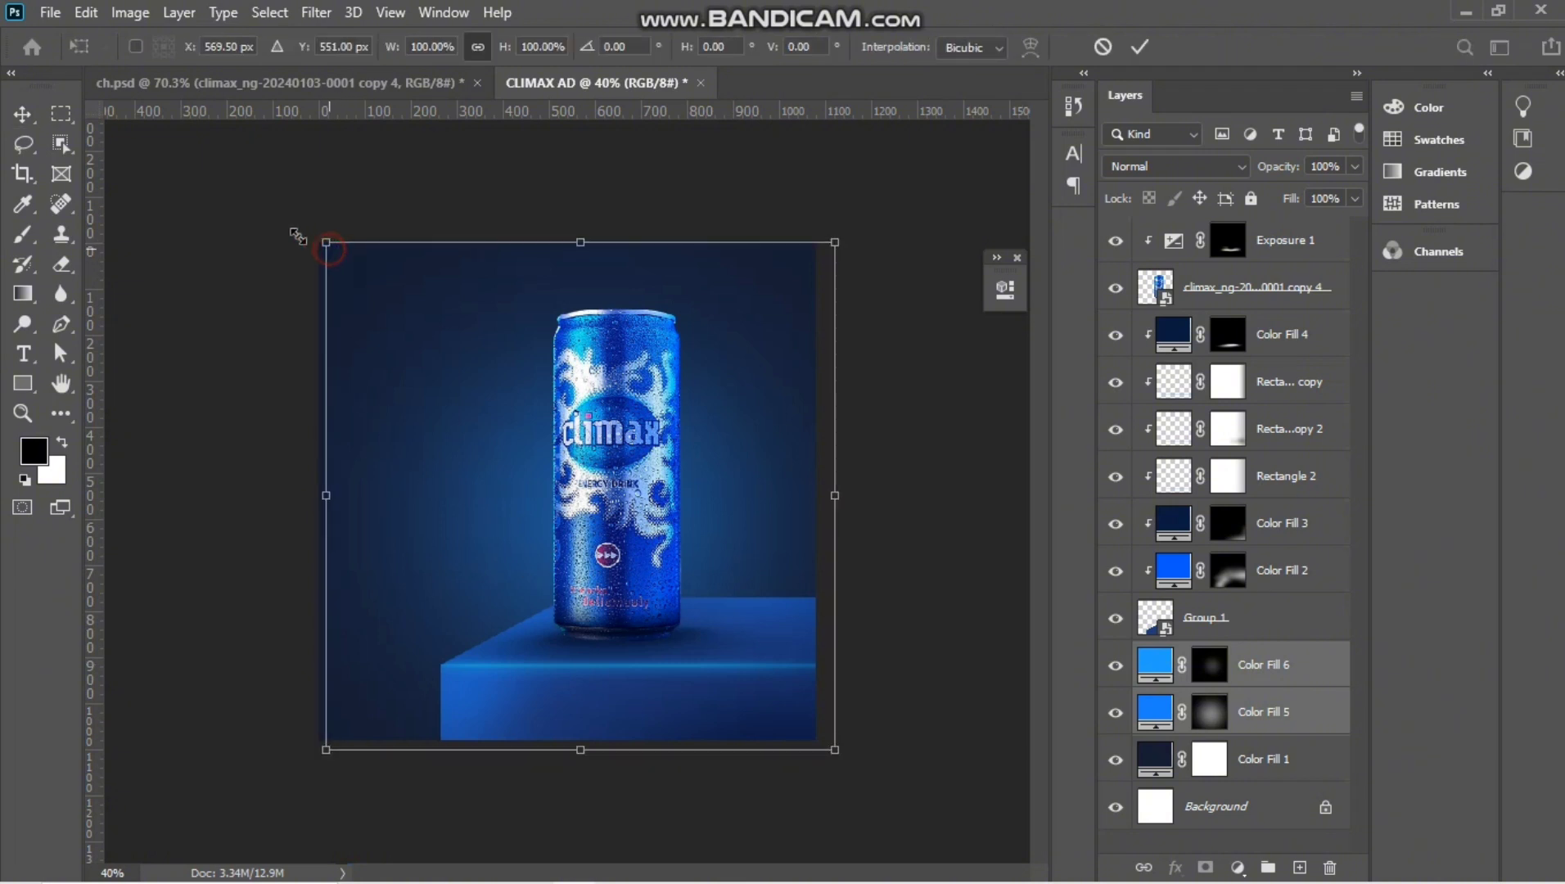
drag(318, 243, 298, 214)
drag(580, 469, 584, 470)
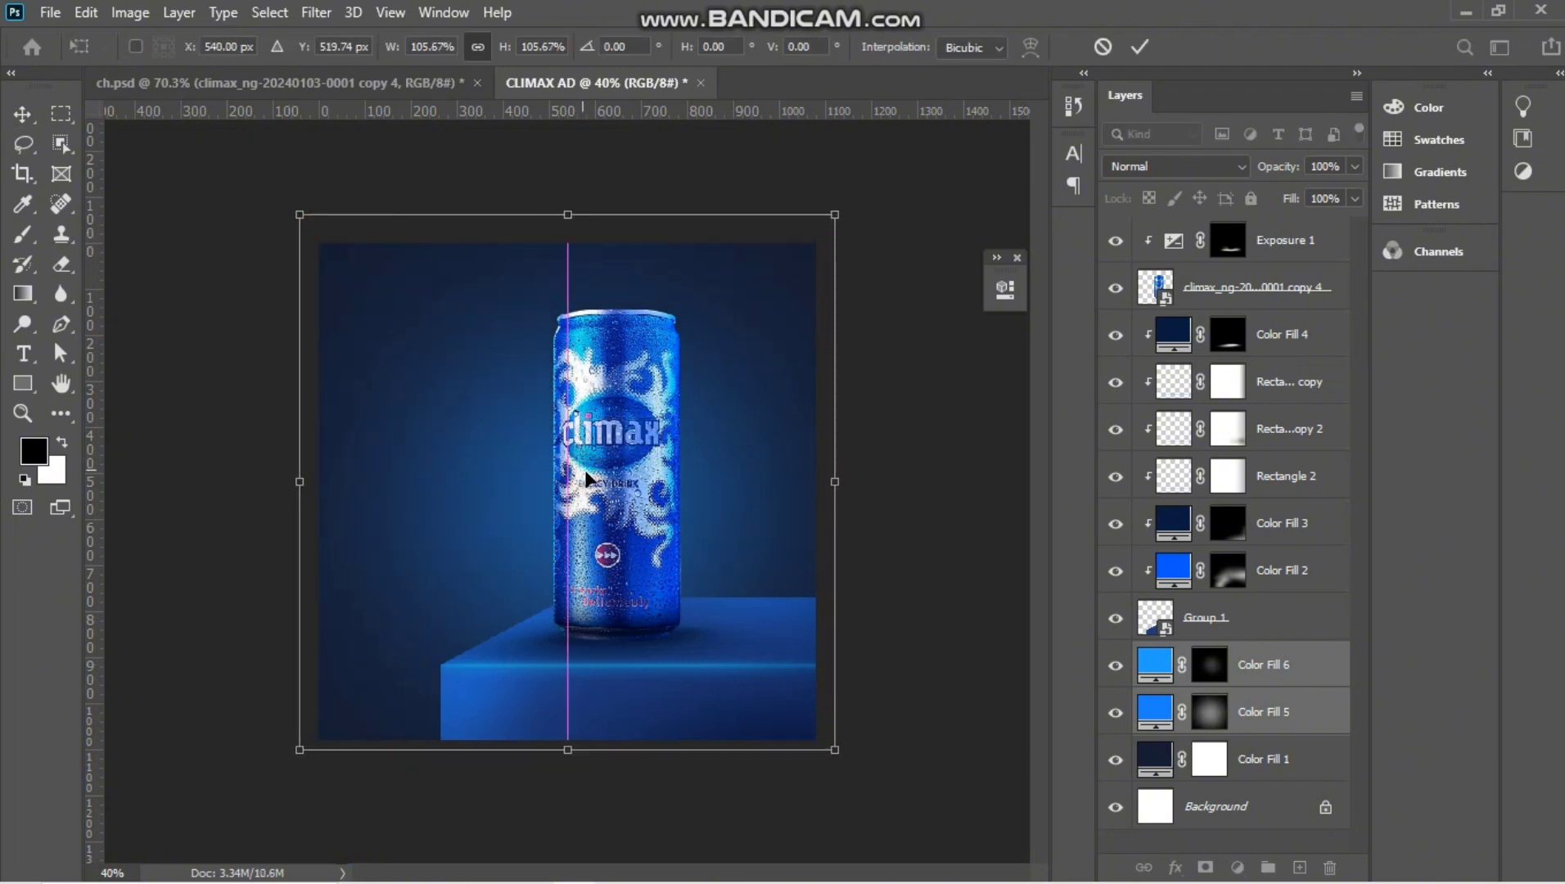
key(Return)
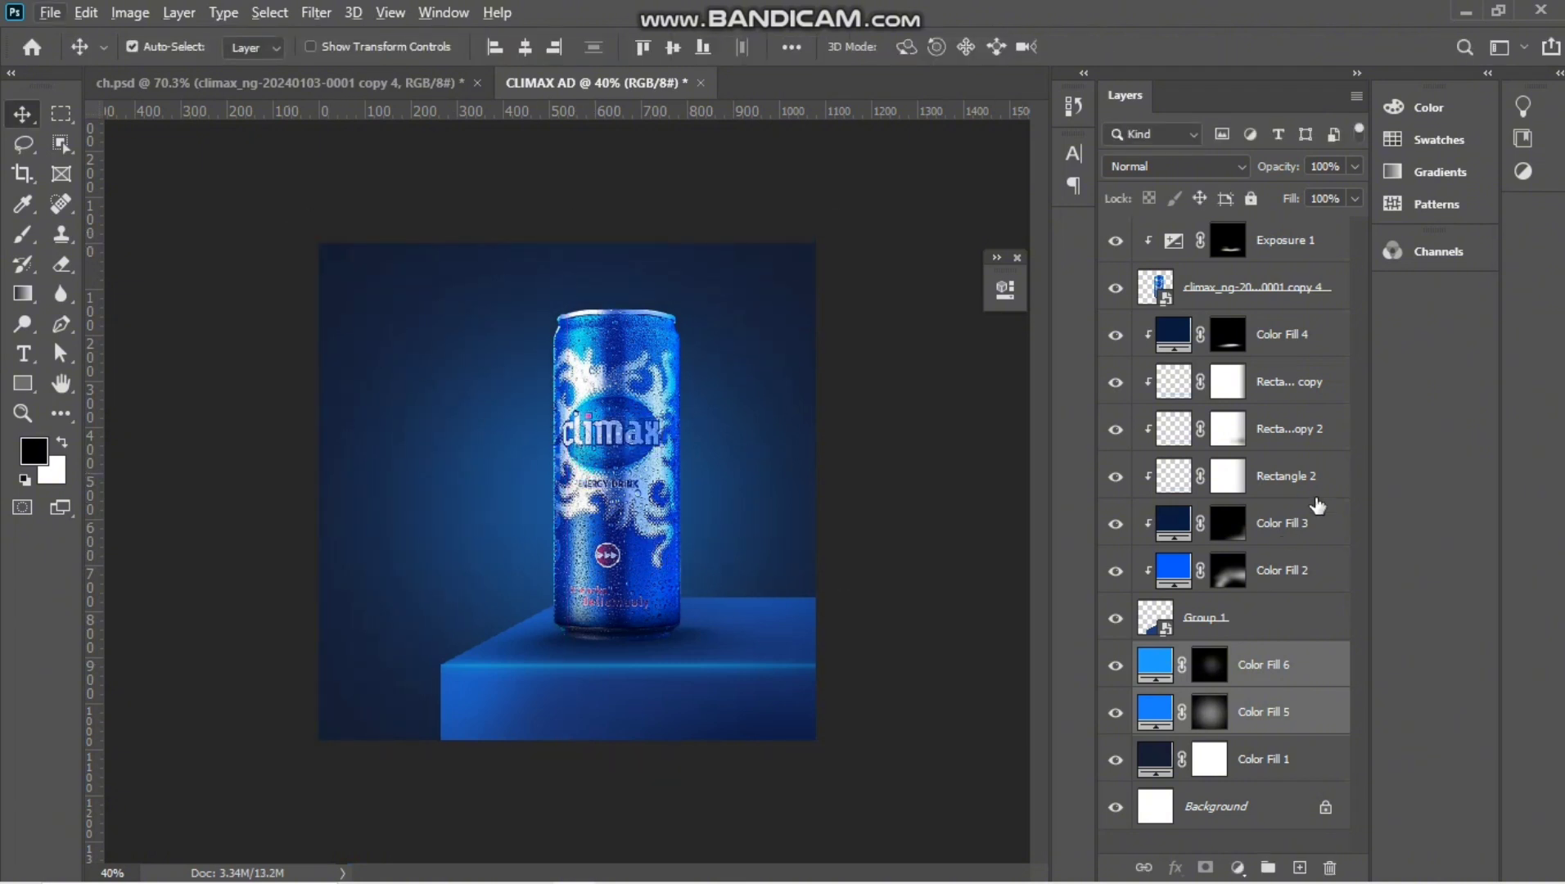
Place the lens-flare-png-46205 image above Exposure 1 and set its blend mode to Screen.
click(1273, 238)
key(x)
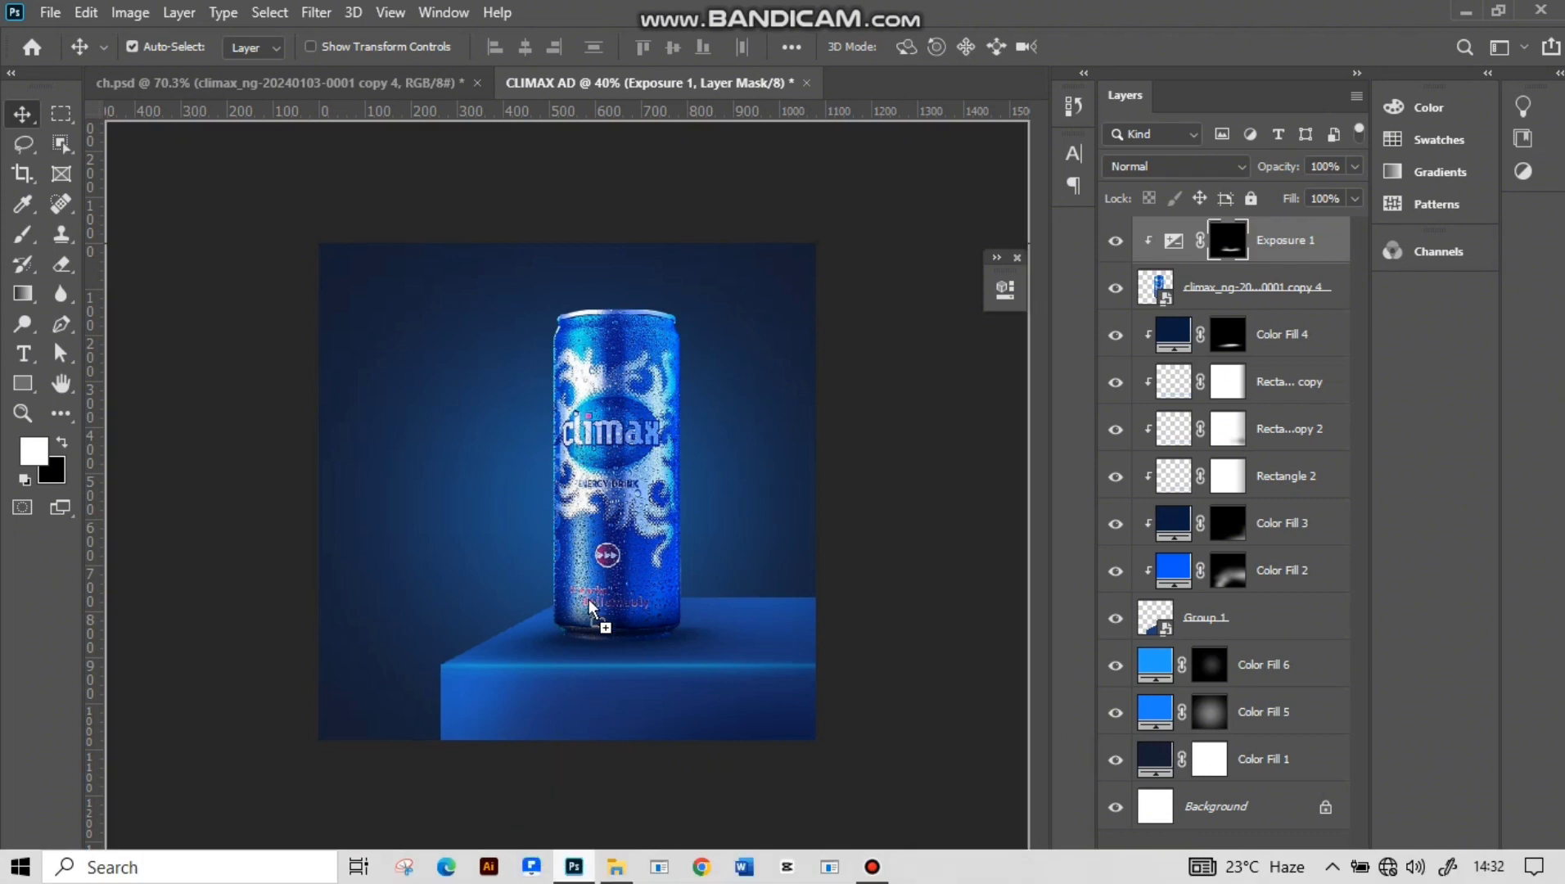
drag(606, 556, 602, 550)
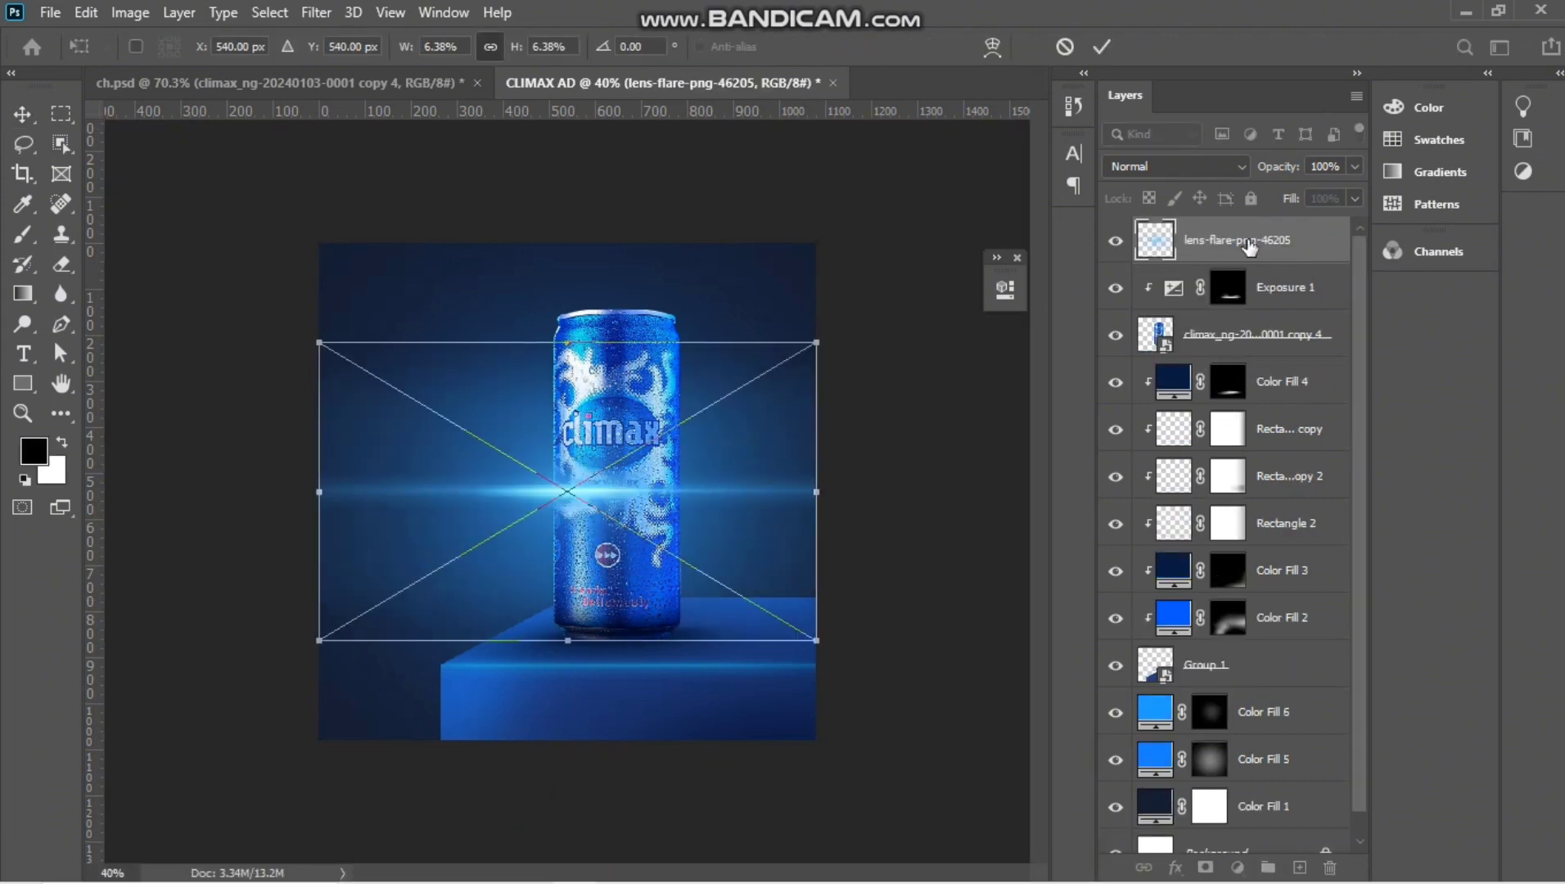
click(1233, 169)
click(1160, 353)
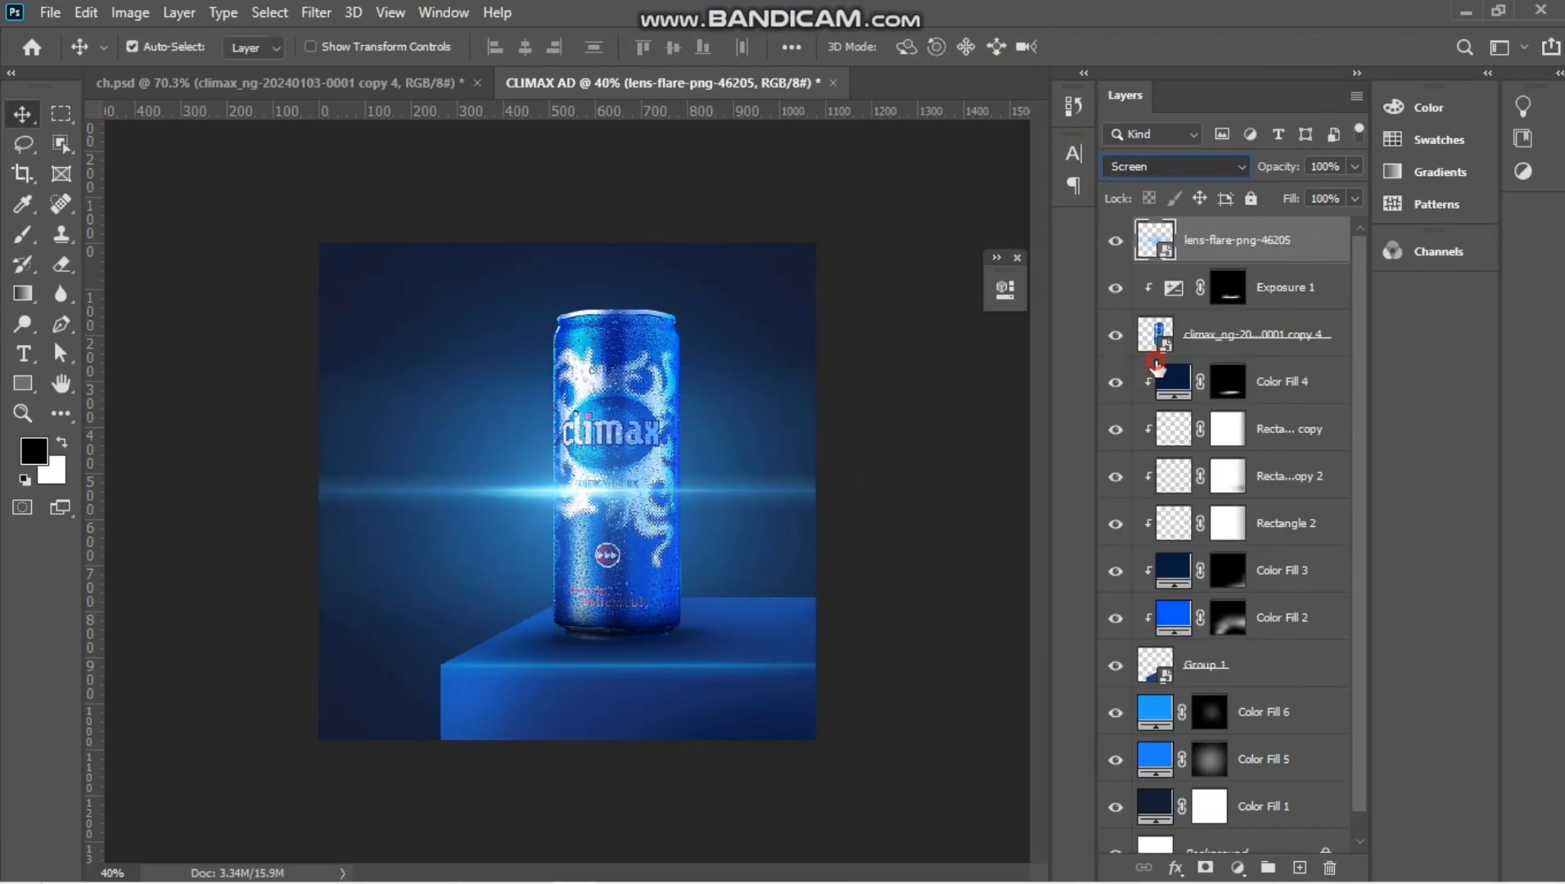
Rotate the lens flare 90° to vertical and clip it to the can layer.
key(ctrl+t)
drag(872, 498, 576, 731)
alt+click(1269, 264)
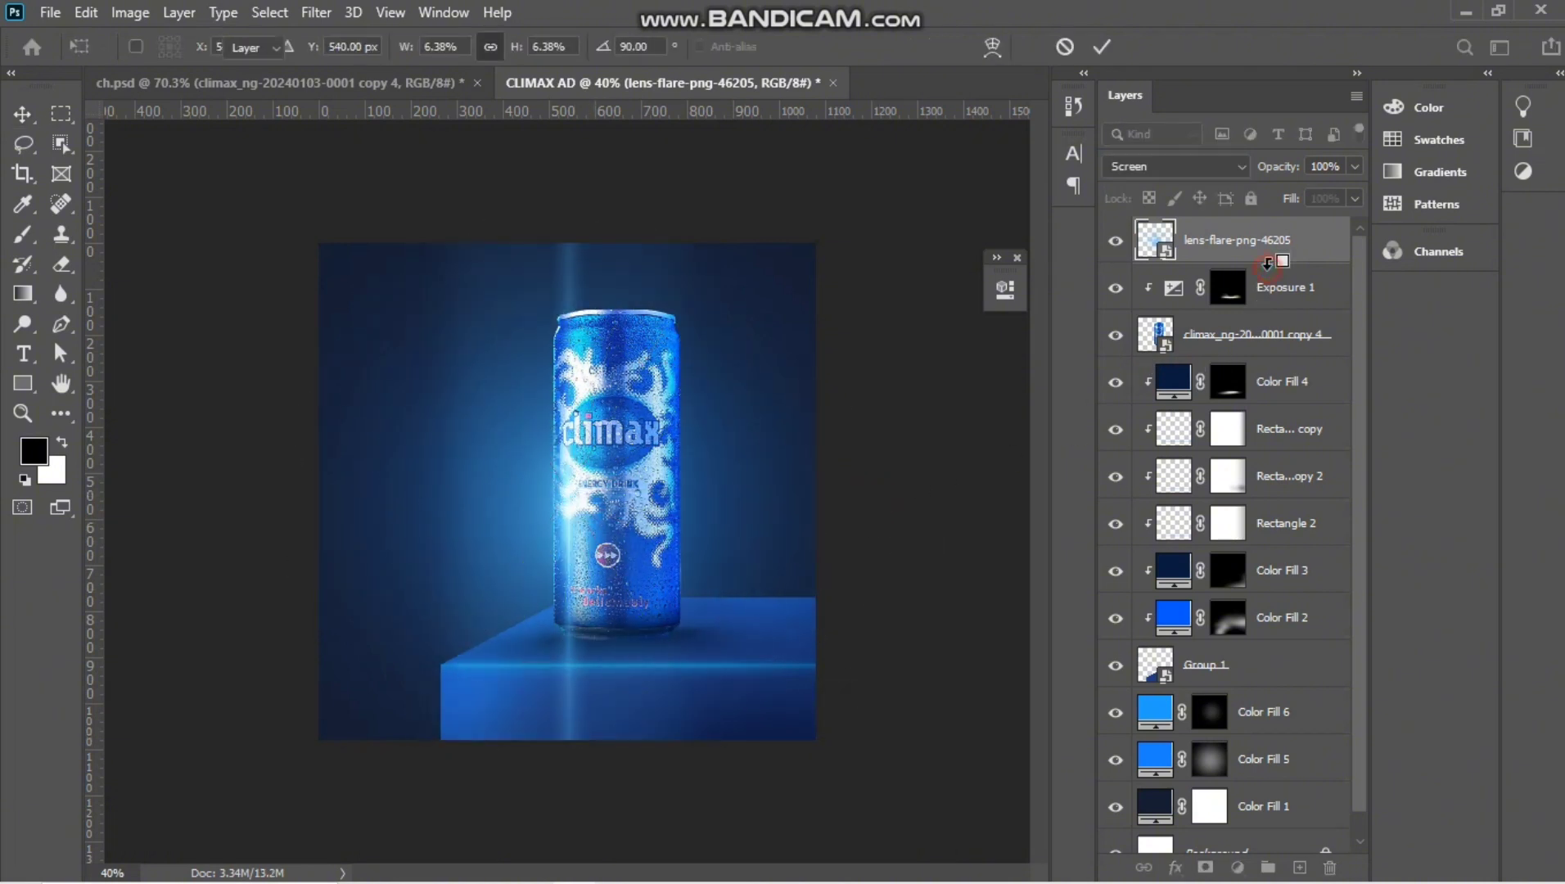
Shrink and position the lens flare along the can's left edge, and lower its opacity to 70%.
key(ctrl+t)
drag(717, 243, 675, 294)
drag(600, 473, 601, 454)
key(Return)
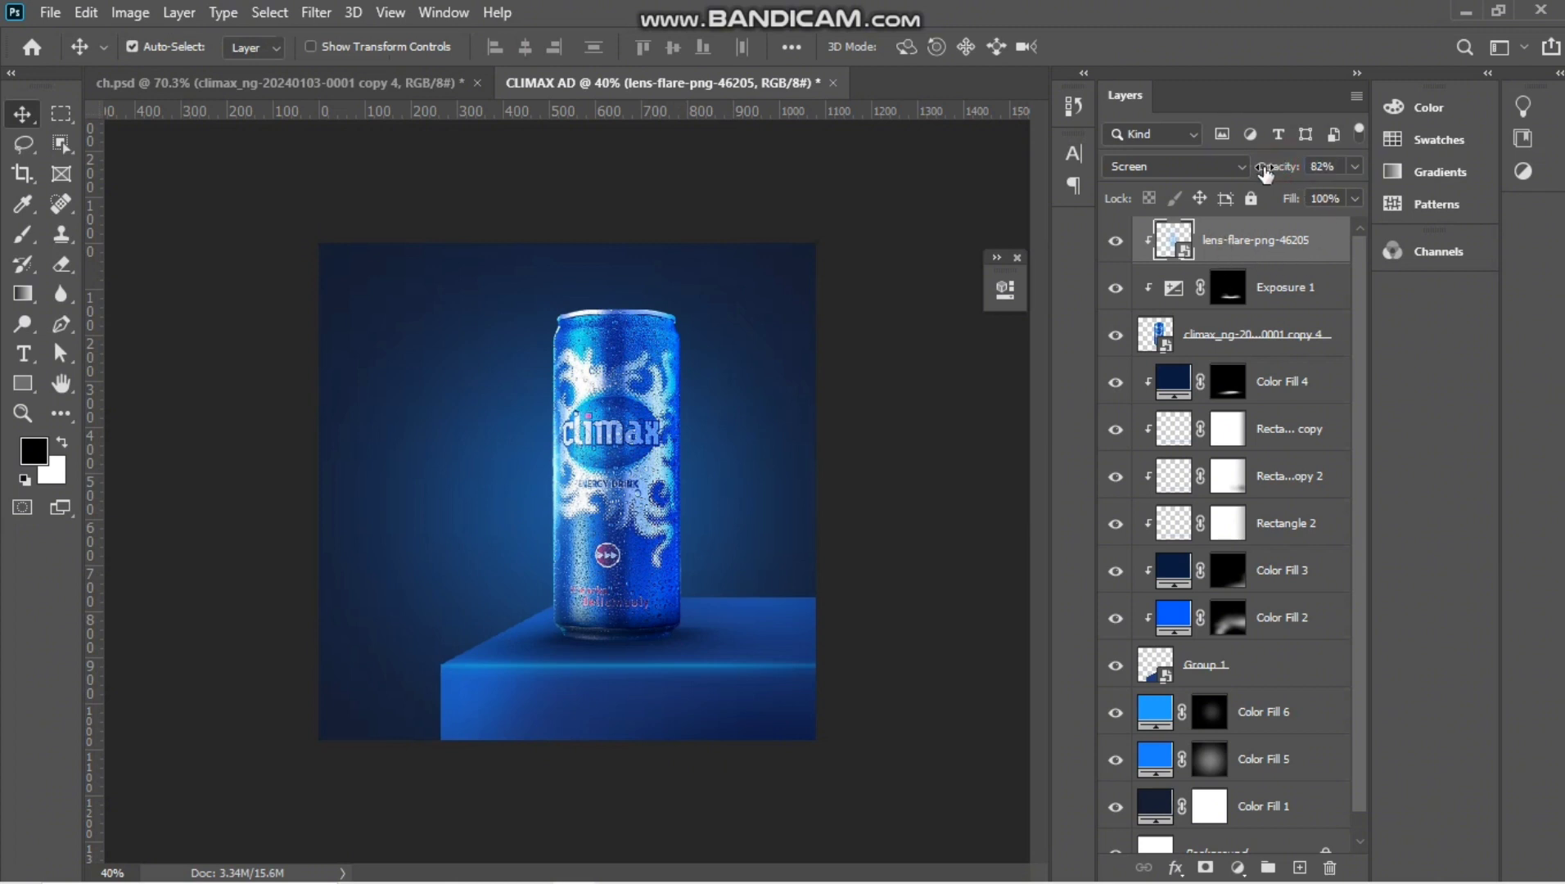
drag(1269, 171, 1265, 169)
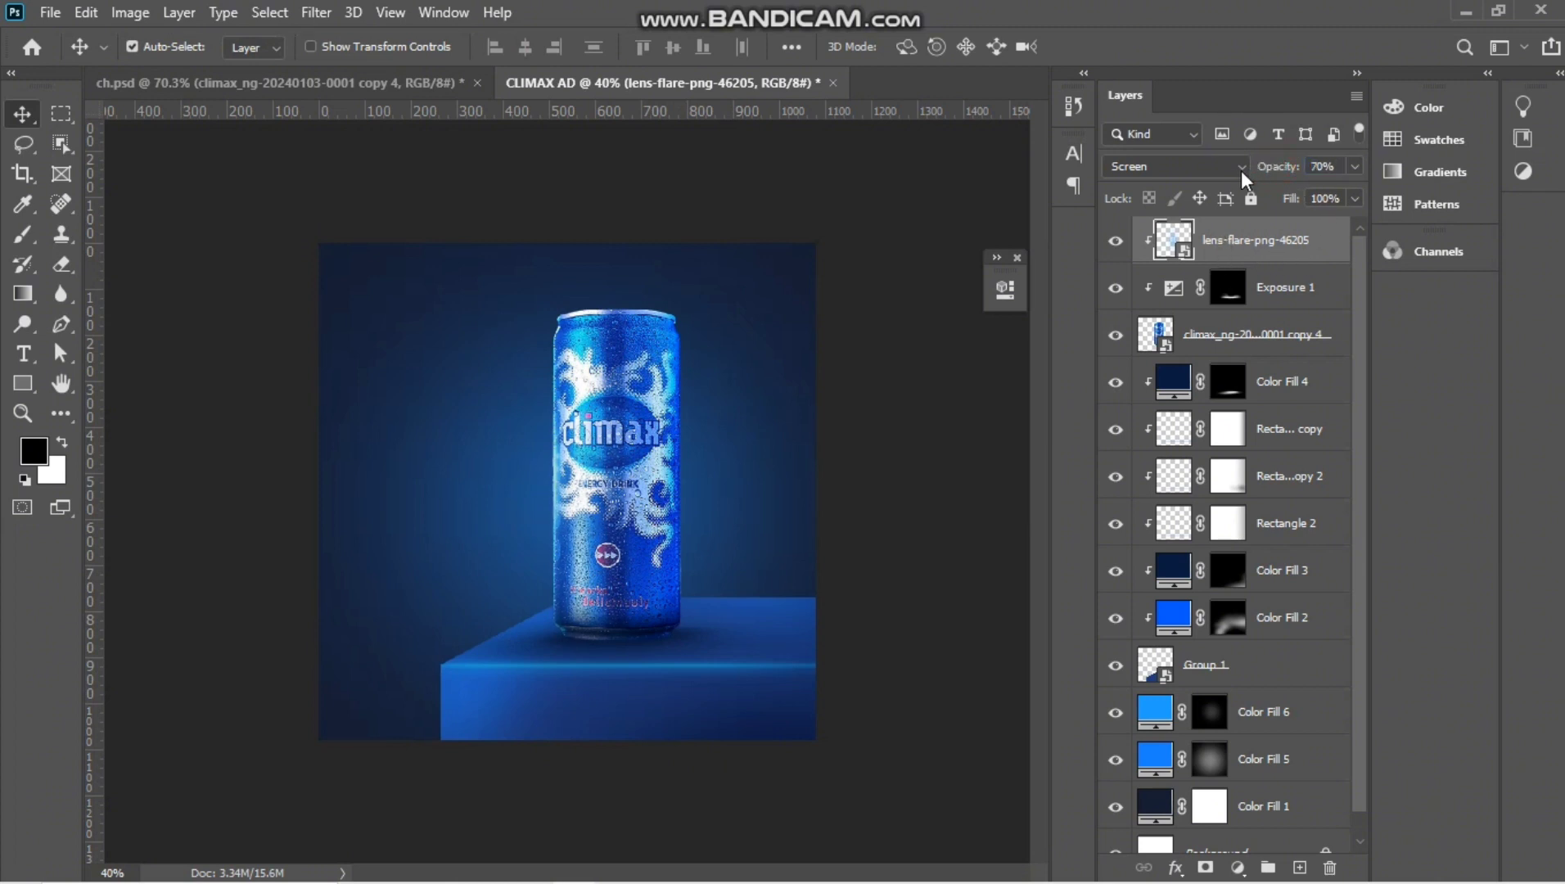
Duplicate the lens flare, move the copy to the can's right edge and clip it to the can.
key(ctrl+j)
key(ctrl+t)
drag(622, 459, 705, 460)
key(Return)
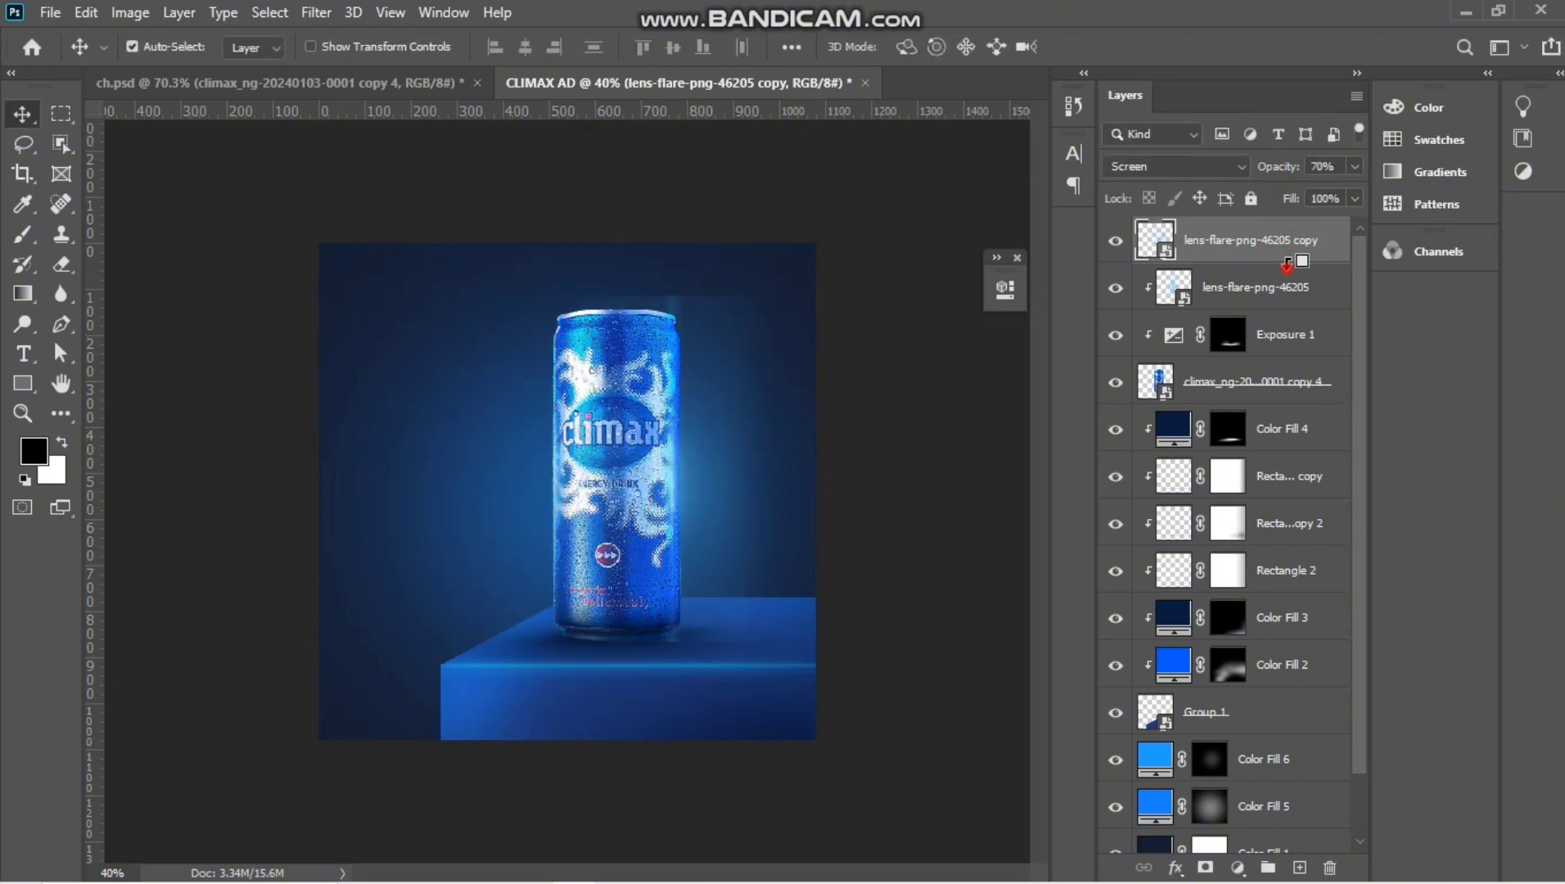
alt+click(1287, 264)
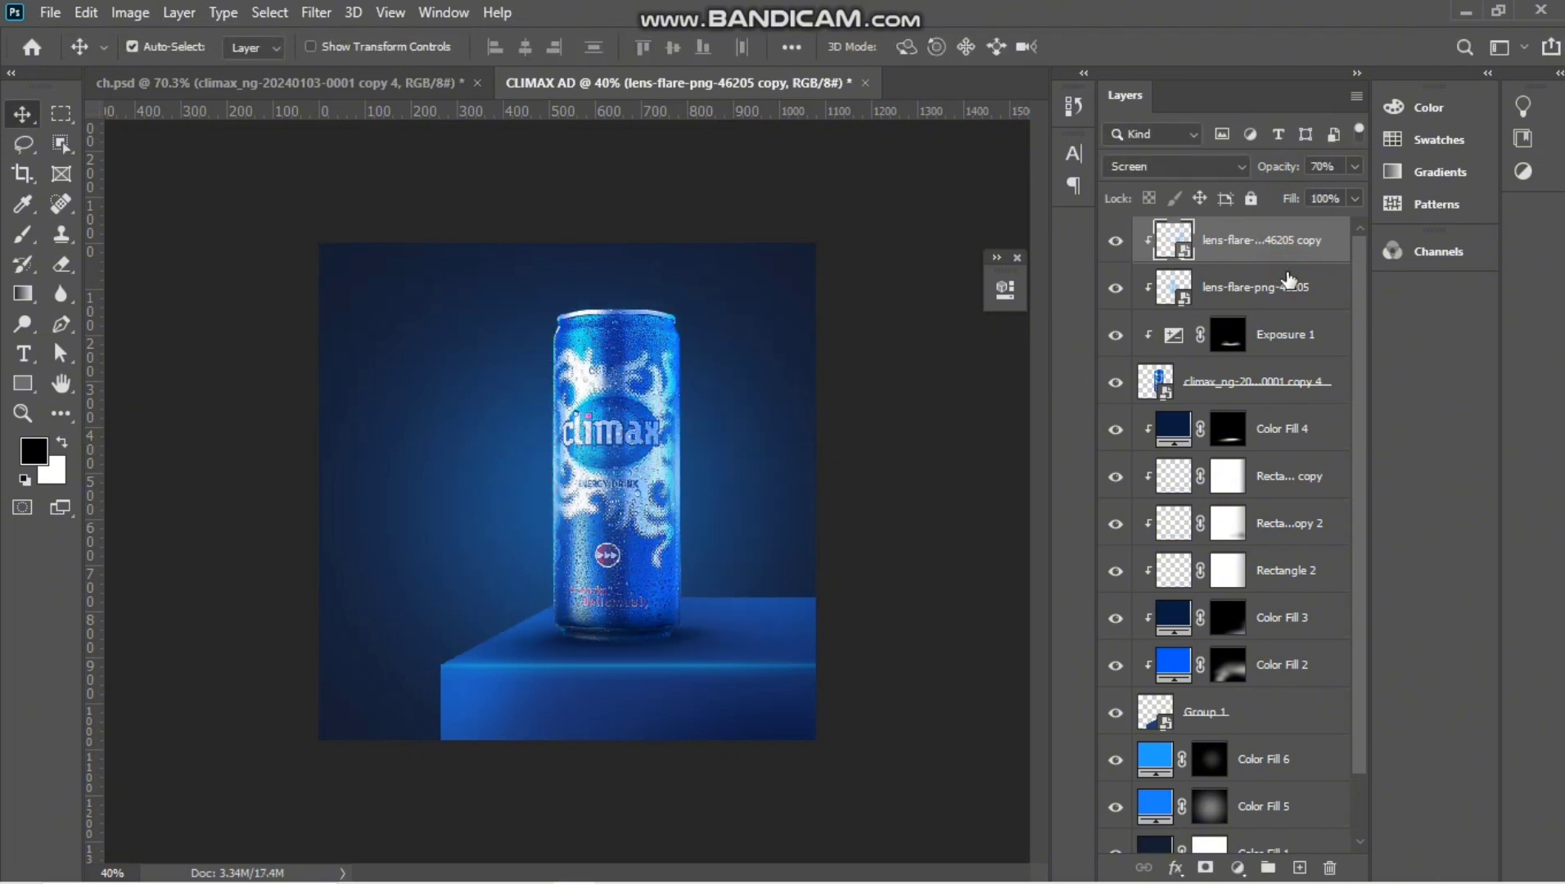
scroll(583, 487, up, 5)
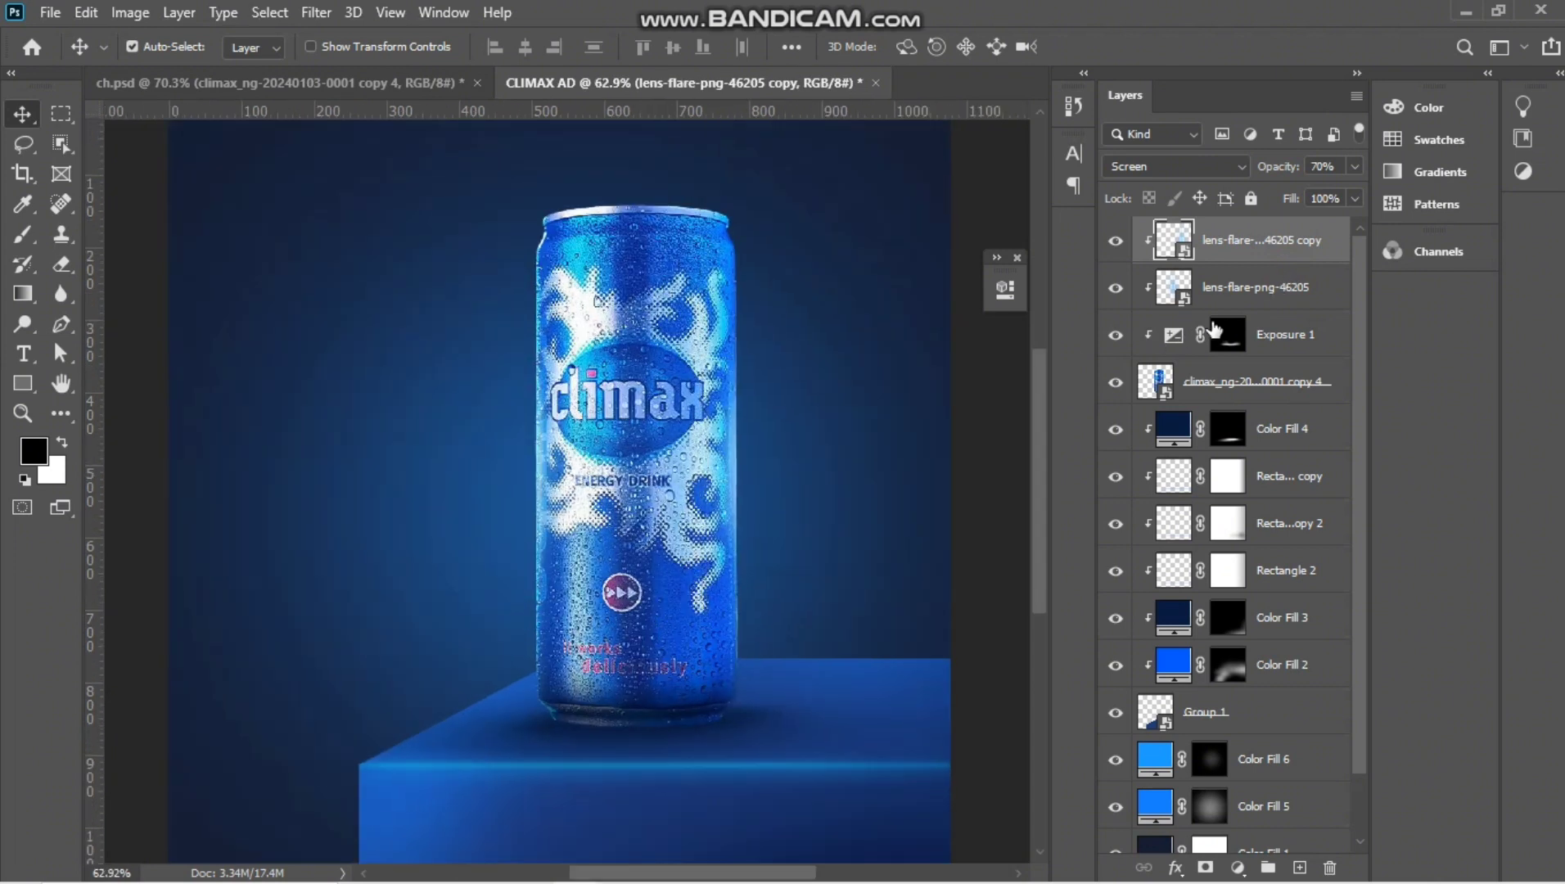
Compare the can with and without the original lens flare, and add a layer mask to that flare layer.
click(1263, 293)
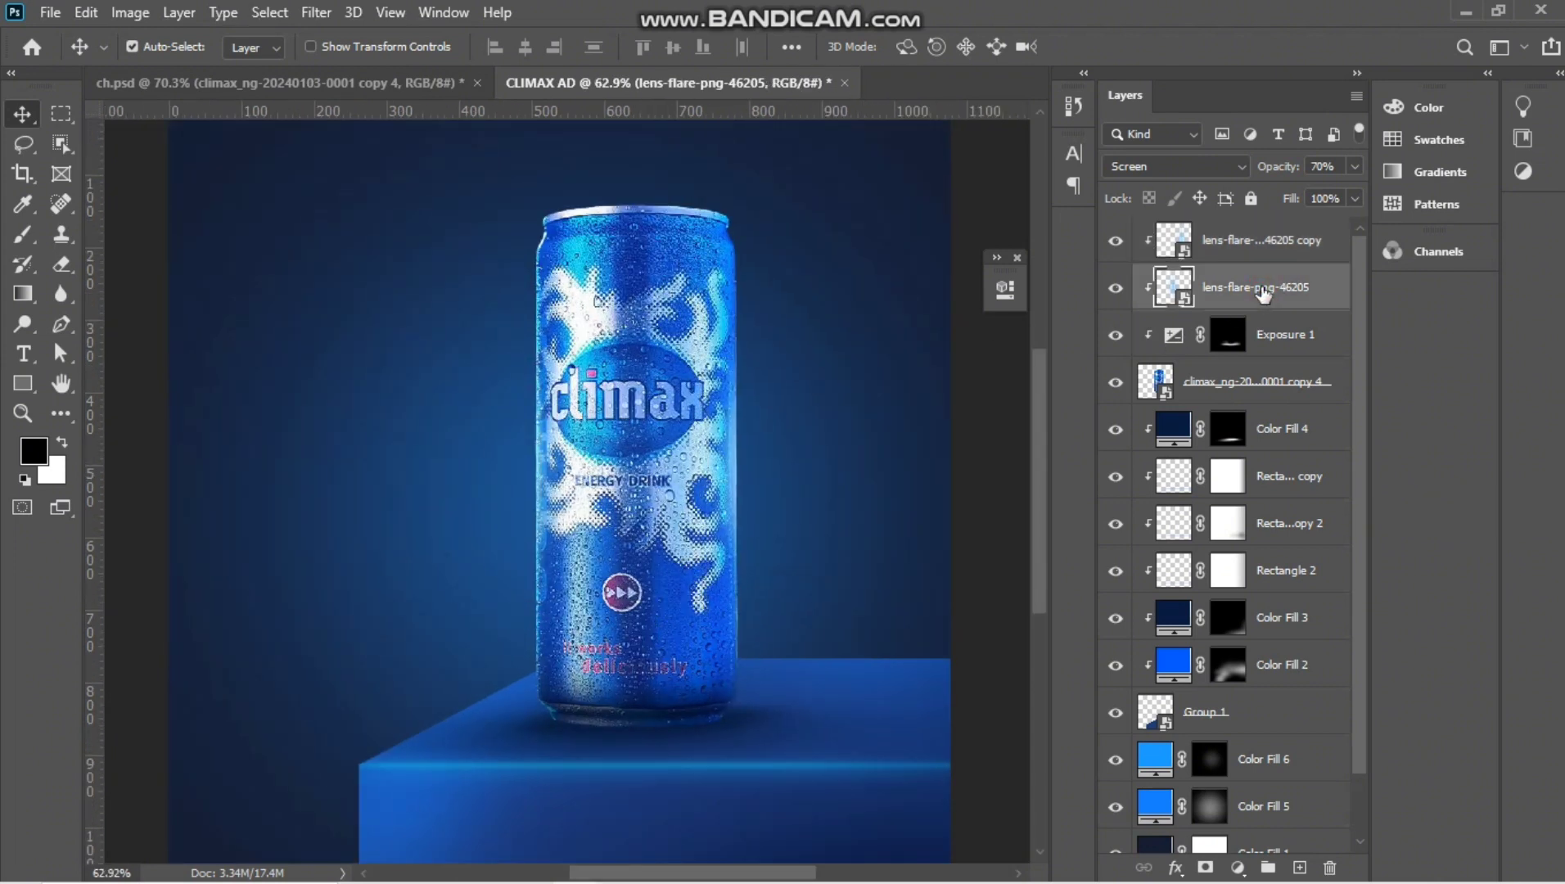
scroll(759, 503, down, 5)
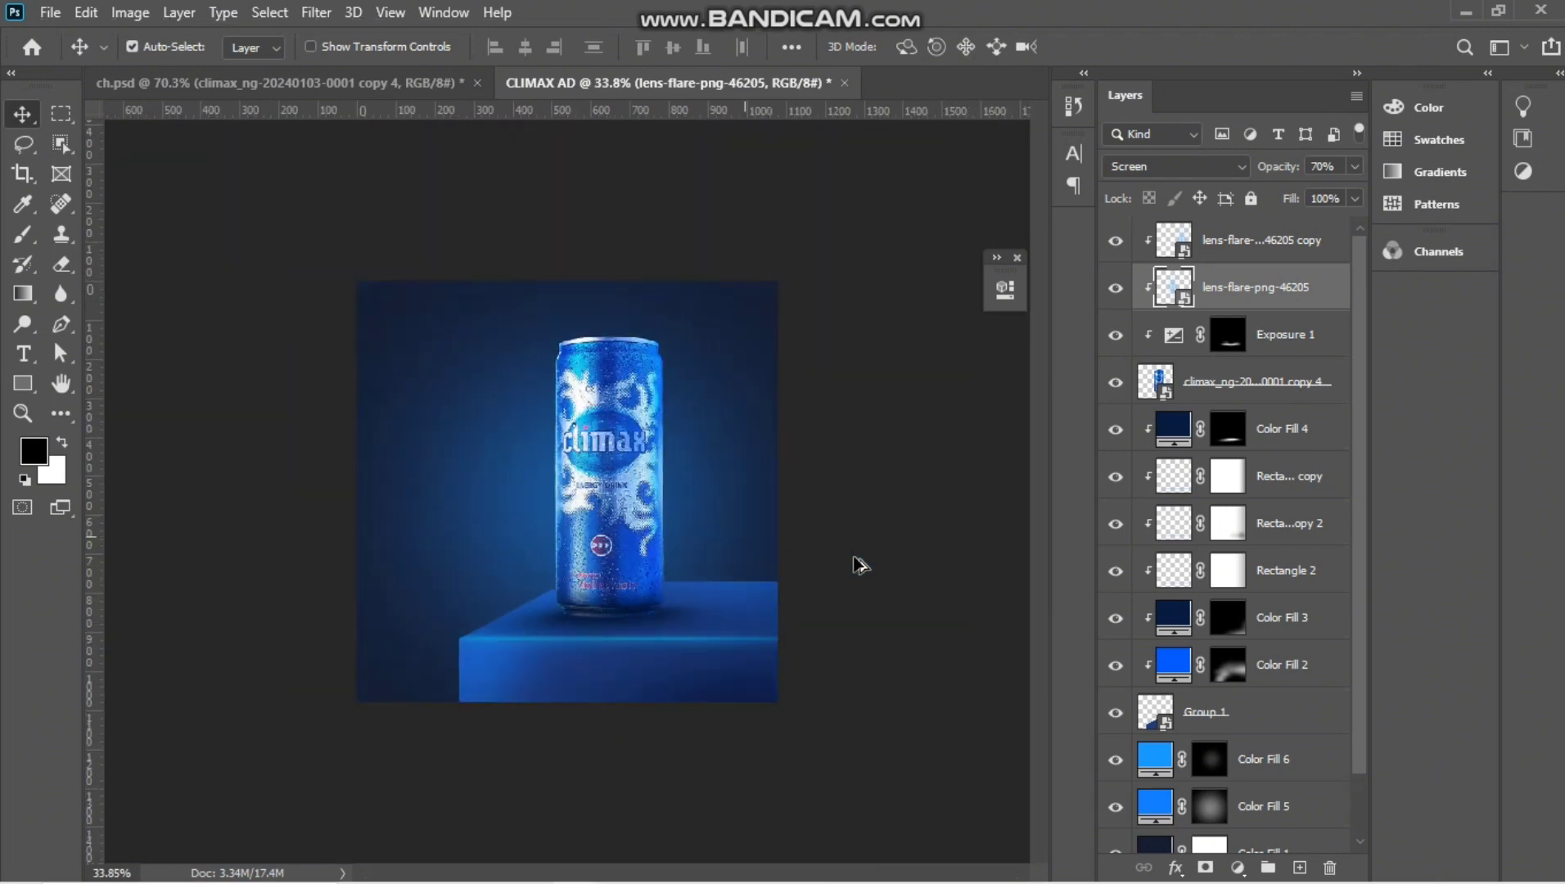
scroll(816, 540, up, 2)
click(1105, 300)
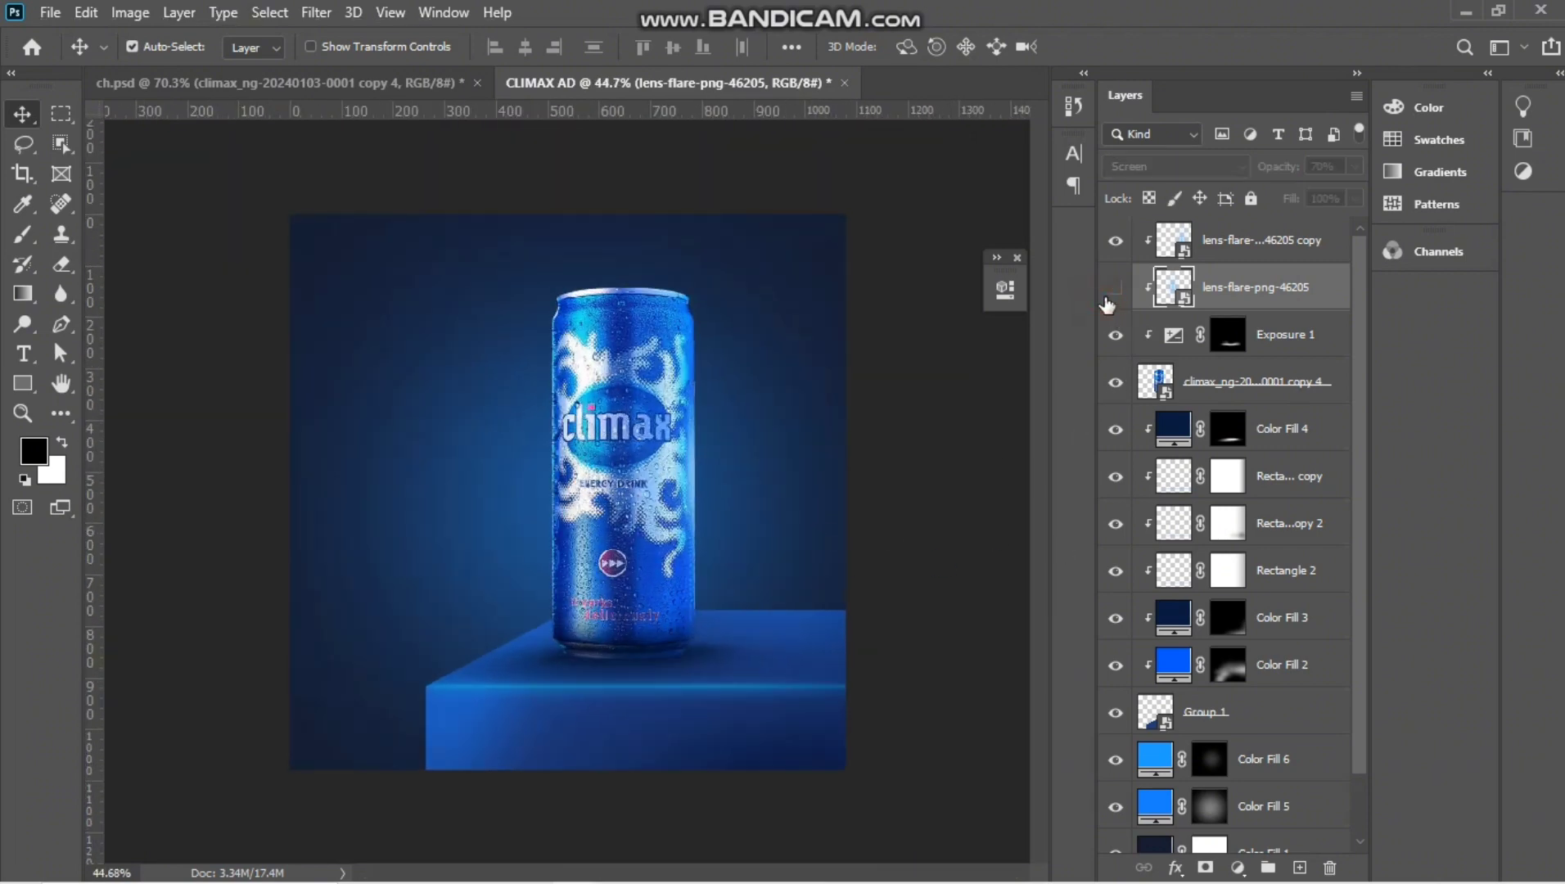
click(1105, 299)
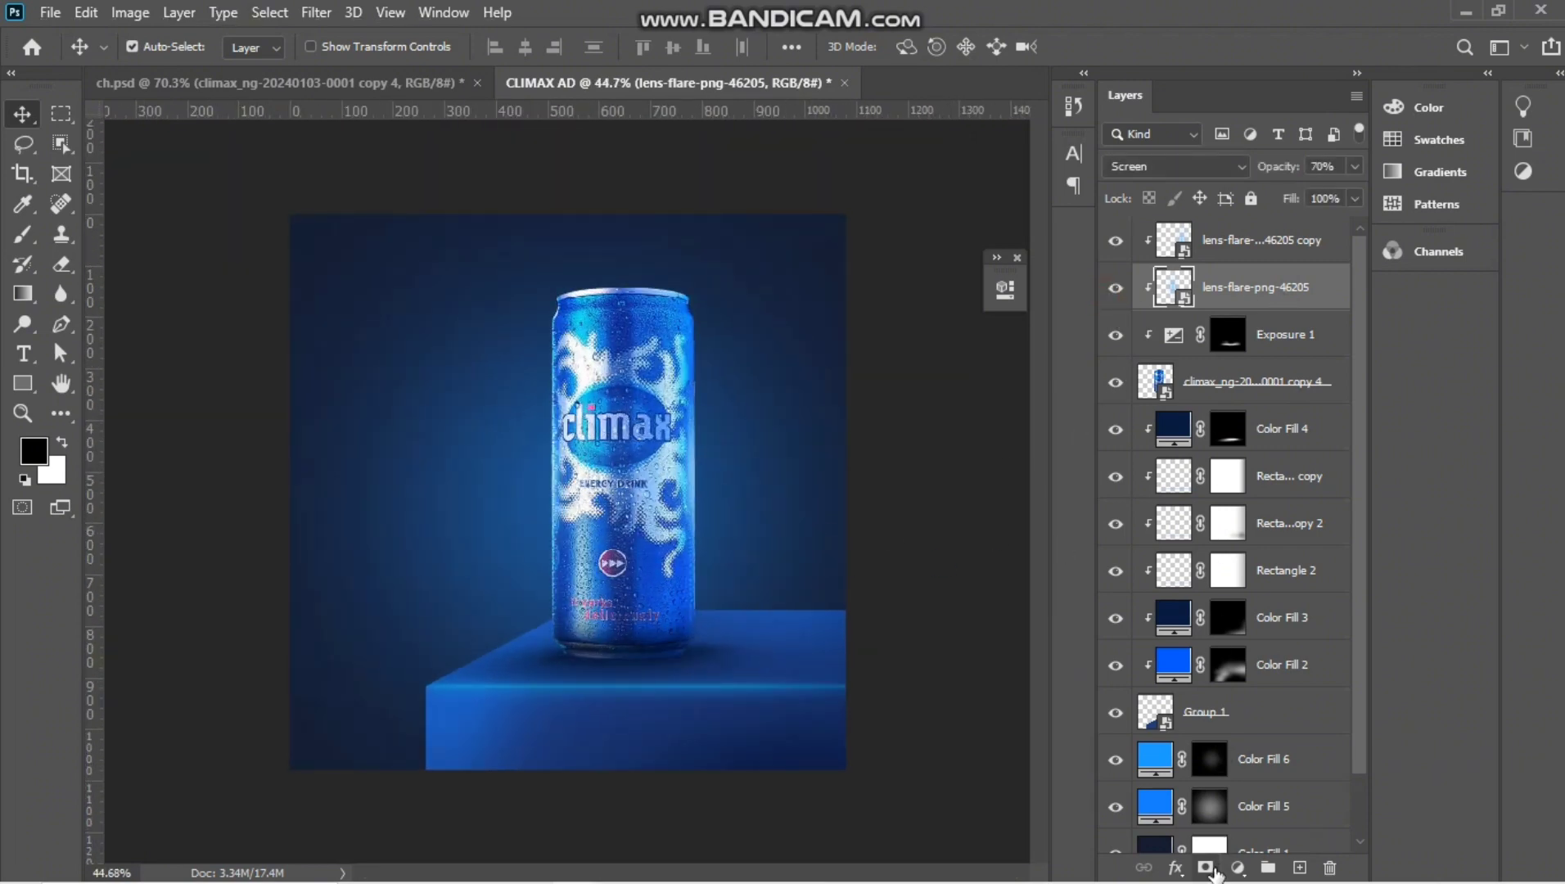
click(1205, 868)
Paint black on the original flare's mask with a 125 px soft brush to fade its spill over the can's left-centre.
click(24, 235)
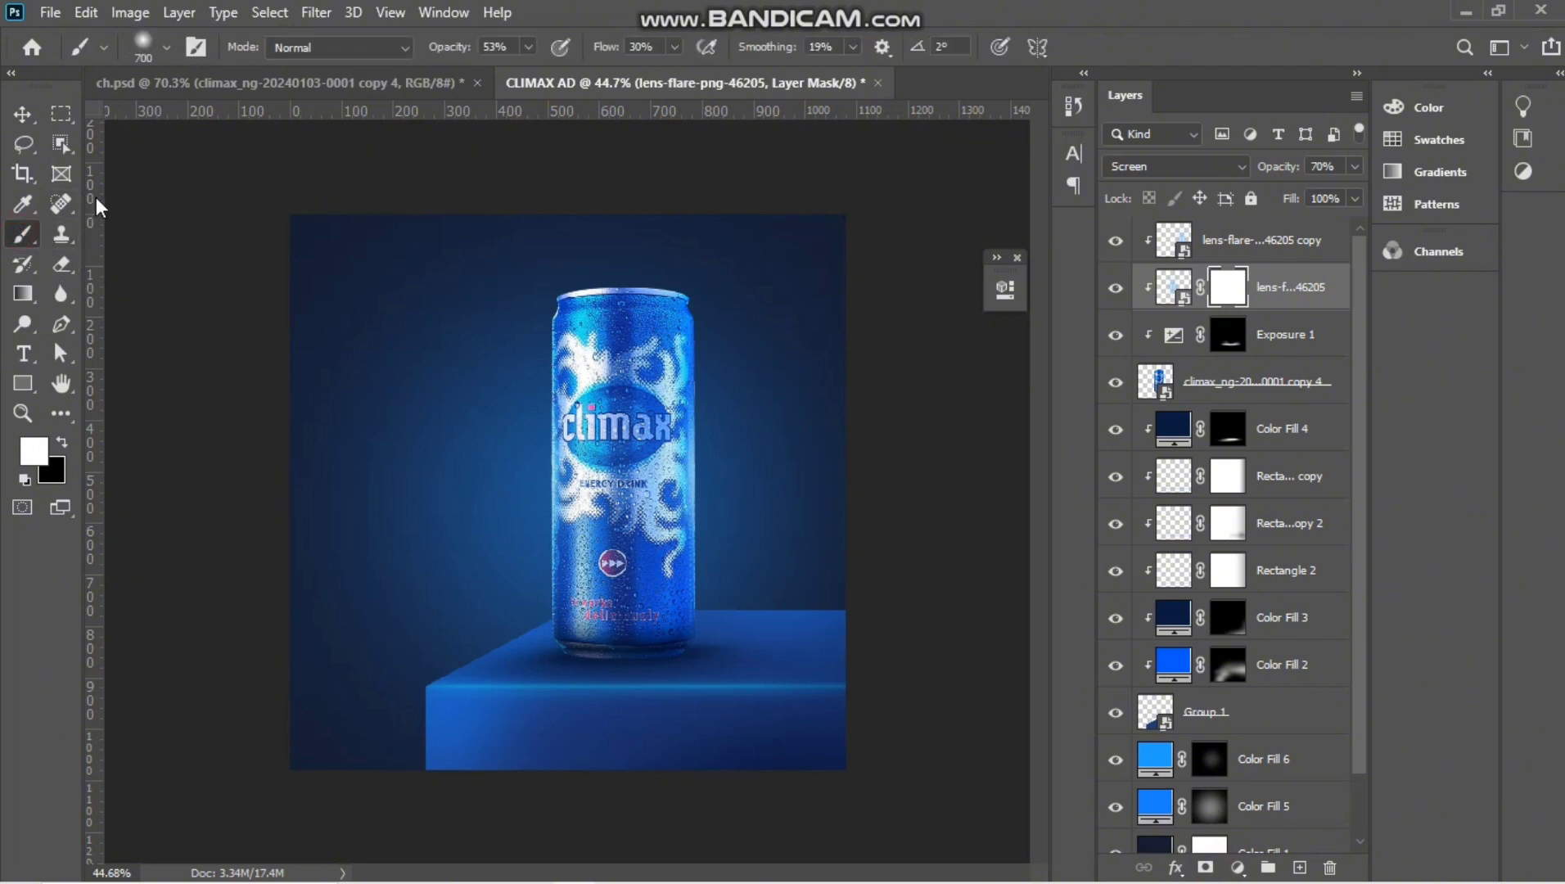
key(v)
scroll(994, 354, up, 2)
scroll(997, 353, up, 1)
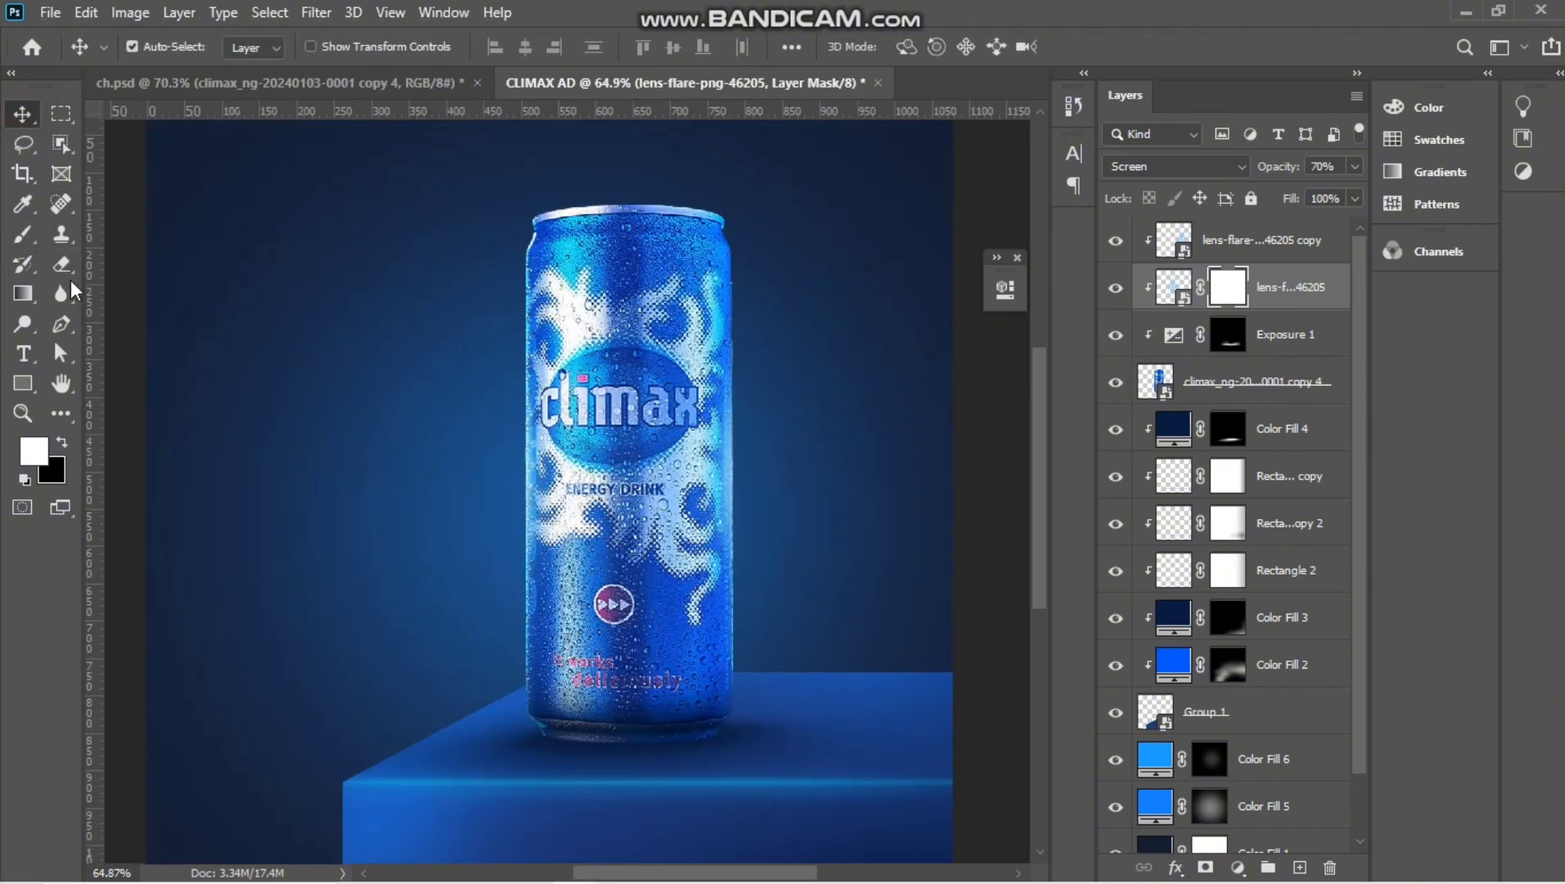
click(22, 234)
key(bracketleft)
key(bracketleft)
key(bracketleft)
key(bracketleft)
key(bracketleft)
key(bracketleft)
key(bracketleft)
key(bracketleft)
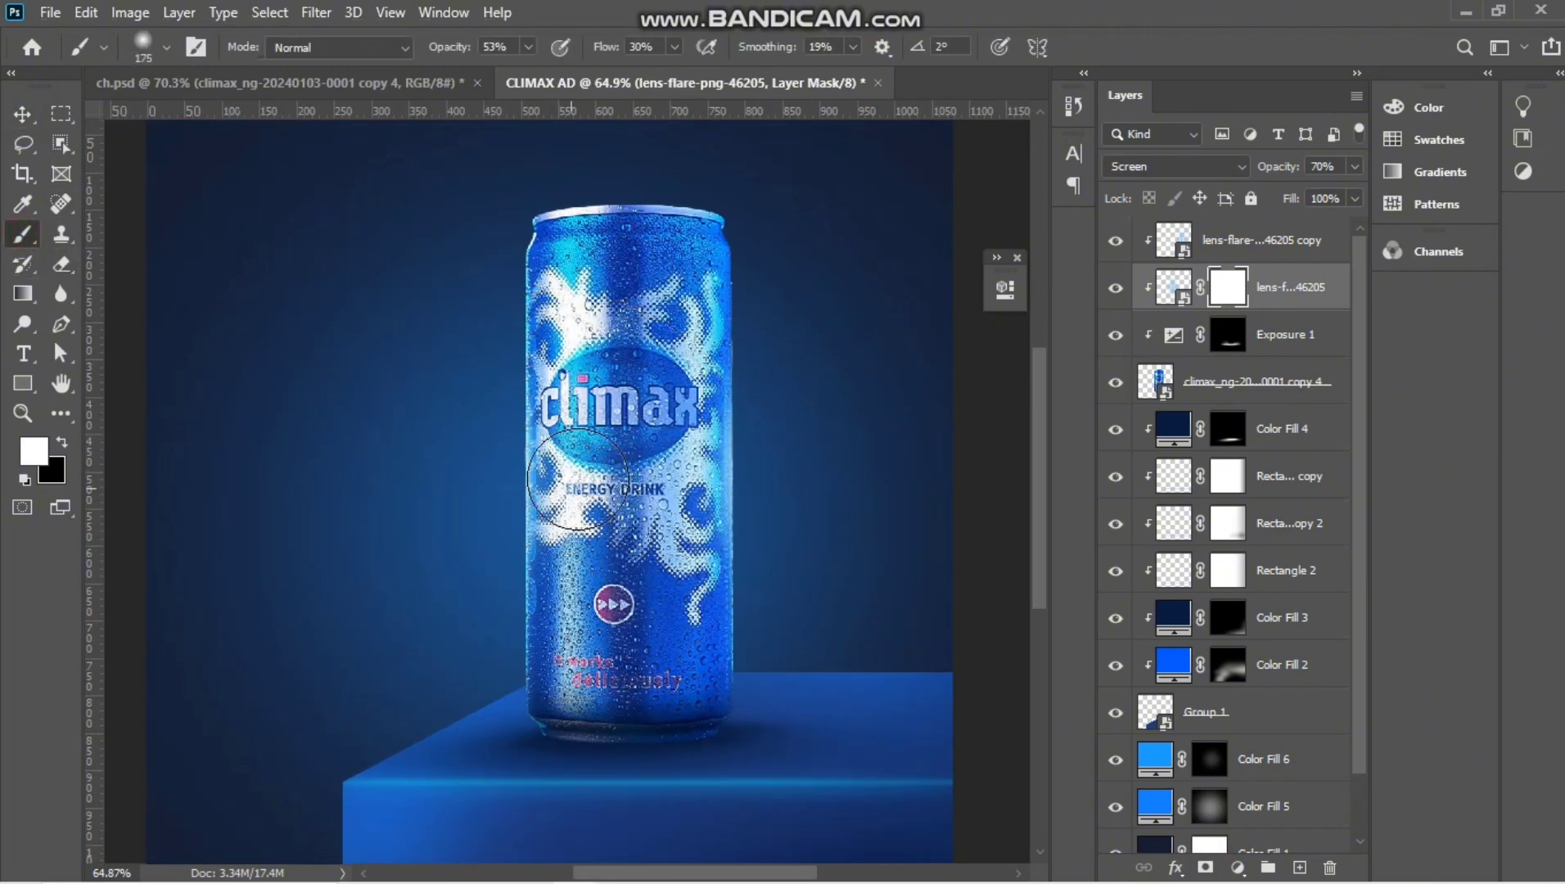
key(x)
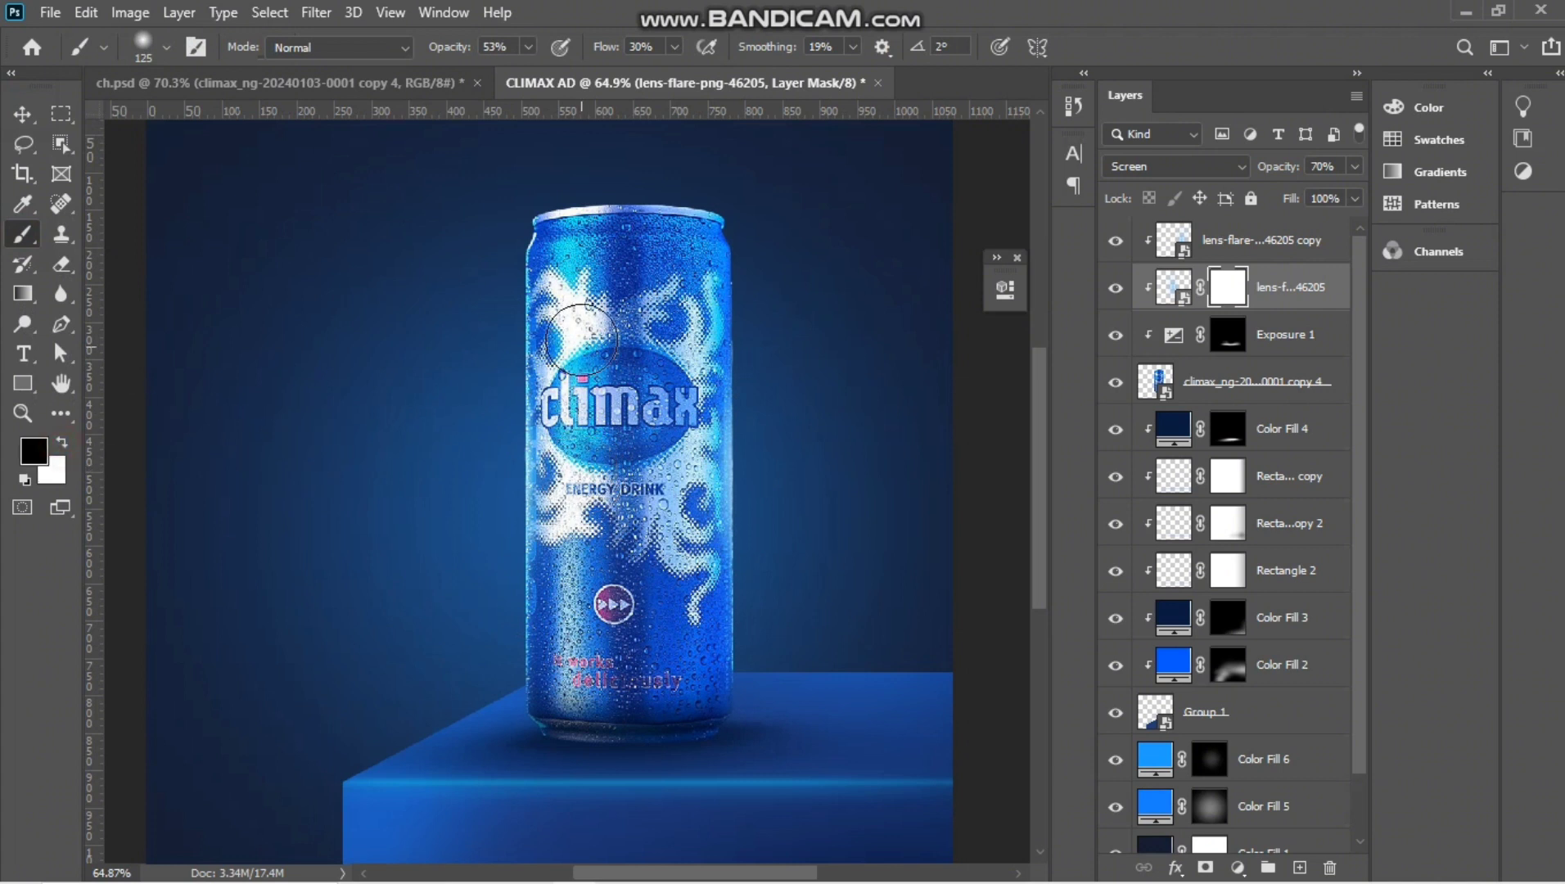
mouse_move(577, 320)
mouse_down()
mouse_move(611, 516)
mouse_move(606, 623)
mouse_up()
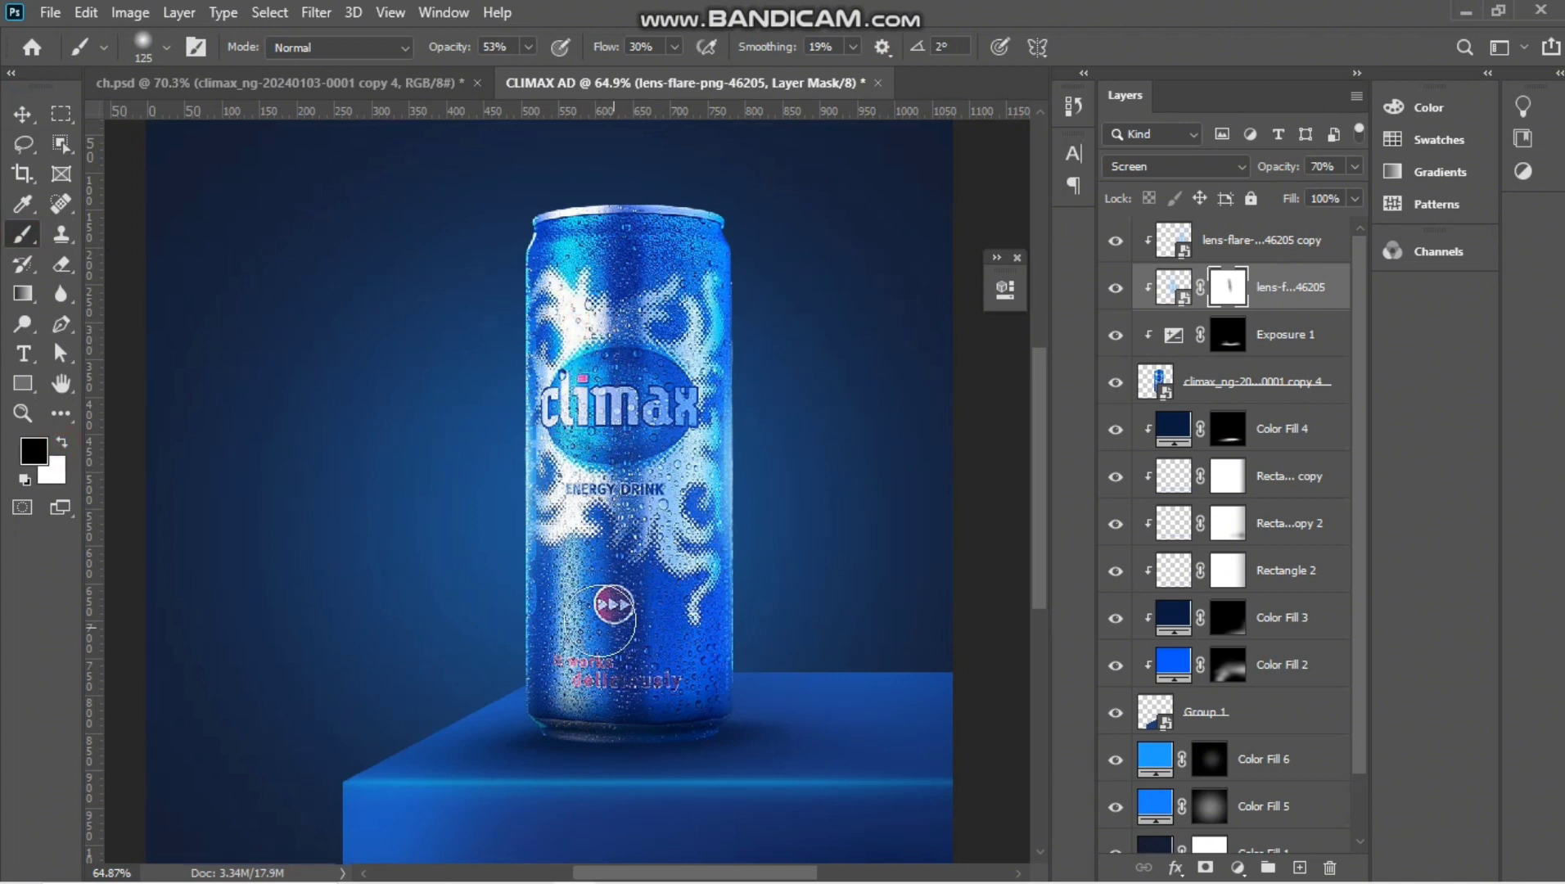
drag(564, 289, 603, 439)
Mask the lens flare copy and paint black over its inner spill on the can's right half.
click(1199, 245)
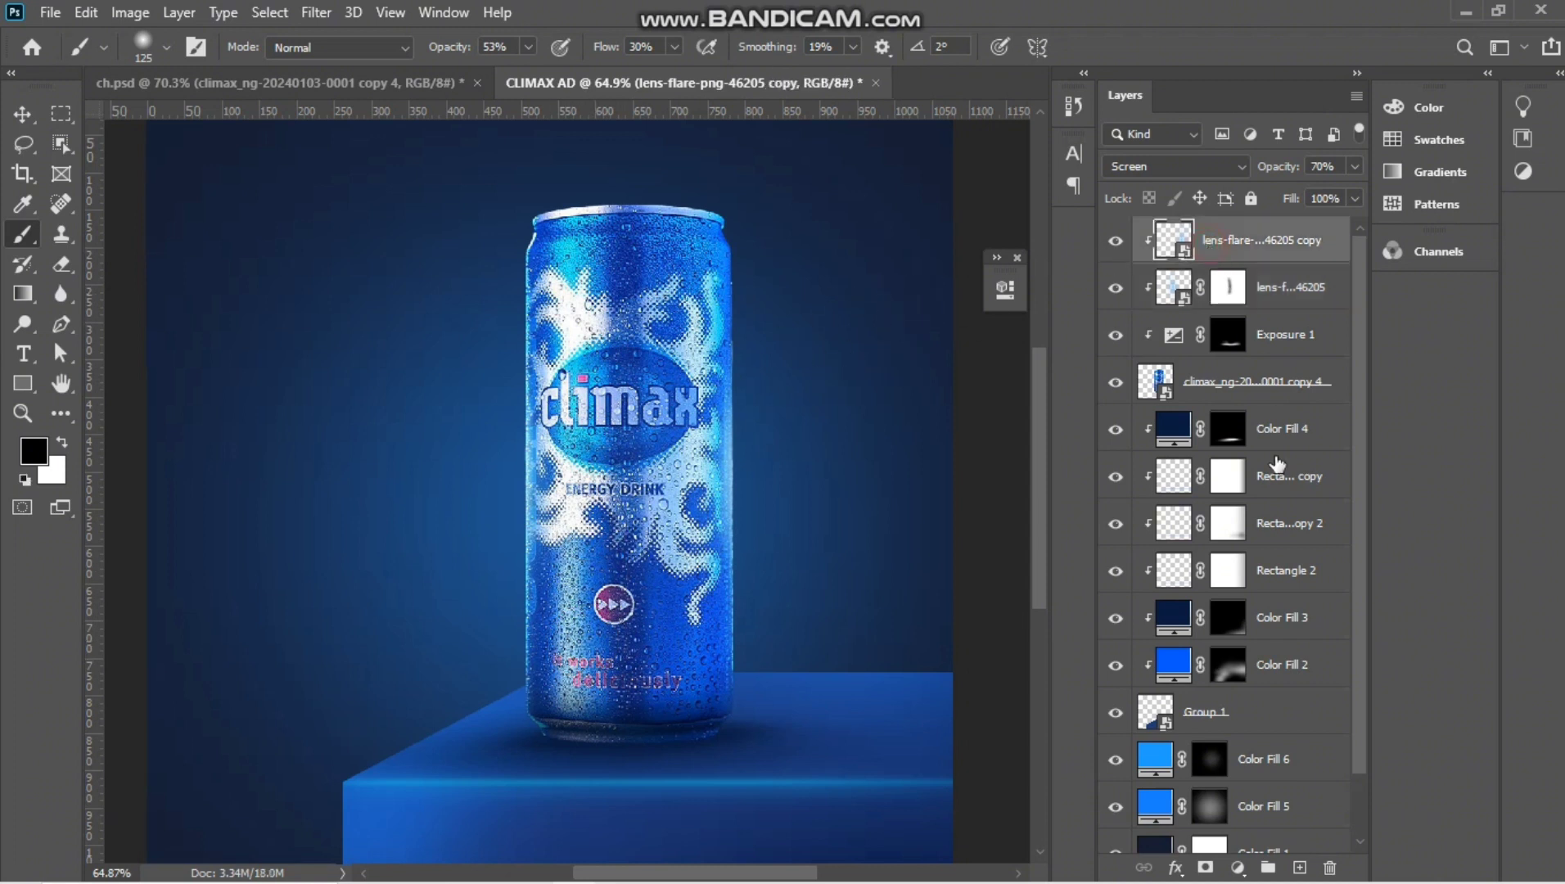
click(1204, 867)
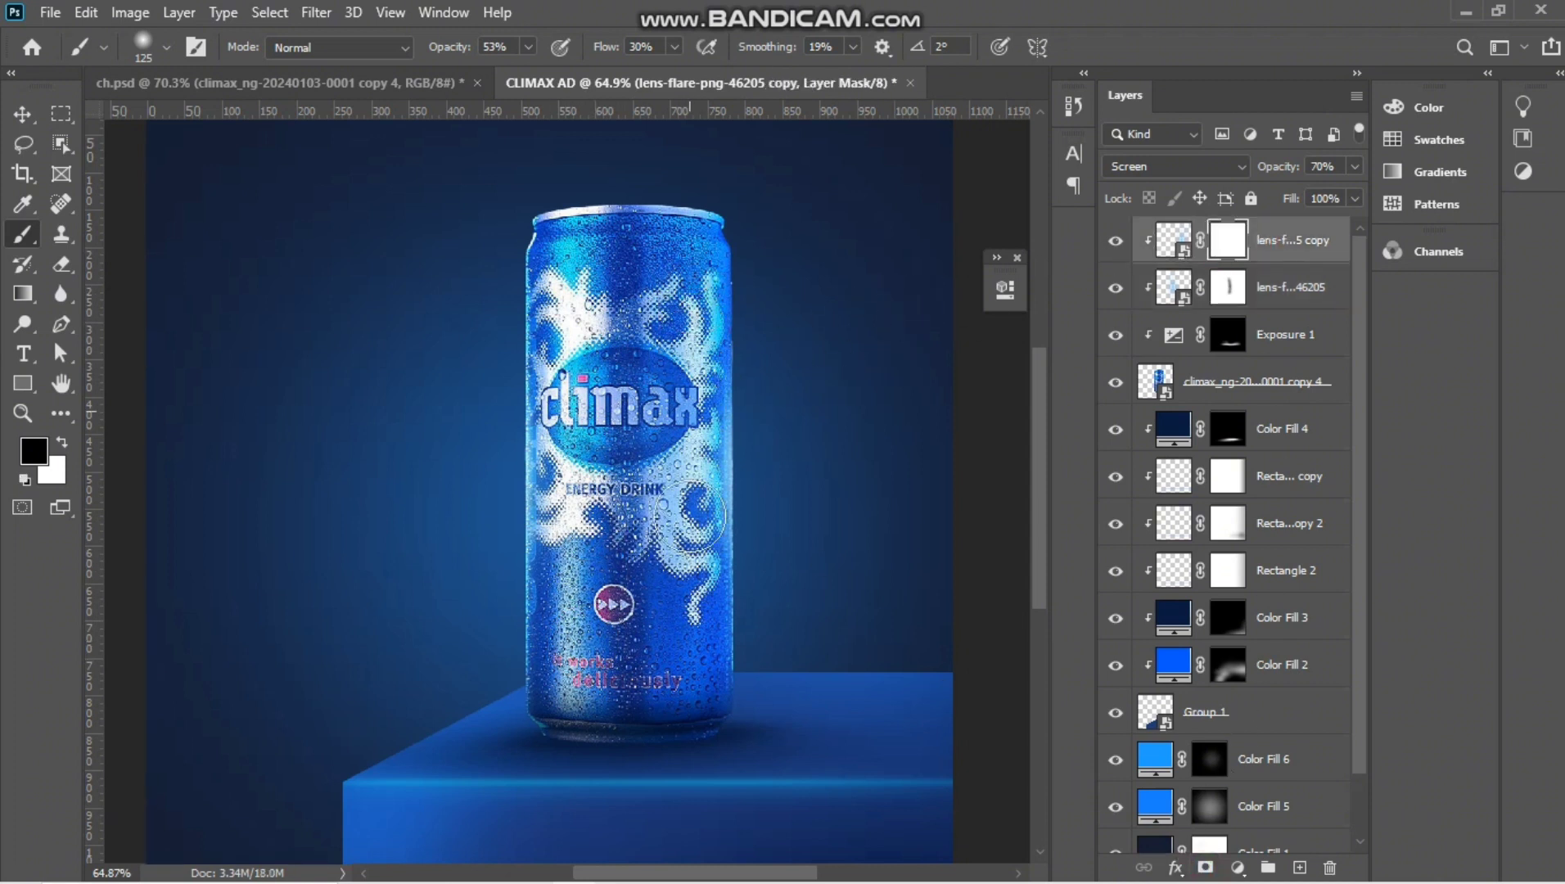
drag(667, 401, 663, 352)
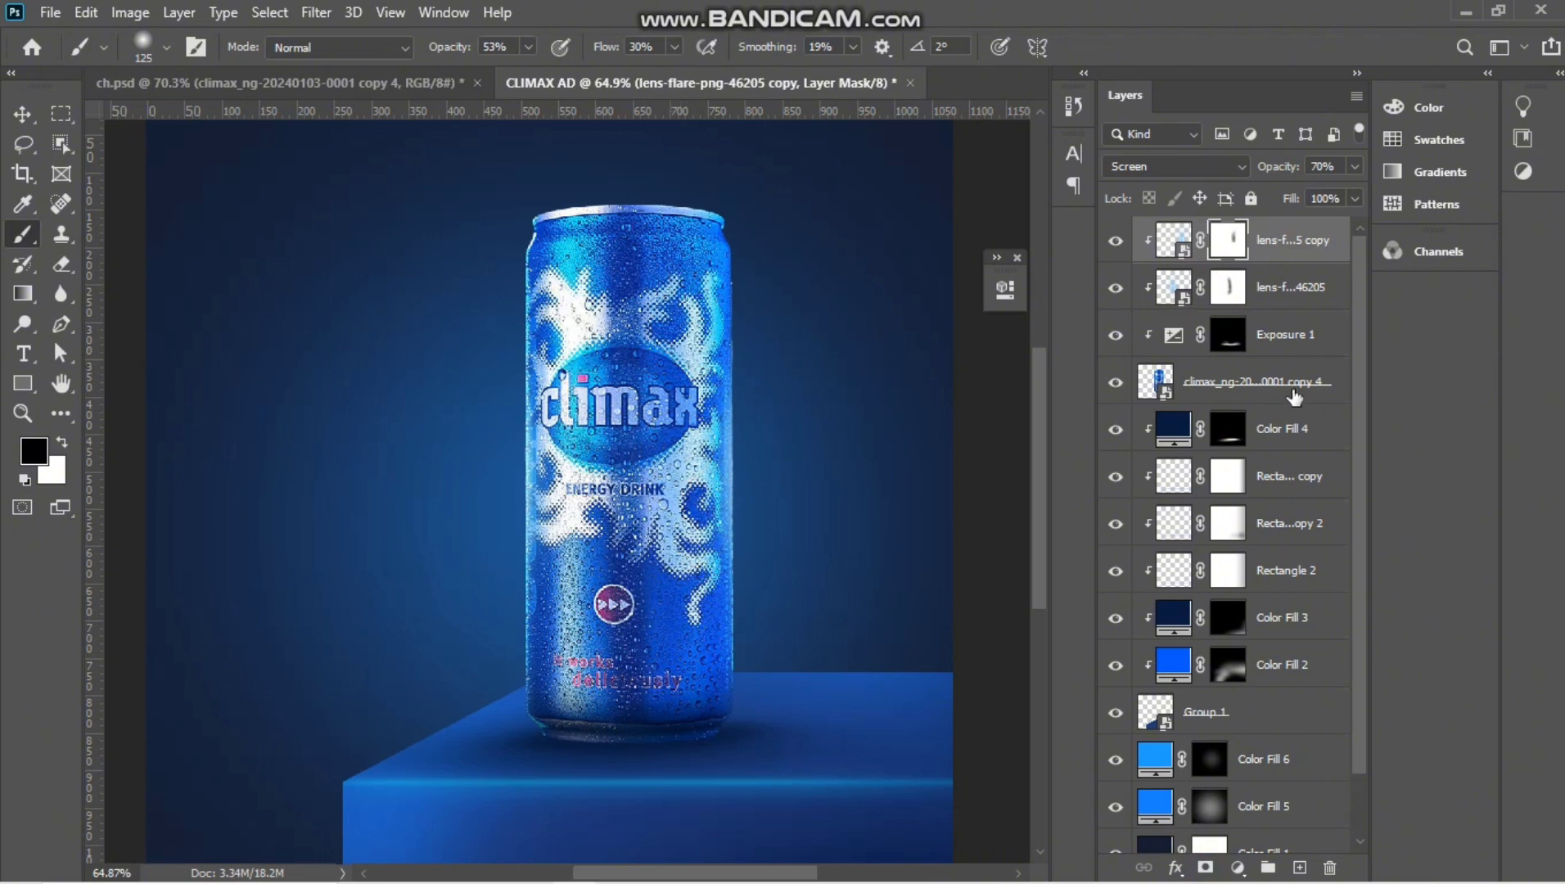
Sharpen the can layer with an Unsharp Mask filter at a 1.0 pixel radius and threshold 0.
click(1293, 396)
click(336, 13)
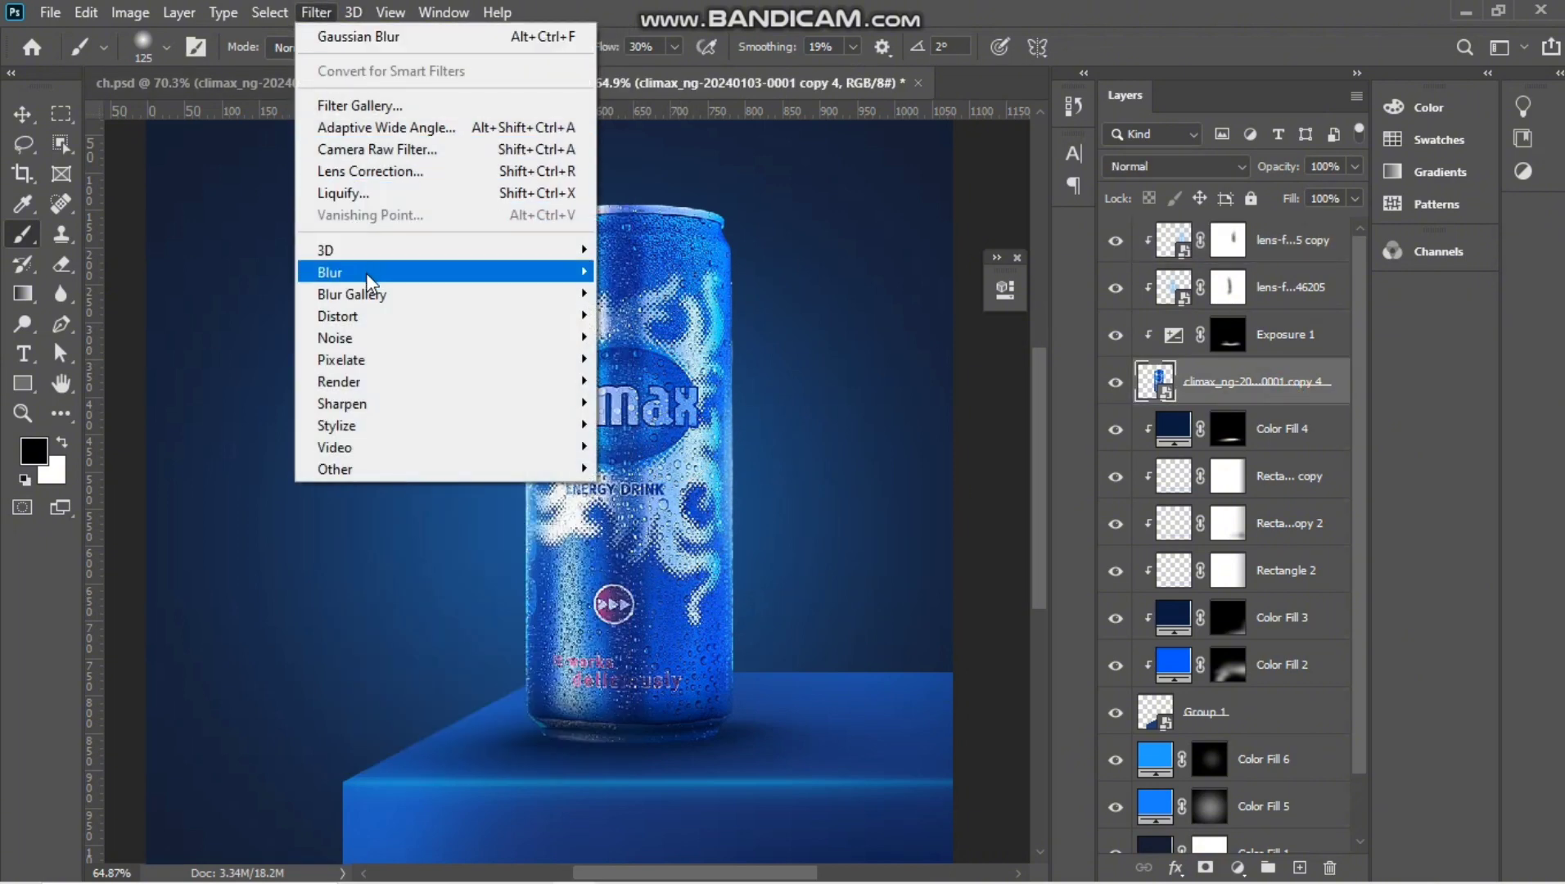
mouse_move(385, 405)
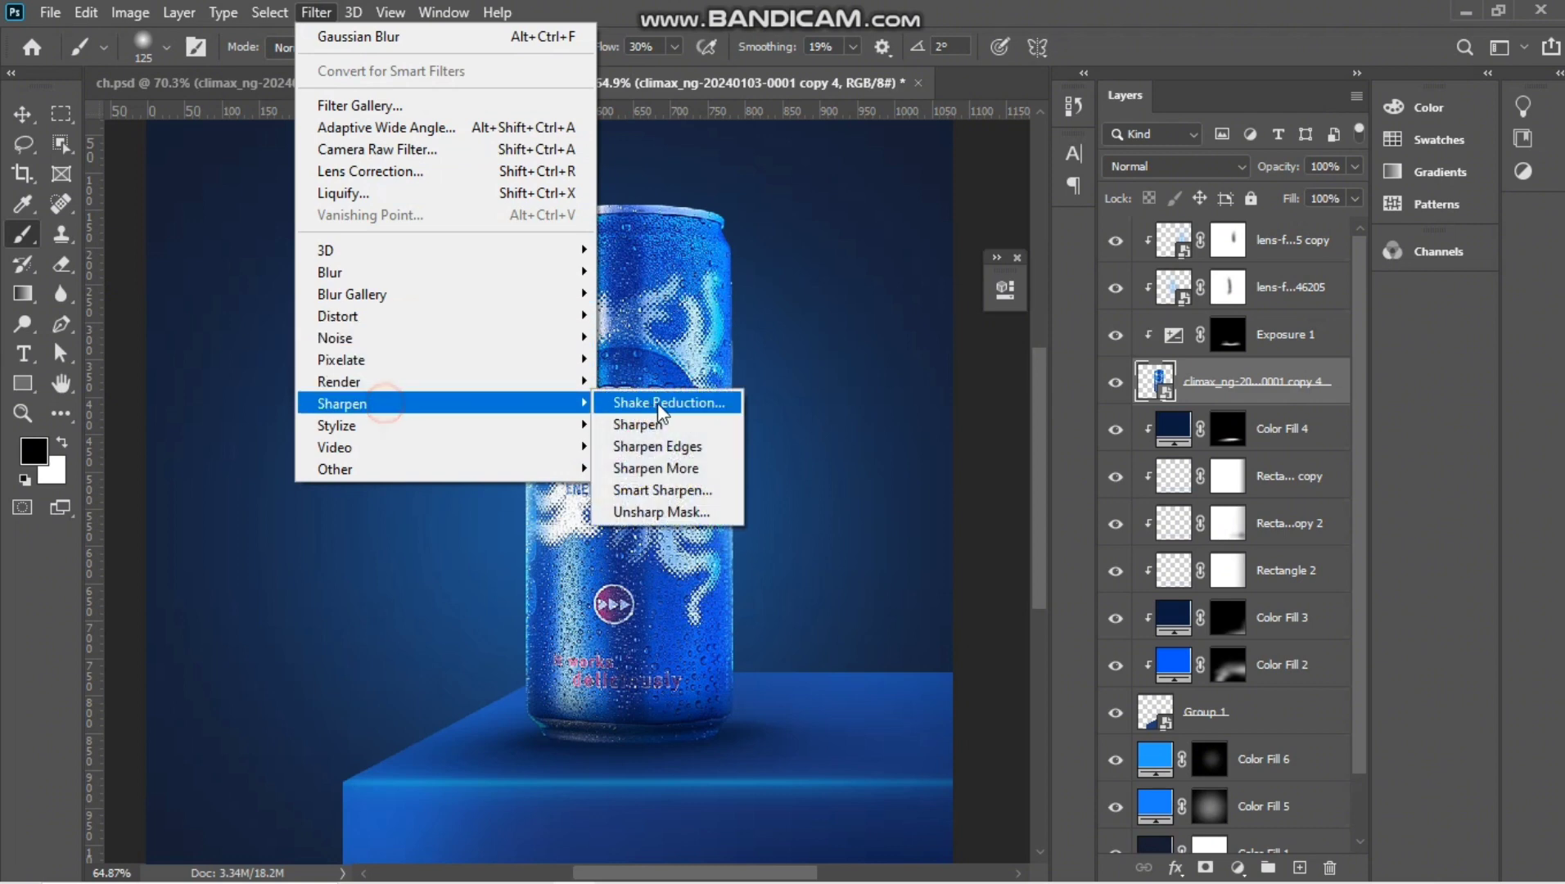
click(648, 510)
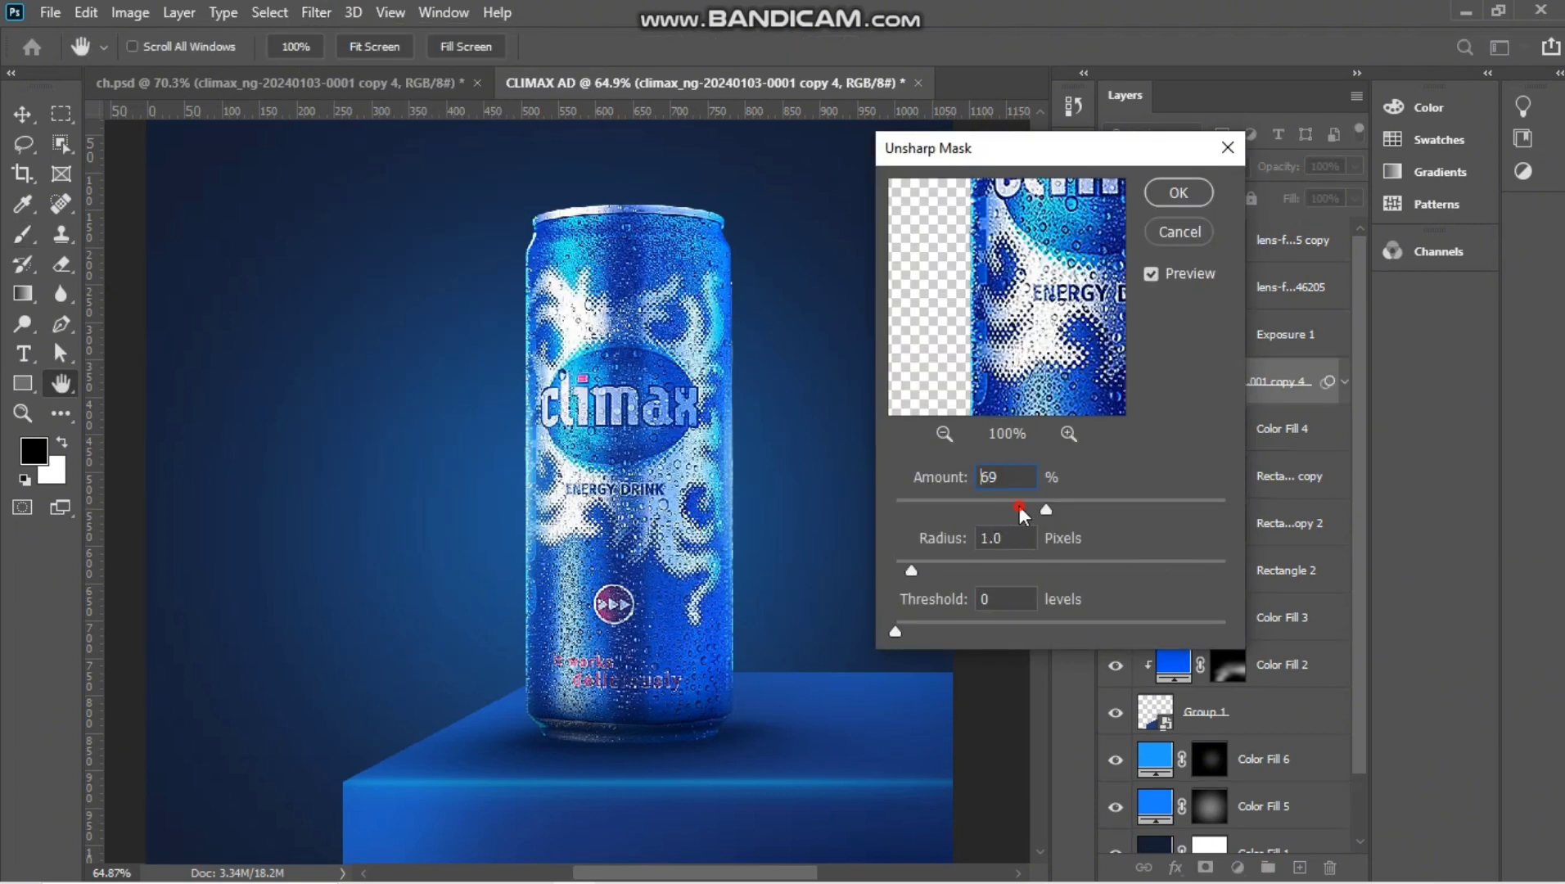
click(1178, 192)
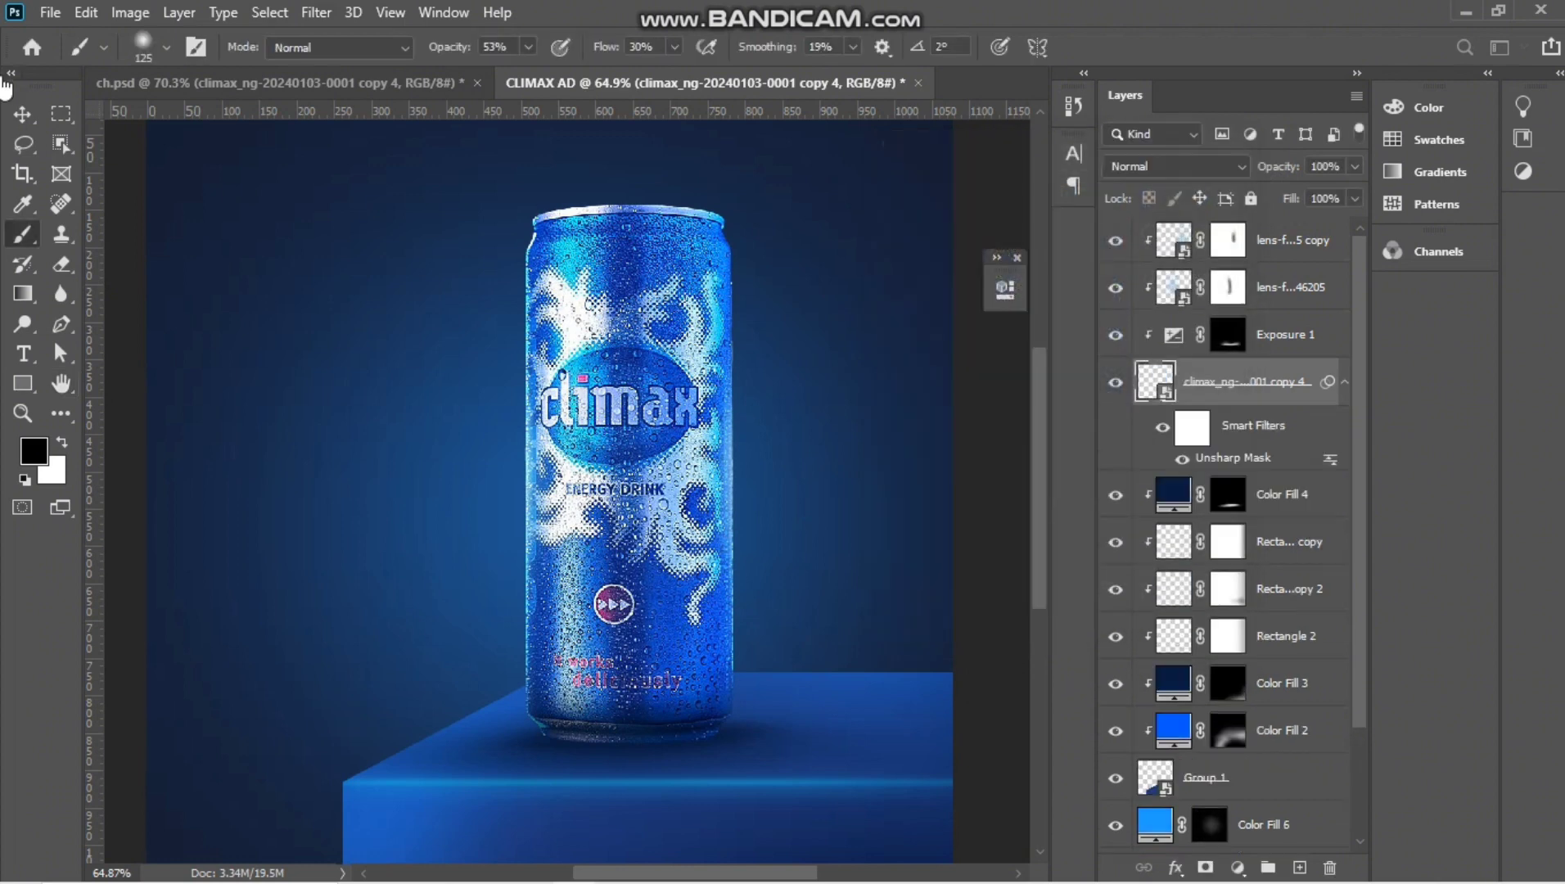
Place the grey concrete texture image above Color Fill 4 and clip it to the platform.
key(v)
scroll(501, 384, down, 2)
click(708, 769)
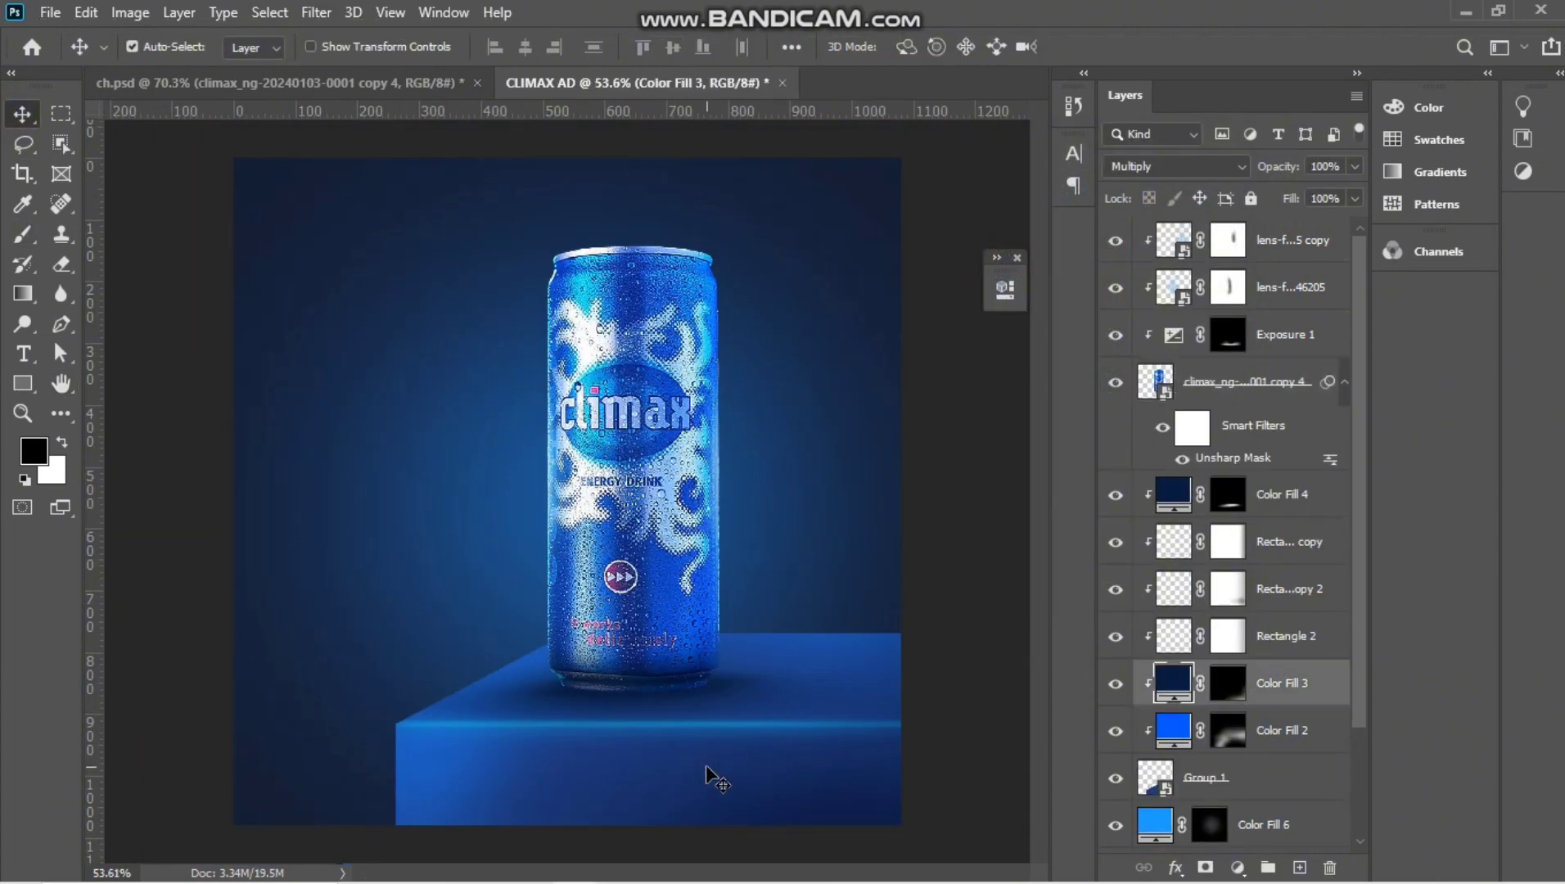
click(1312, 508)
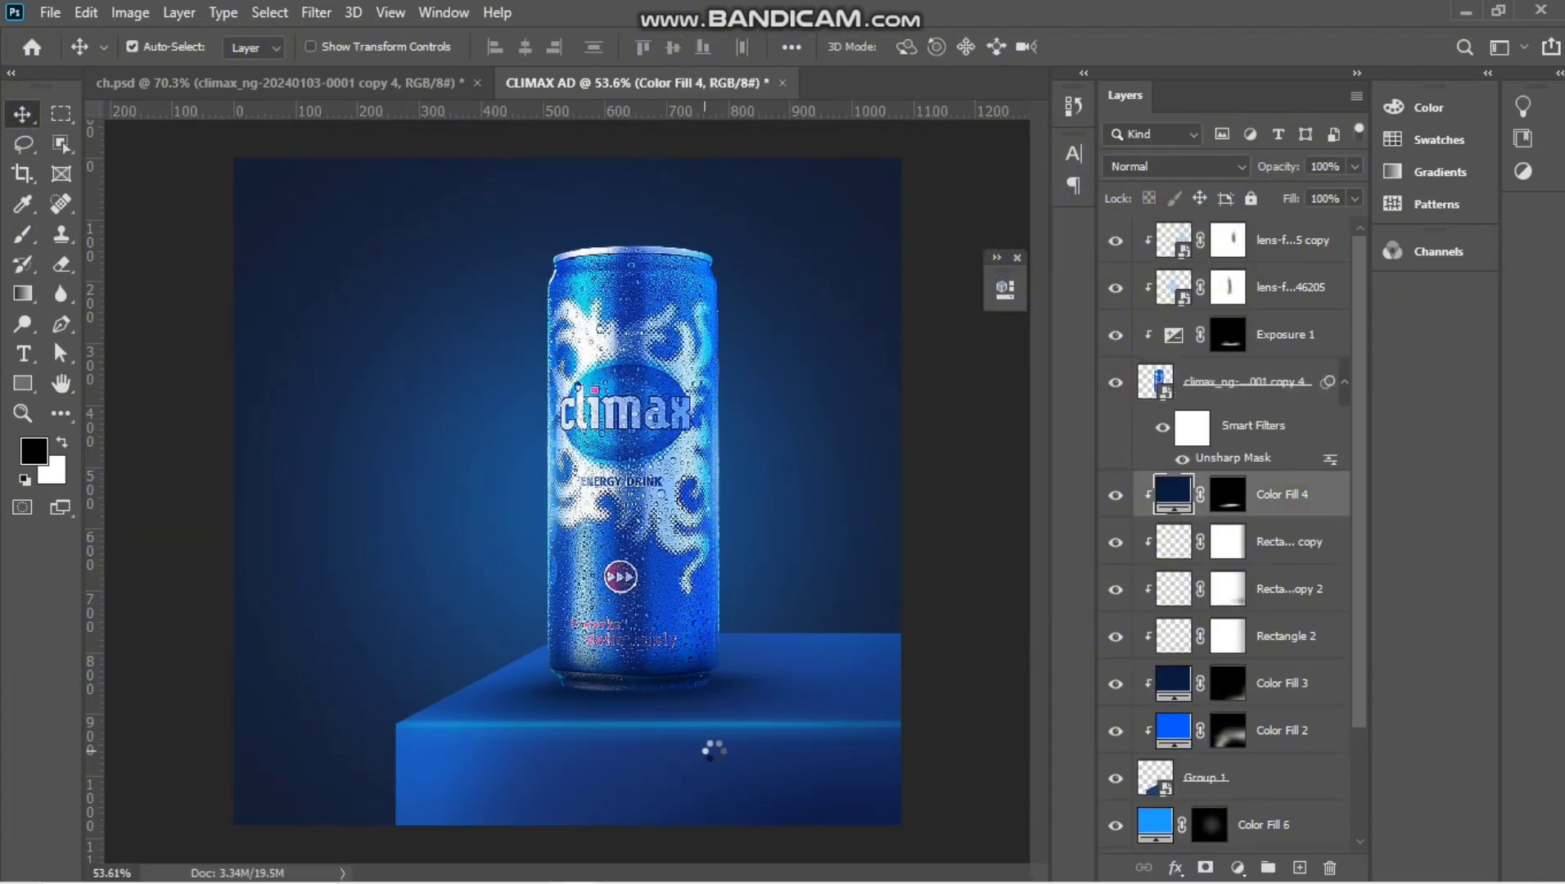
click(1250, 507)
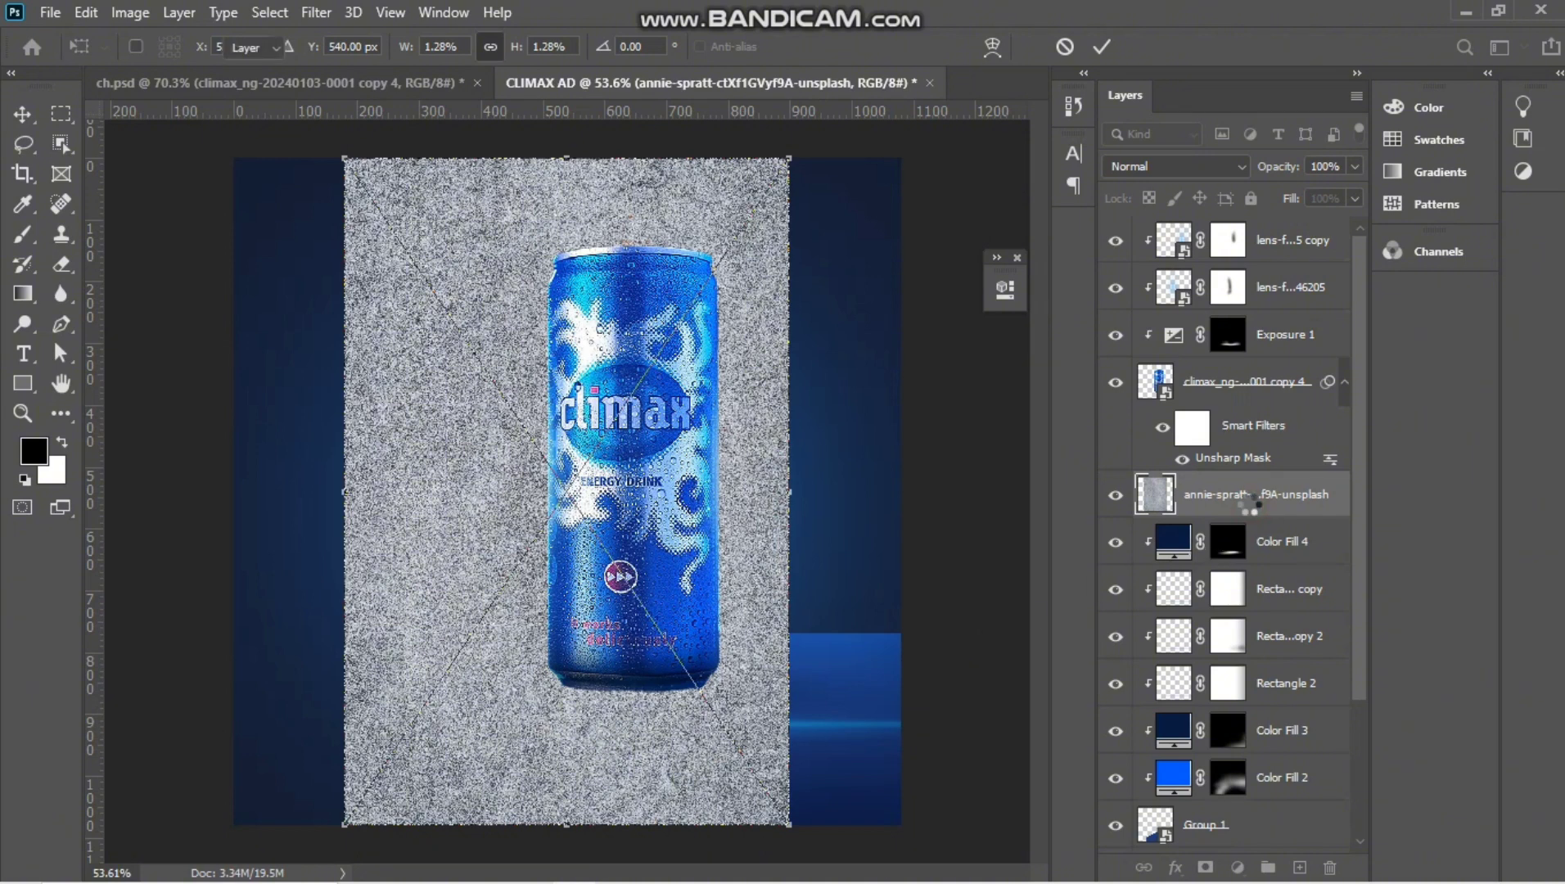
key(Return)
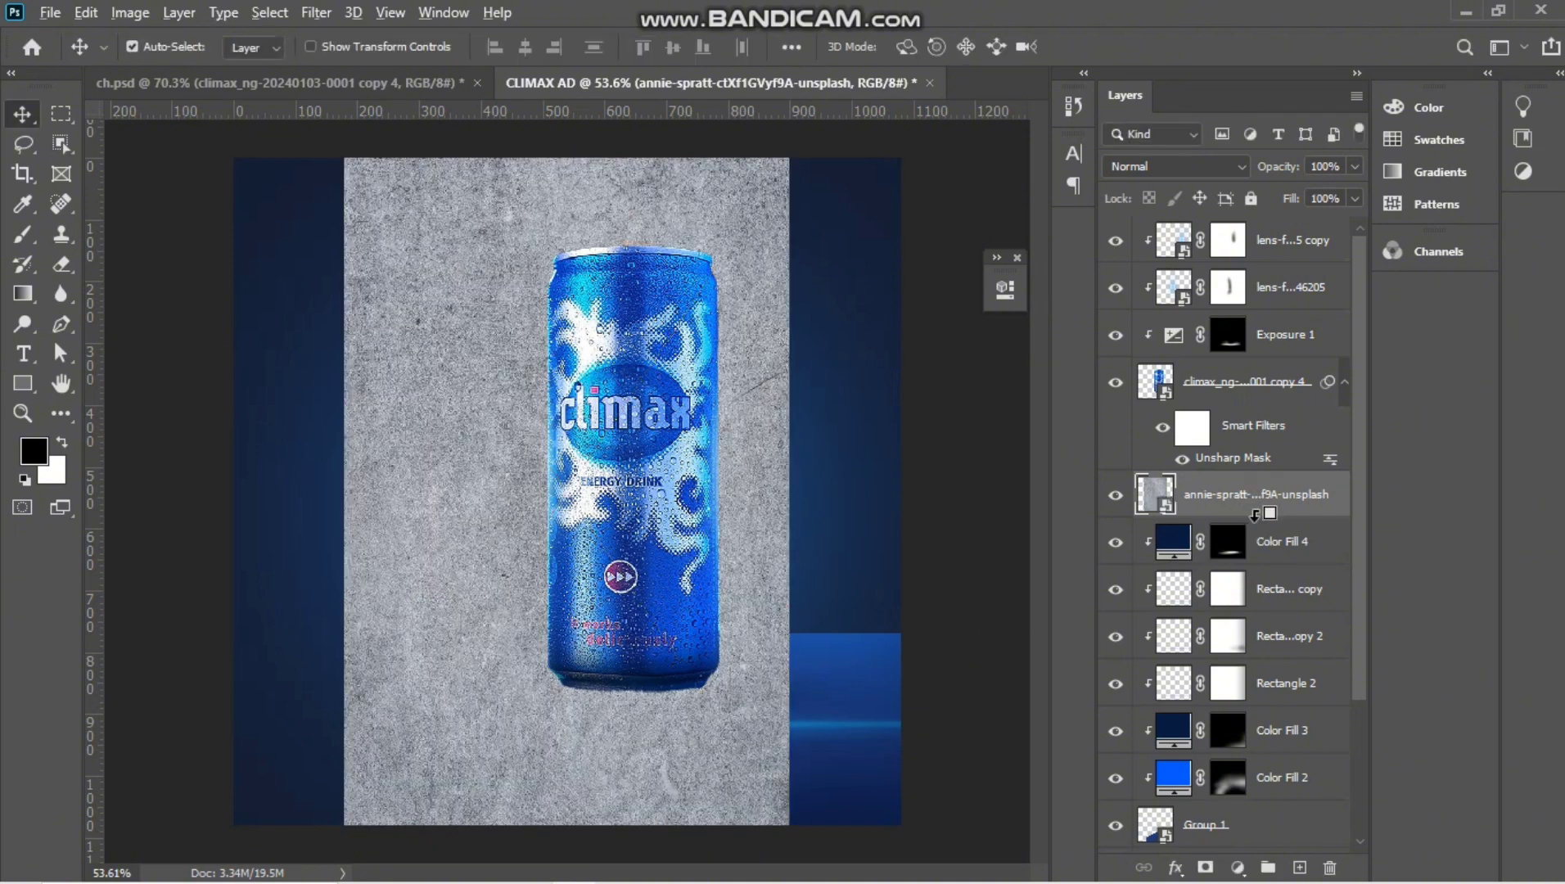
alt+click(1257, 517)
Move the concrete texture down onto the platform's front face and stretch it horizontally to cover the face's full width.
key(ctrl+t)
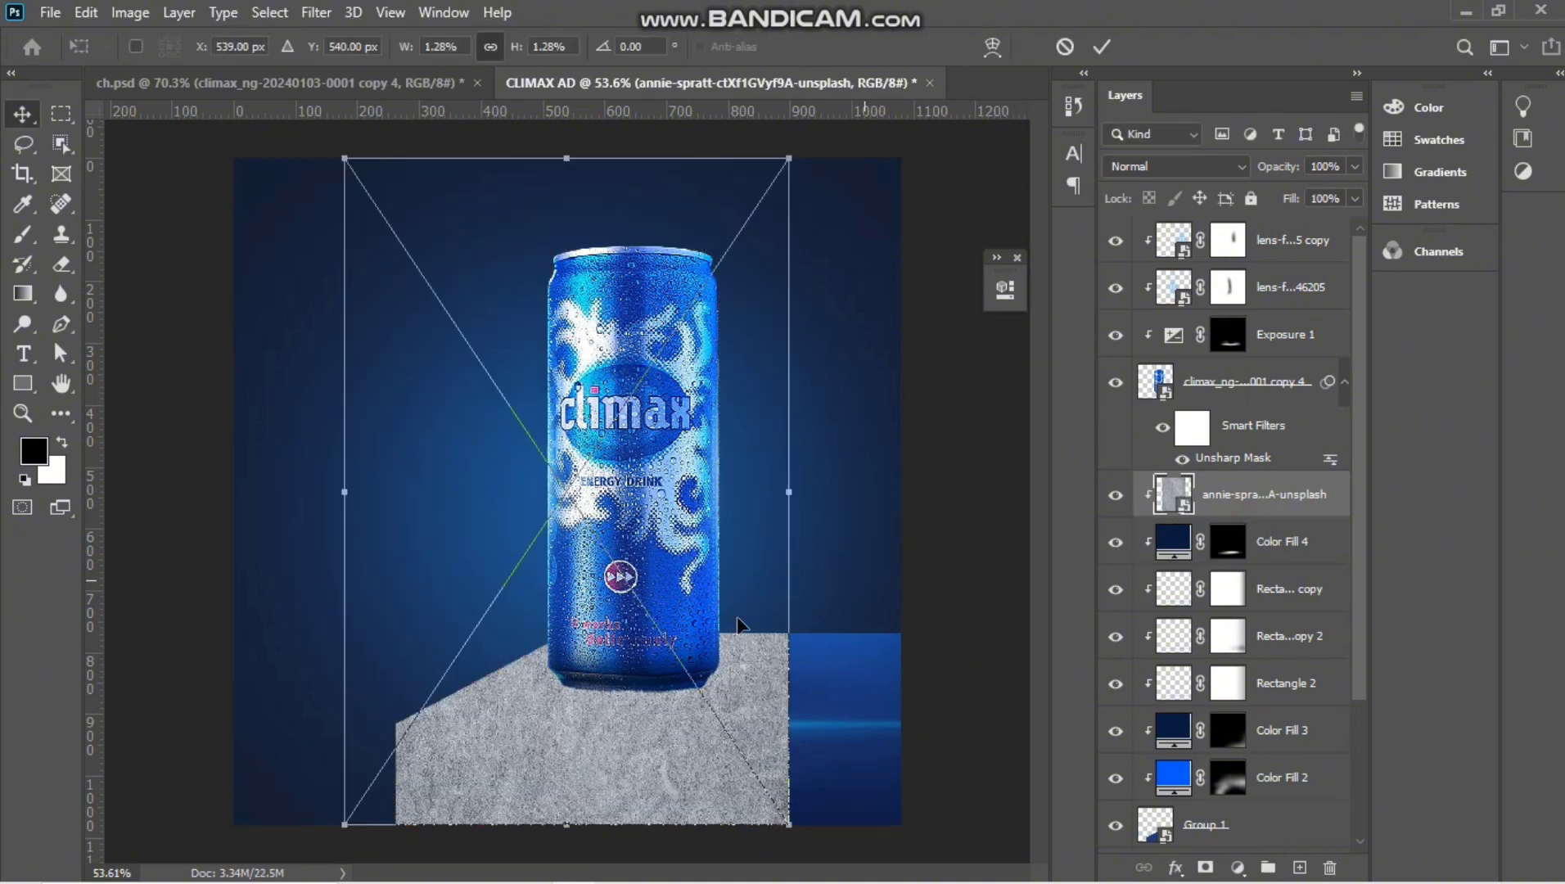
scroll(678, 629, down, 3)
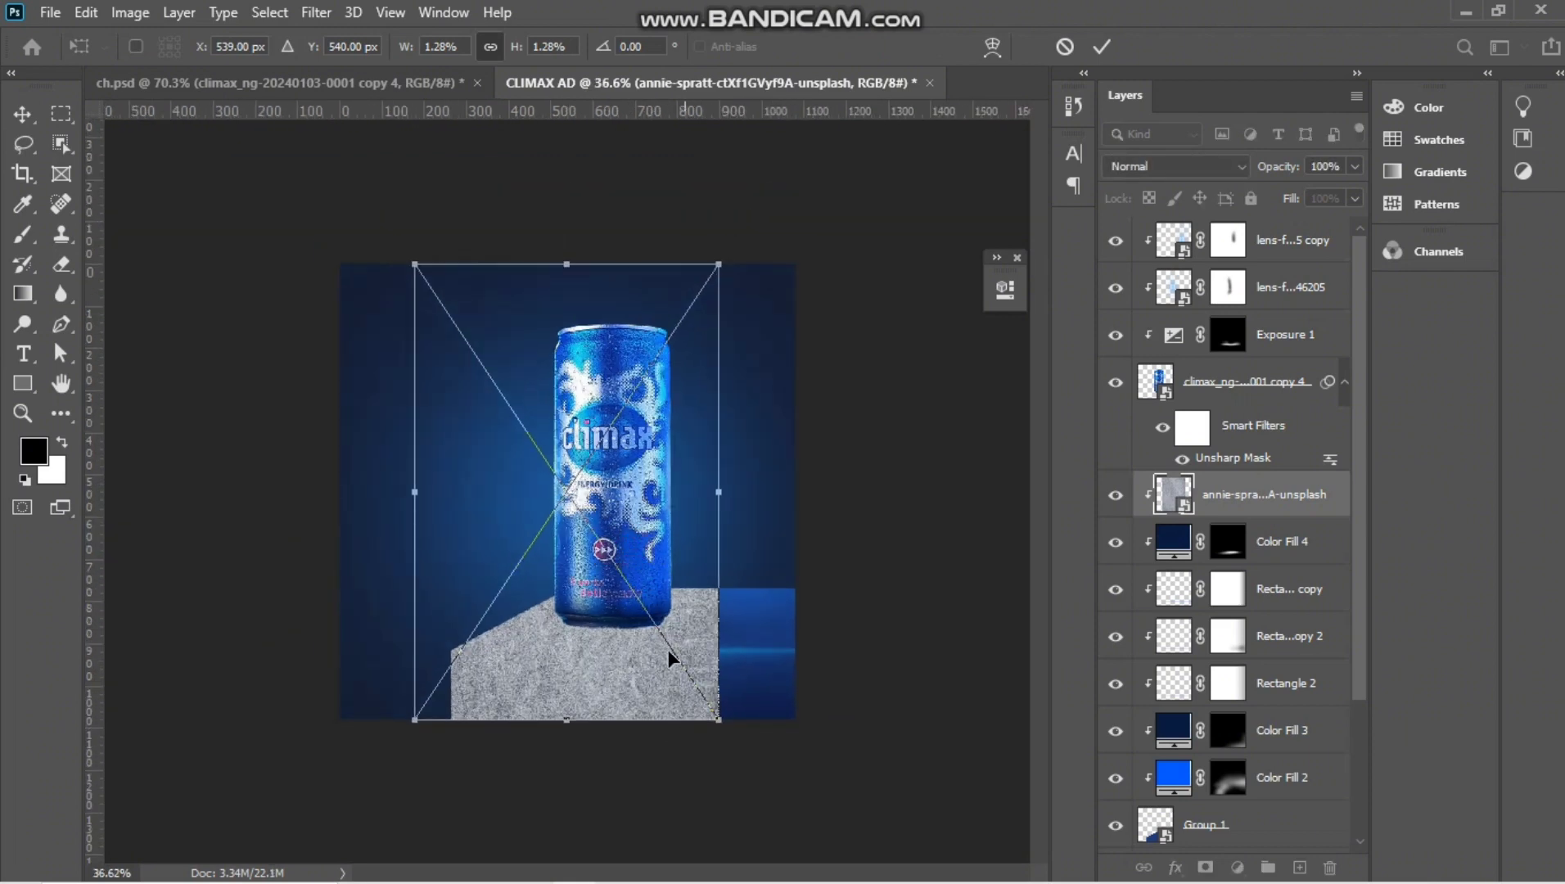
drag(572, 460, 610, 810)
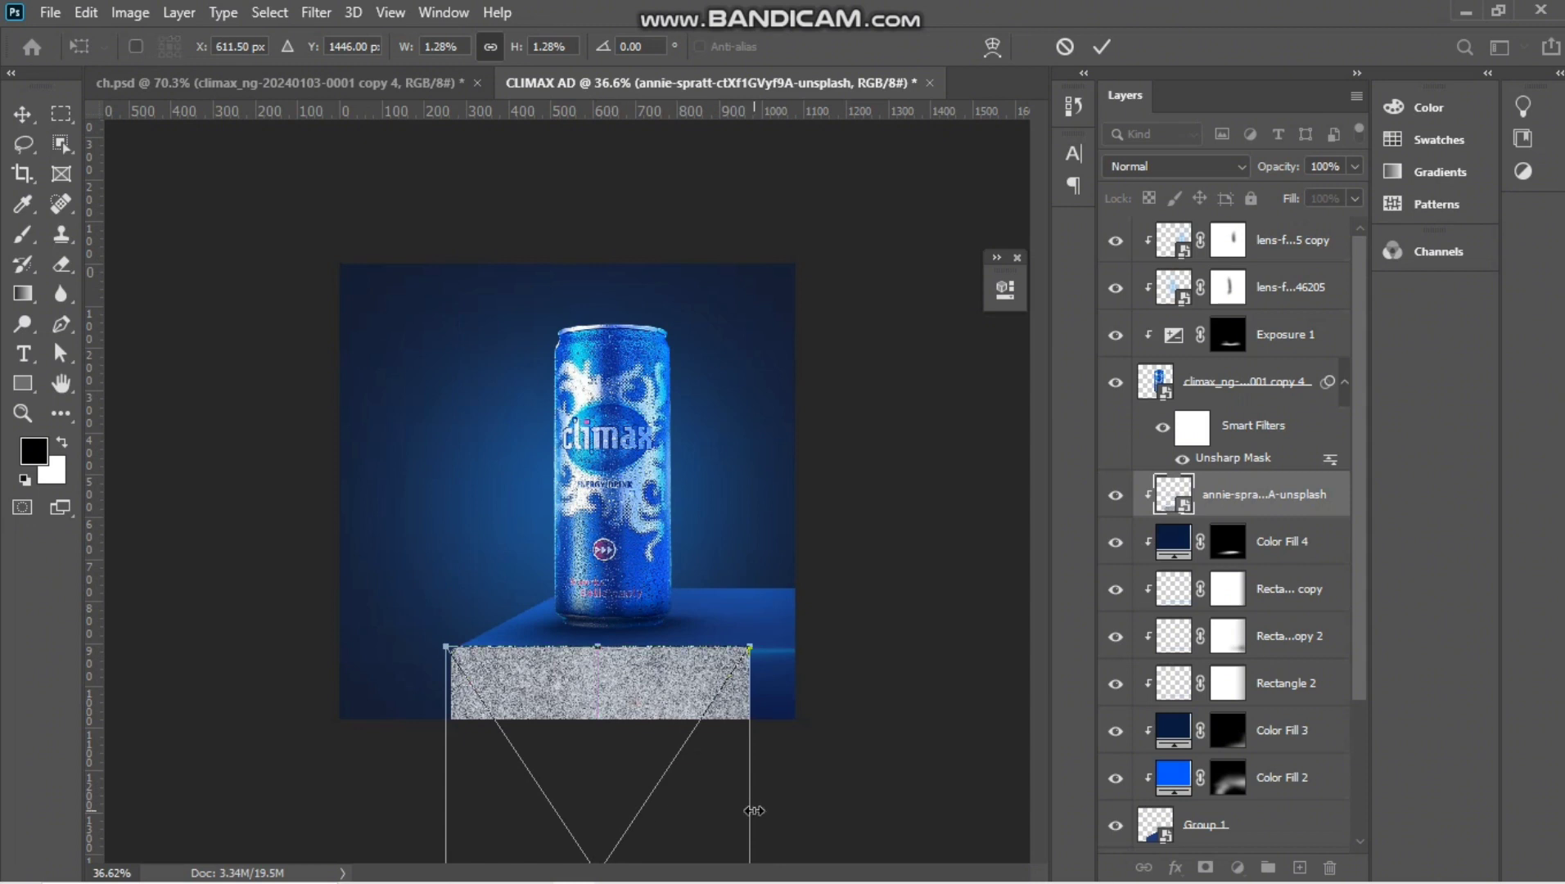
drag(750, 806, 869, 817)
key(Return)
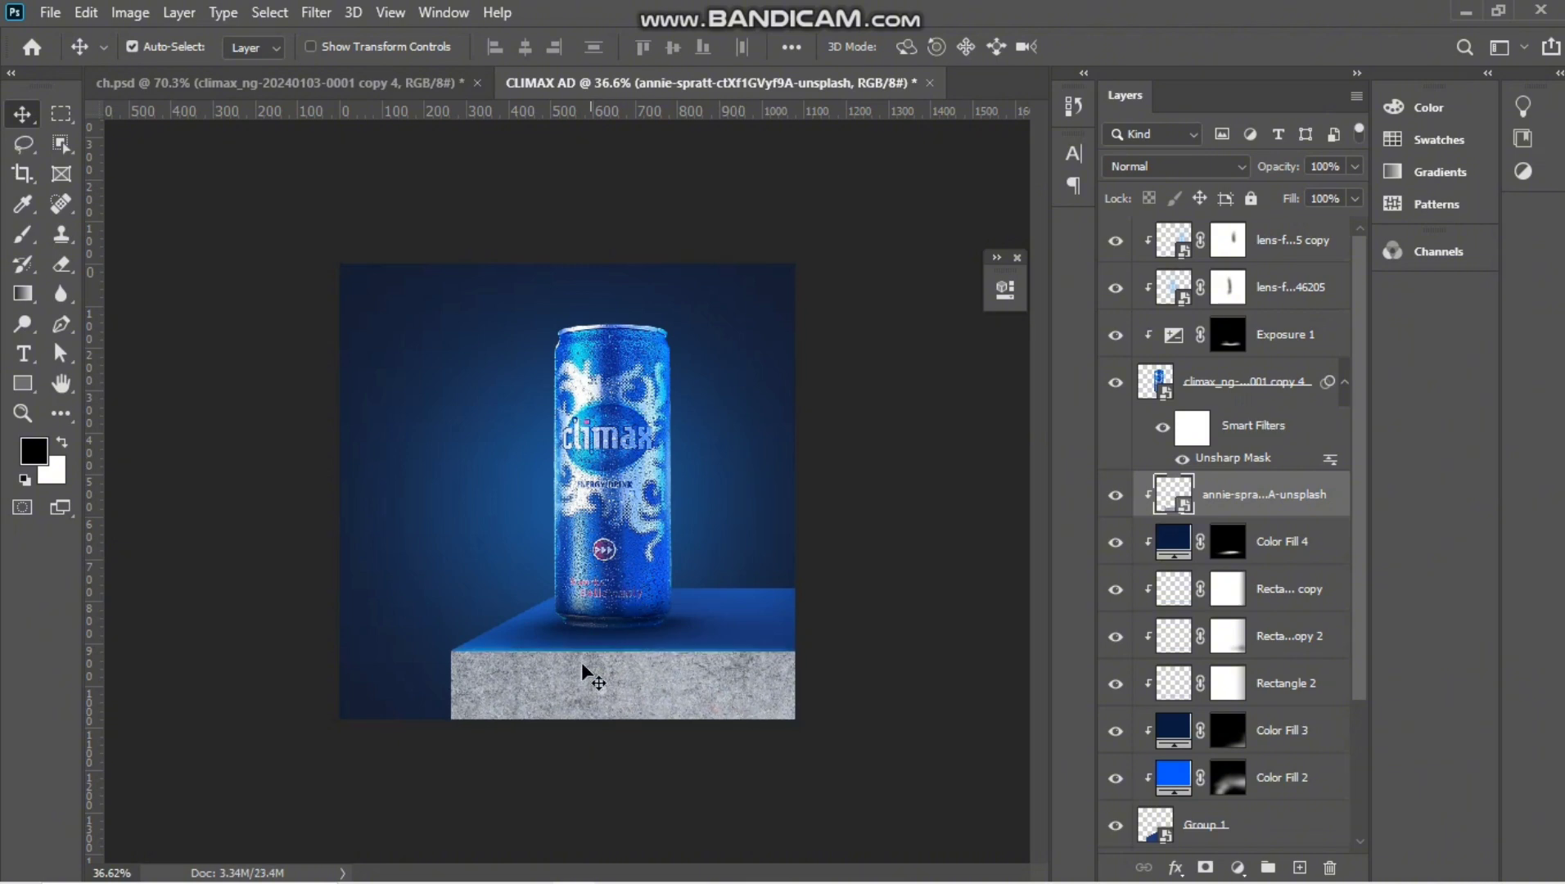
Set the concrete texture's blend mode to Multiply and lower its opacity to 74%.
alt+scroll(588, 678, up, 5)
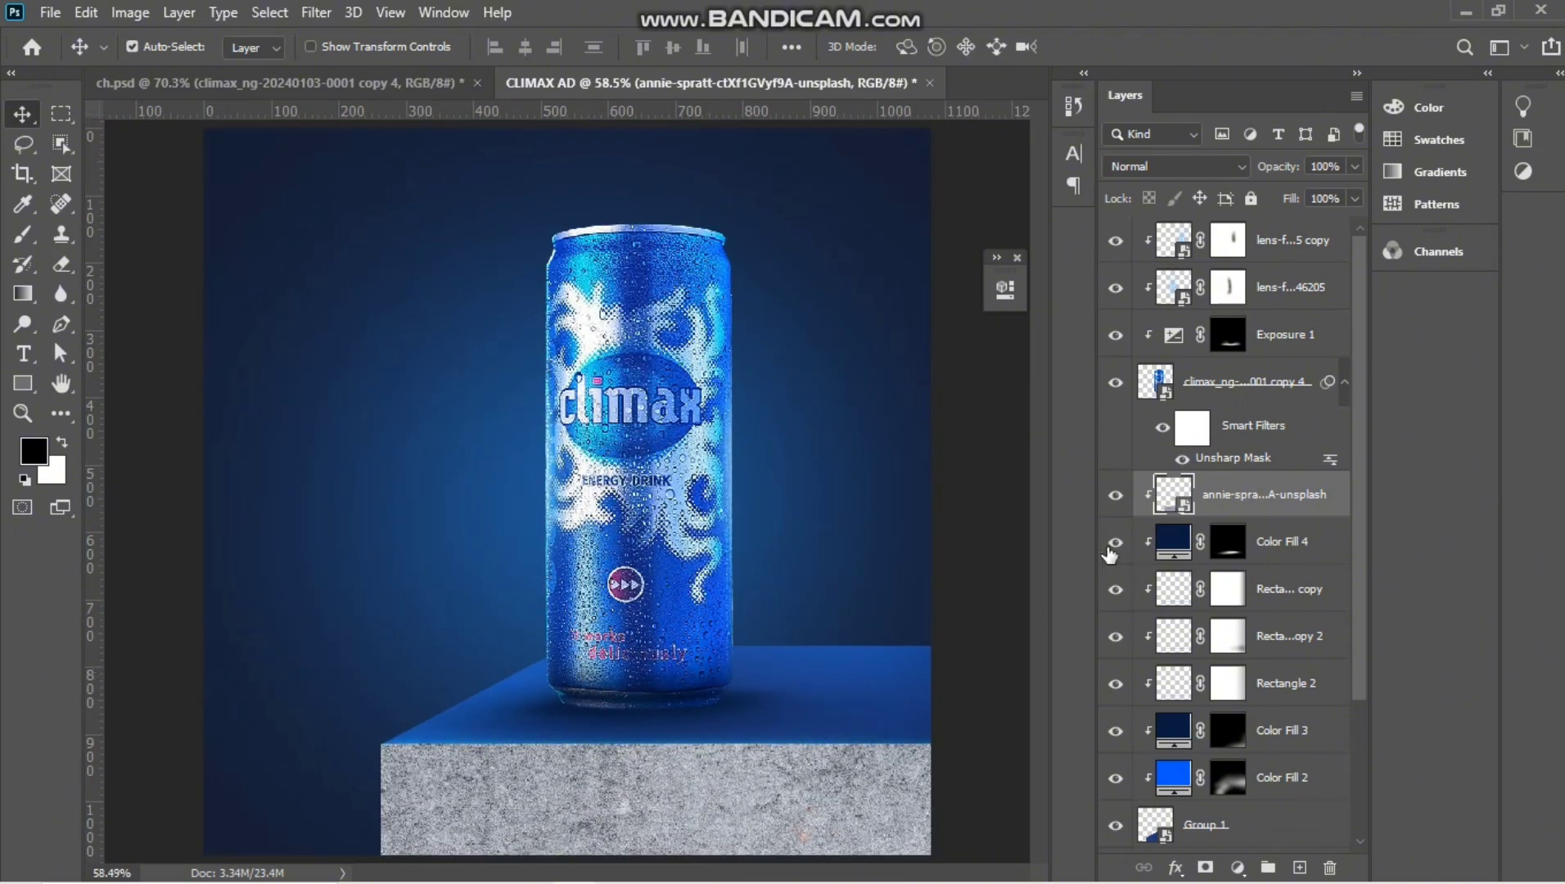
alt+scroll(610, 609, down, 1)
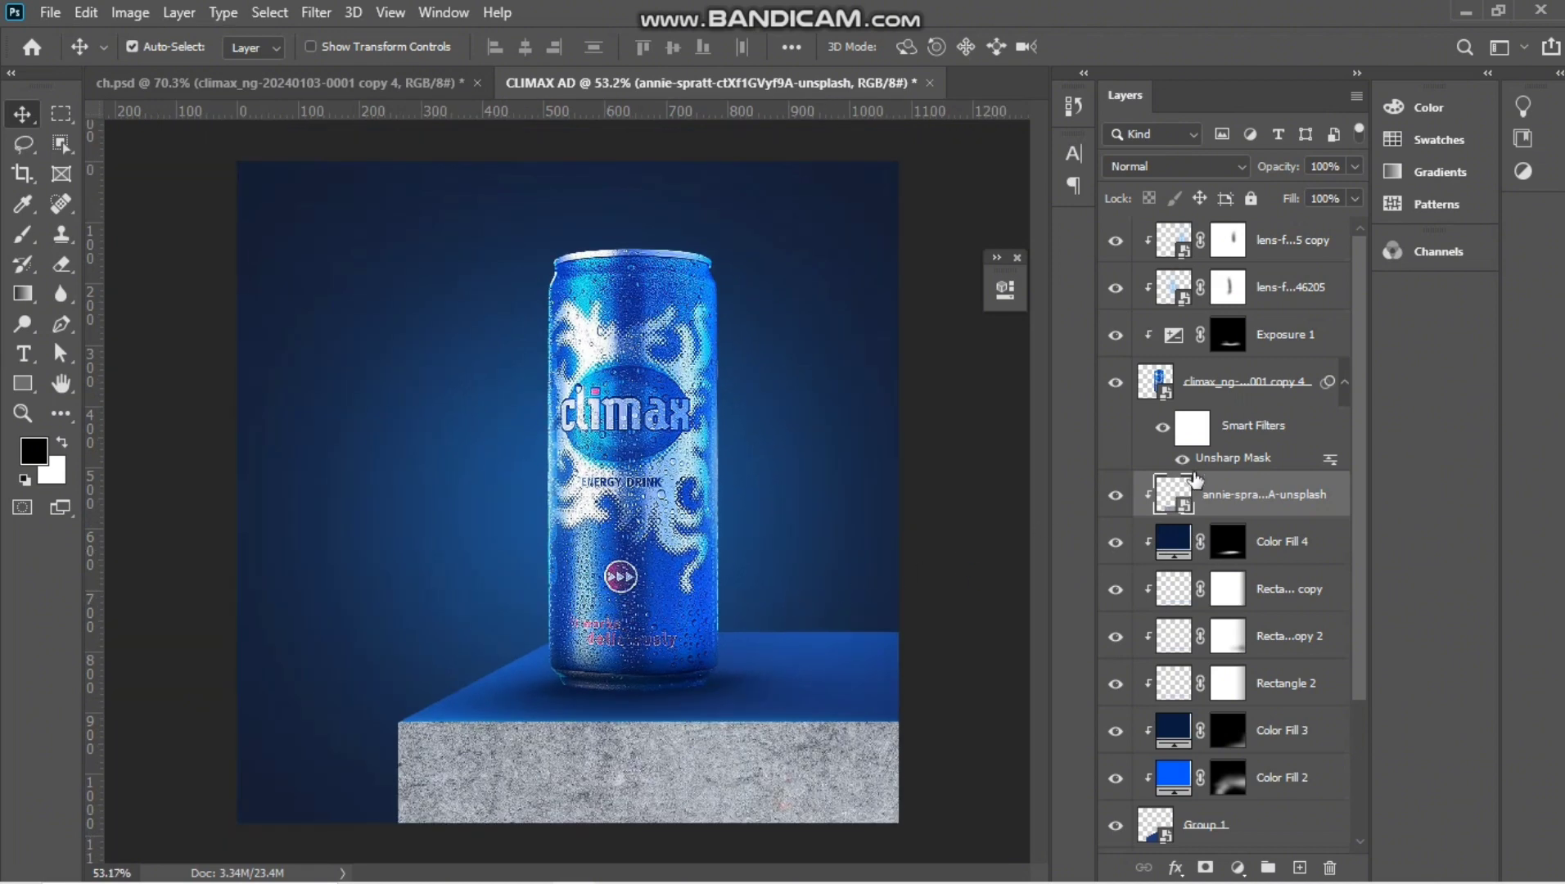
click(1194, 172)
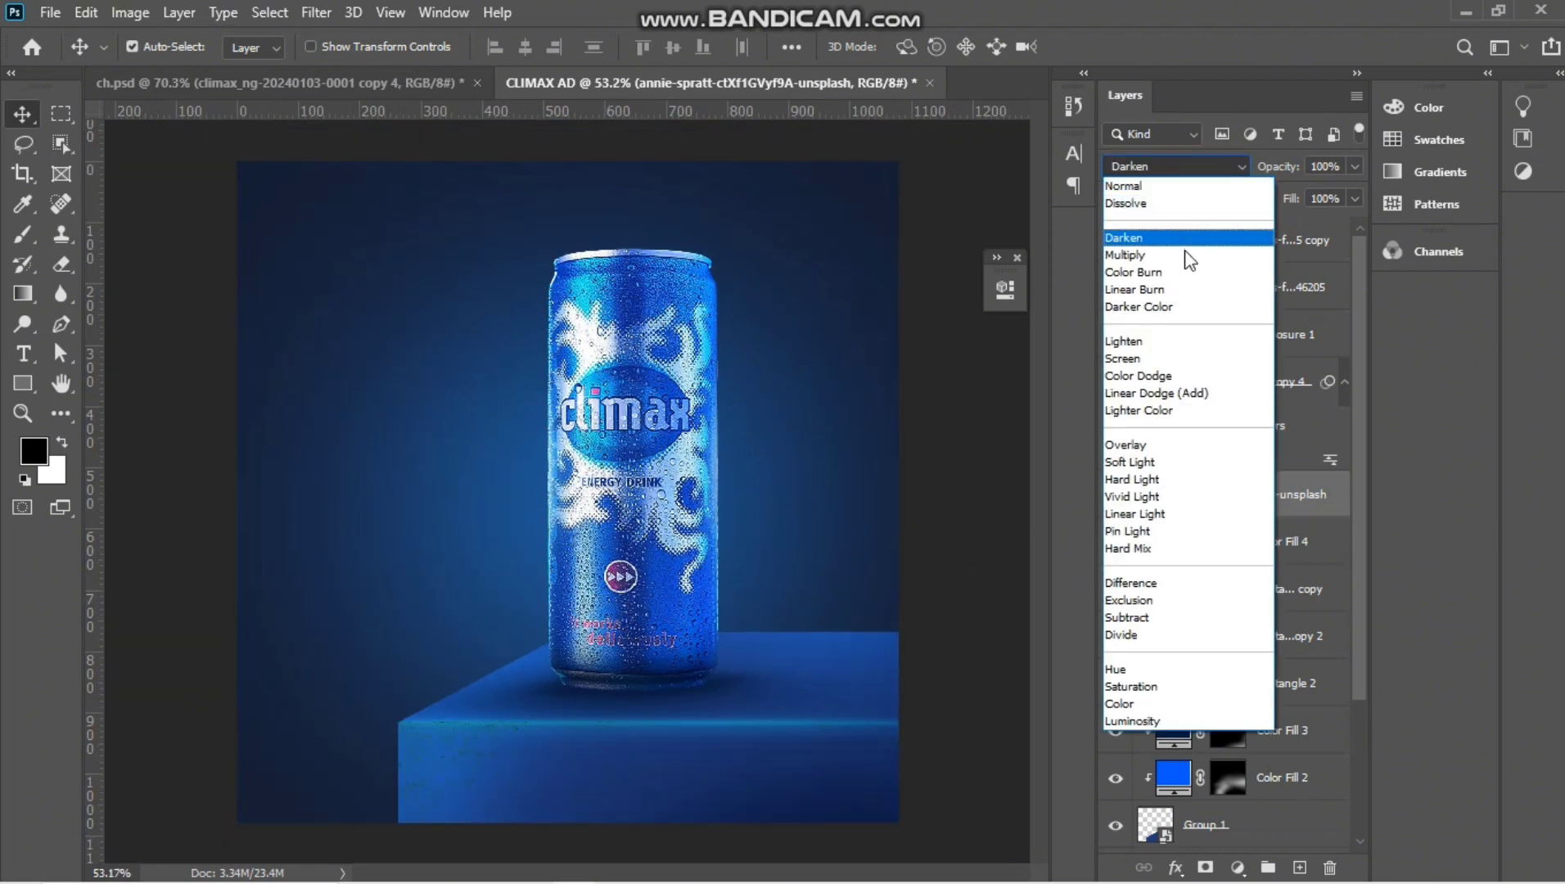
click(1184, 255)
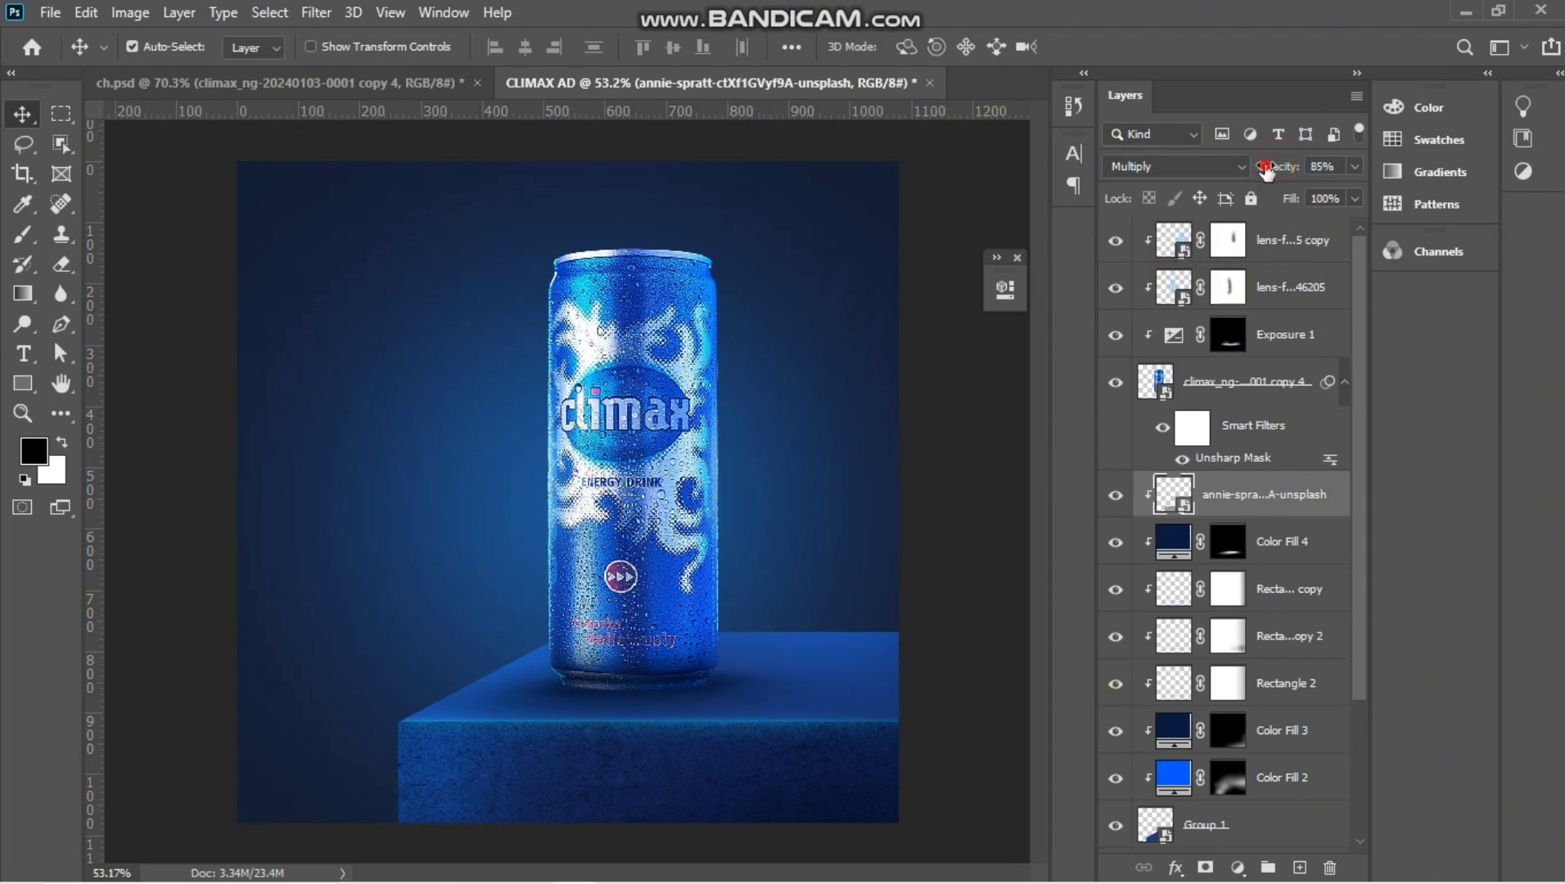
key(ctrl)
Clip a duplicate of the concrete texture to the platform and skew it over the top face at 63% opacity.
key(ctrl+j)
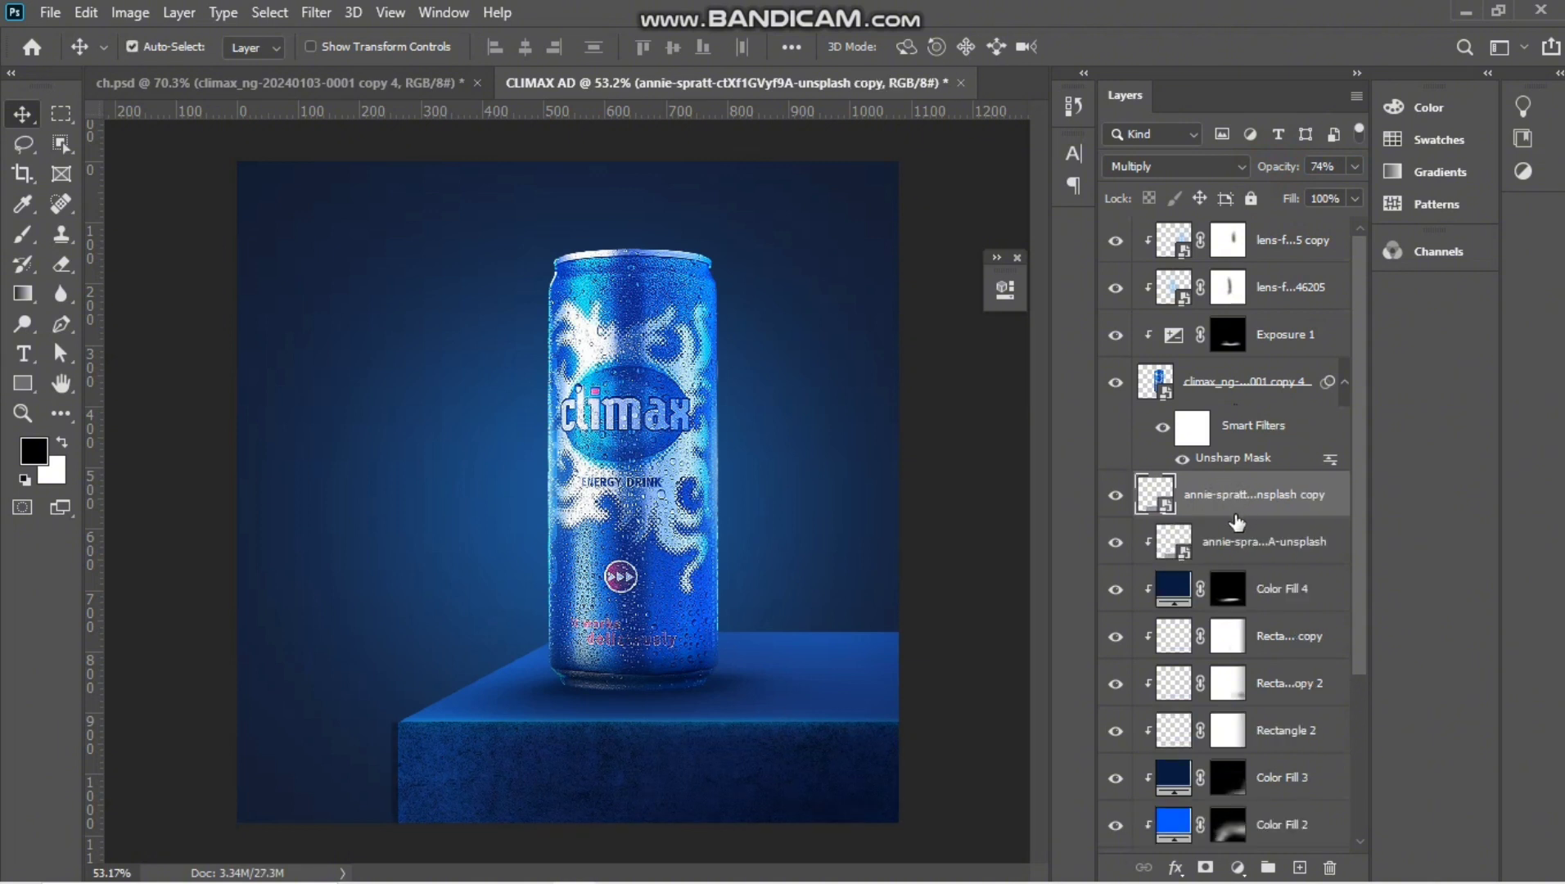
alt+click(1233, 513)
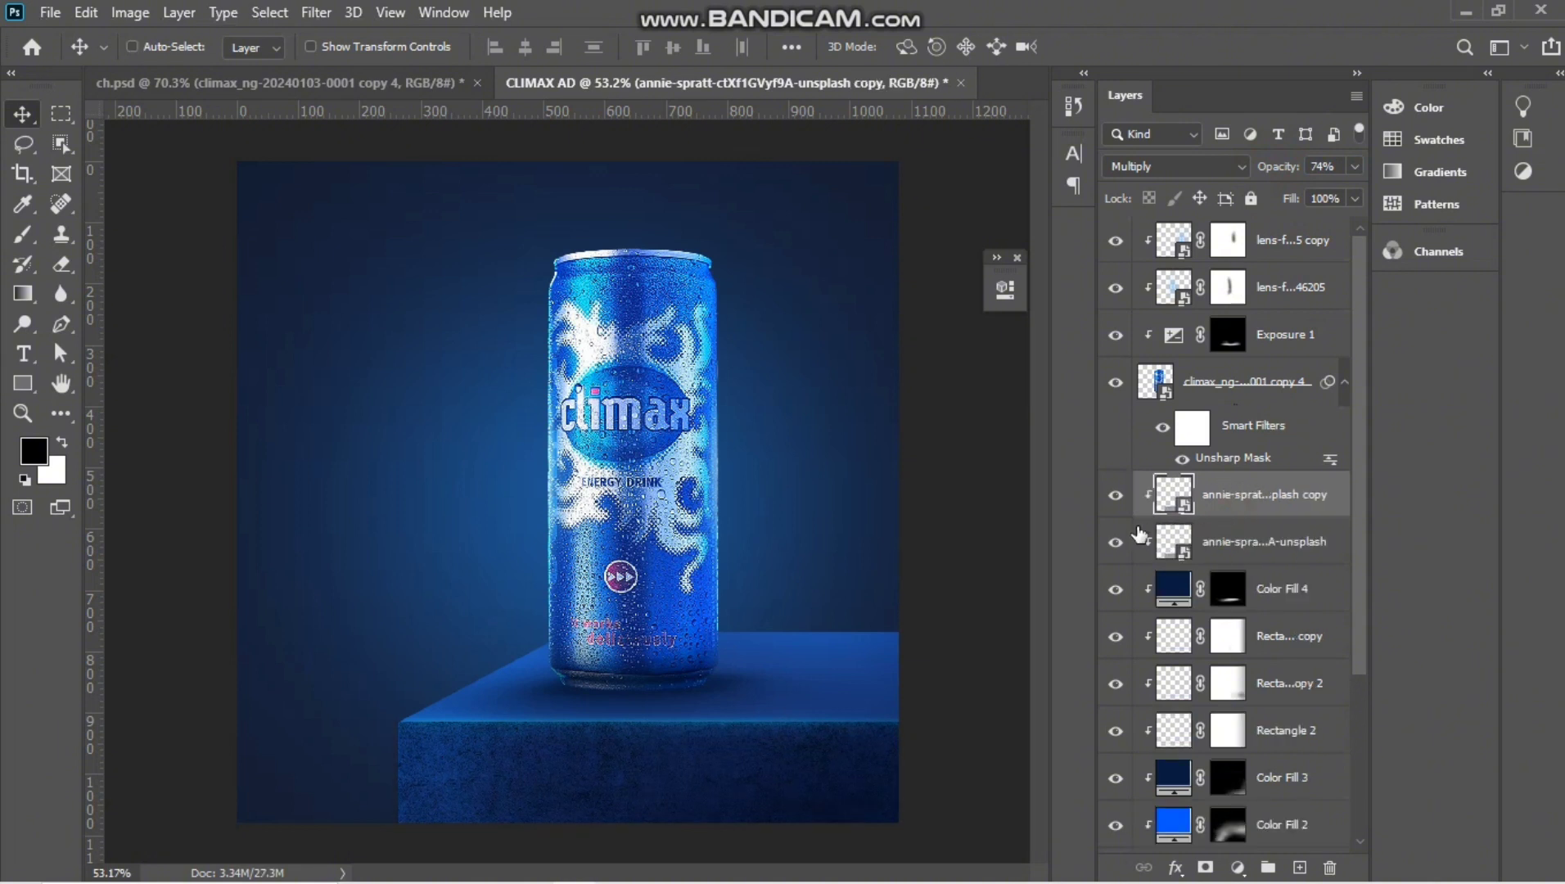
key(ctrl+t)
drag(611, 785, 595, 614)
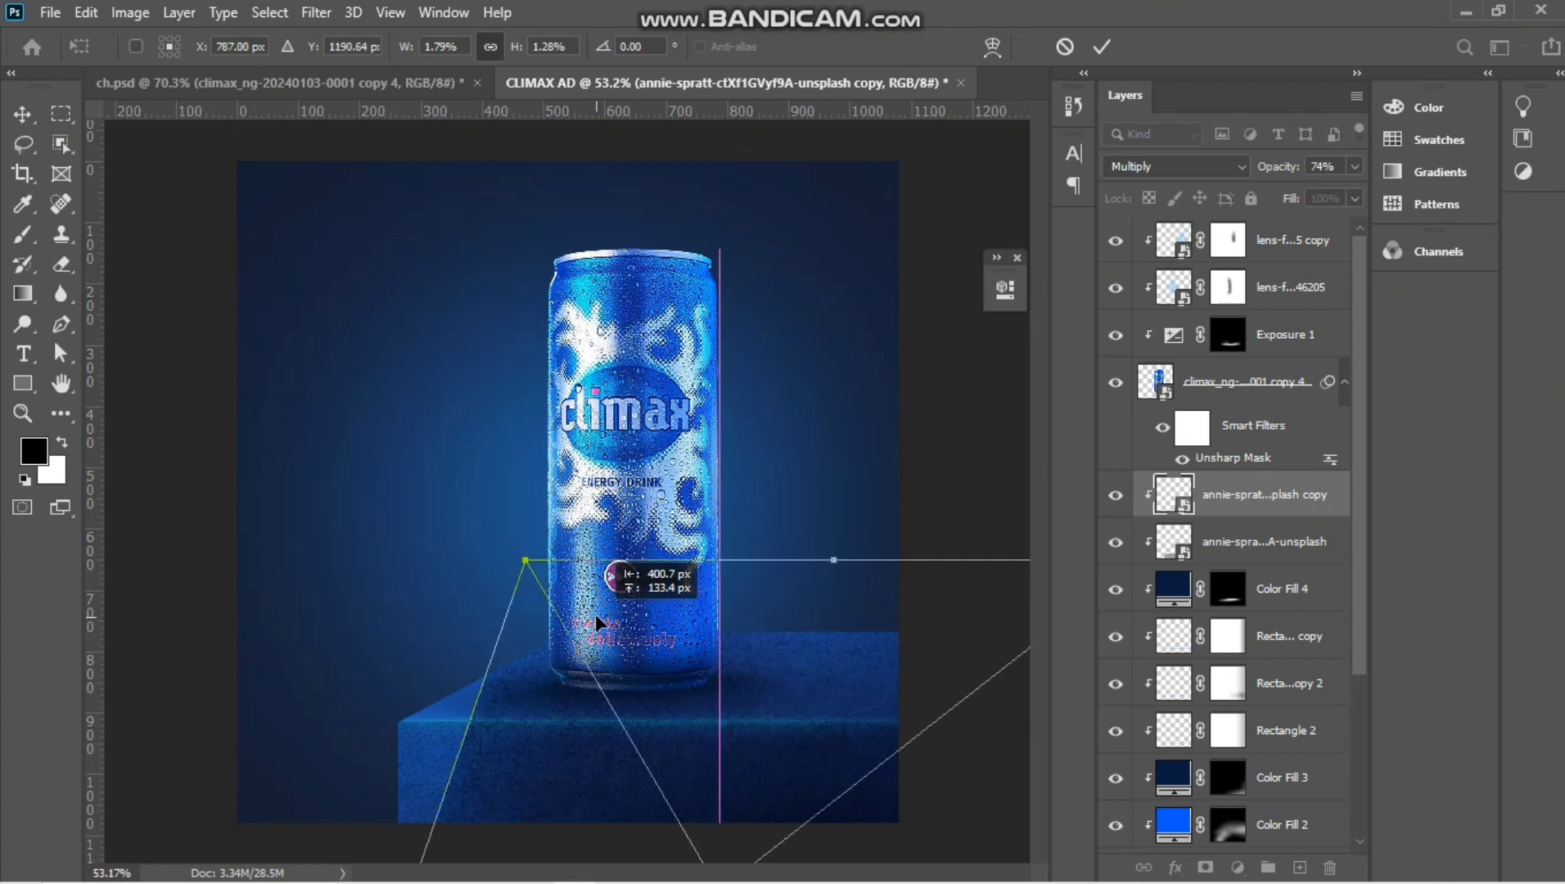
drag(785, 563, 963, 333)
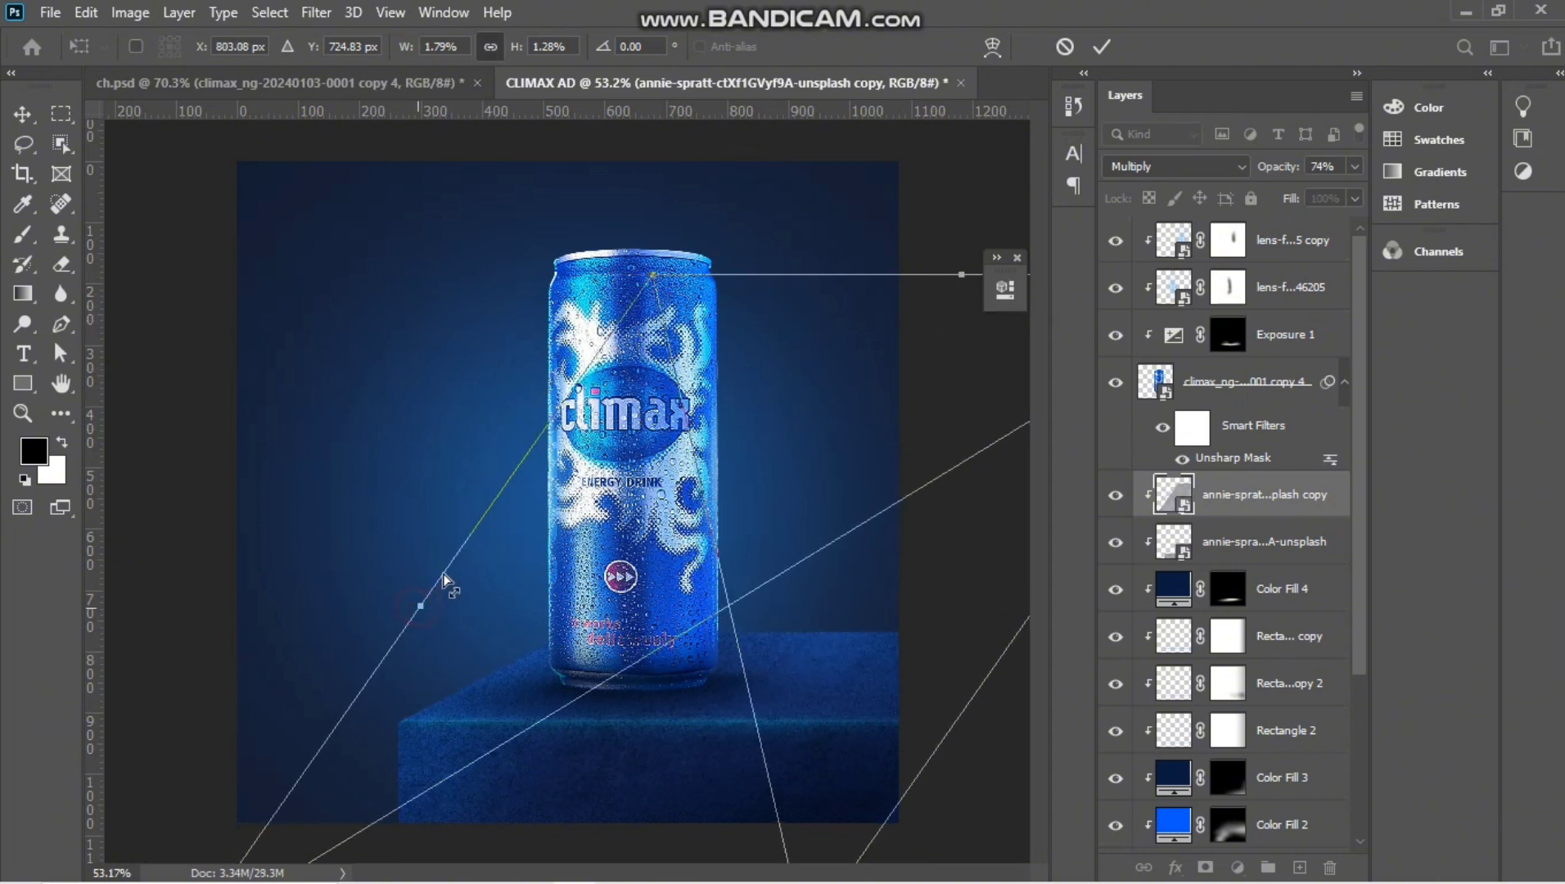
drag(443, 581, 476, 576)
click(1245, 509)
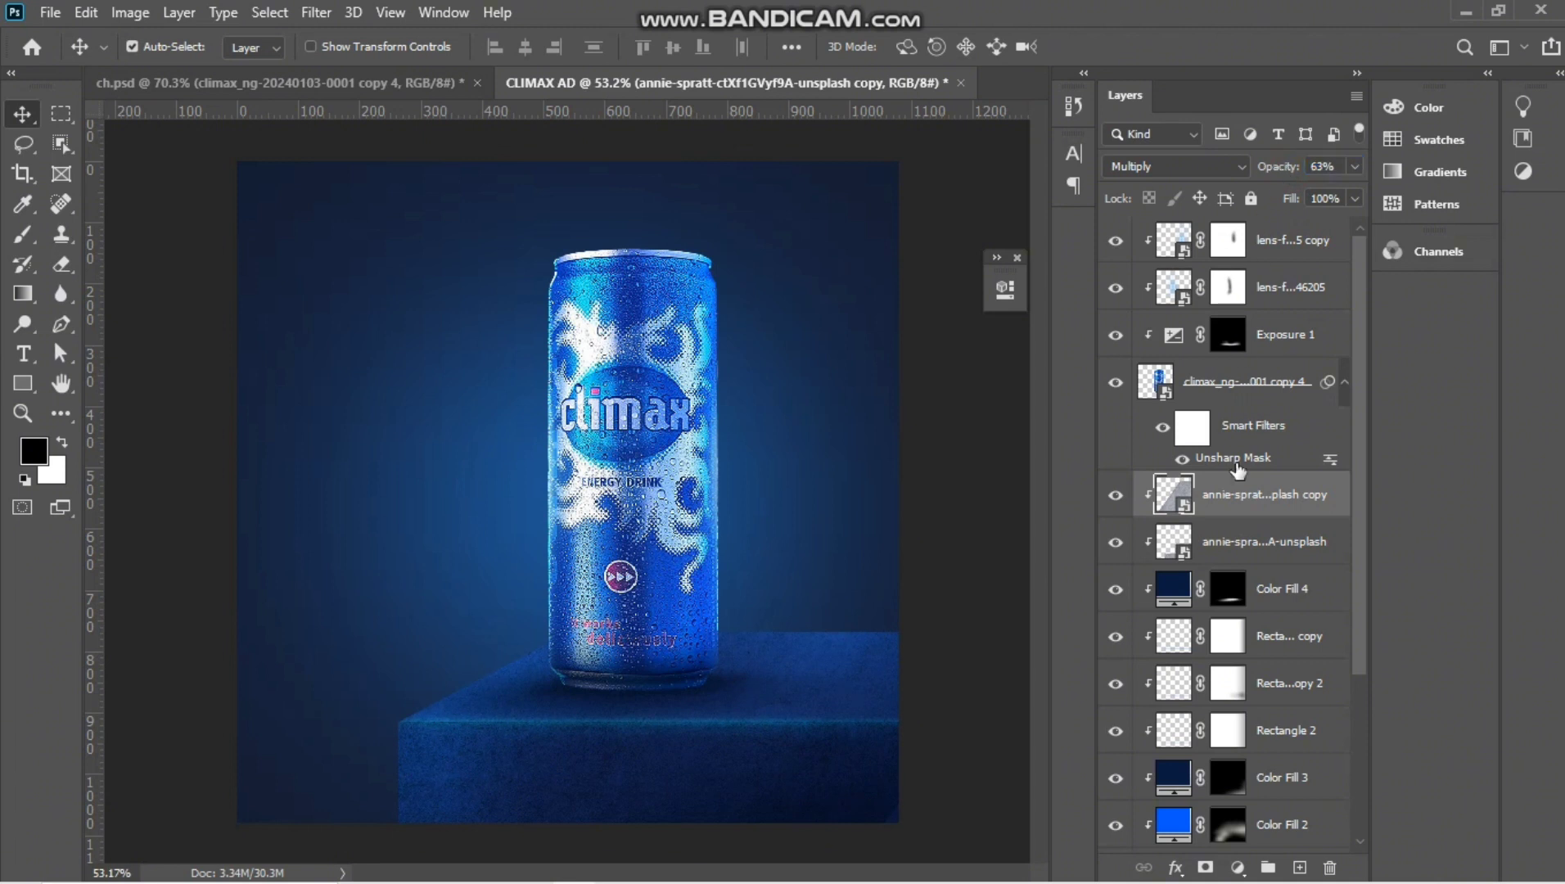
Rasterize the top-face concrete texture copy and delete the part of it that overlaps the platform's front face.
click(59, 113)
scroll(457, 736, down, 2)
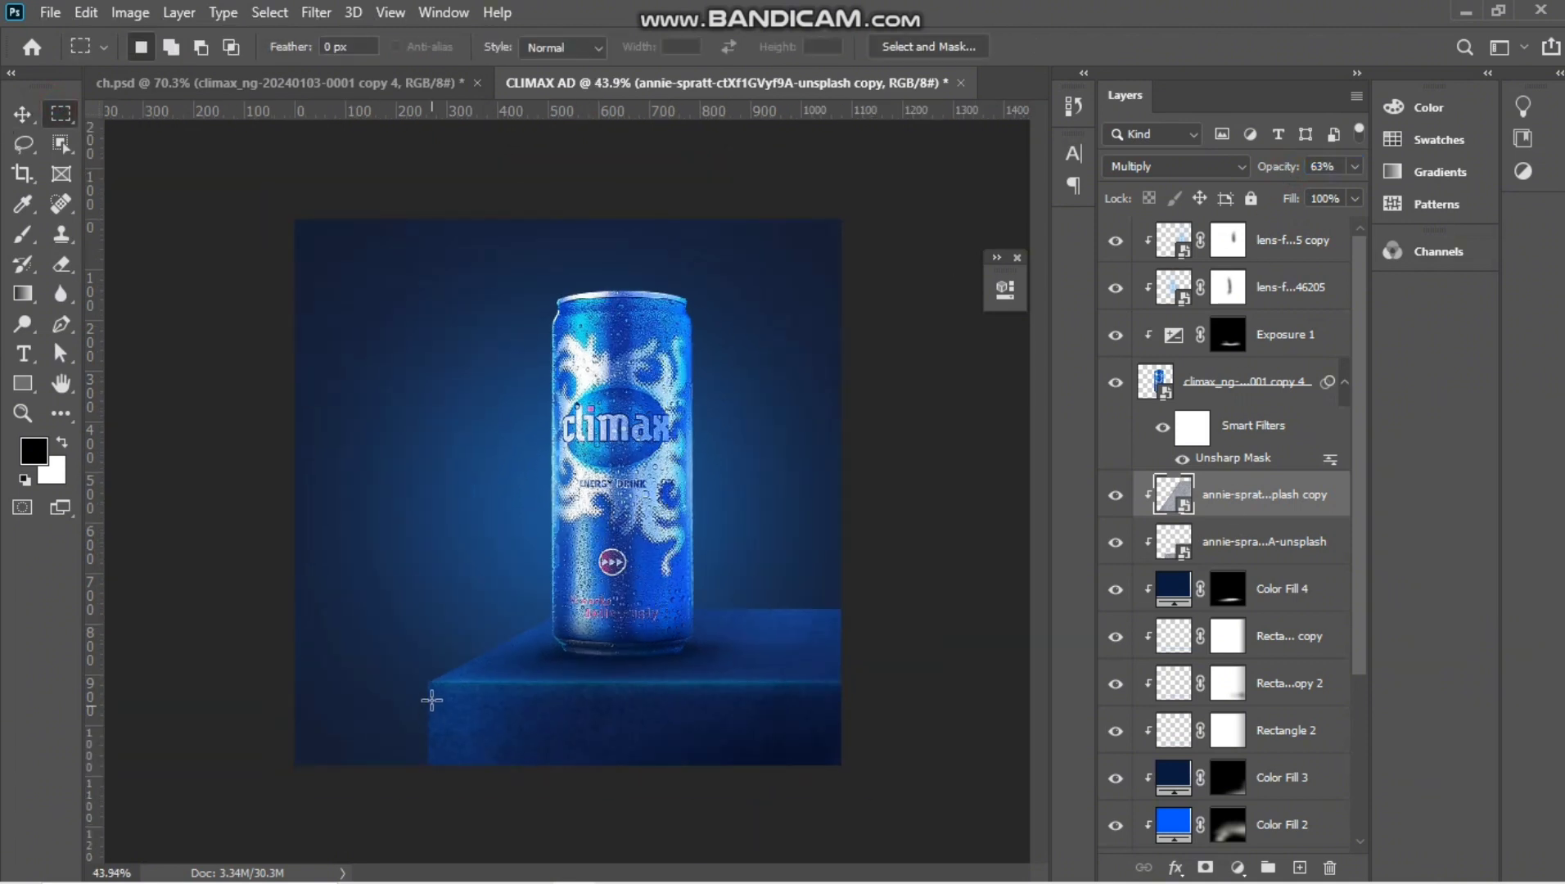
drag(426, 680, 879, 817)
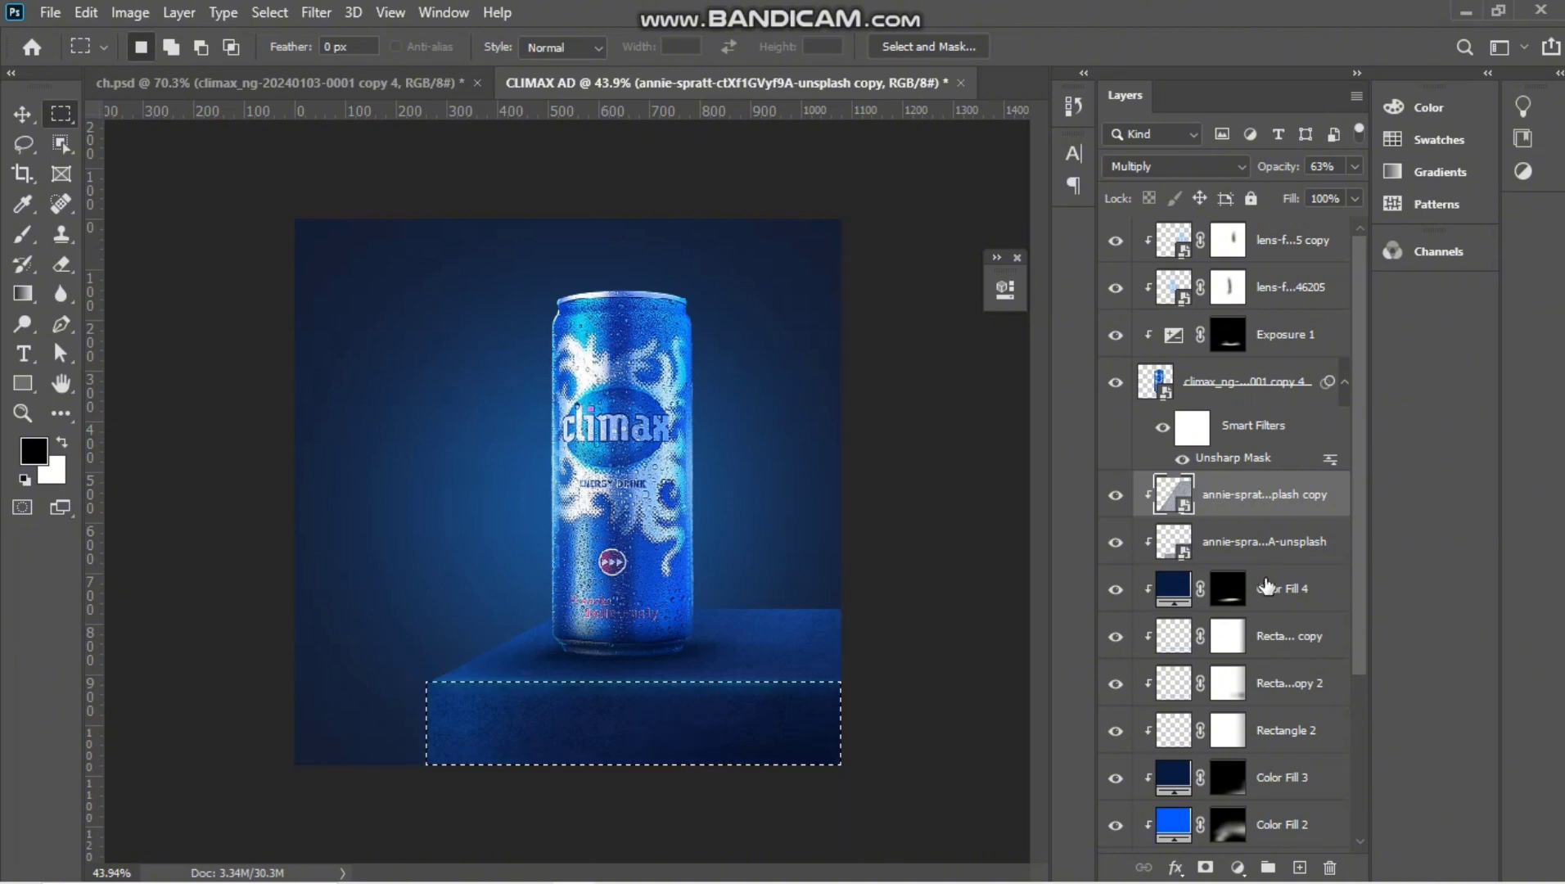
right_click(1274, 500)
click(1063, 441)
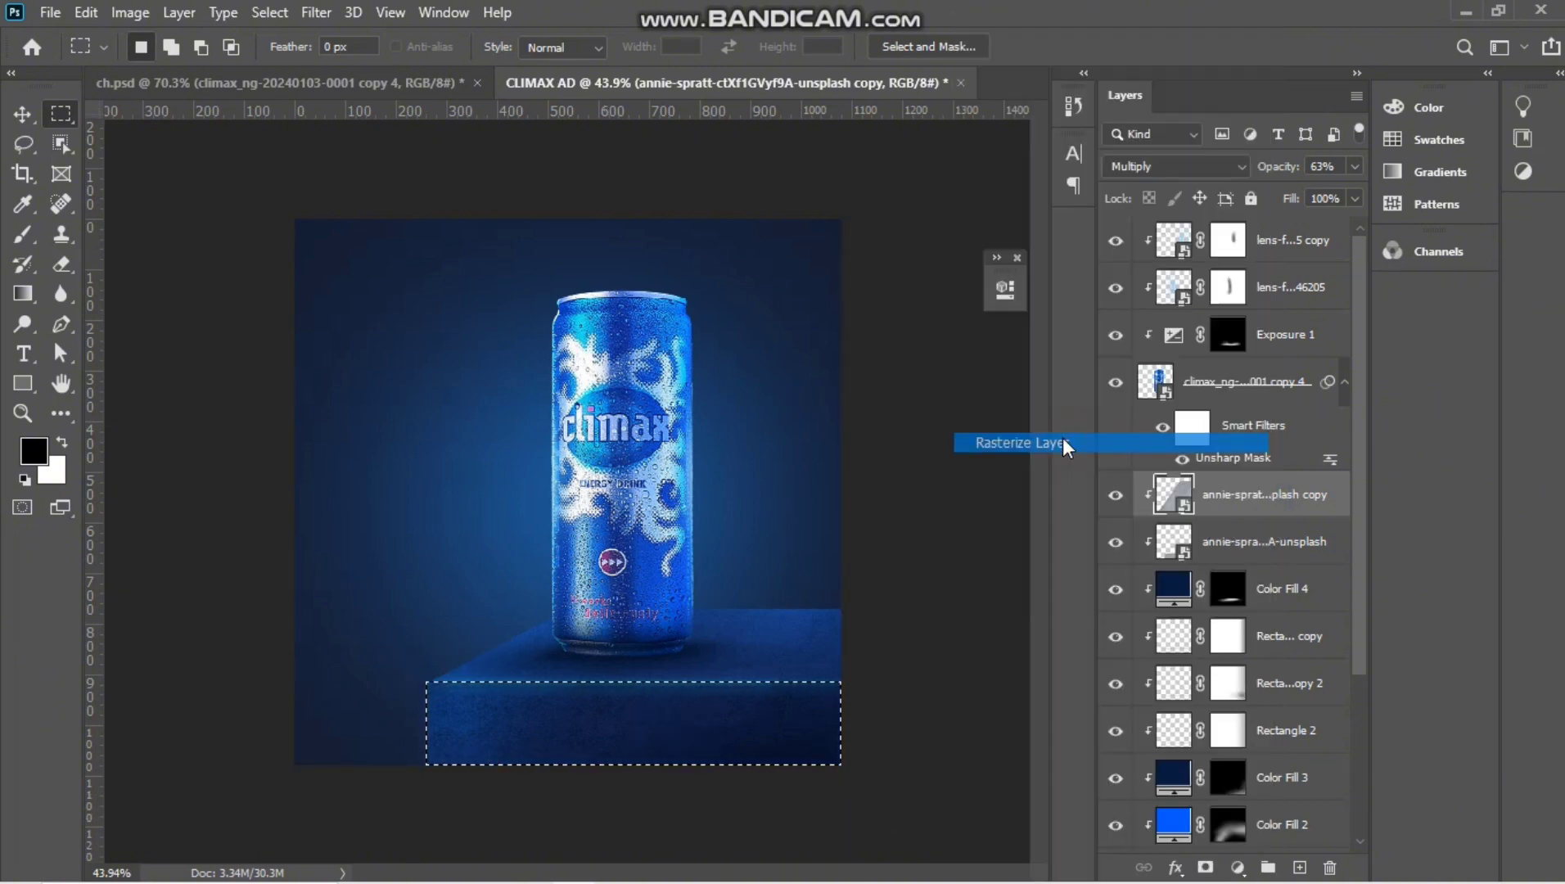
key(ctrl+d)
scroll(624, 637, up, 3)
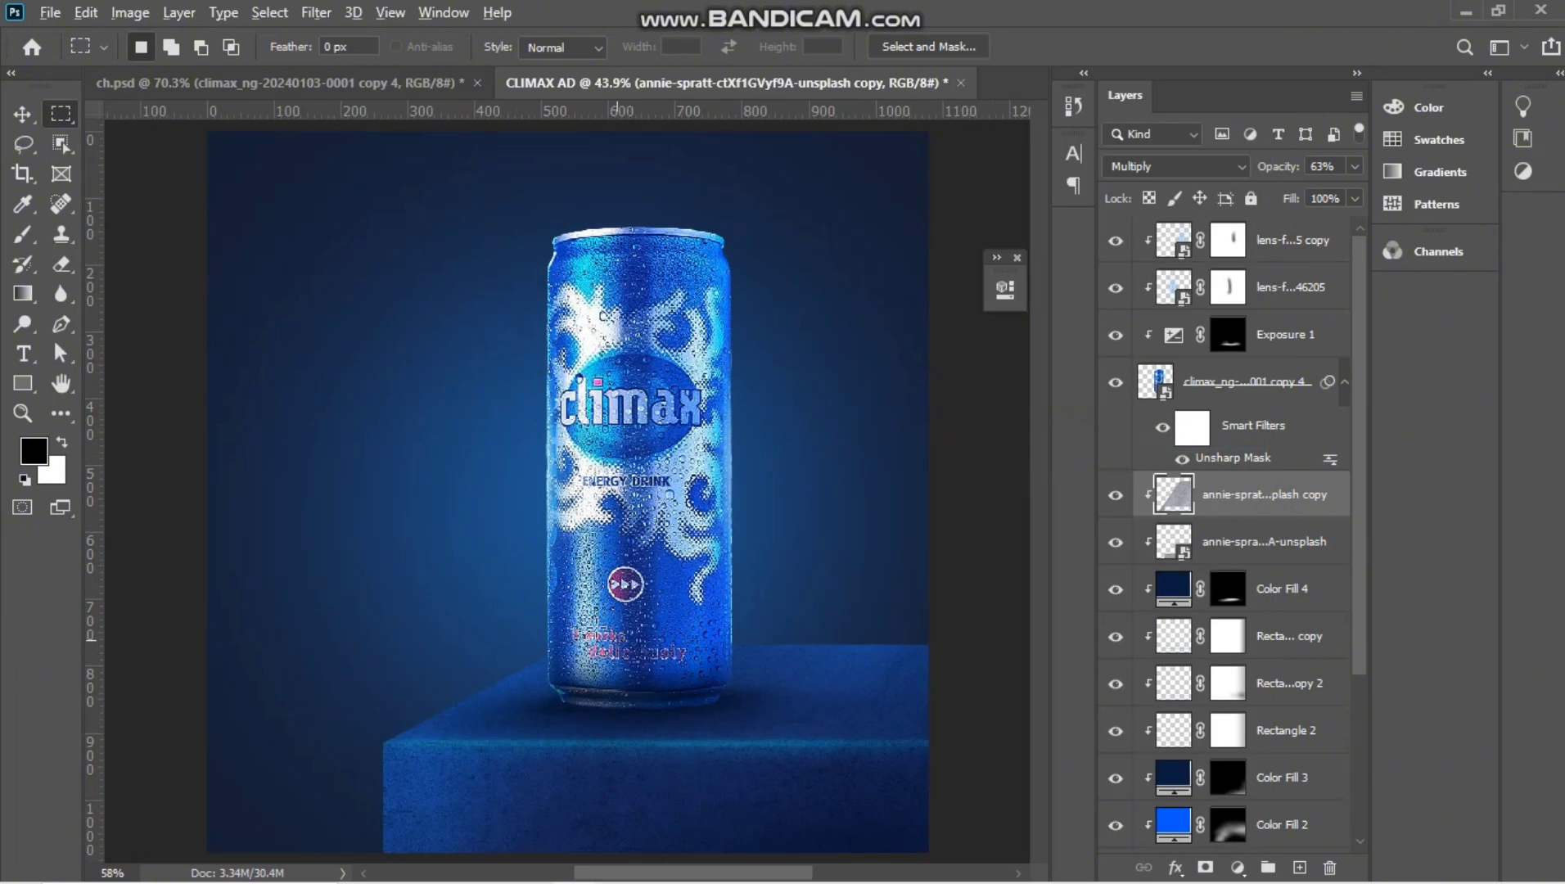
Lower the opacity of the top-face concrete texture to 58%.
key(v)
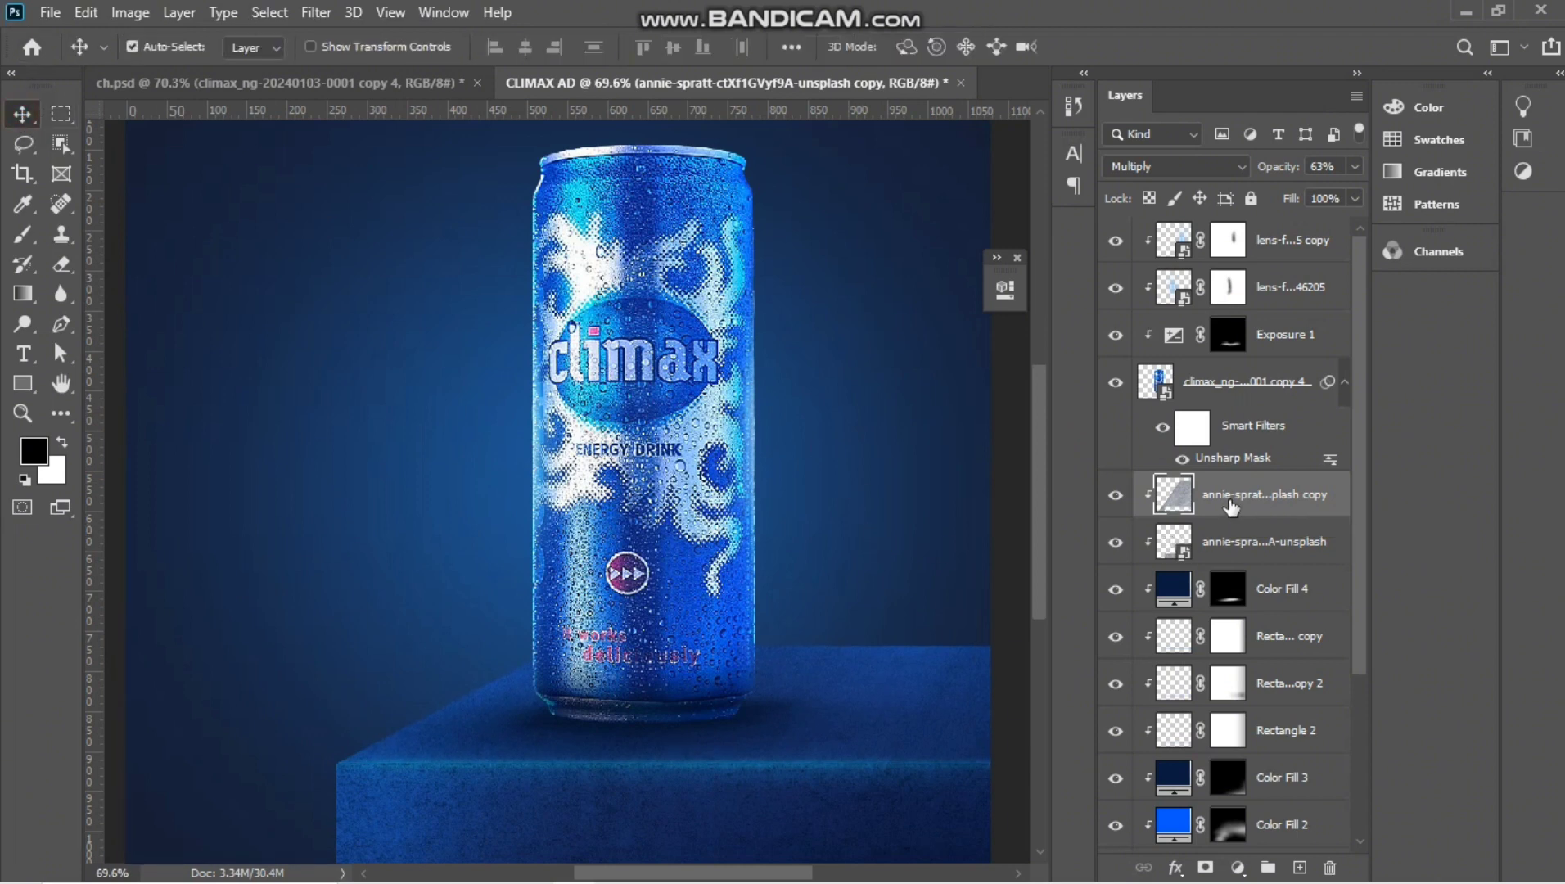
scroll(839, 674, down, 3)
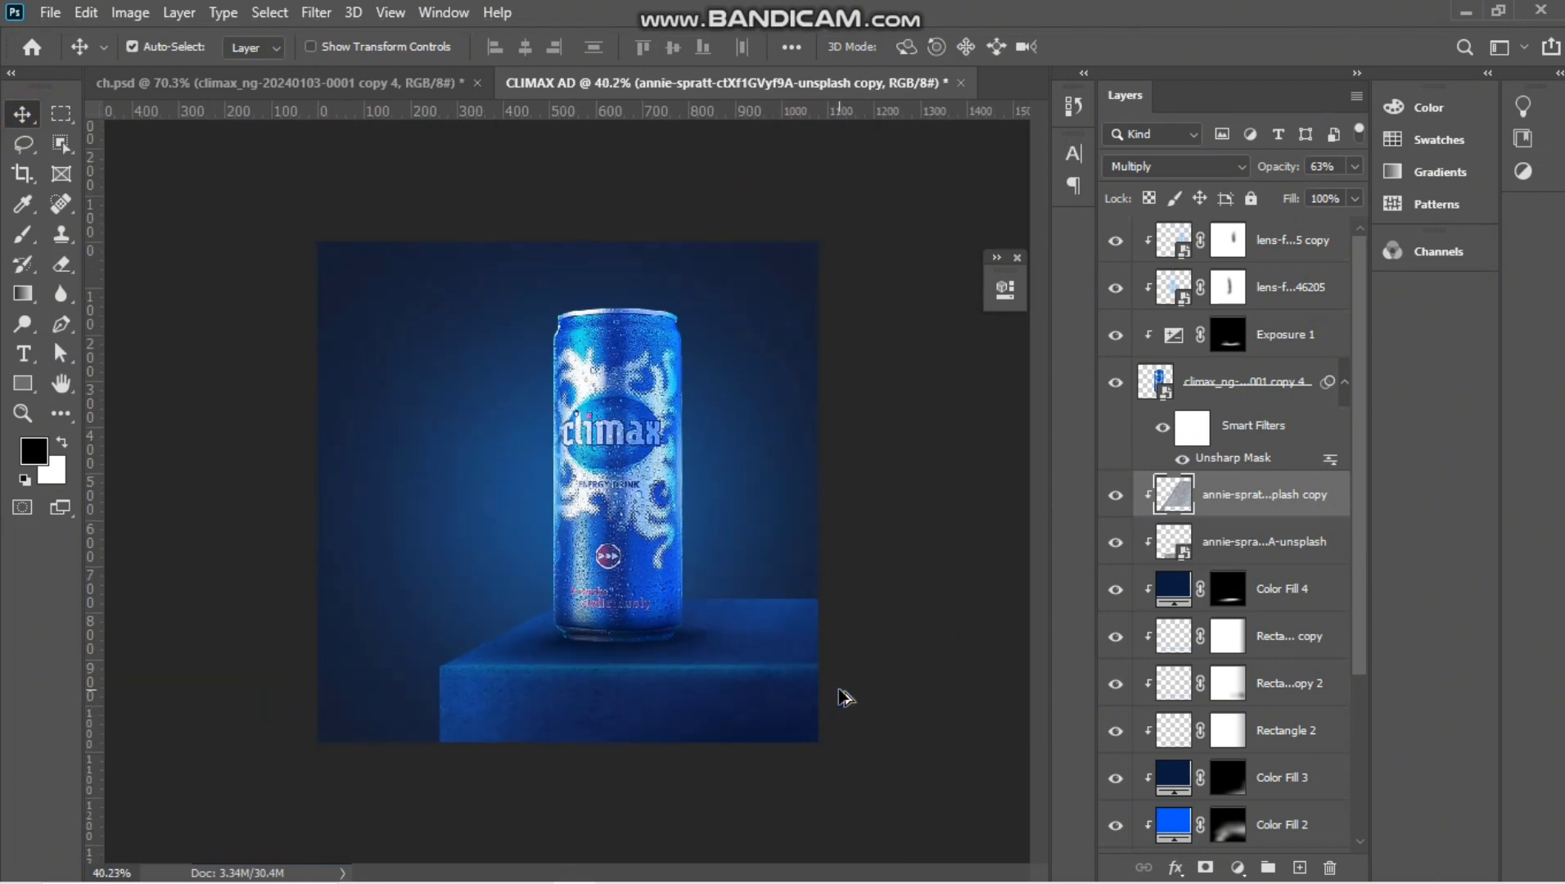
scroll(751, 705, up, 1)
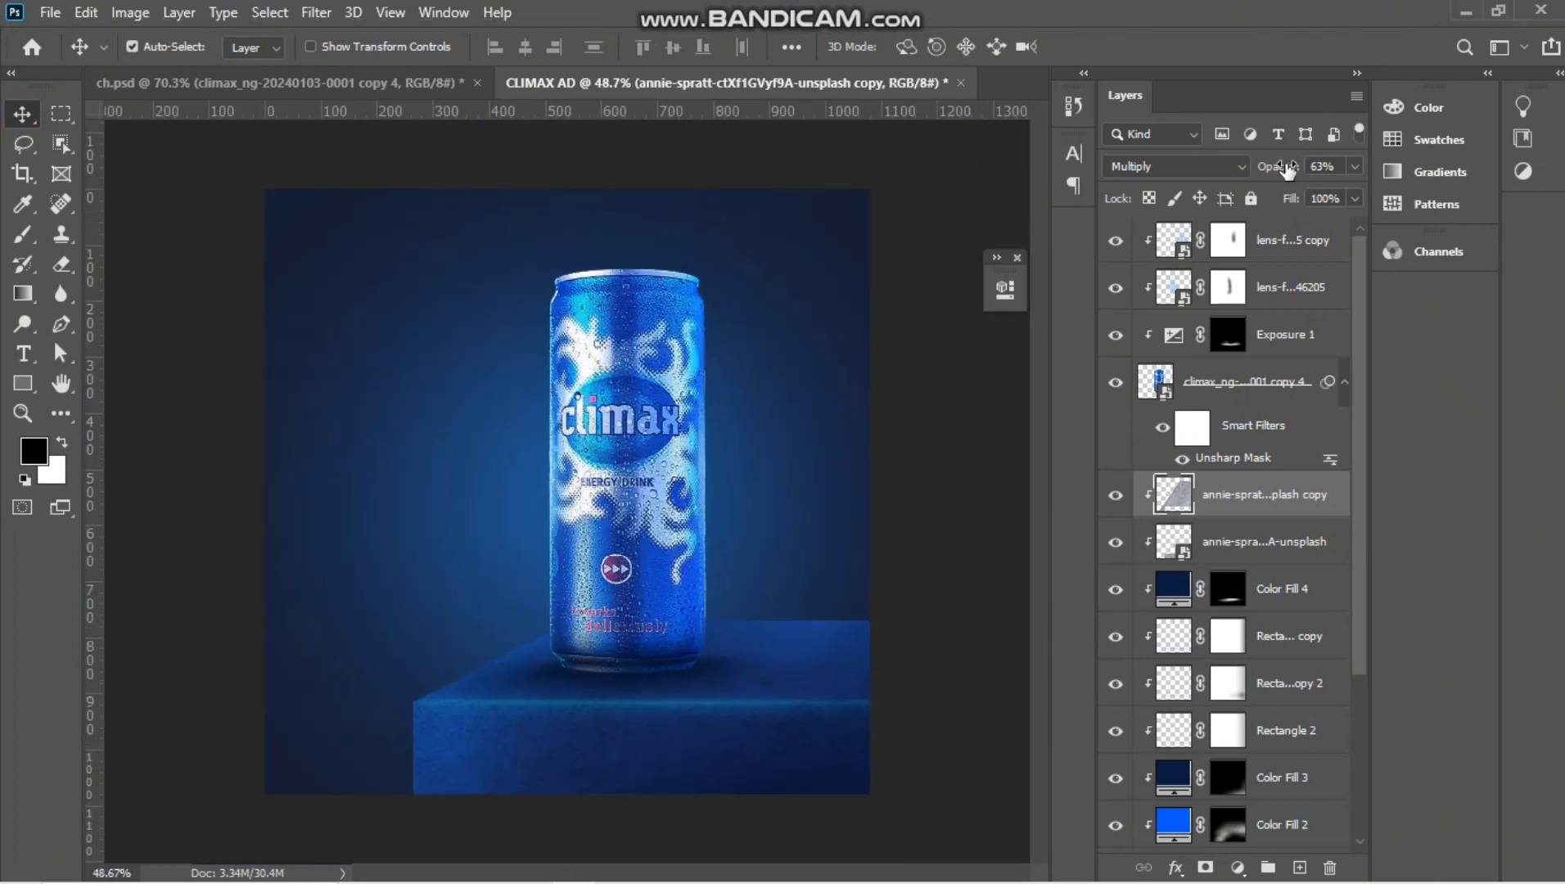
key(Return)
Hide and show the front-face texture and Color Fill 2 to check their effect on the platform.
click(1117, 542)
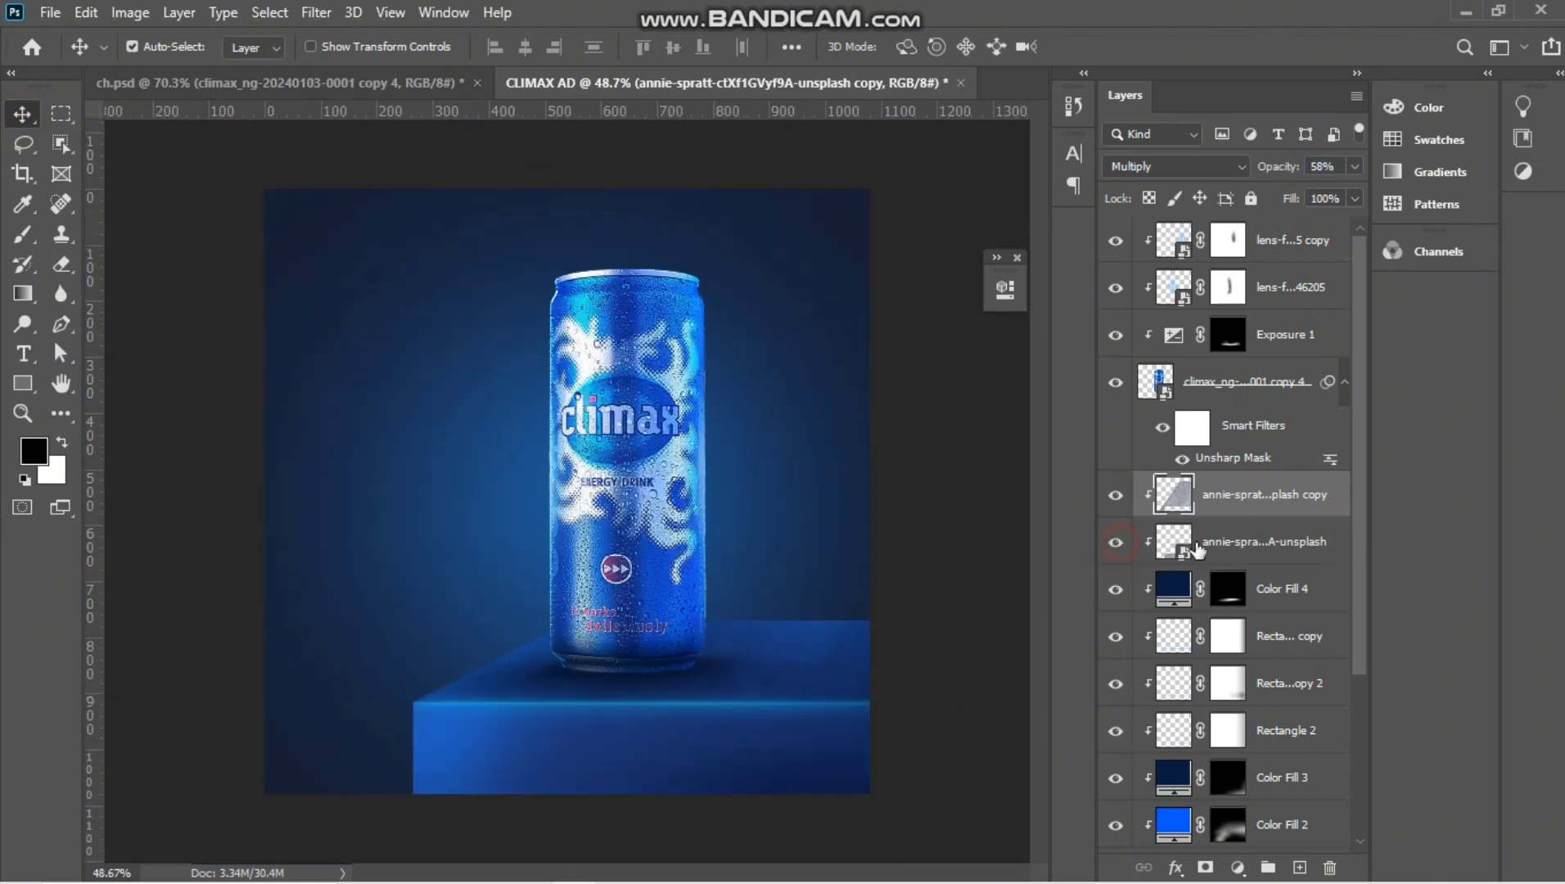
click(1246, 542)
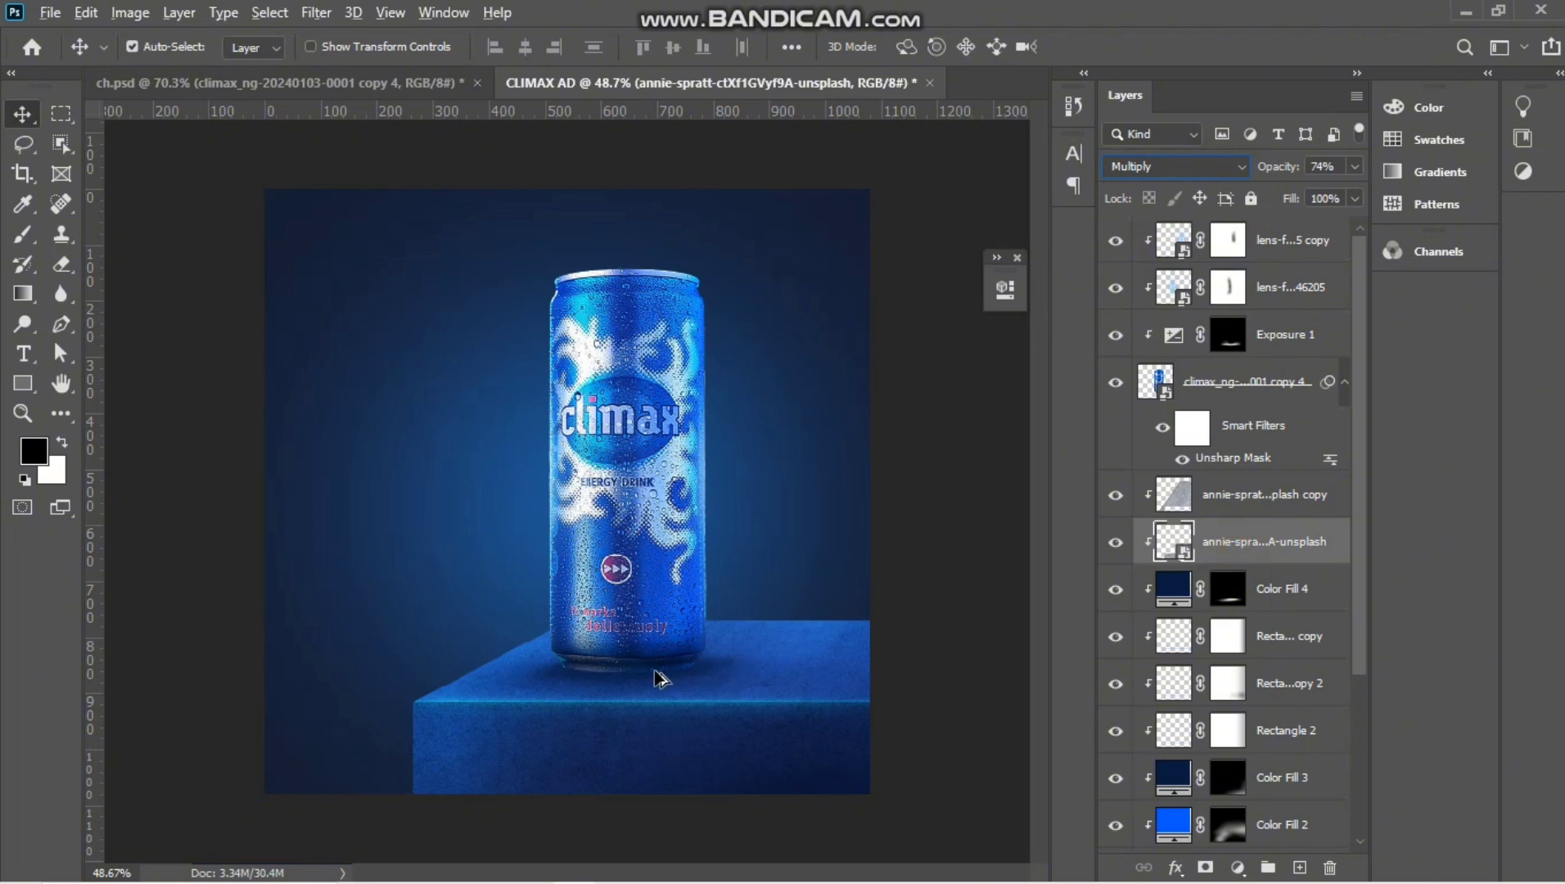
scroll(631, 702, down, 3)
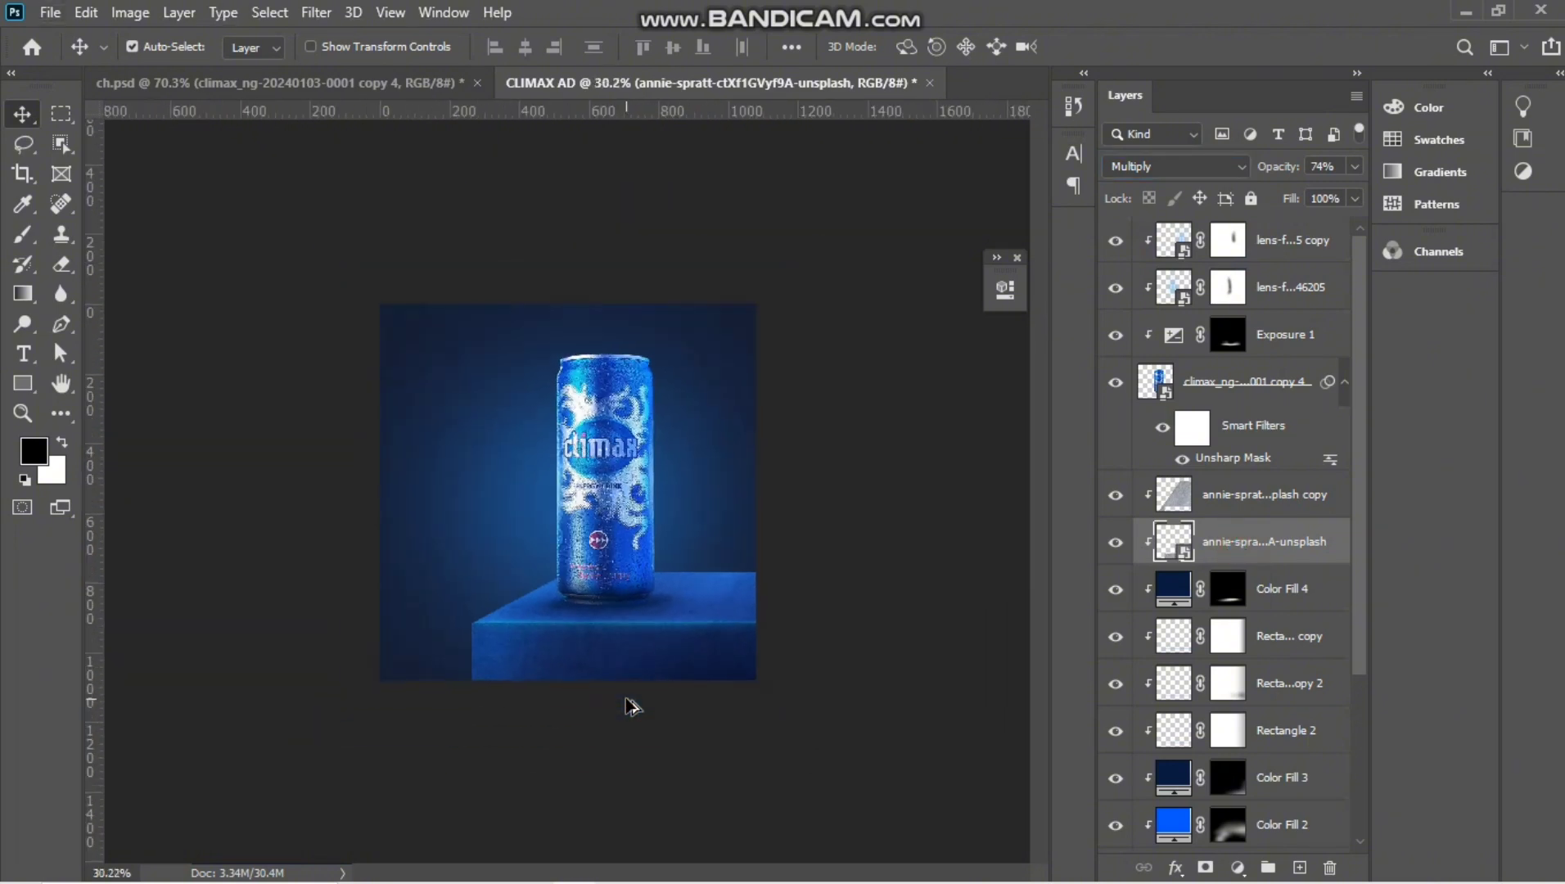
scroll(632, 705, up, 2)
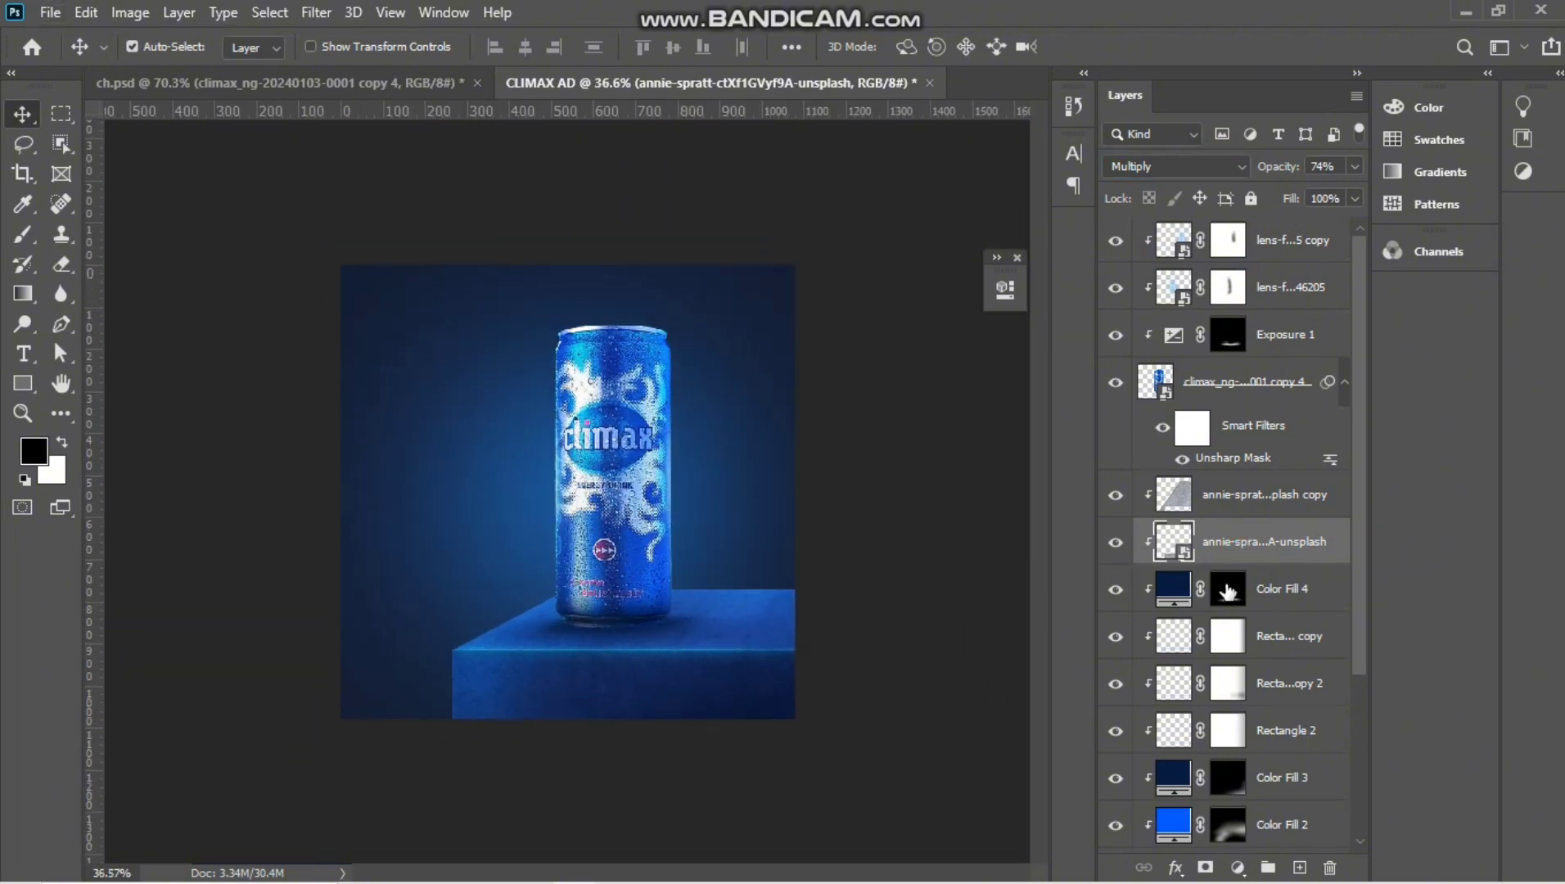
scroll(1140, 786, down, 3)
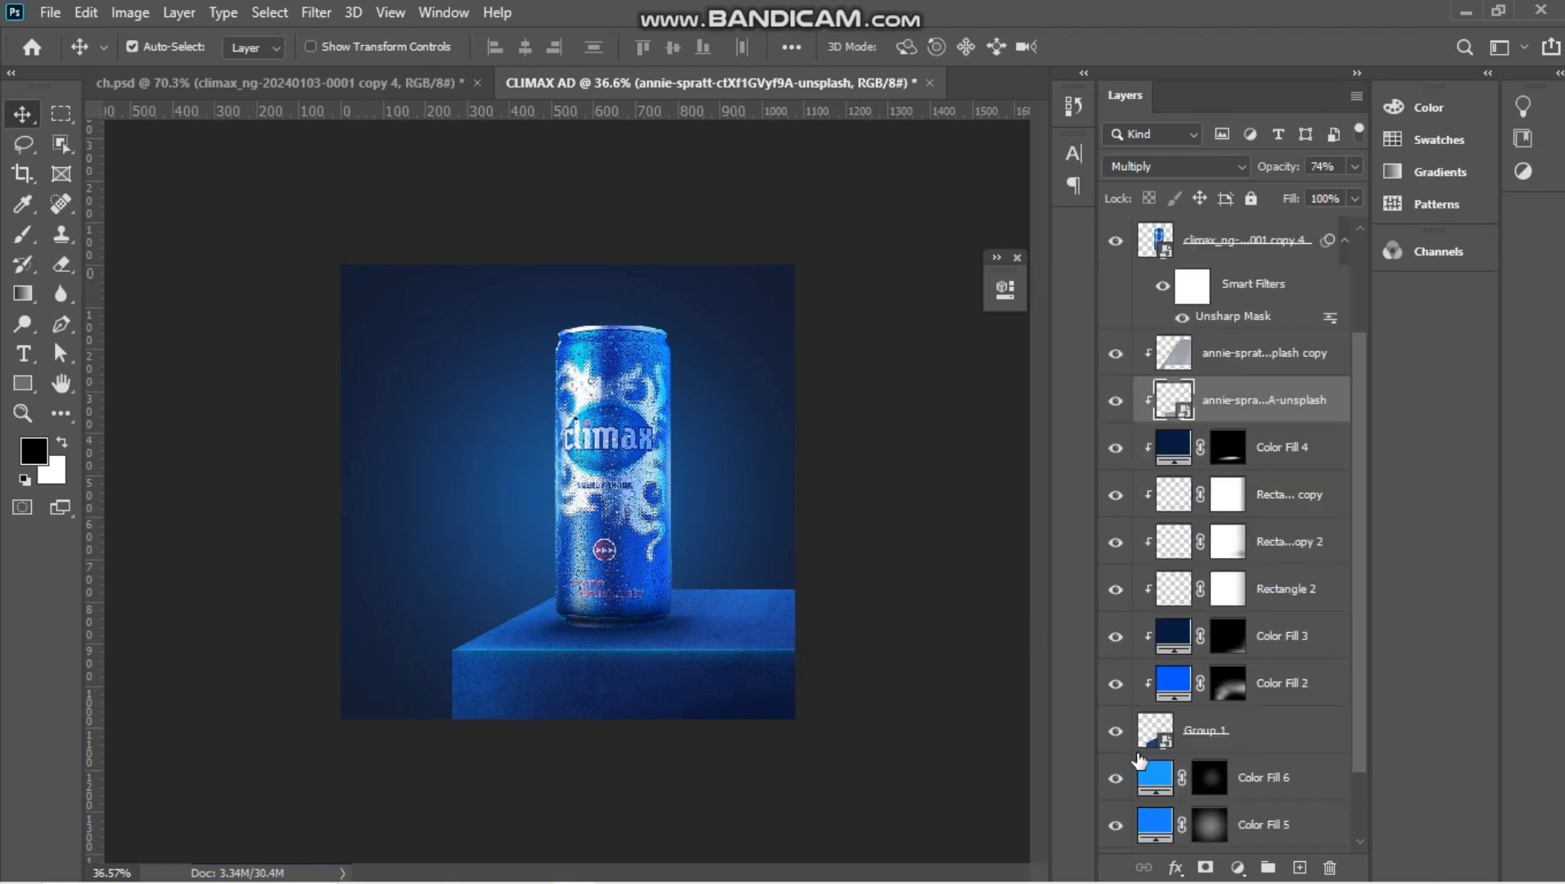
click(1117, 685)
click(1116, 686)
click(1117, 686)
click(1116, 686)
scroll(635, 541, down, 2)
scroll(636, 541, up, 1)
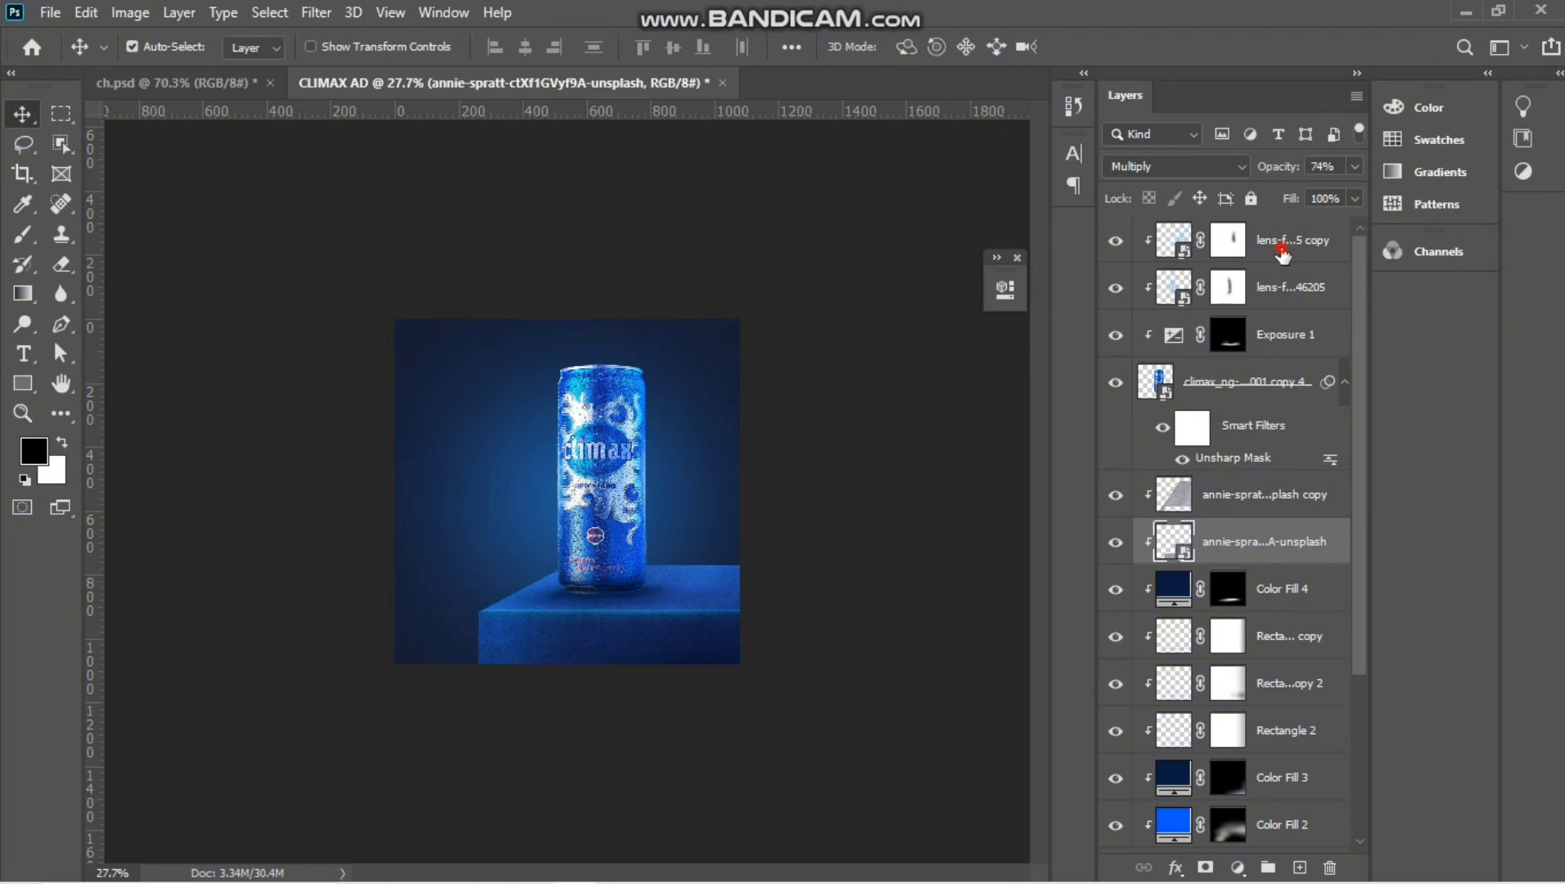
Bring in the CLIMAX and HERBAL ENERGY A DAY KEEPS THE EXCUSES AWAY text, group it, and enlarge it left of the can.
click(1279, 250)
key(ctrl+v)
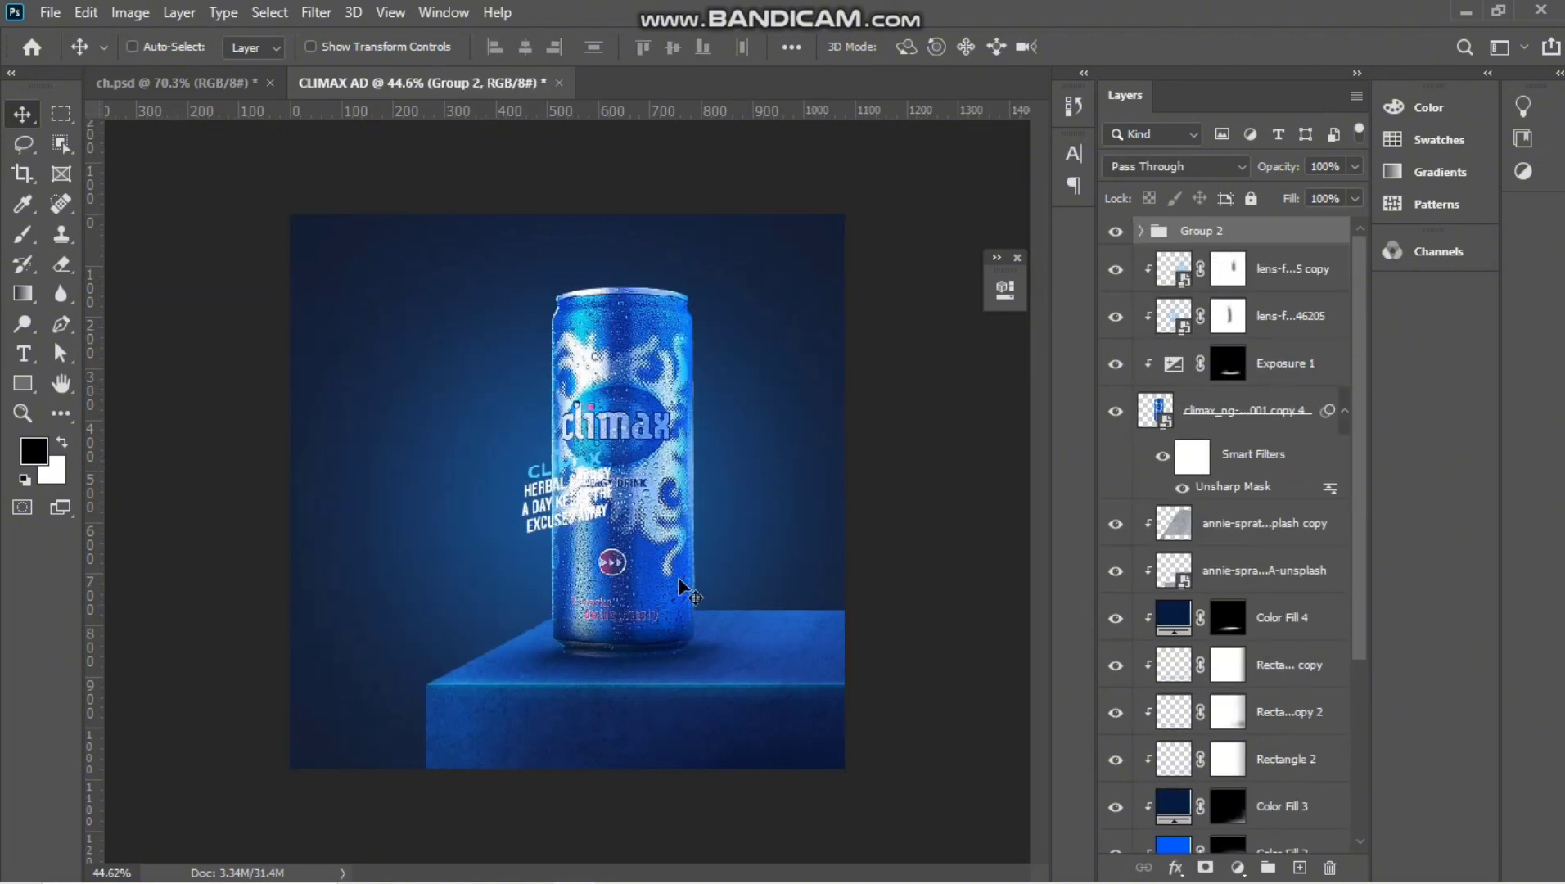
key(ctrl+t)
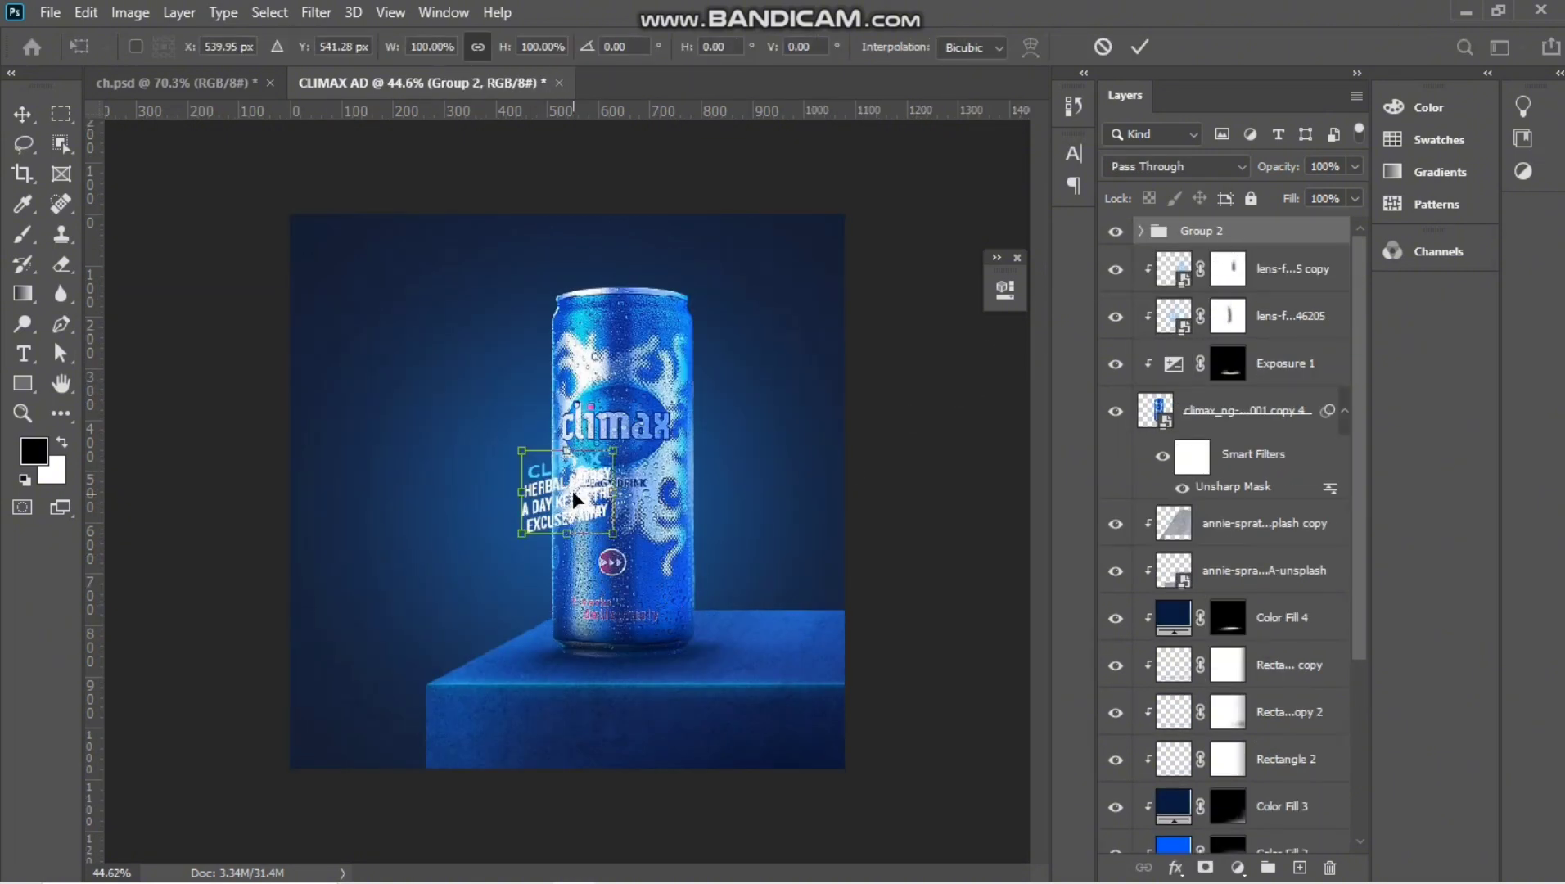
drag(577, 514, 424, 510)
drag(463, 550, 480, 565)
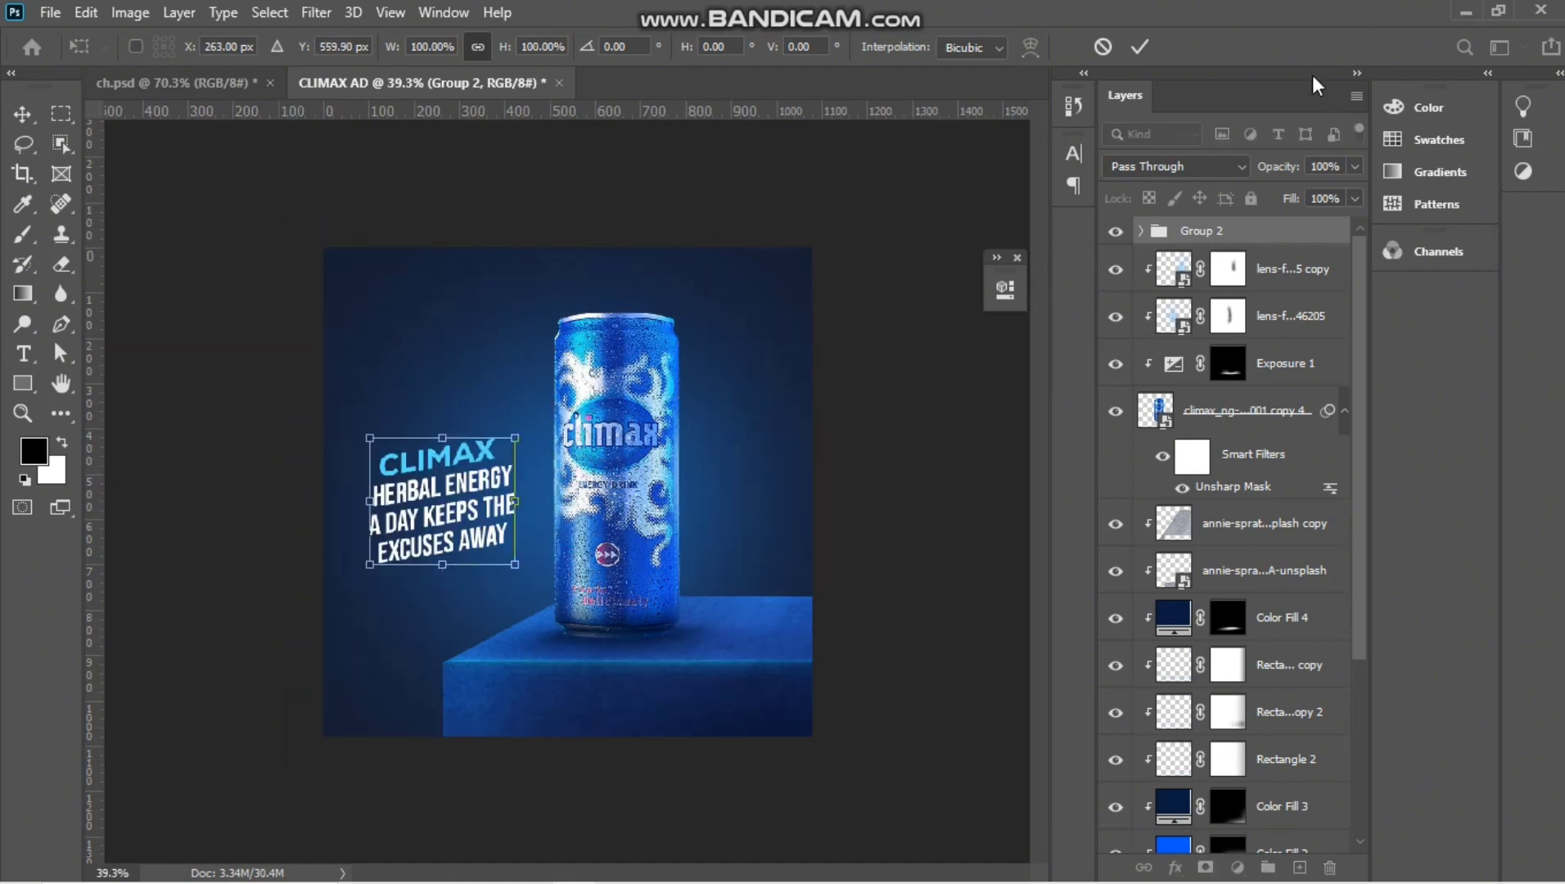
click(1150, 43)
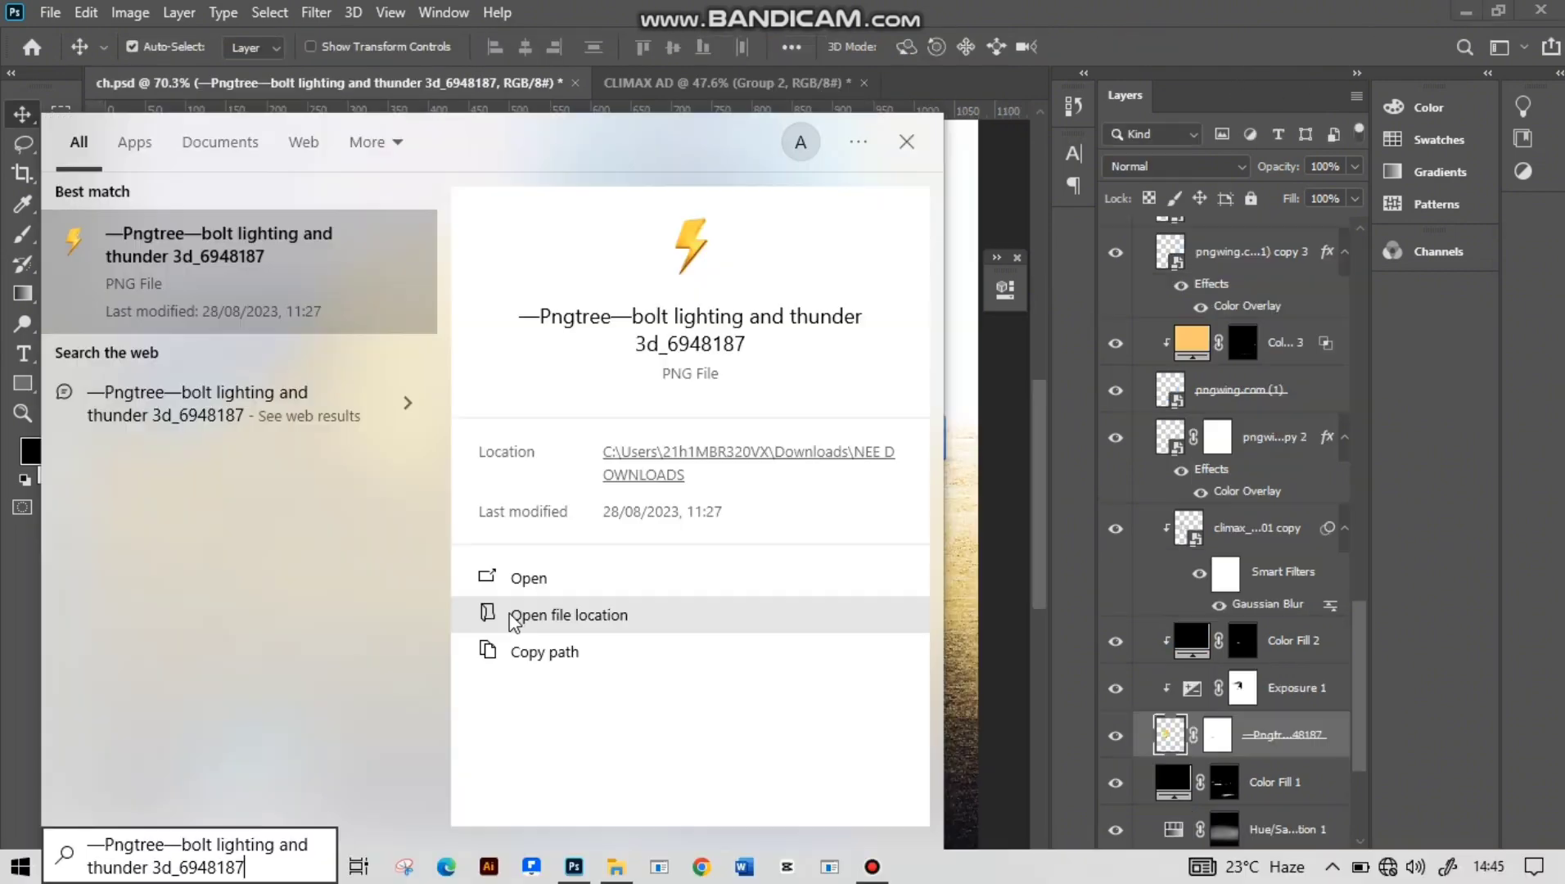
Place the lightning bolt PNG from the NEE DOWNLOADS folder into the ad, scaled to 2.26% and rotated 23.76°.
click(515, 619)
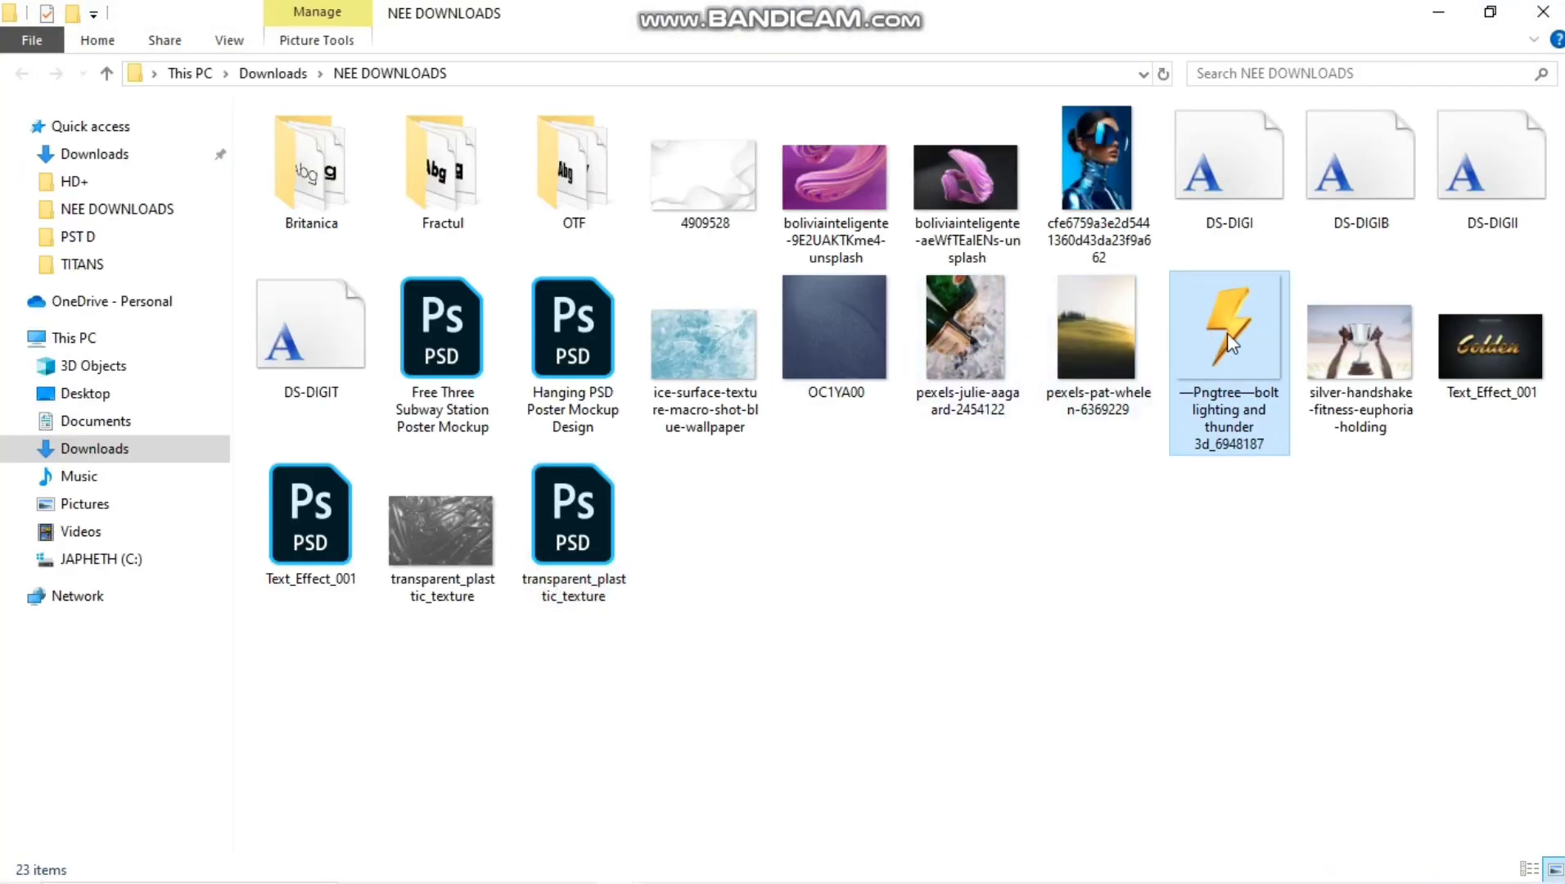
drag(1231, 335, 797, 457)
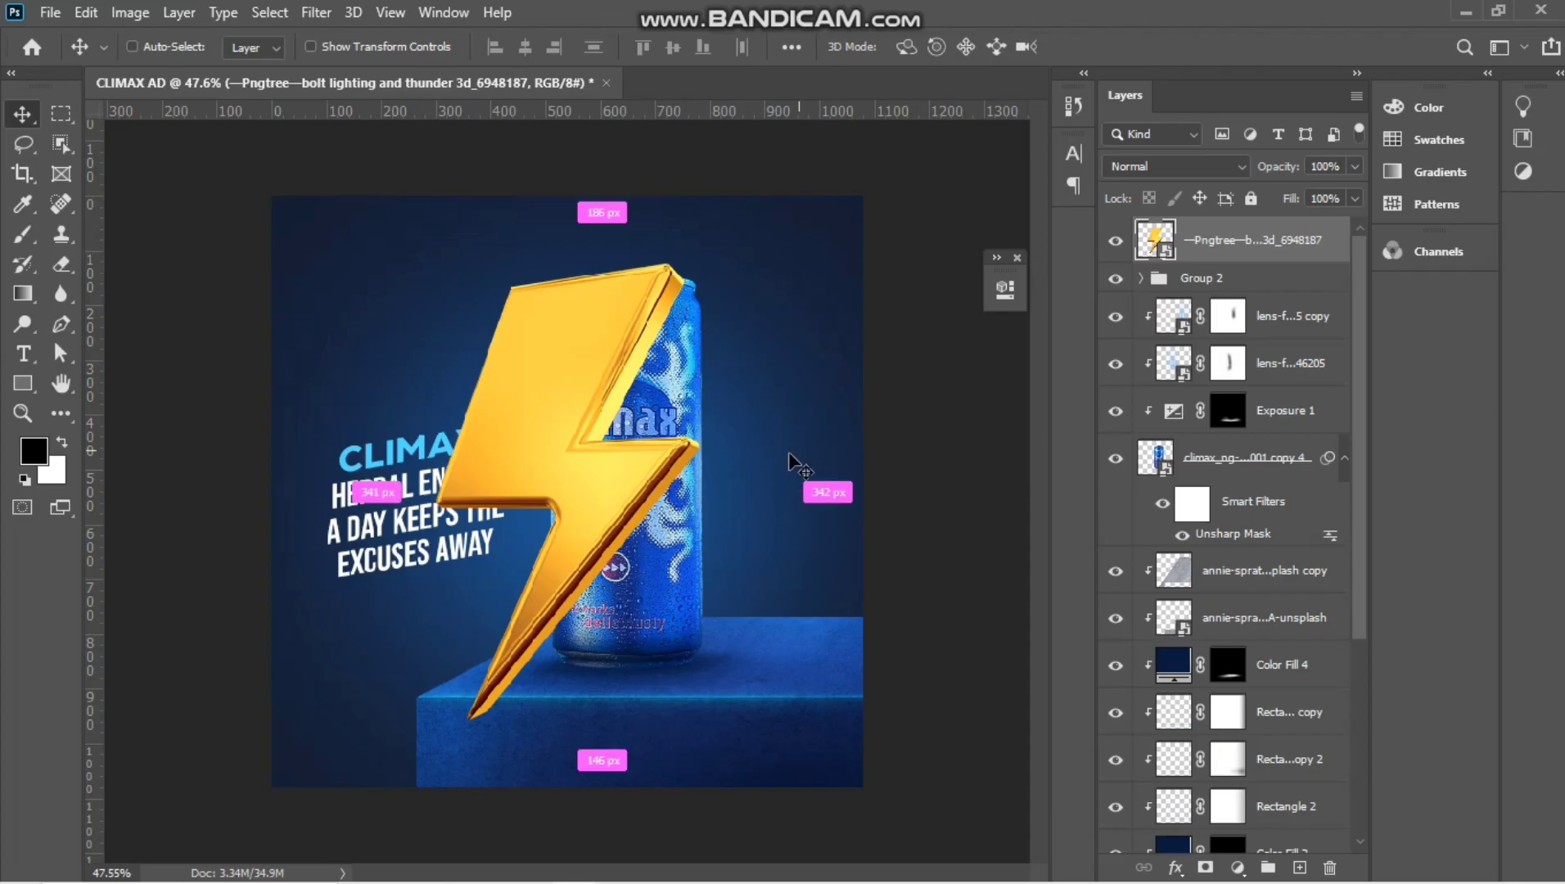
drag(854, 195, 424, 720)
drag(283, 744, 518, 524)
drag(704, 542, 673, 593)
Move the lightning bolt to sit just above the CLIMAX heading.
drag(570, 473, 550, 368)
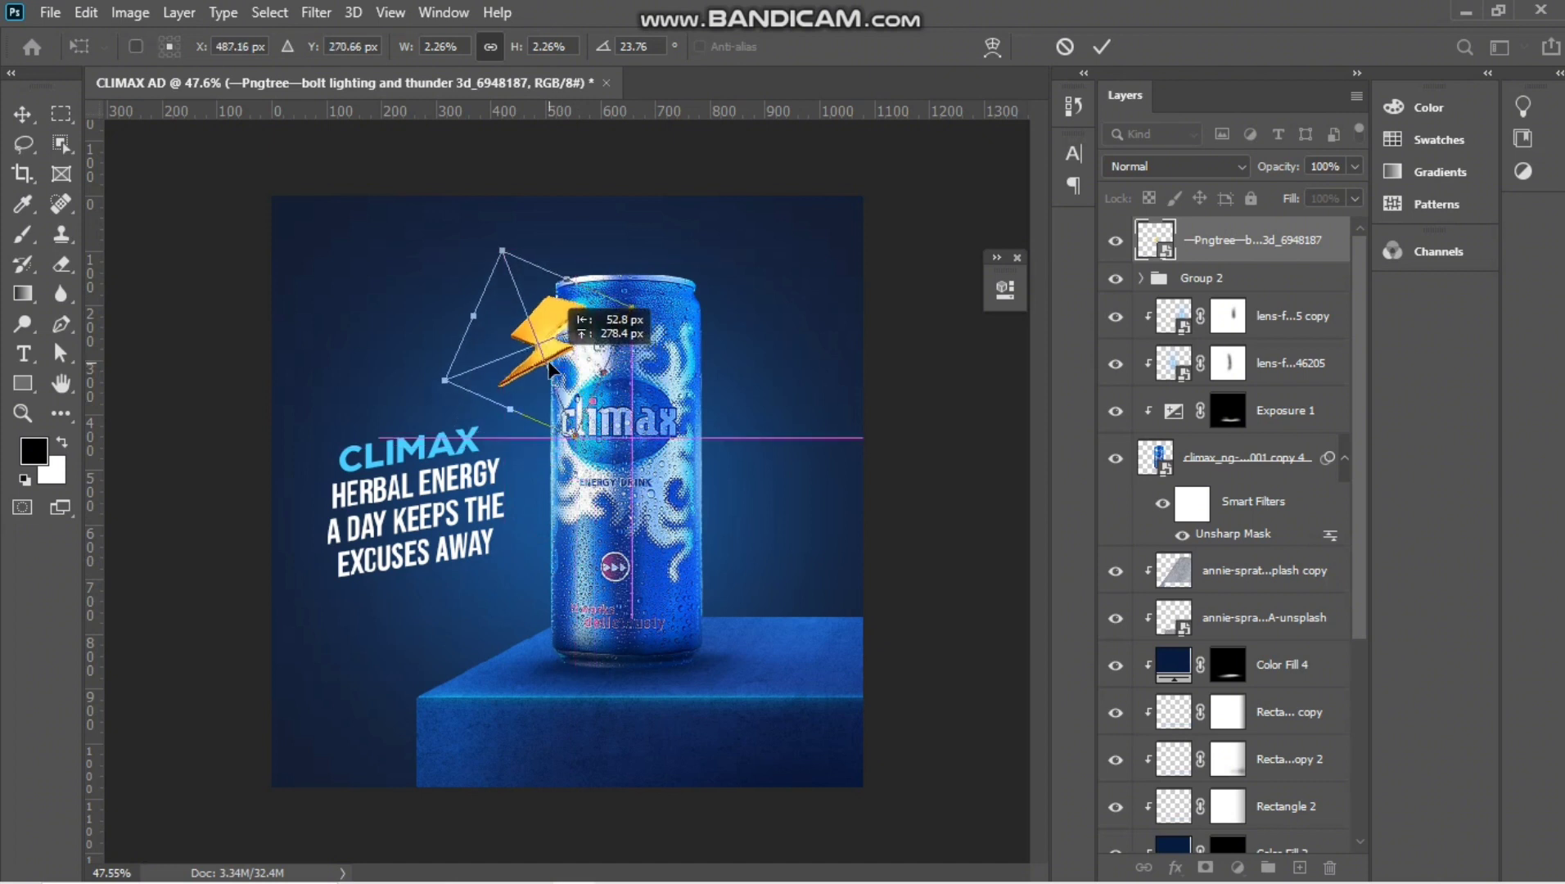
drag(540, 355, 401, 641)
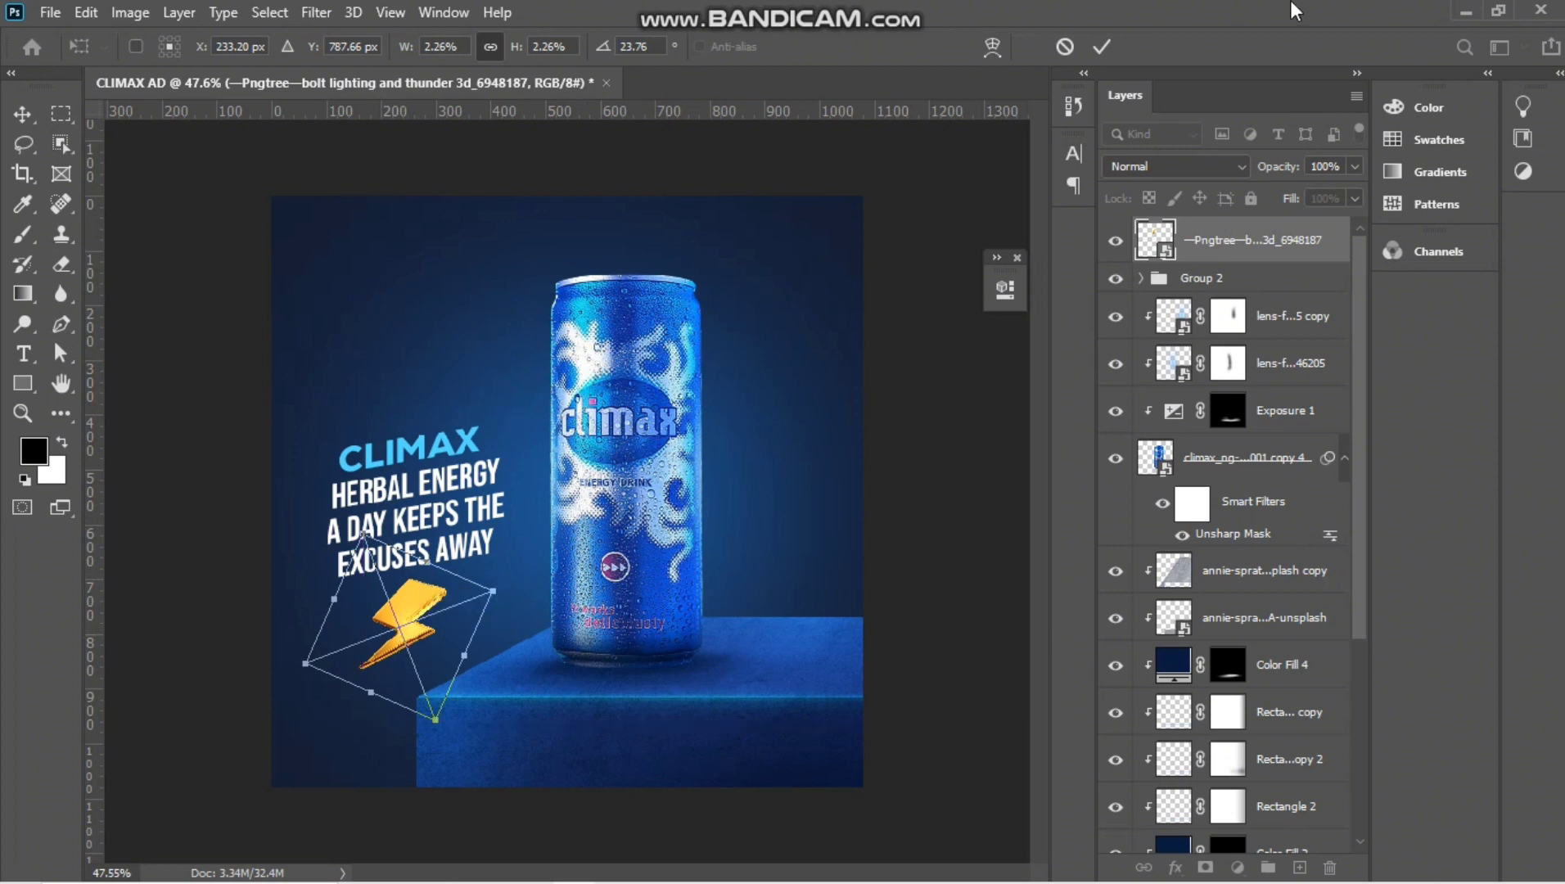
click(1100, 49)
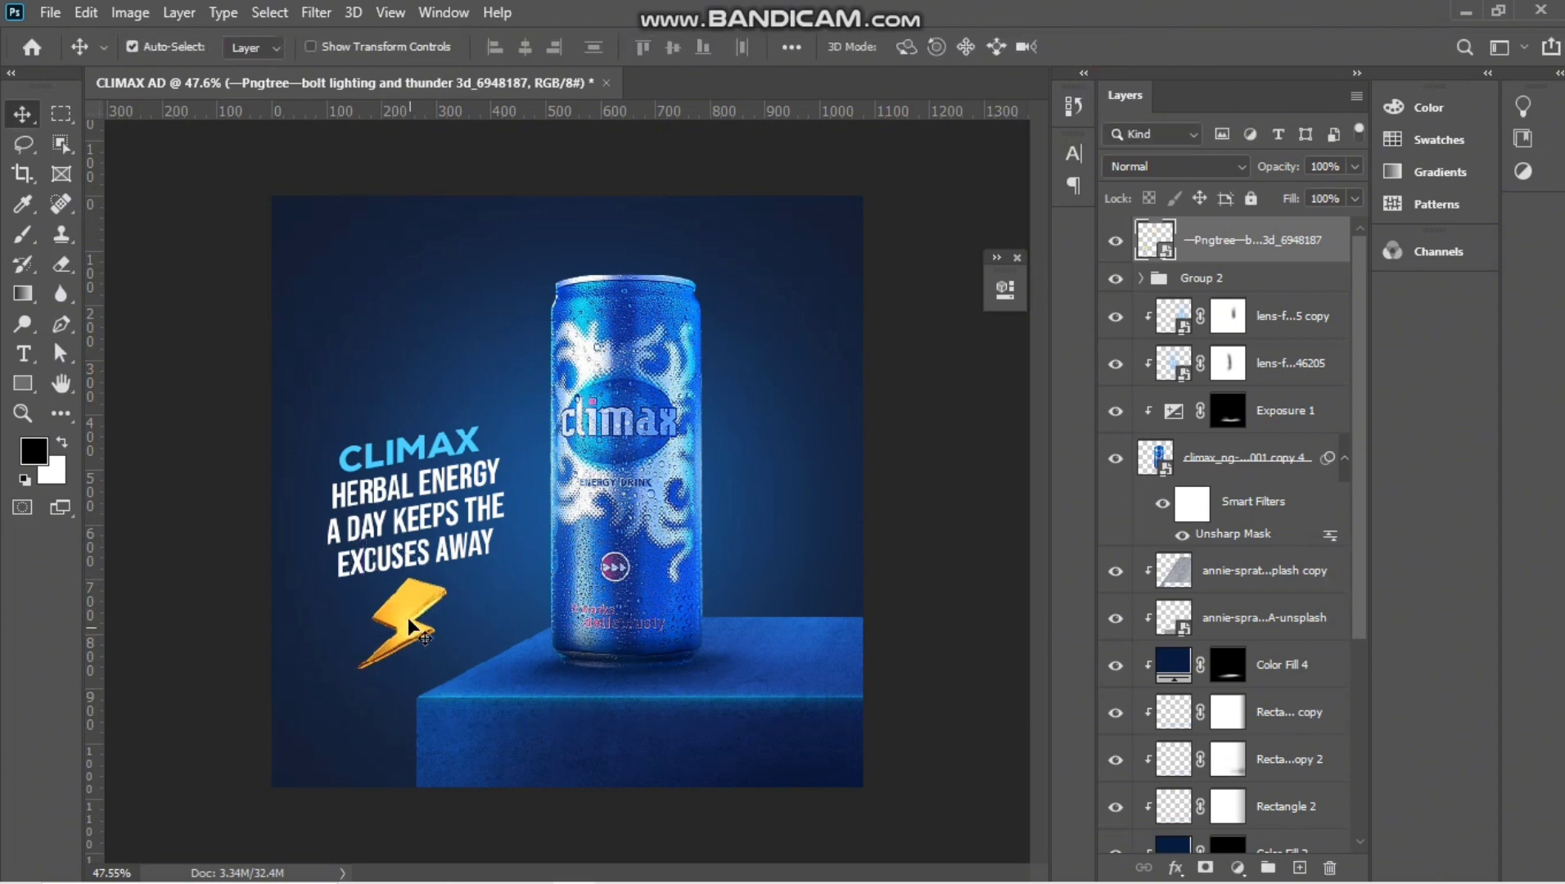
drag(407, 620, 429, 384)
Duplicate the lightning bolt, flip the copy horizontally, and enlarge it to 3.56% overlapping the can's right edge.
key(ctrl+j)
key(ctrl+t)
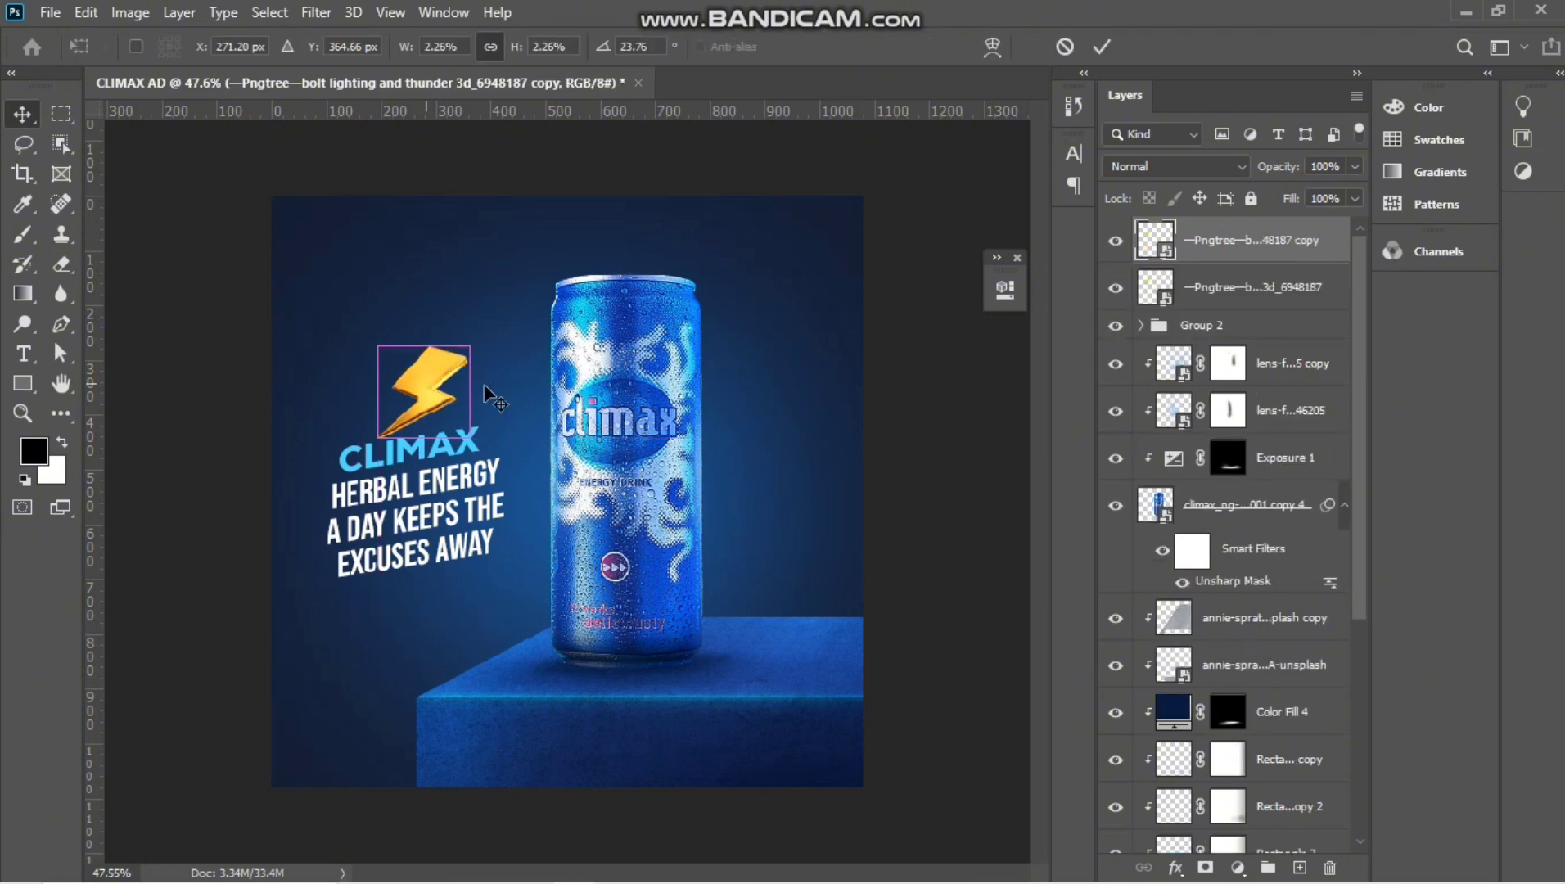
right_click(447, 399)
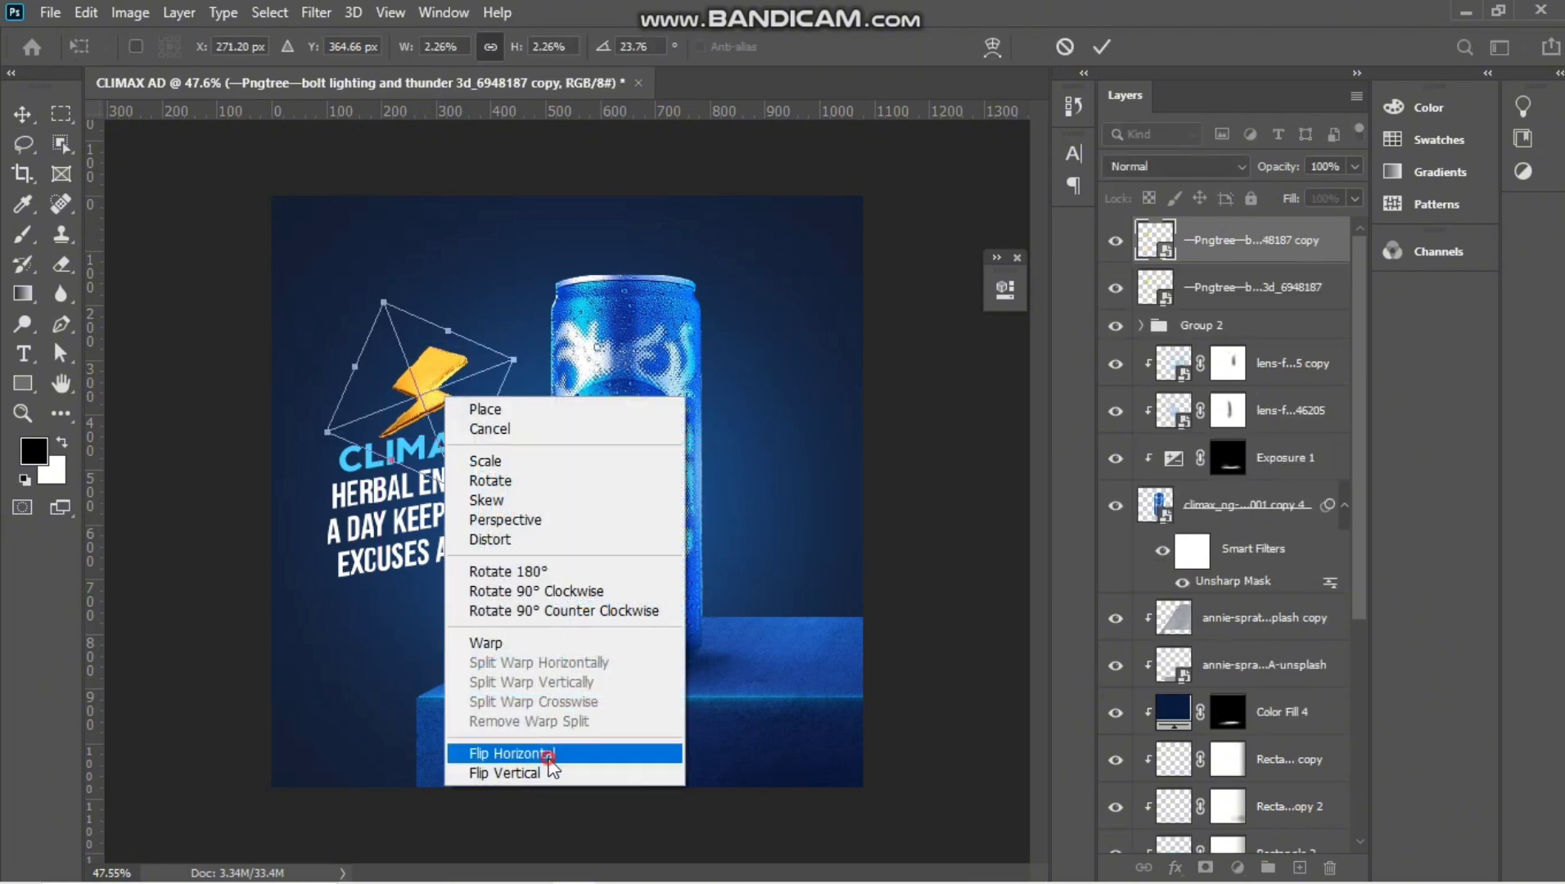
click(550, 749)
drag(722, 565, 901, 532)
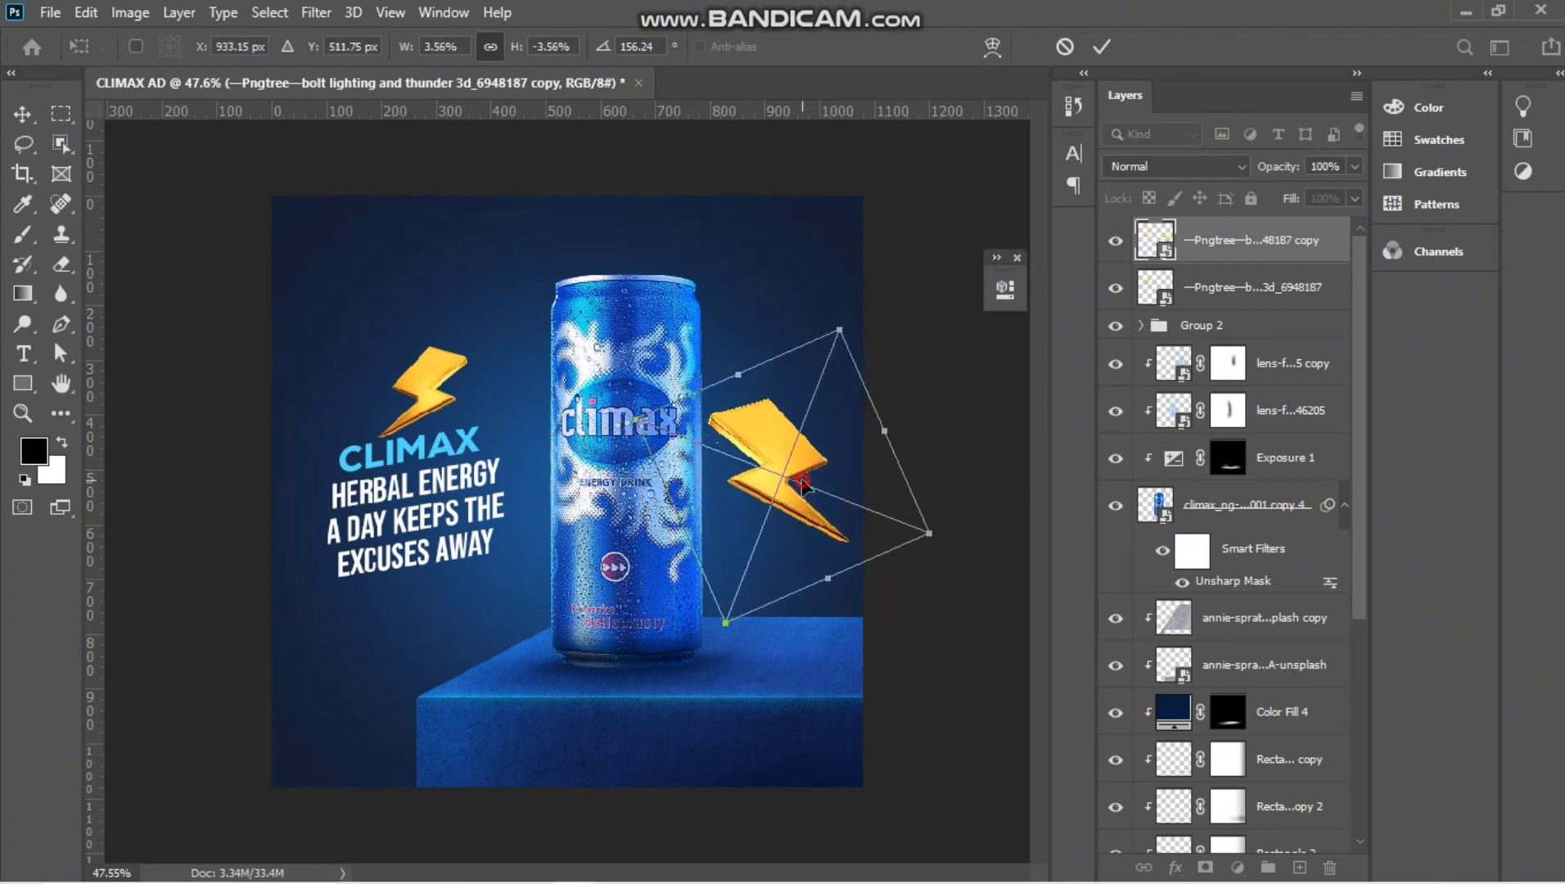
drag(789, 496, 757, 517)
click(1298, 247)
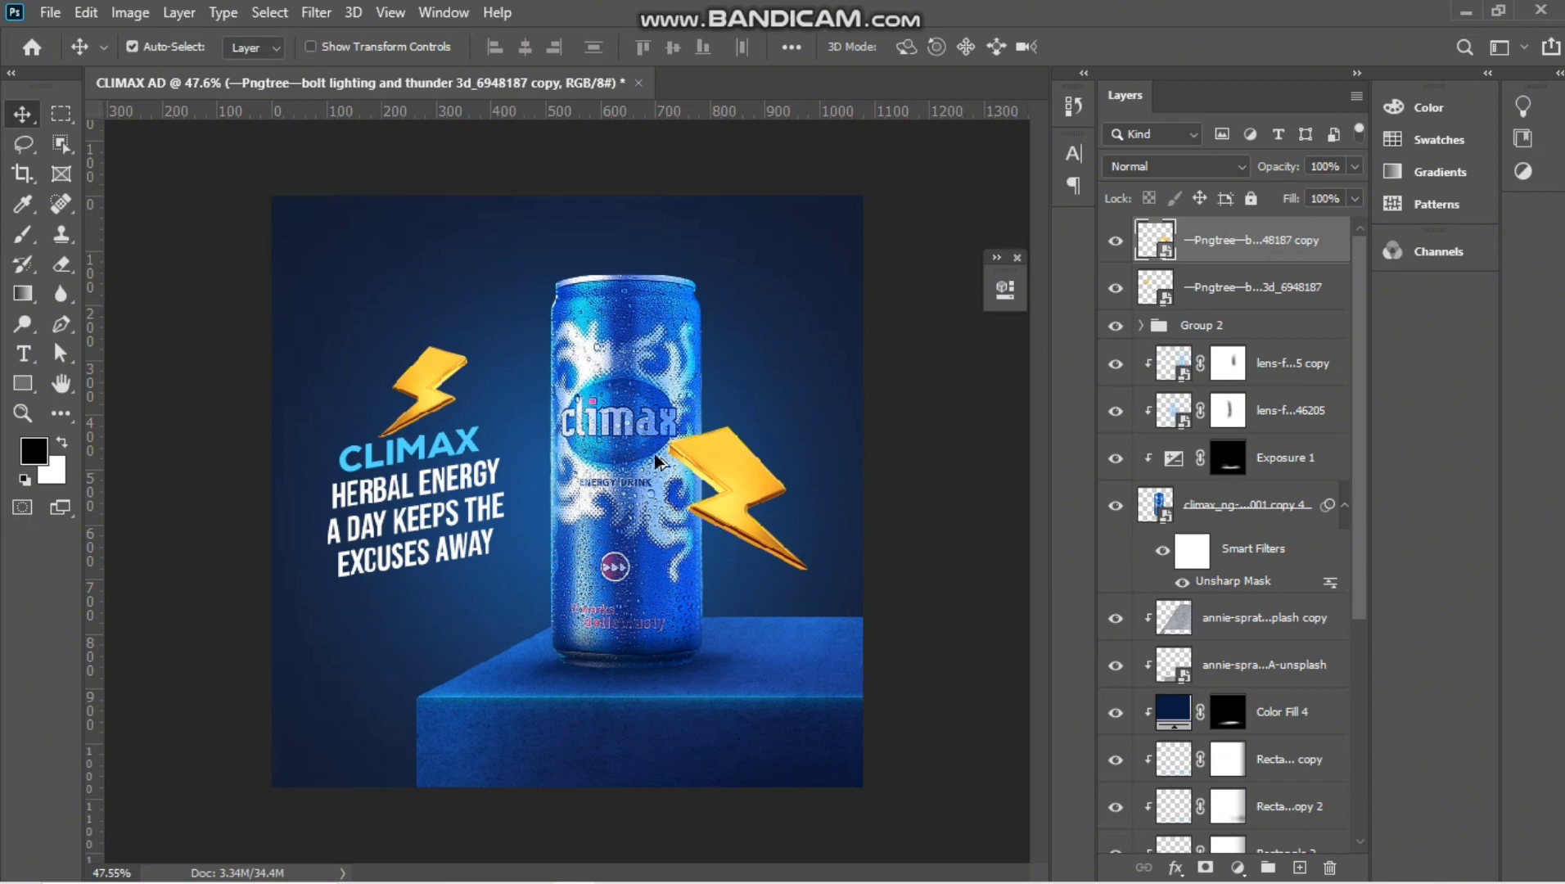
scroll(673, 545, down, 5)
scroll(673, 545, up, 6)
drag(742, 460, 761, 477)
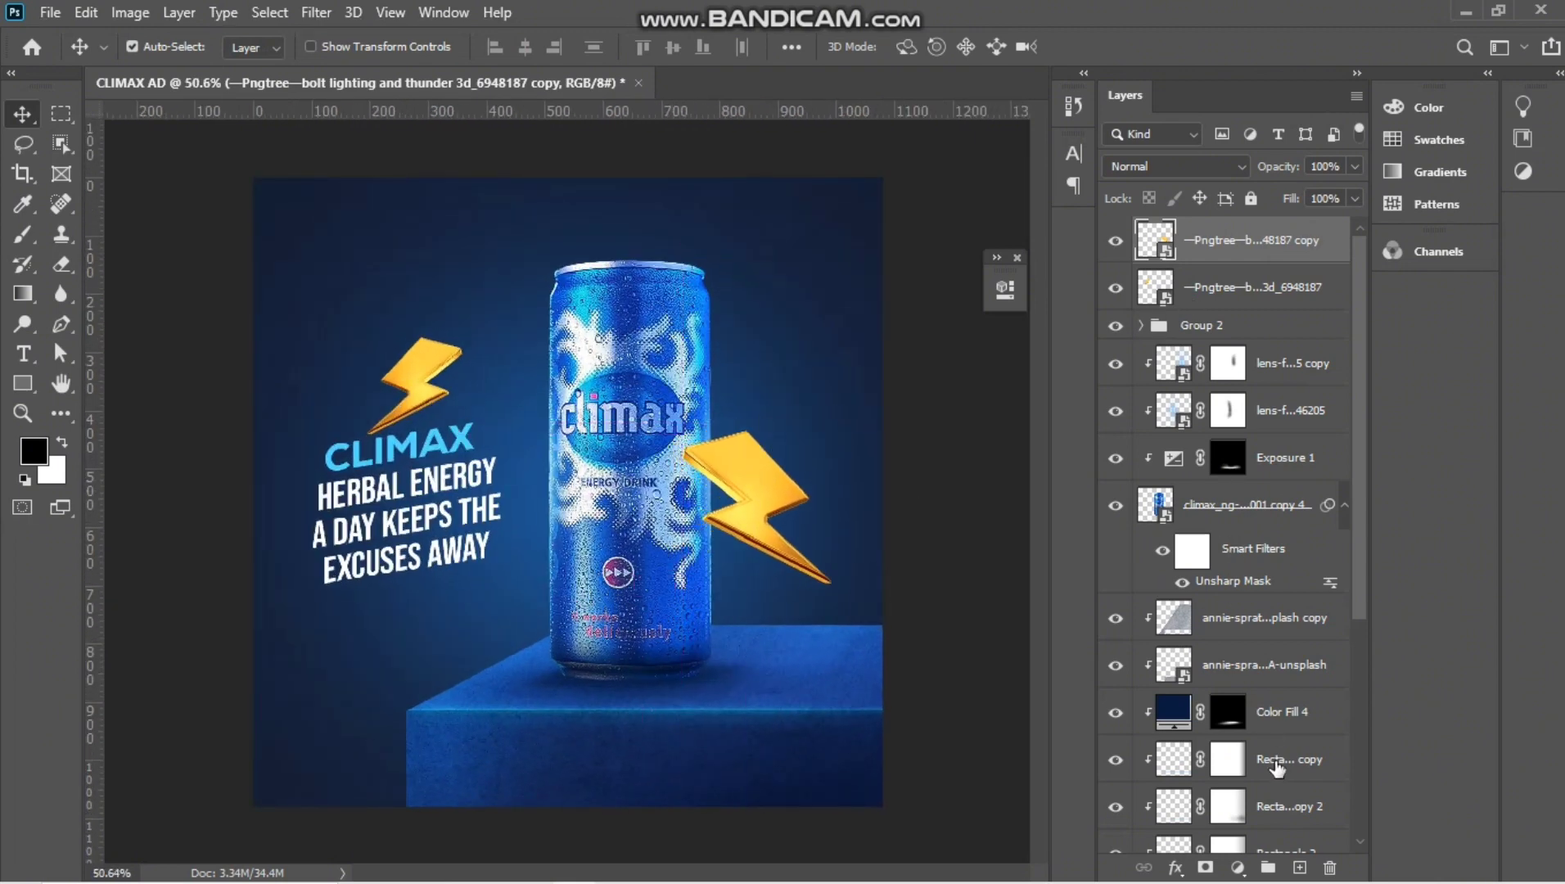
Clip a Hue/Saturation adjustment to the larger bolt with hue -7 and saturation +7.
click(1238, 866)
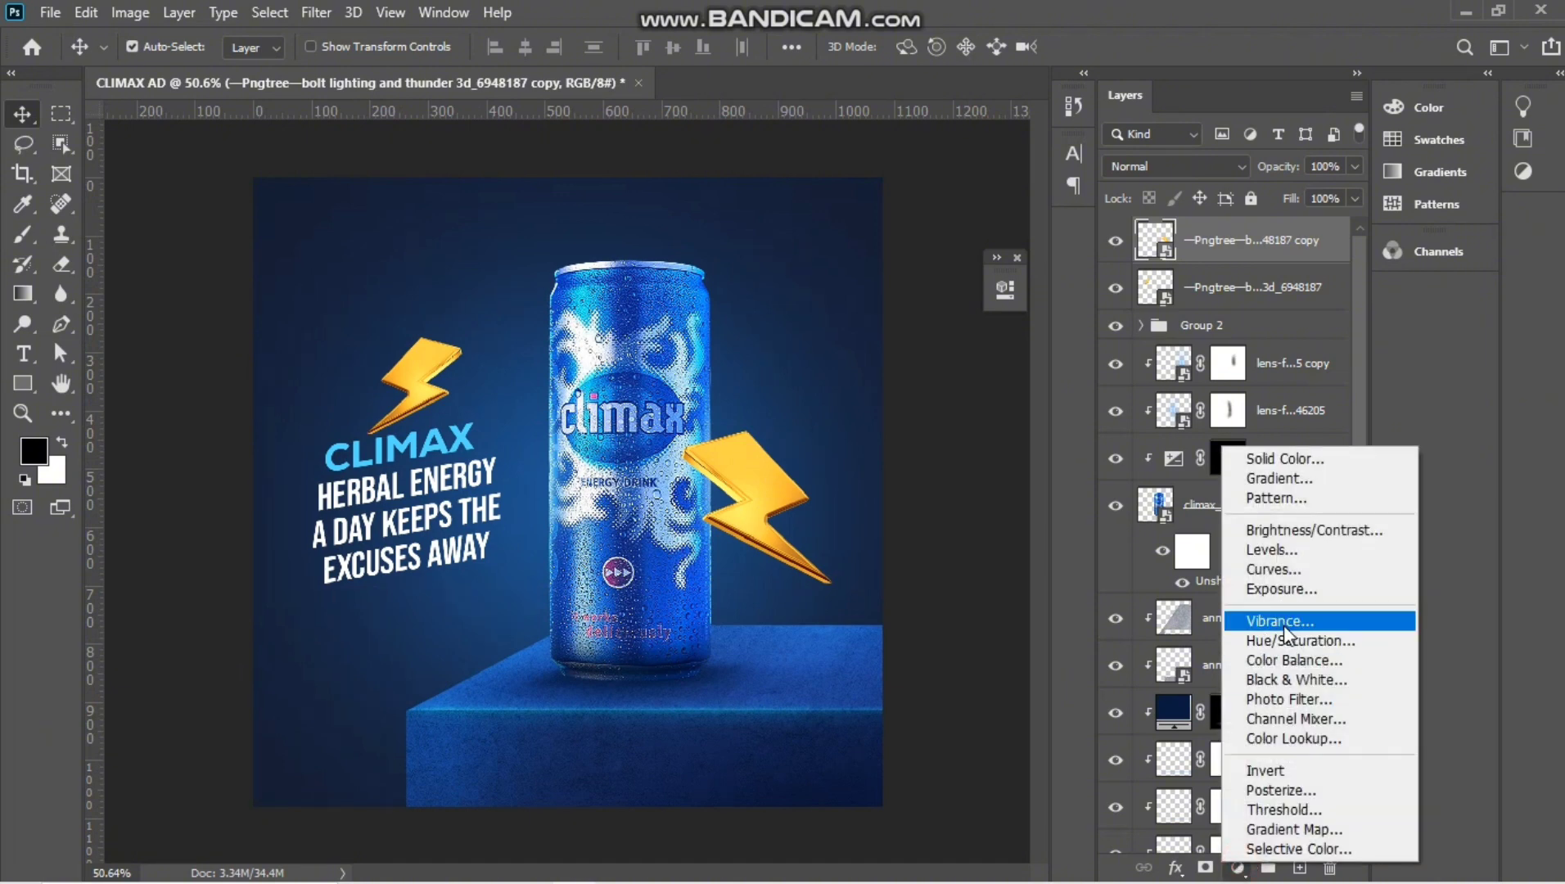
click(1272, 636)
mouse_move(1035, 443)
mouse_down()
mouse_move(1003, 446)
mouse_move(1020, 454)
mouse_up()
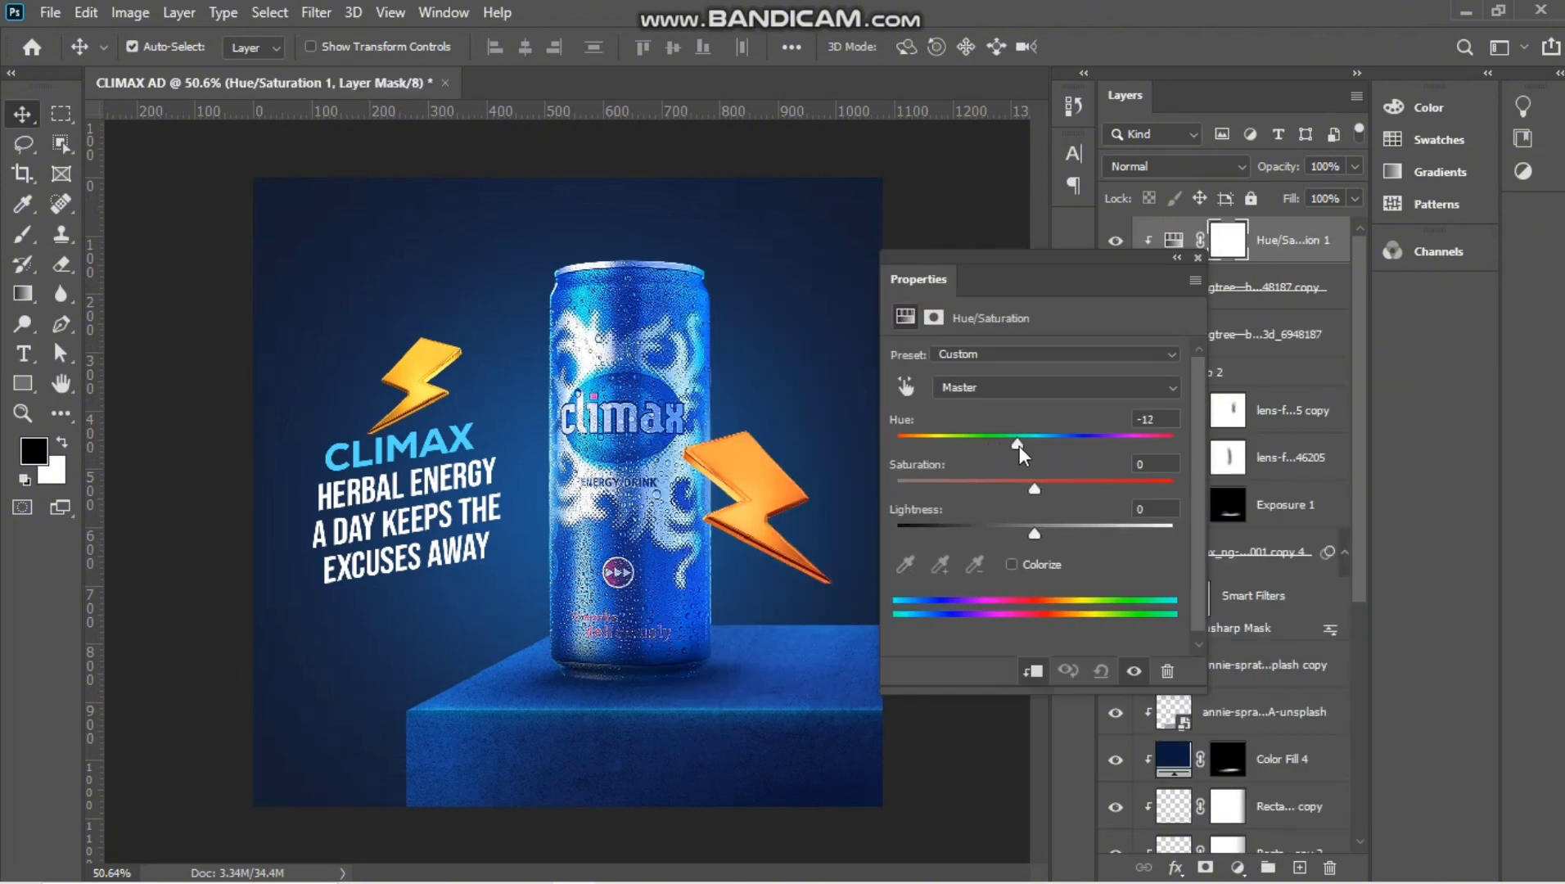
drag(1034, 490, 1035, 528)
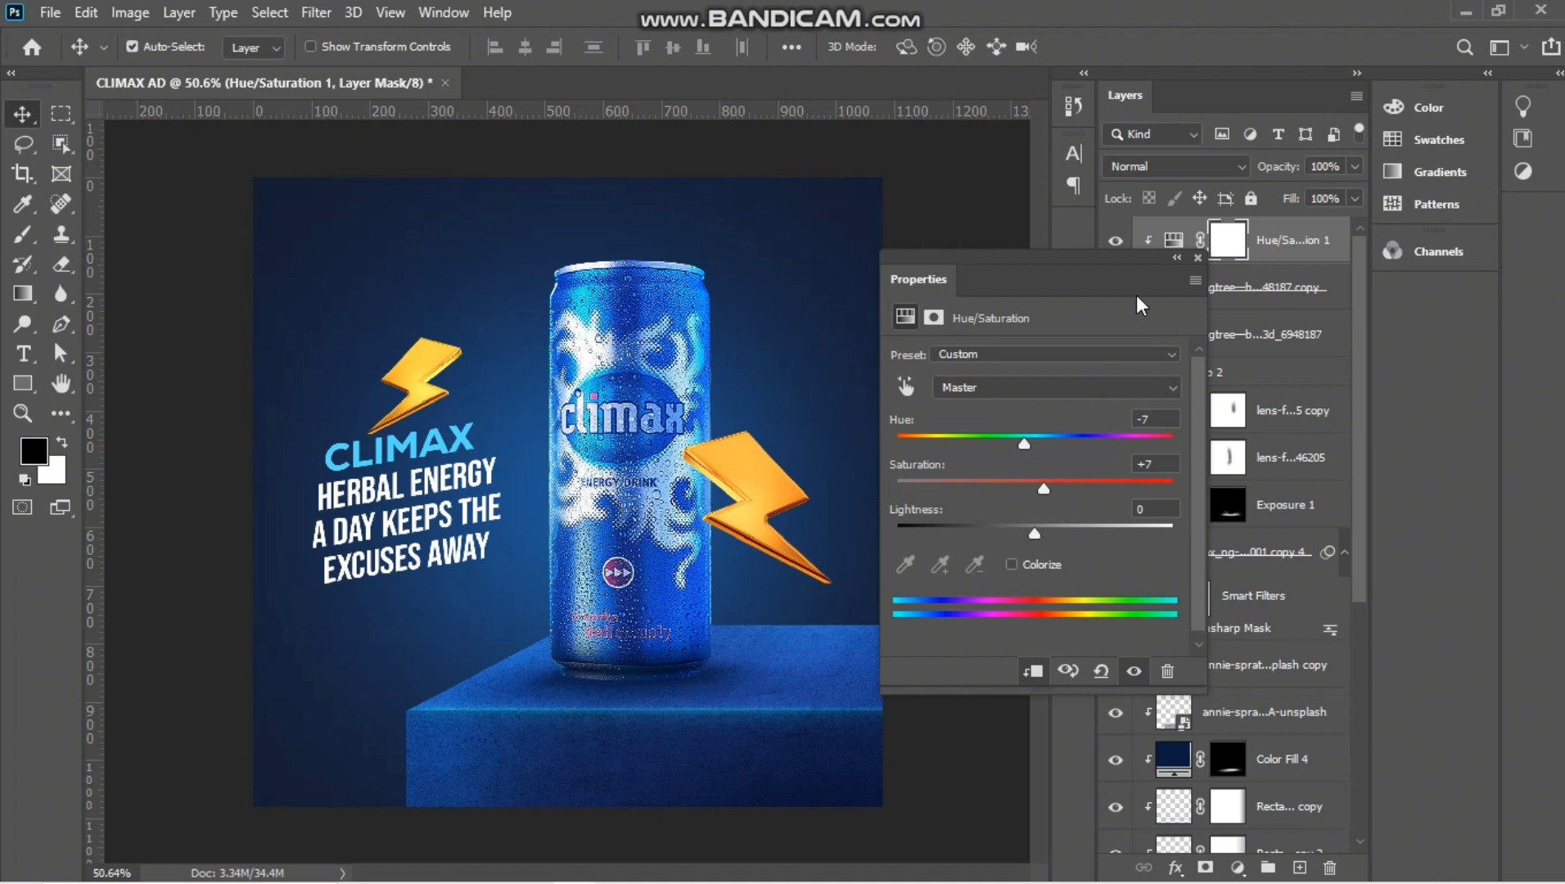
click(1178, 259)
Convert the larger bolt and its Hue/Saturation adjustment into a single smart object.
click(1212, 304)
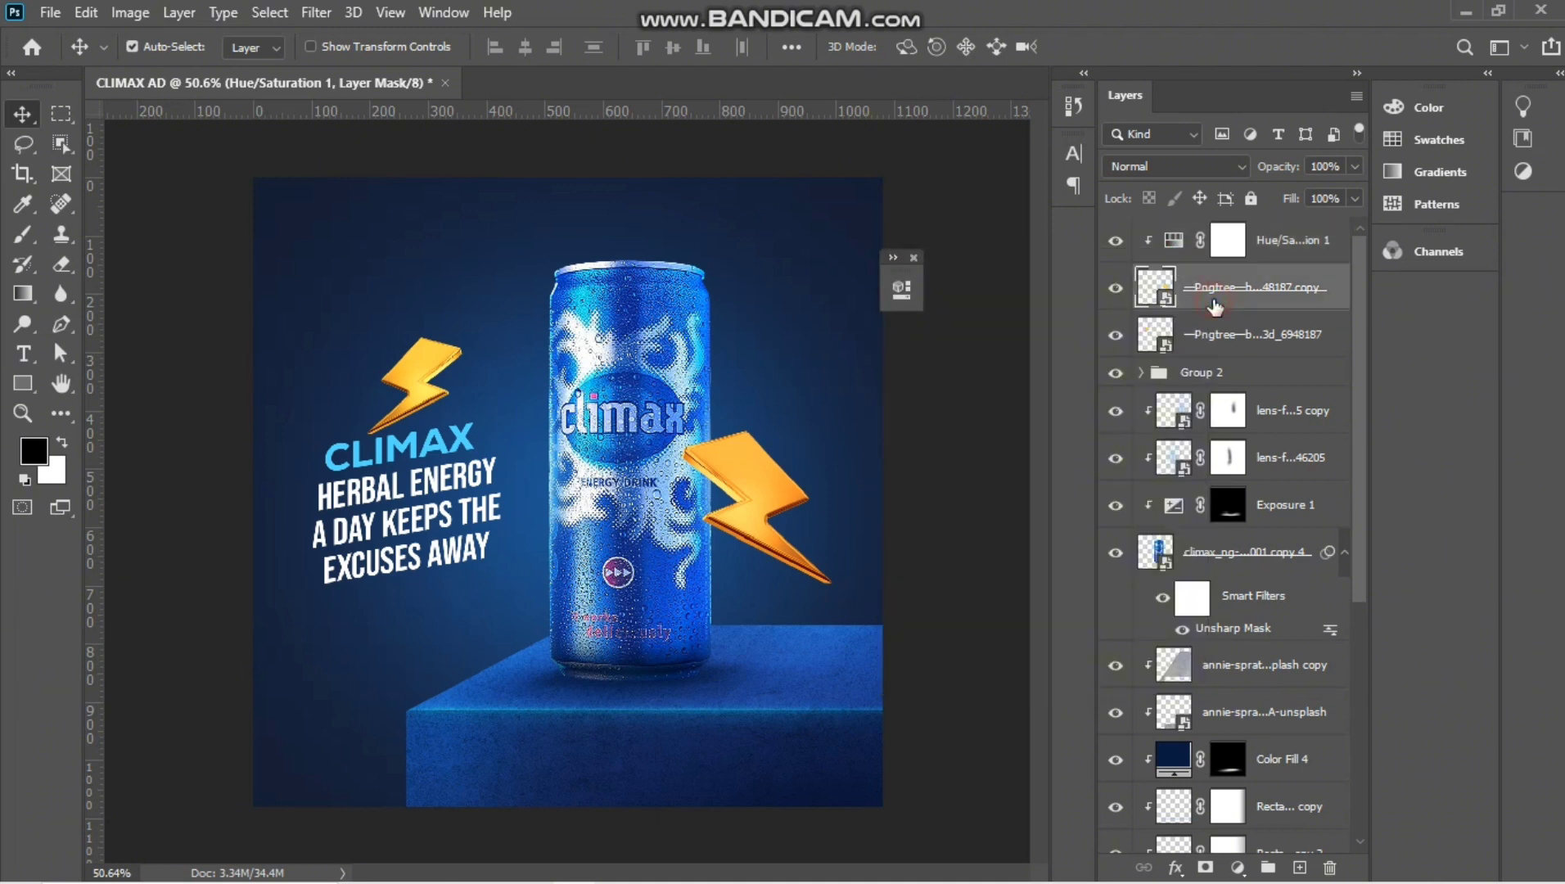
ctrl+click(1285, 249)
click(1285, 250)
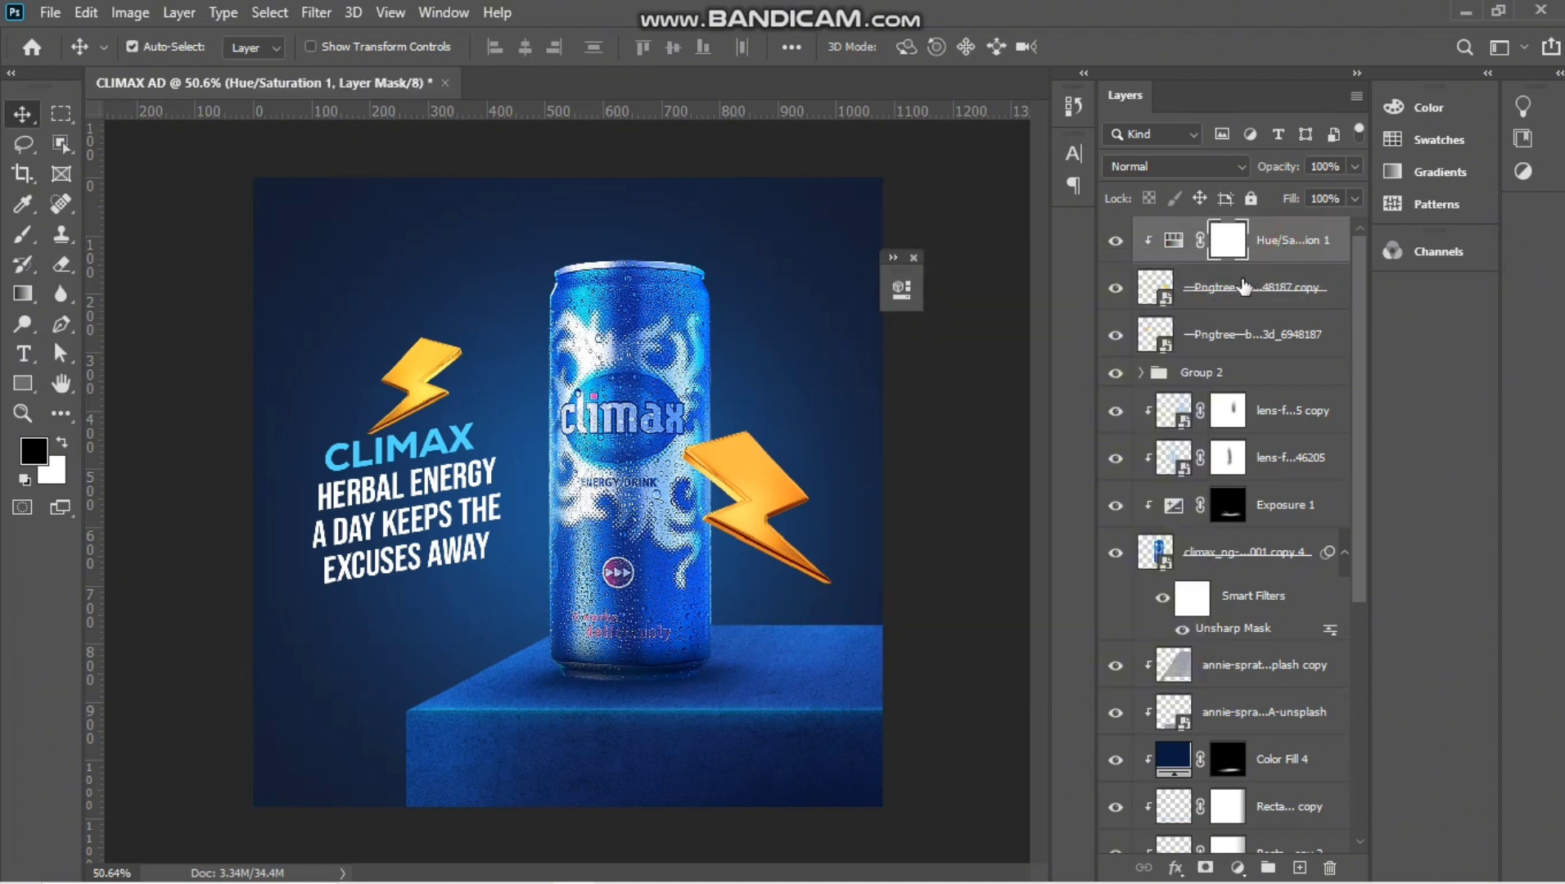
ctrl+click(1239, 286)
right_click(1240, 286)
click(1288, 255)
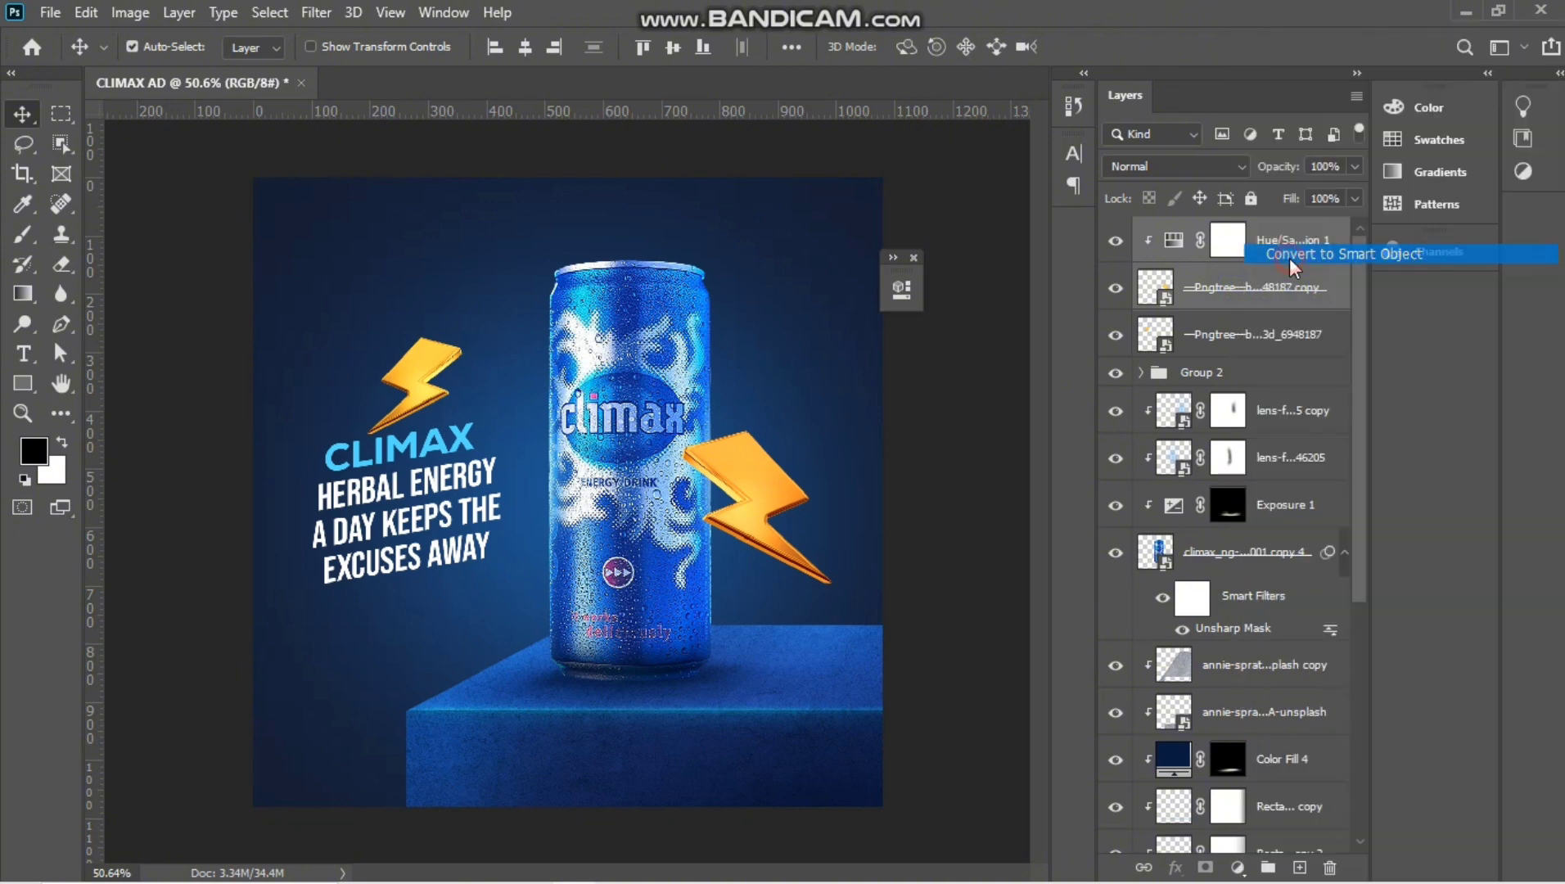
Duplicate the large bolt smart object, flip the copy horizontally, scale it to 59.02%, and overlap it with the small bolt above CLIMAX.
key(ctrl+j)
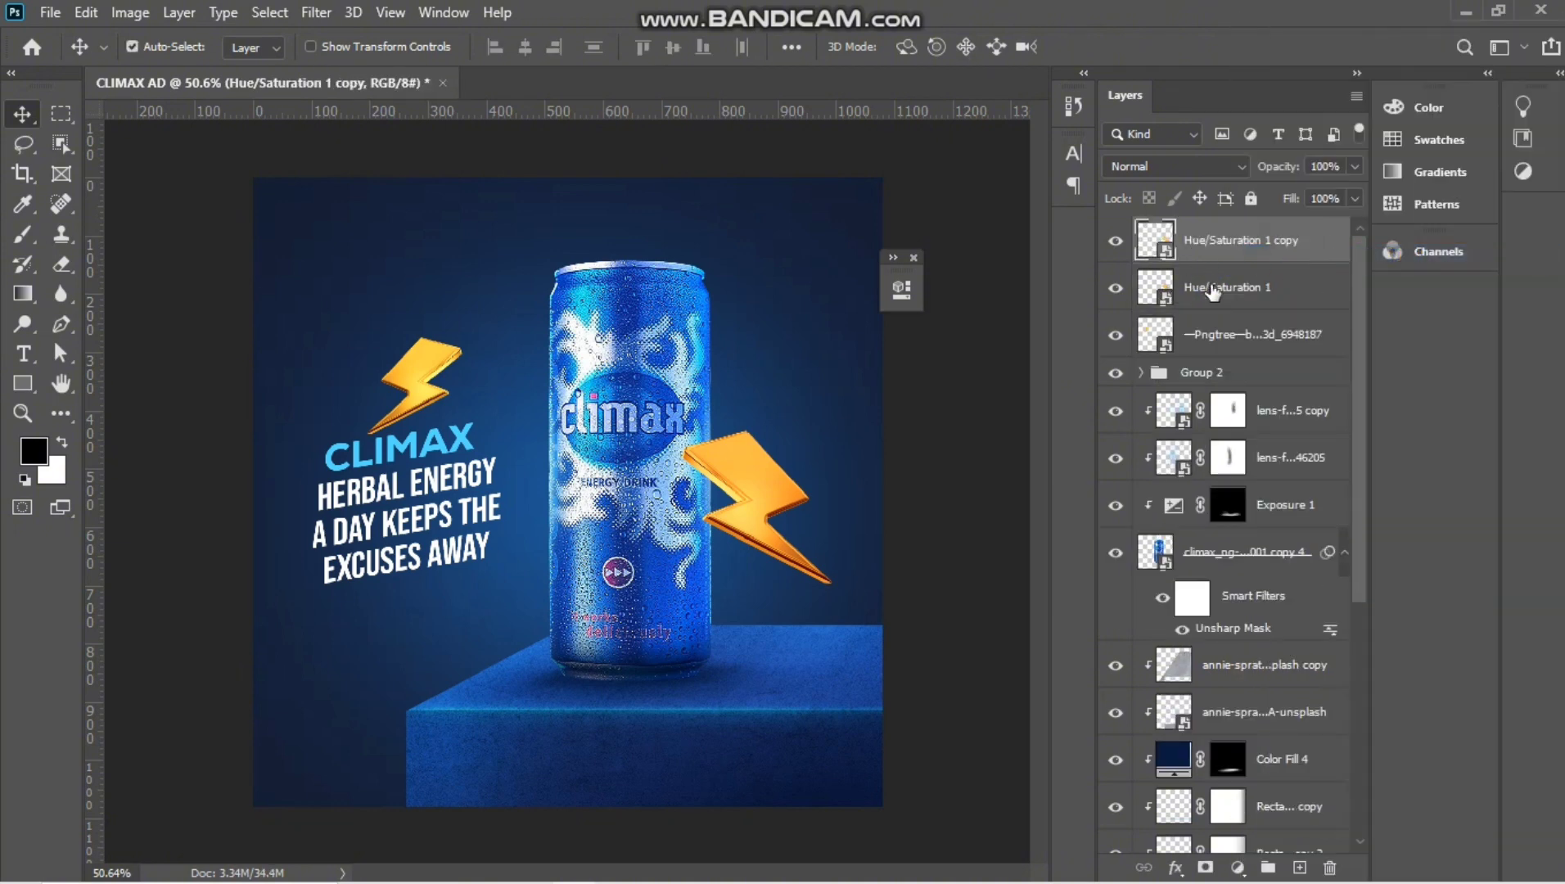
key(ctrl+t)
right_click(751, 444)
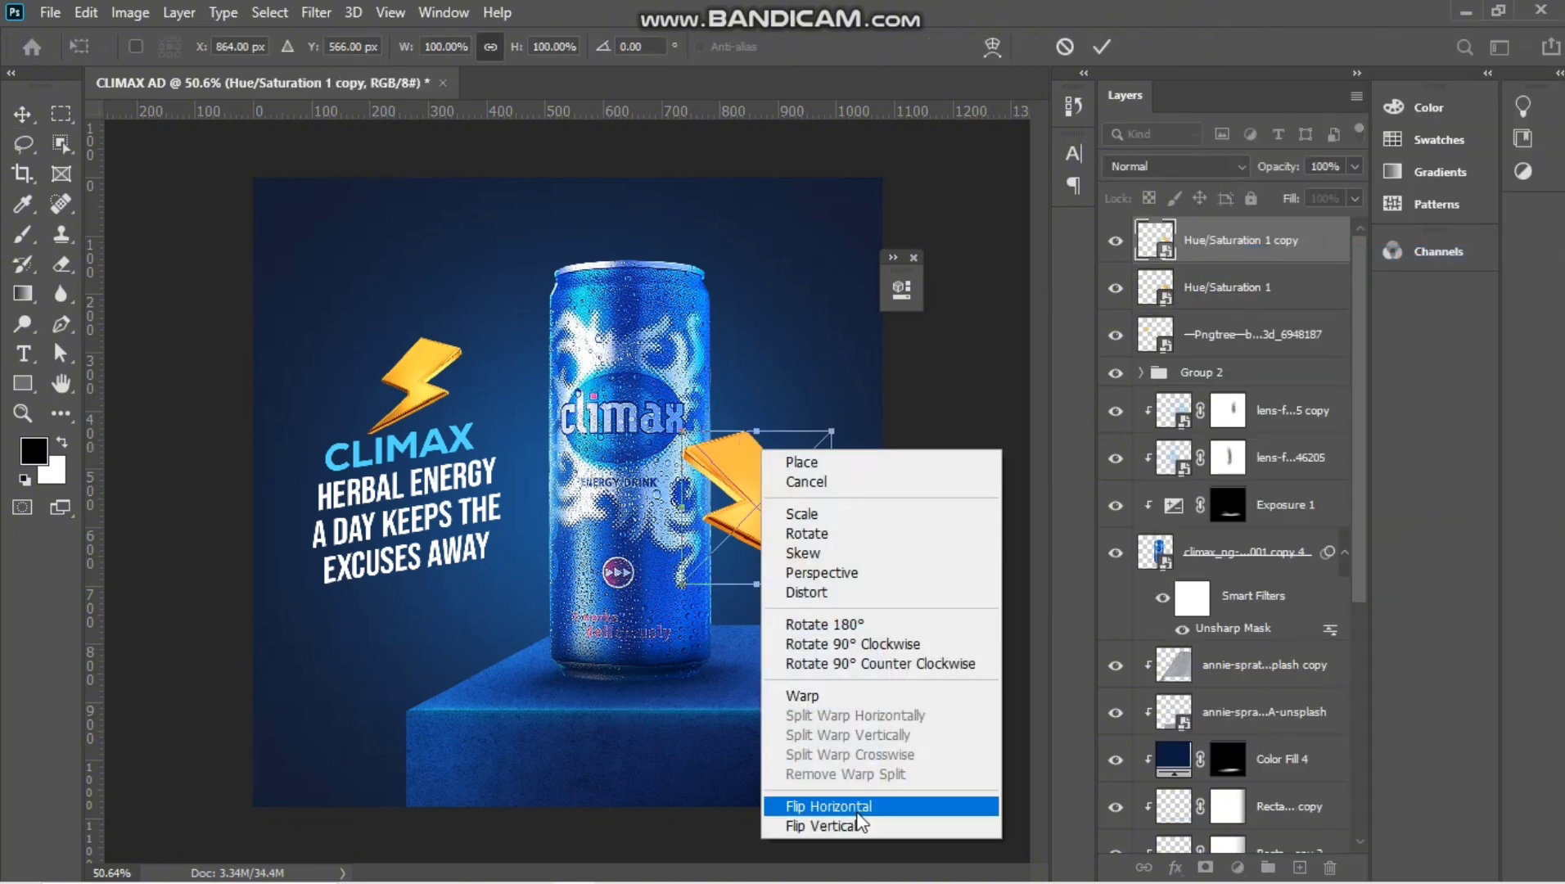
click(851, 806)
drag(786, 532, 417, 403)
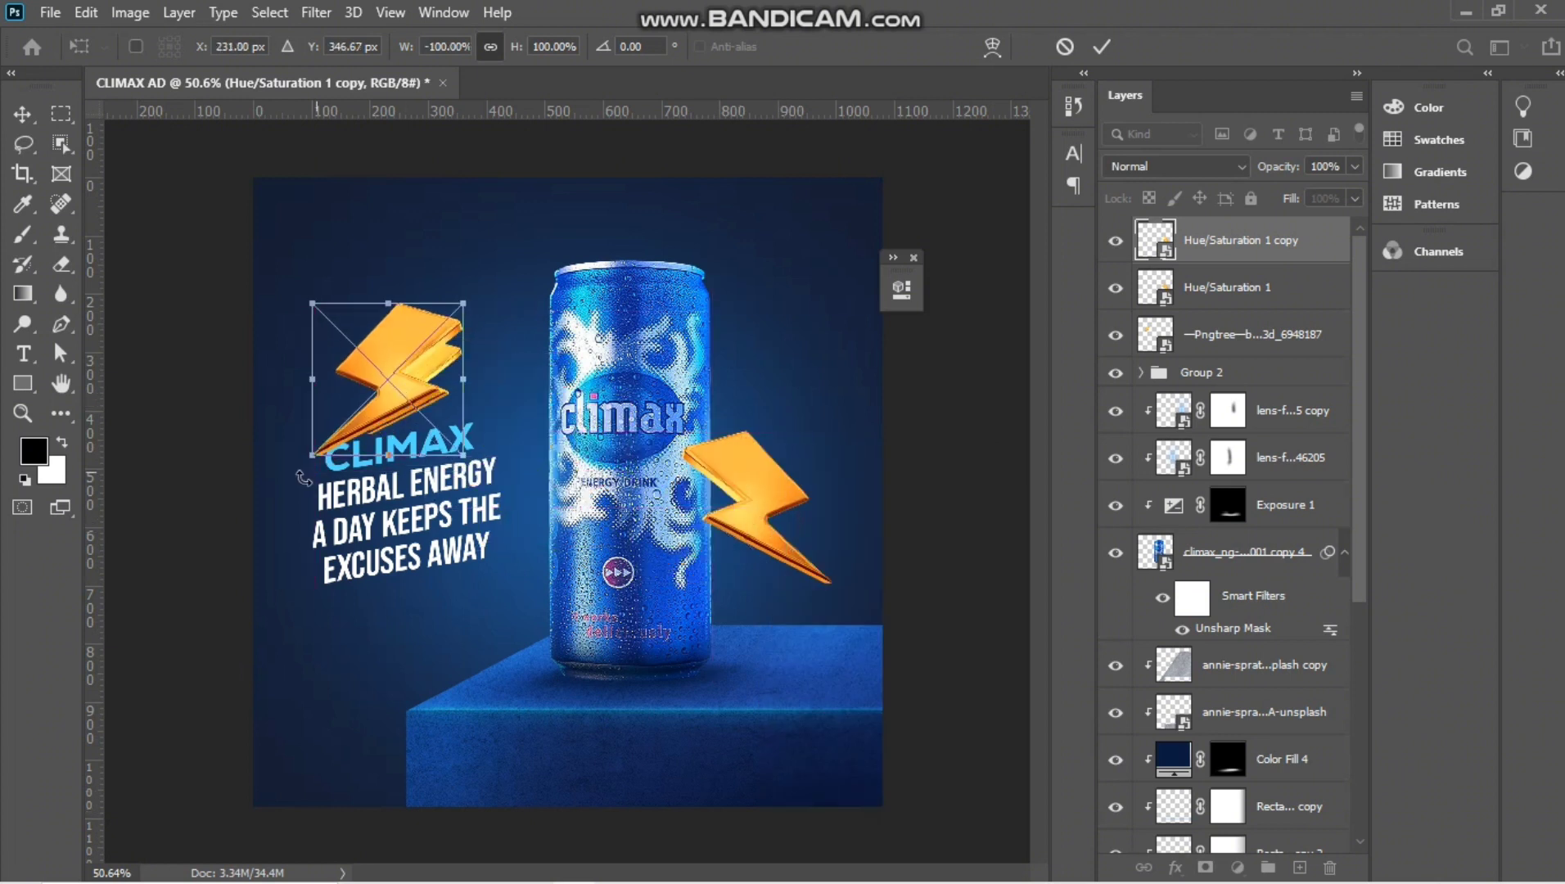
drag(314, 453, 362, 403)
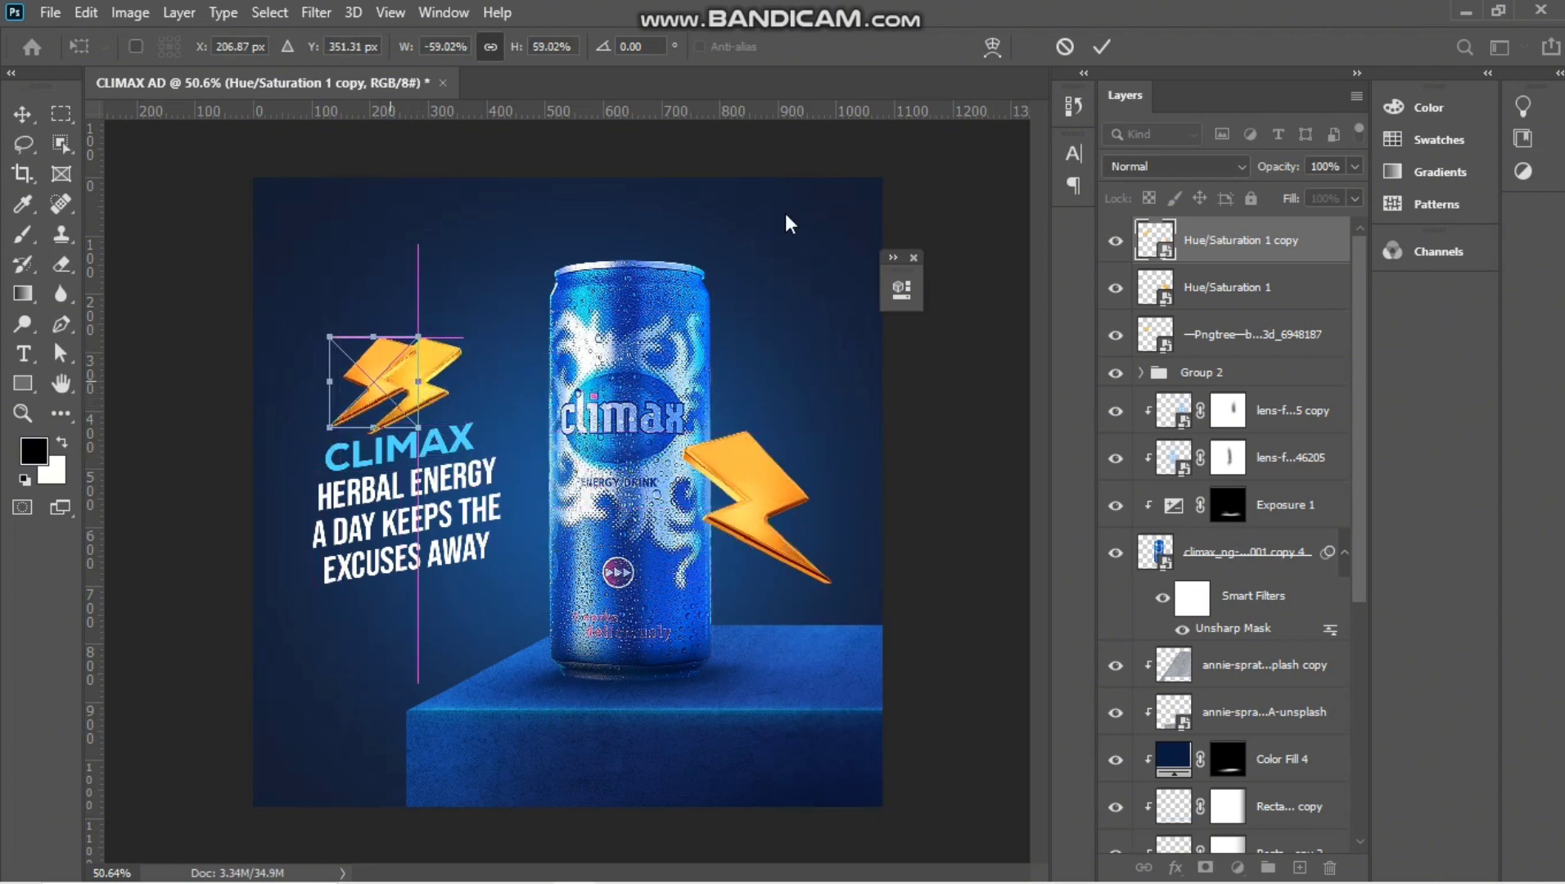
click(1097, 48)
Move both small bolts slightly higher above the CLIMAX heading and overlap them closely, with the copy offset in front of the original.
click(439, 366)
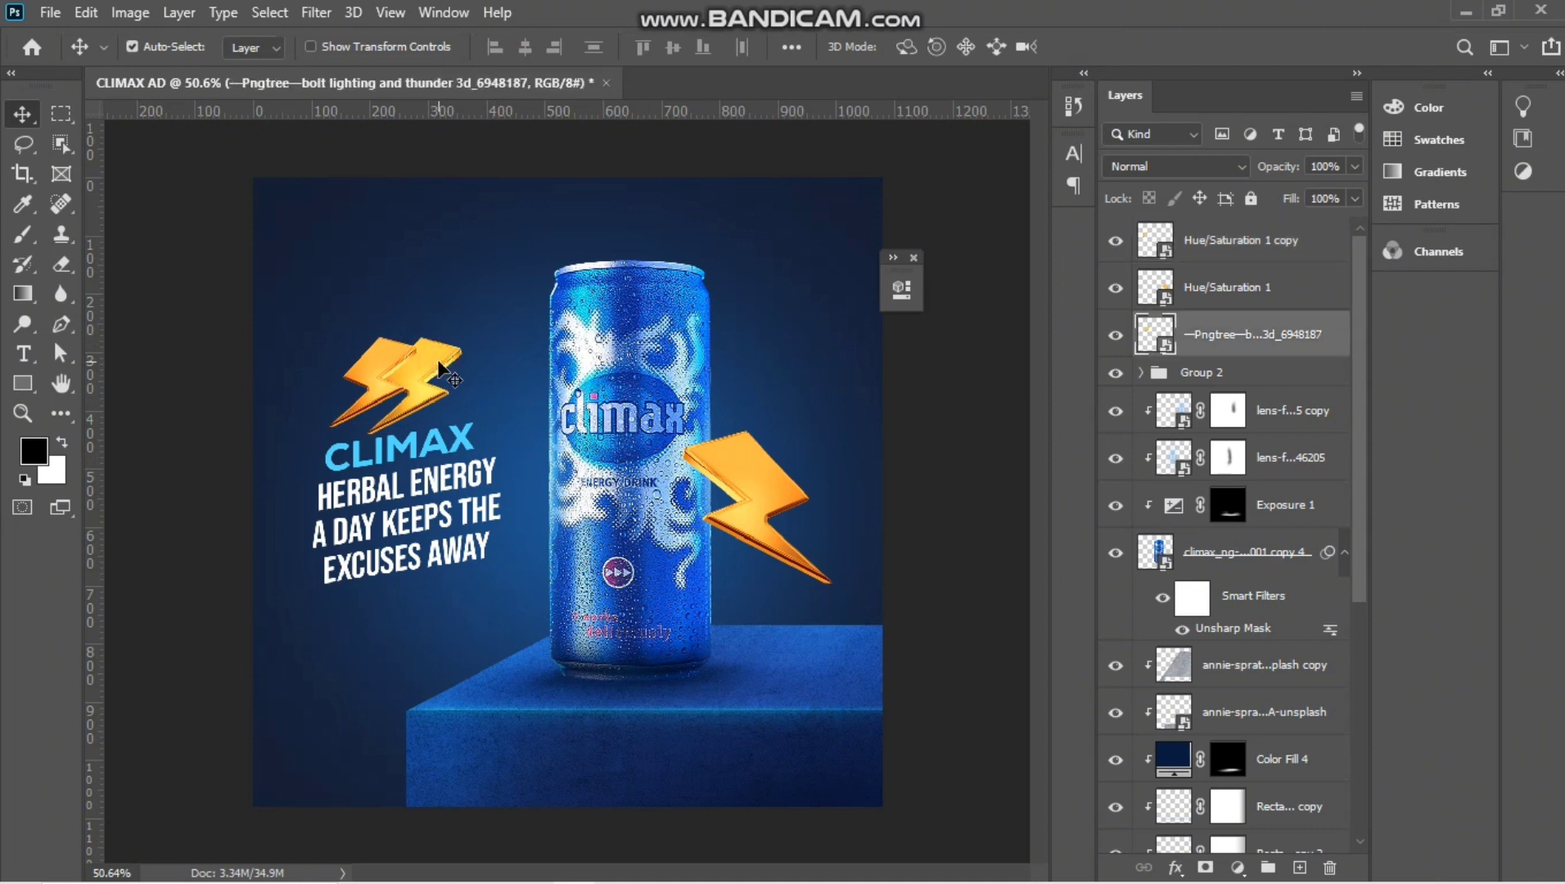
drag(441, 351, 452, 332)
drag(374, 367, 464, 312)
key(ctrl)
key(ctrl+t)
key(Return)
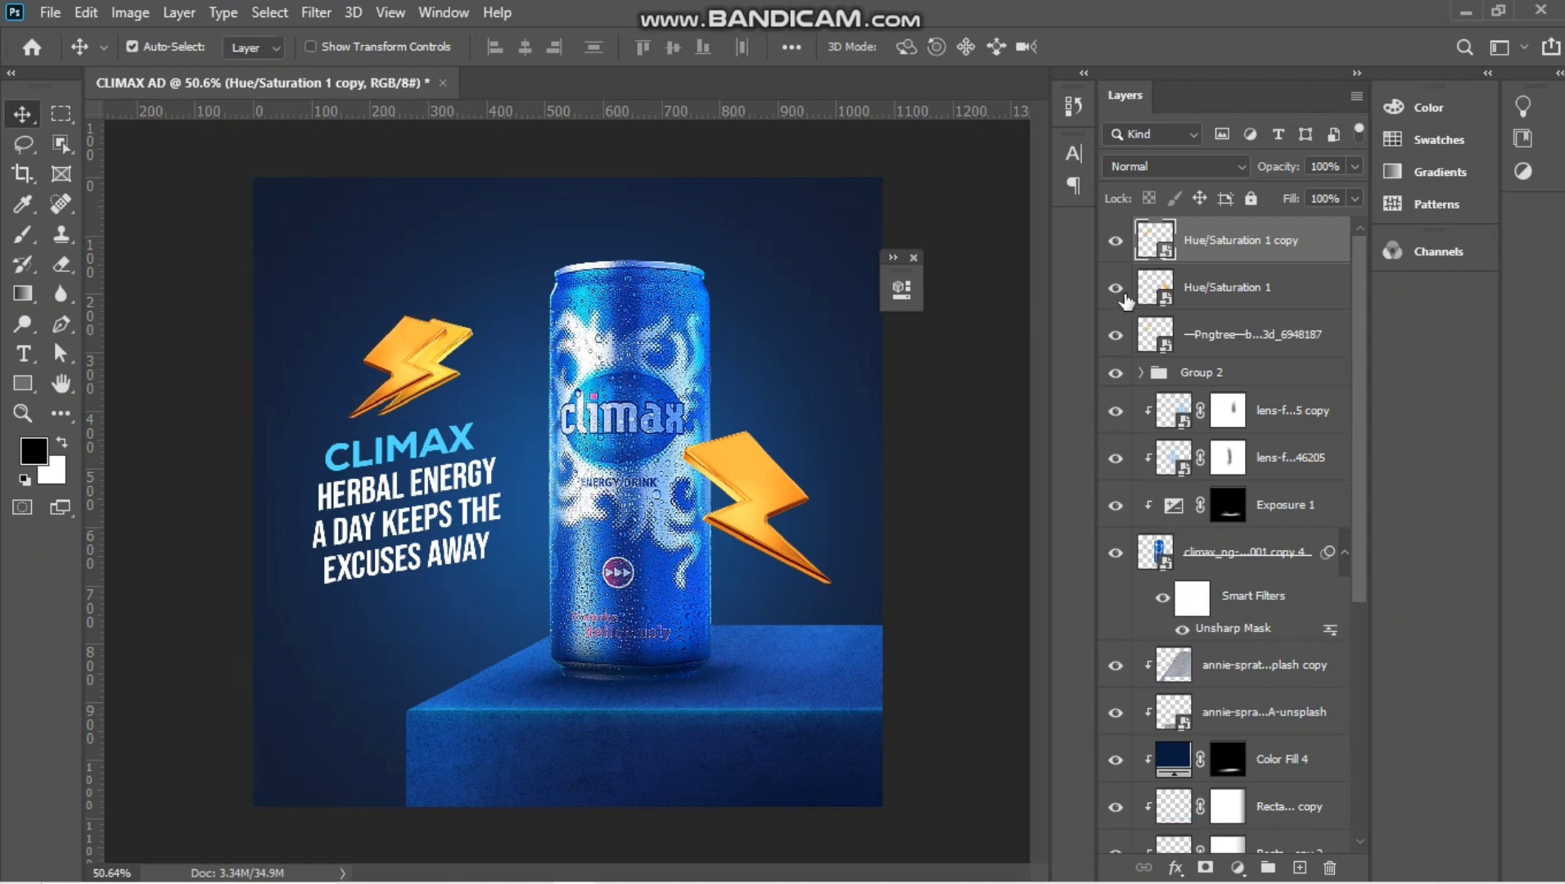
Move the small bolt copy's layer below Hue/Saturation 1, duplicate it, and clip the lower duplicate to the original small bolt.
click(1113, 336)
click(1114, 335)
drag(1248, 237, 1227, 327)
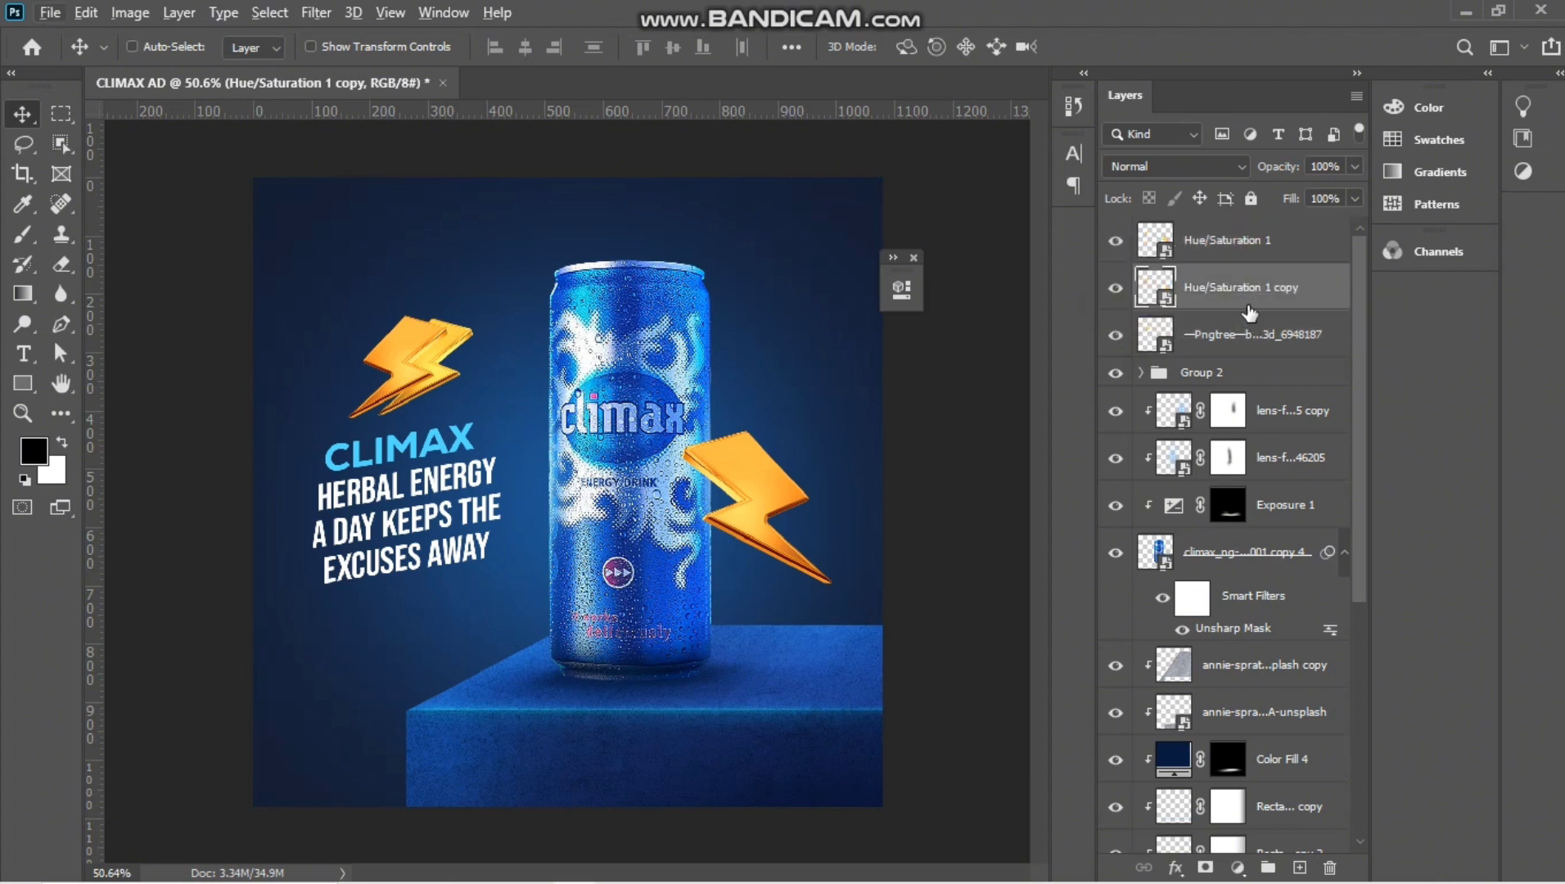
key(ctrl+j)
click(1246, 334)
alt+click(1254, 353)
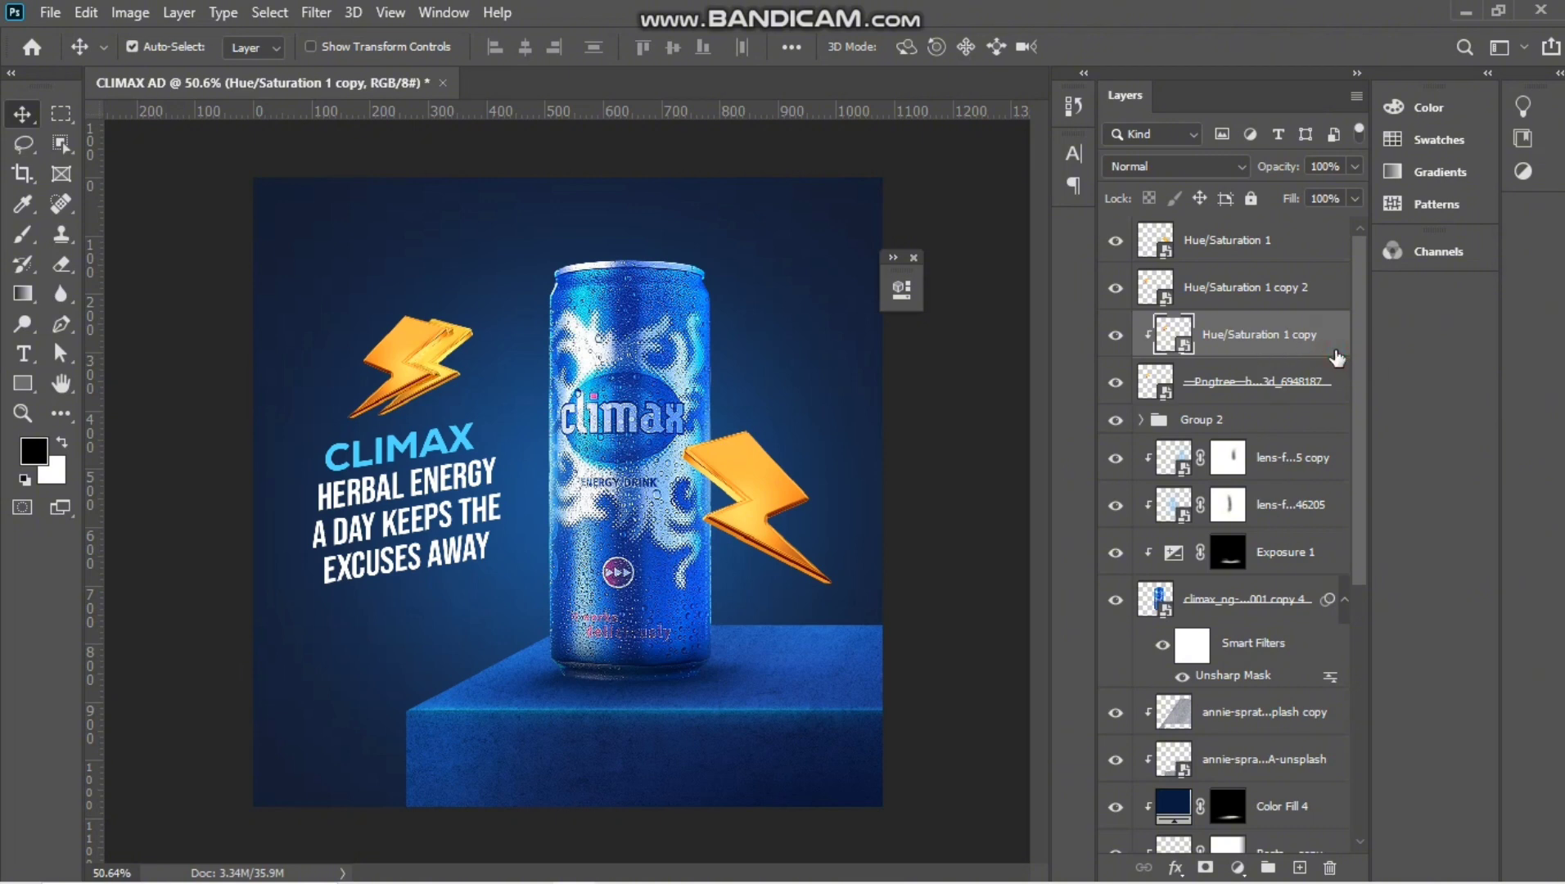
Give the clipped small bolt copy a black Color Overlay and a Gaussian Blur with a 5.0-pixel radius.
double_click(1173, 375)
click(693, 483)
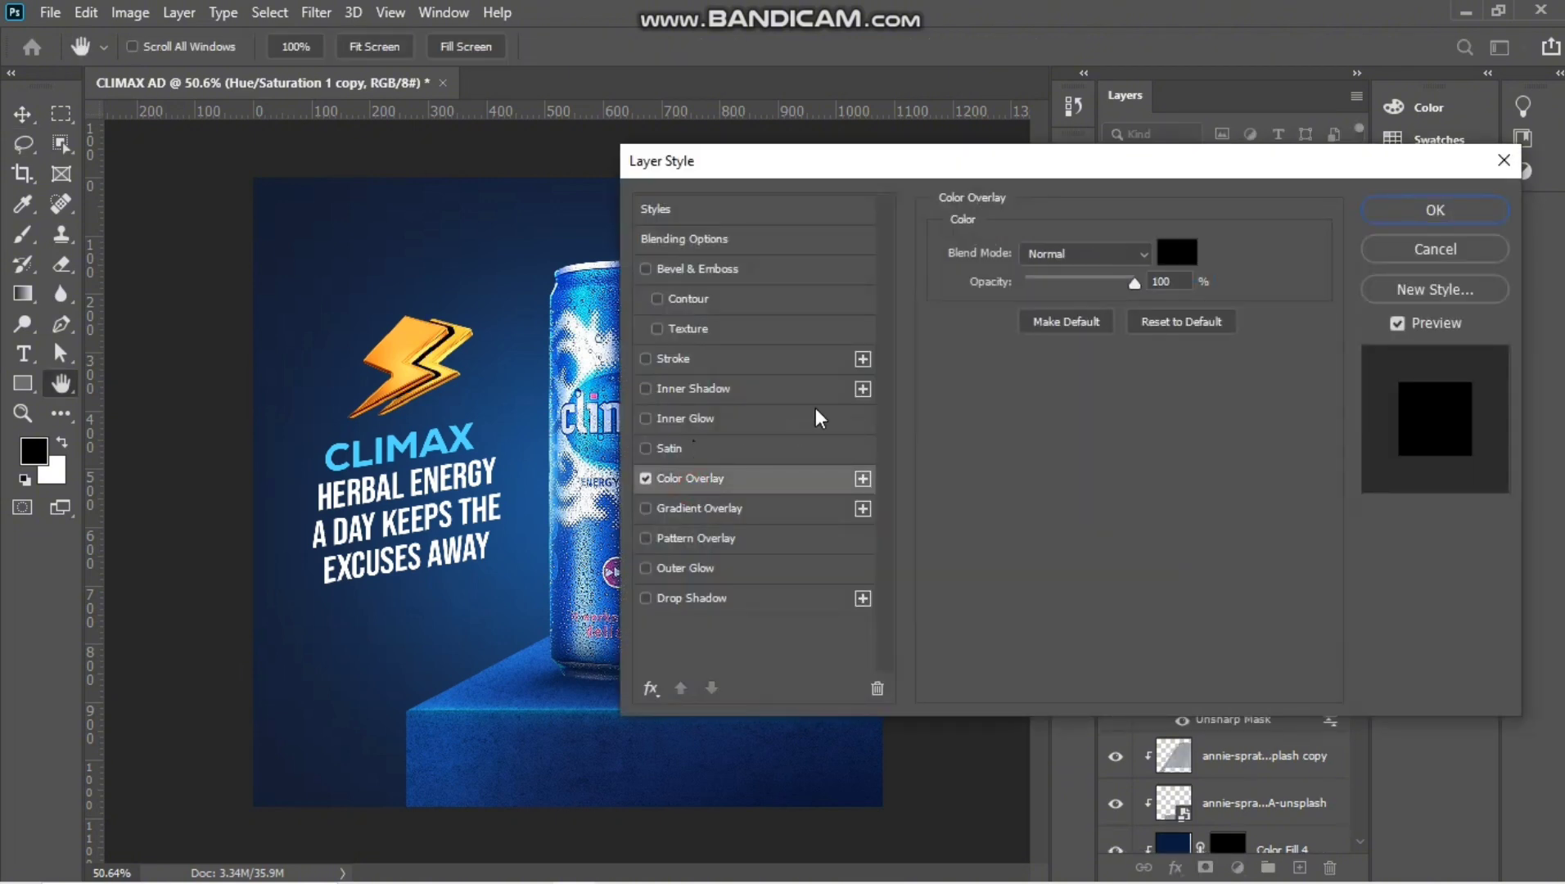
click(1428, 211)
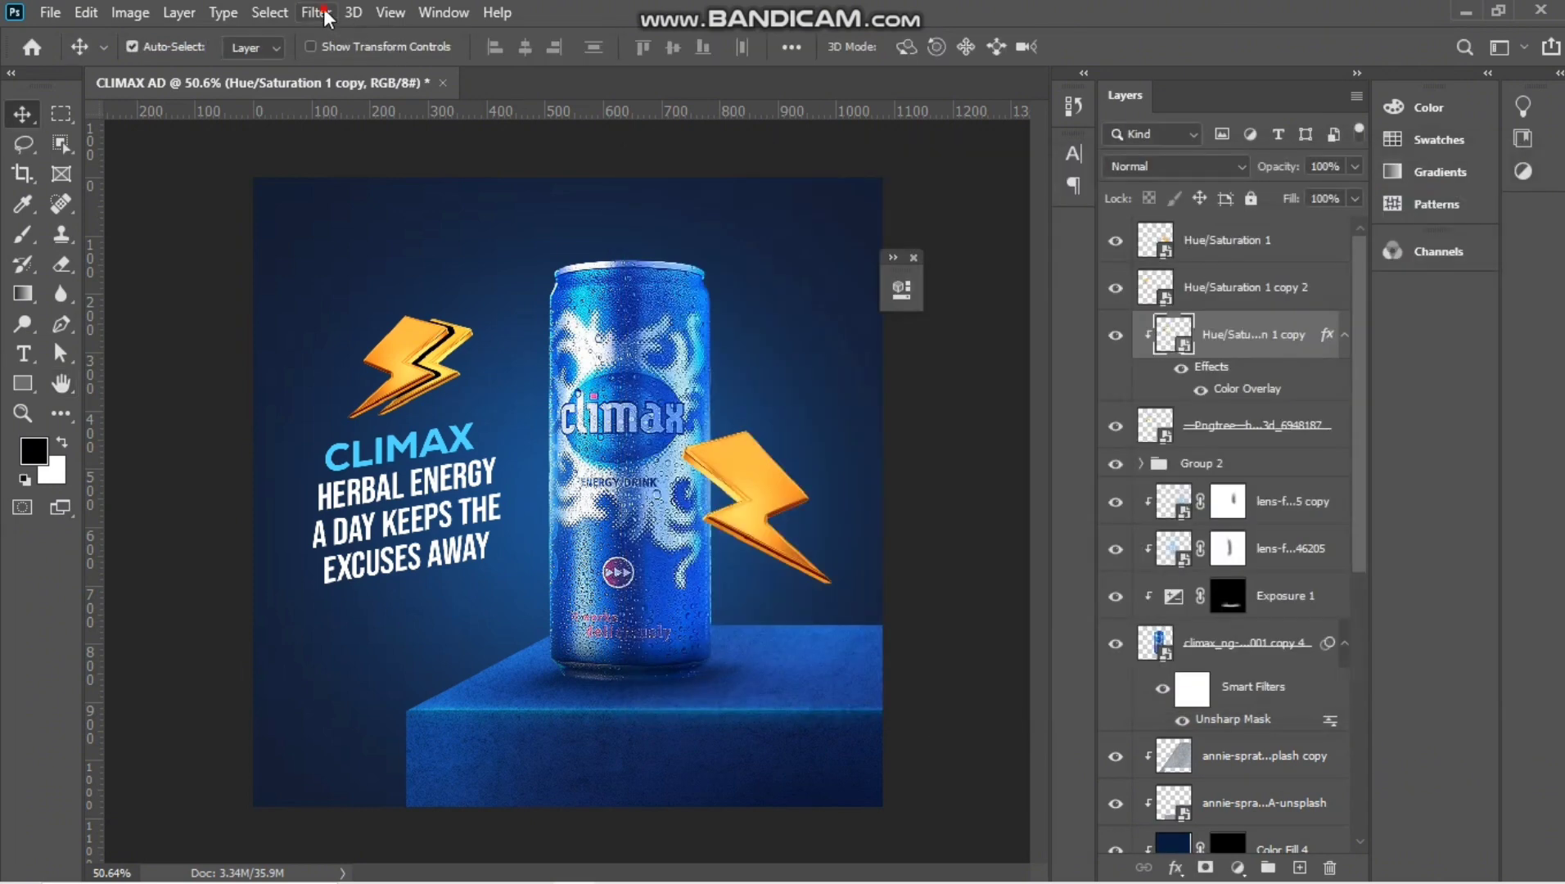
click(316, 12)
click(646, 359)
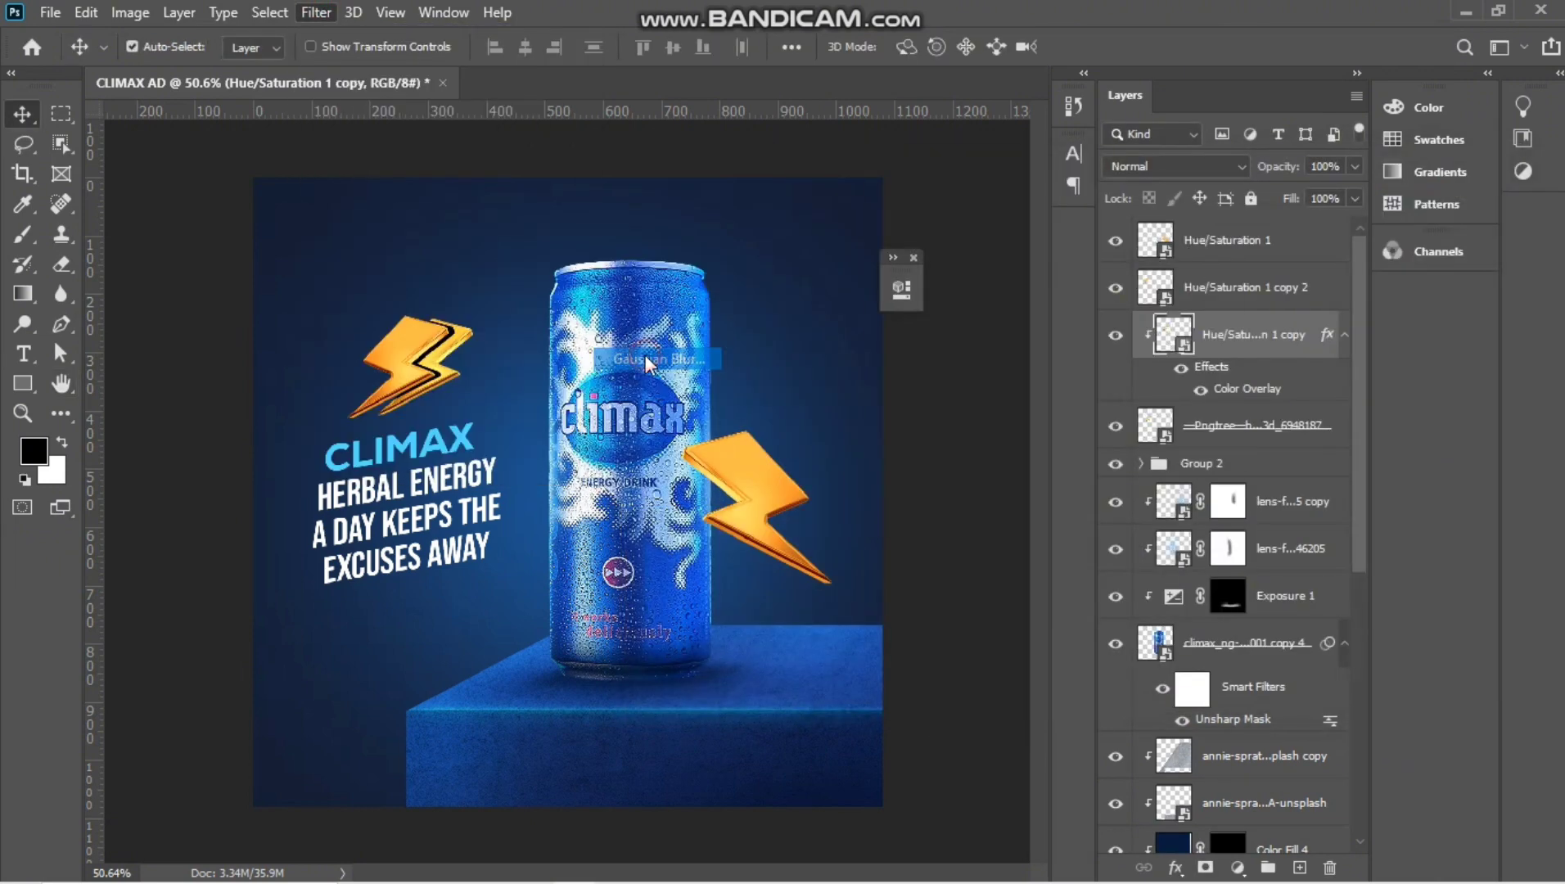
drag(946, 512, 940, 512)
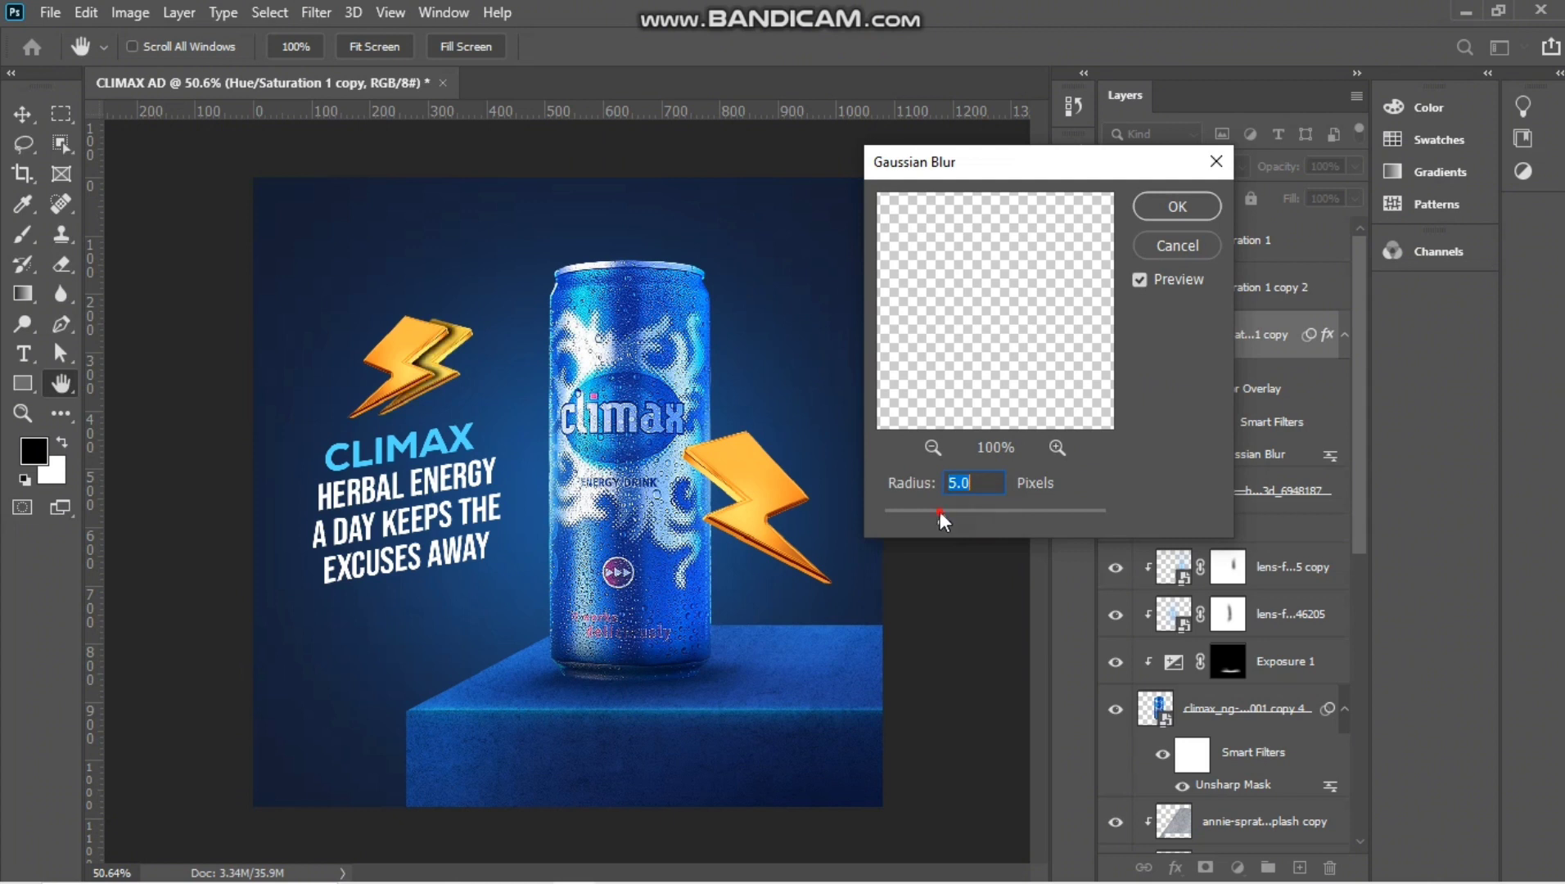
click(1163, 209)
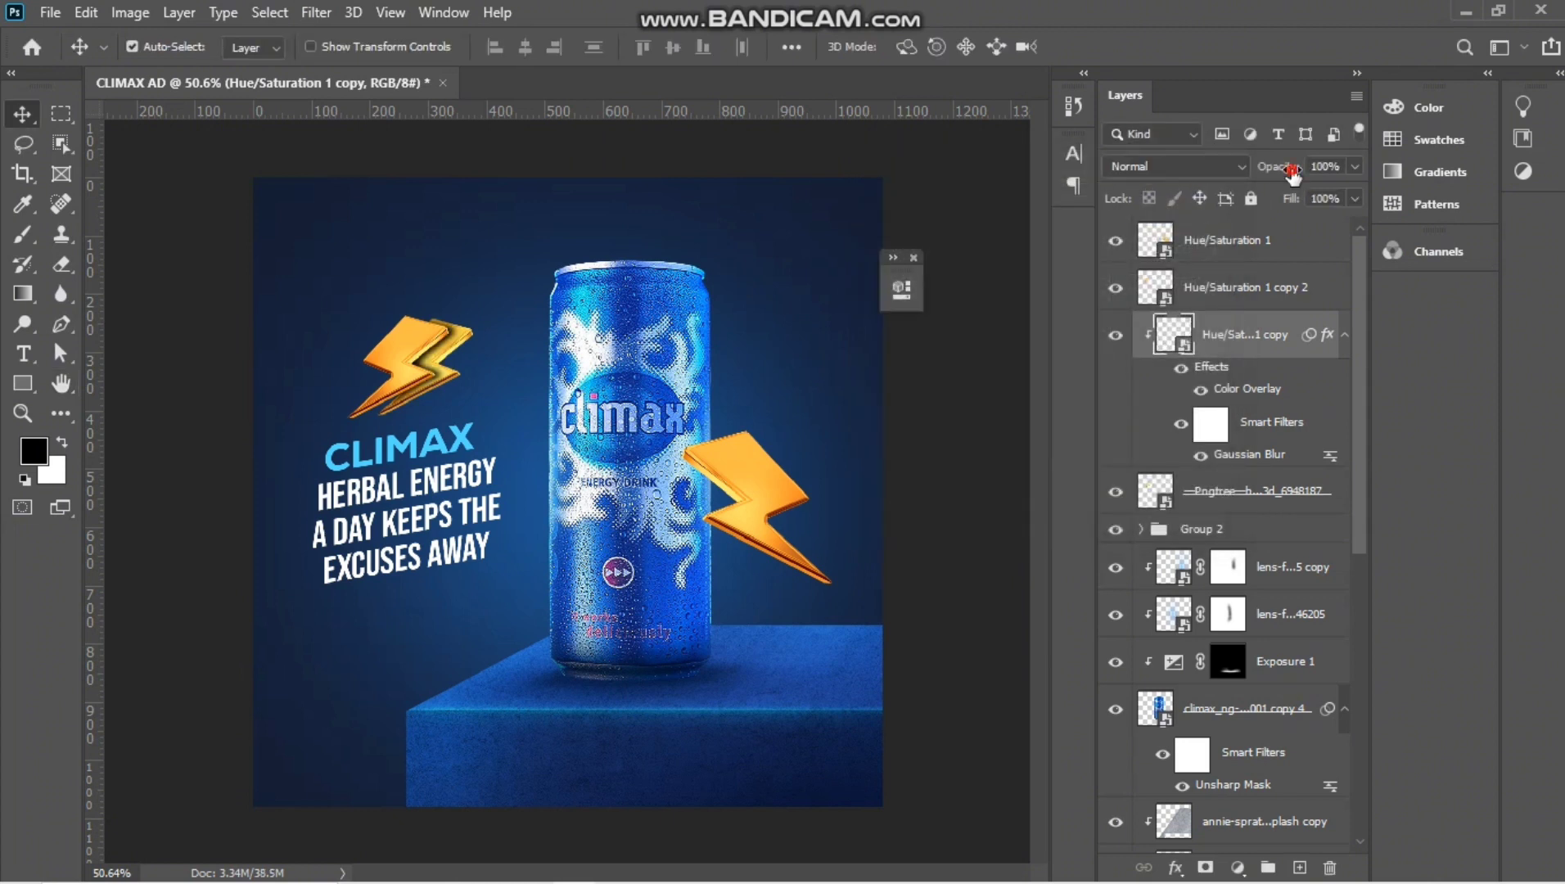
Set the blurred small bolt shadow to 26% opacity with the Multiply blending mode.
key(5)
key(2)
key(3)
key(1)
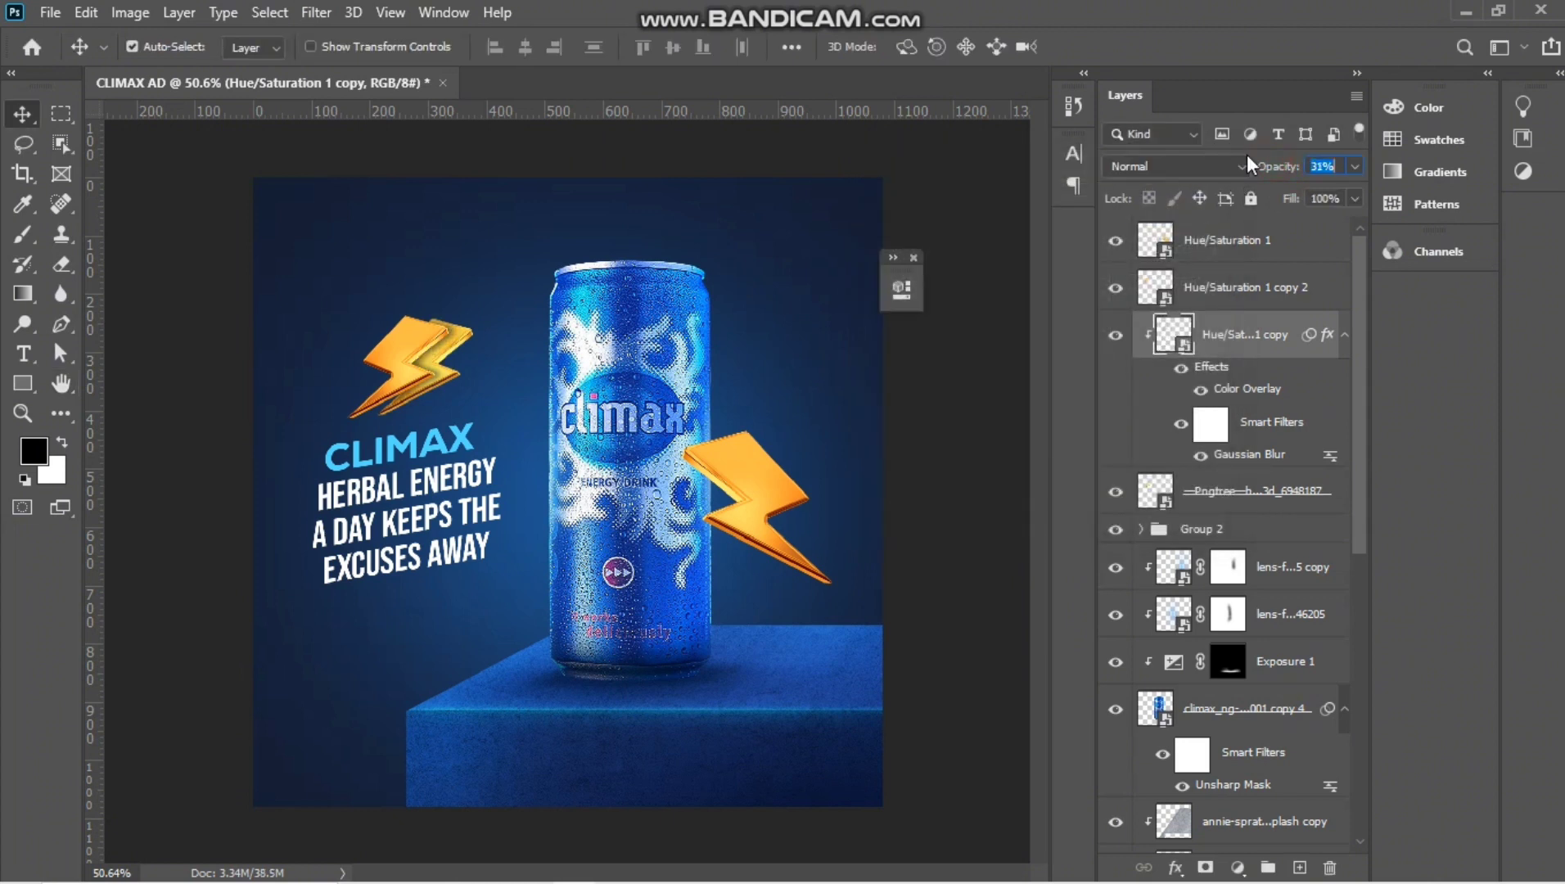
drag(1274, 169, 1269, 170)
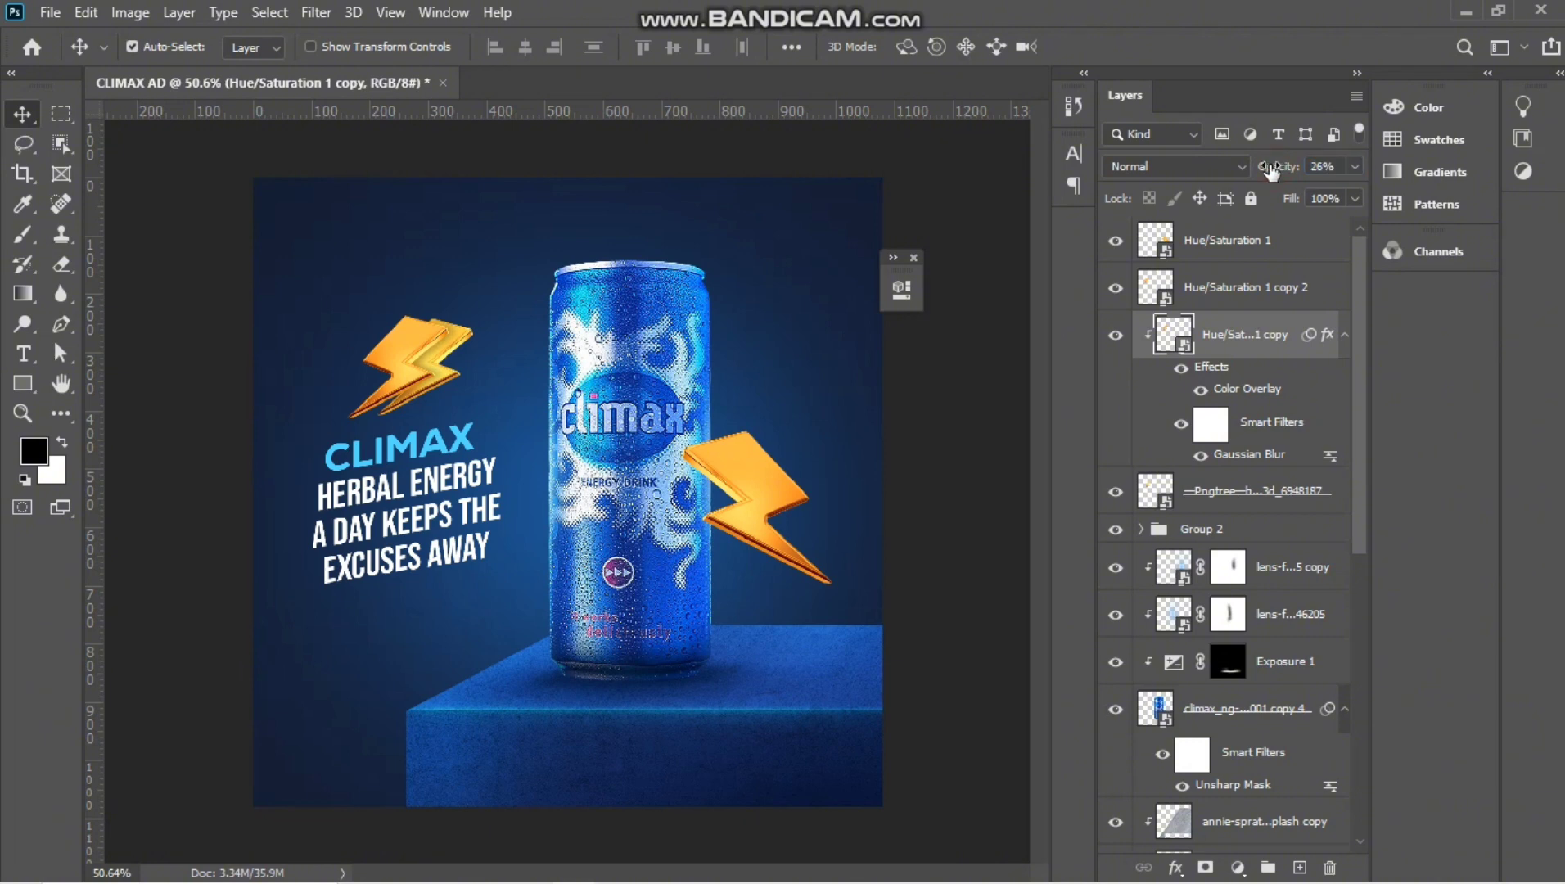
click(1199, 168)
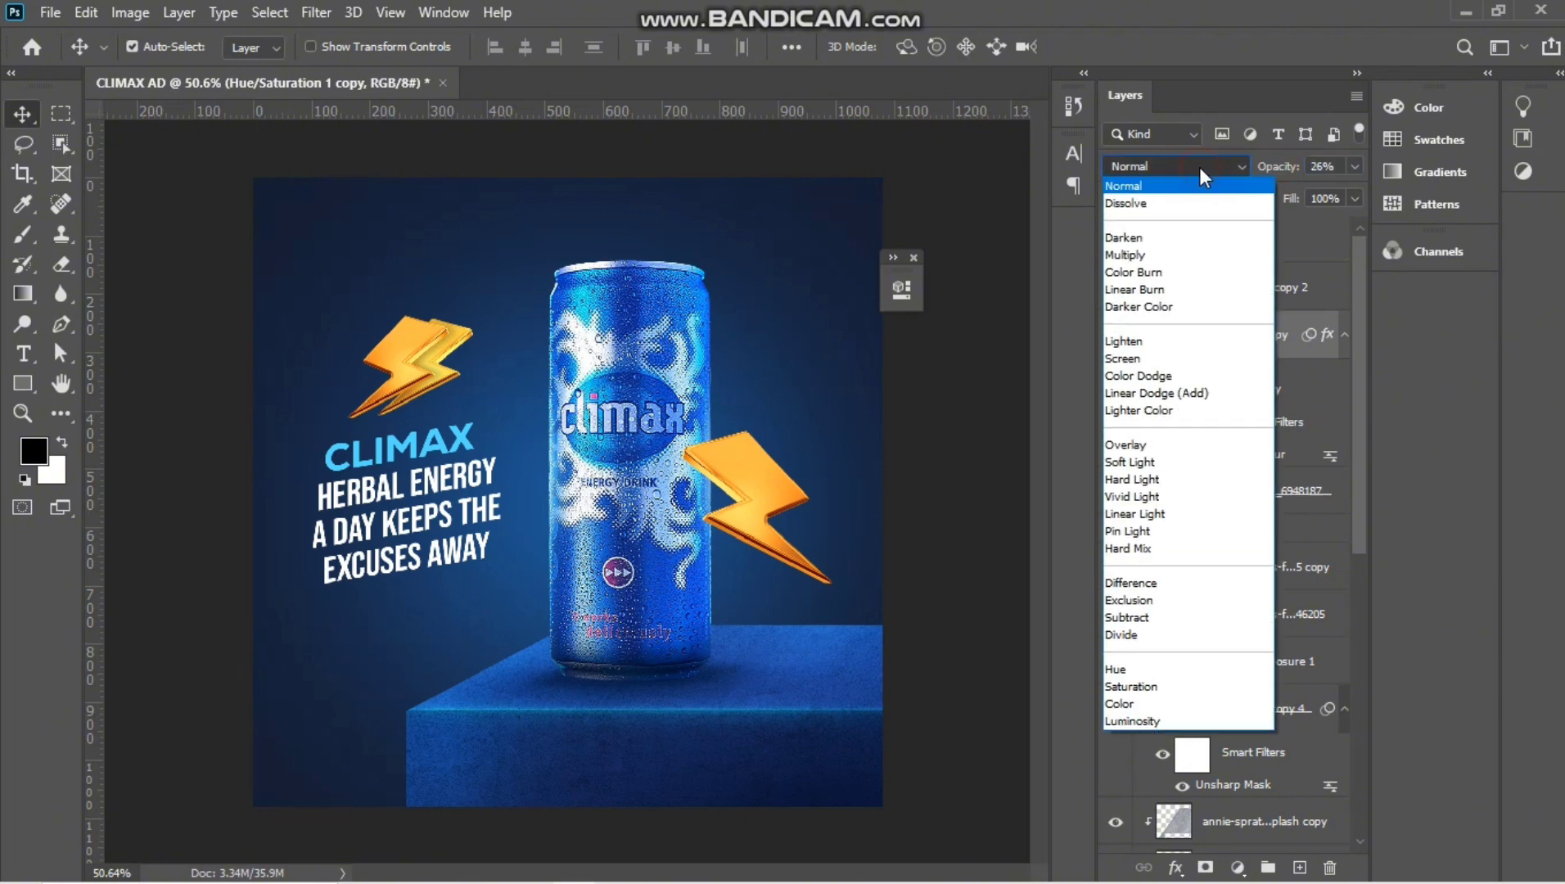
click(1145, 255)
Enlarge the big lightning bolt and position it over the can's right edge so its tip runs past the canvas edge.
scroll(446, 466, down, 3)
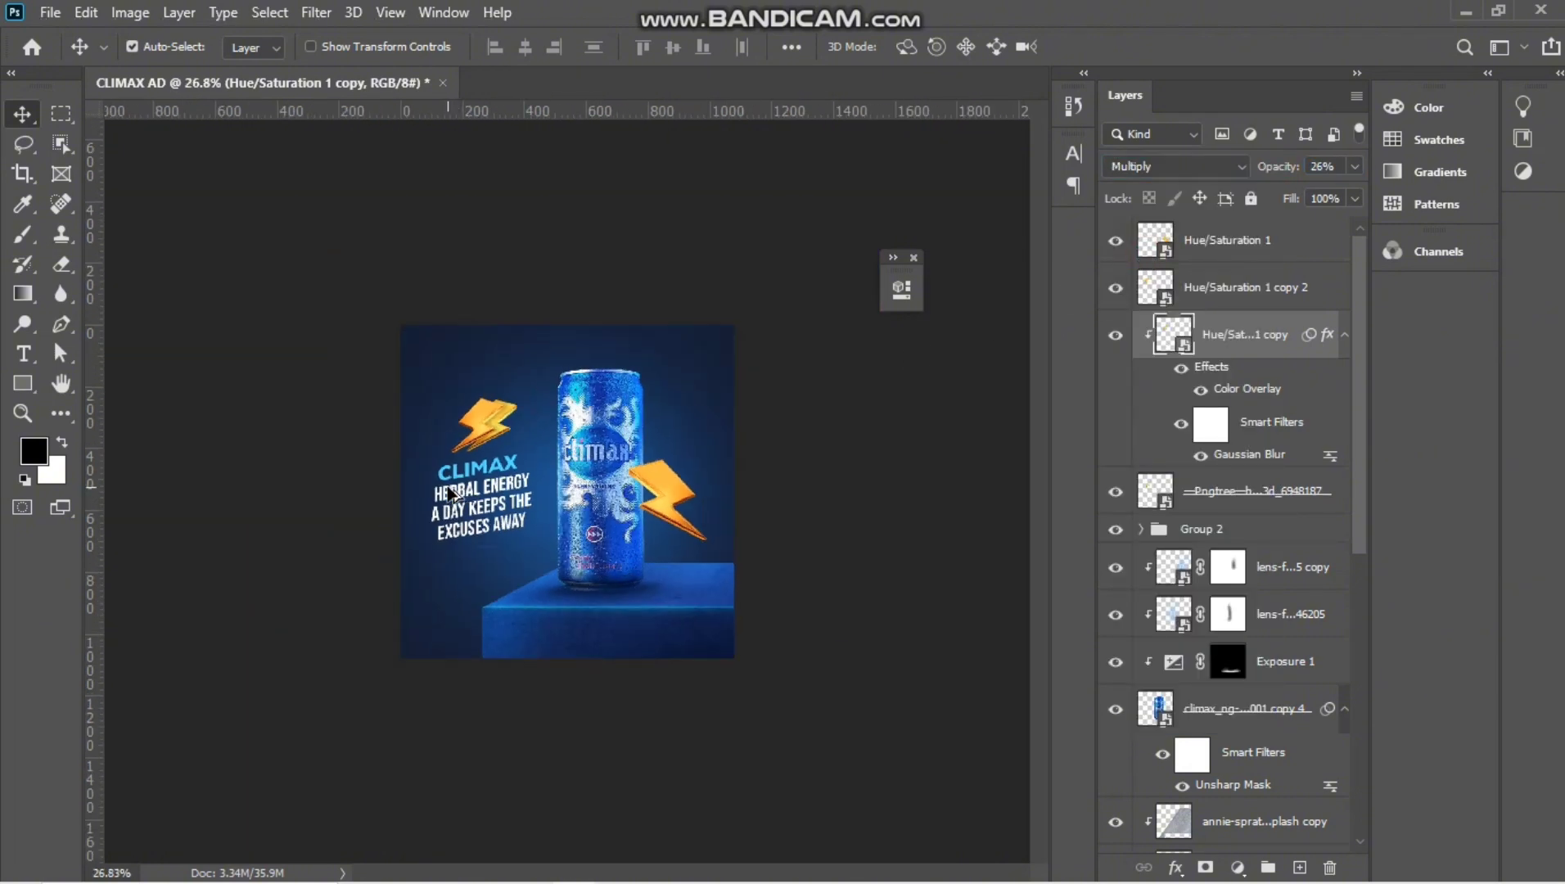
scroll(491, 499, up, 3)
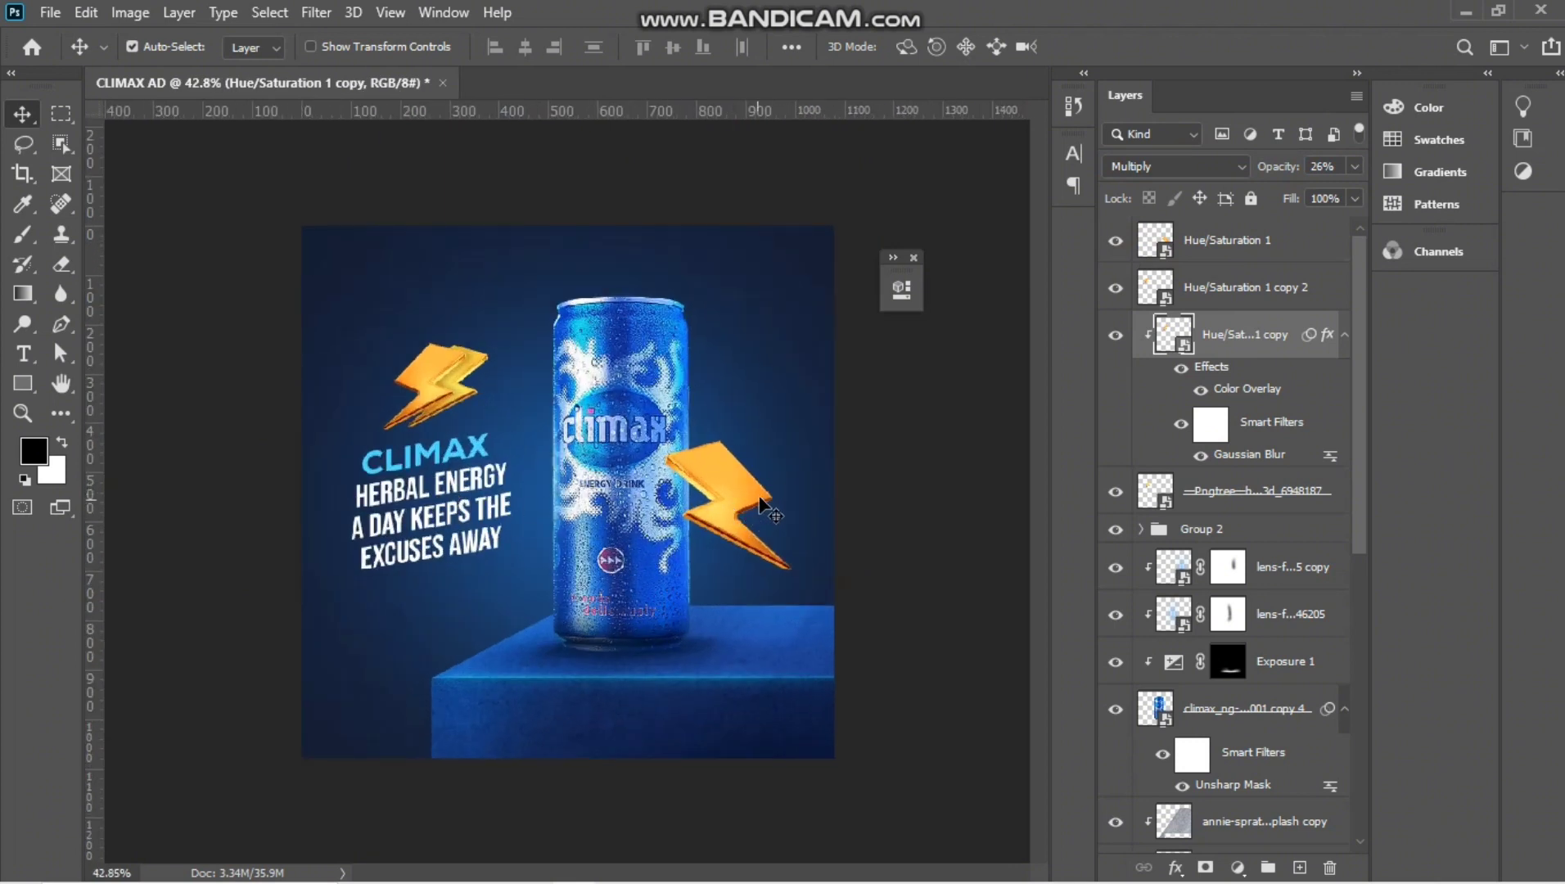
click(731, 484)
key(ctrl+t)
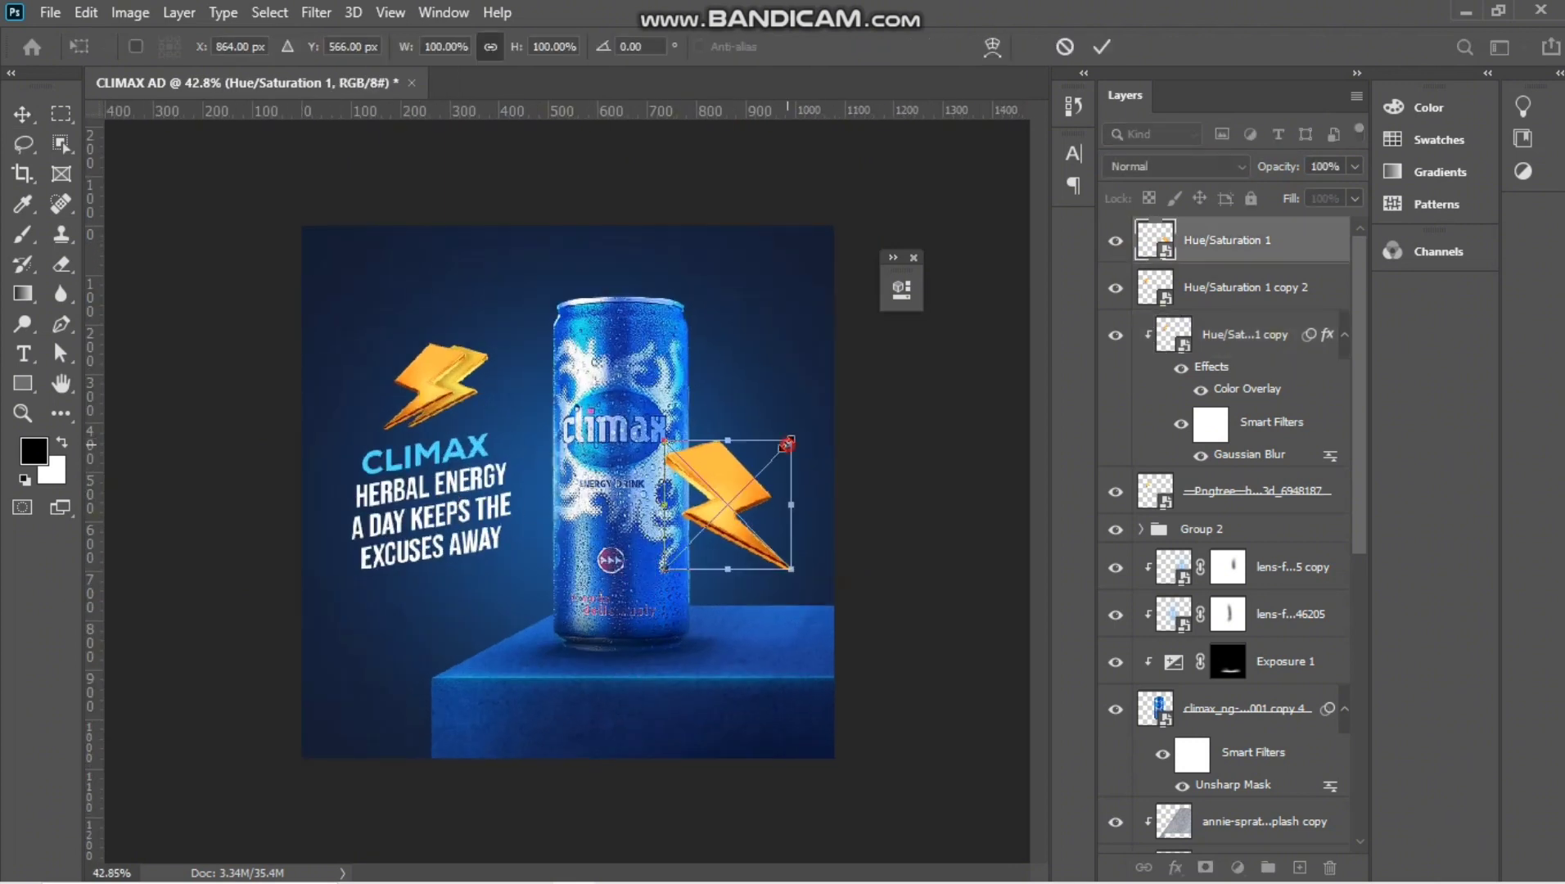
drag(791, 440, 831, 399)
drag(768, 466, 781, 496)
click(1101, 47)
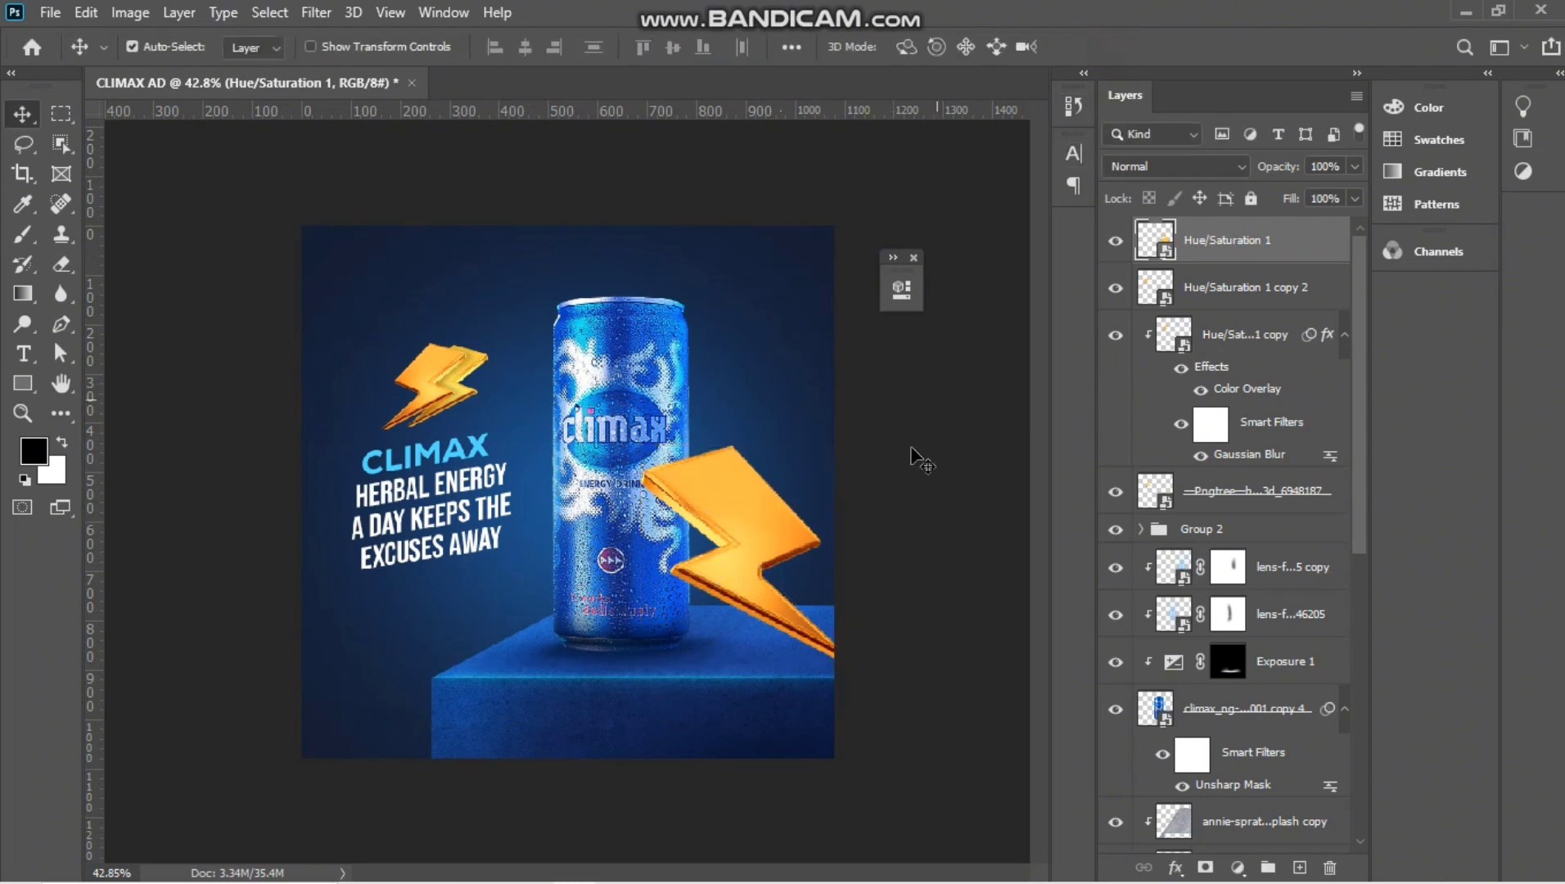
drag(776, 546, 781, 442)
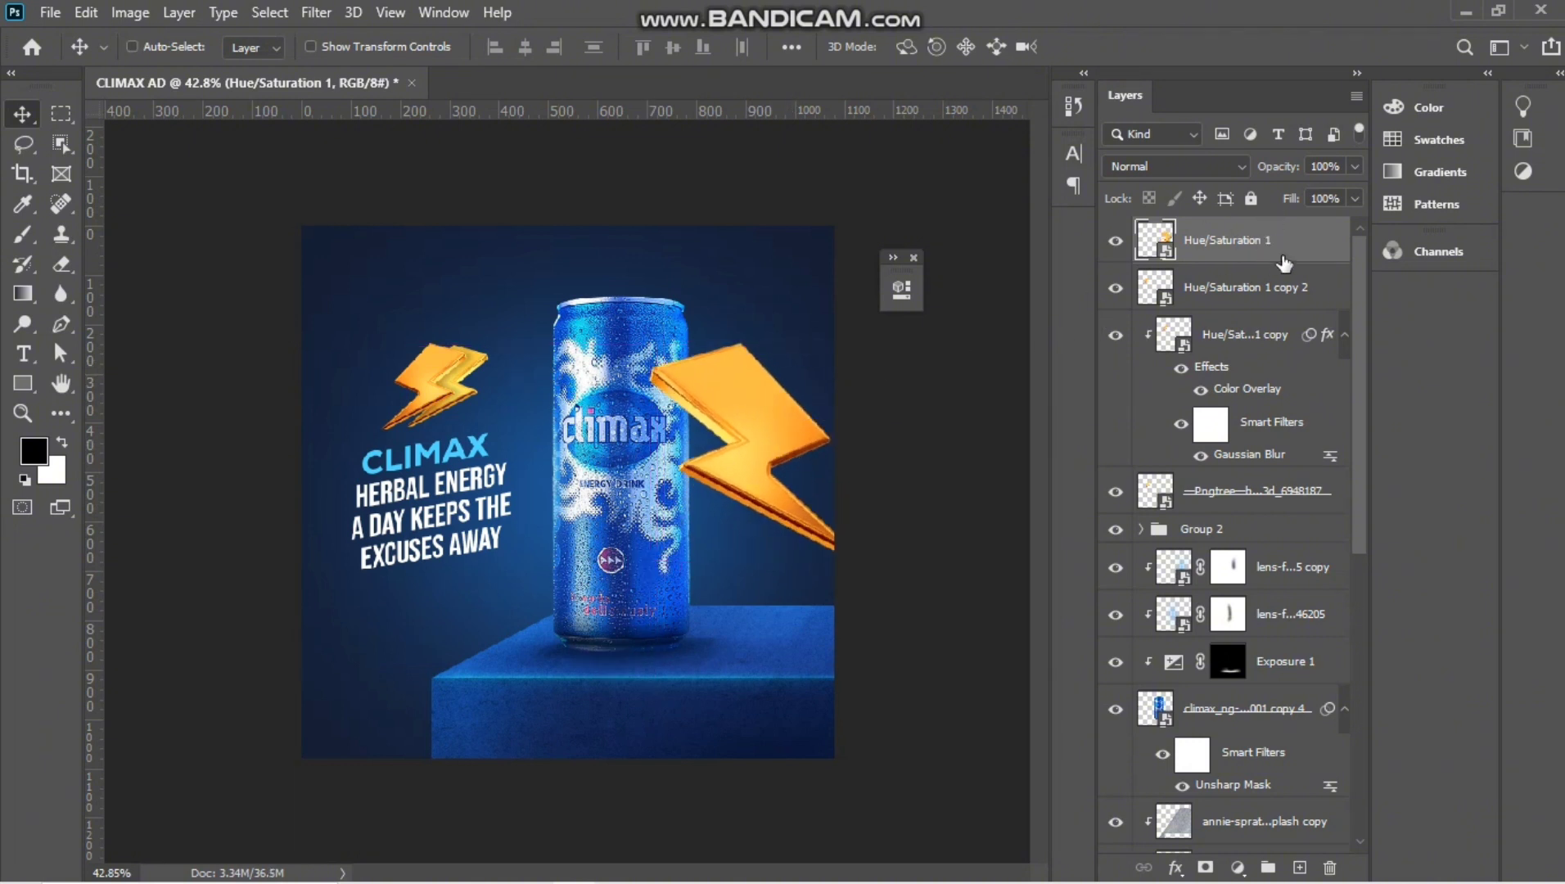
Duplicate the big bolt, move the duplicate's layer below Group 2, and clip it to the can.
key(ctrl+j)
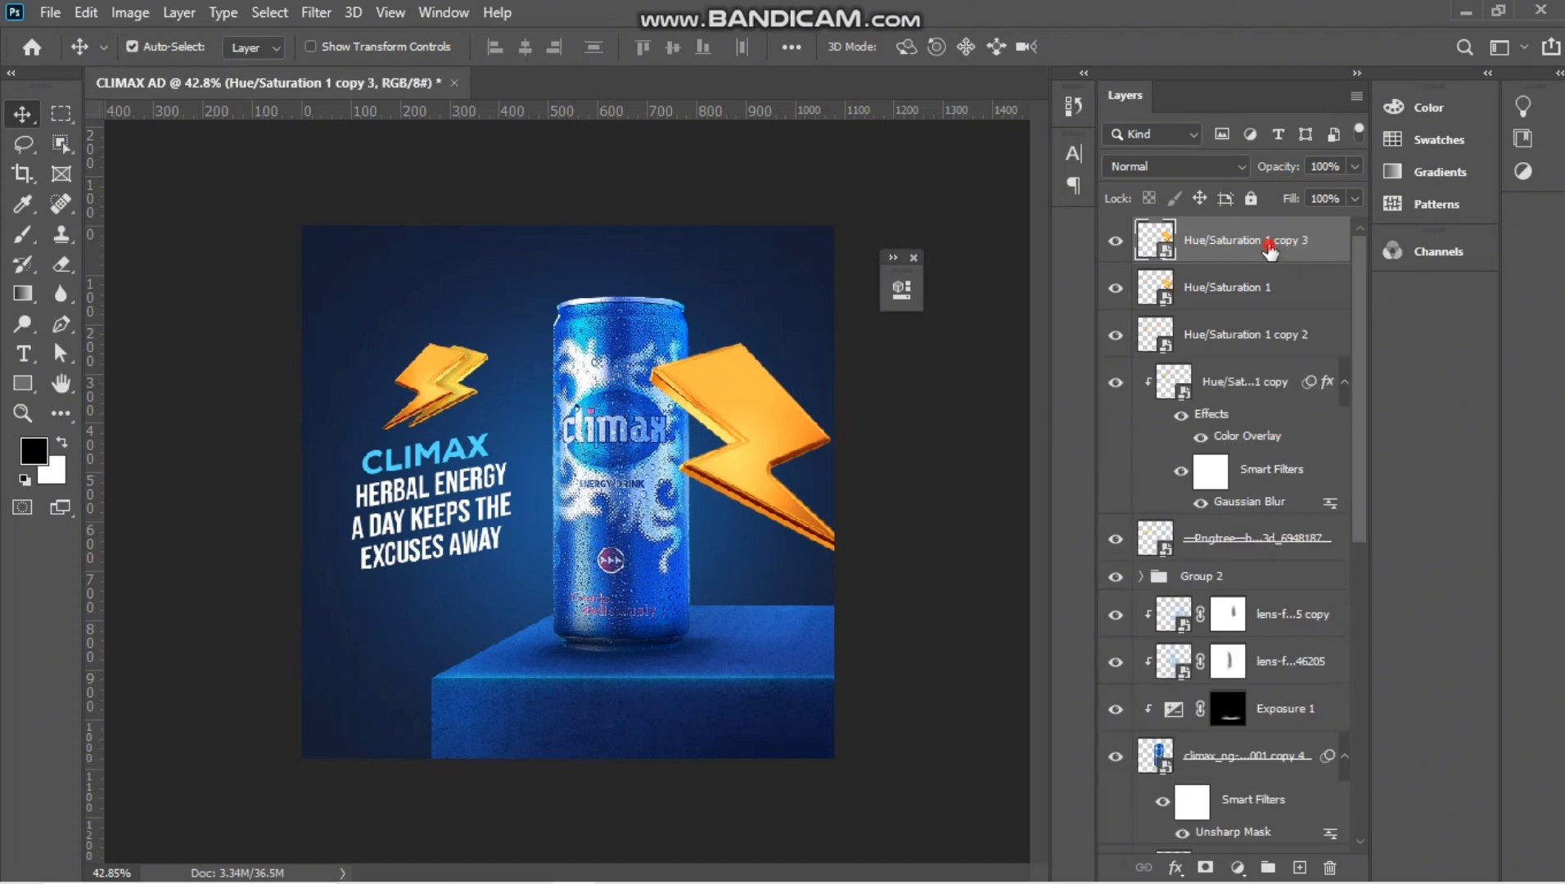
drag(1272, 250, 1220, 612)
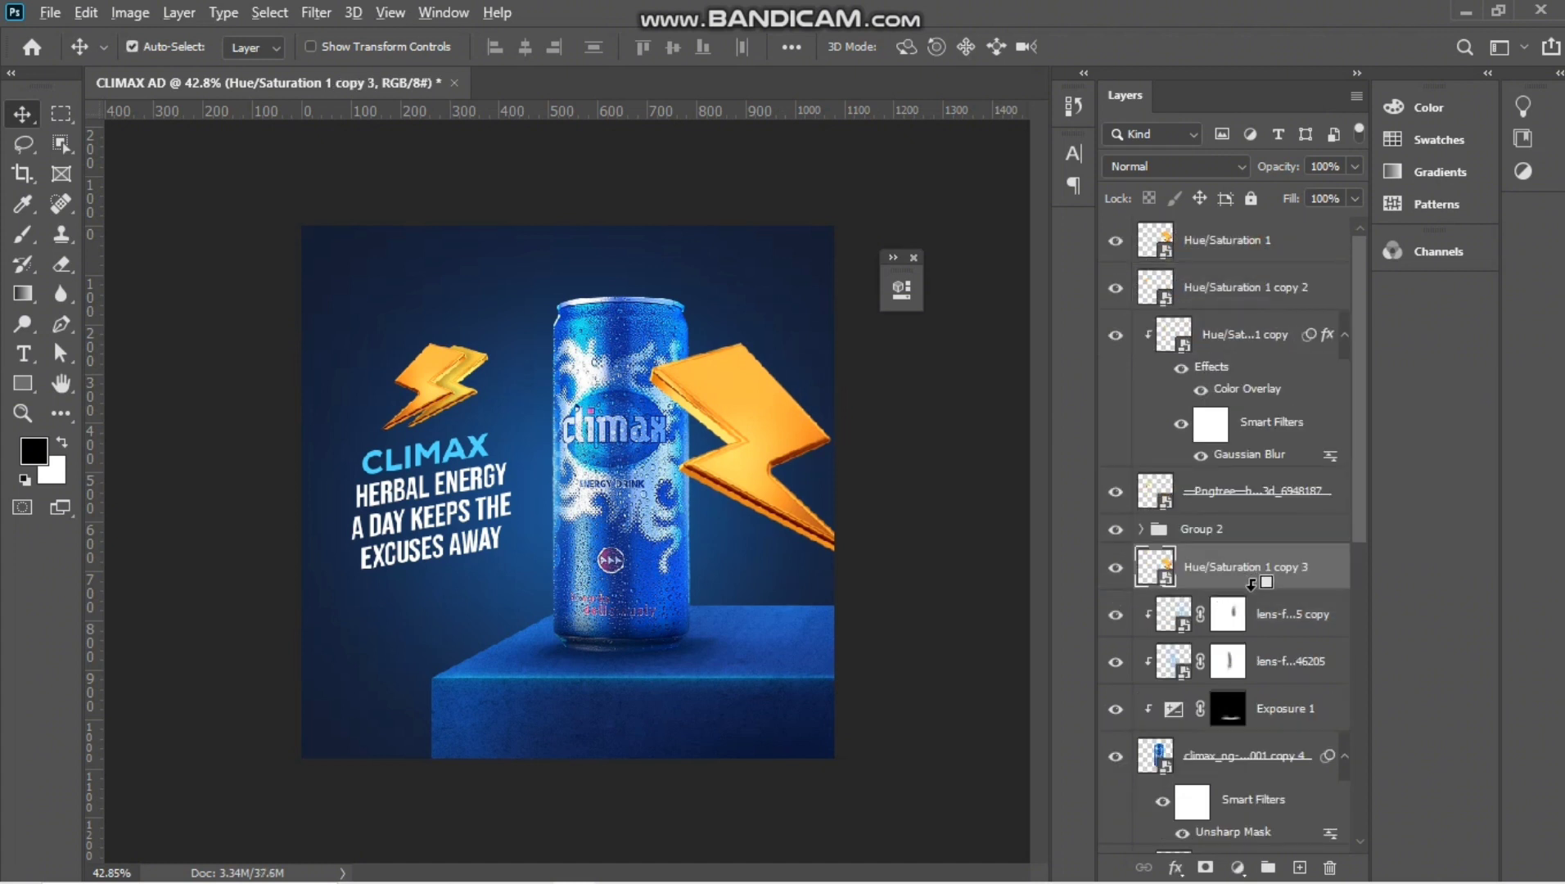
alt+click(1251, 583)
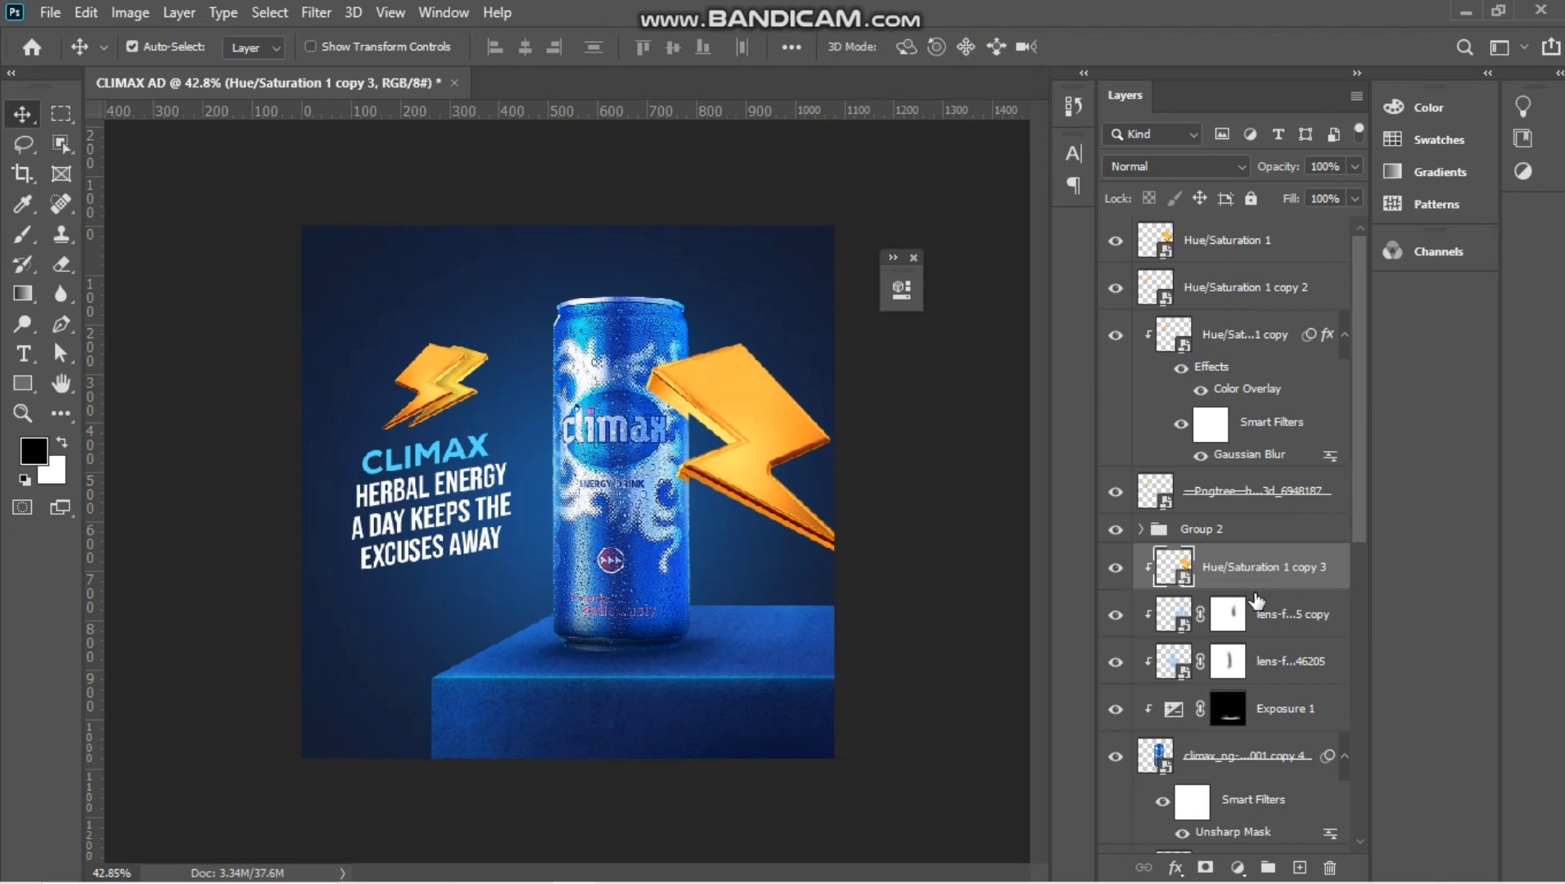
Add a black Color Overlay to the clipped big bolt copy and set its blending mode to Multiply.
double_click(1332, 586)
click(1338, 588)
double_click(1339, 589)
click(708, 478)
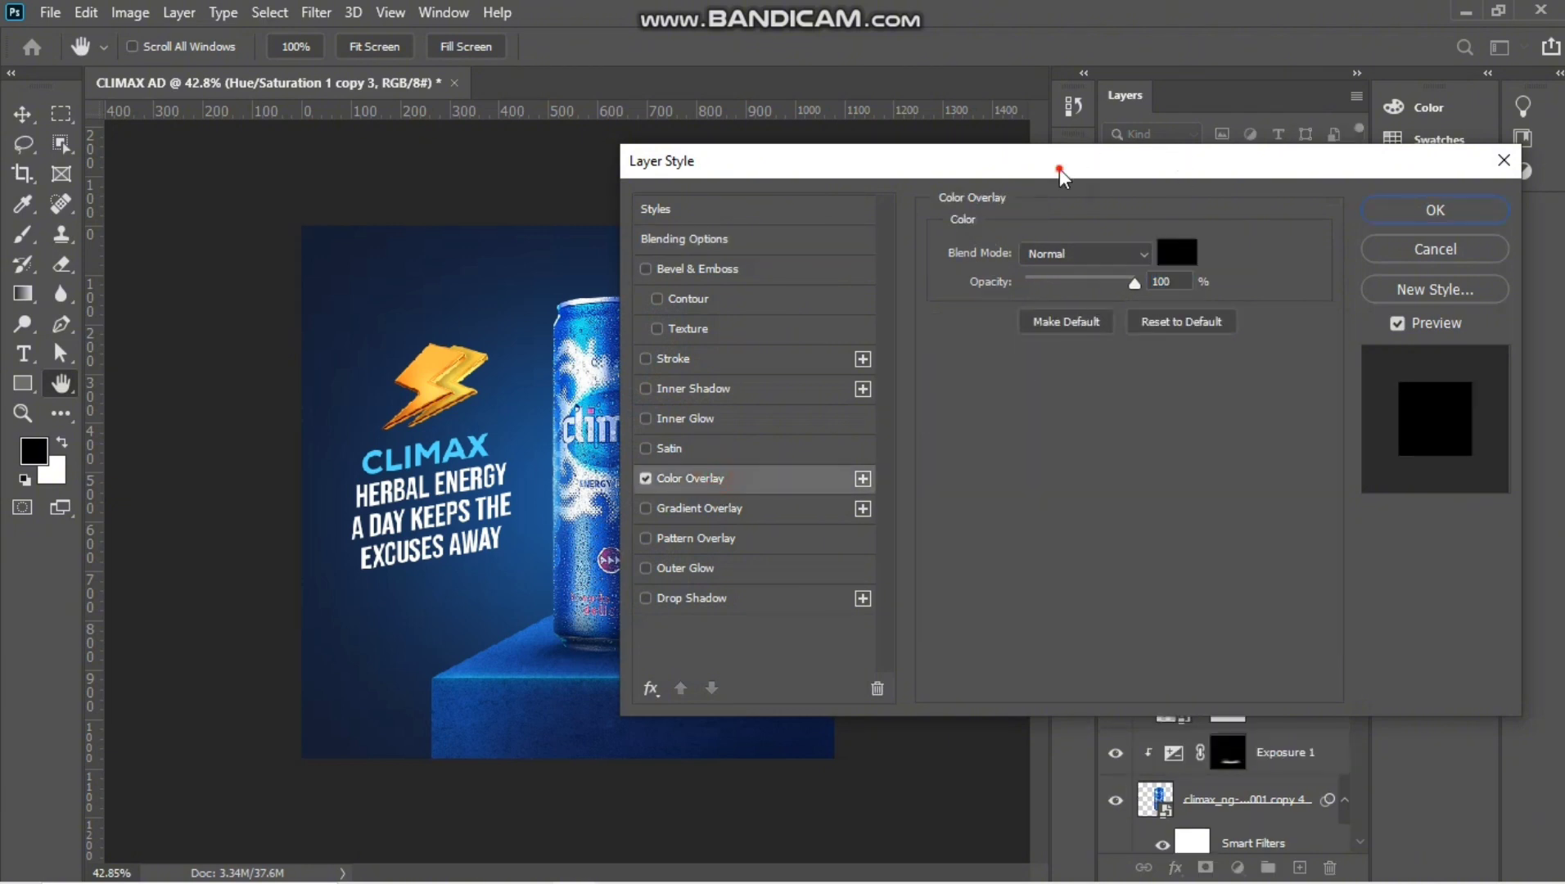
drag(1060, 176, 1255, 176)
drag(1503, 167, 1409, 168)
click(1503, 213)
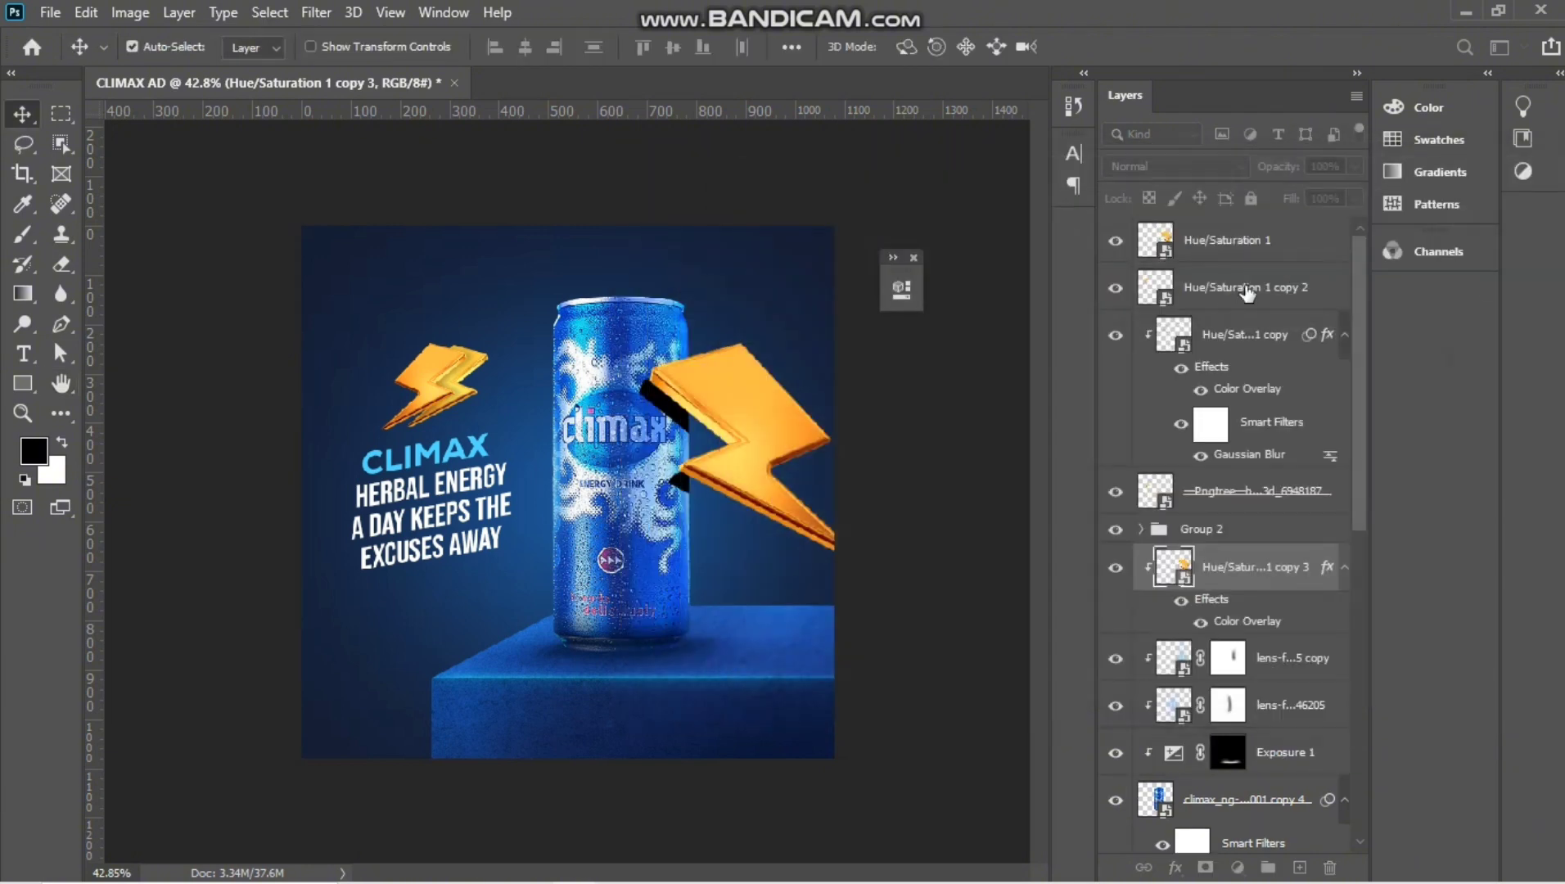
click(1212, 159)
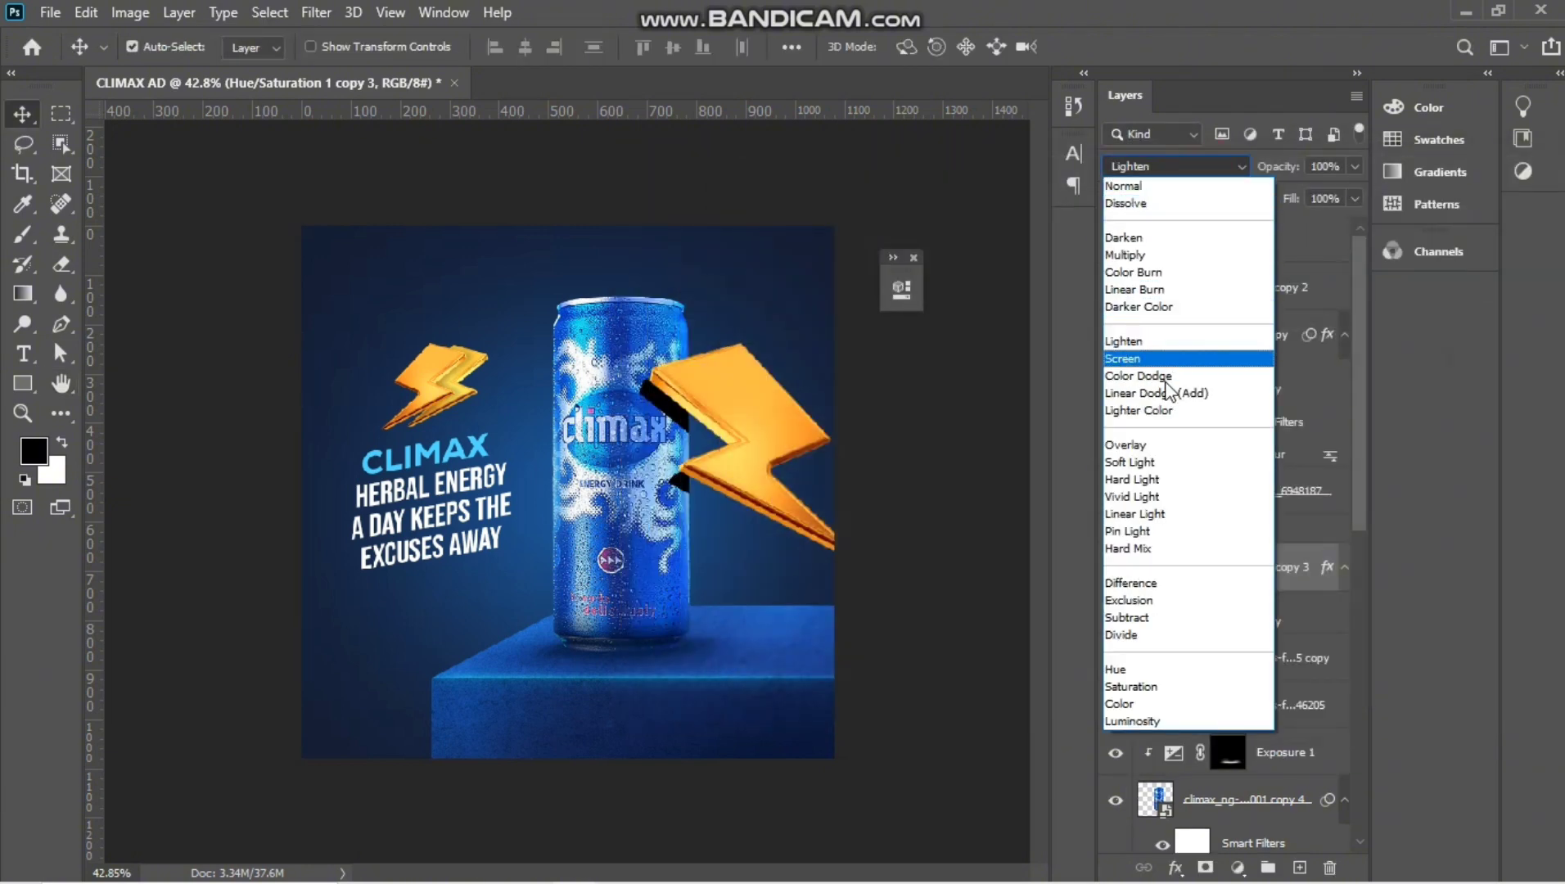
click(1150, 254)
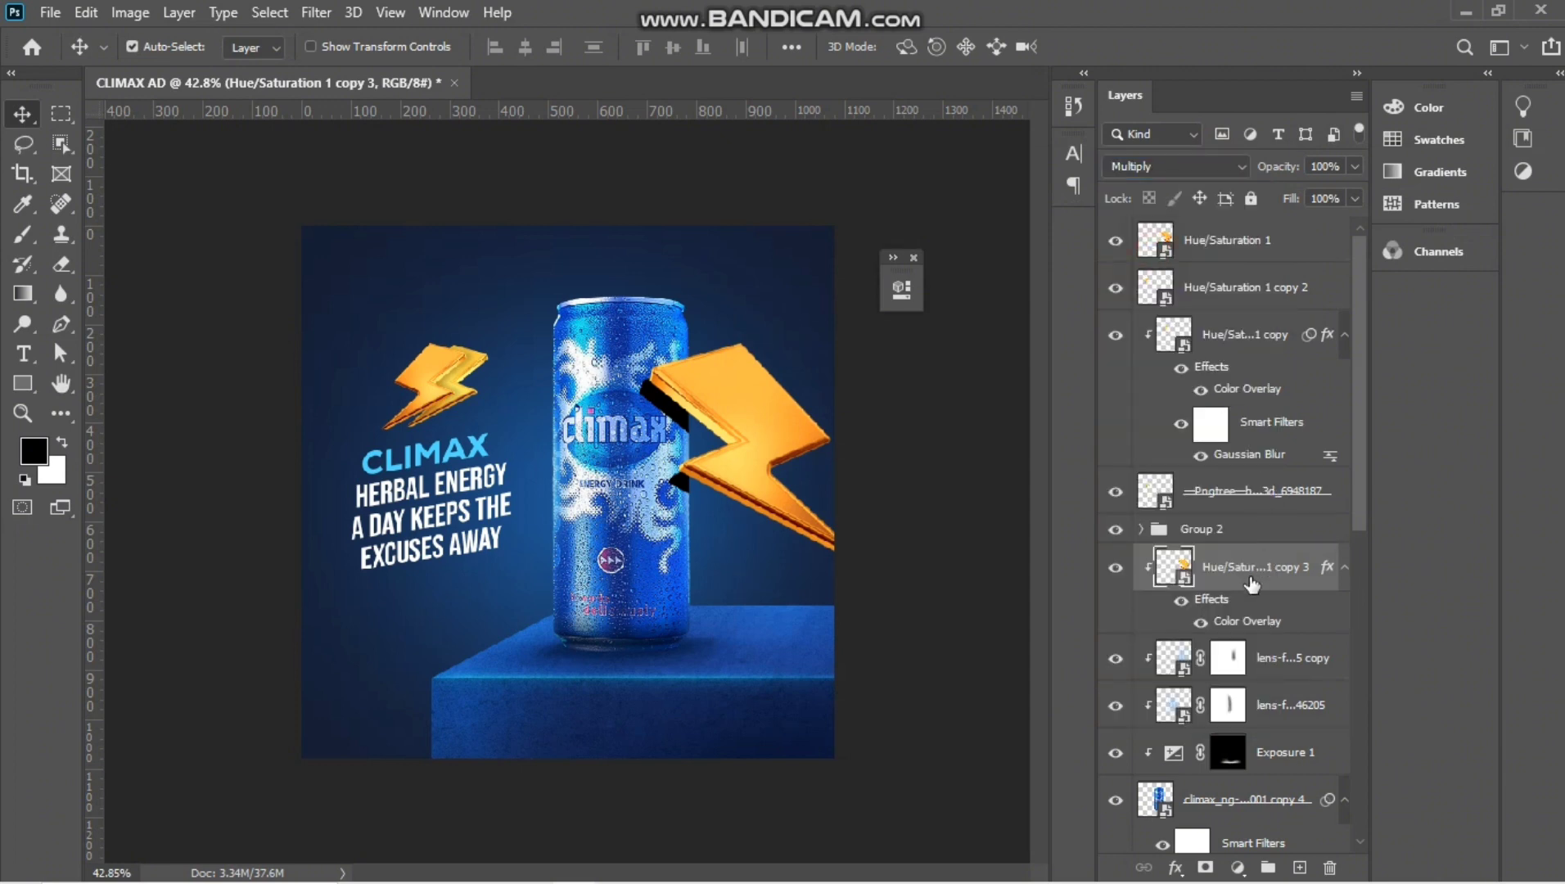
Apply a Gaussian Blur to the big bolt's shadow copy and set its opacity to 41%.
click(318, 15)
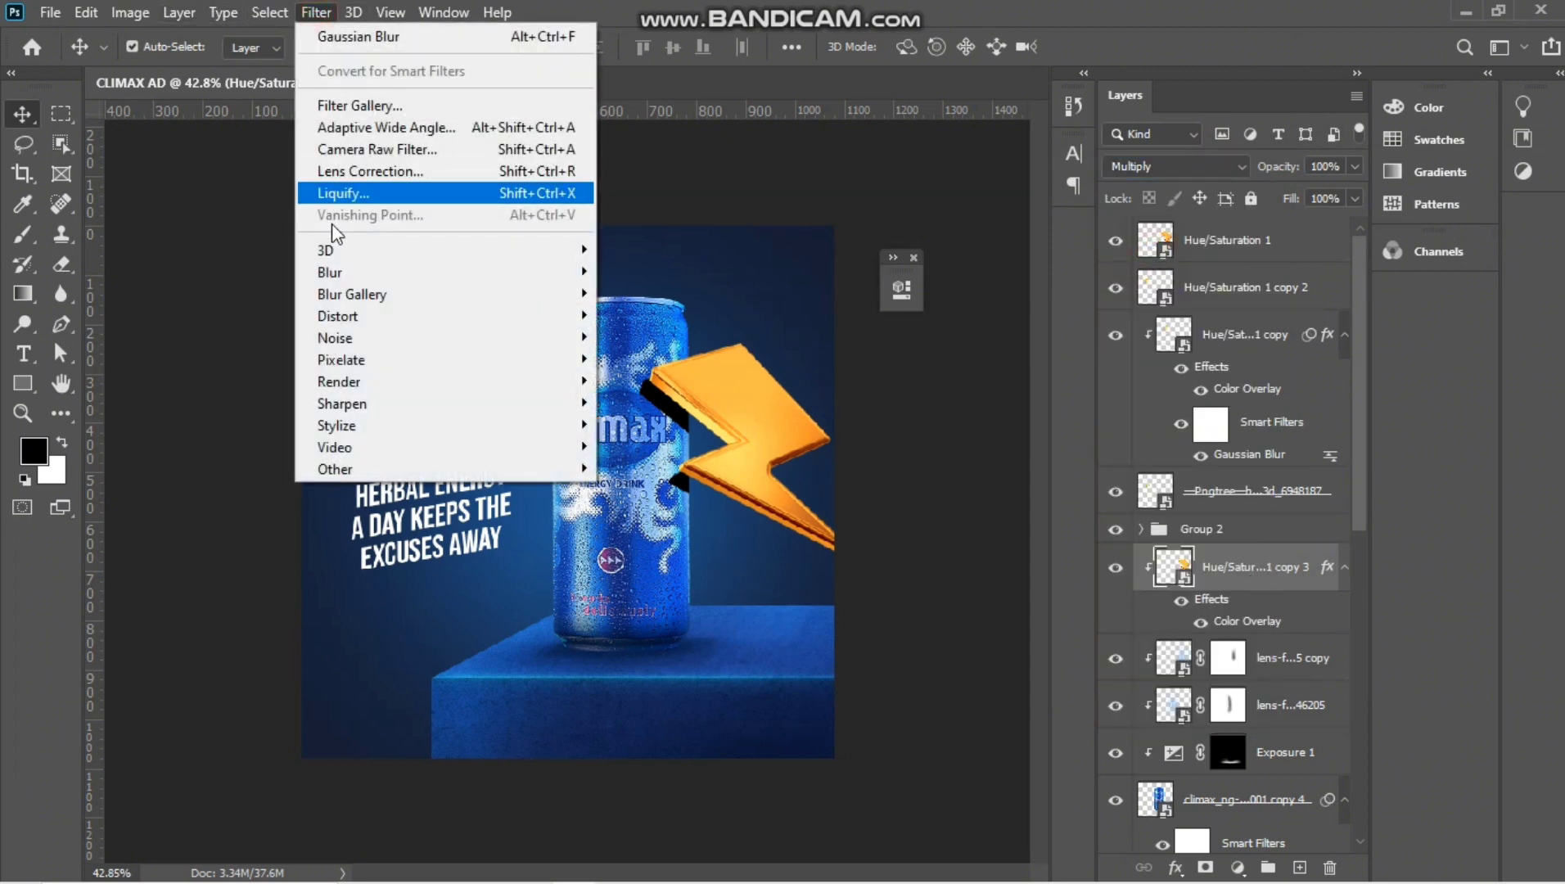
mouse_move(540, 274)
click(697, 359)
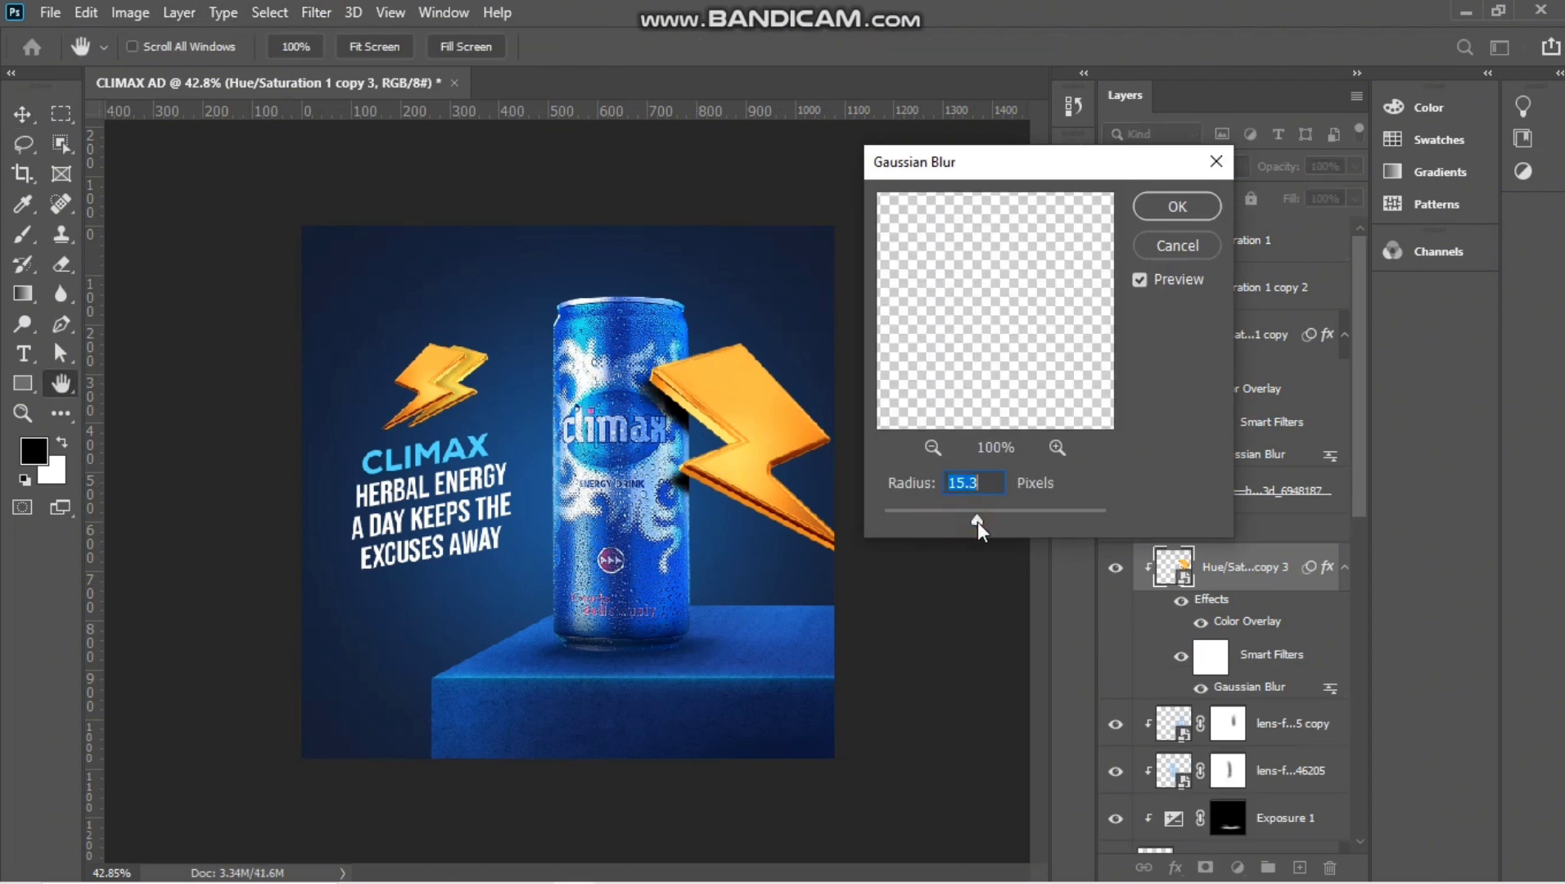
drag(977, 521, 971, 521)
click(1177, 207)
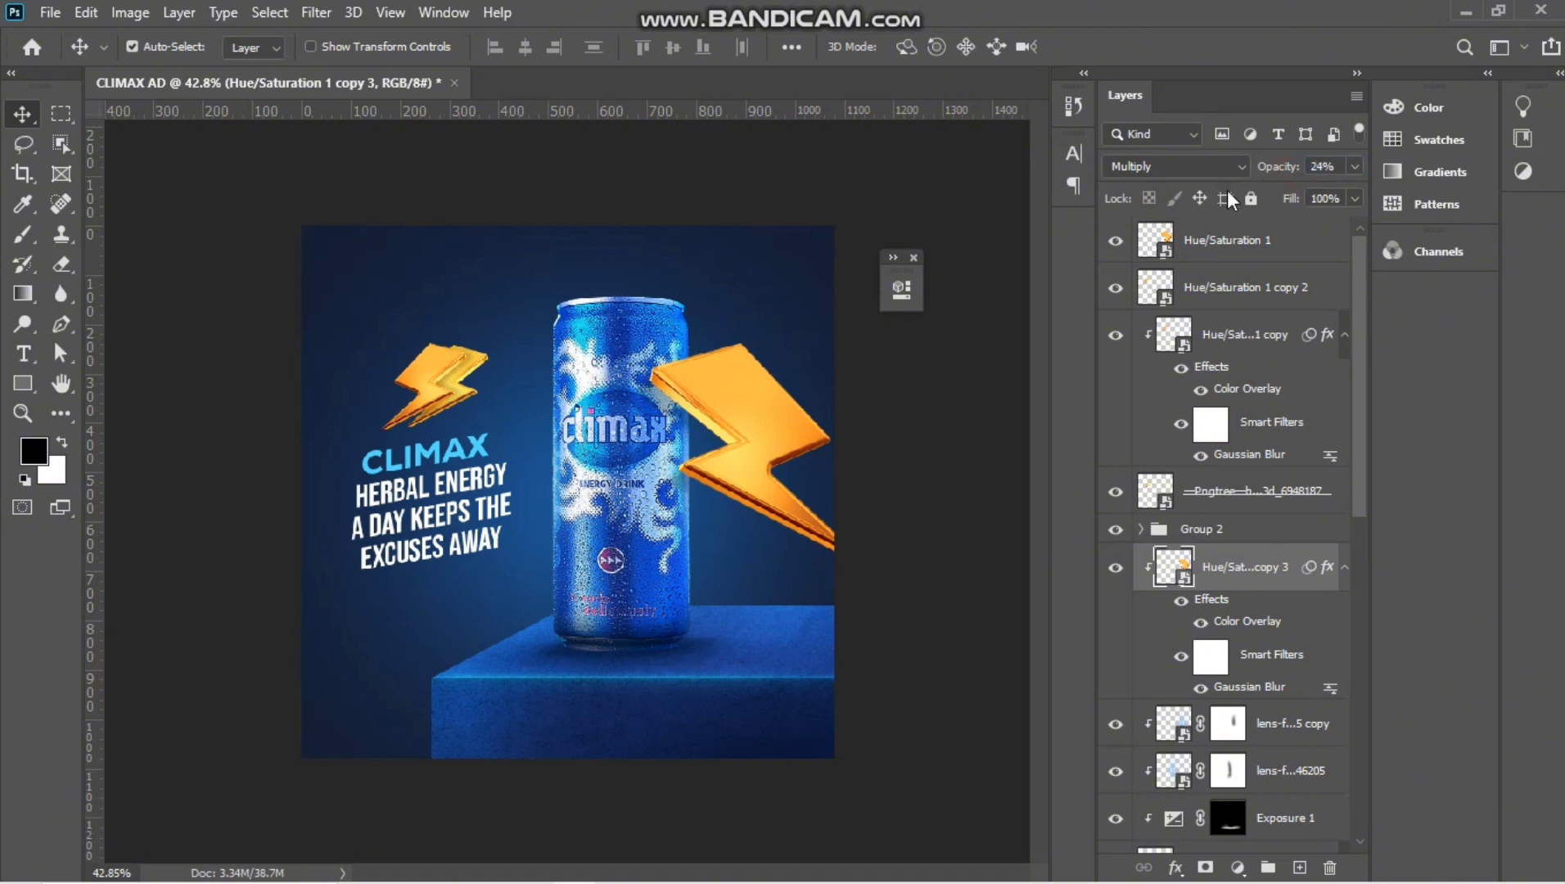
drag(1281, 167, 1289, 168)
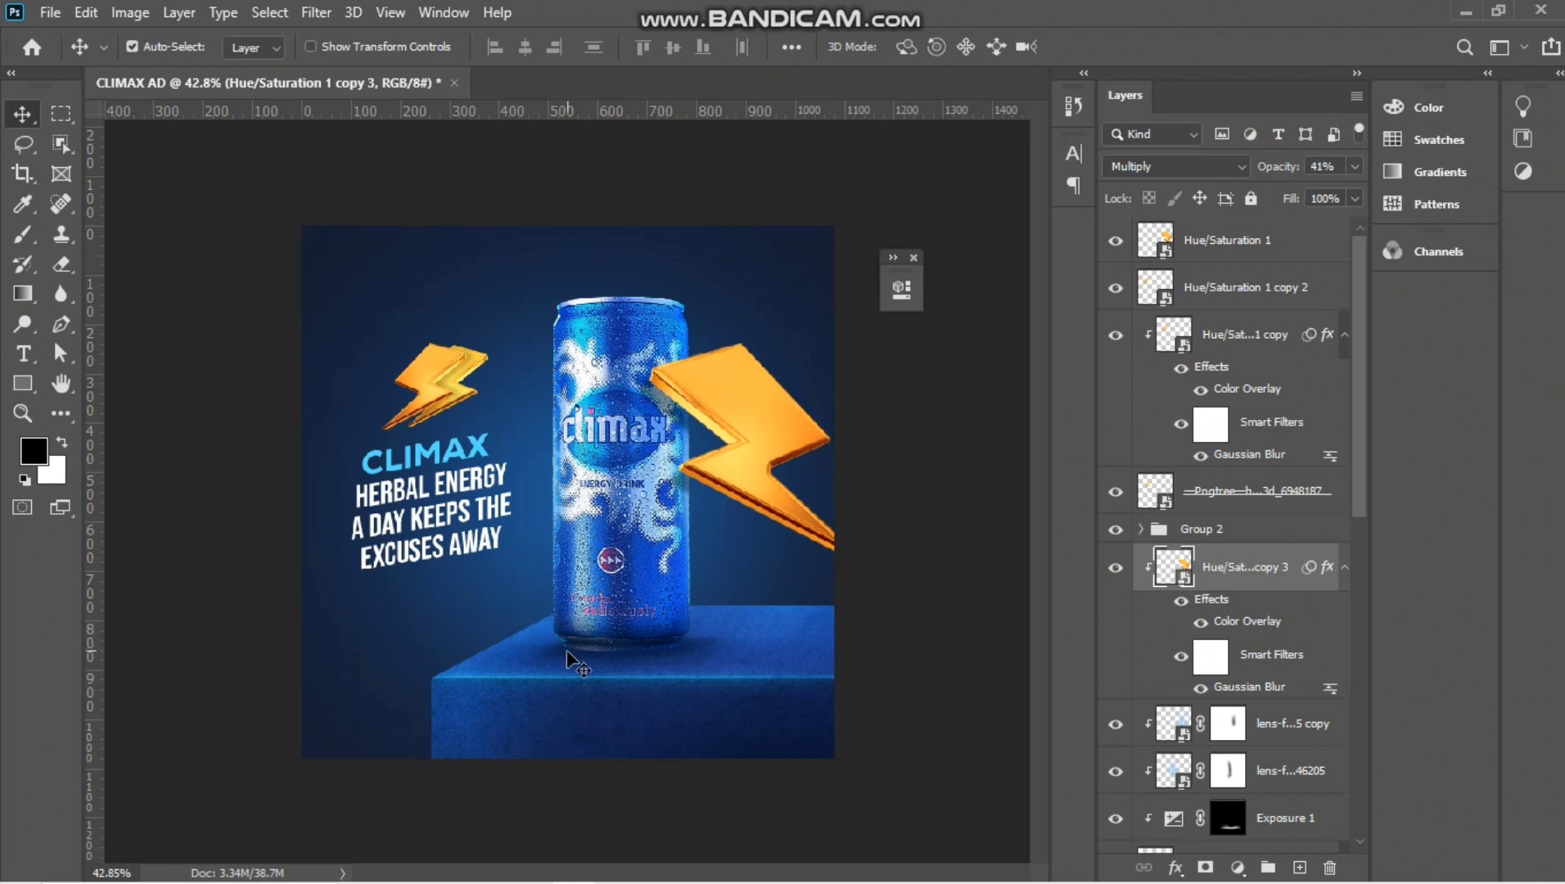
Select the Color Fill 4 layer mask and flatten the soft round brush tip into a thin horizontal ellipse.
scroll(1228, 655, down, 3)
click(1260, 740)
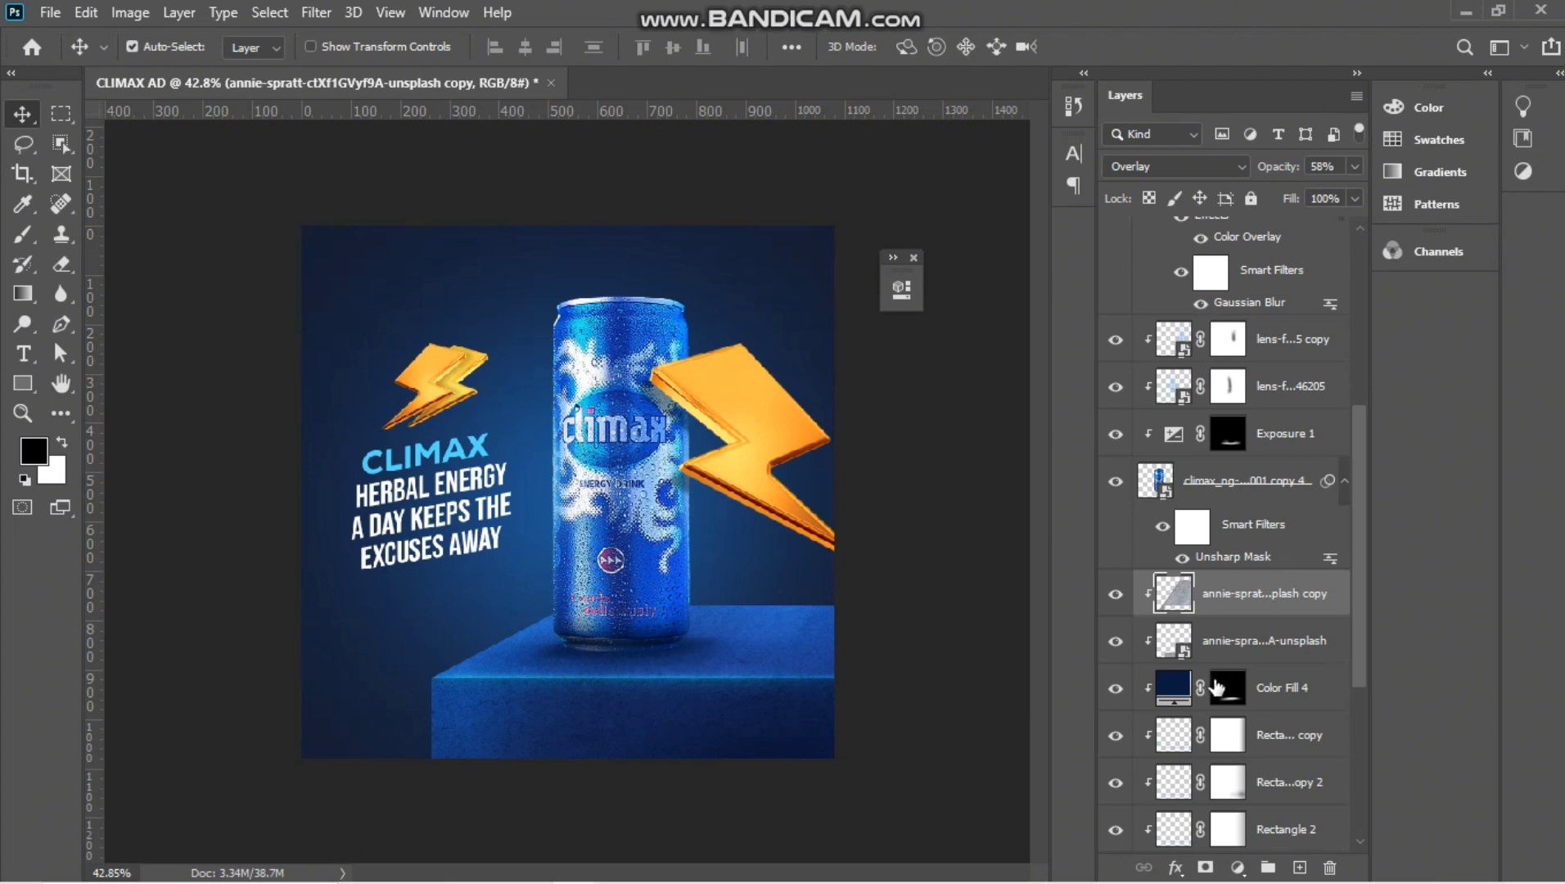
click(1217, 687)
click(22, 234)
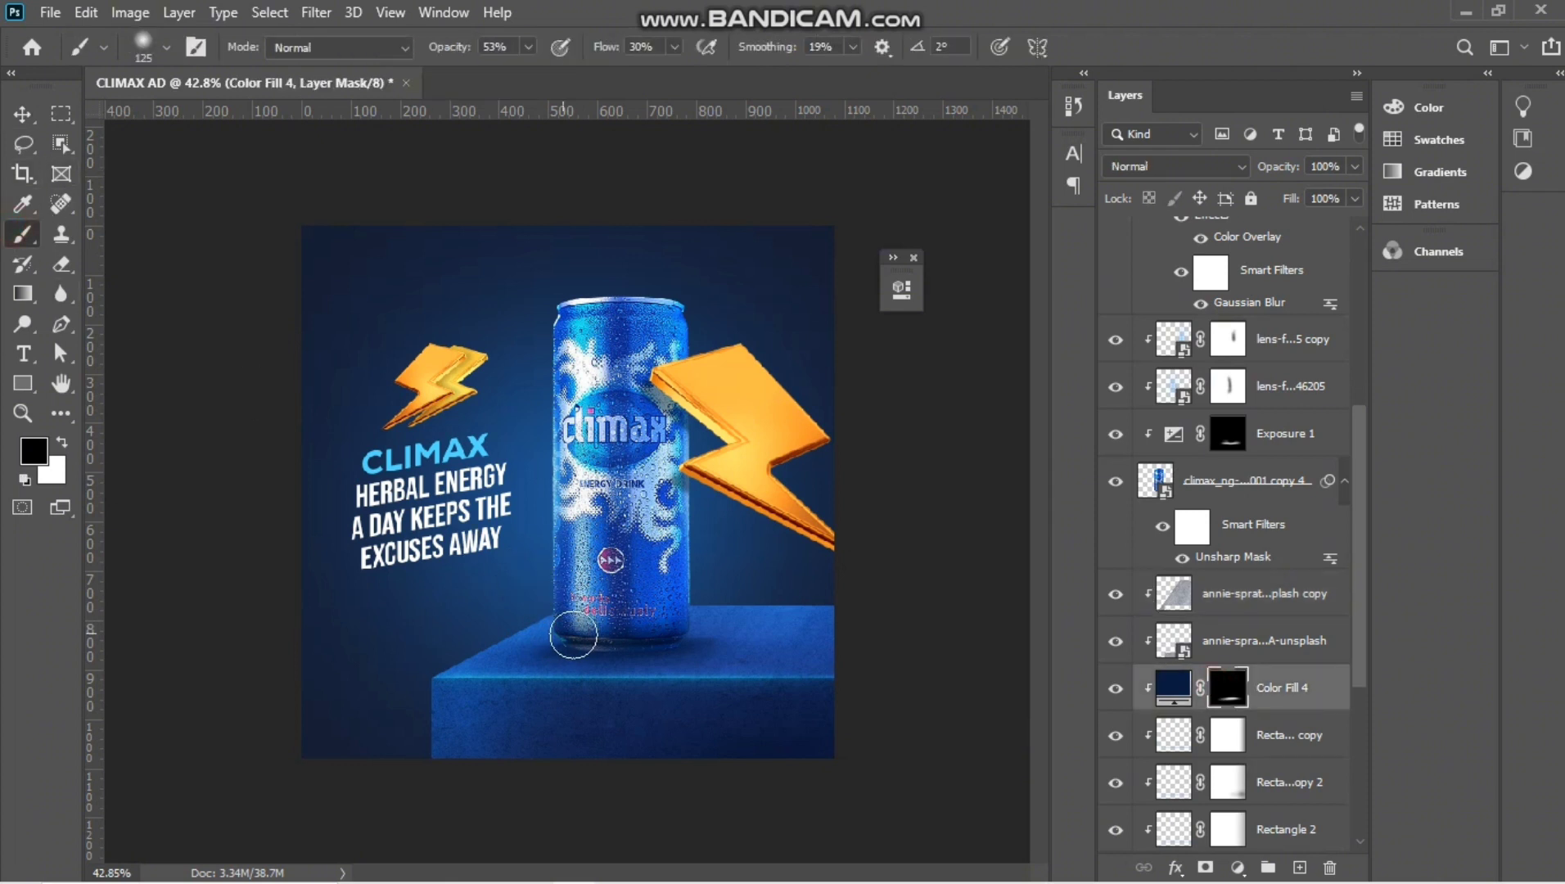
click(166, 47)
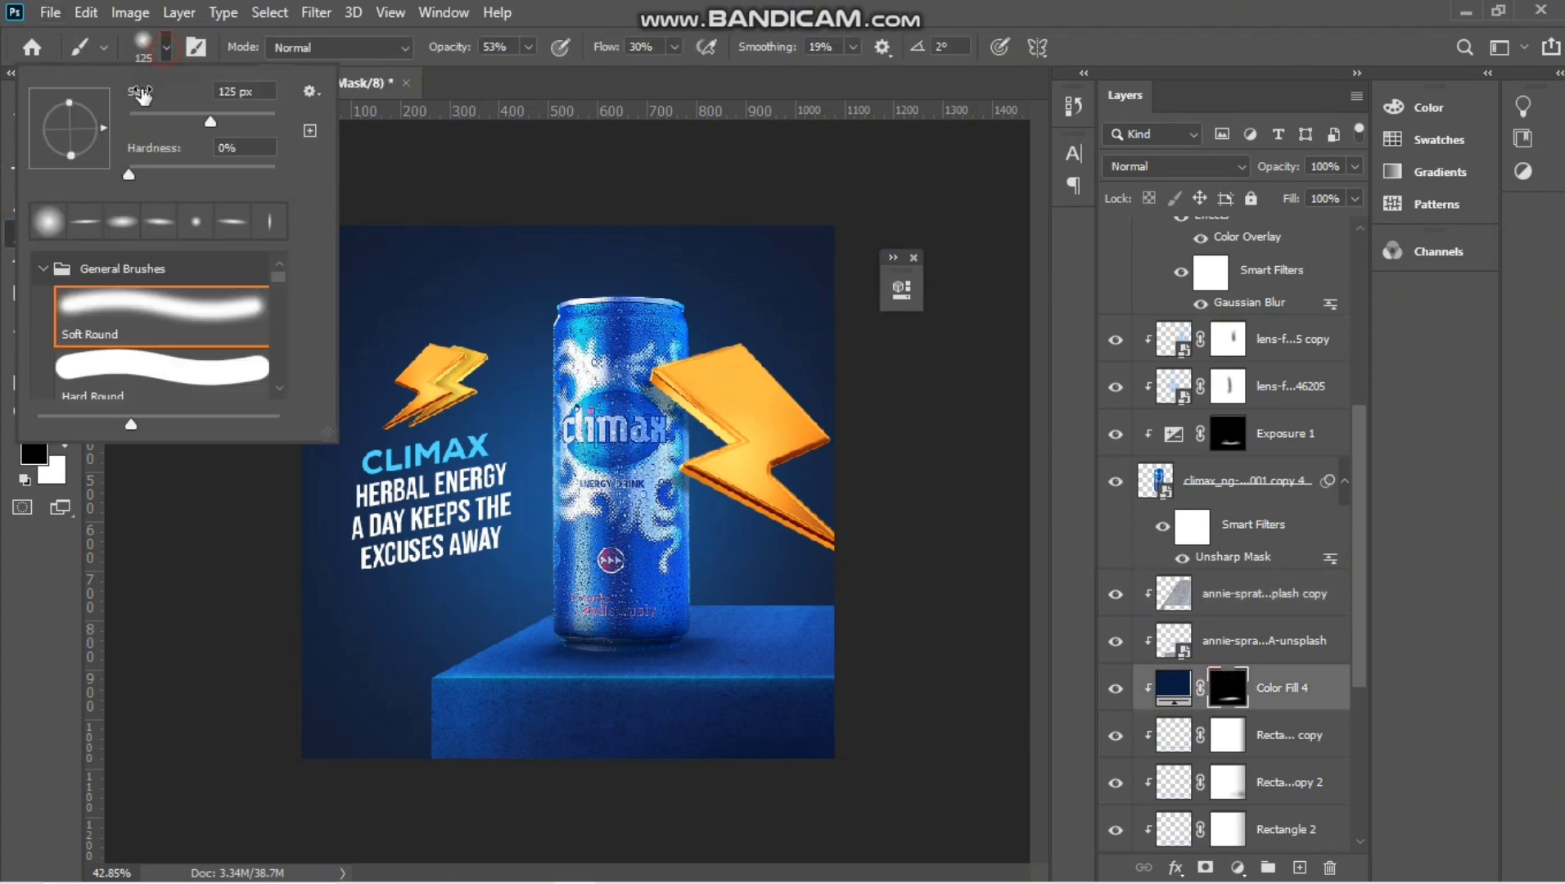
drag(68, 104, 71, 126)
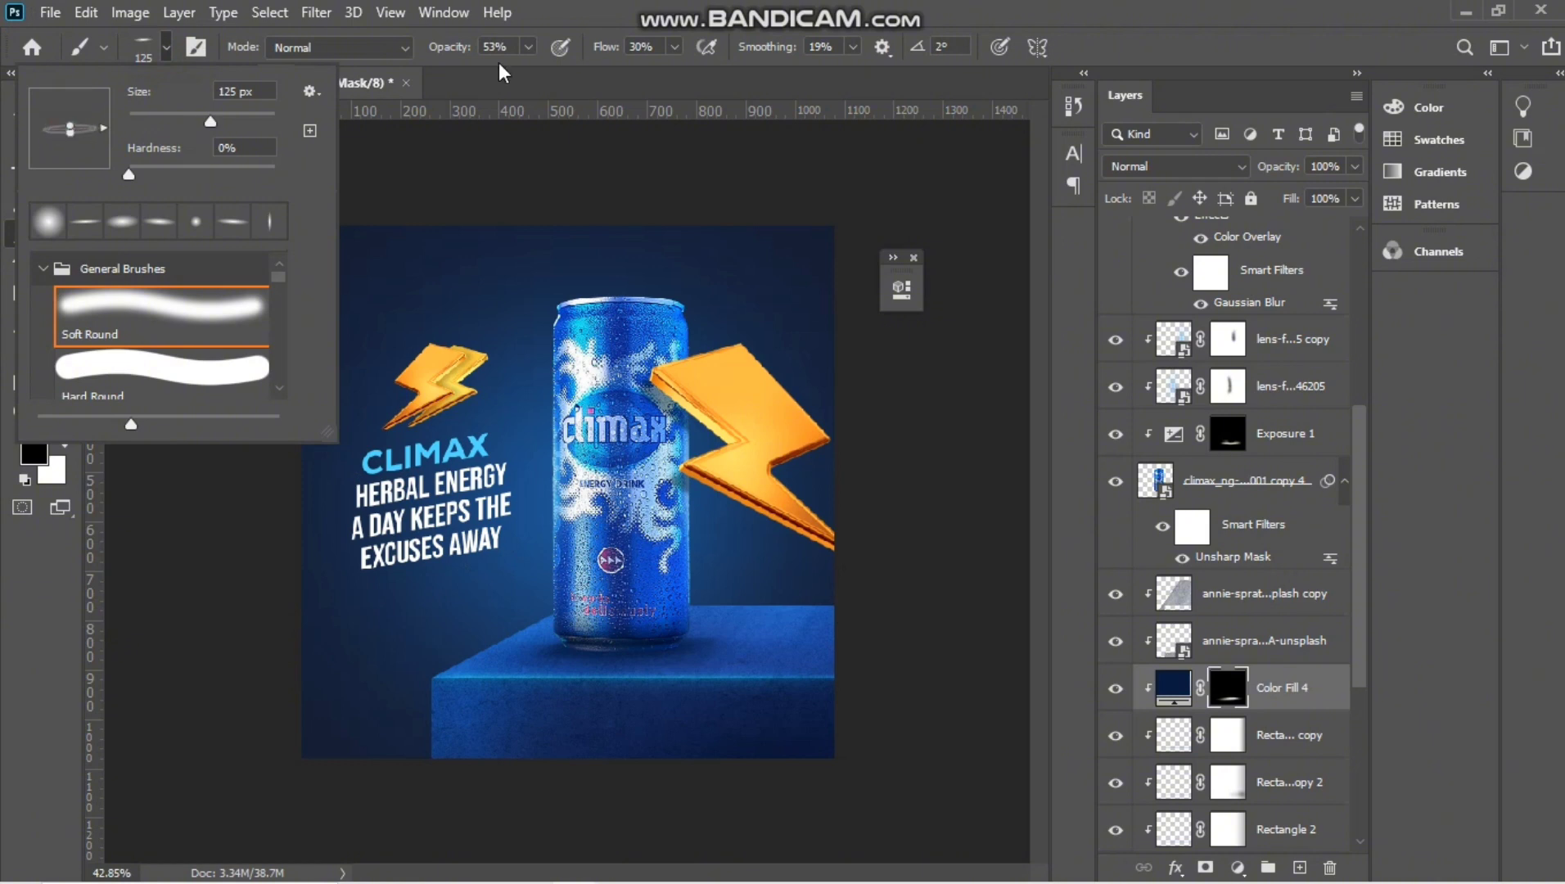
click(638, 7)
scroll(579, 554, up, 3)
scroll(639, 704, up, 1)
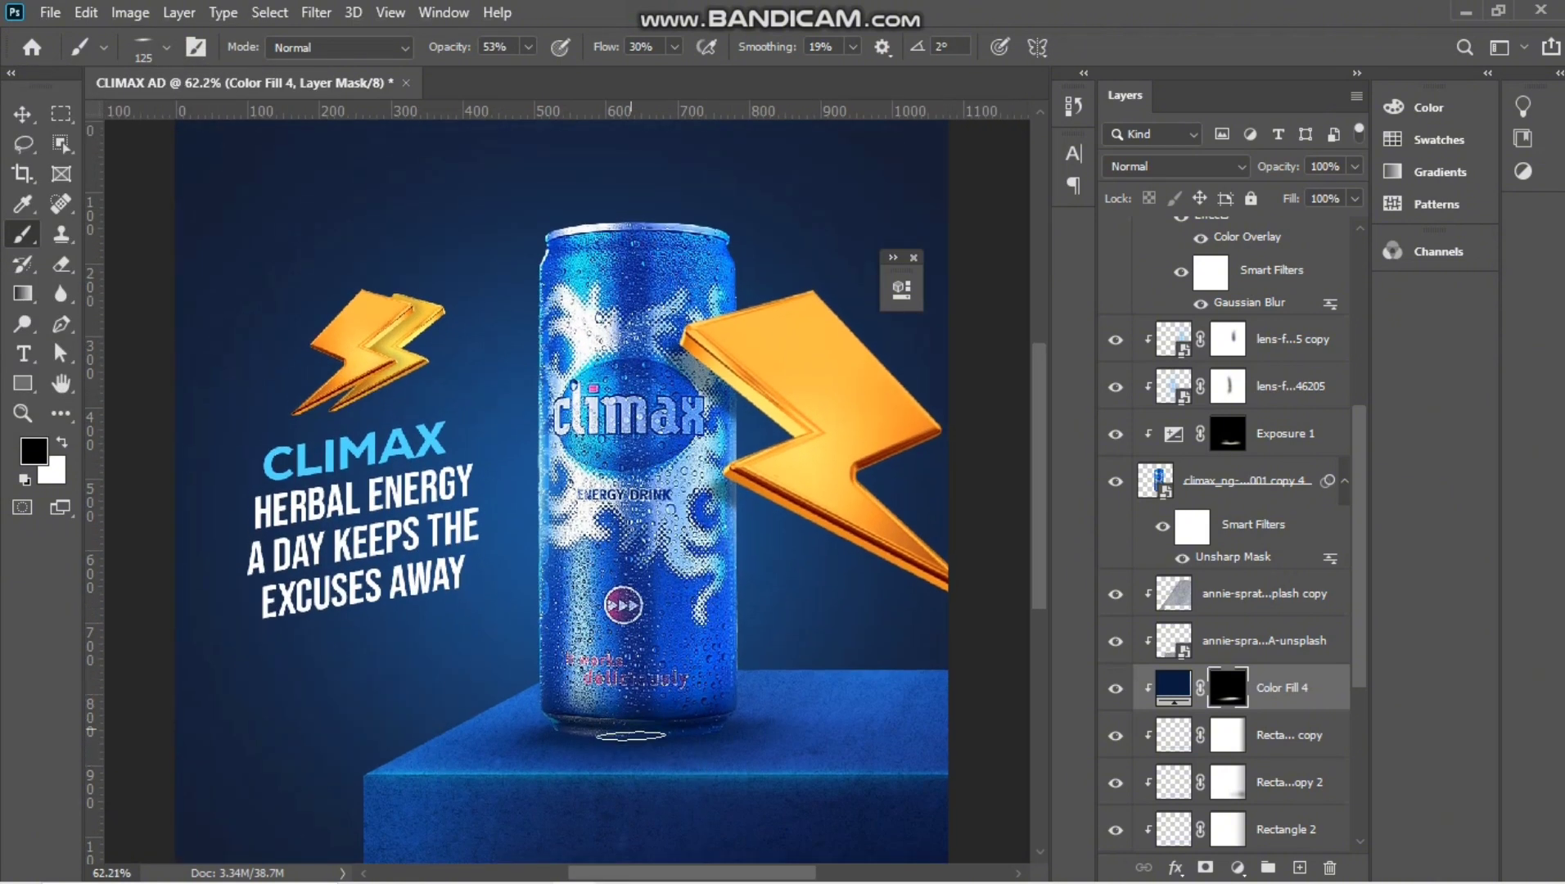
Paint white on the Color Fill 4 mask with a 250 px brush to strengthen the shadow beneath the can.
key(bracketright)
key(bracketright)
key(bracketright)
key(bracketright)
key(x)
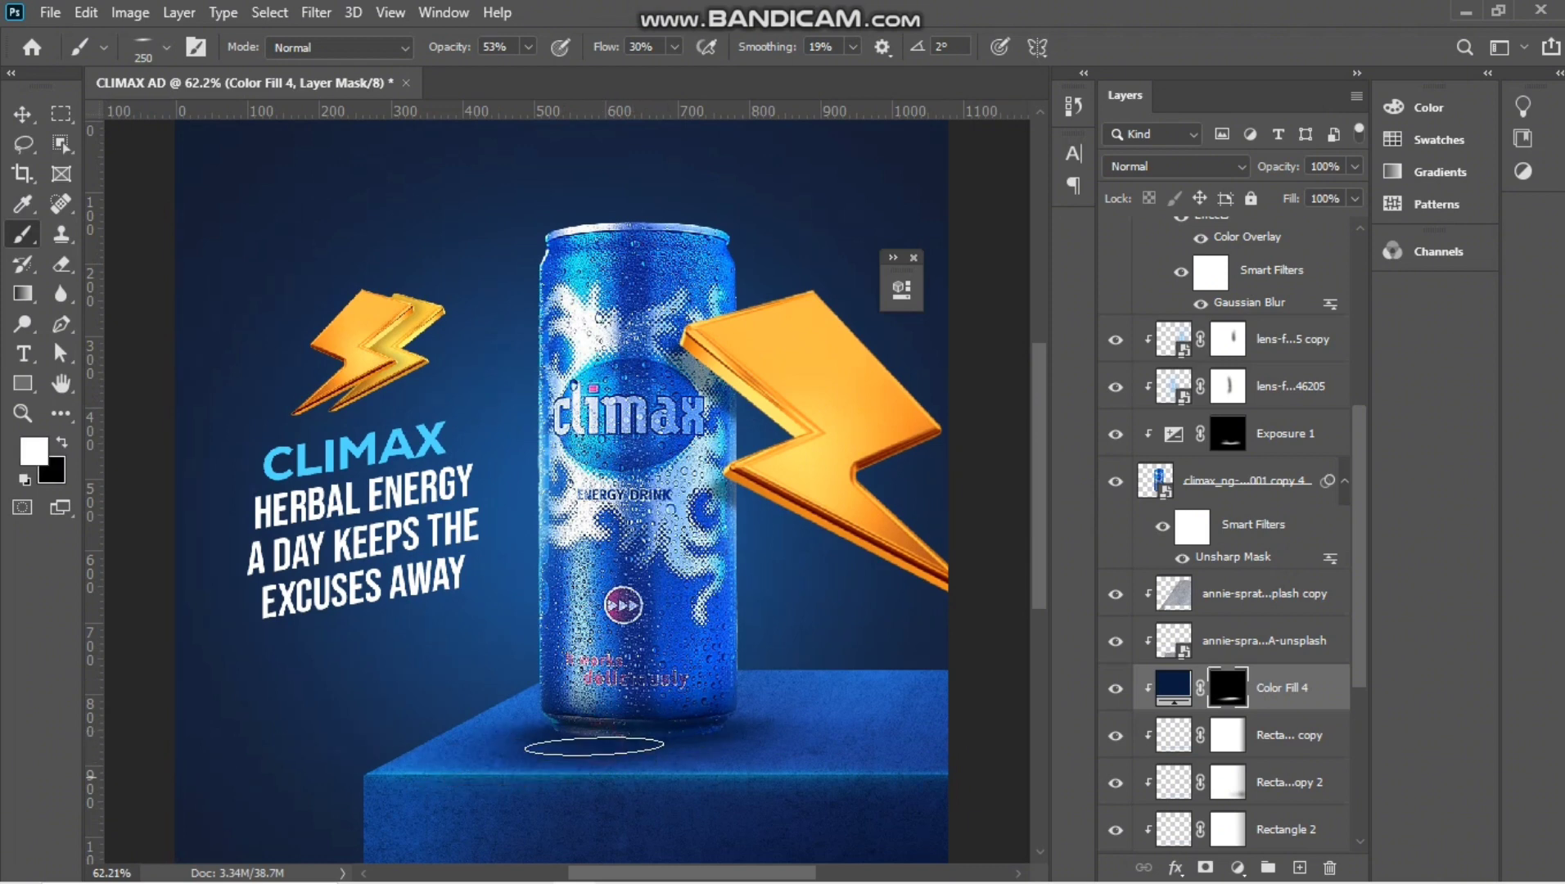
click(674, 758)
mouse_move(668, 741)
mouse_down()
mouse_move(527, 741)
mouse_move(514, 758)
mouse_up()
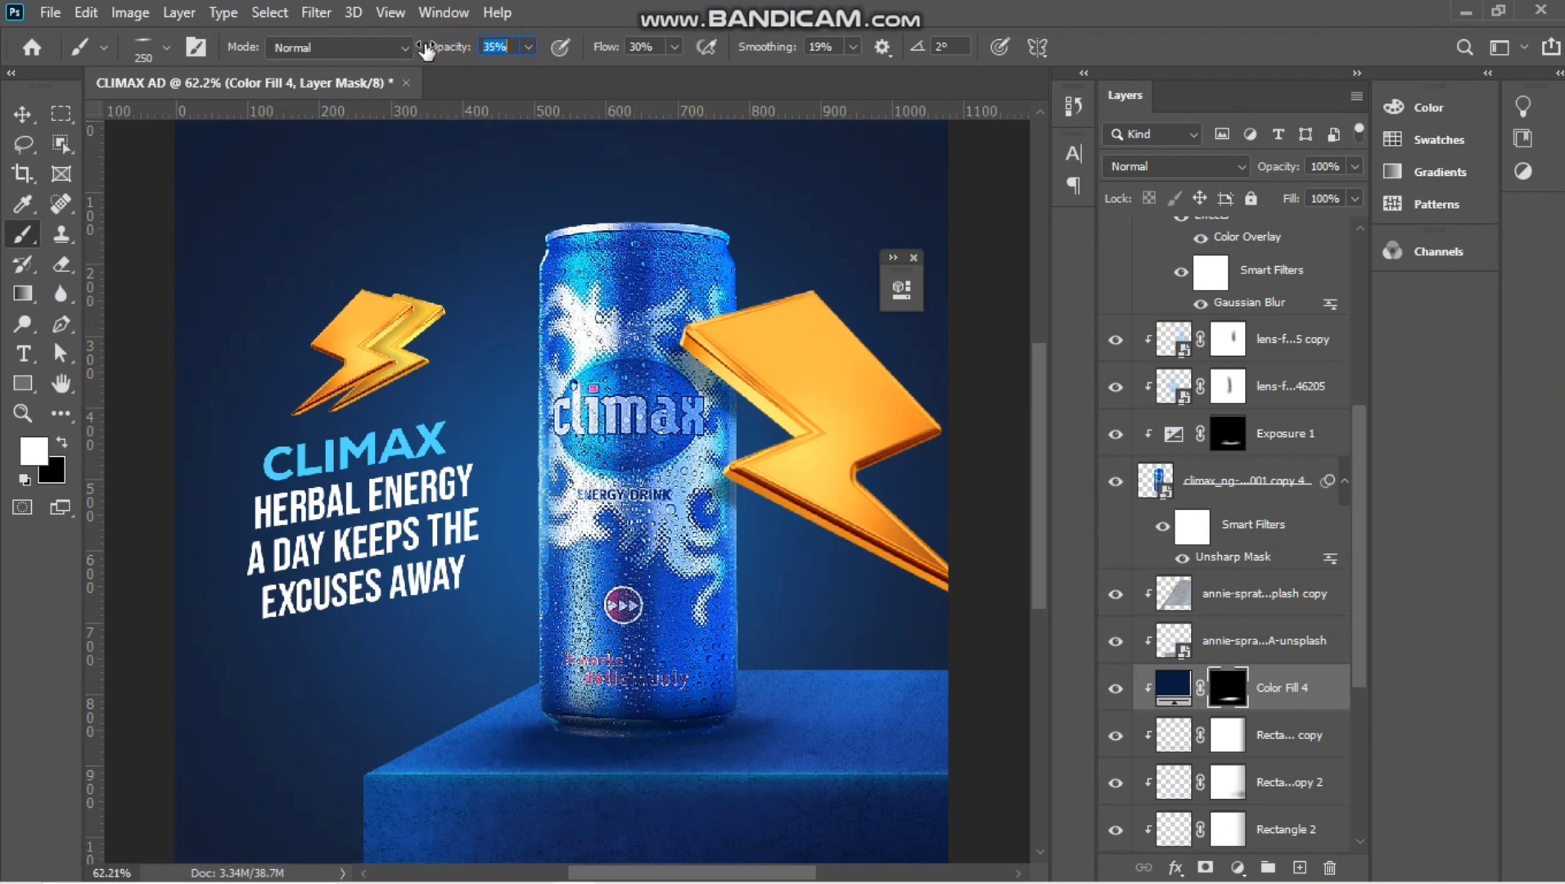
Set the brush opacity to 23% and extend the soft shadow on the platform to both sides of the can's base.
drag(415, 69, 419, 70)
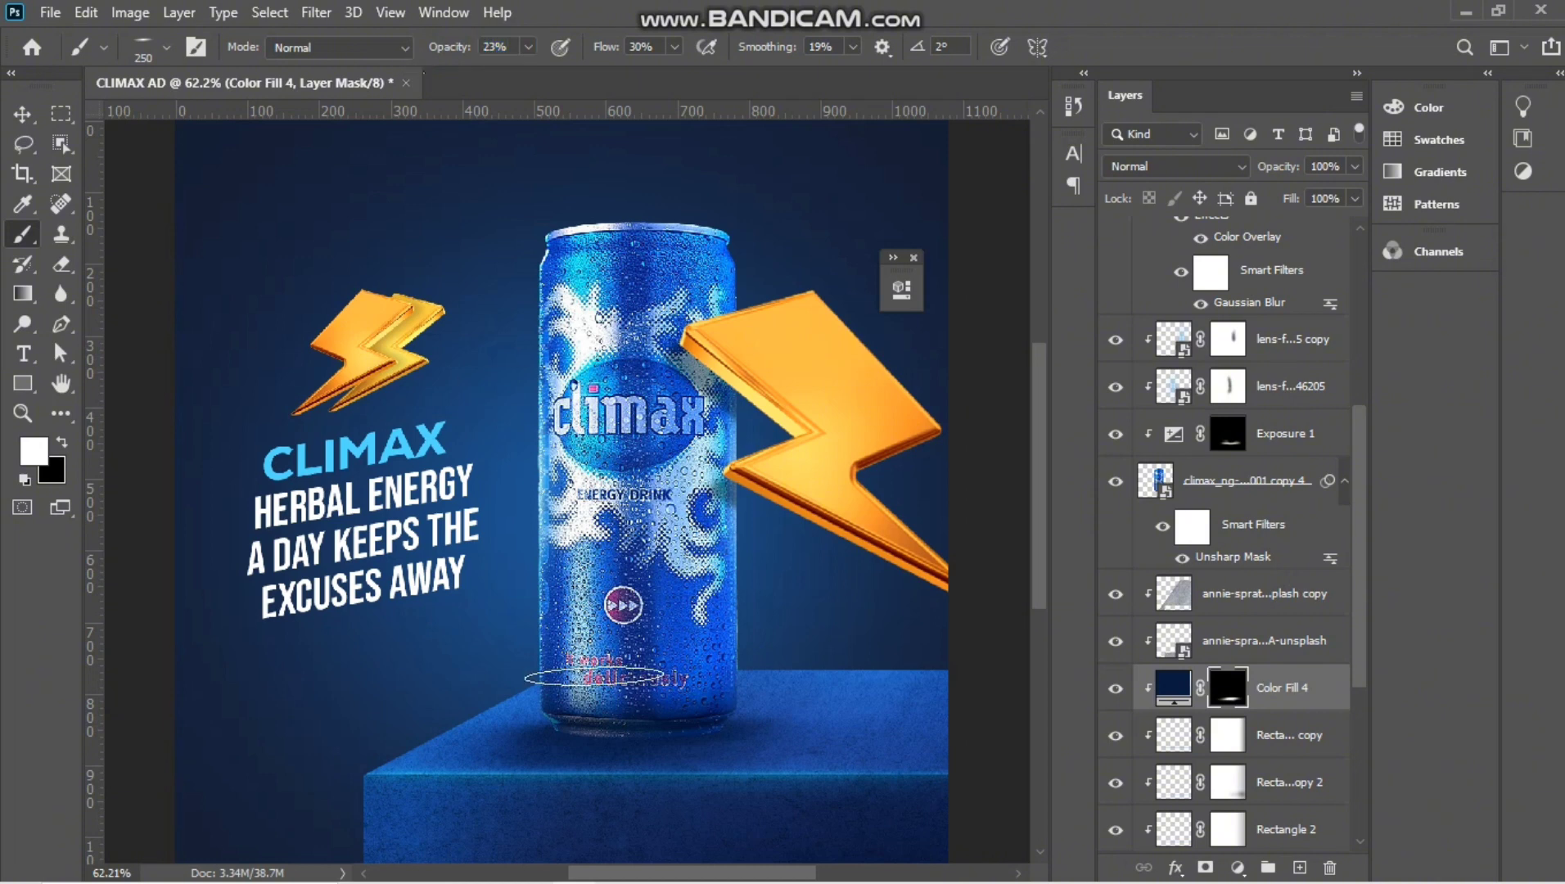
click(487, 739)
click(737, 745)
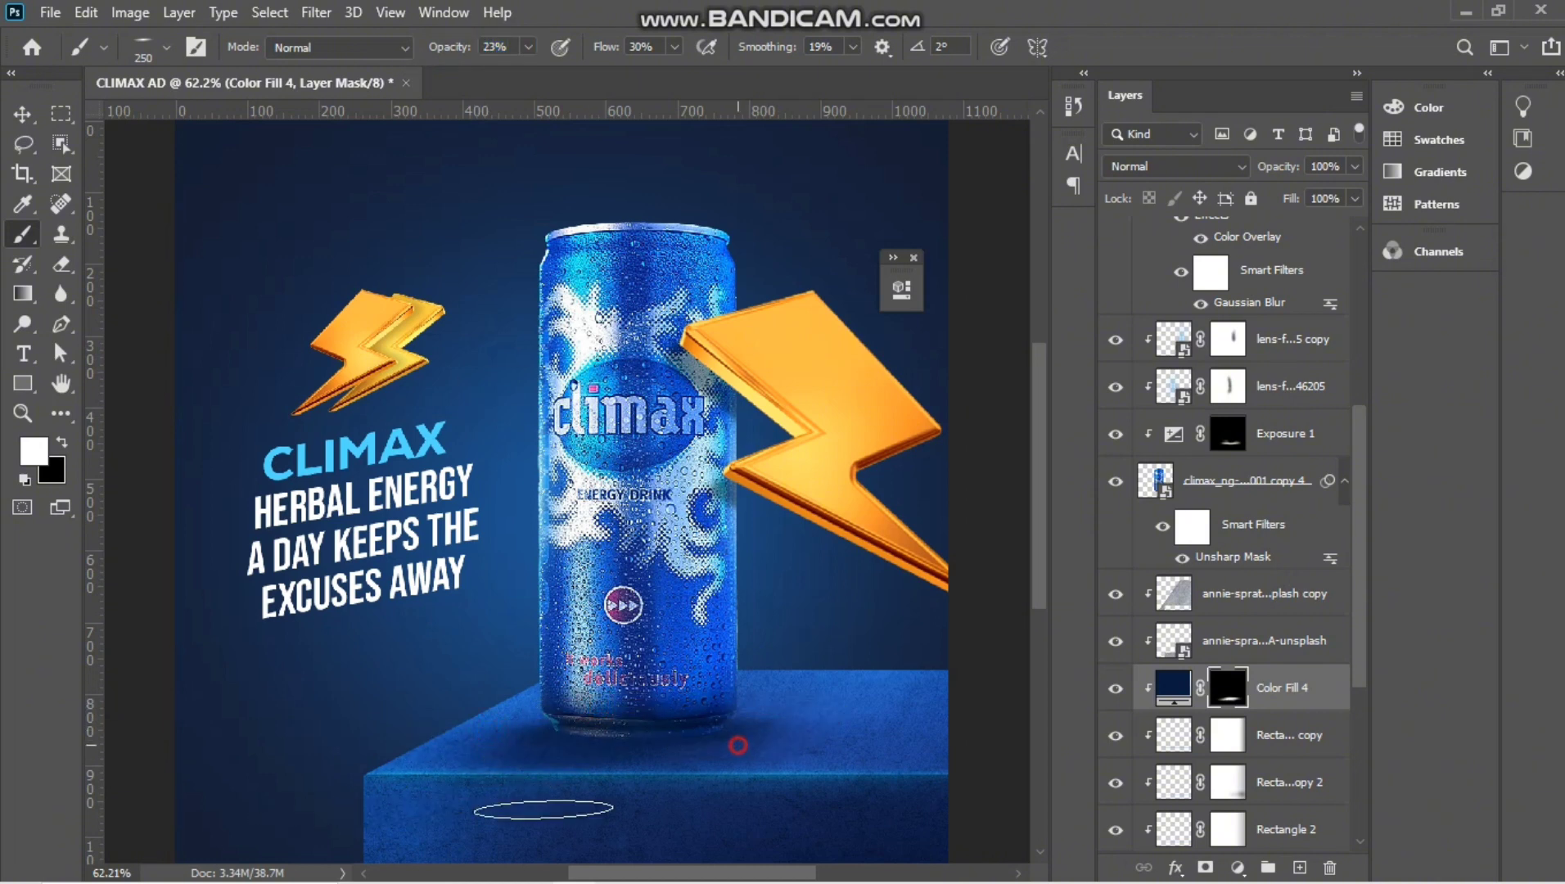
click(856, 728)
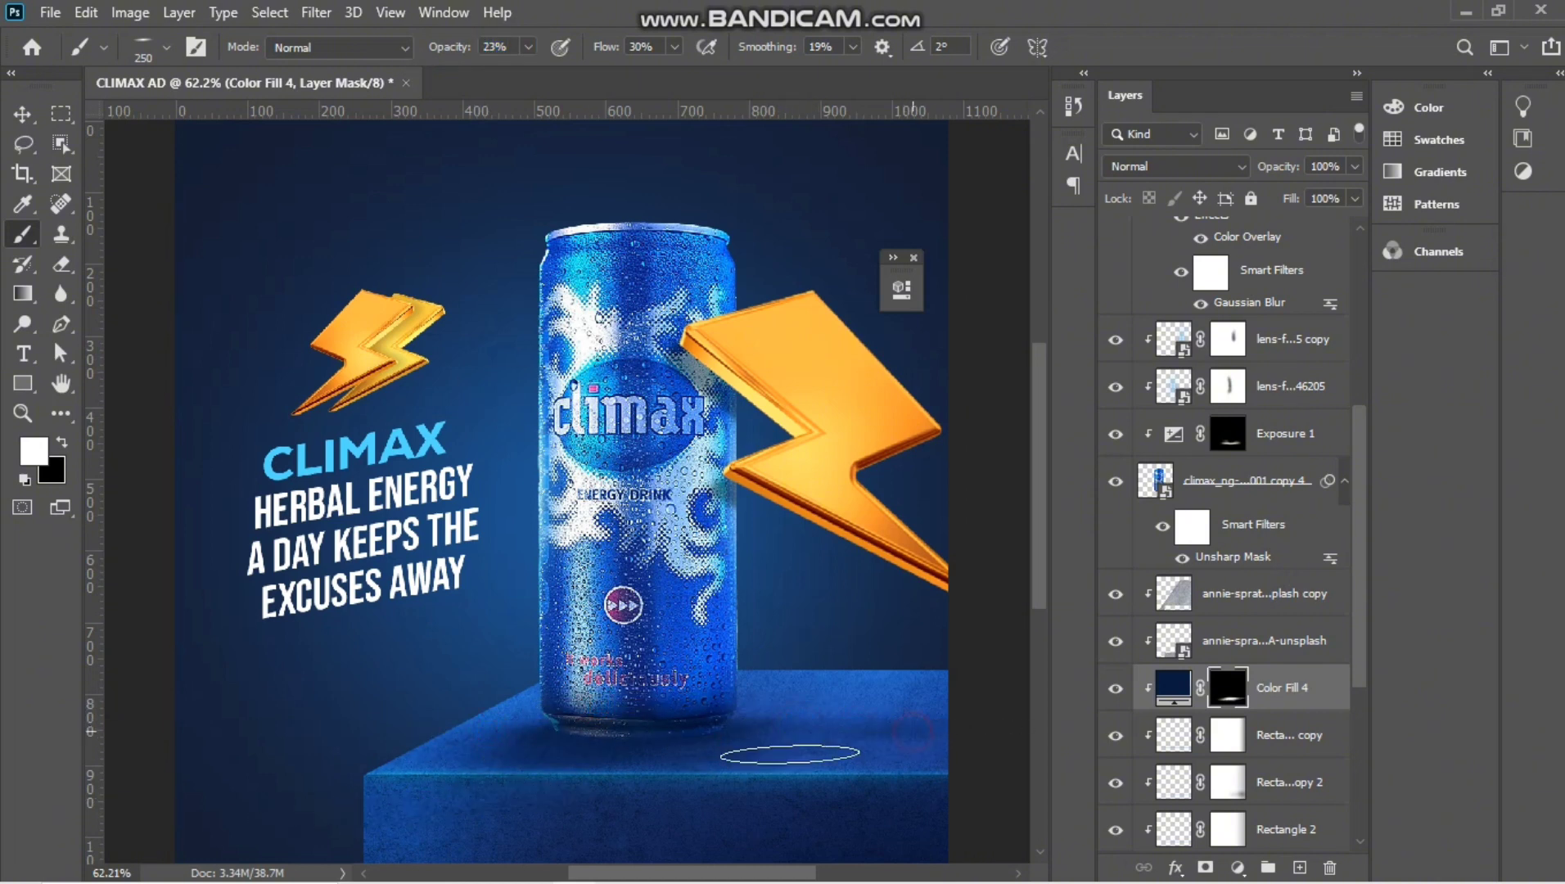
click(875, 726)
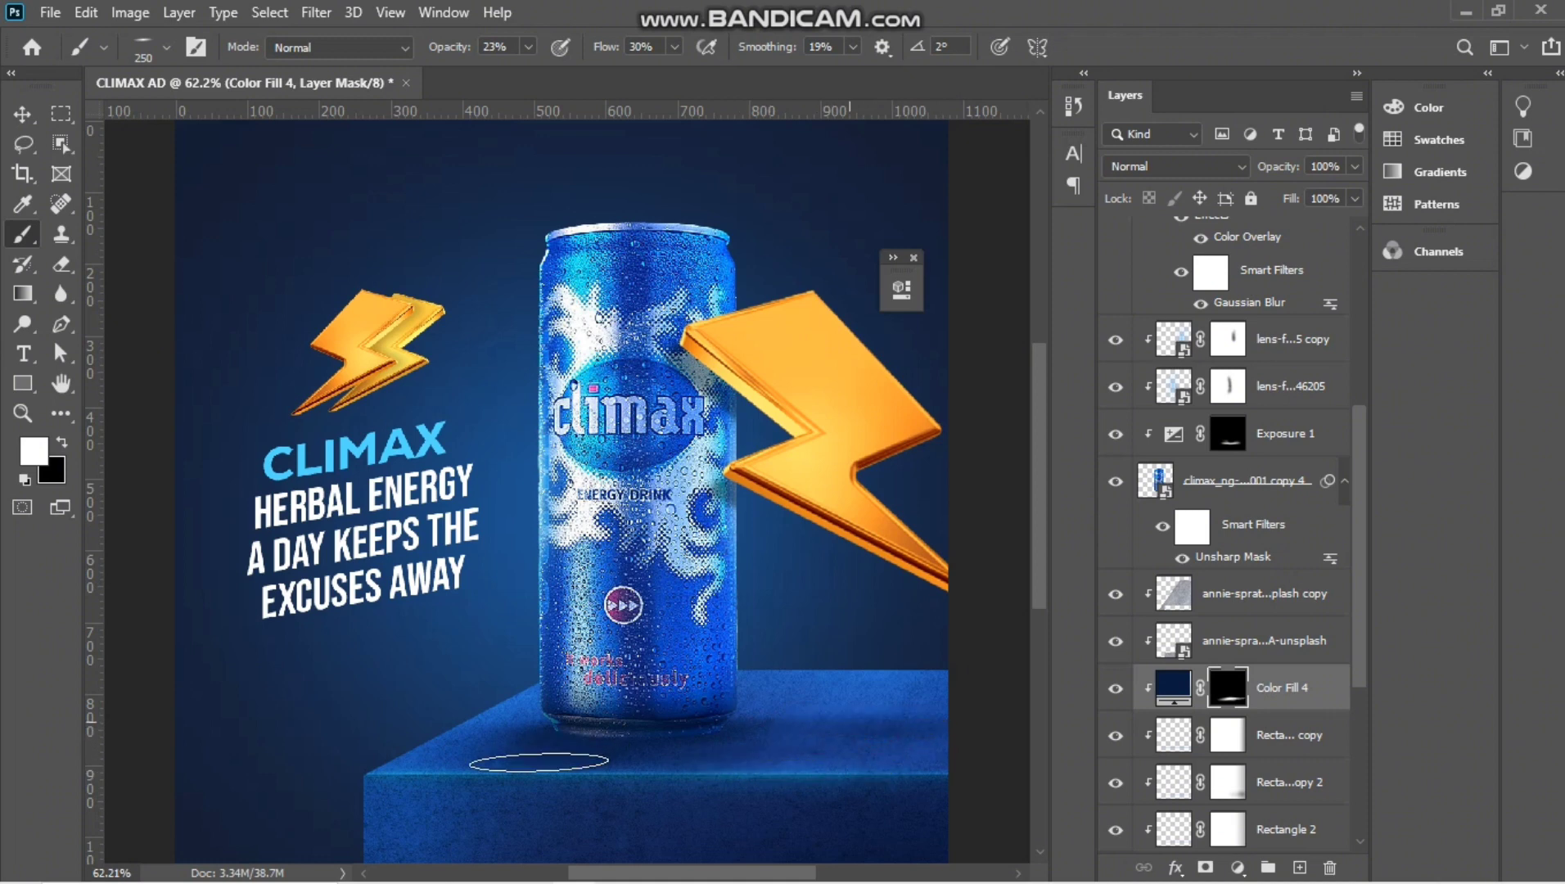
Examine the can's shadow on the platform, the overall composition and the layer stack.
click(22, 113)
scroll(941, 713, down, 4)
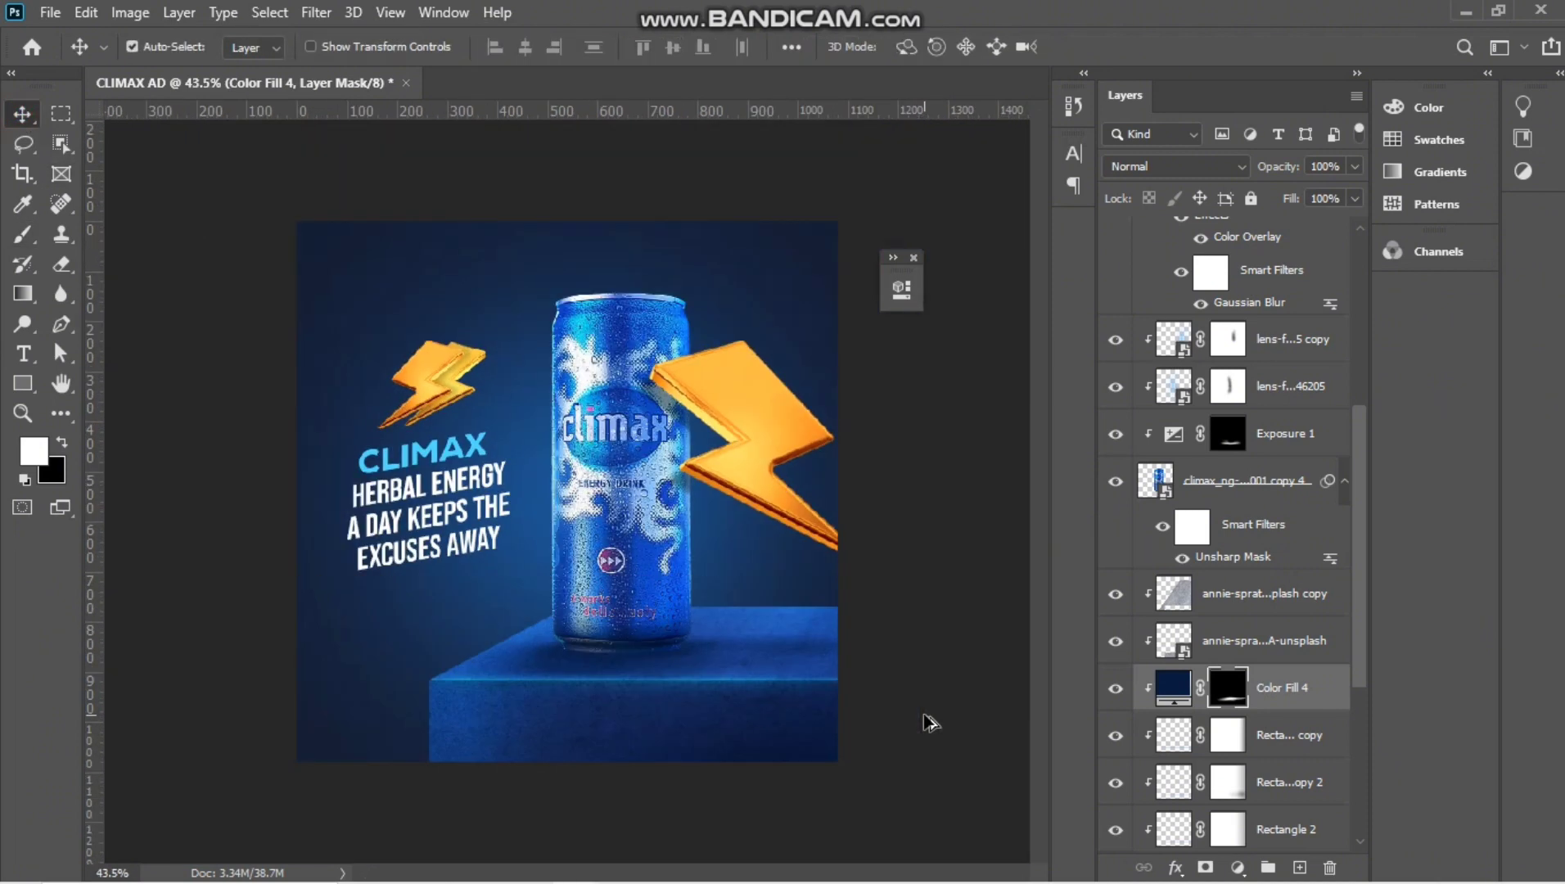
scroll(667, 730, up, 3)
scroll(667, 729, up, 1)
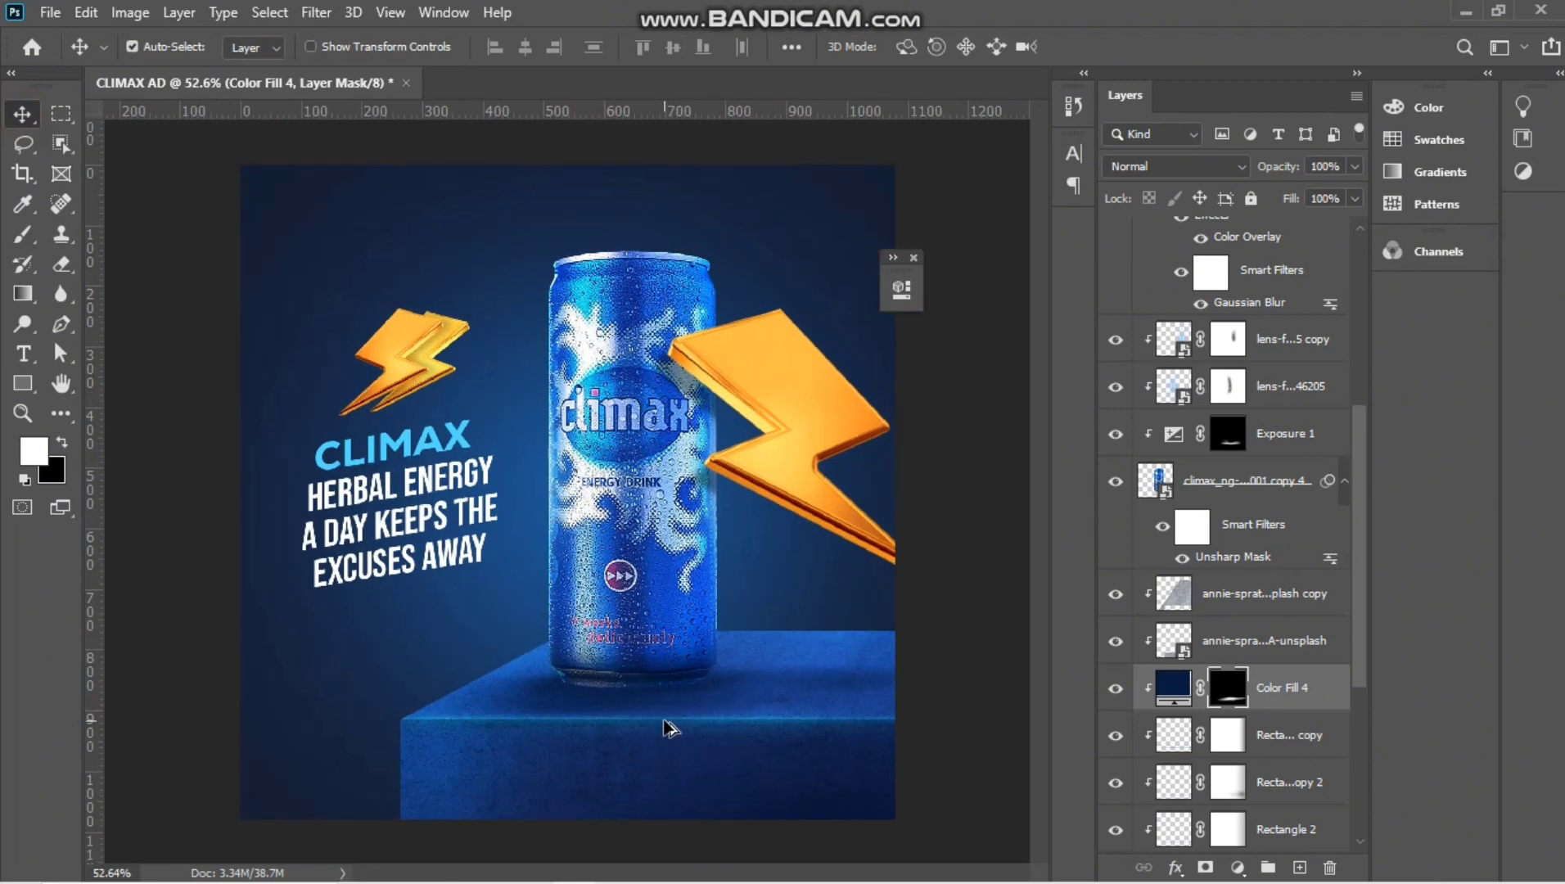
scroll(667, 729, down, 2)
scroll(1310, 726, down, 2)
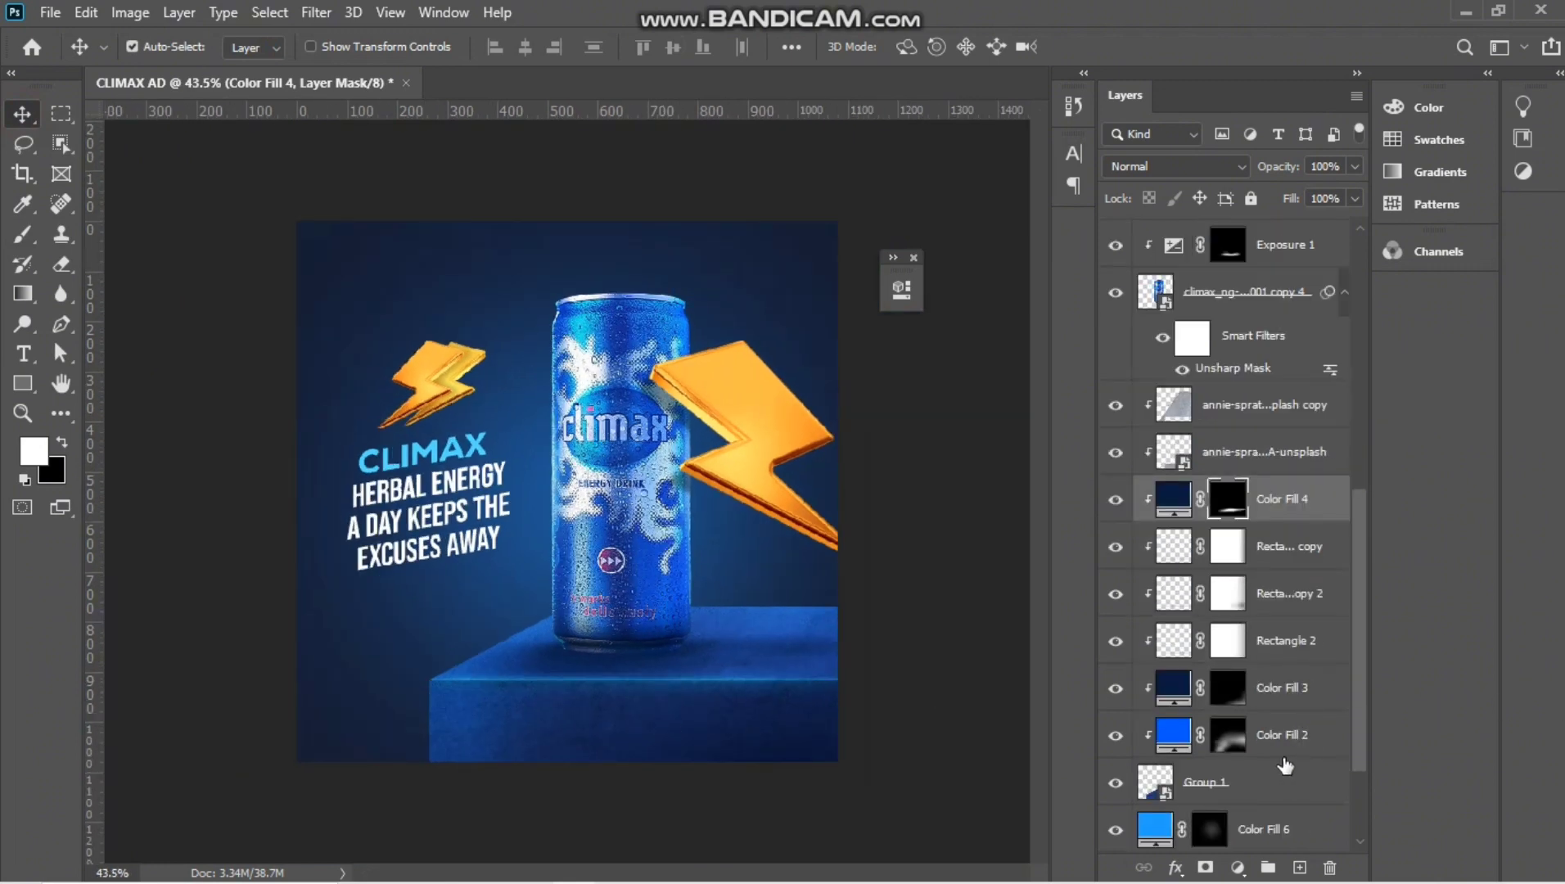
scroll(1283, 753, down, 1)
scroll(1277, 680, up, 6)
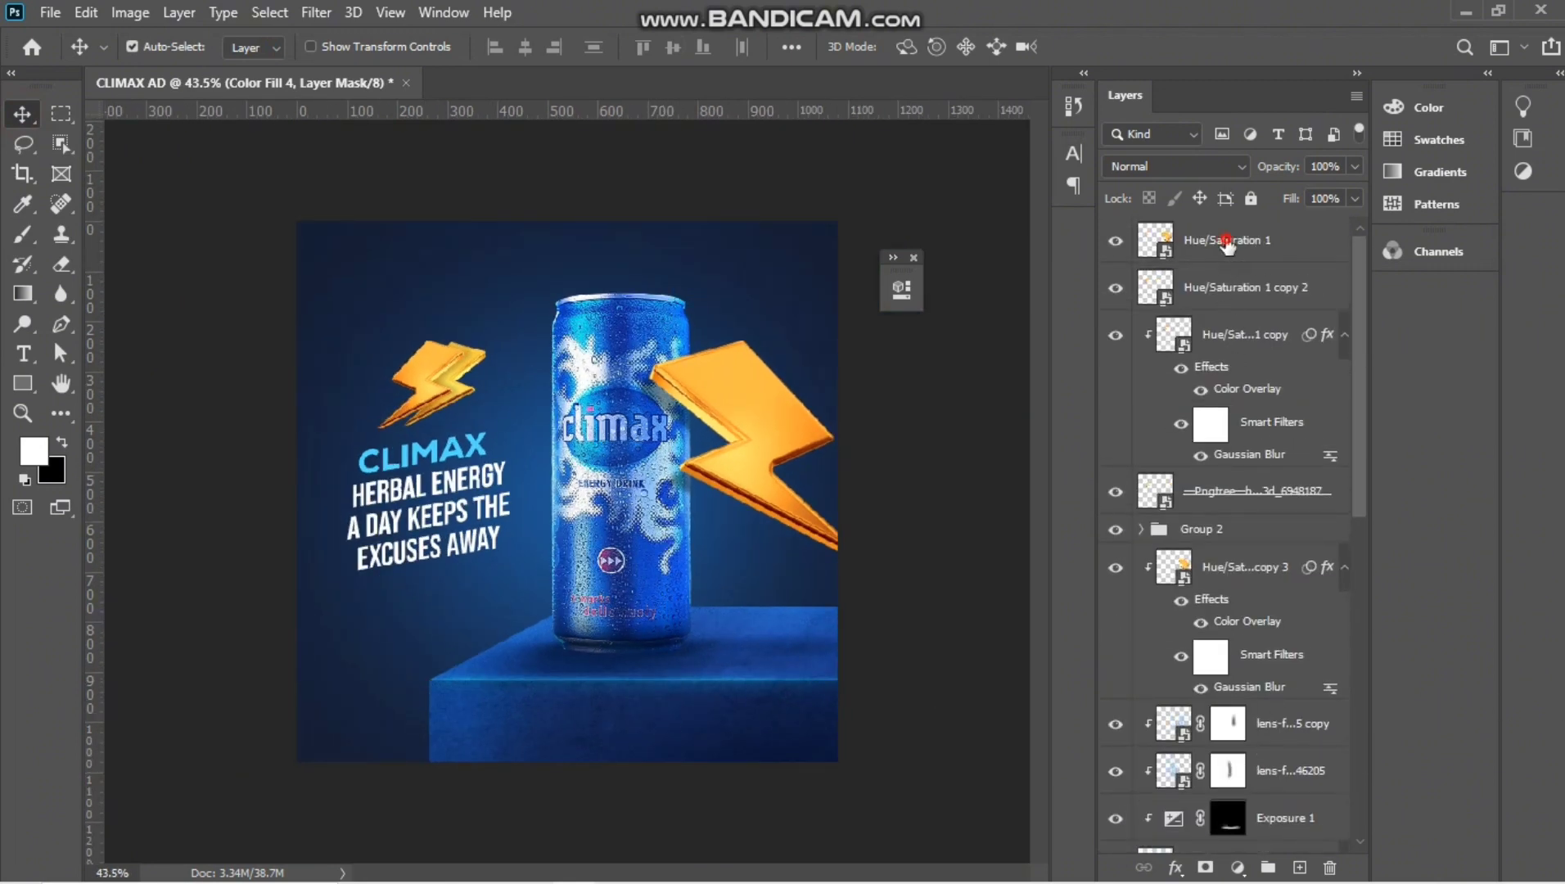
Add a new layer above the Hue/Saturation 1 layer and fill it with 50% Gray.
click(1226, 240)
click(129, 12)
click(1300, 867)
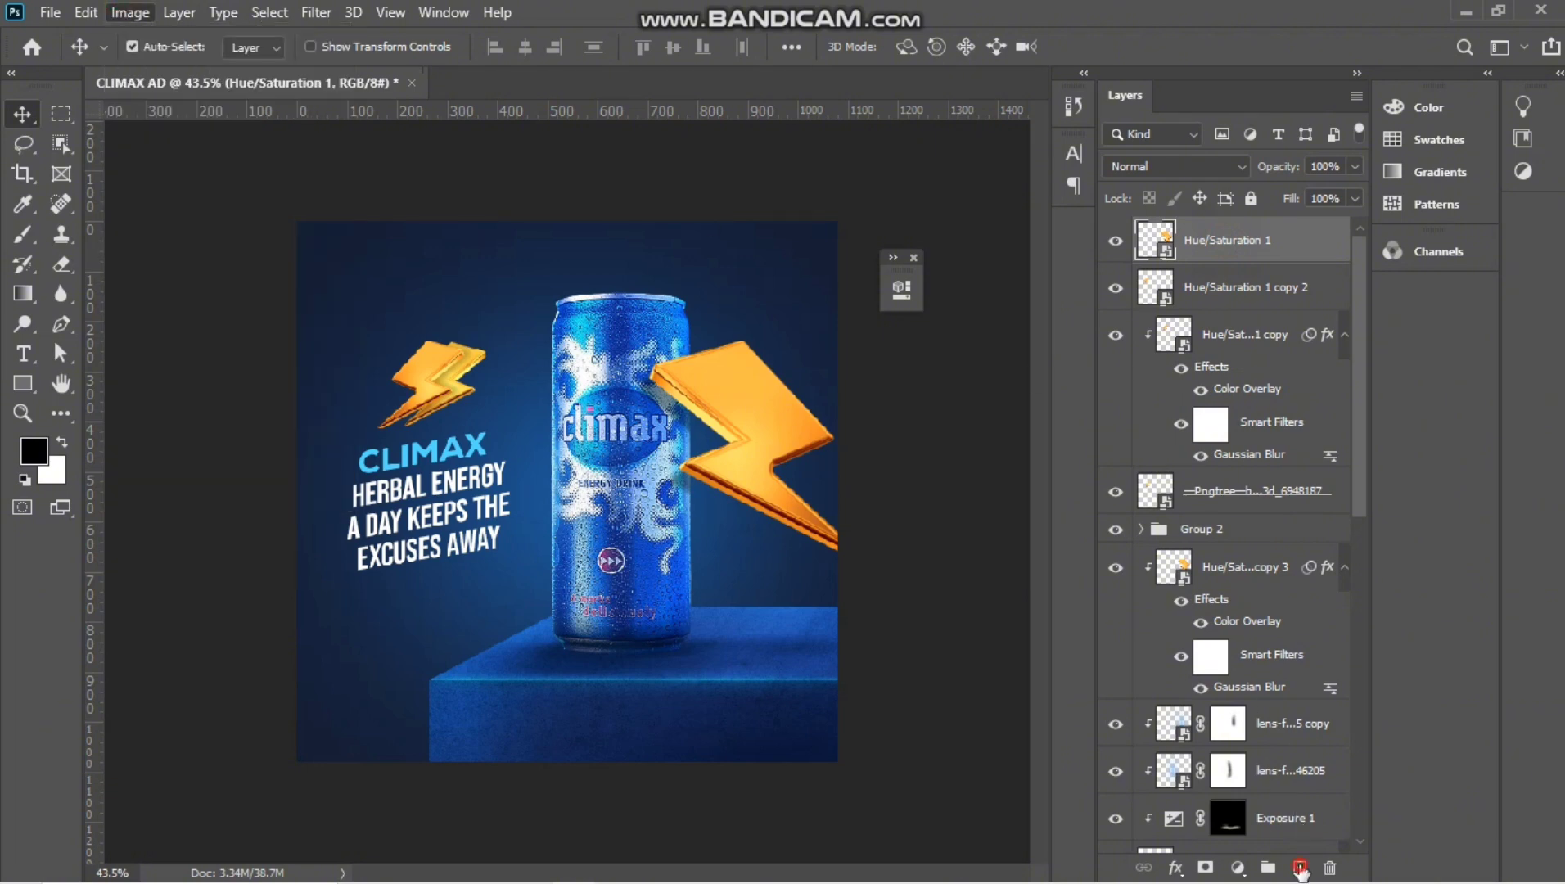
click(129, 12)
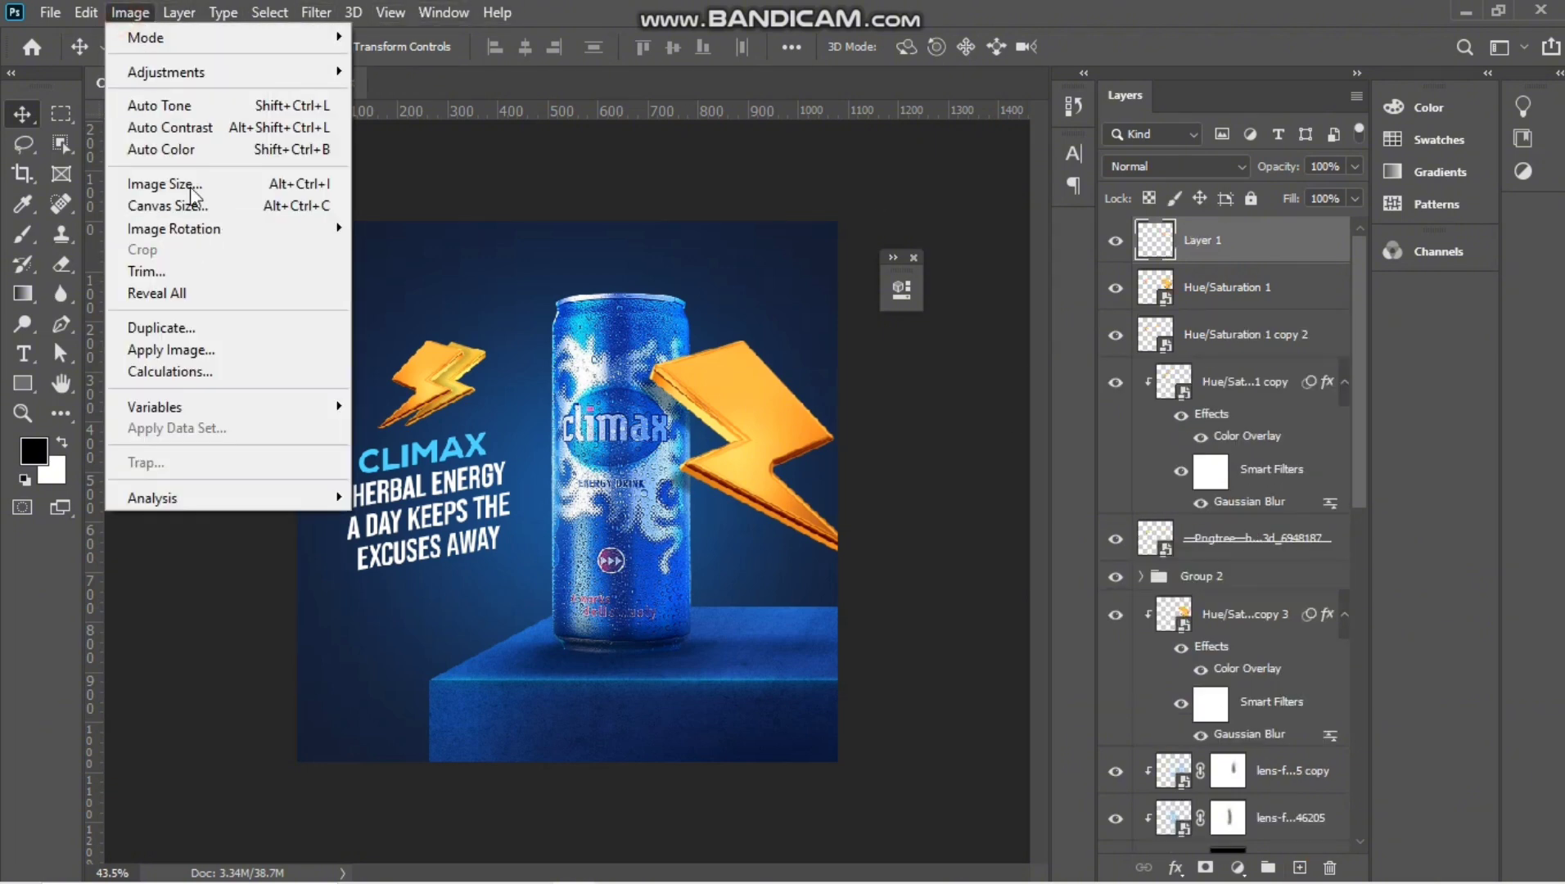
mouse_move(86, 13)
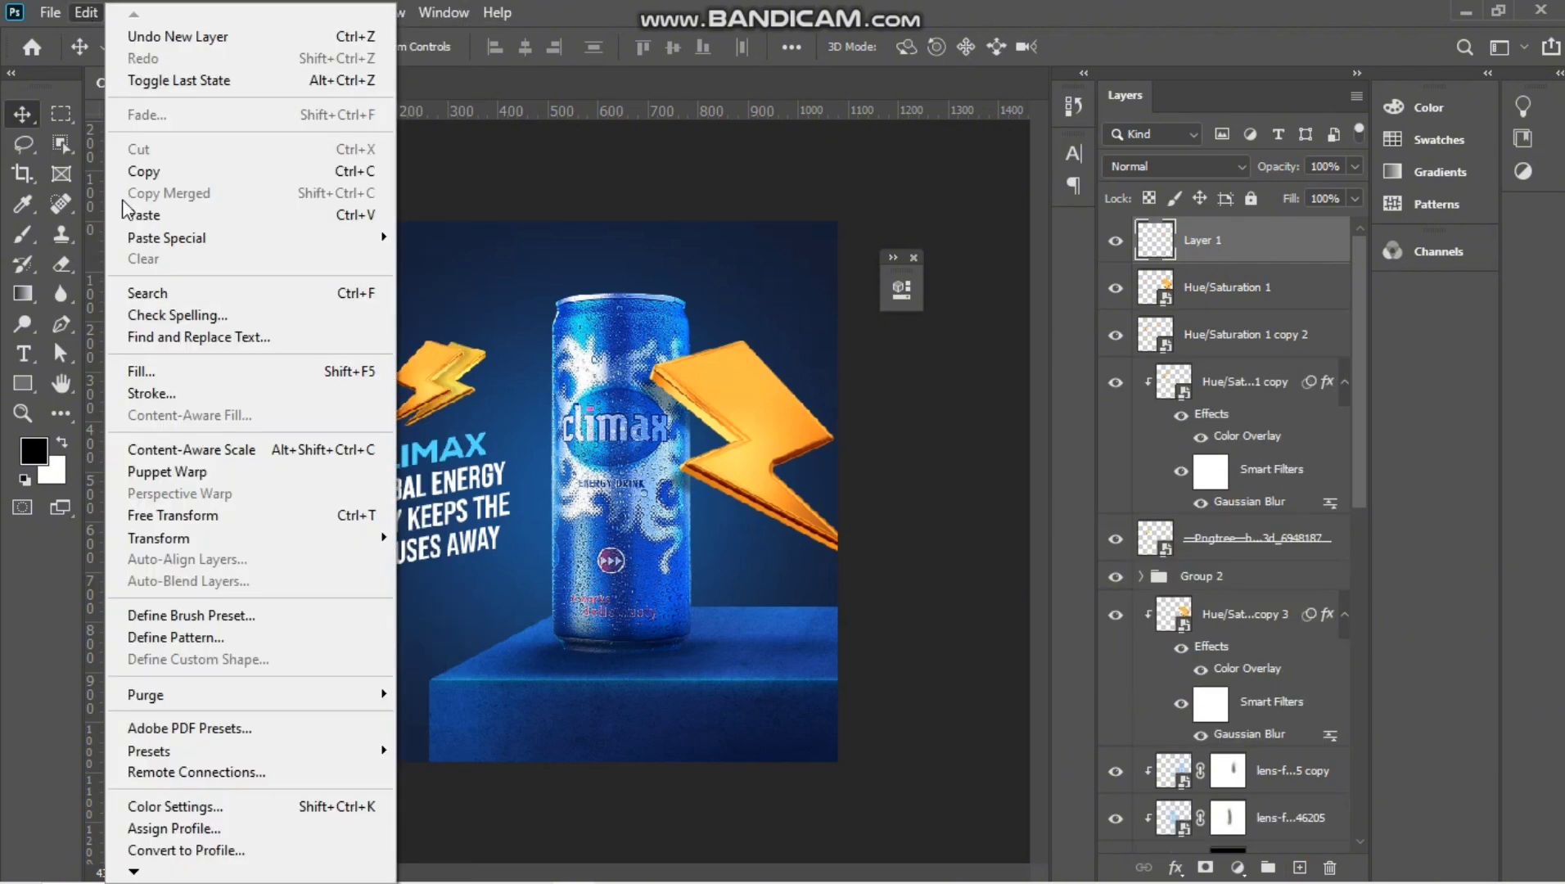
click(138, 371)
click(792, 217)
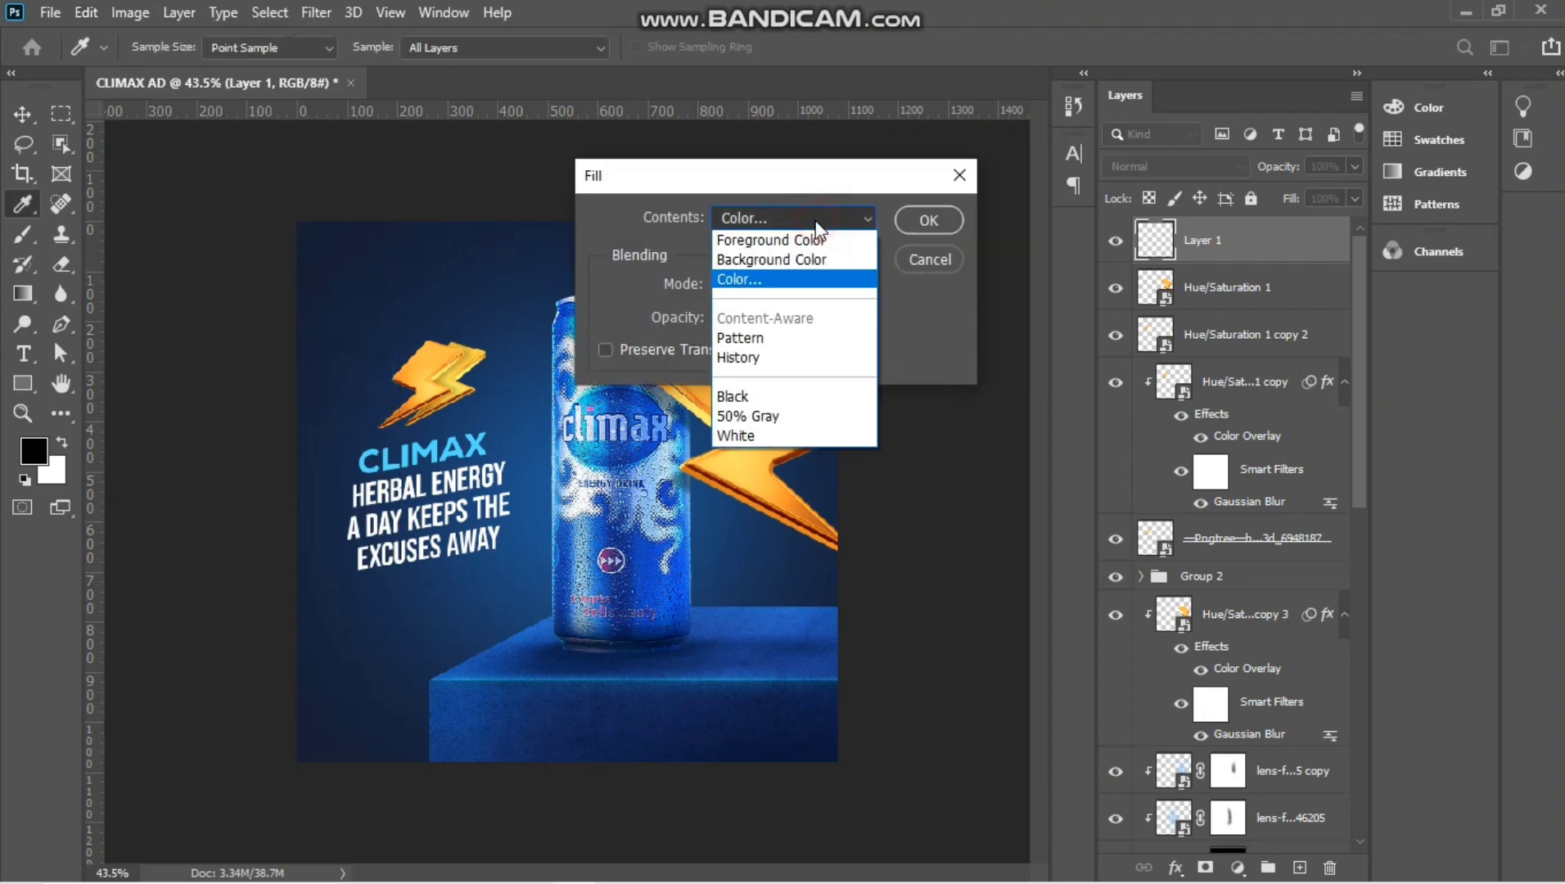
click(745, 409)
click(927, 219)
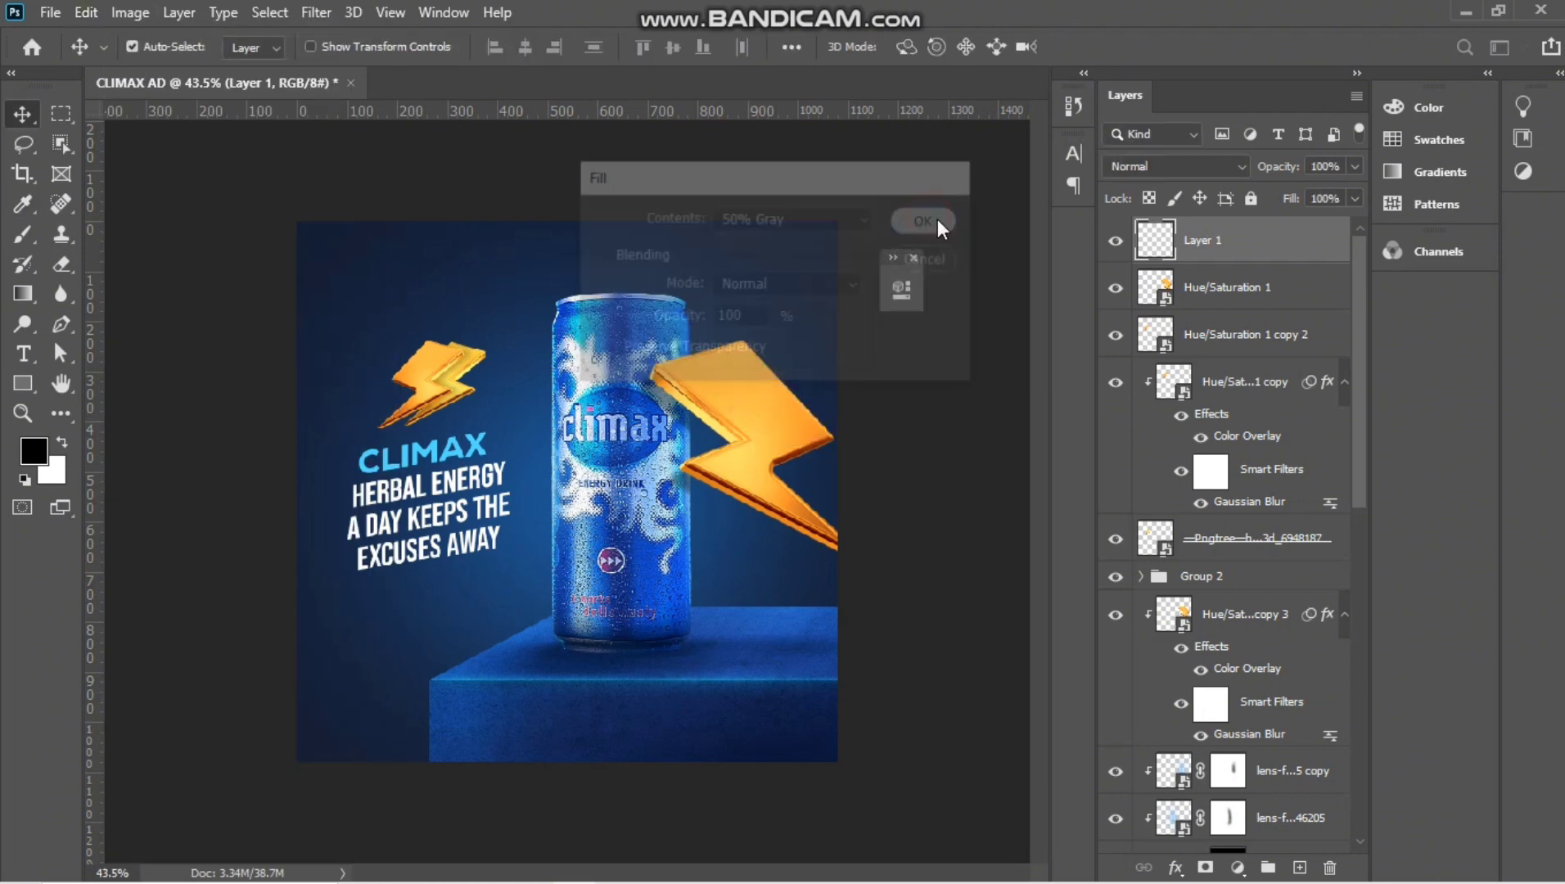
Set the gray layer's blending mode to Overlay and add 5.82% monochromatic Gaussian noise to it.
click(1171, 164)
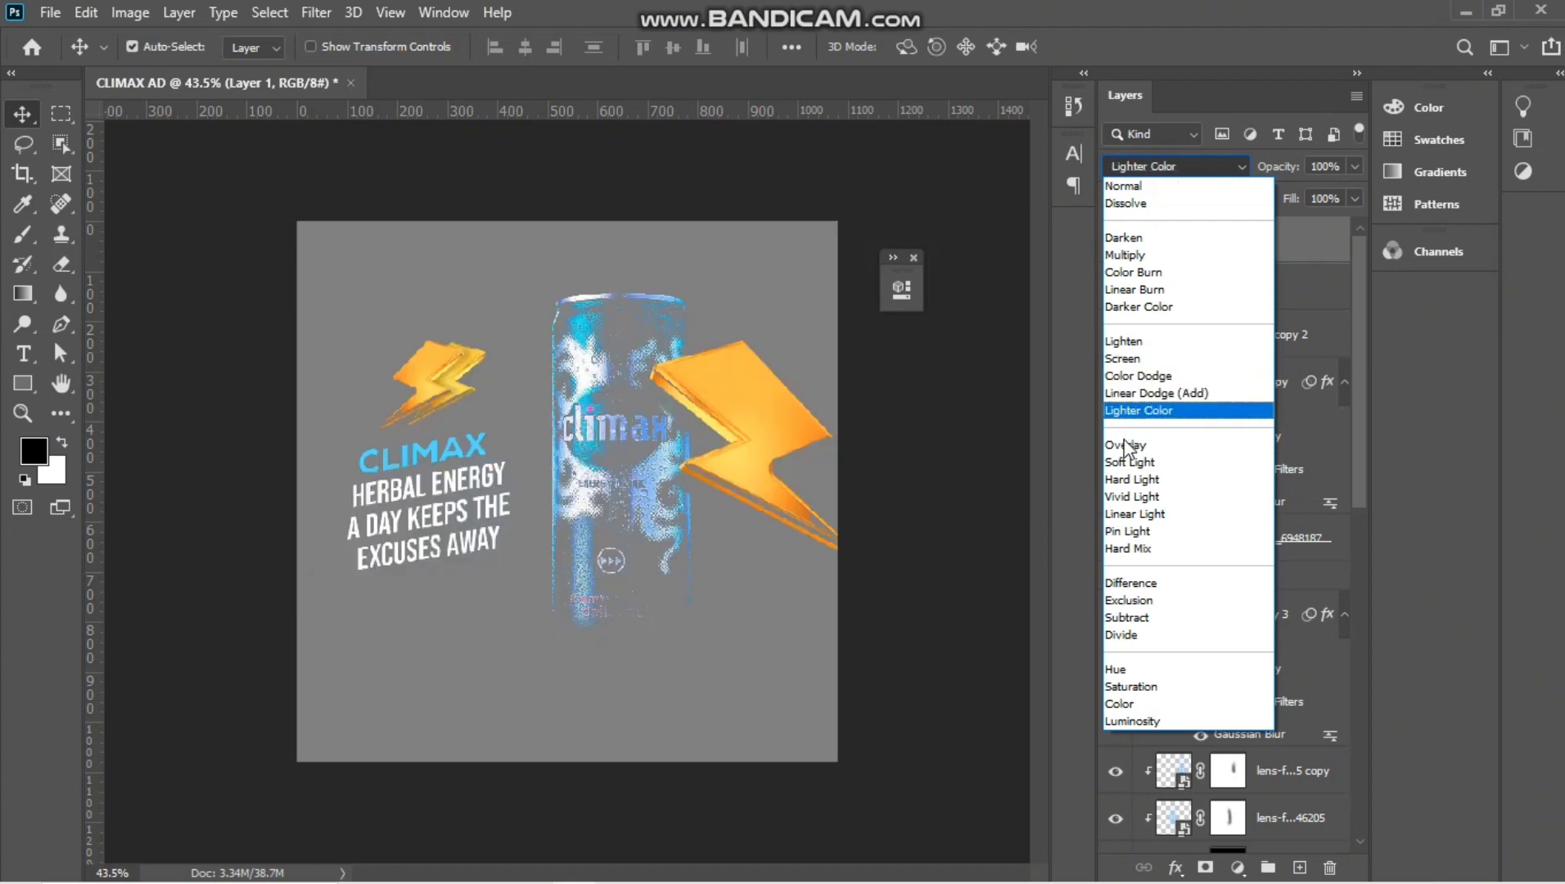
click(1126, 446)
click(327, 8)
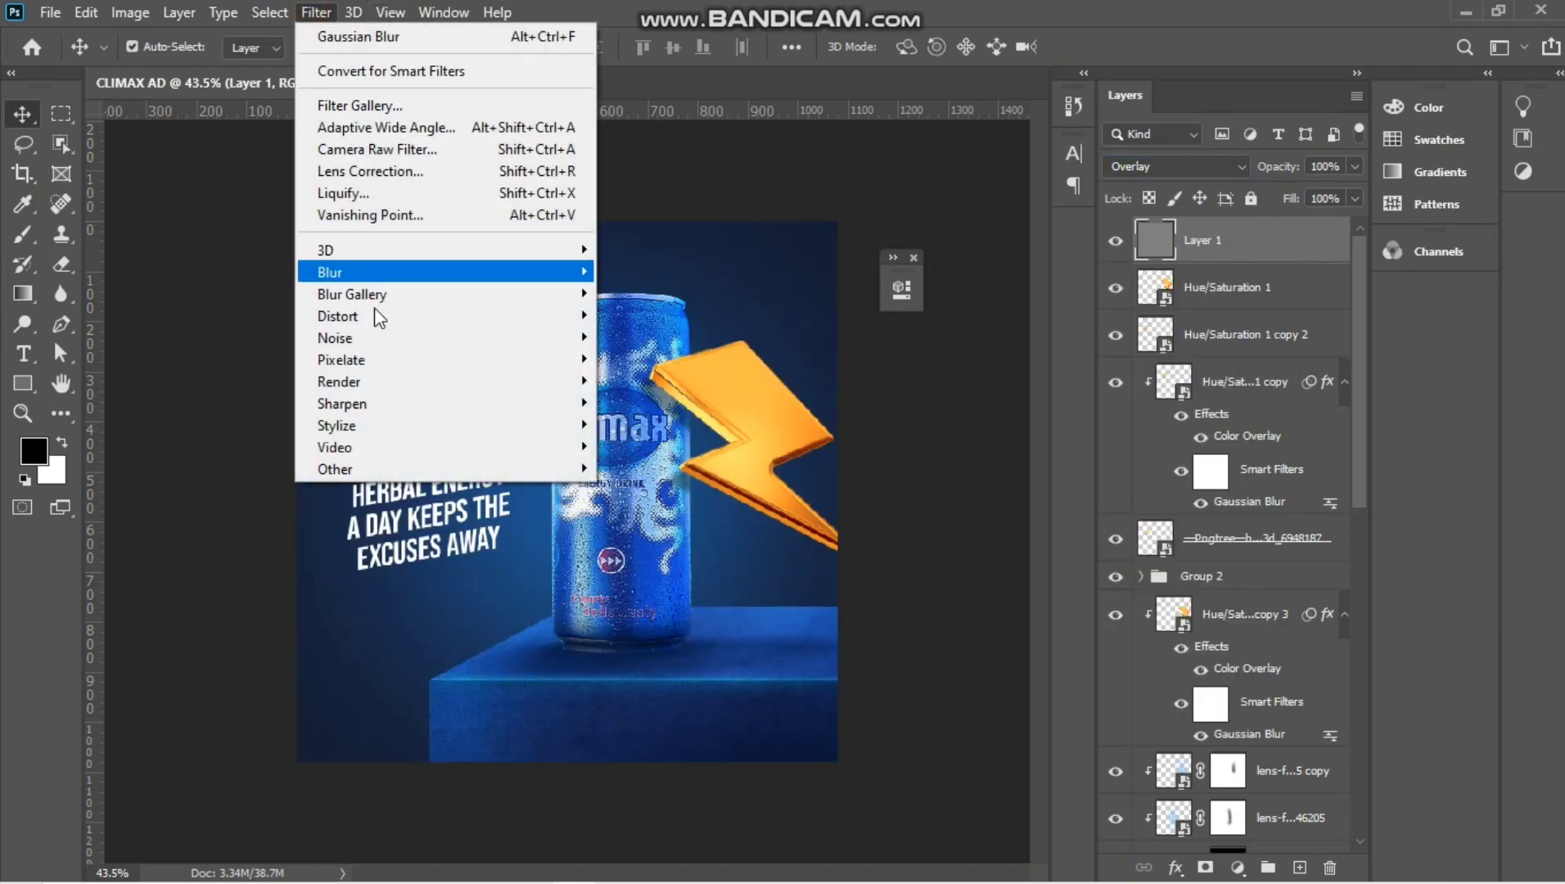
click(614, 344)
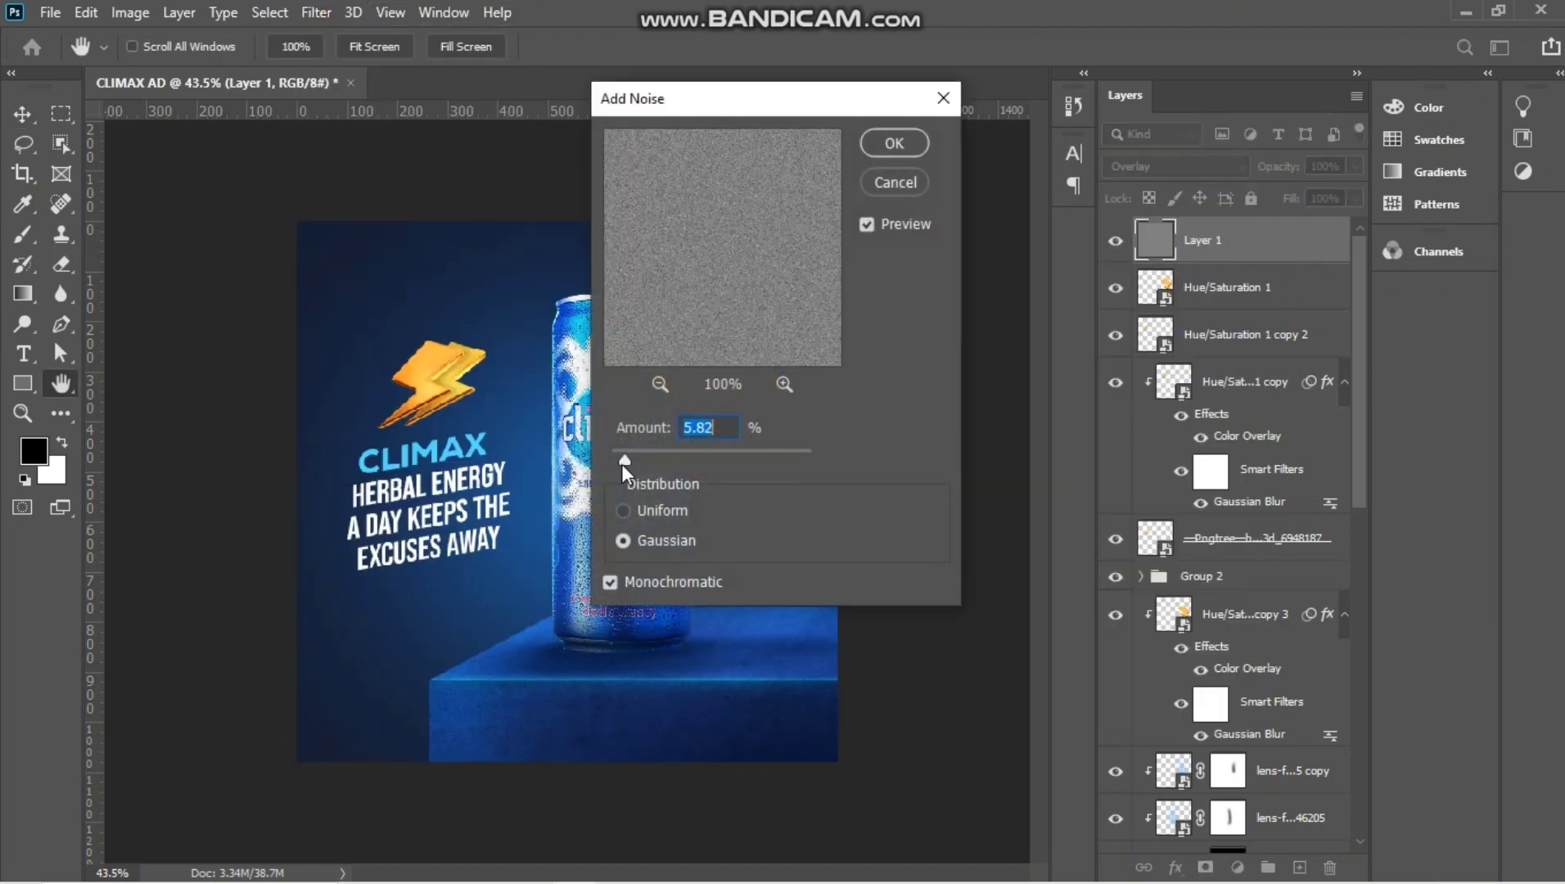
click(894, 143)
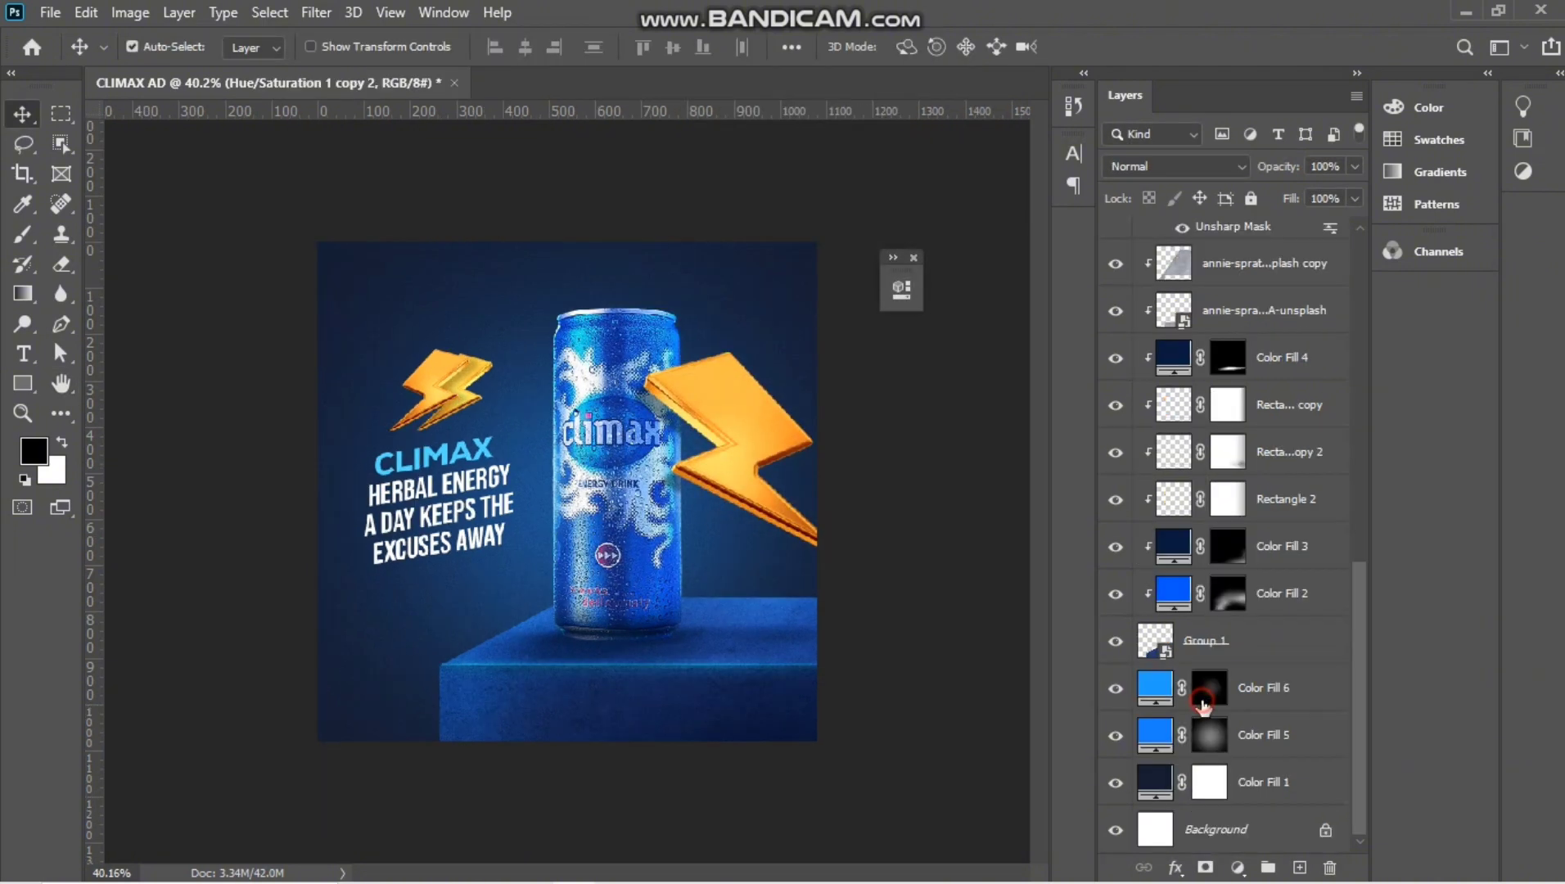
Duplicate the Color Fill 6 layer twice to intensify the blue glow behind the can.
click(1203, 702)
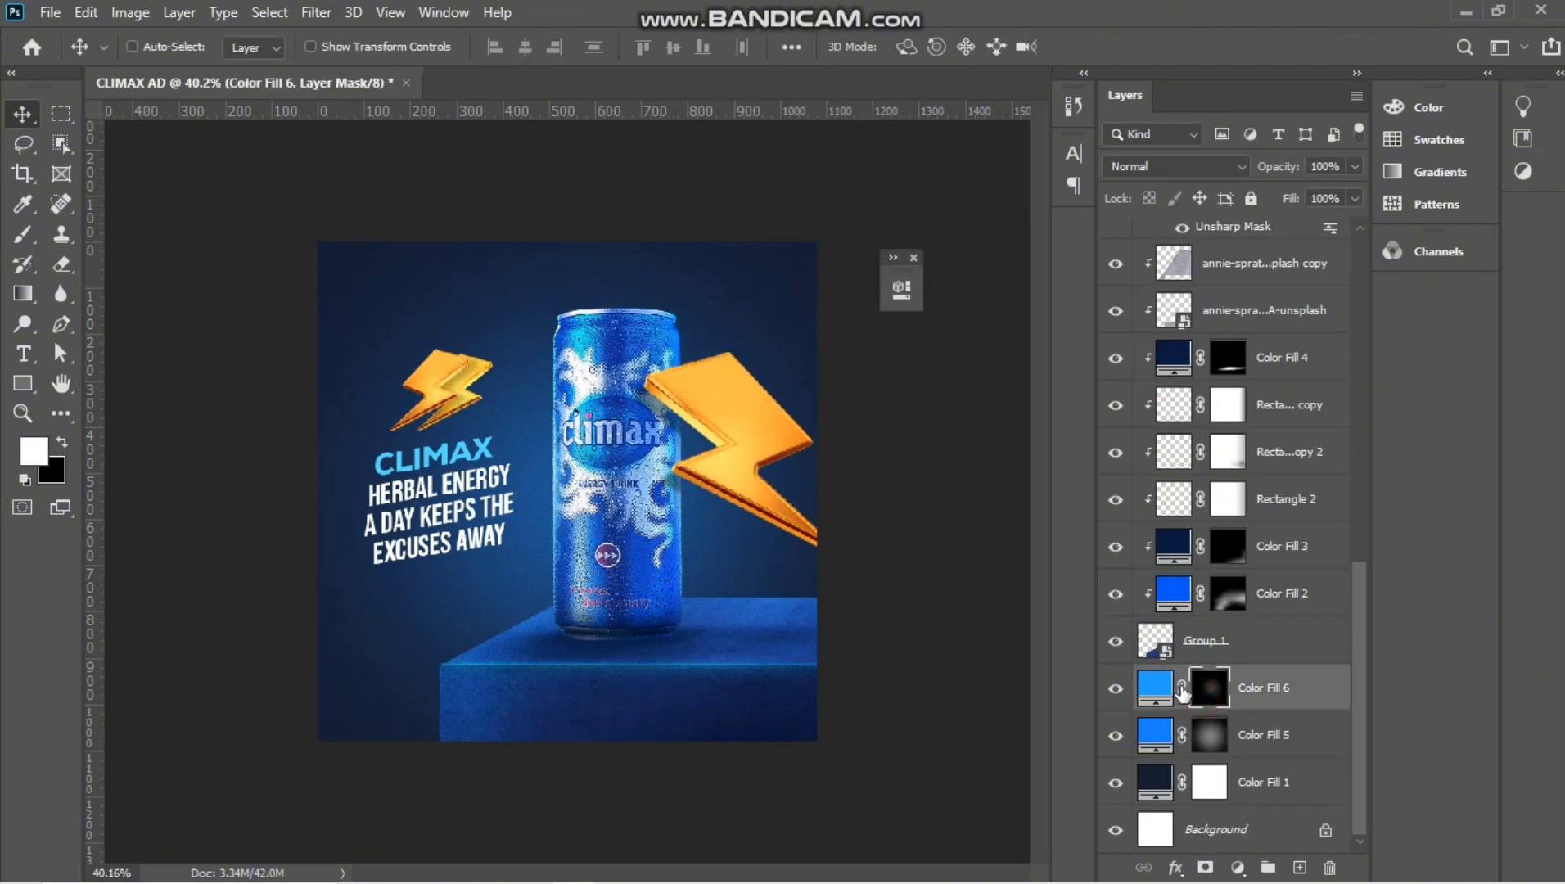
key(ctrl+j)
key(ctrl+j)
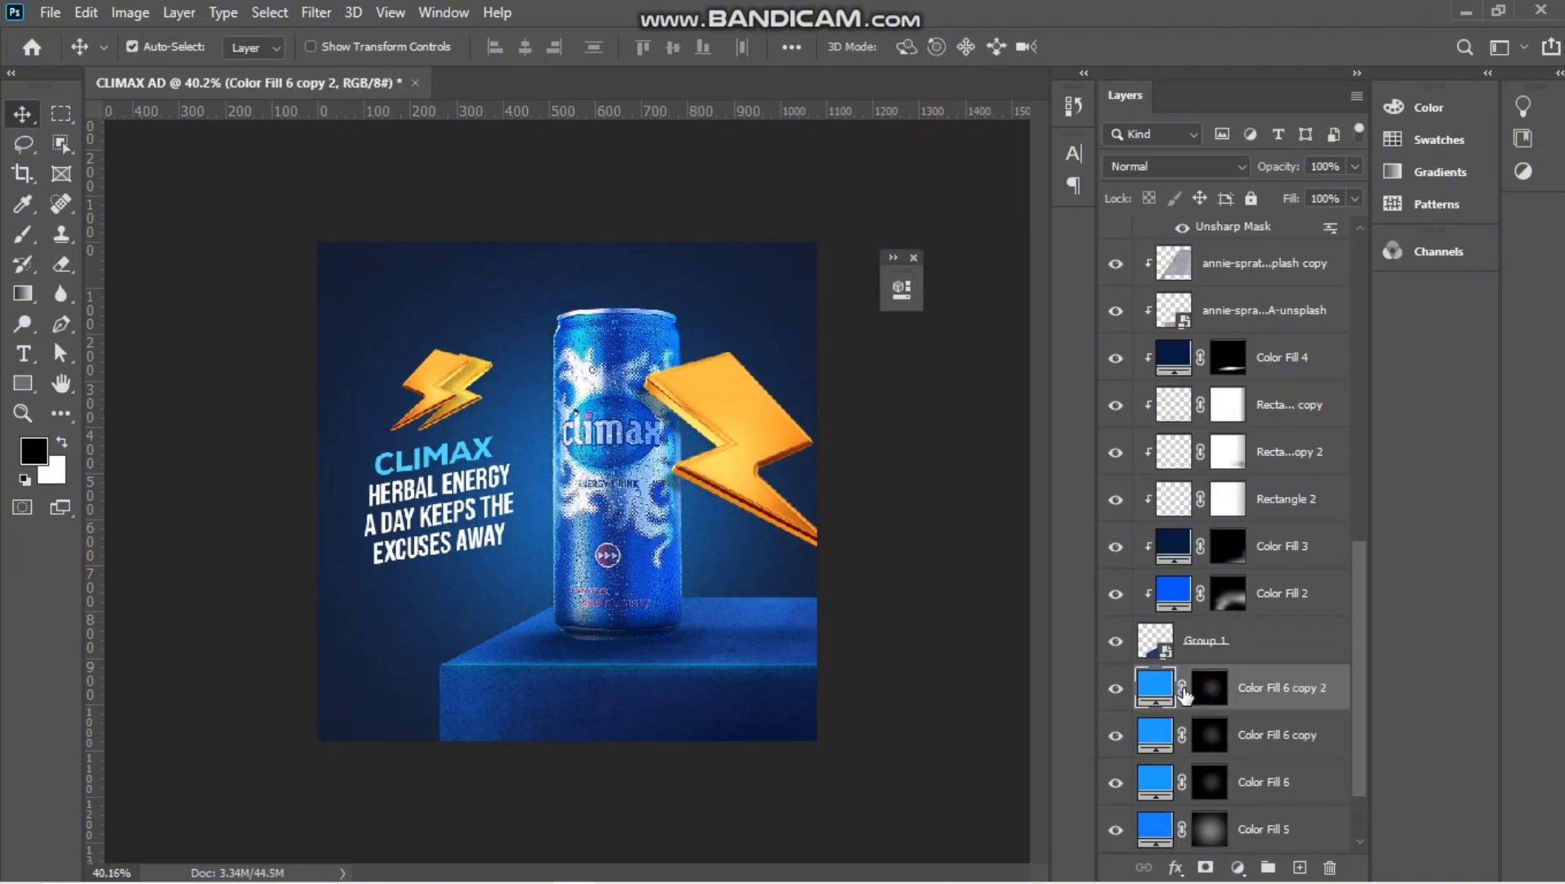
Add an unclipped Color Lookup adjustment above Layer 1 using the 3Strip.look LUT, and set its opacity to 33%.
drag(1357, 637, 1357, 331)
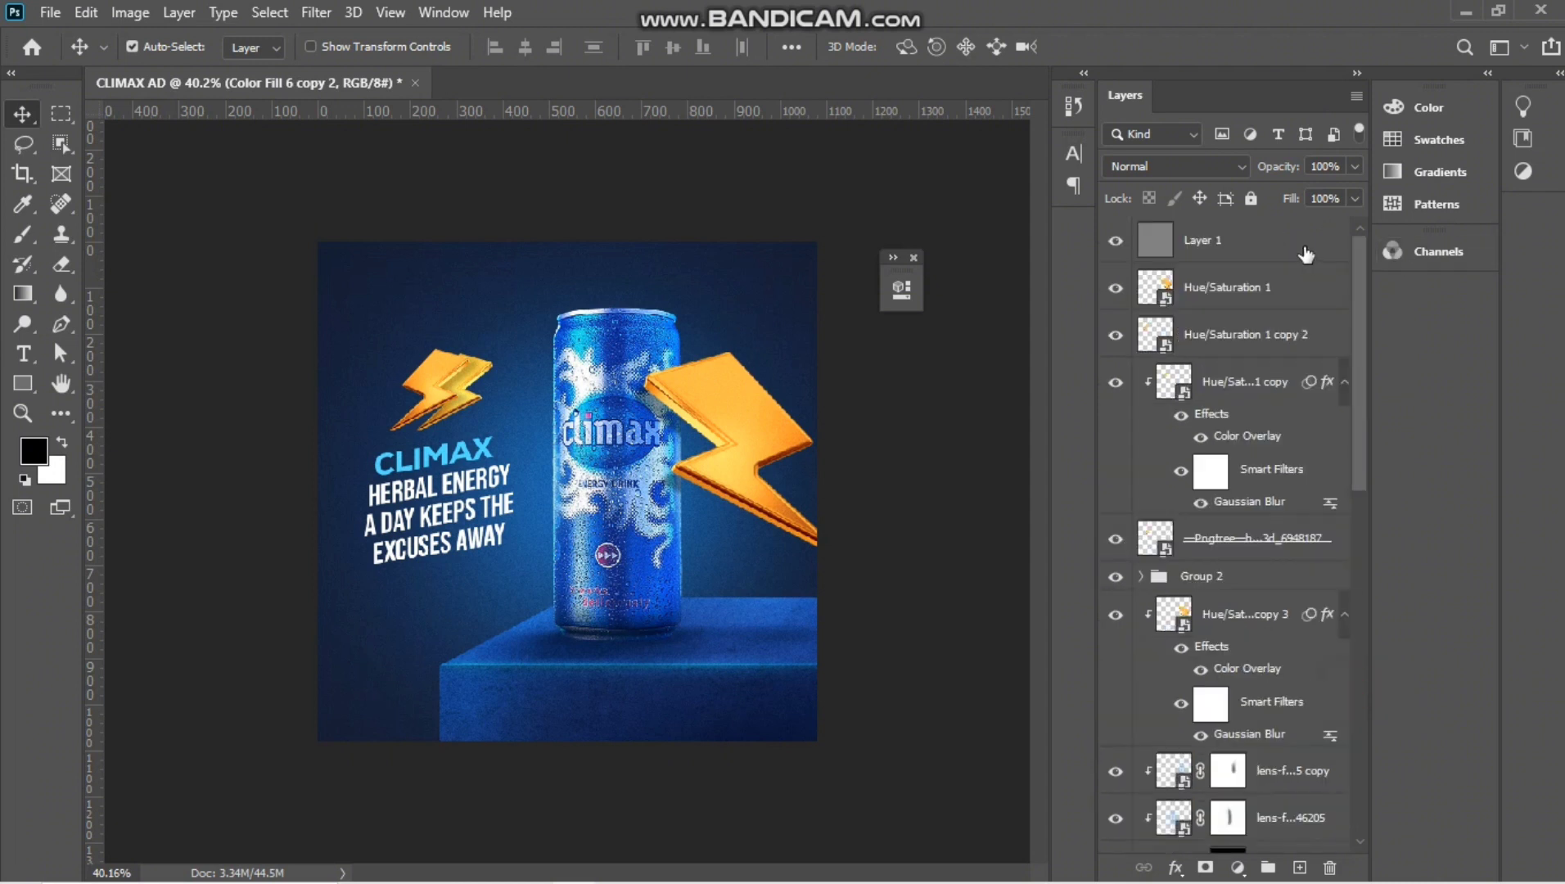
click(1300, 248)
click(1241, 867)
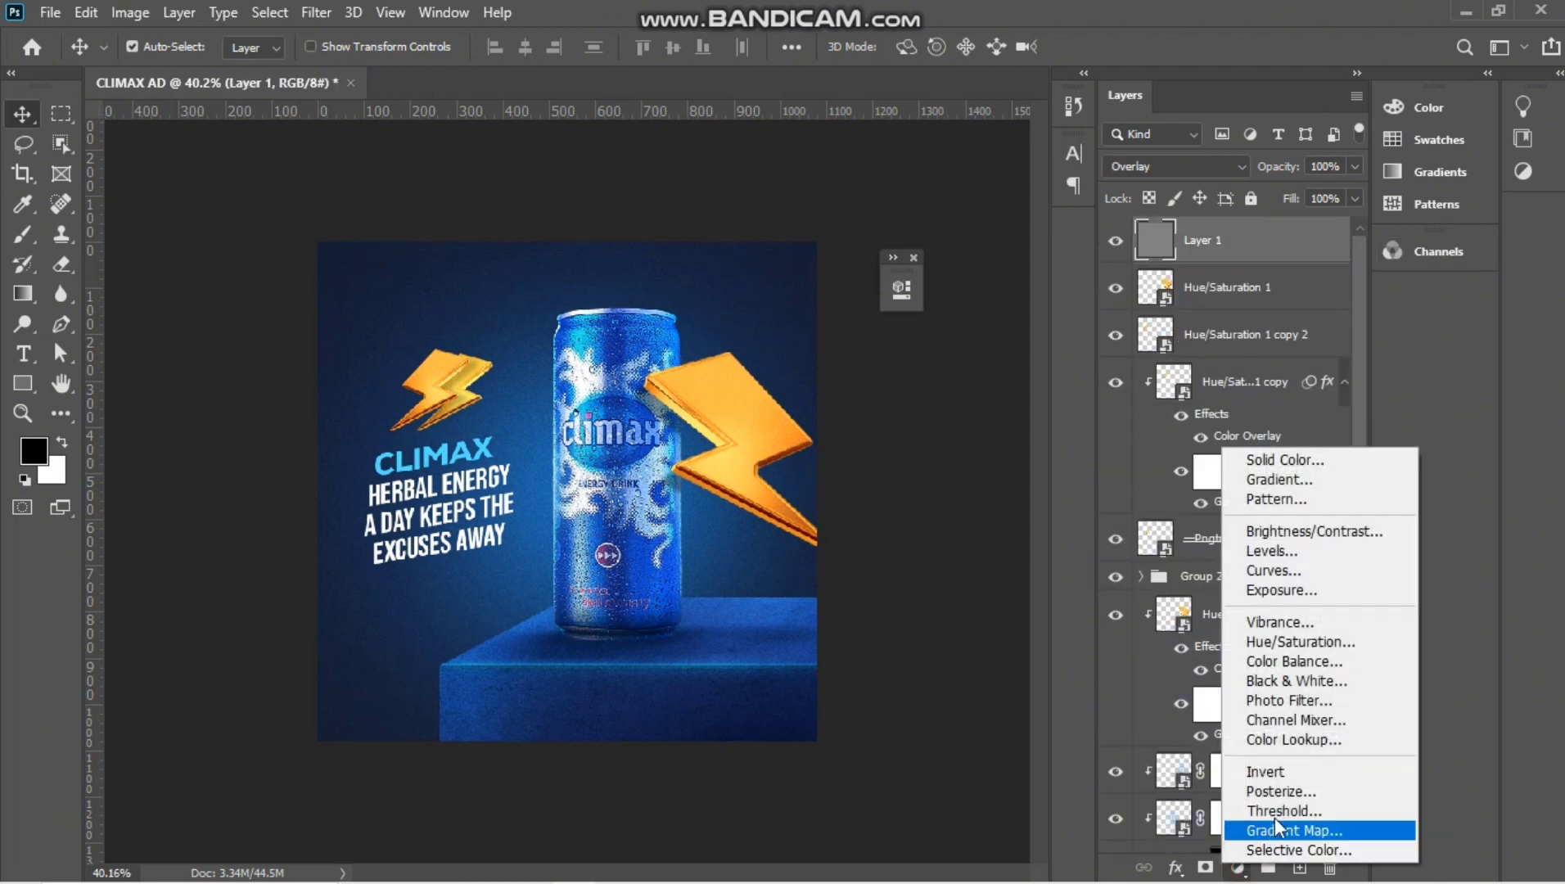
click(1293, 739)
click(709, 672)
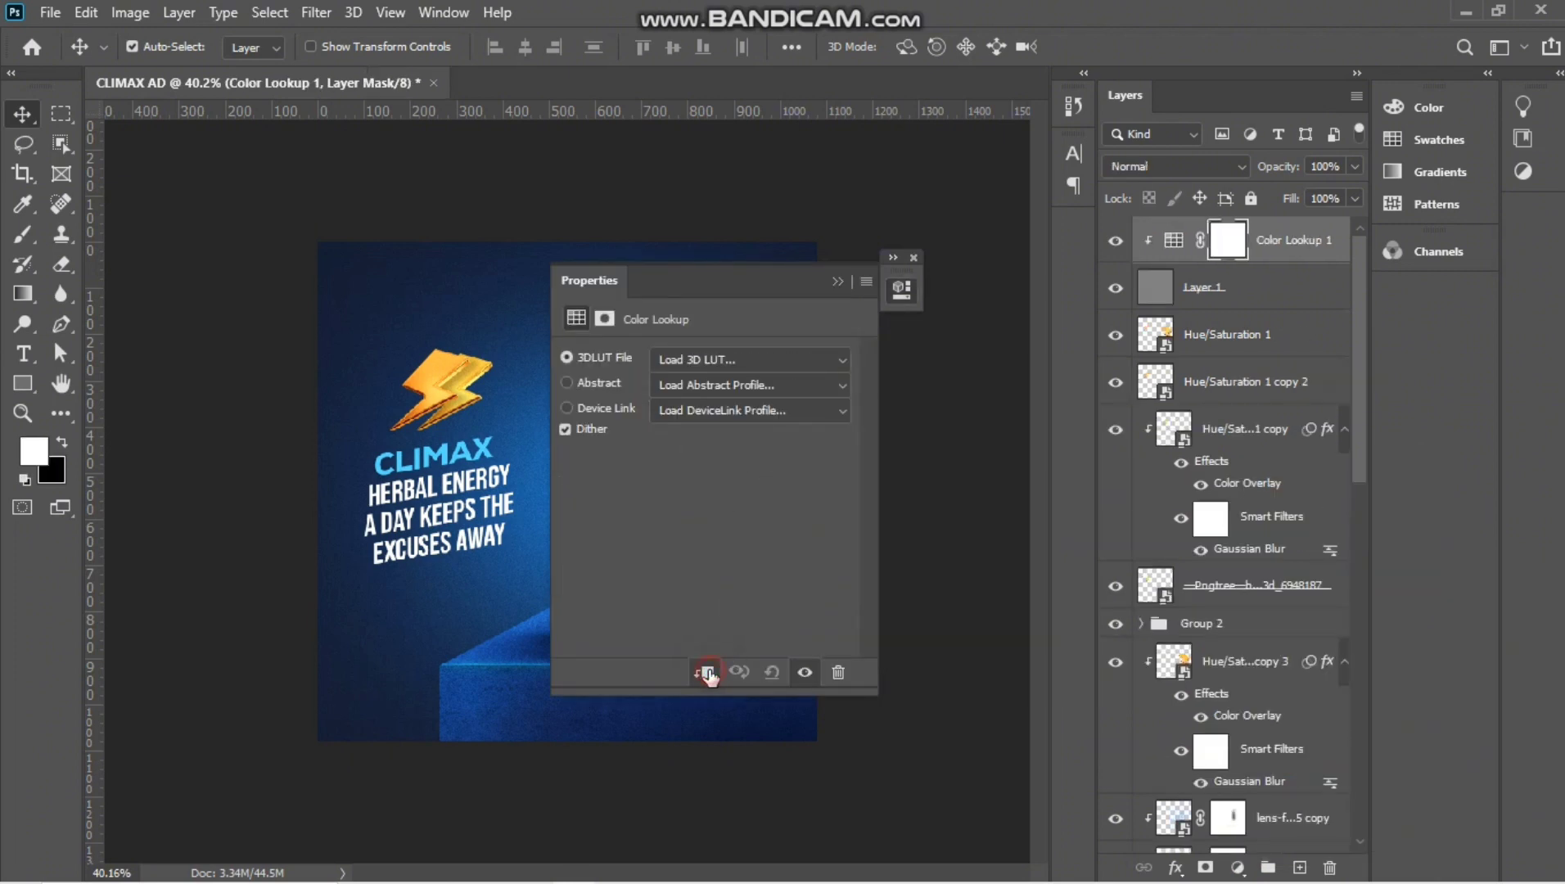
click(709, 673)
click(721, 358)
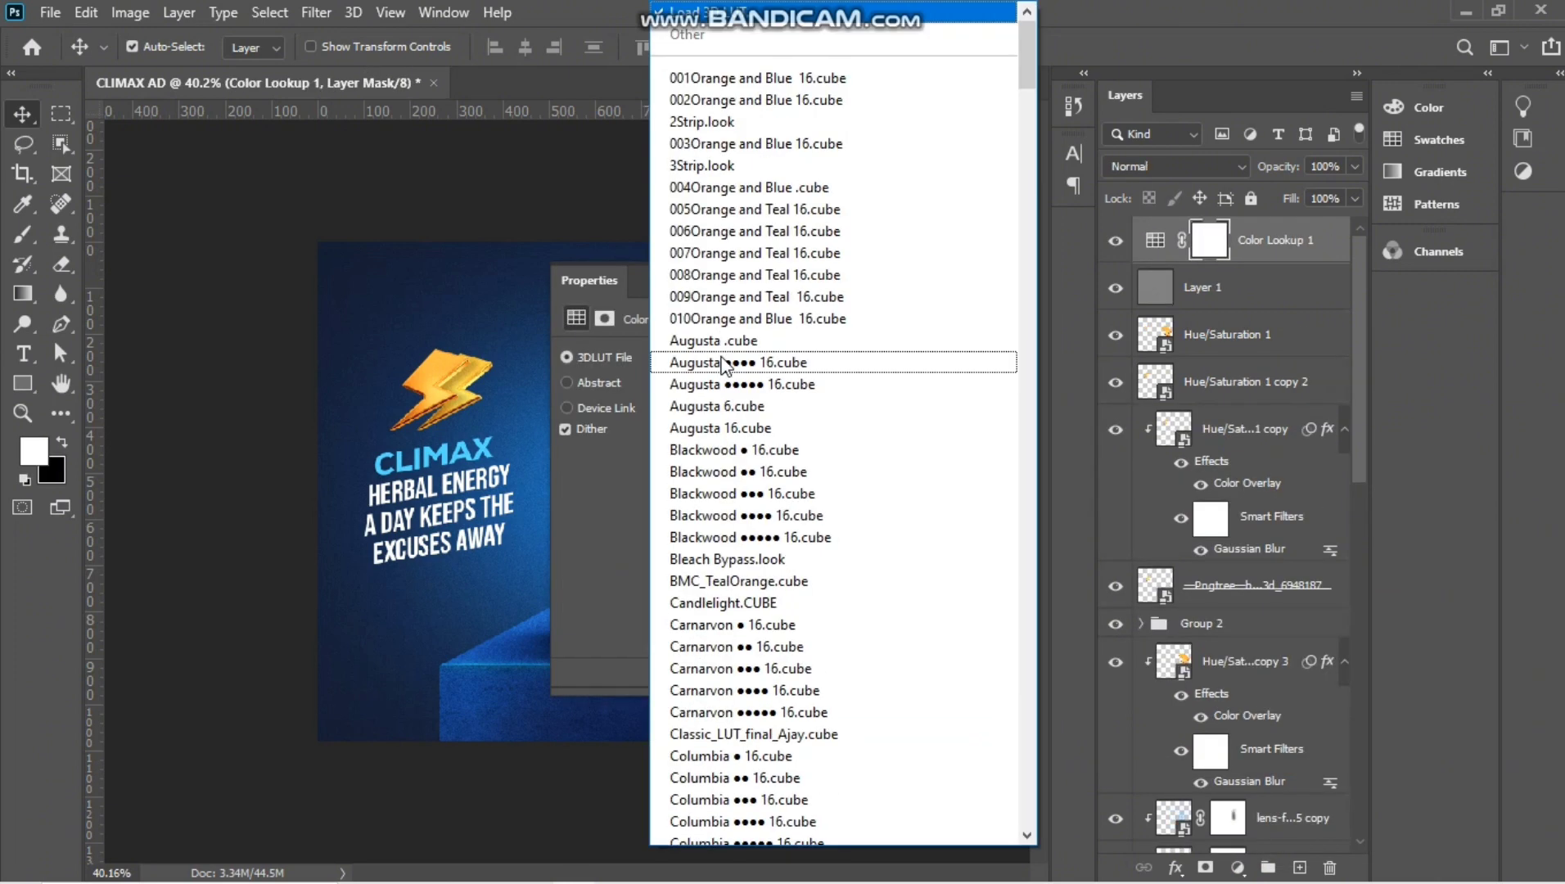
click(722, 157)
drag(689, 278, 929, 310)
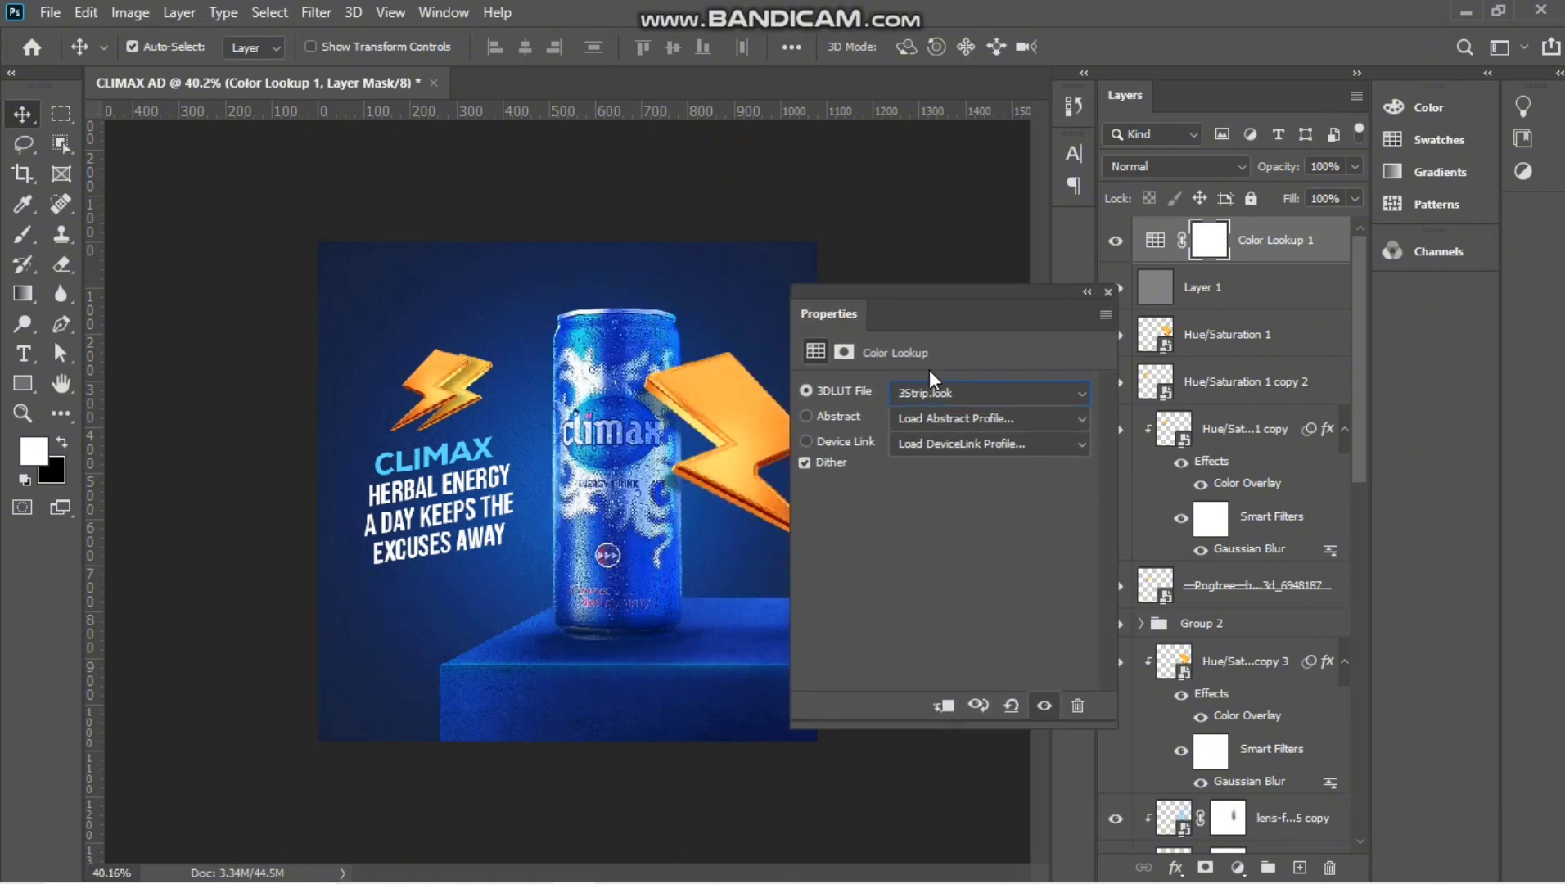
mouse_move(1264, 168)
mouse_down()
mouse_move(1225, 187)
mouse_move(1236, 170)
mouse_up()
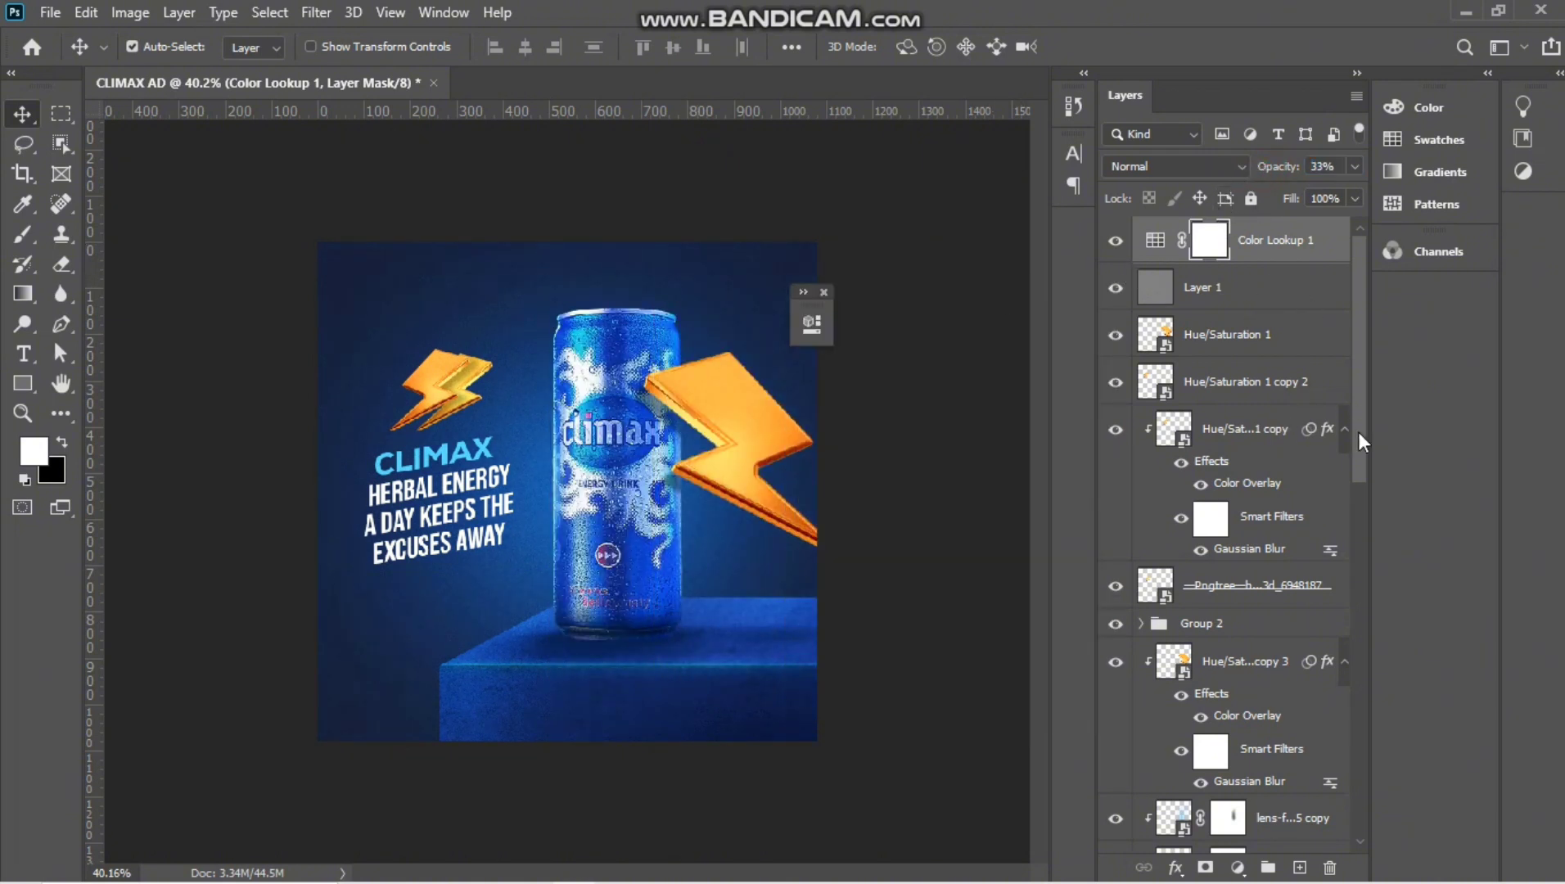
Group all layers above the Background, duplicate the group, and merge the duplicate into a single layer.
drag(1358, 433, 1314, 804)
shift+click(1289, 791)
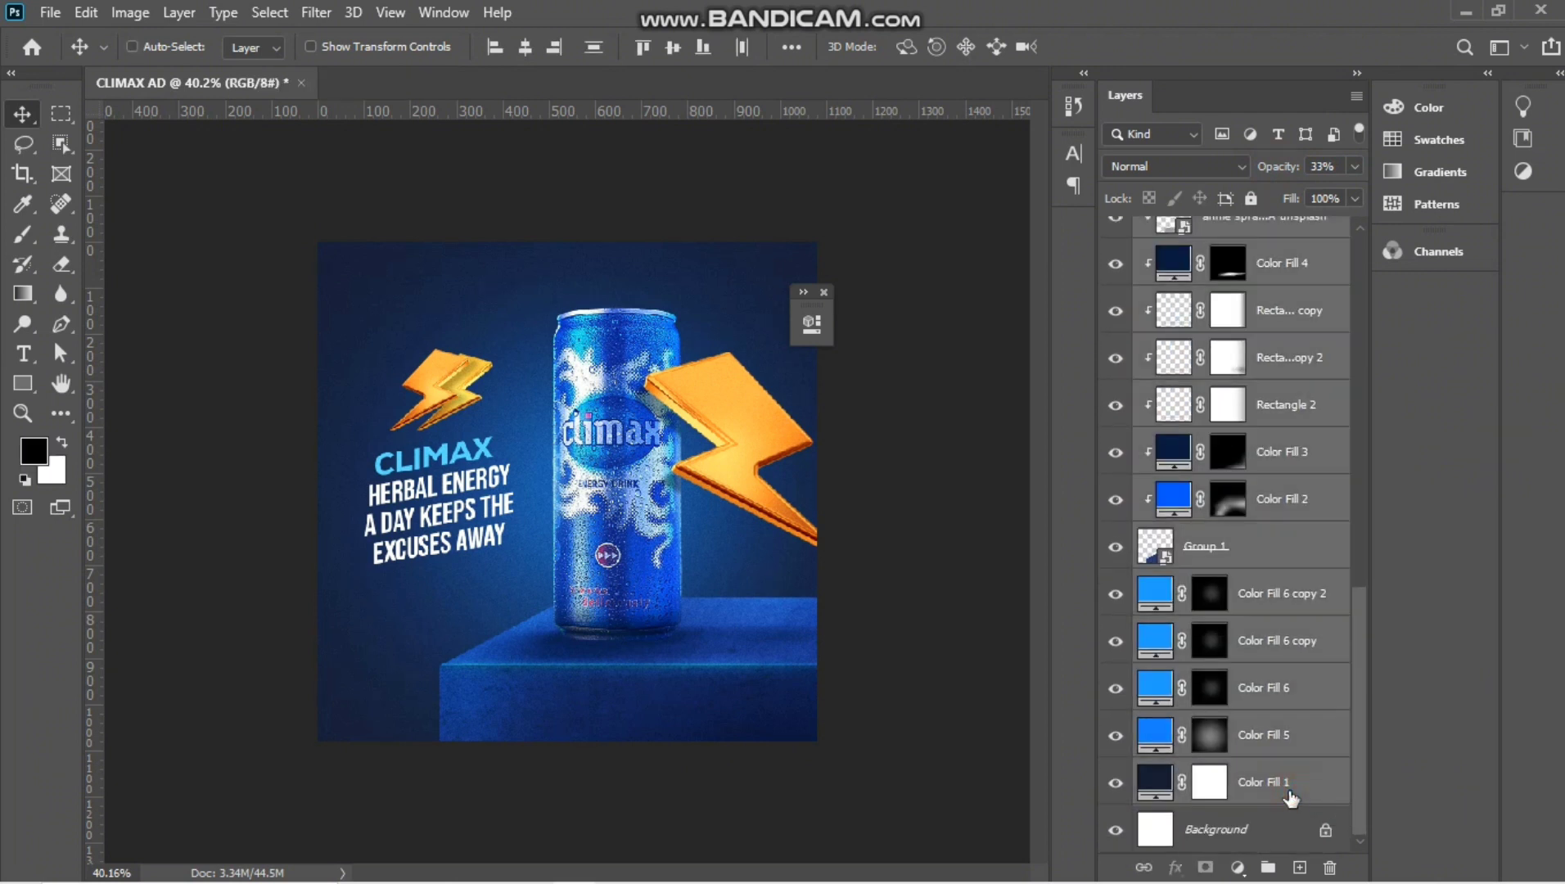
key(ctrl+g)
key(ctrl+j)
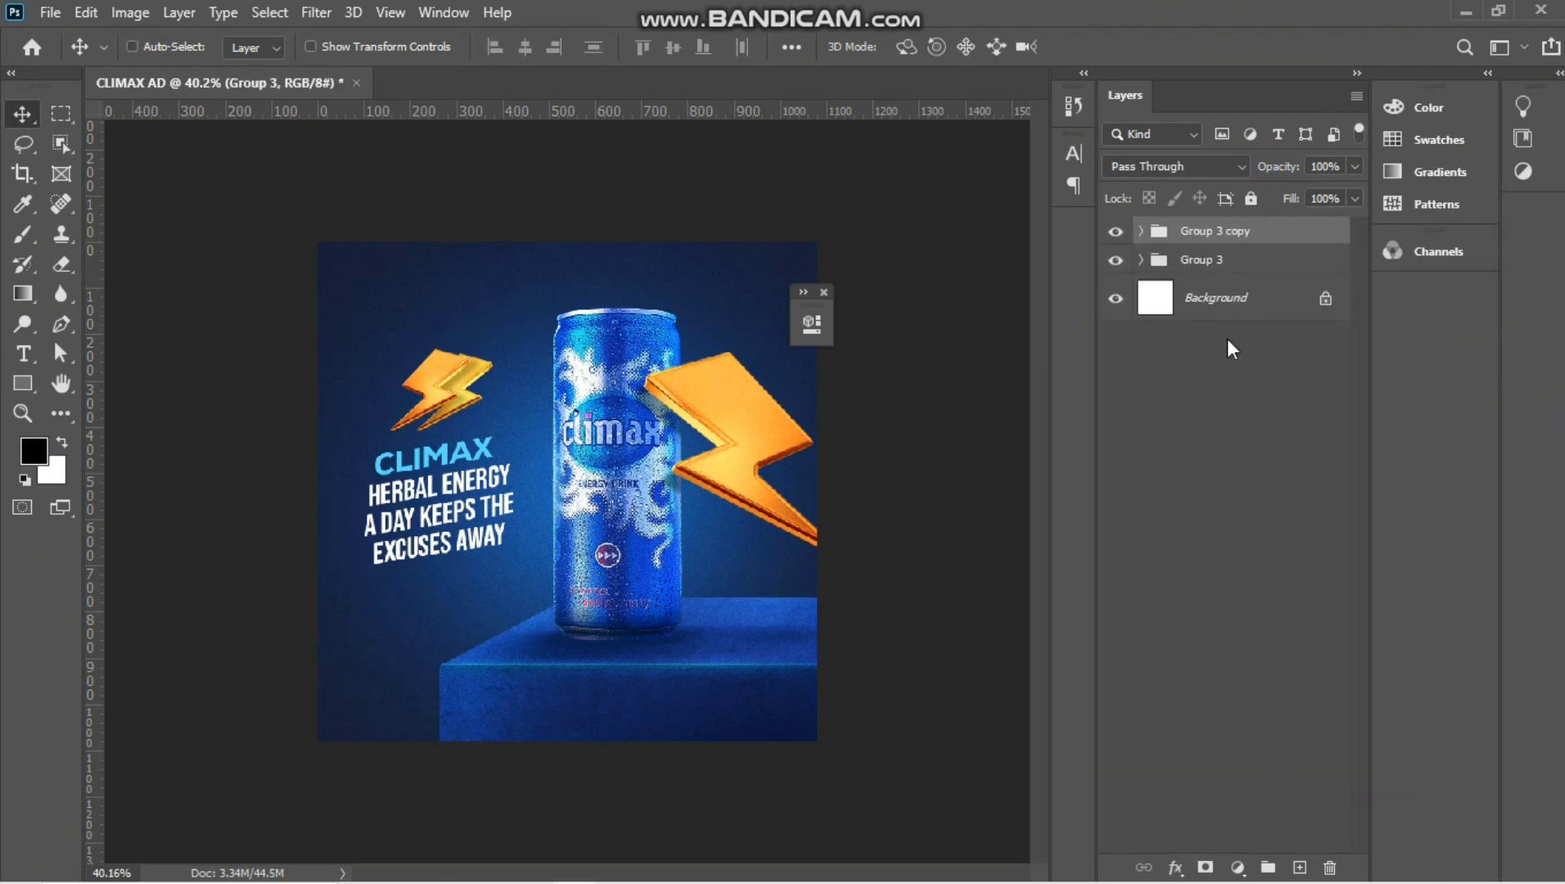
key(ctrl+e)
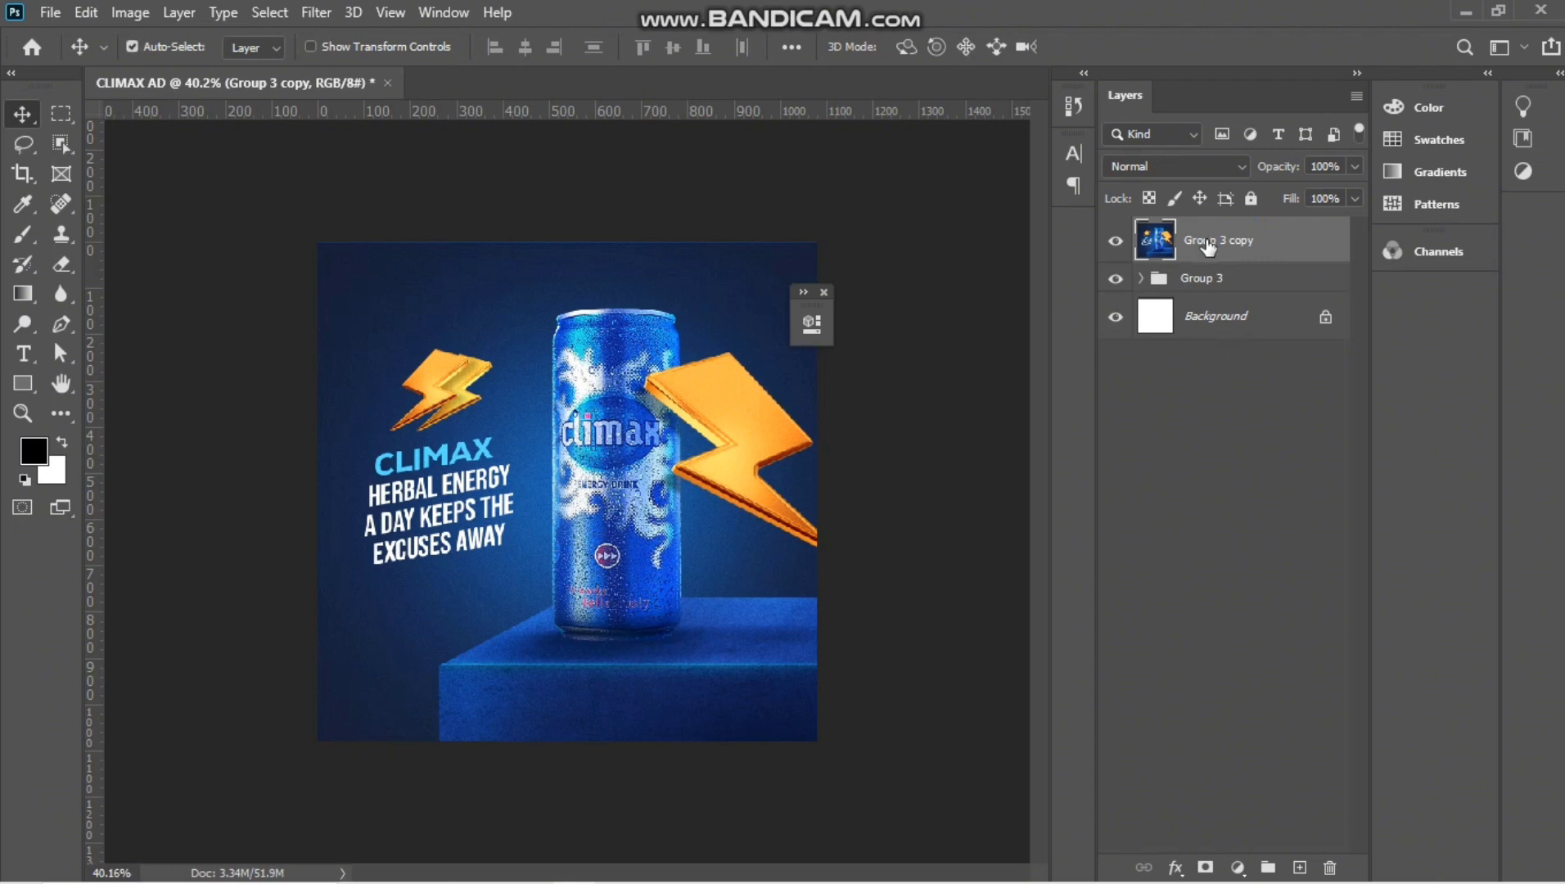
Convert Group 3 copy to a smart object and set Temperature -14 and Tint +1 for it in the Camera Raw Filter.
right_click(1208, 246)
click(1245, 319)
click(307, 12)
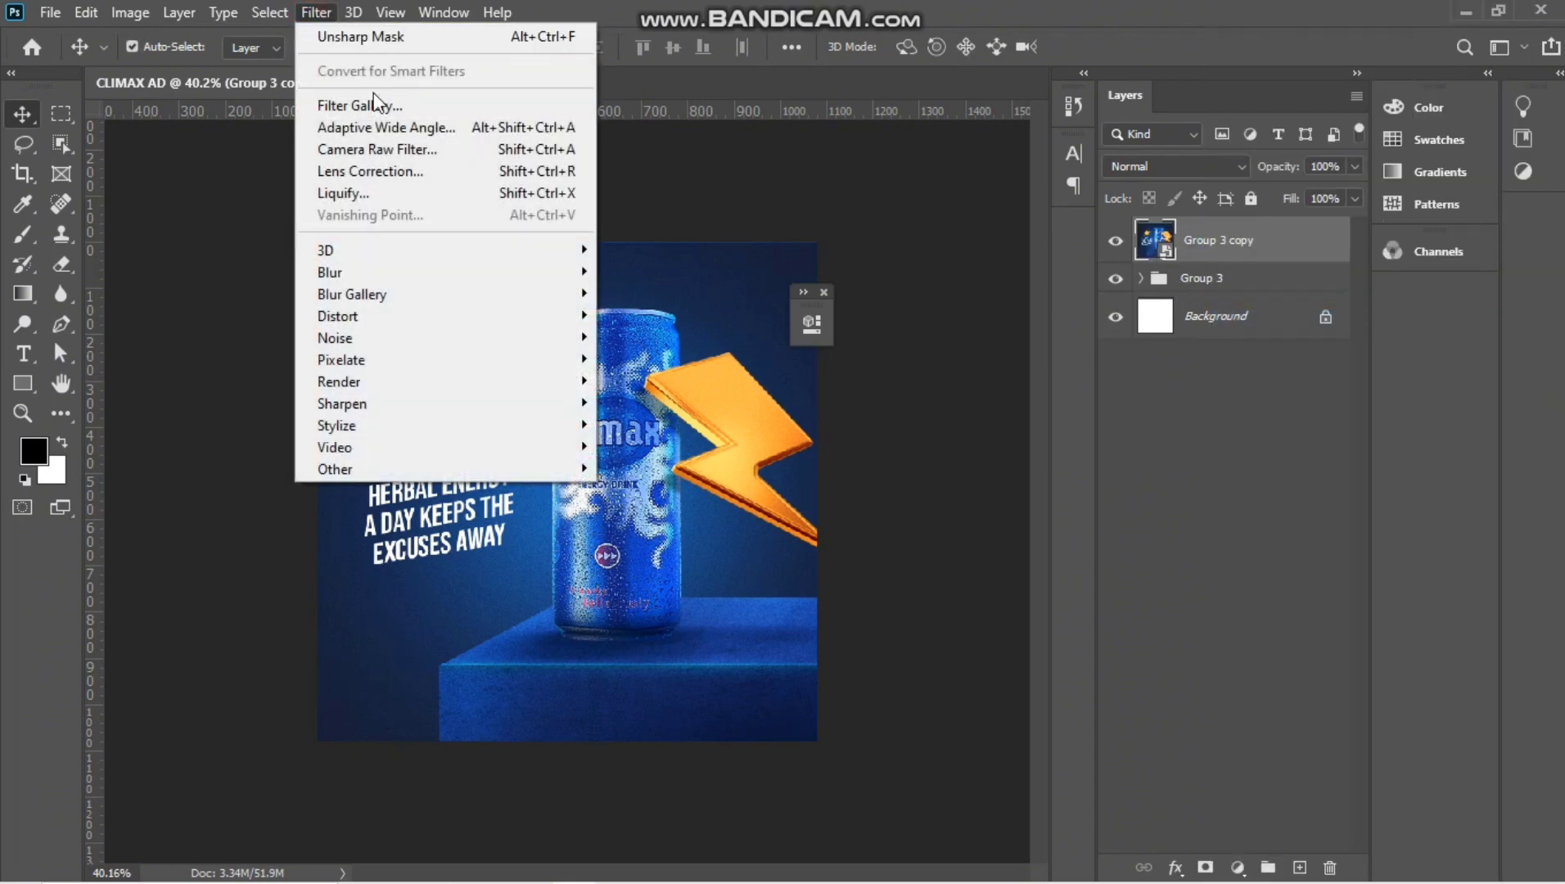
click(374, 146)
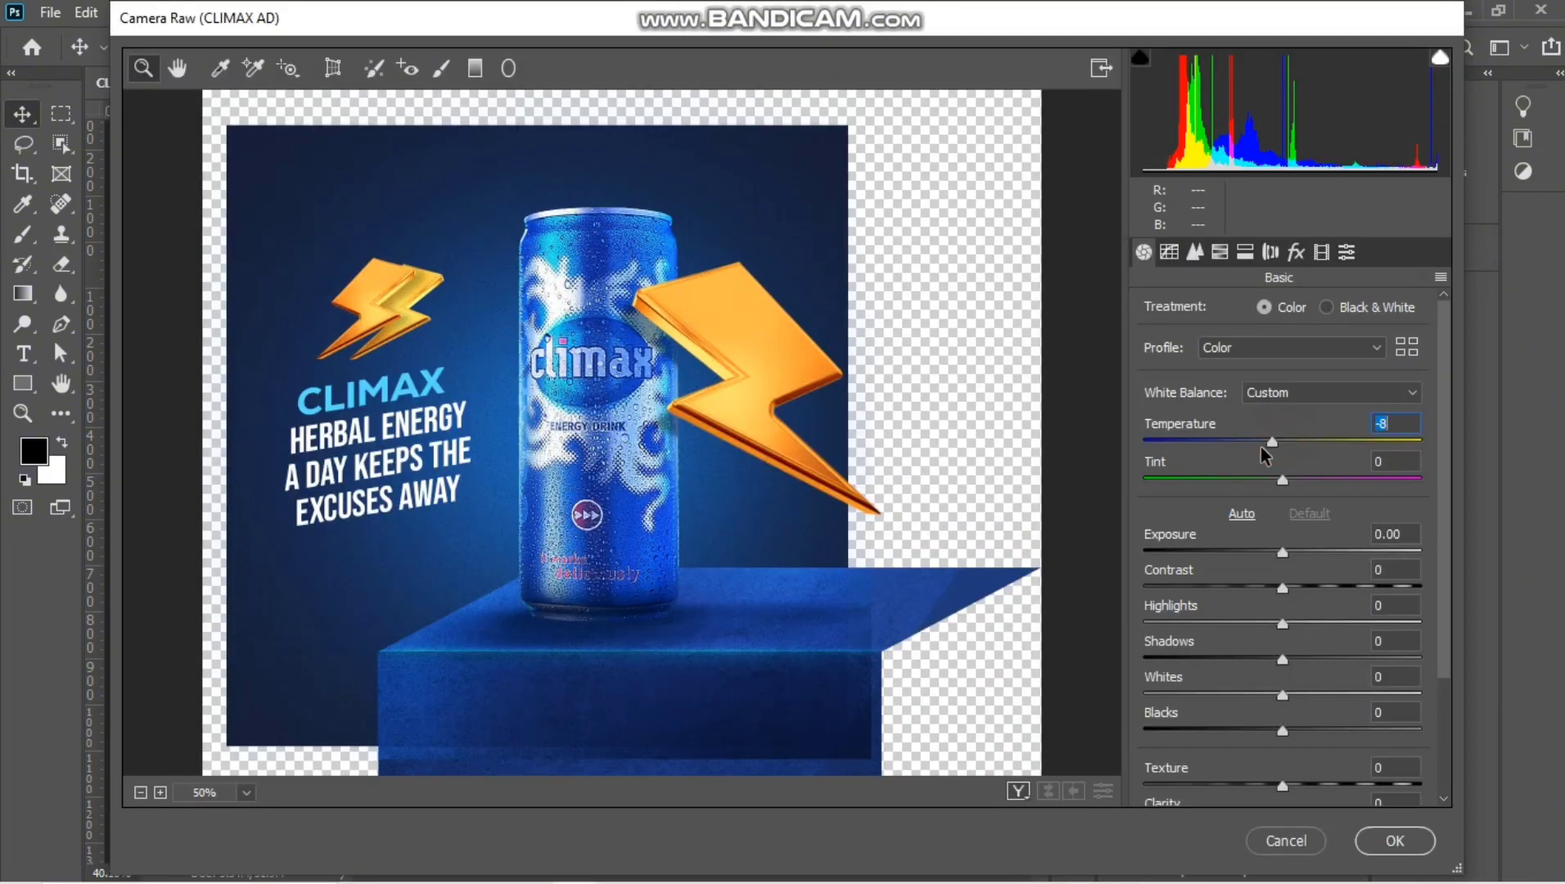
key(Down)
key(Down)
key(Down)
key(Down)
key(Down)
key(Down)
key(Down)
key(Down)
key(Down)
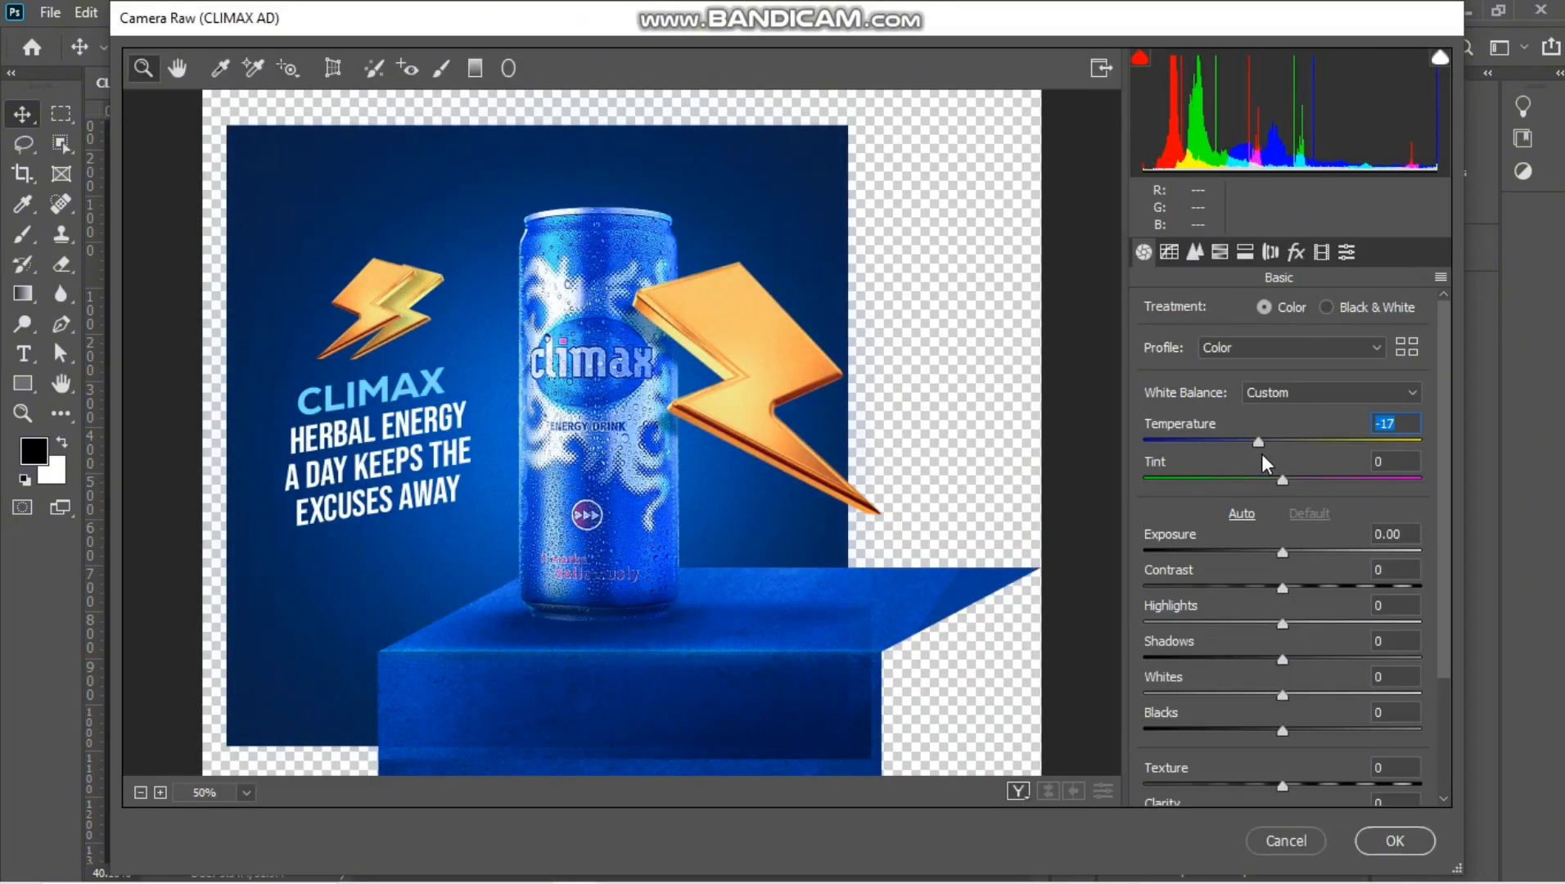
key(Up)
key(Up)
key(Up)
drag(1300, 481, 1289, 521)
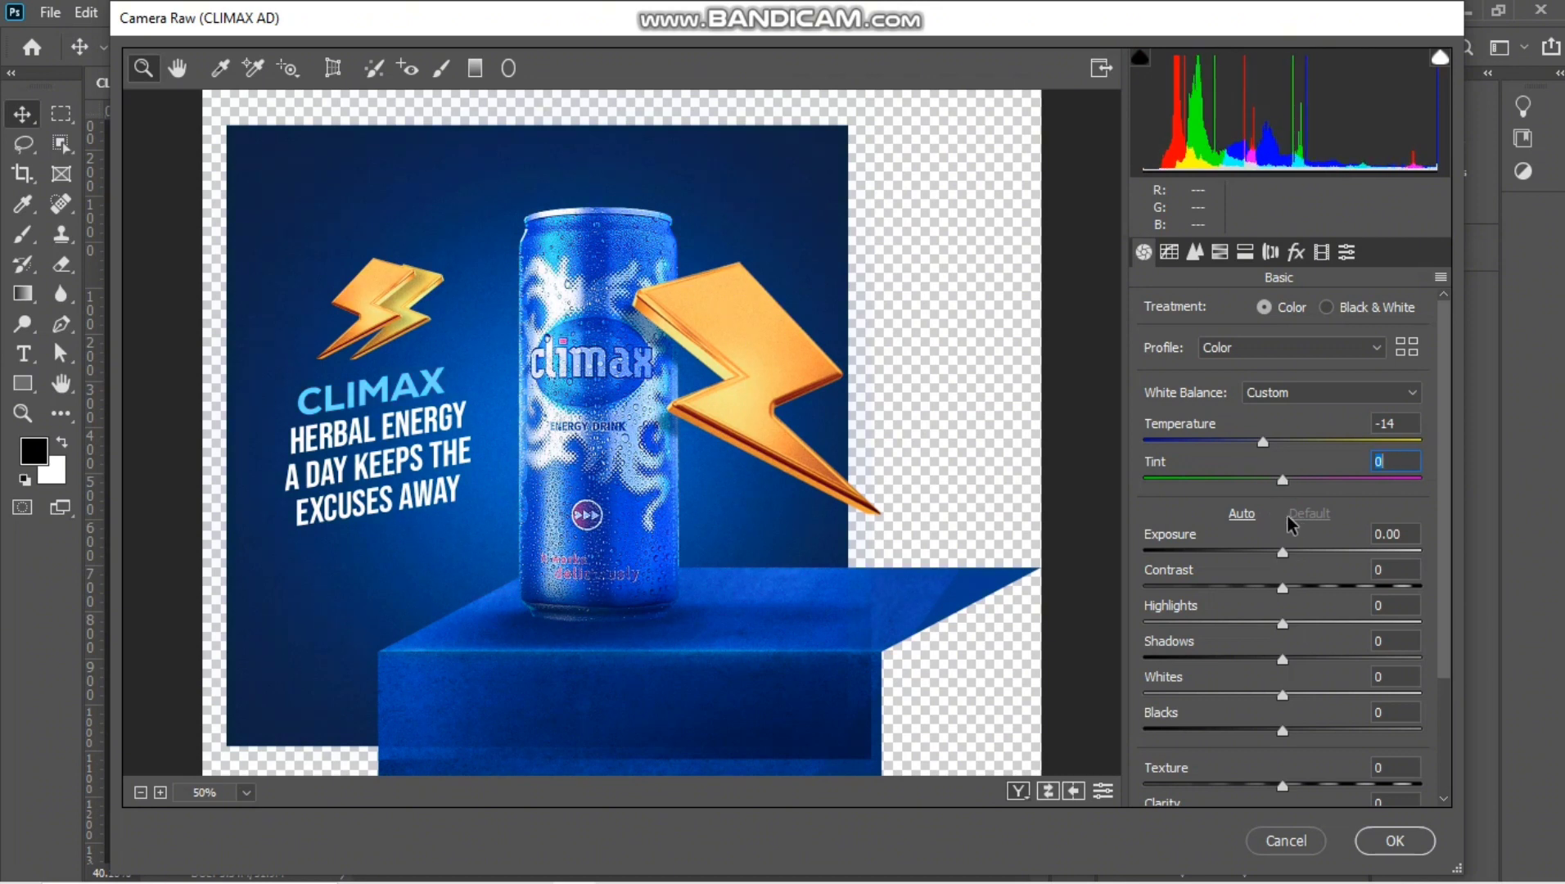
Set Highlights +36, Shadows +7, Texture +8 and Clarity +21 in Camera Raw and apply the filter.
scroll(1325, 582, down, 3)
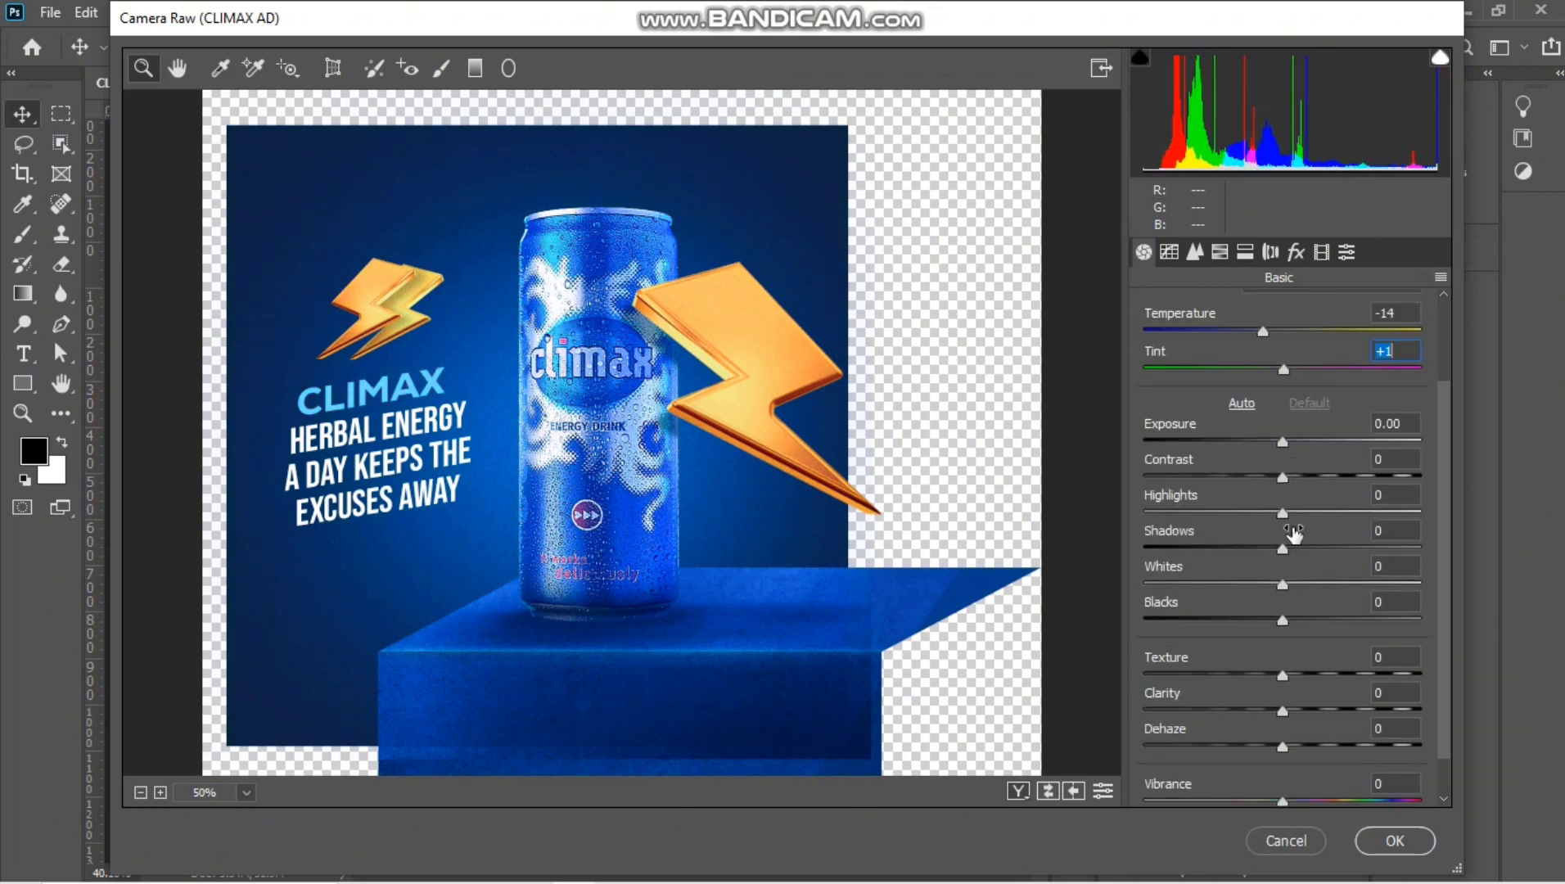
drag(1291, 518, 1291, 550)
scroll(1288, 649, down, 1)
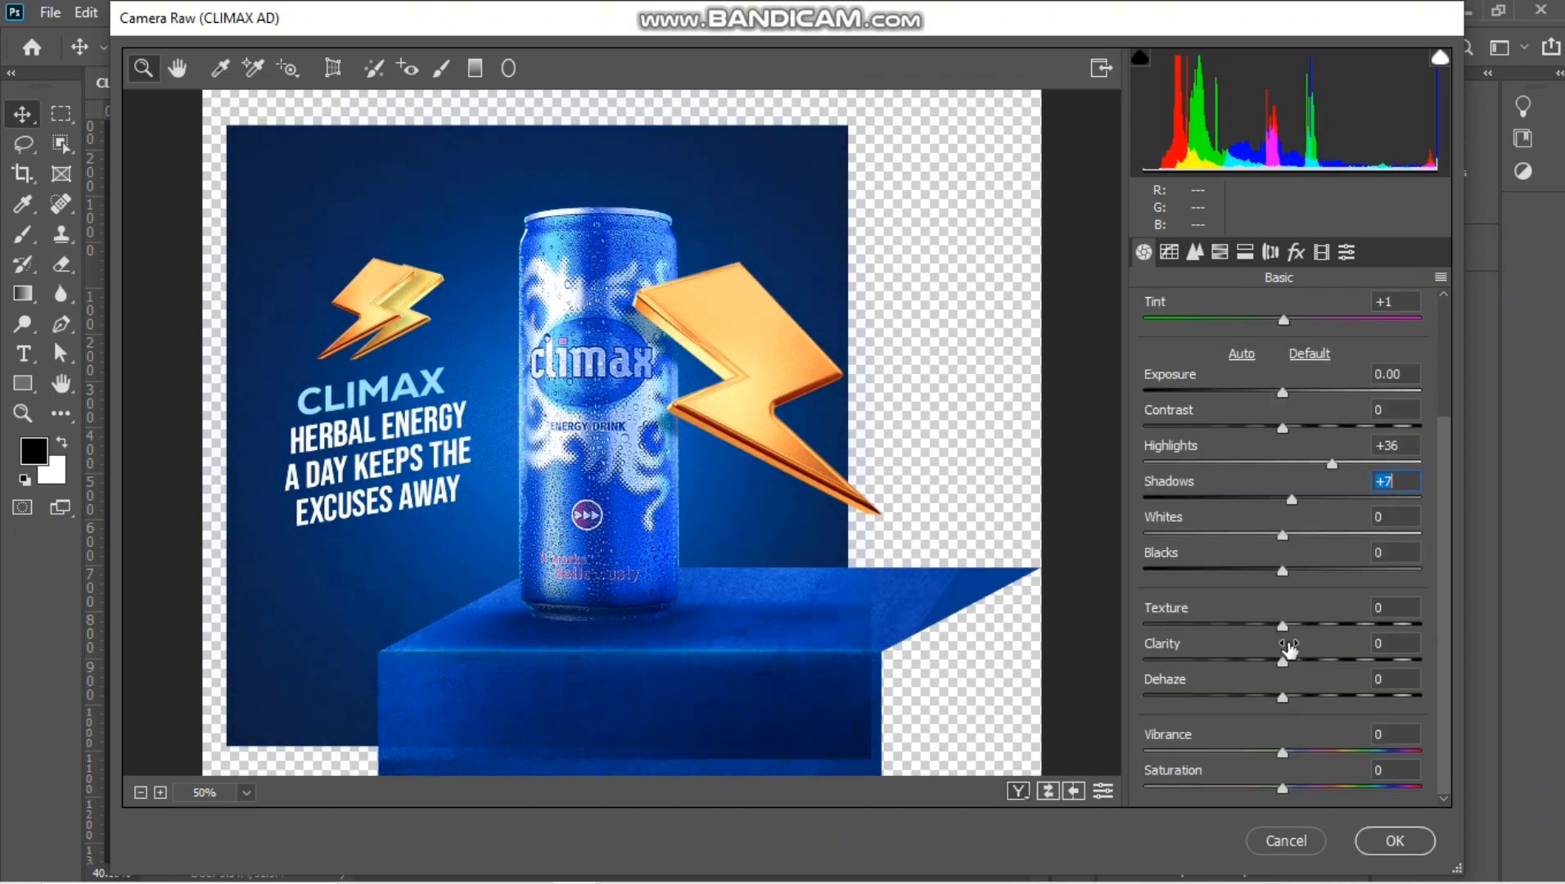
drag(1301, 633, 1348, 622)
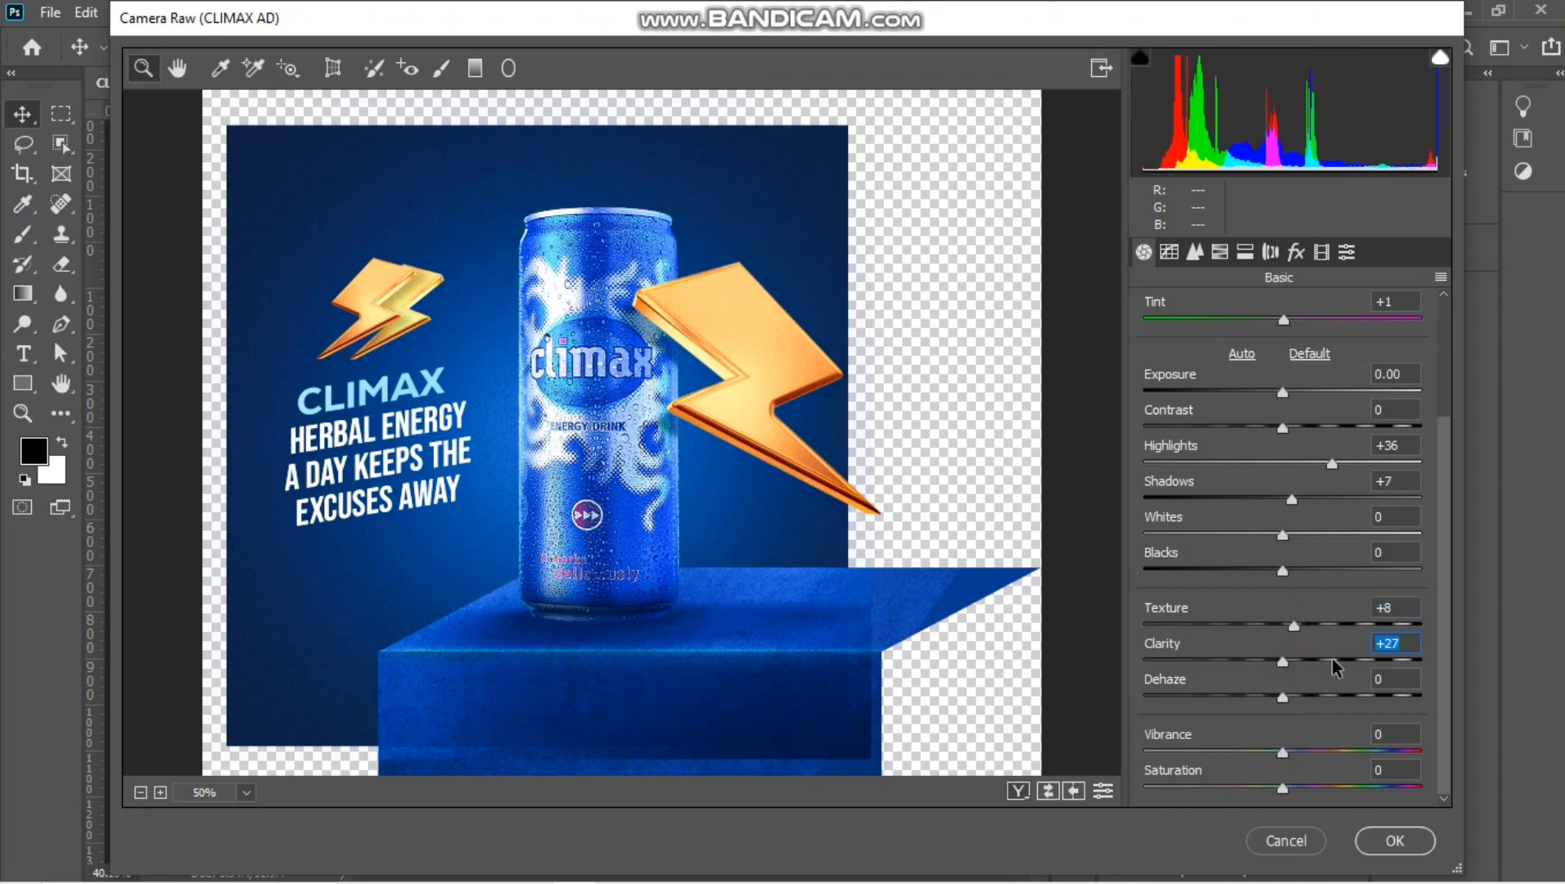
drag(1336, 667, 1309, 661)
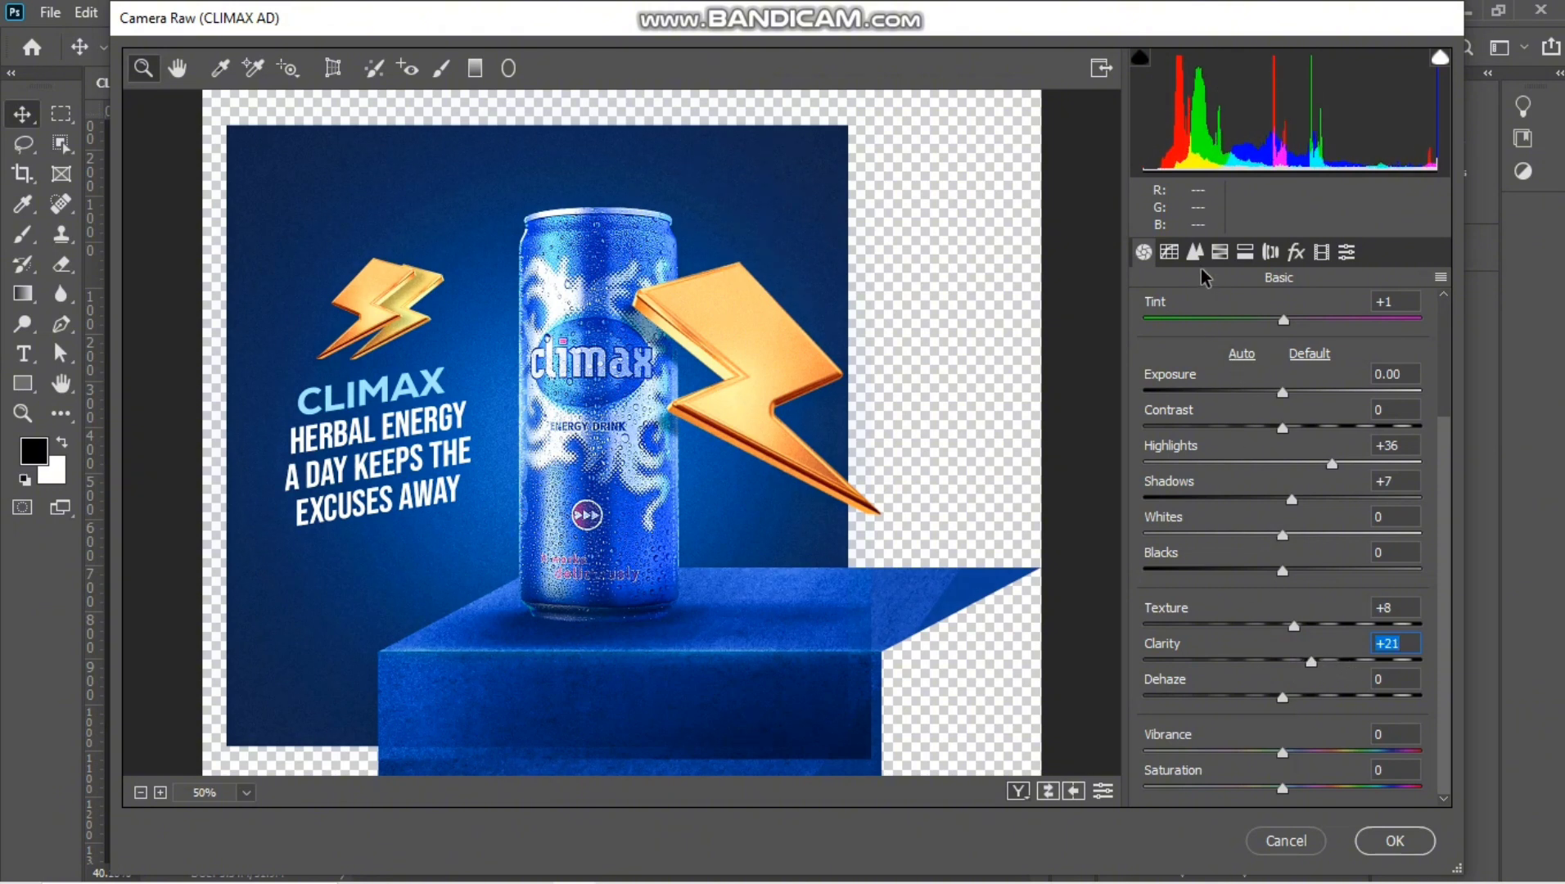
key(Return)
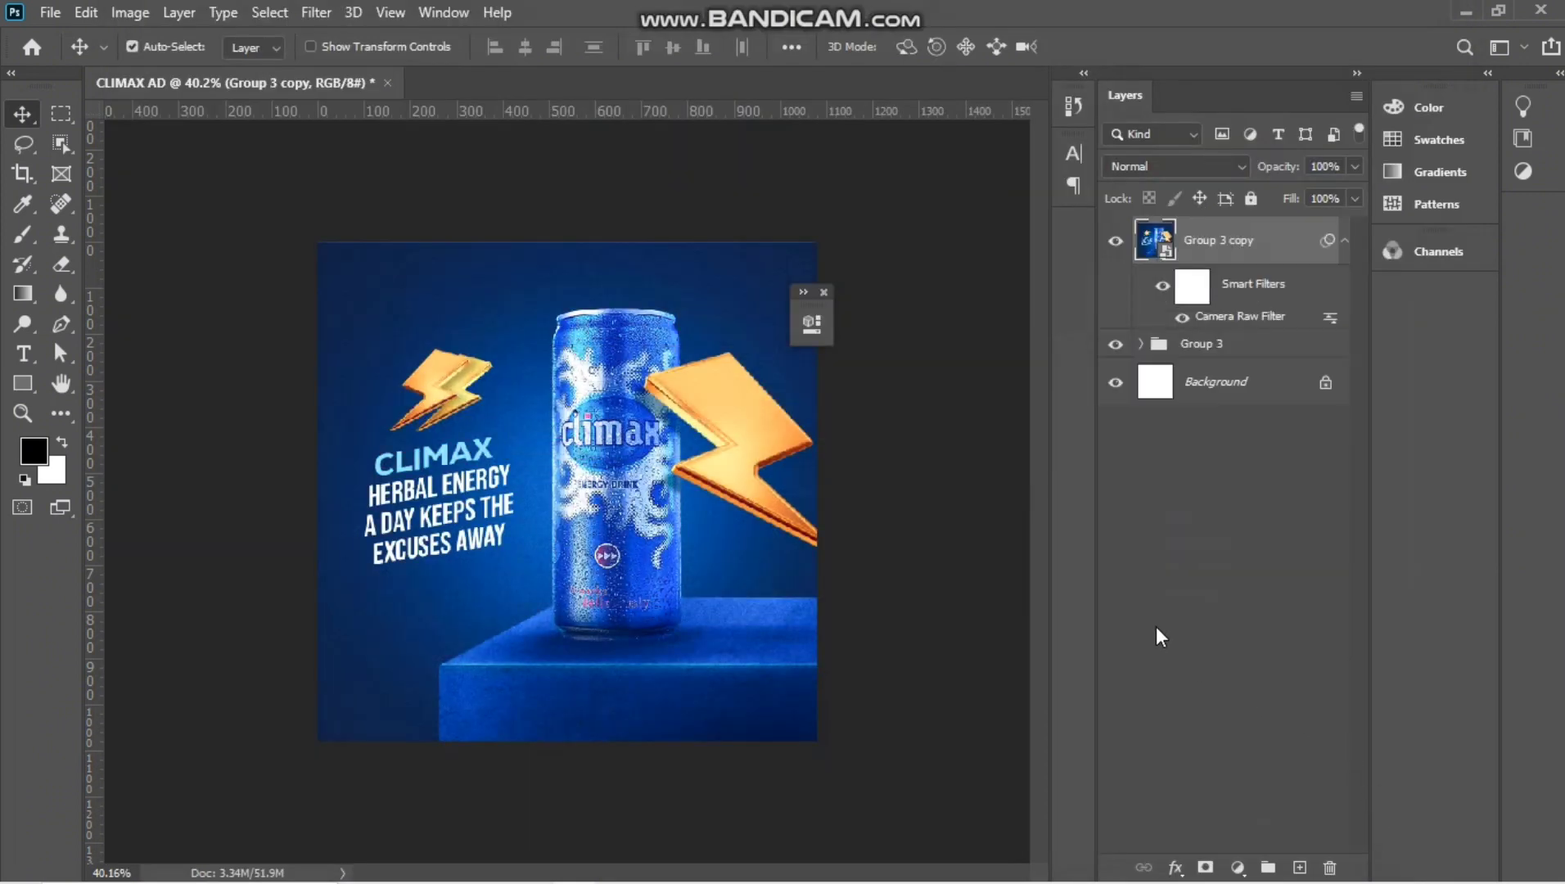
click(822, 293)
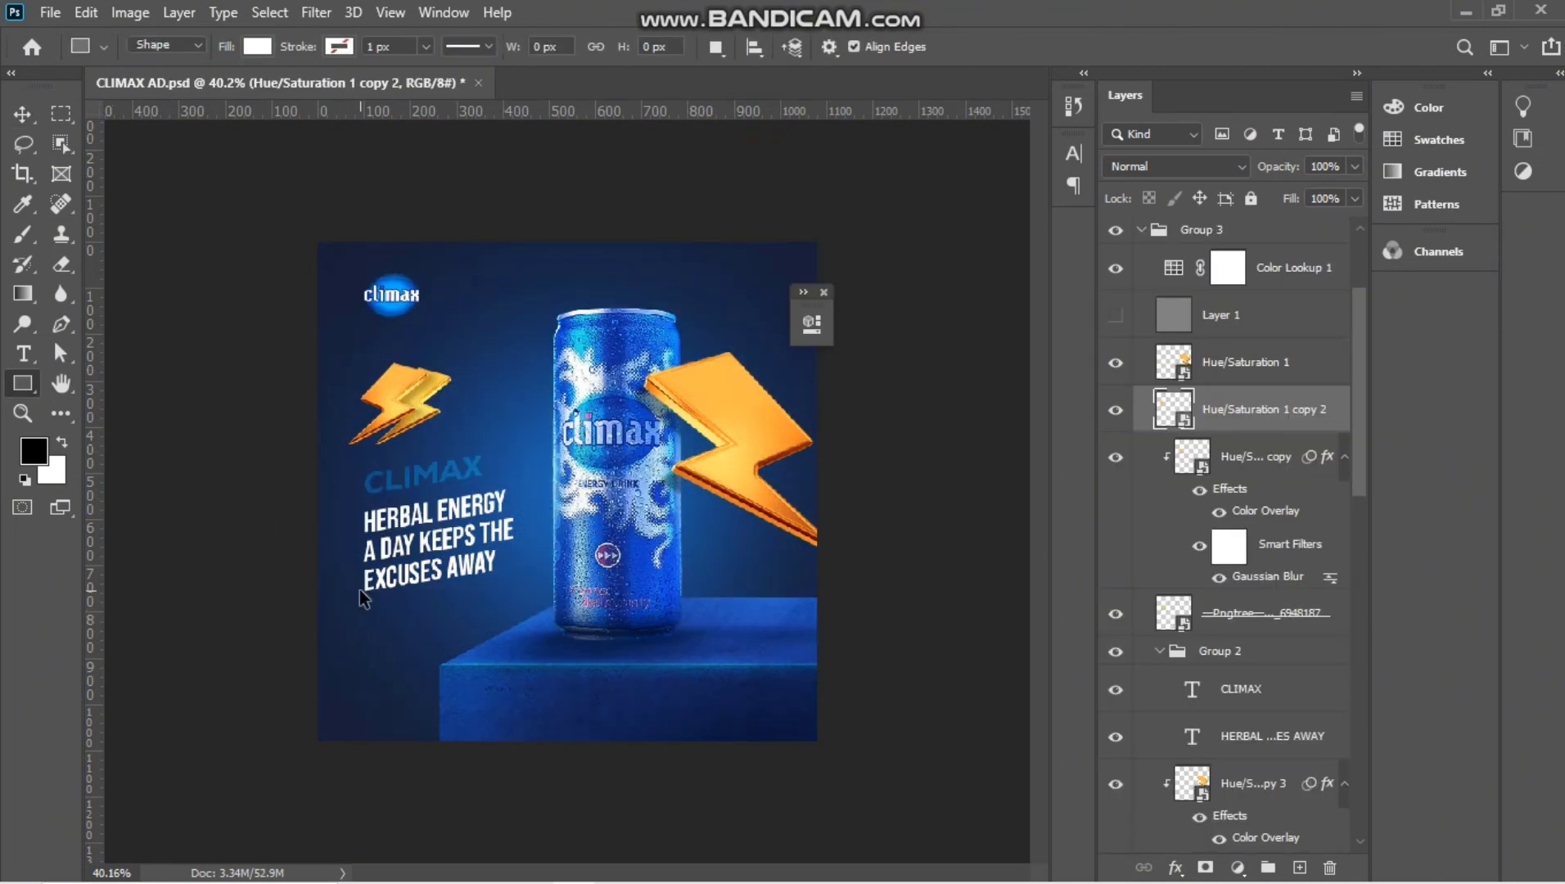
Show the guides and draw a rectangle about 391 x 234 px below the headline, rounding its lower-left corner to about 102 px.
key(ctrl+semicolon)
mouse_move(363, 583)
mouse_down()
mouse_move(437, 702)
mouse_move(546, 692)
mouse_up()
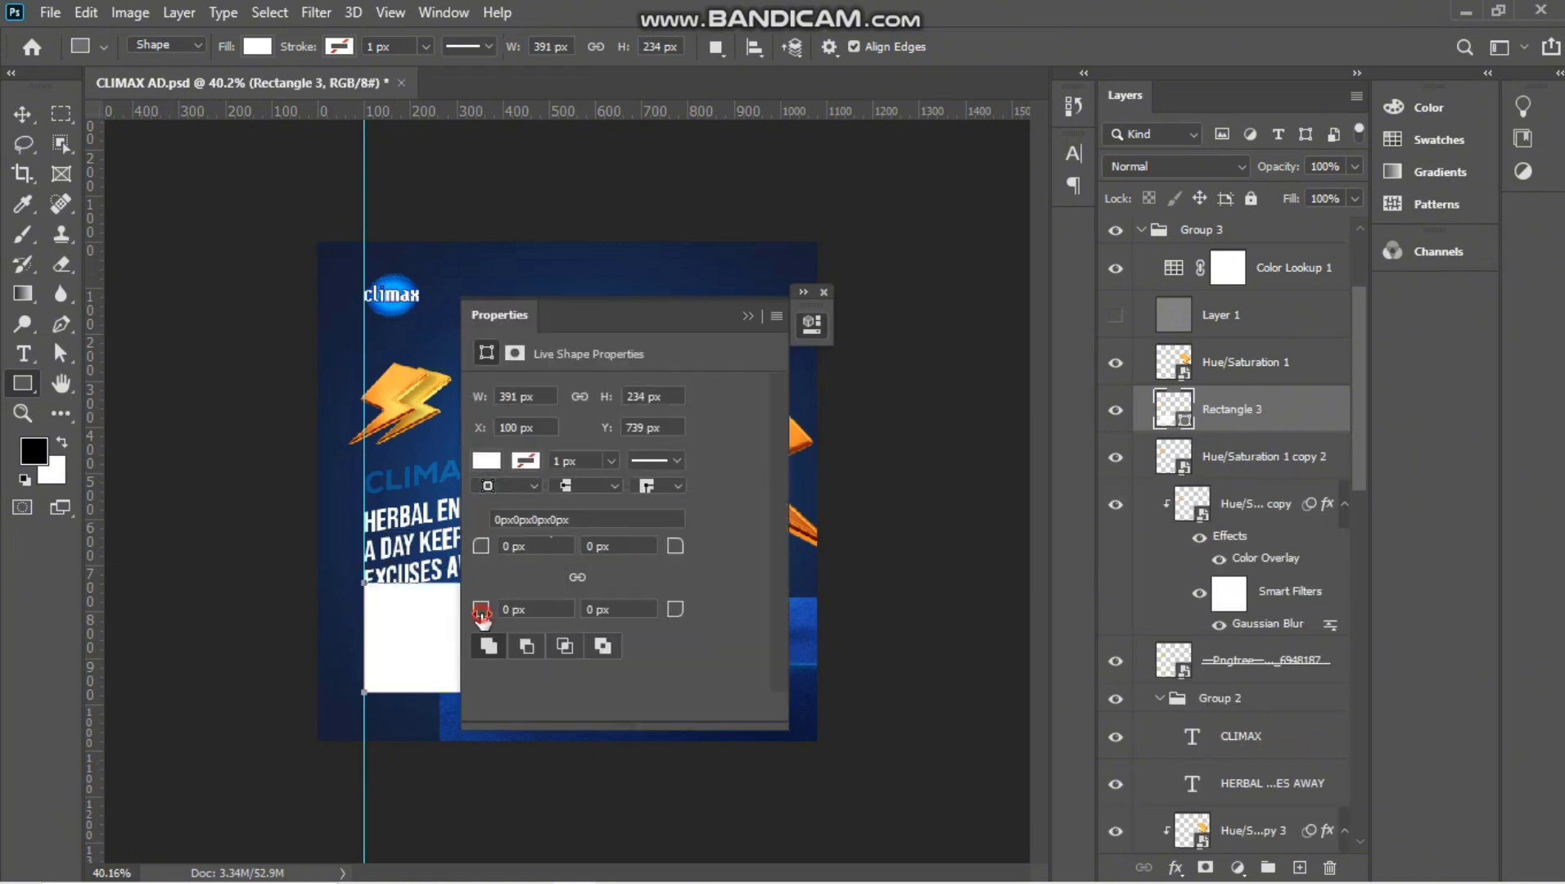
drag(483, 618, 605, 651)
Remove the new rectangle's fill and give it a 3 px white stroke.
click(487, 460)
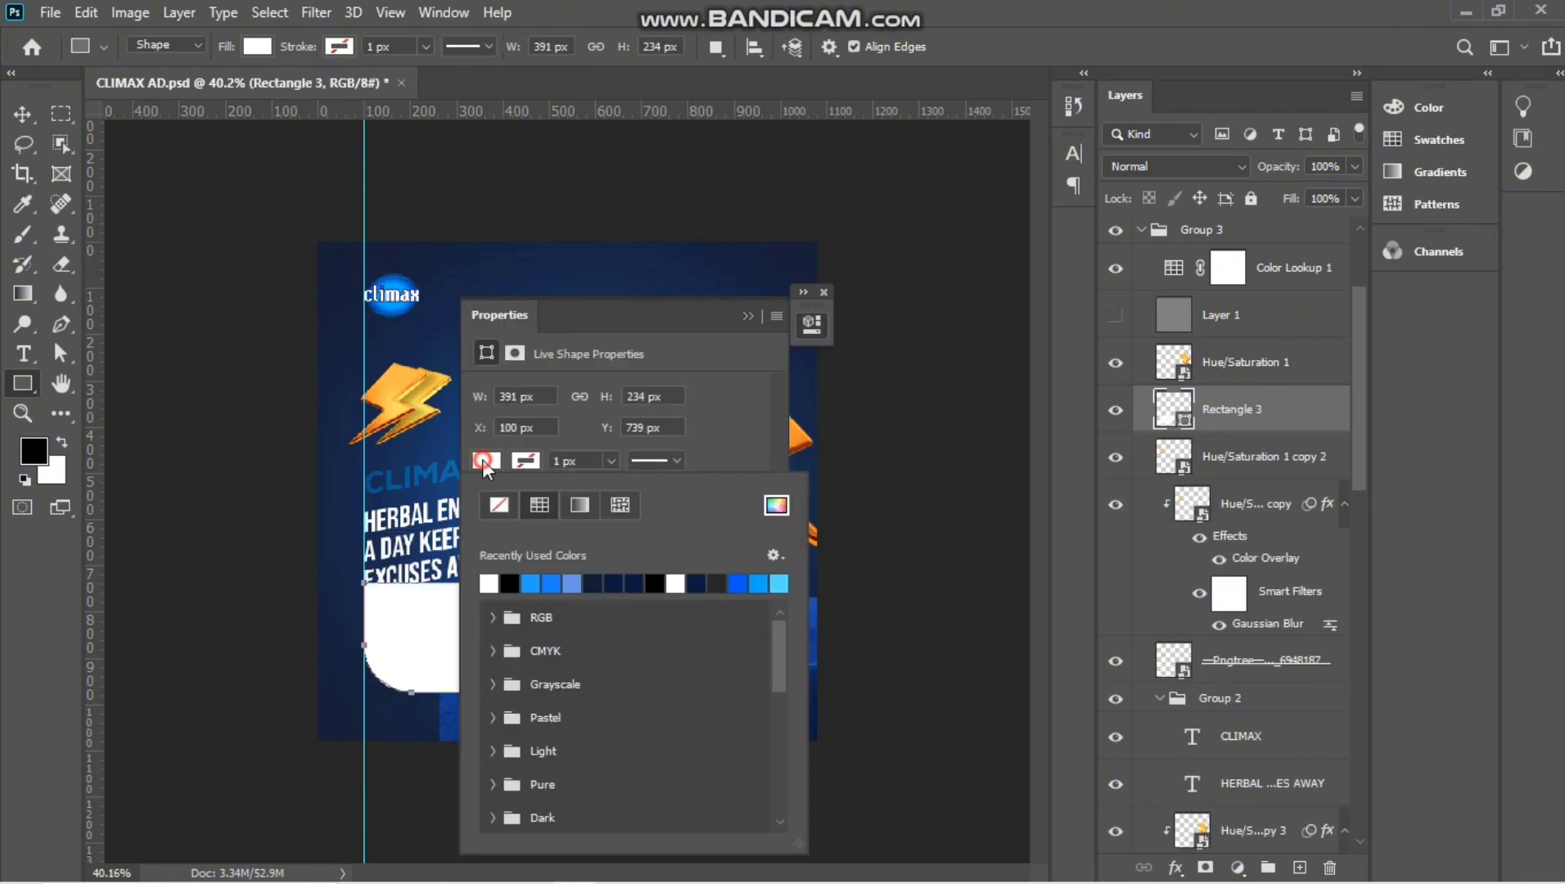
click(498, 504)
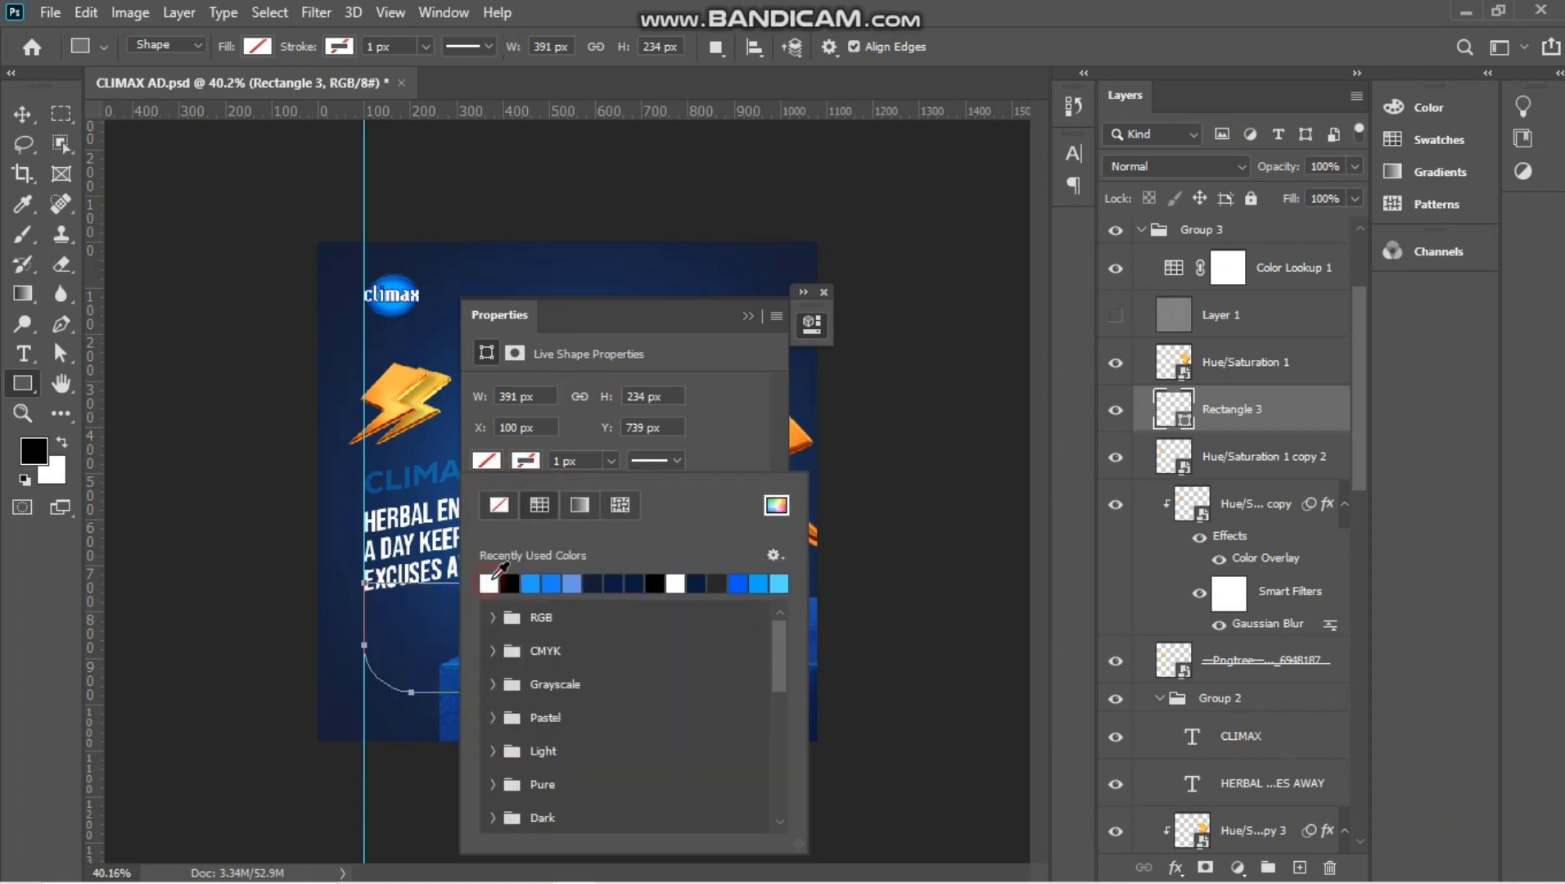
click(488, 582)
double_click(561, 460)
text(3)
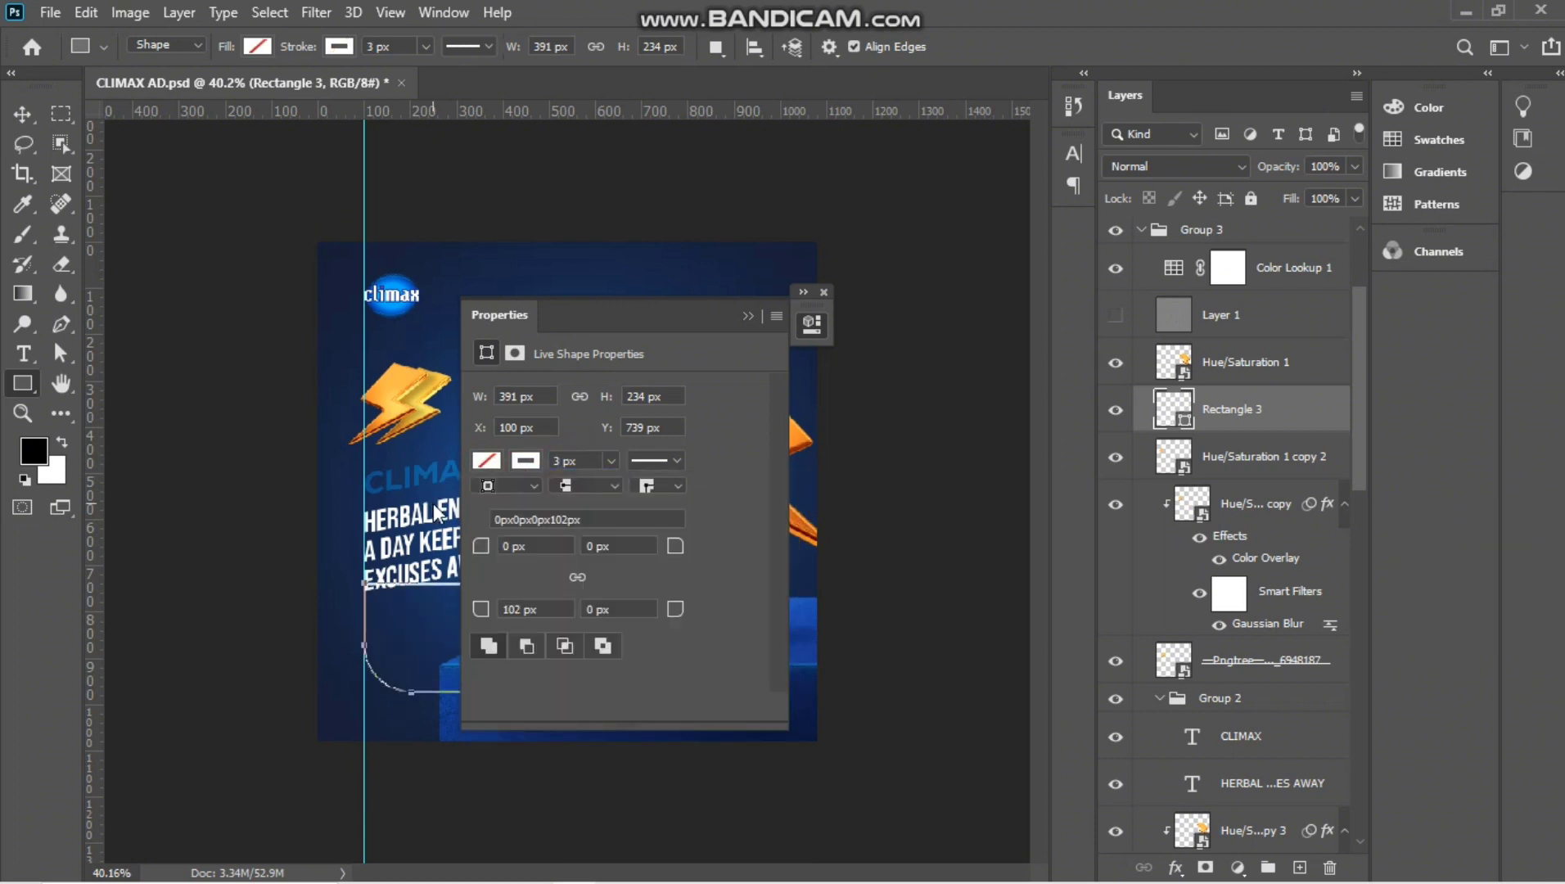
click(747, 318)
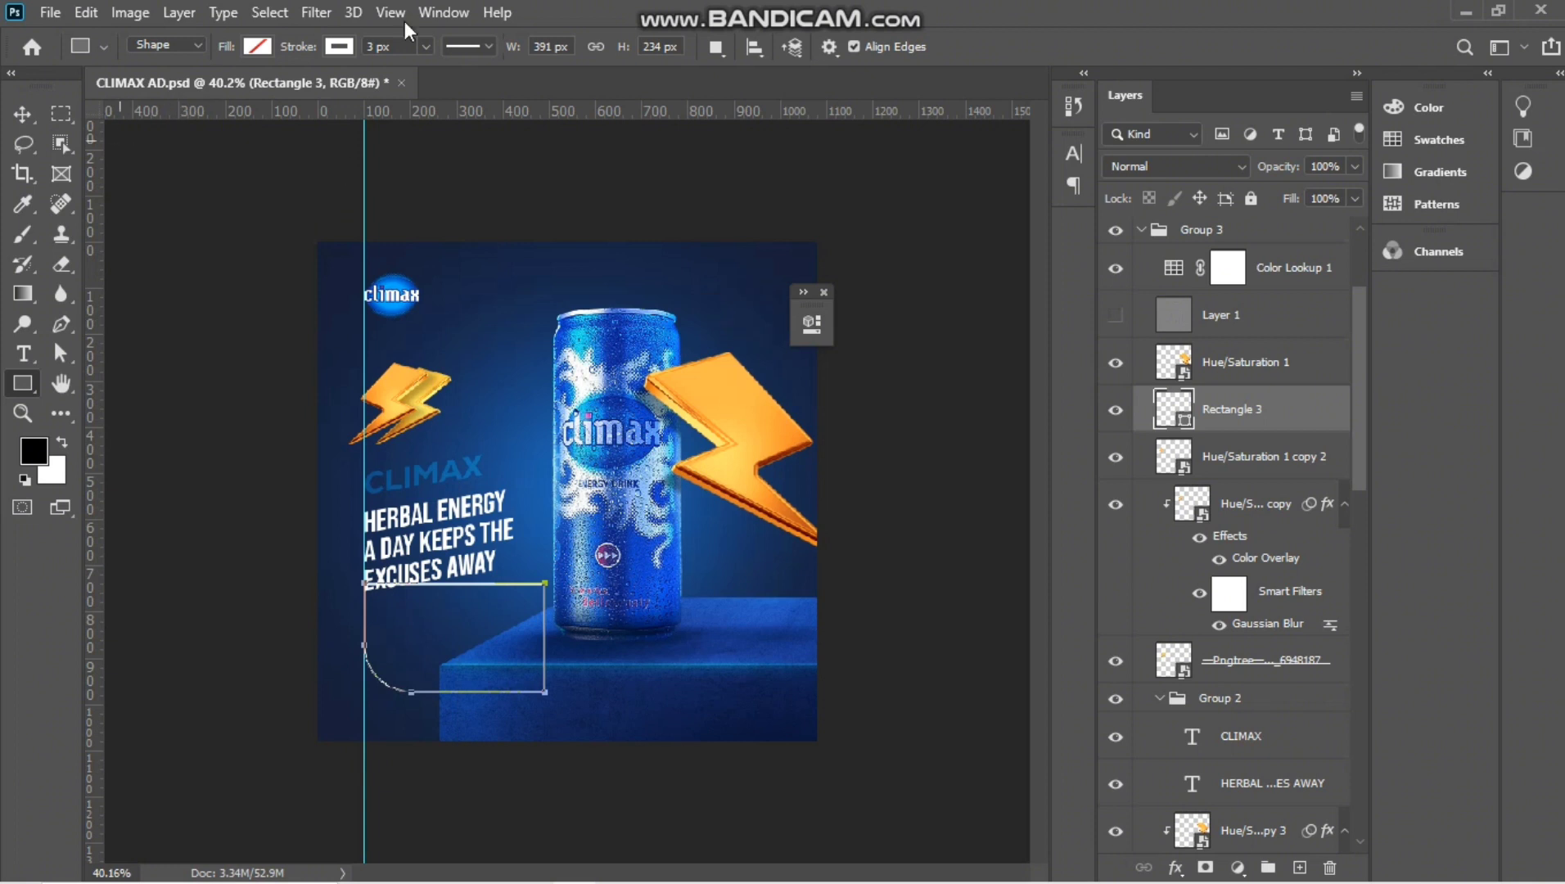
Make the rectangle's stroke a dashed line and try a dash gap of 4.03.
click(478, 47)
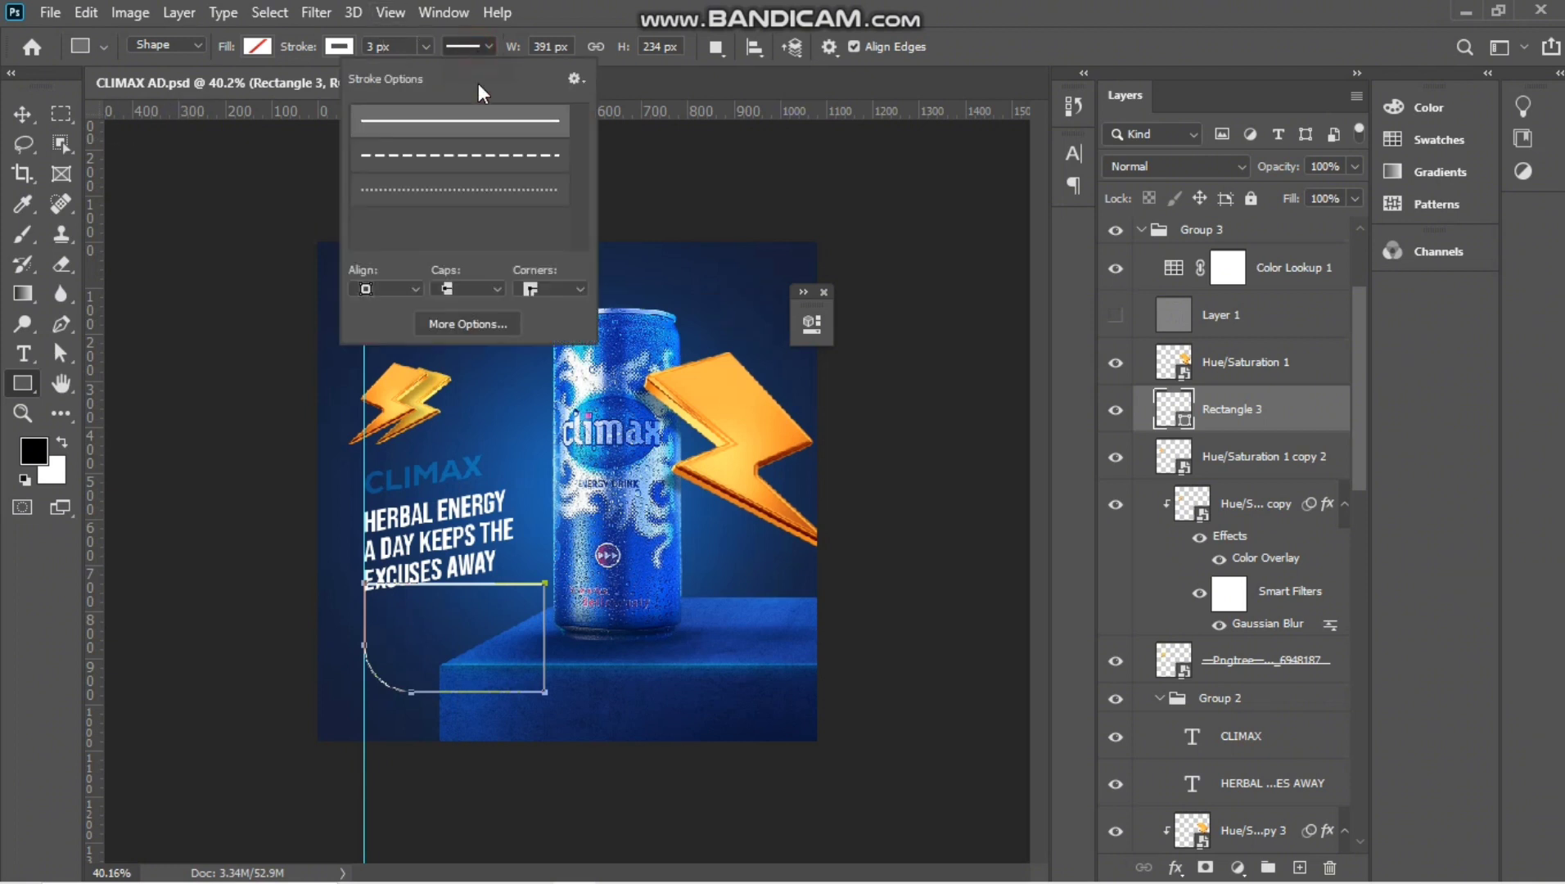
click(514, 168)
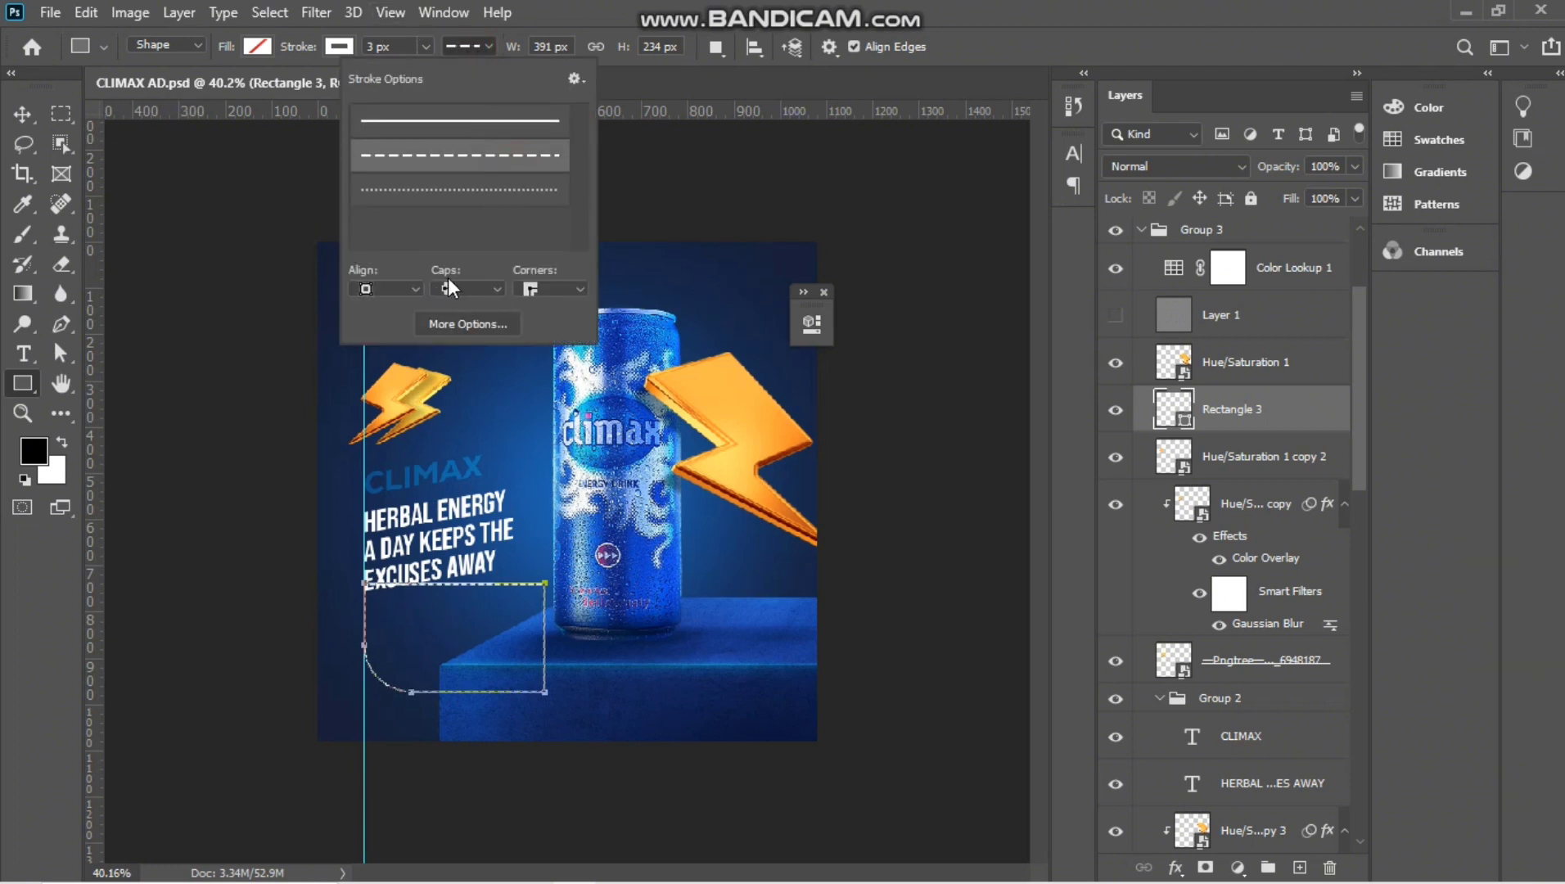
click(452, 323)
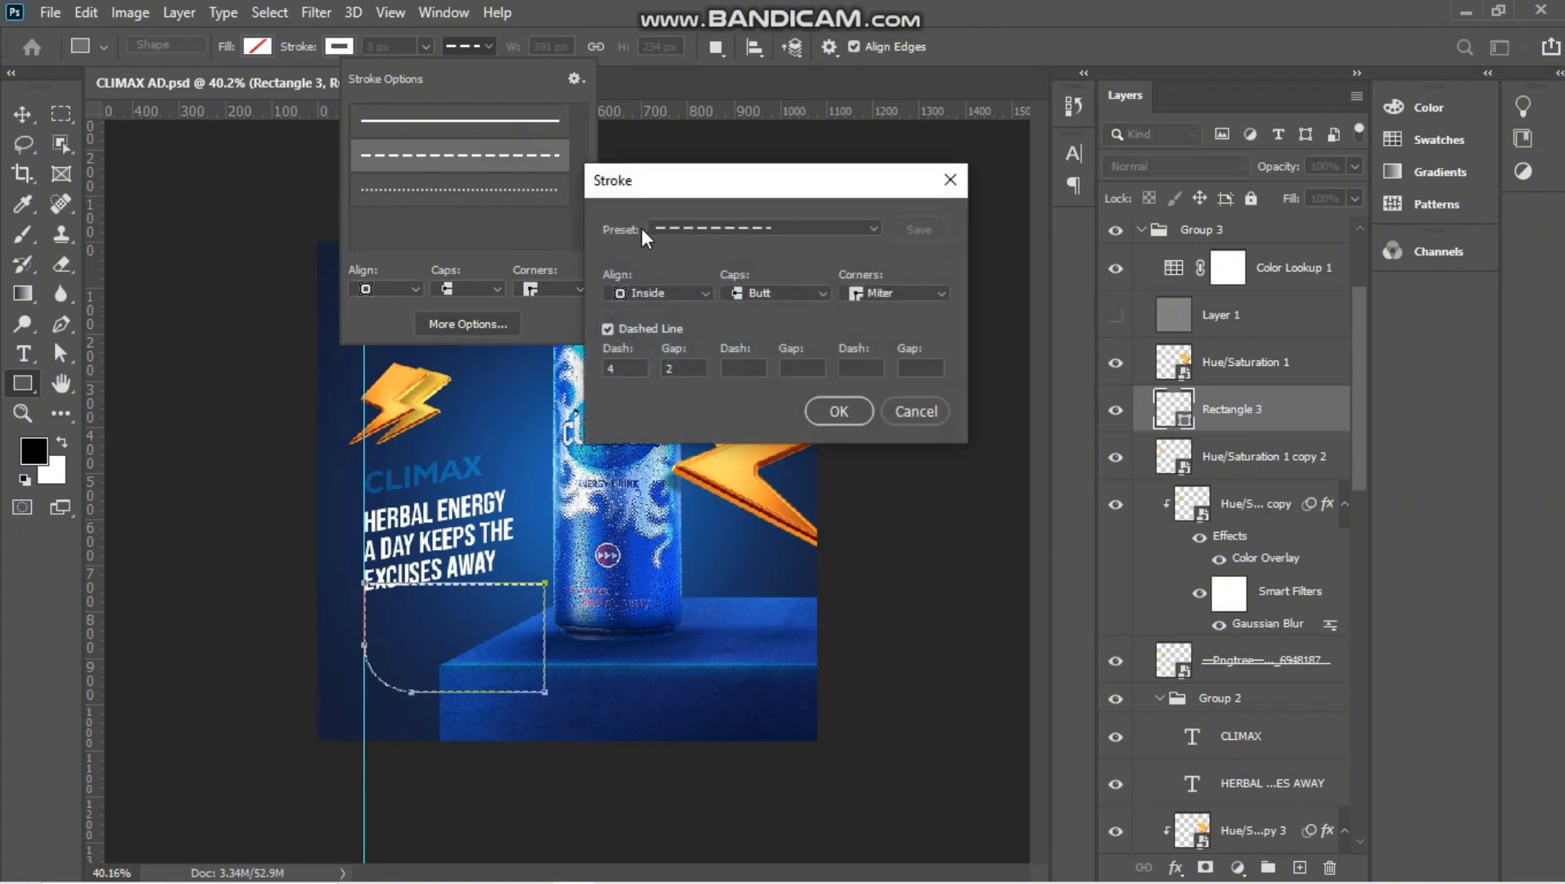
drag(671, 350, 827, 363)
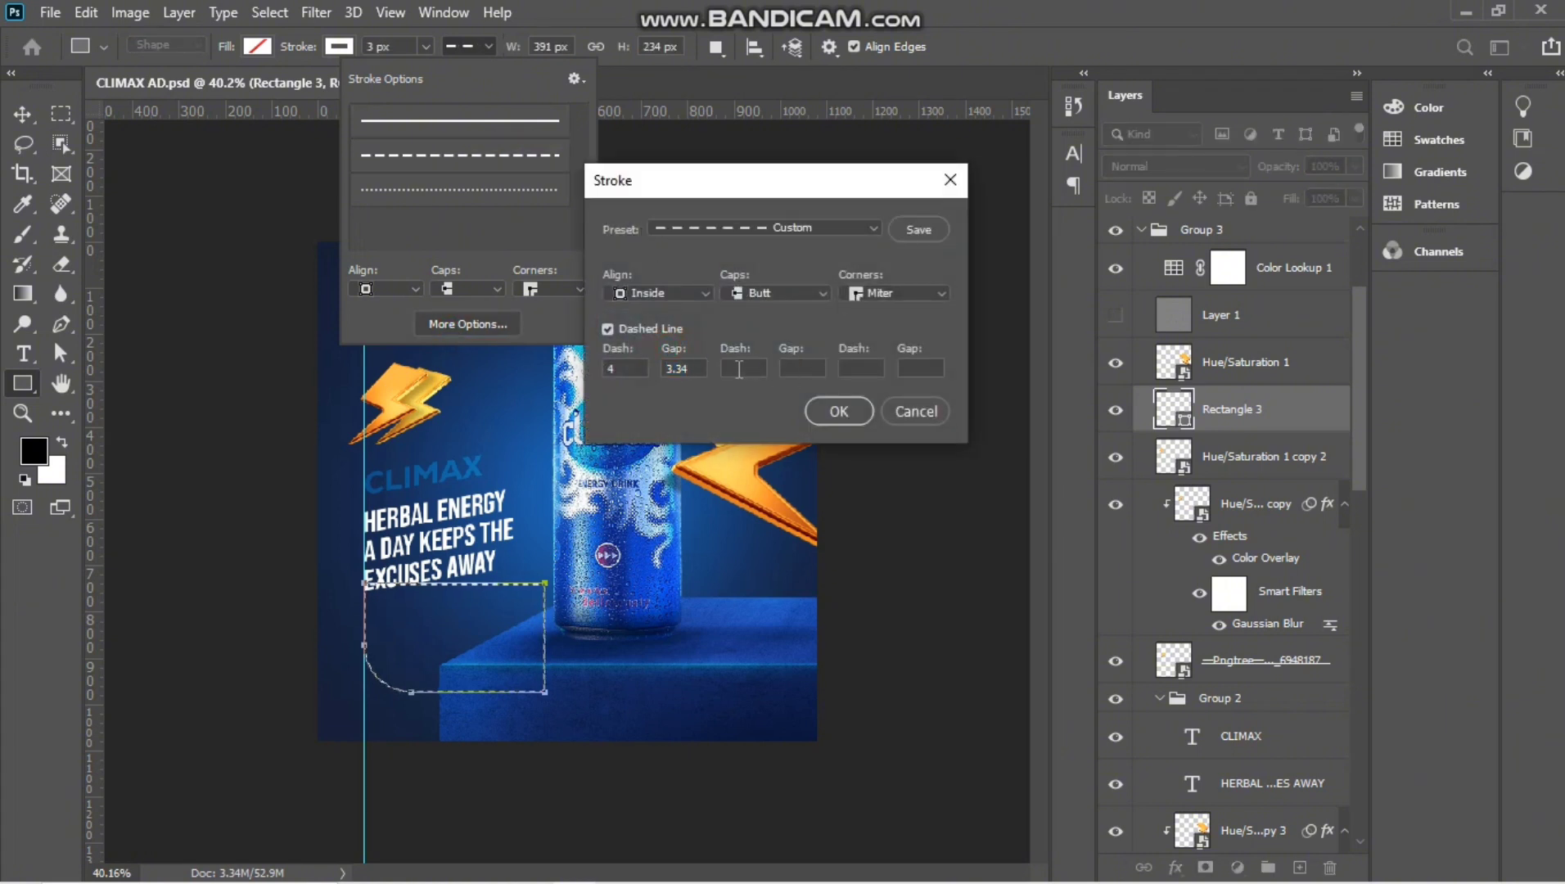
click(949, 181)
click(683, 2)
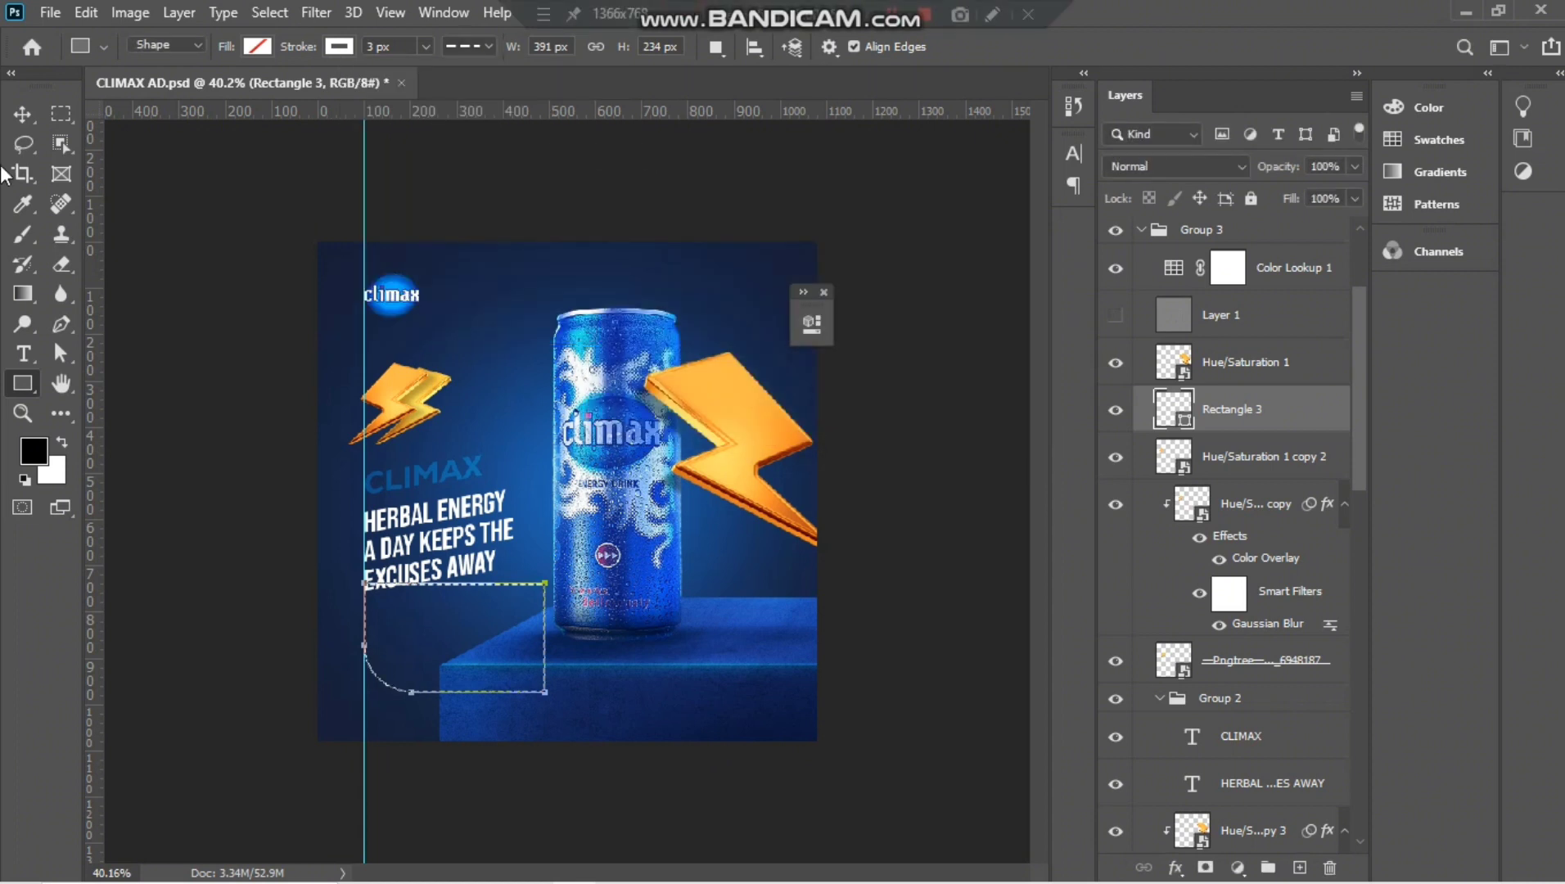
Rasterize the Rectangle 3 layer and delete the selected upper edge of the dashed outline.
click(22, 115)
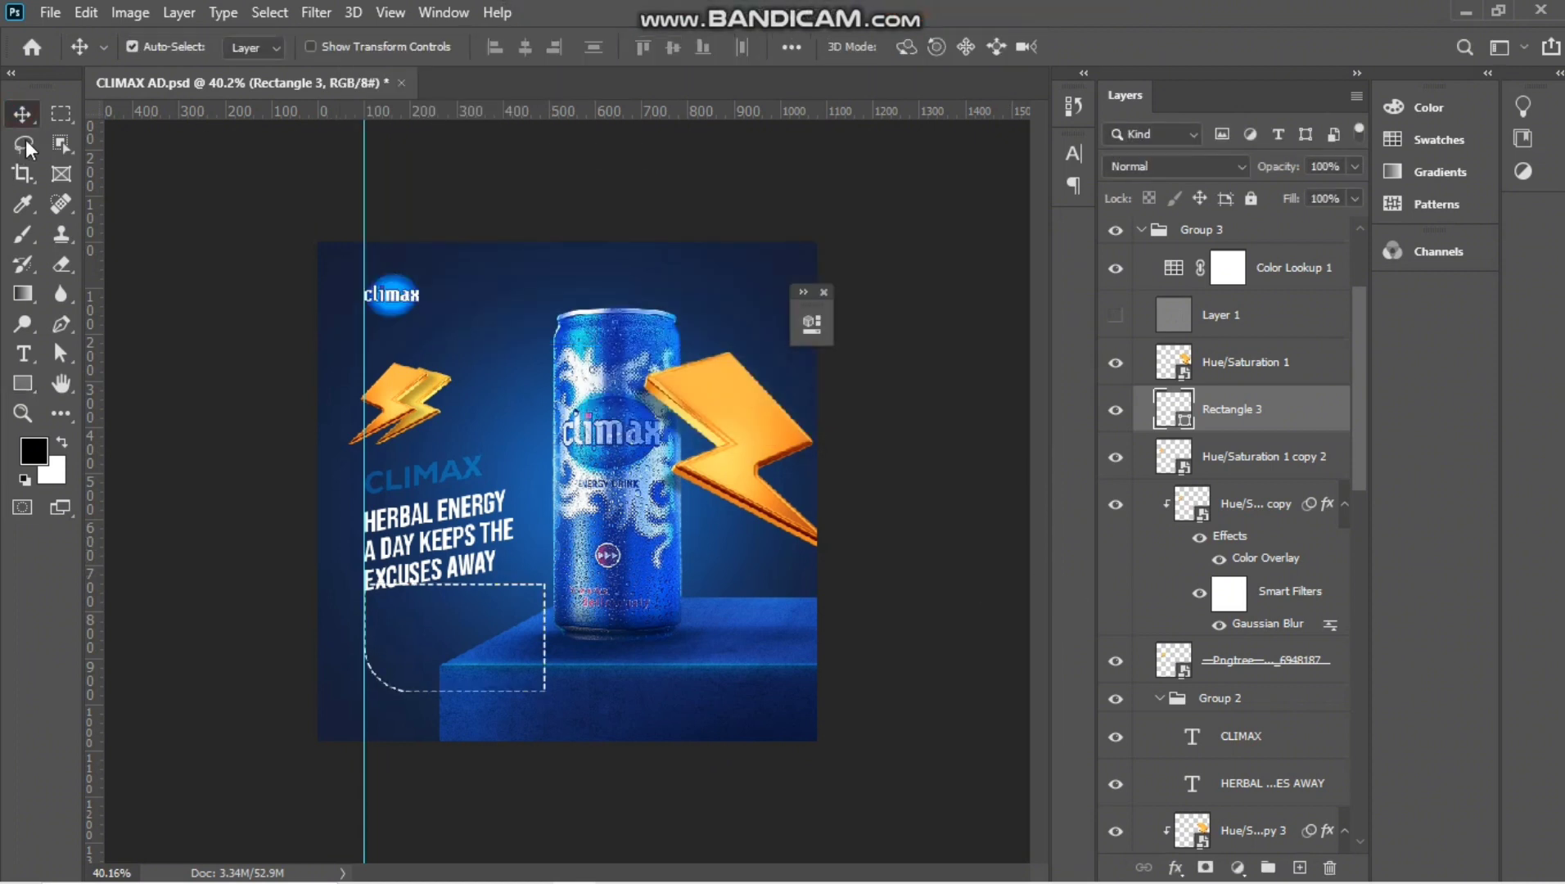
click(61, 113)
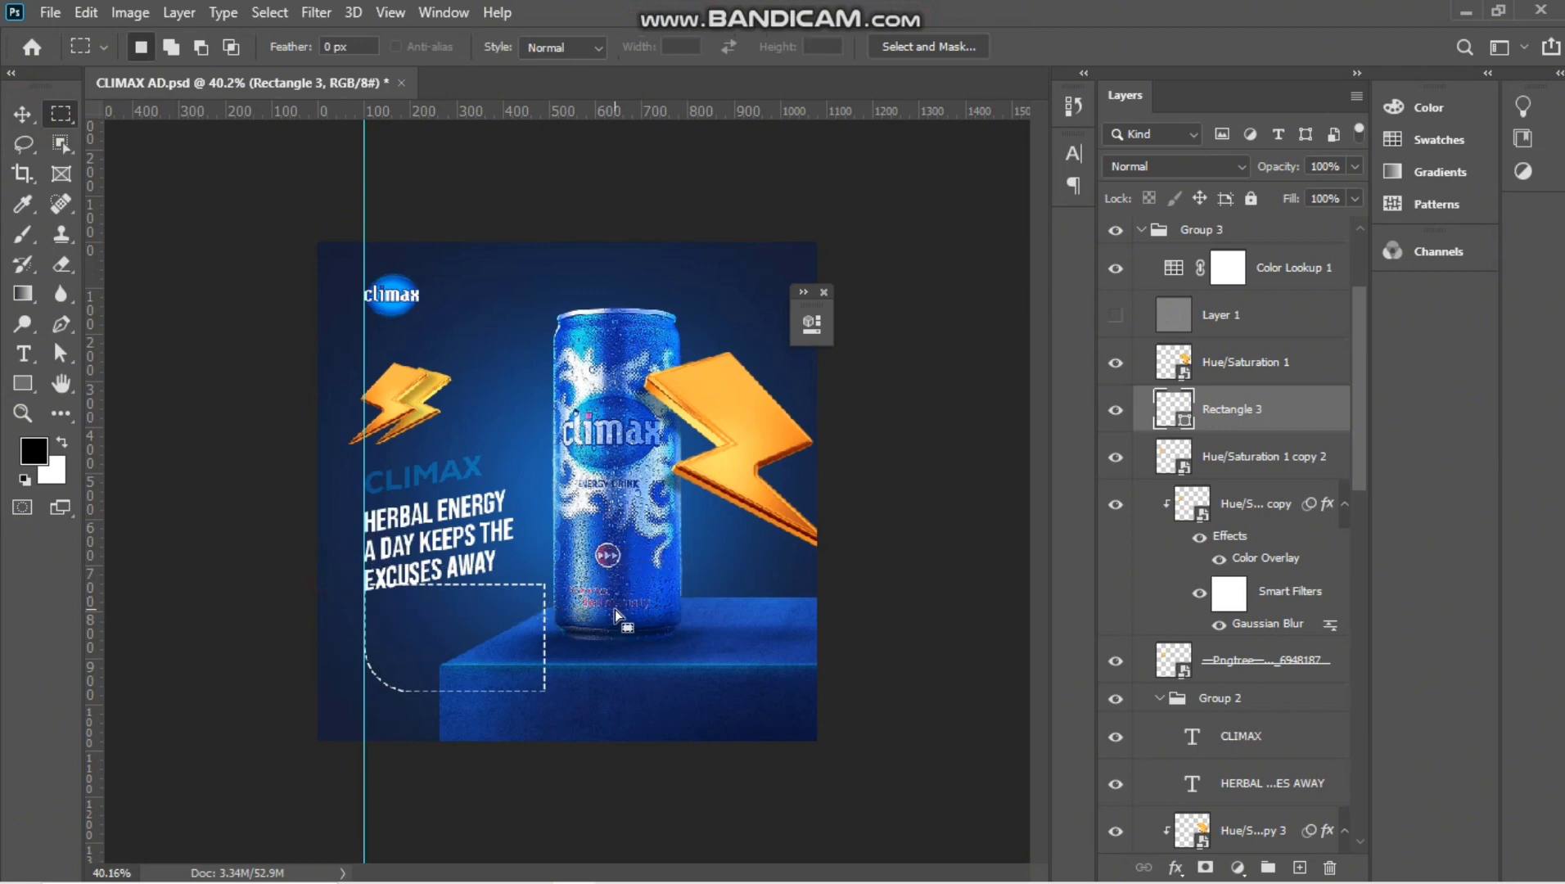
drag(617, 616, 327, 566)
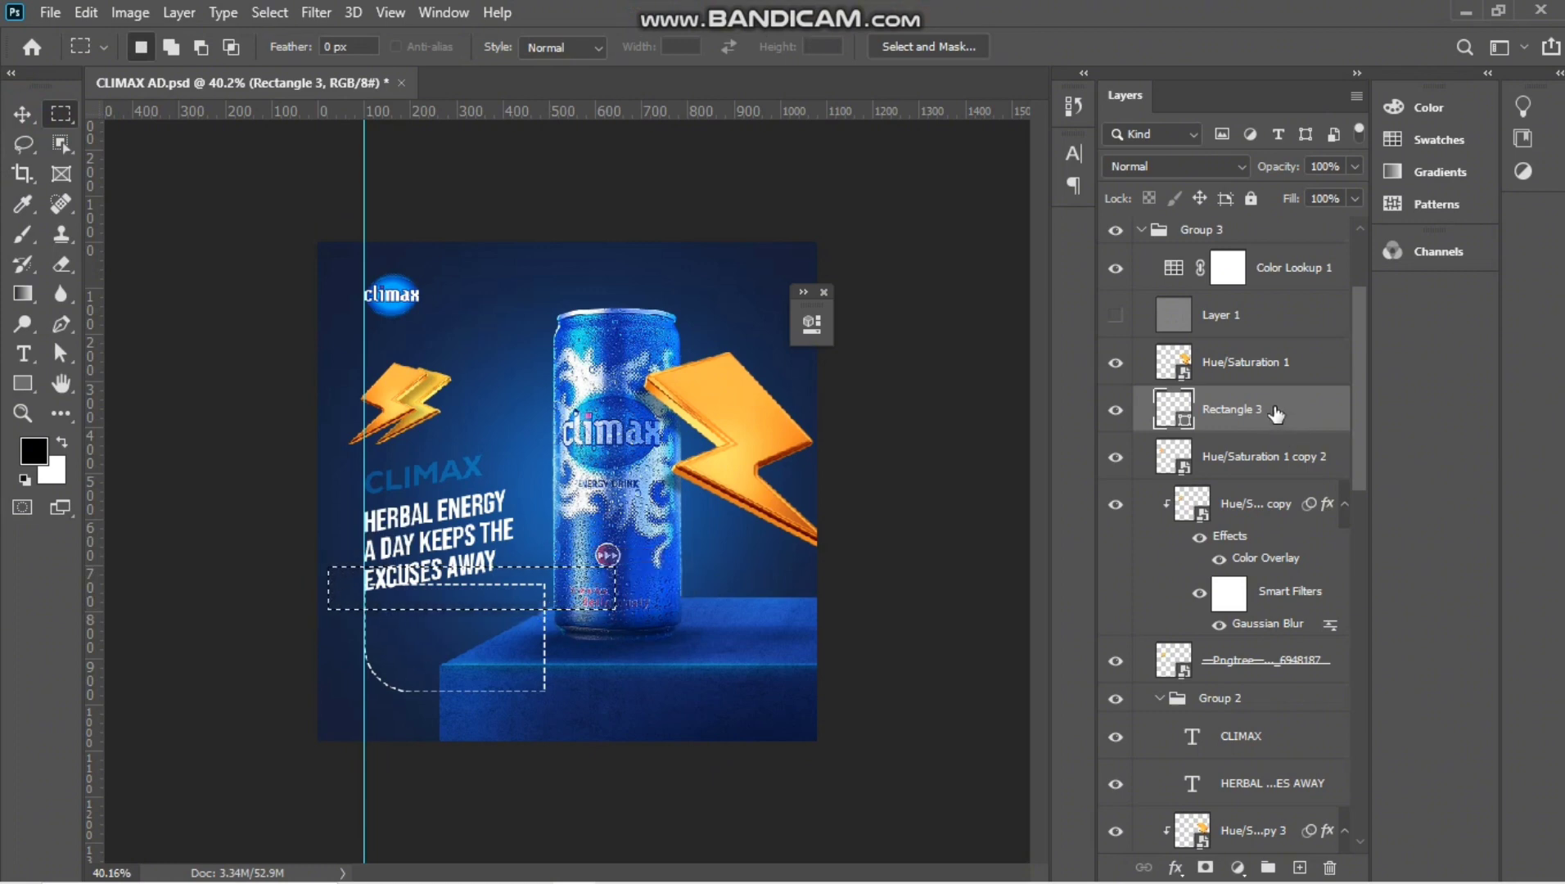
right_click(1276, 412)
click(1050, 351)
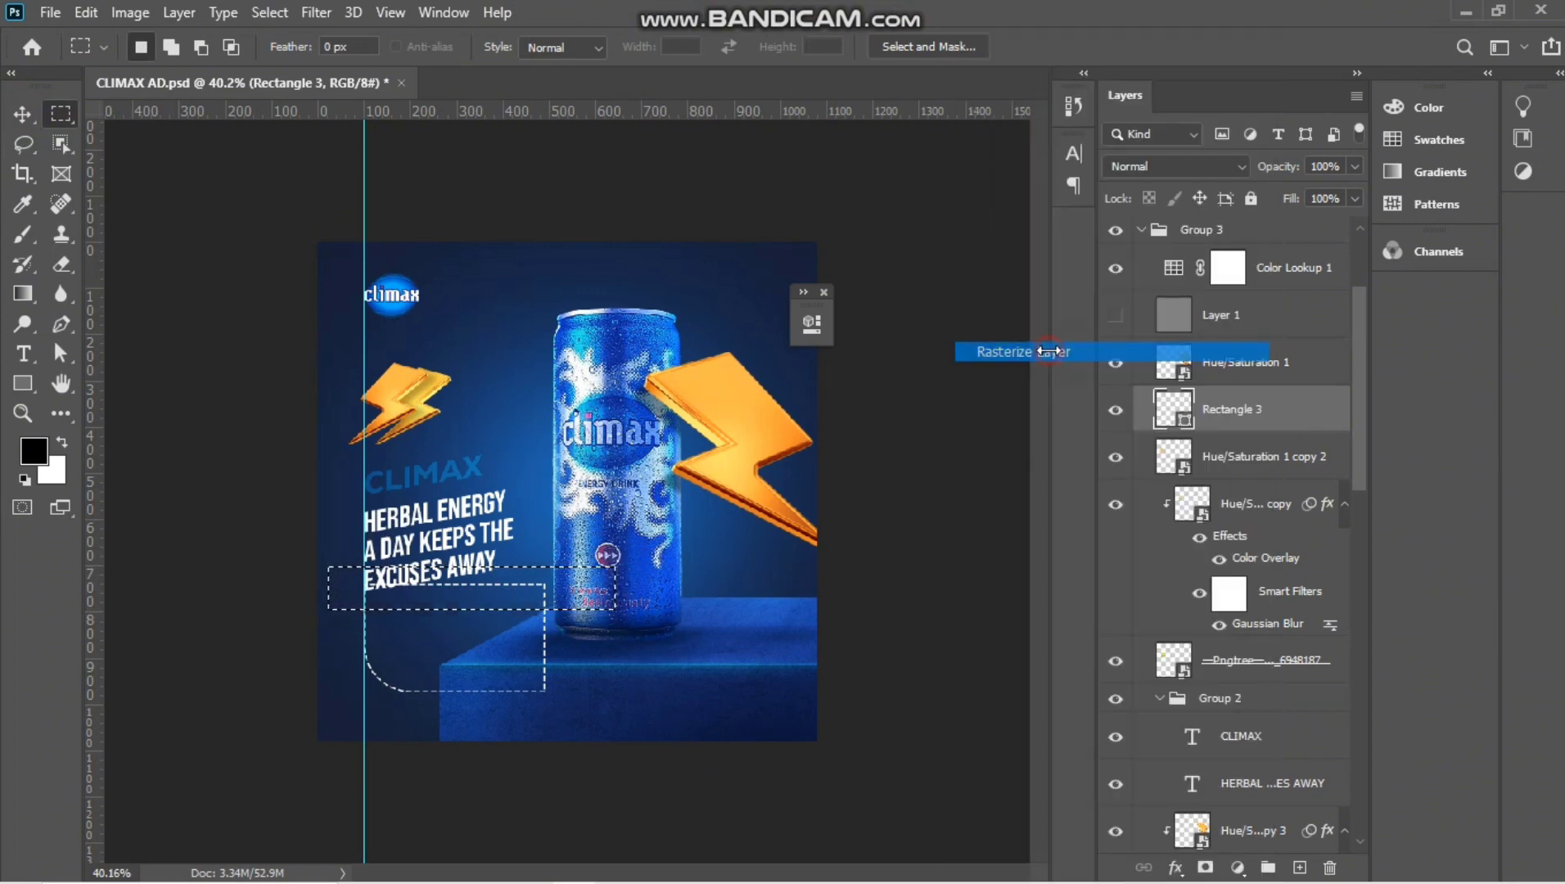
click(511, 566)
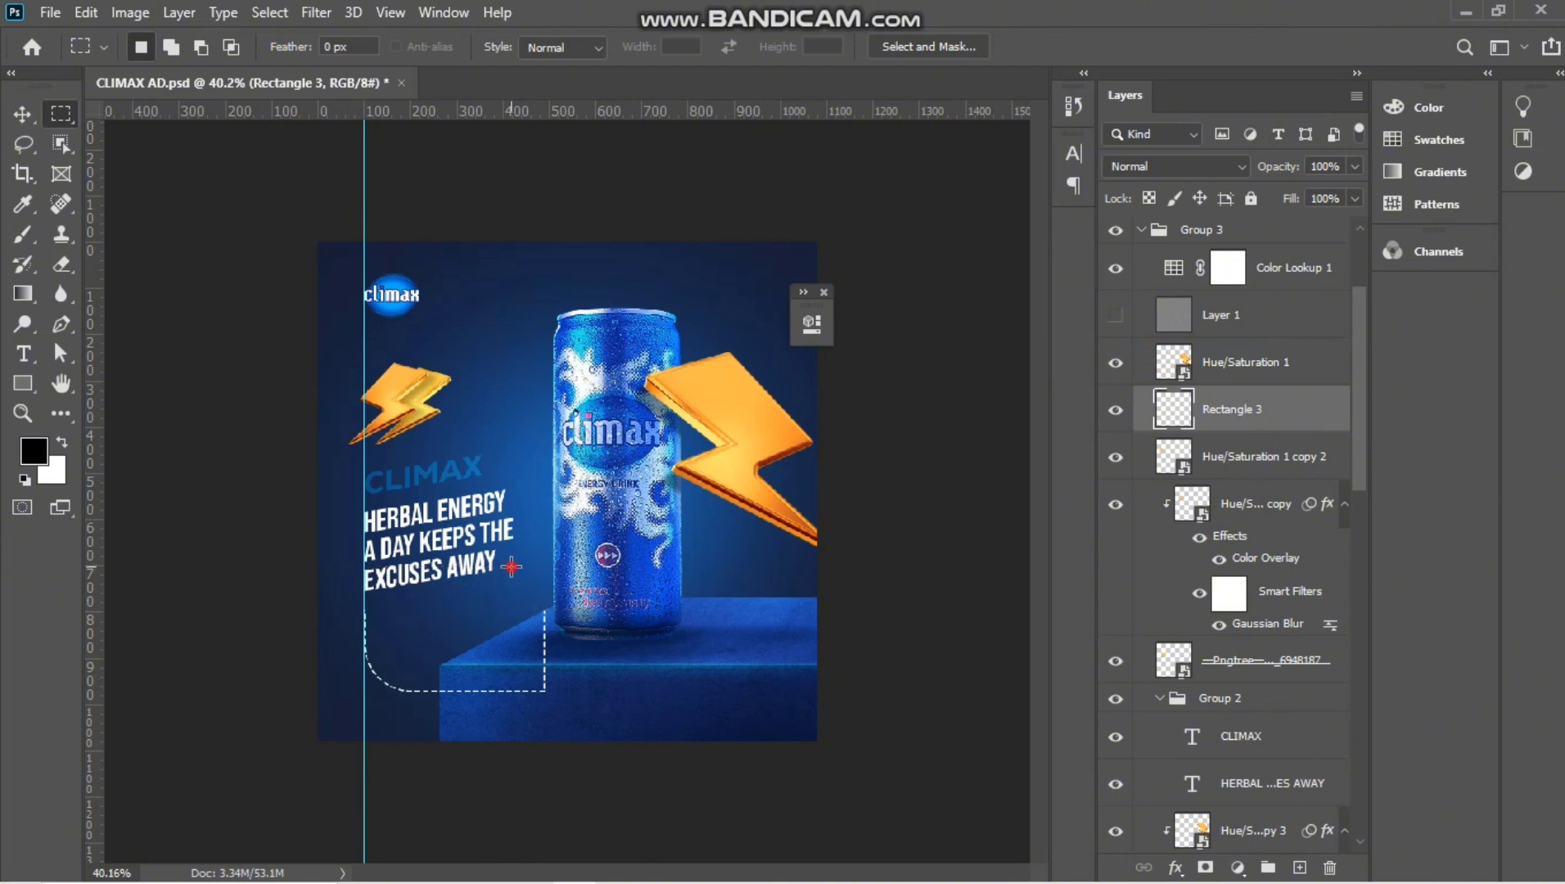
Select and delete the right-hand end of the dashed outline, and hide the guides.
drag(512, 566, 622, 728)
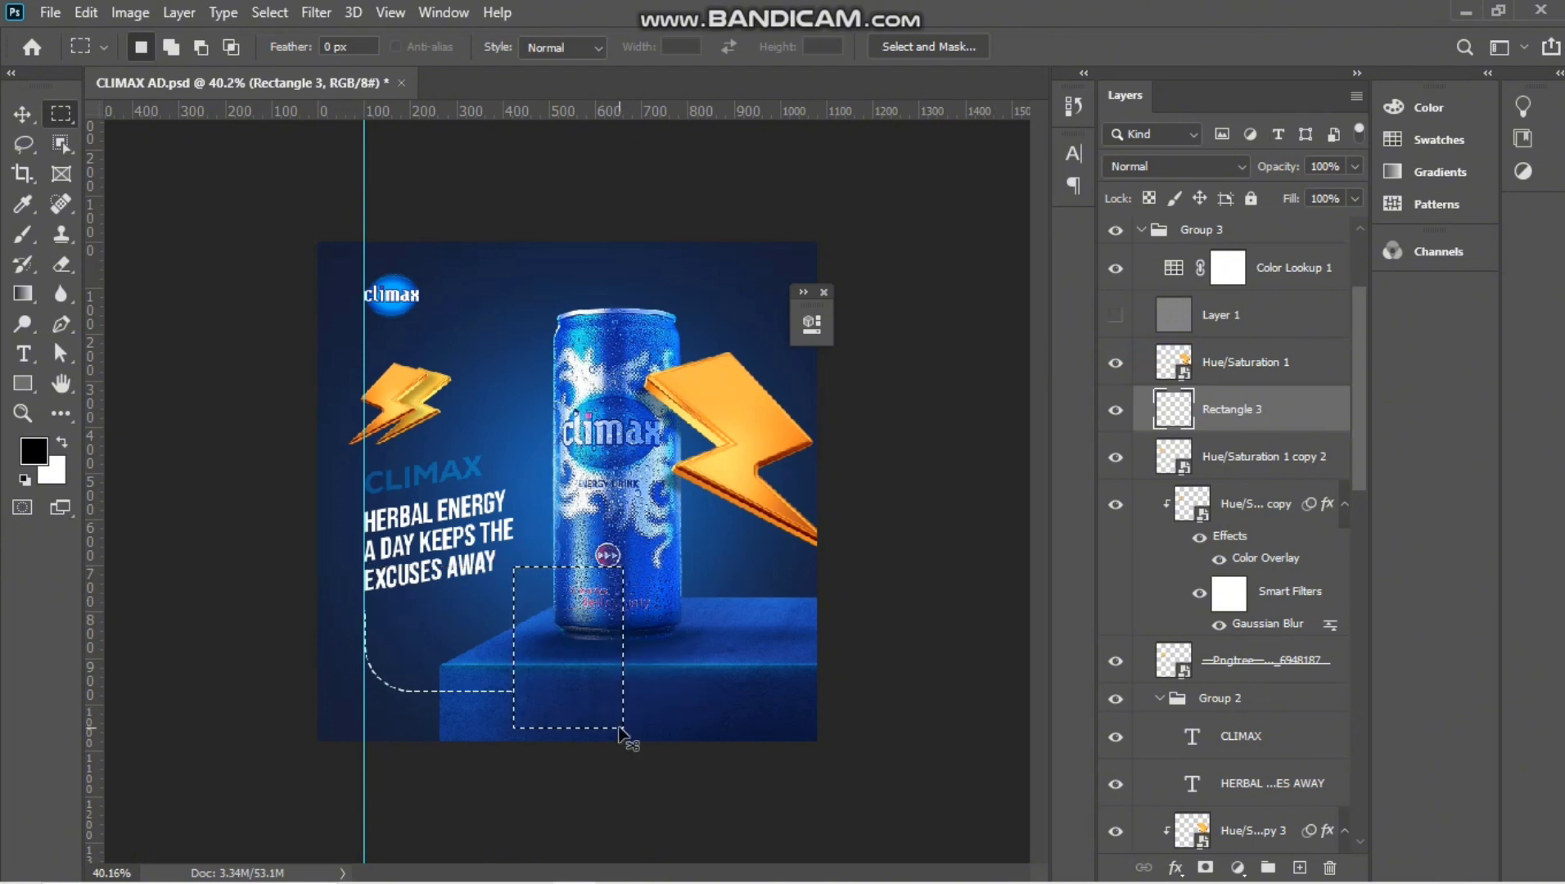
click(20, 115)
key(ctrl+h)
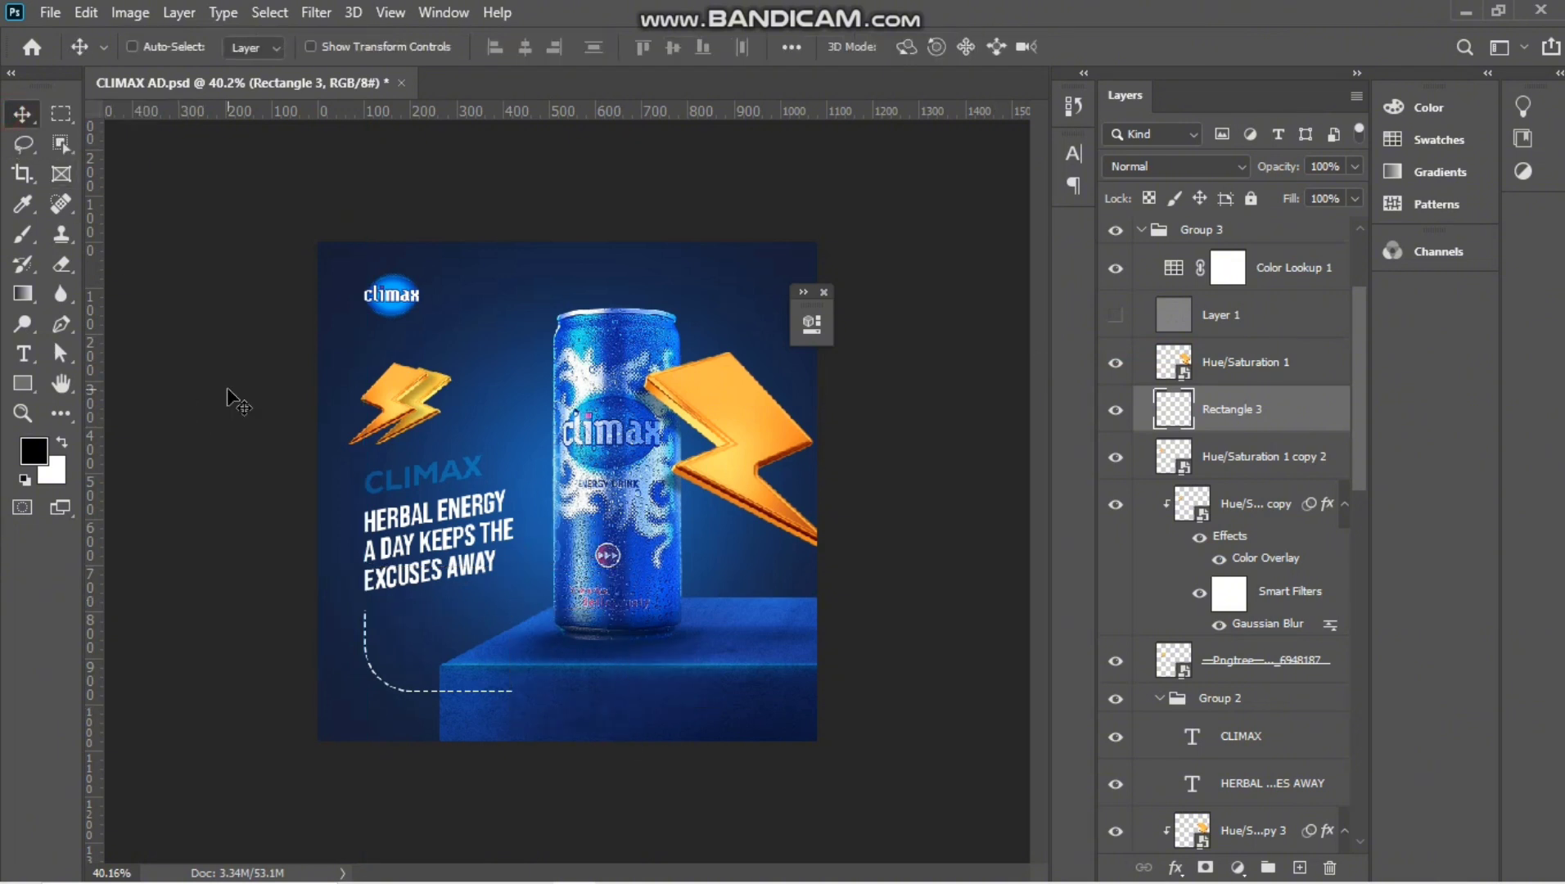
Skew the dashed line vertically by about -29.32° and nudge it to the right below the headline.
key(ctrl+t)
drag(442, 660, 527, 559)
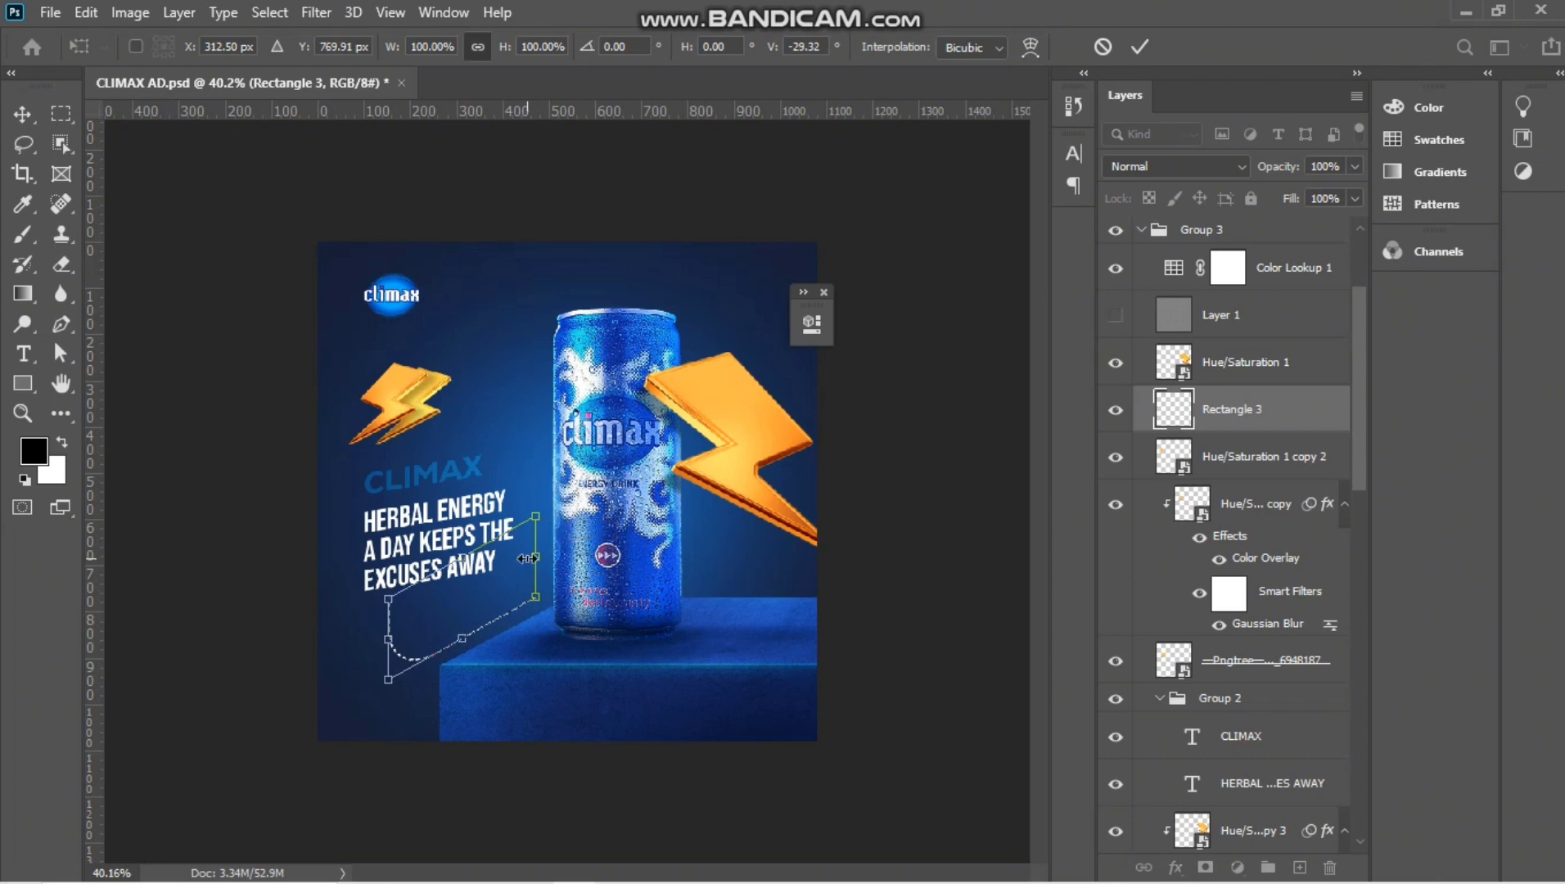
key(Return)
key(shift+Right)
key(shift+Right)
key(shift+Right)
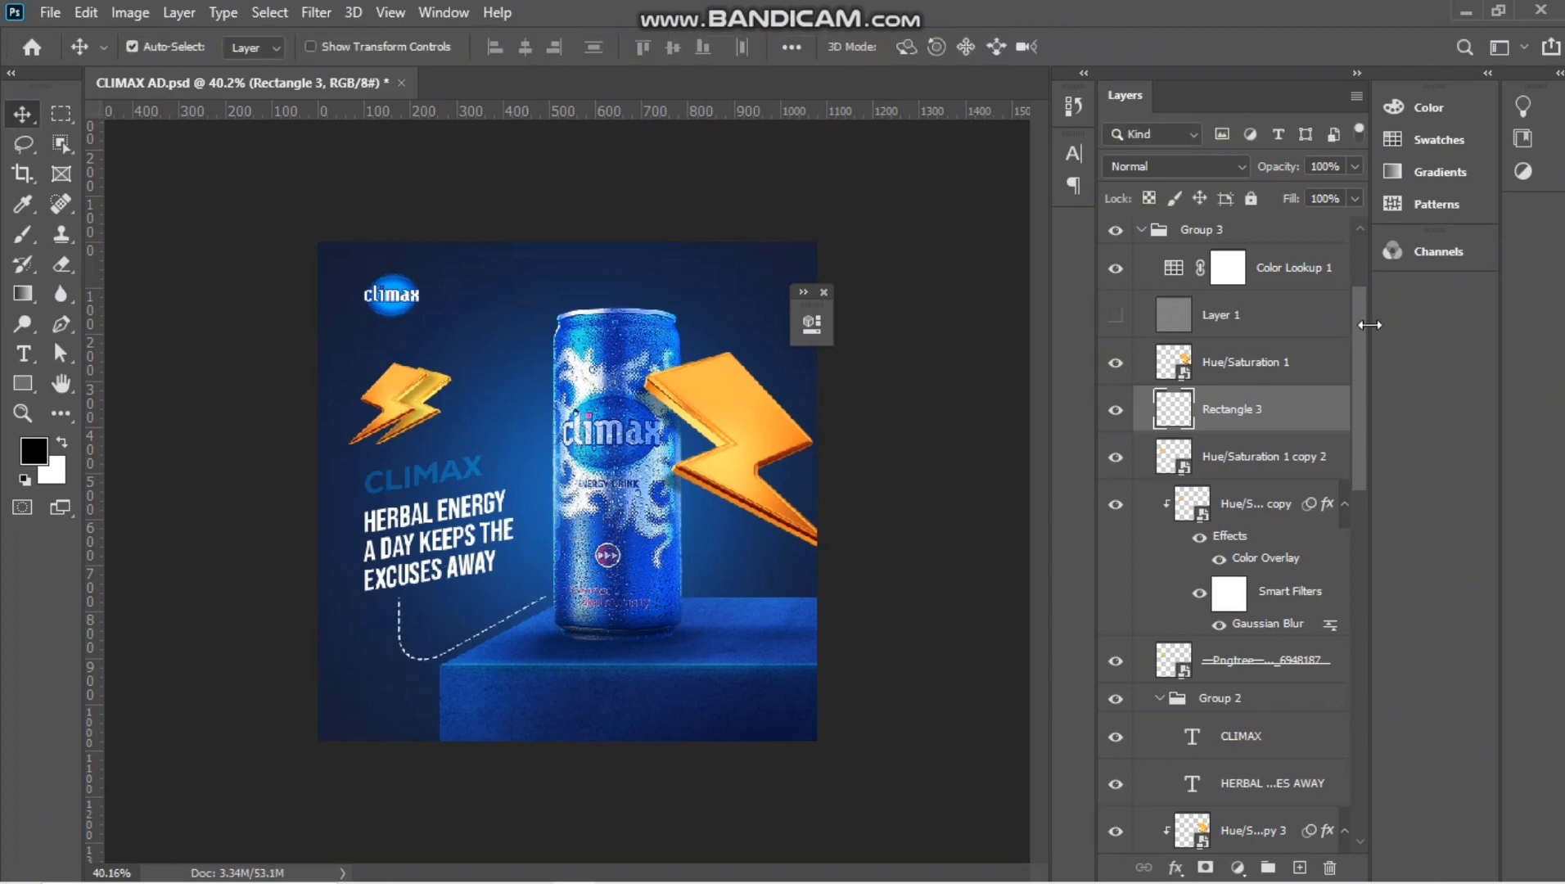
Set the dashed line's blending mode to Soft Light and place an enlarged duplicate sweeping from the artwork's lower-left corner across the can.
click(1232, 166)
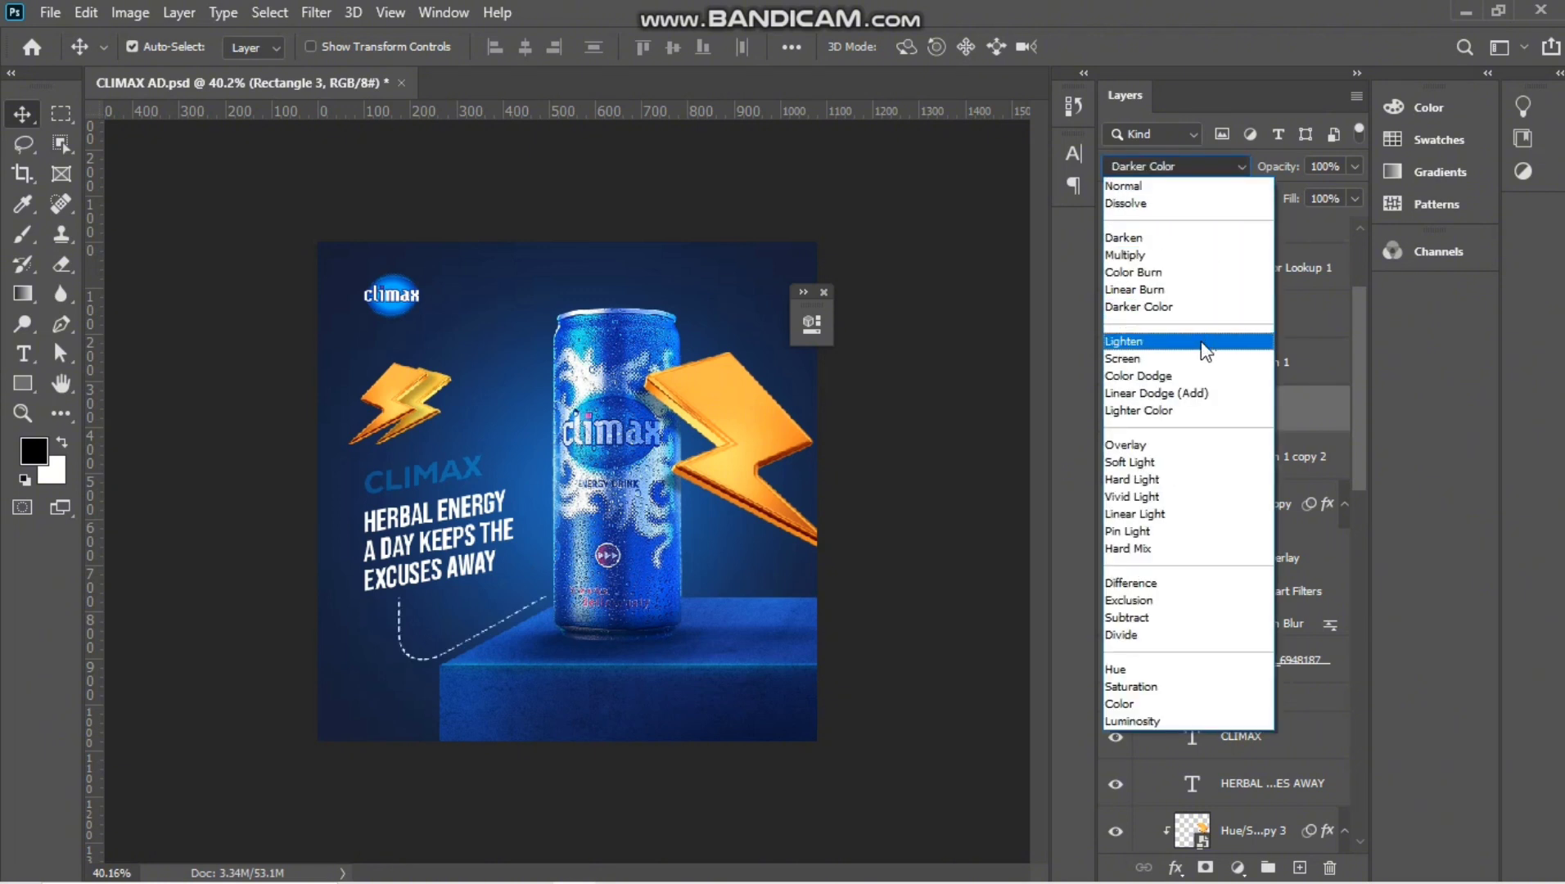
click(1155, 470)
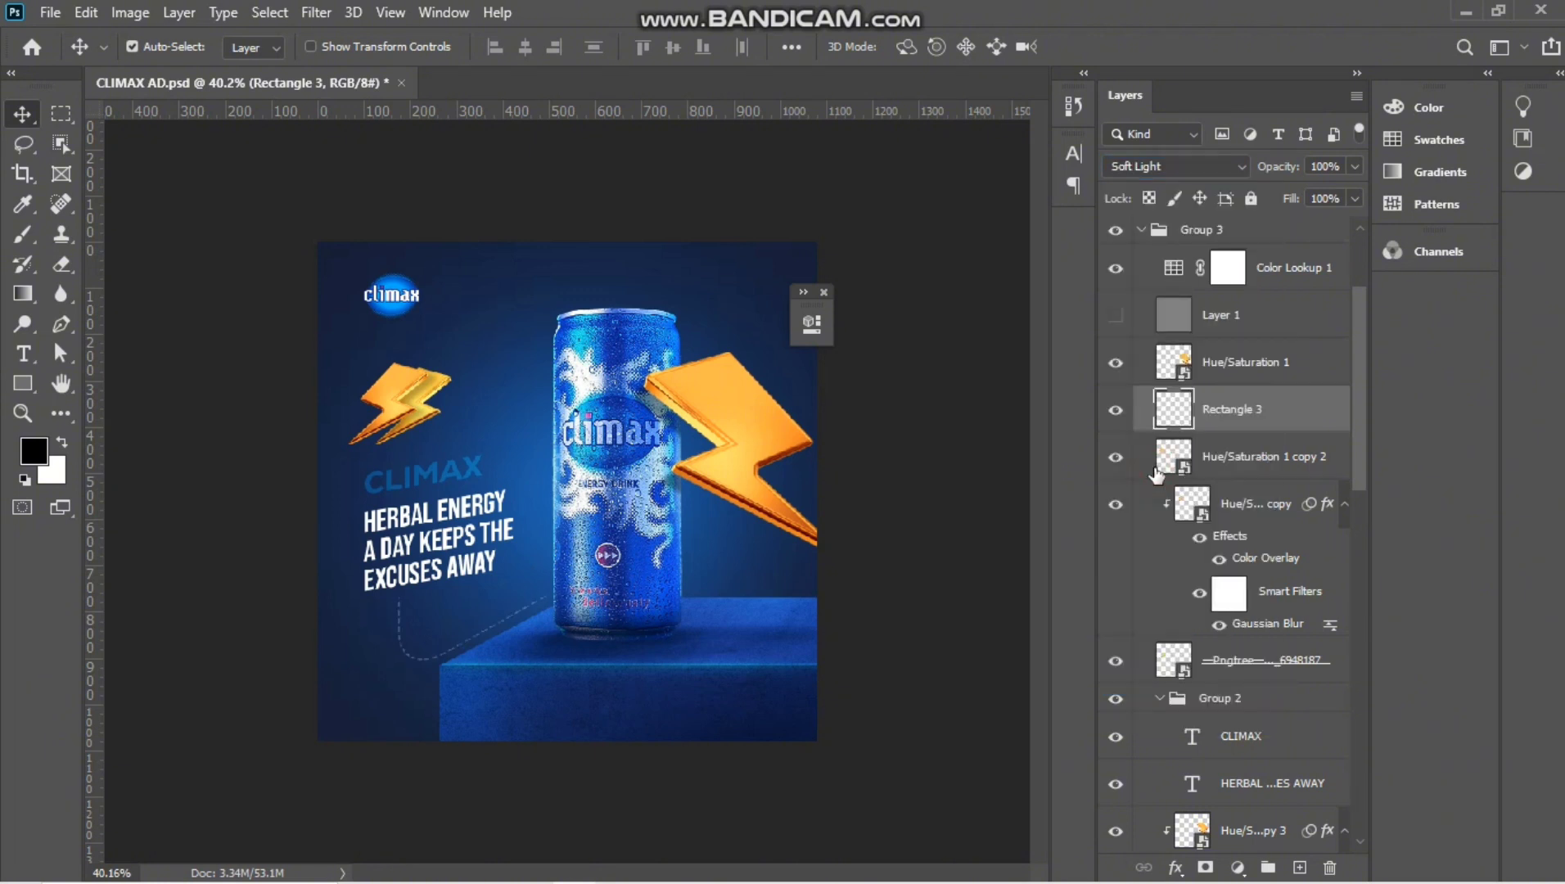
key(ctrl+j)
key(ctrl+t)
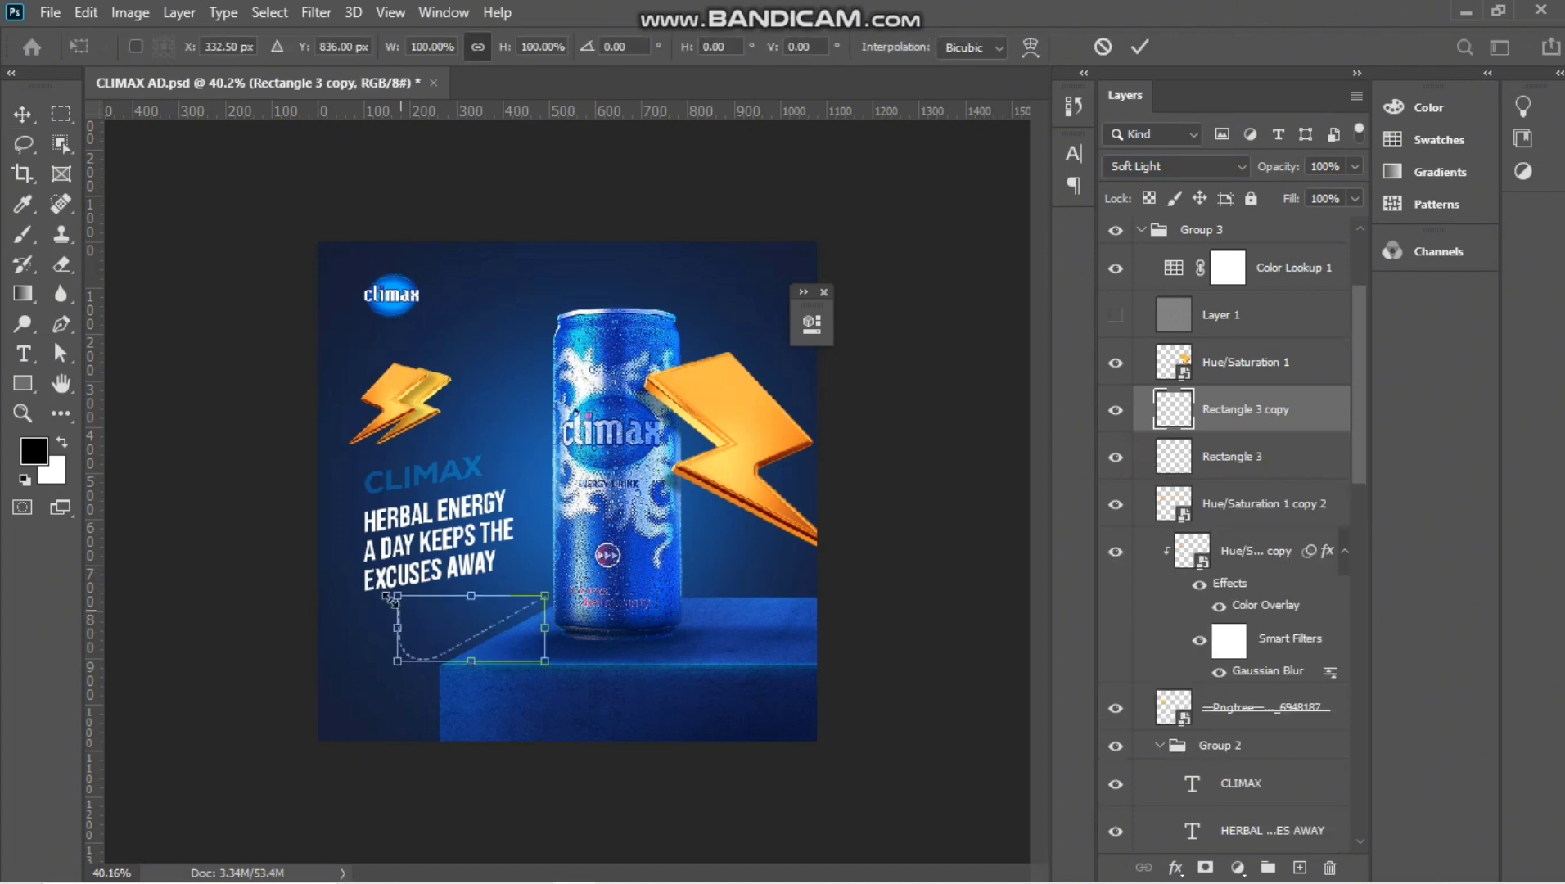
drag(389, 599, 288, 545)
mouse_move(567, 638)
mouse_down()
mouse_move(606, 655)
mouse_move(582, 653)
mouse_up()
key(Return)
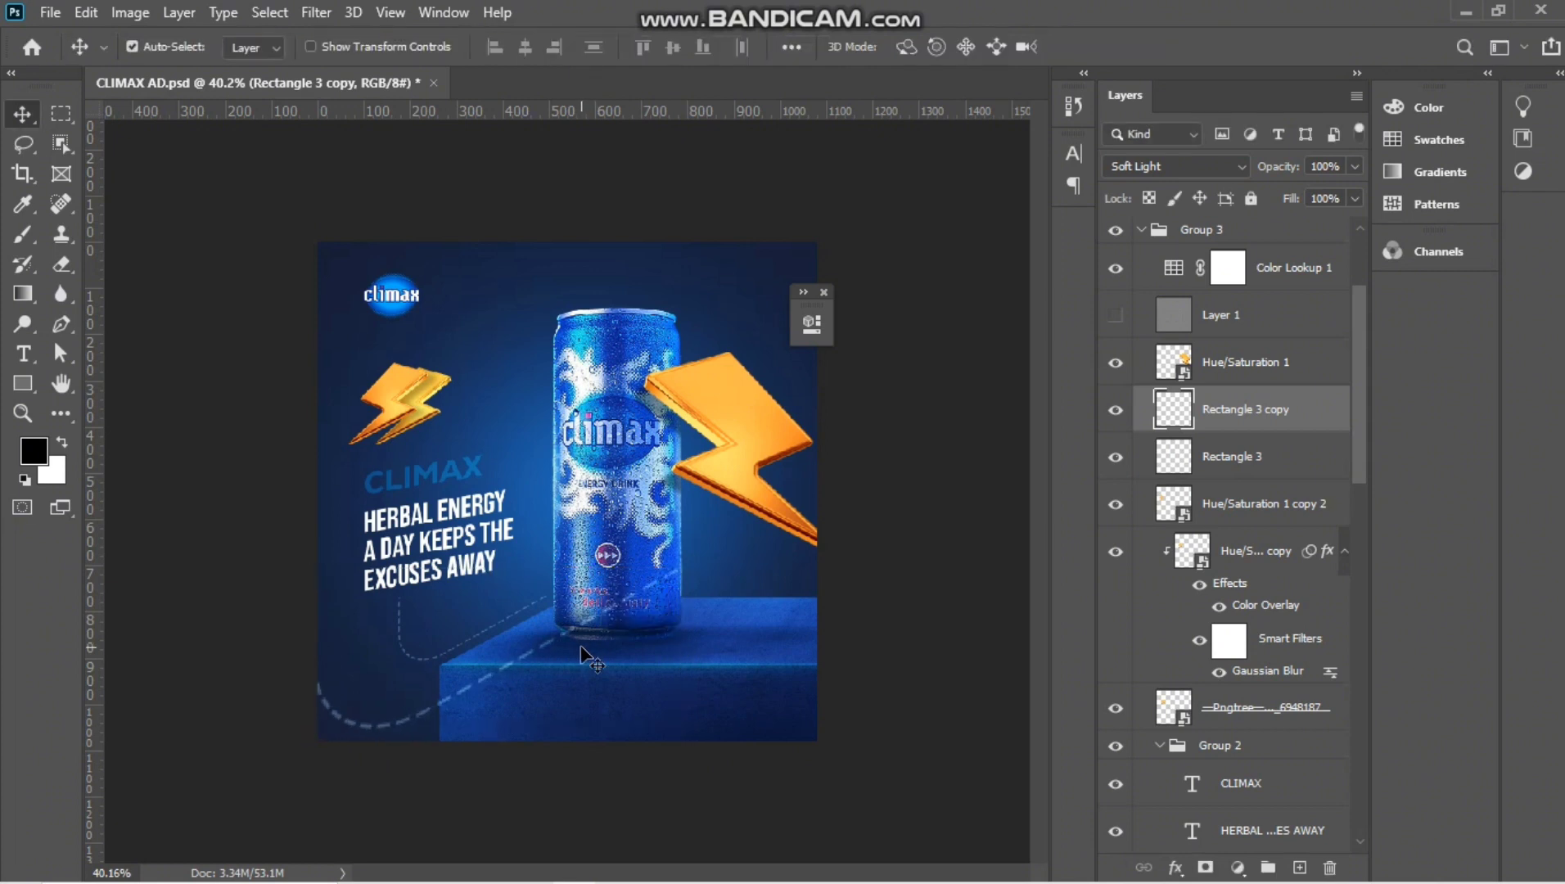
Move the Rectangle 3 copy layer below the Group 1 platform layer and lower its opacity, keeping Soft Light blending.
drag(1309, 417, 1262, 481)
drag(1265, 456, 1269, 809)
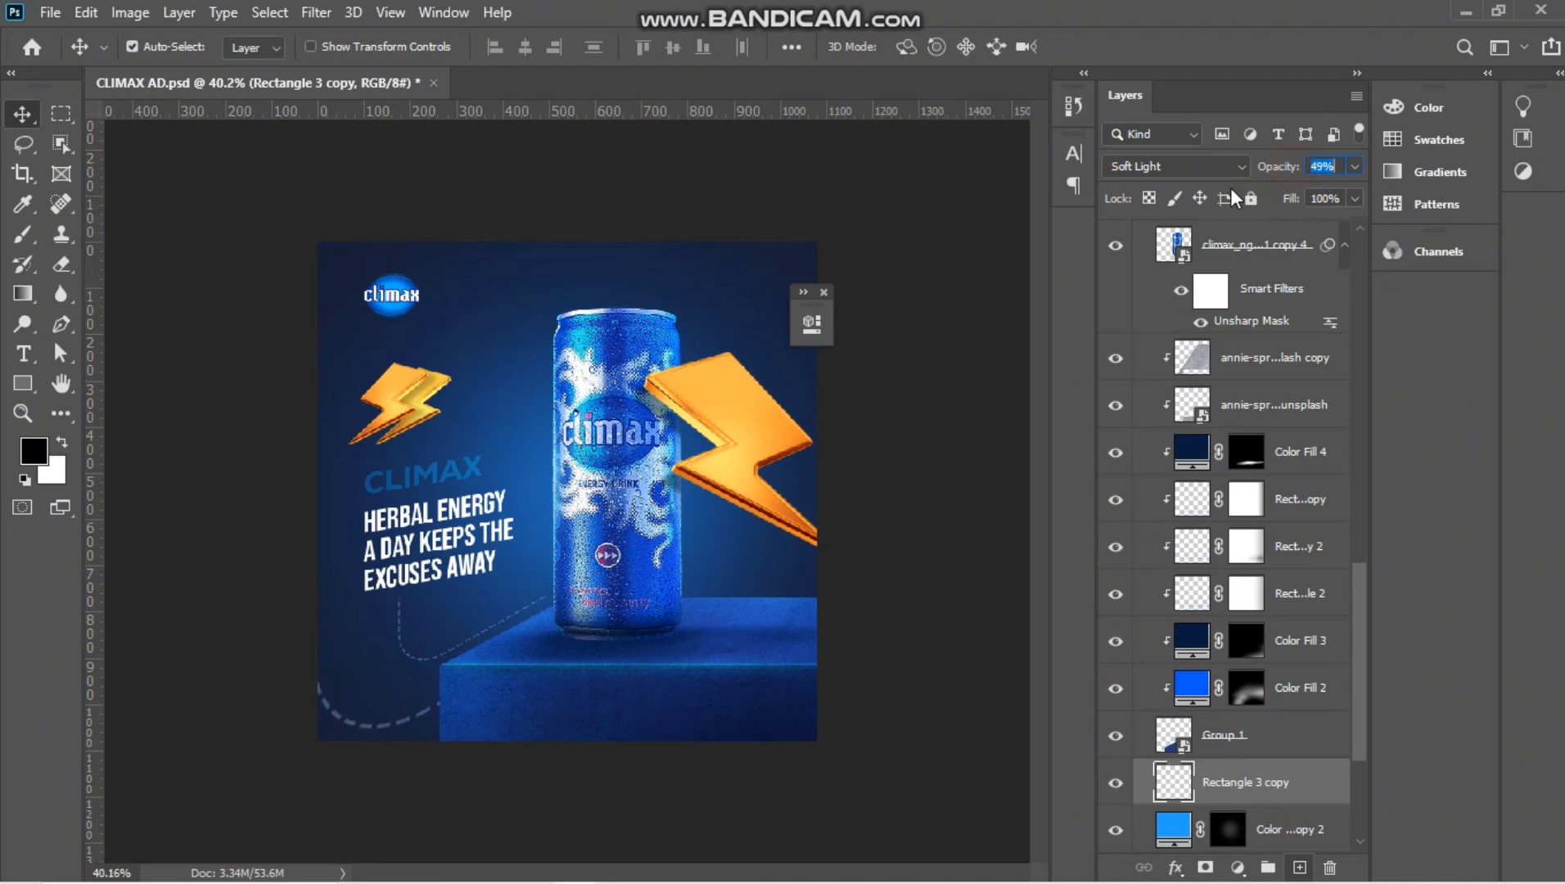
mouse_move(1282, 168)
mouse_down()
mouse_move(1254, 178)
mouse_move(1307, 170)
mouse_up()
click(1242, 167)
click(1274, 167)
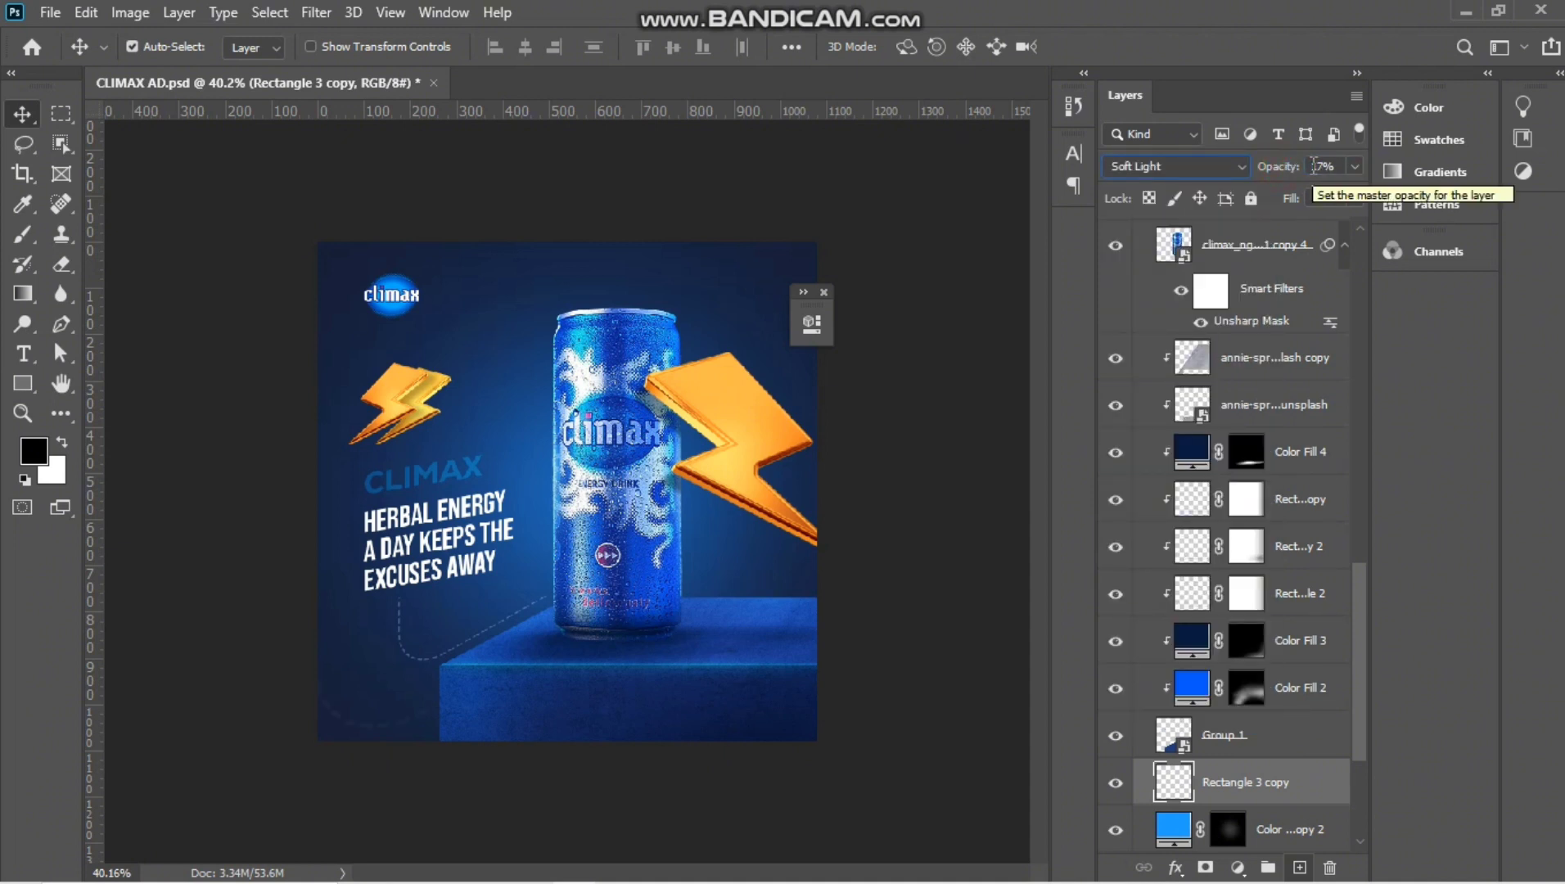
Select the Group 3 layer group and turn on the visibility of Layer 1 inside it.
click(825, 292)
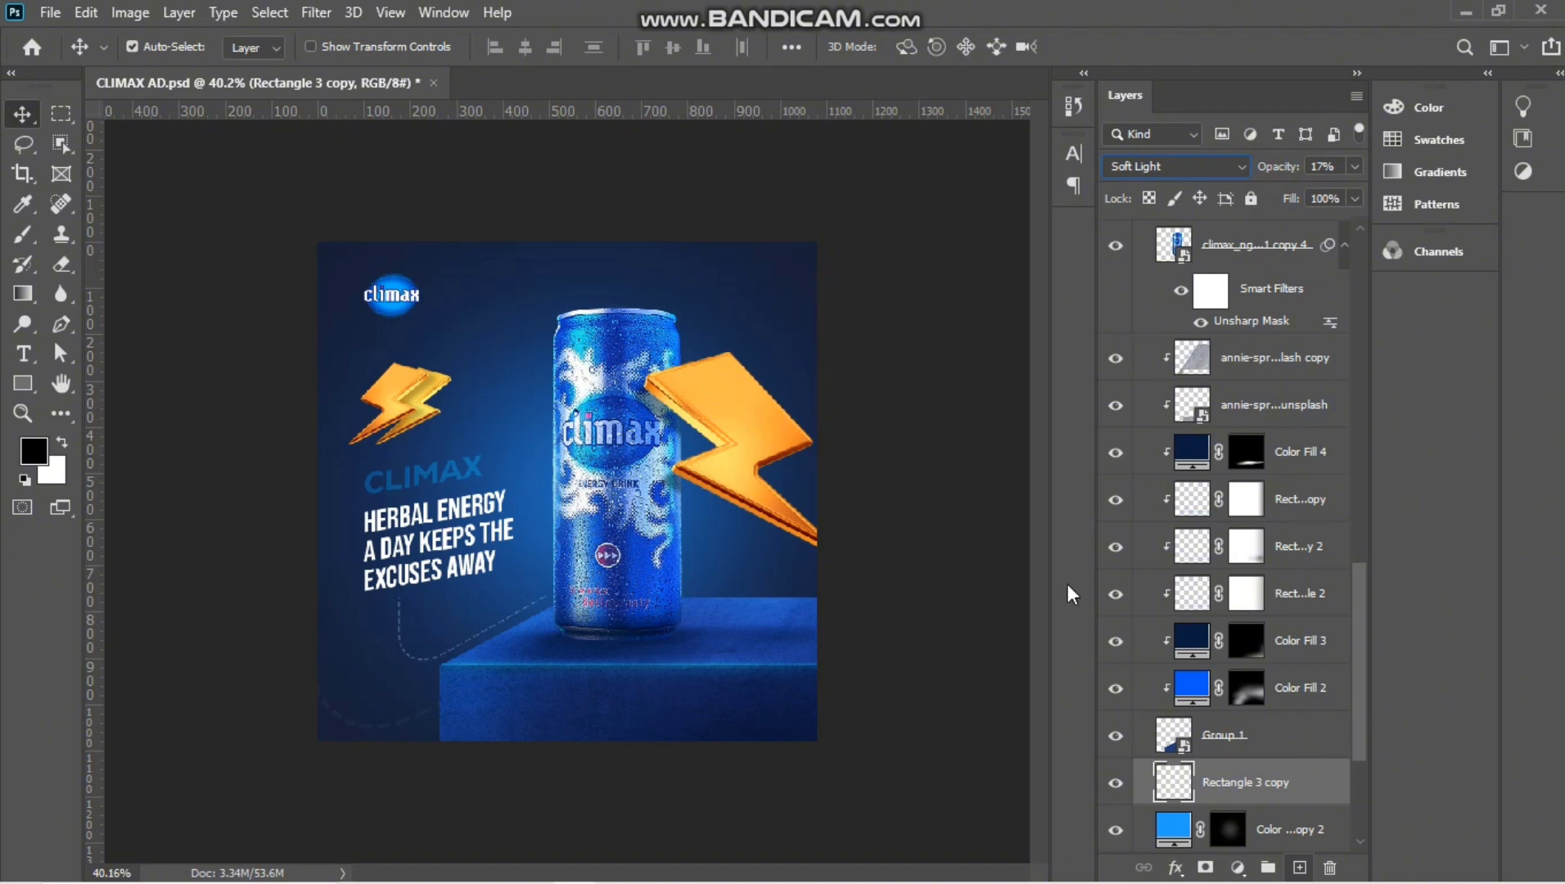
drag(1362, 744, 1397, 262)
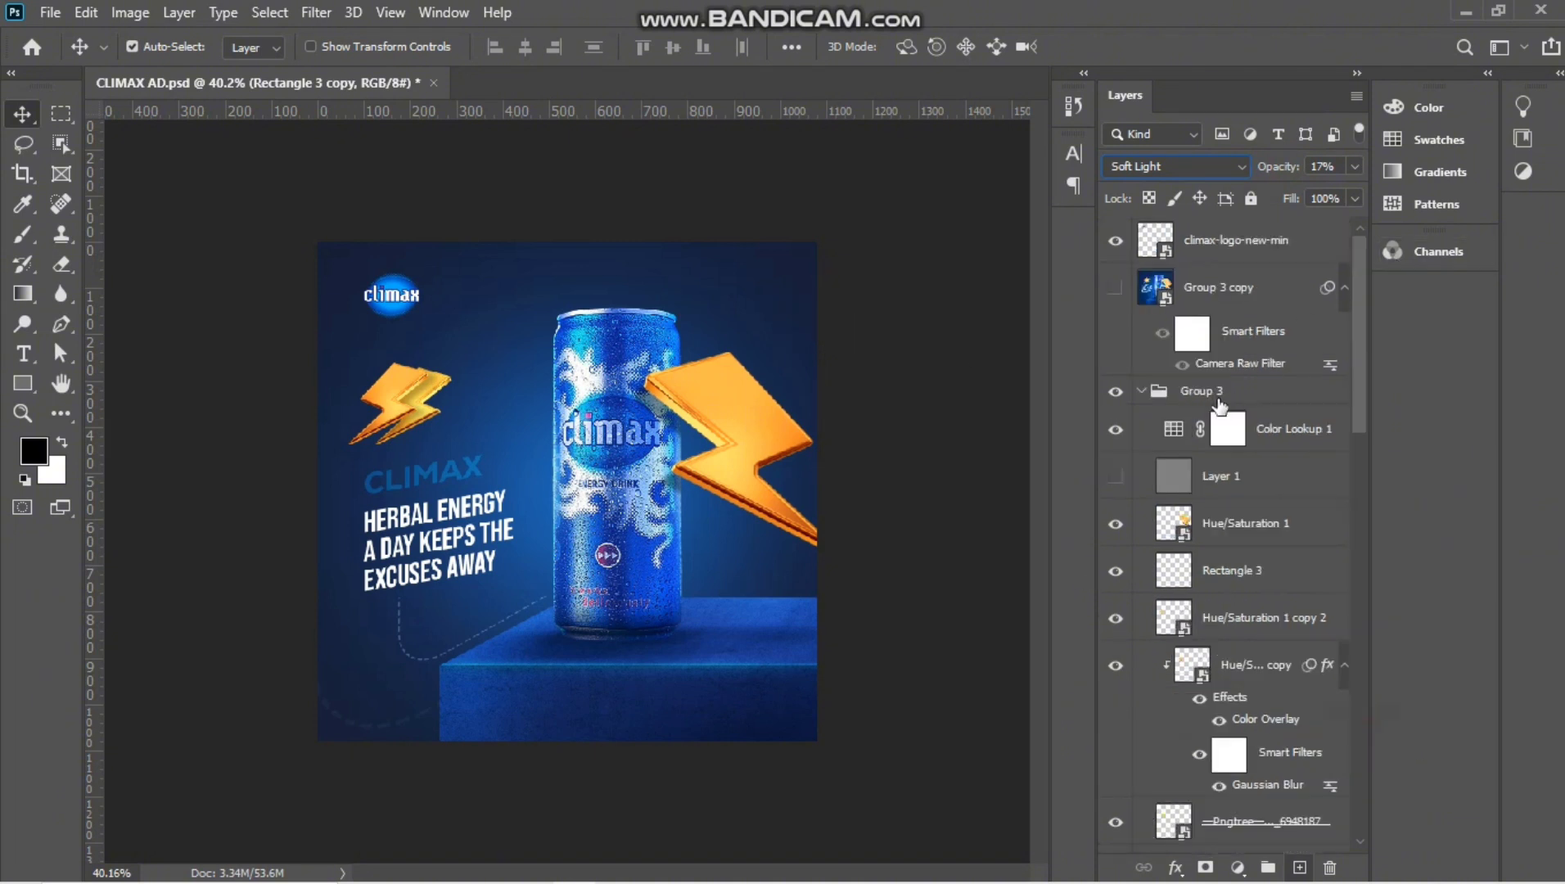
click(1140, 392)
click(1140, 392)
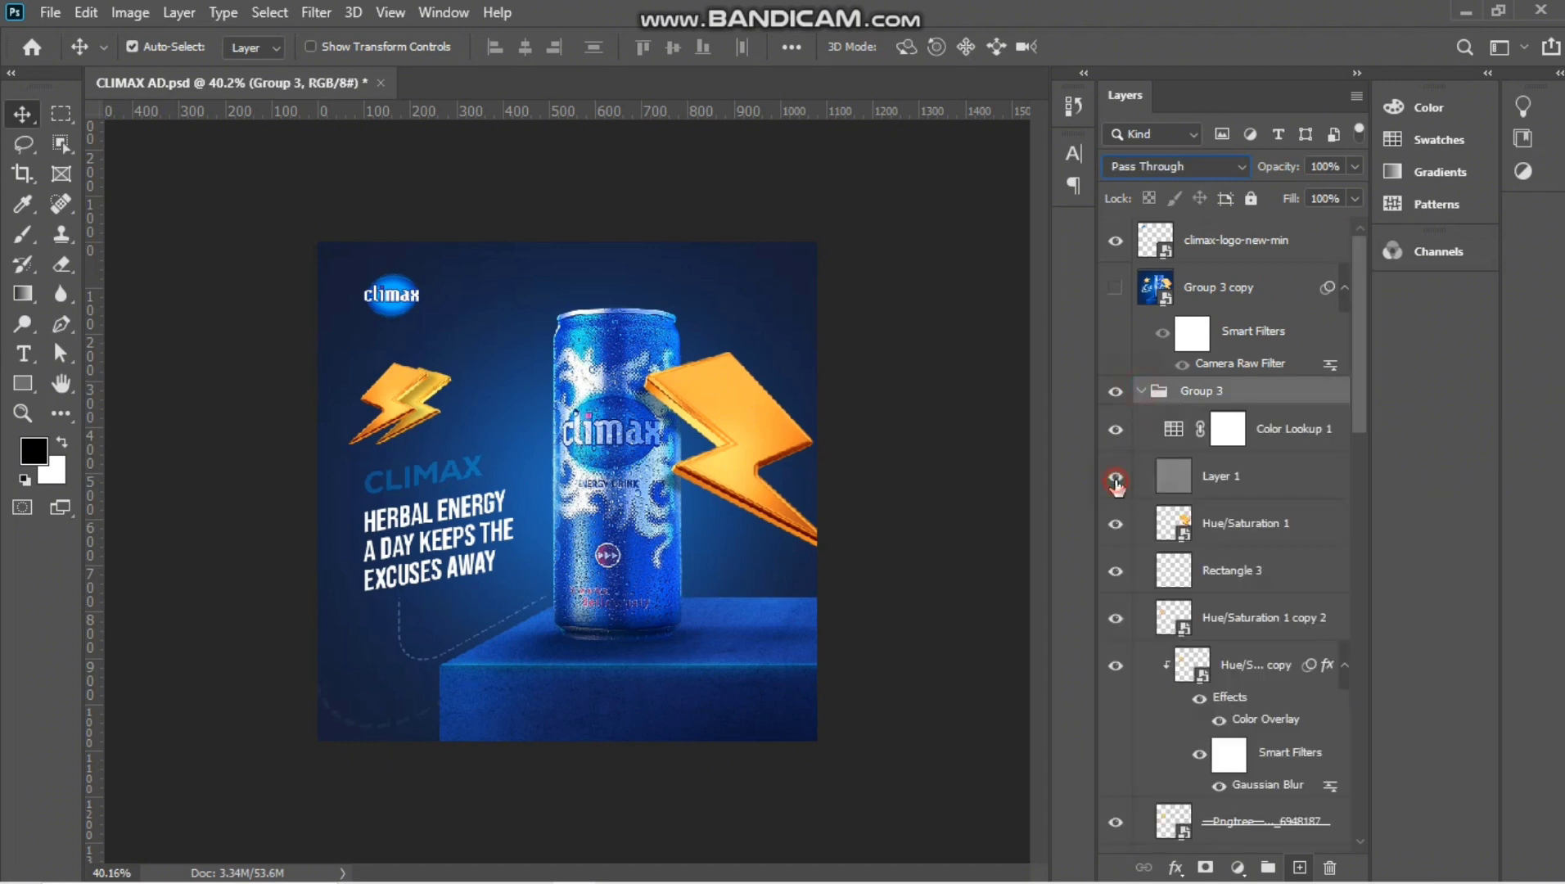
Place the orange glow image on black above Group 3 and set its blending mode to Screen.
drag(584, 882, 695, 496)
key(Return)
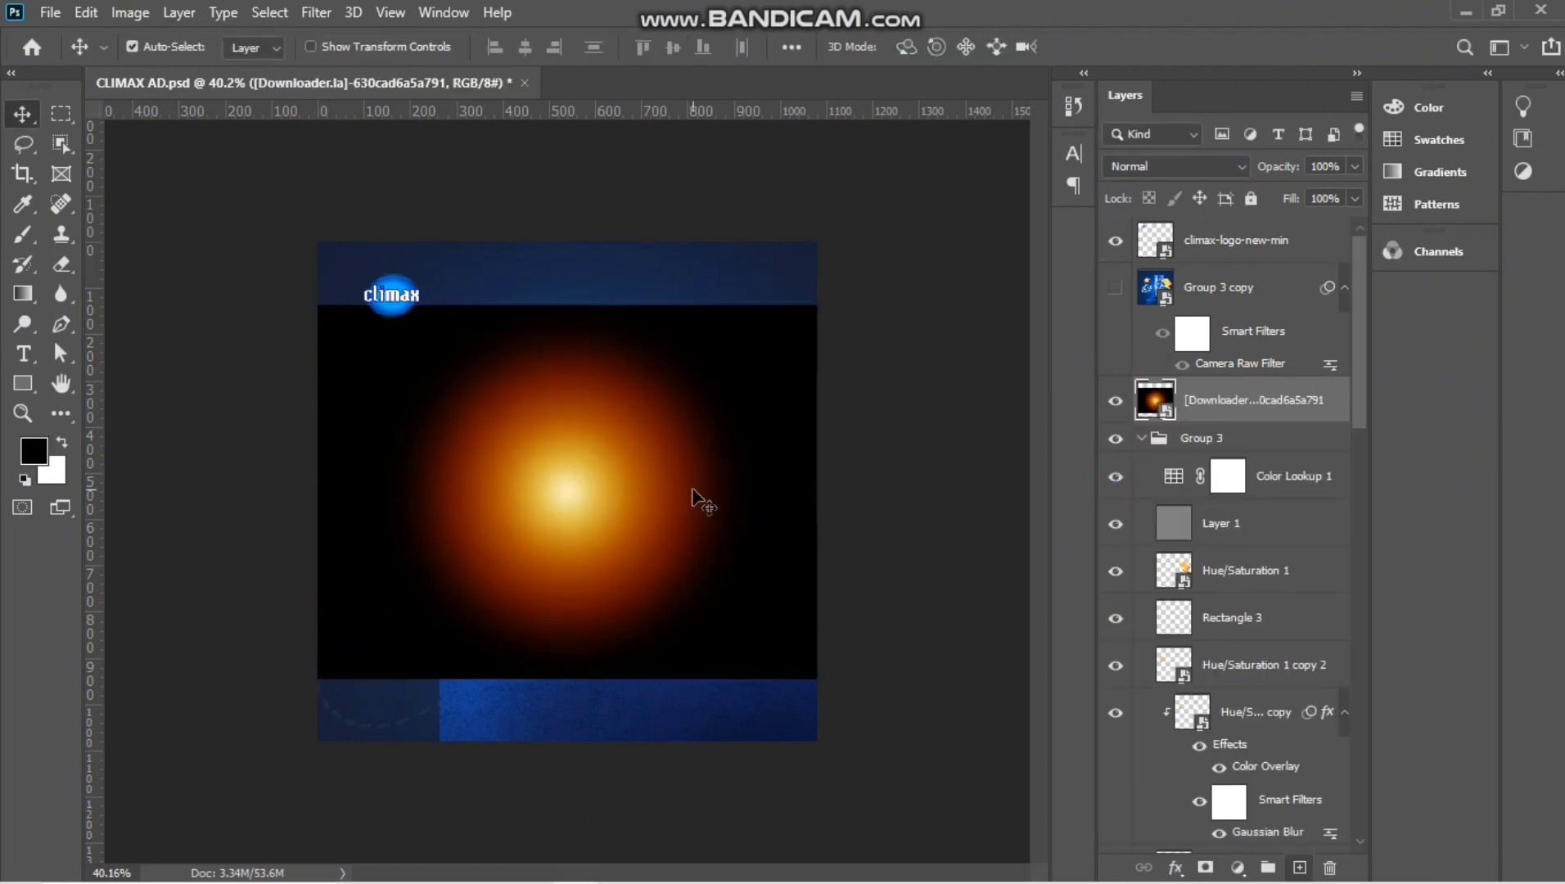
click(1181, 167)
click(1182, 166)
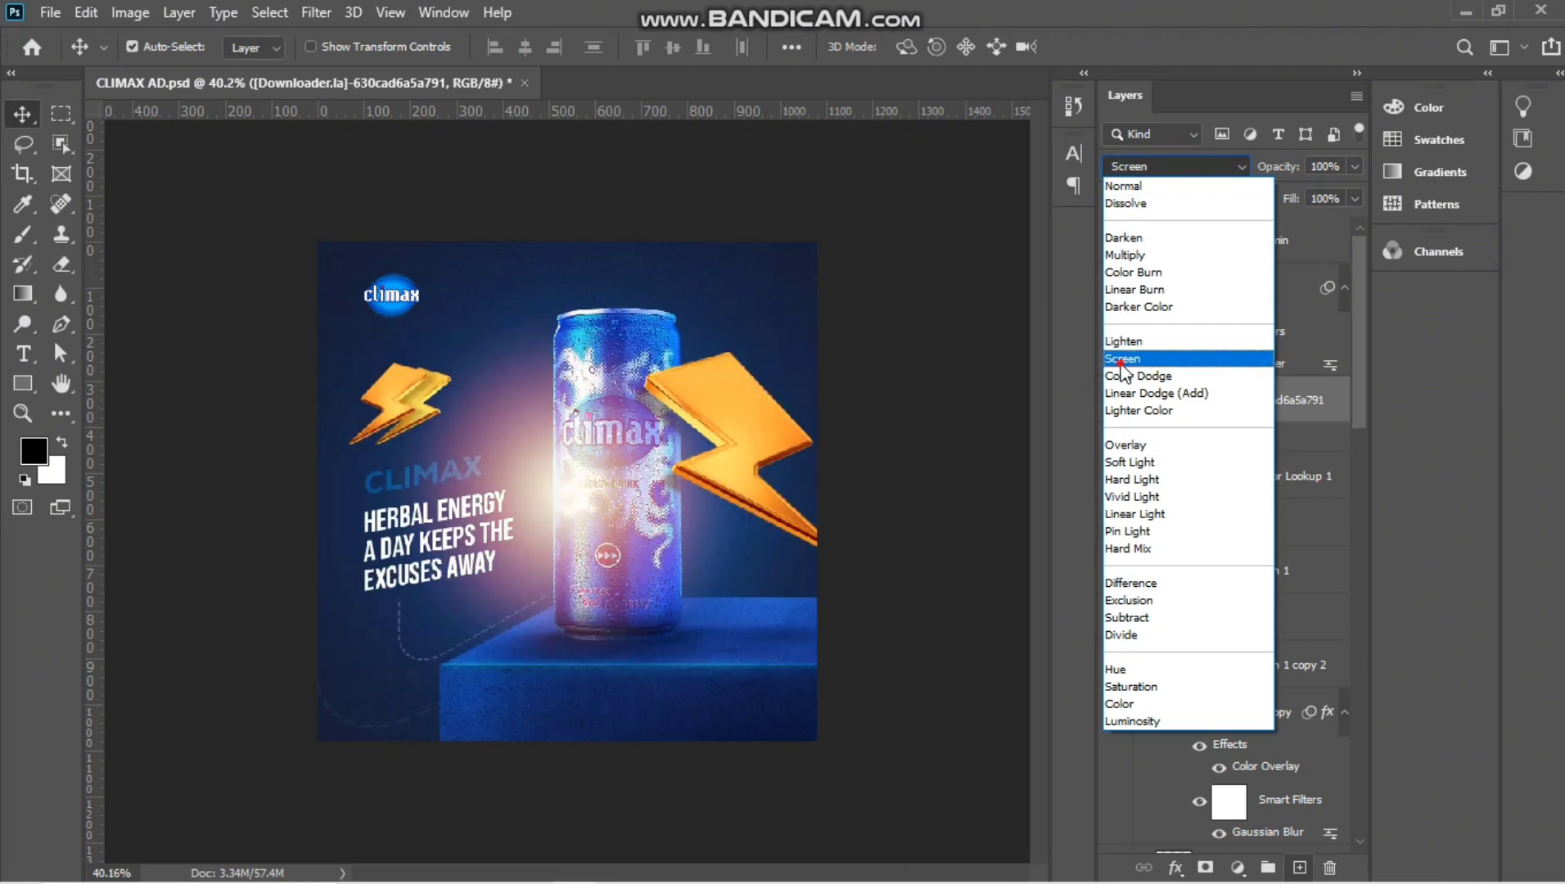
click(1123, 357)
Scale the glow down to about 15% and move it to the can's upper-right edge beside the large bolt.
key(ctrl+t)
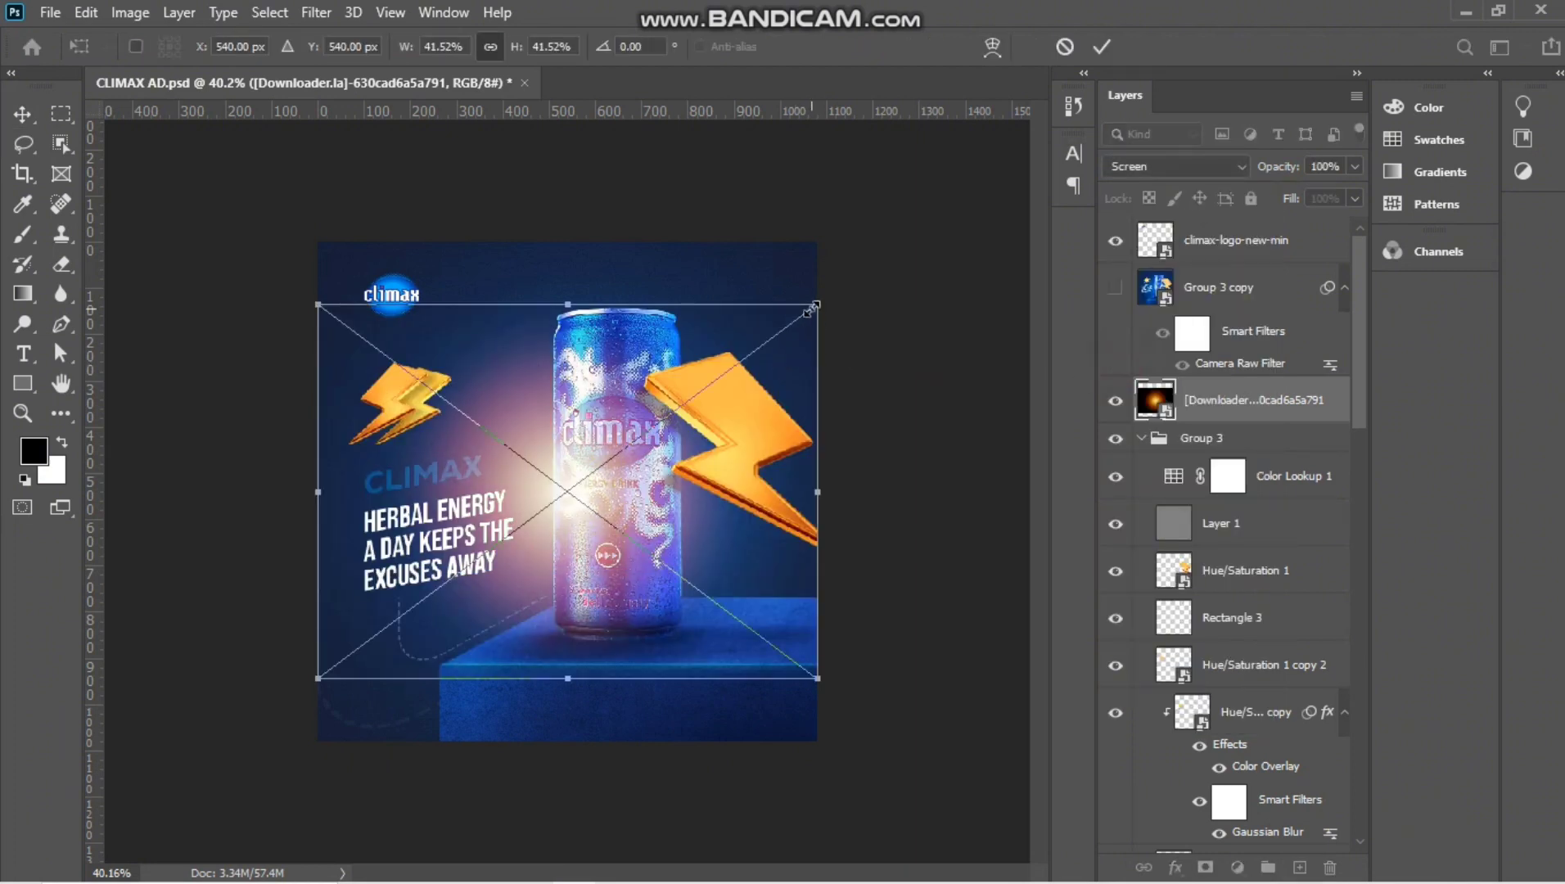
drag(818, 306, 503, 539)
drag(414, 643, 691, 392)
key(Return)
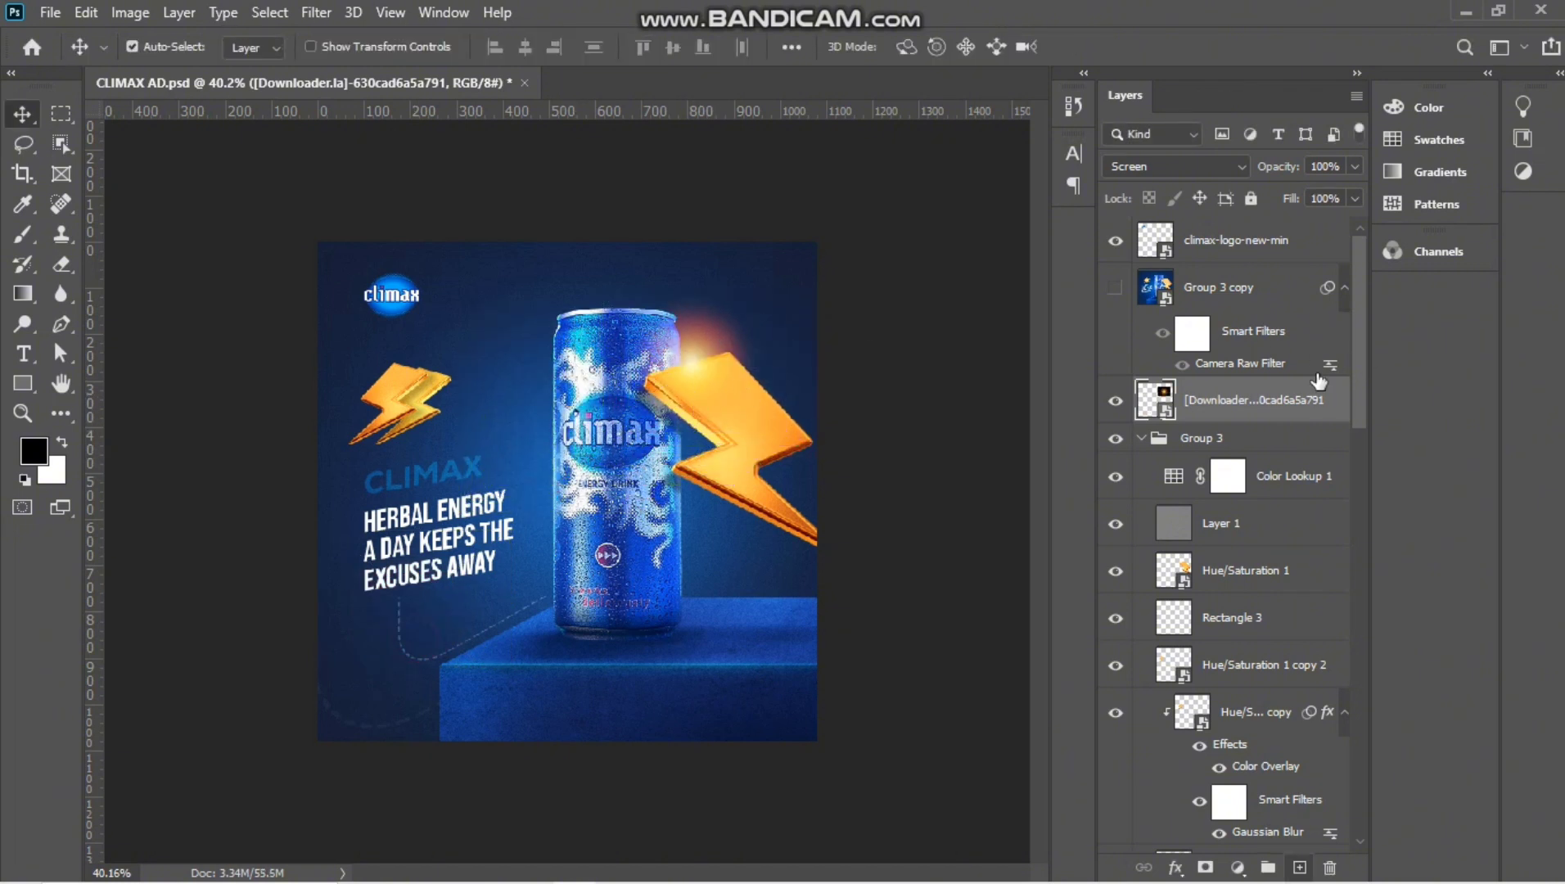
Add a Hue/Saturation adjustment clipped to the glow layer and set its hue to -162.
click(1237, 867)
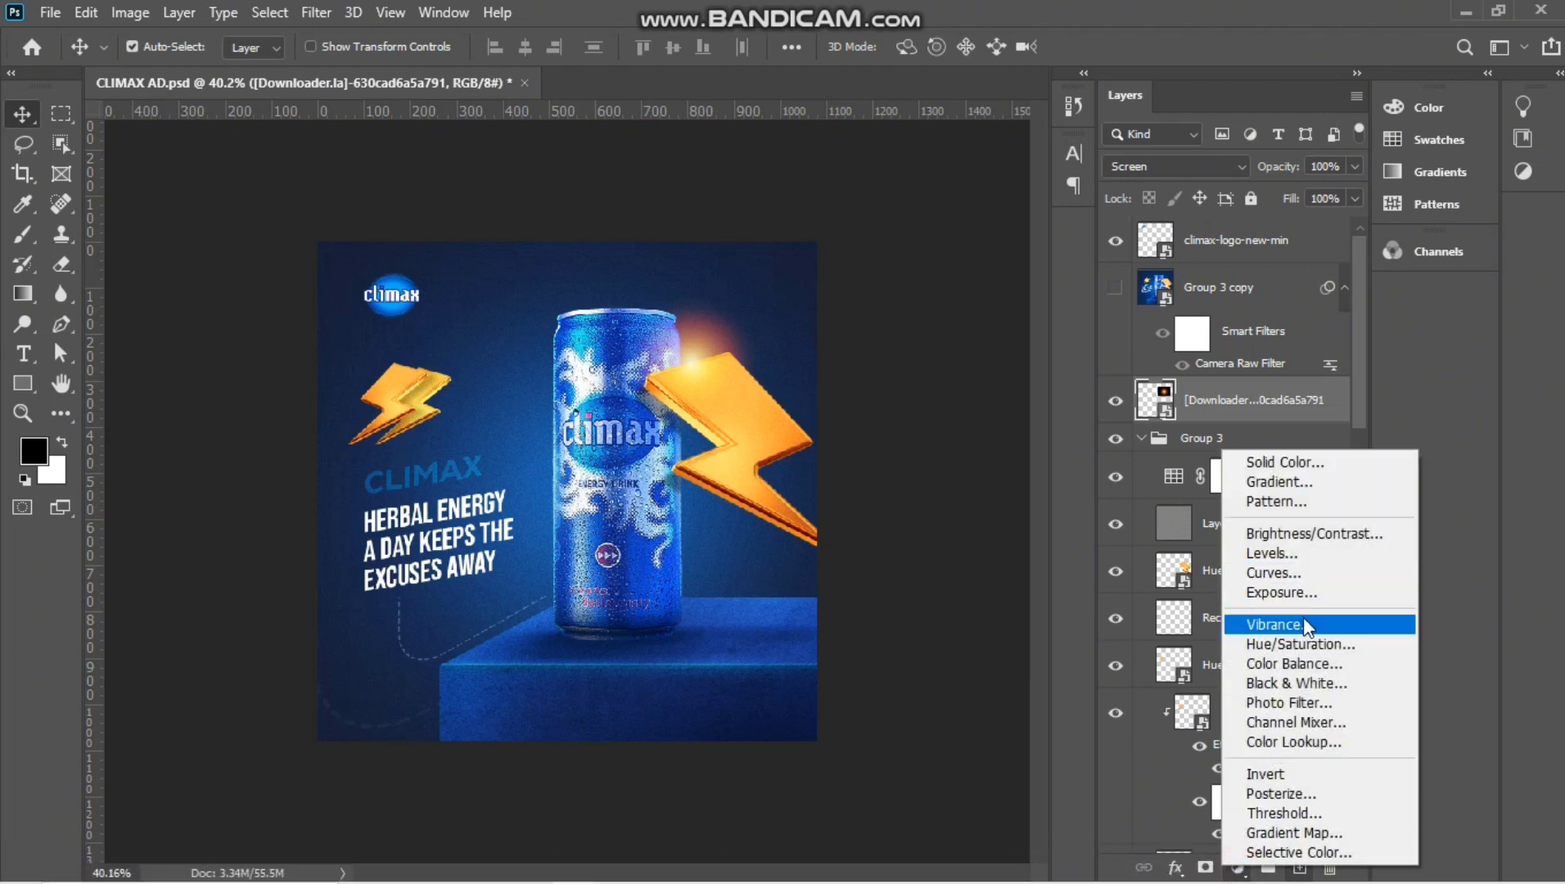
click(1301, 644)
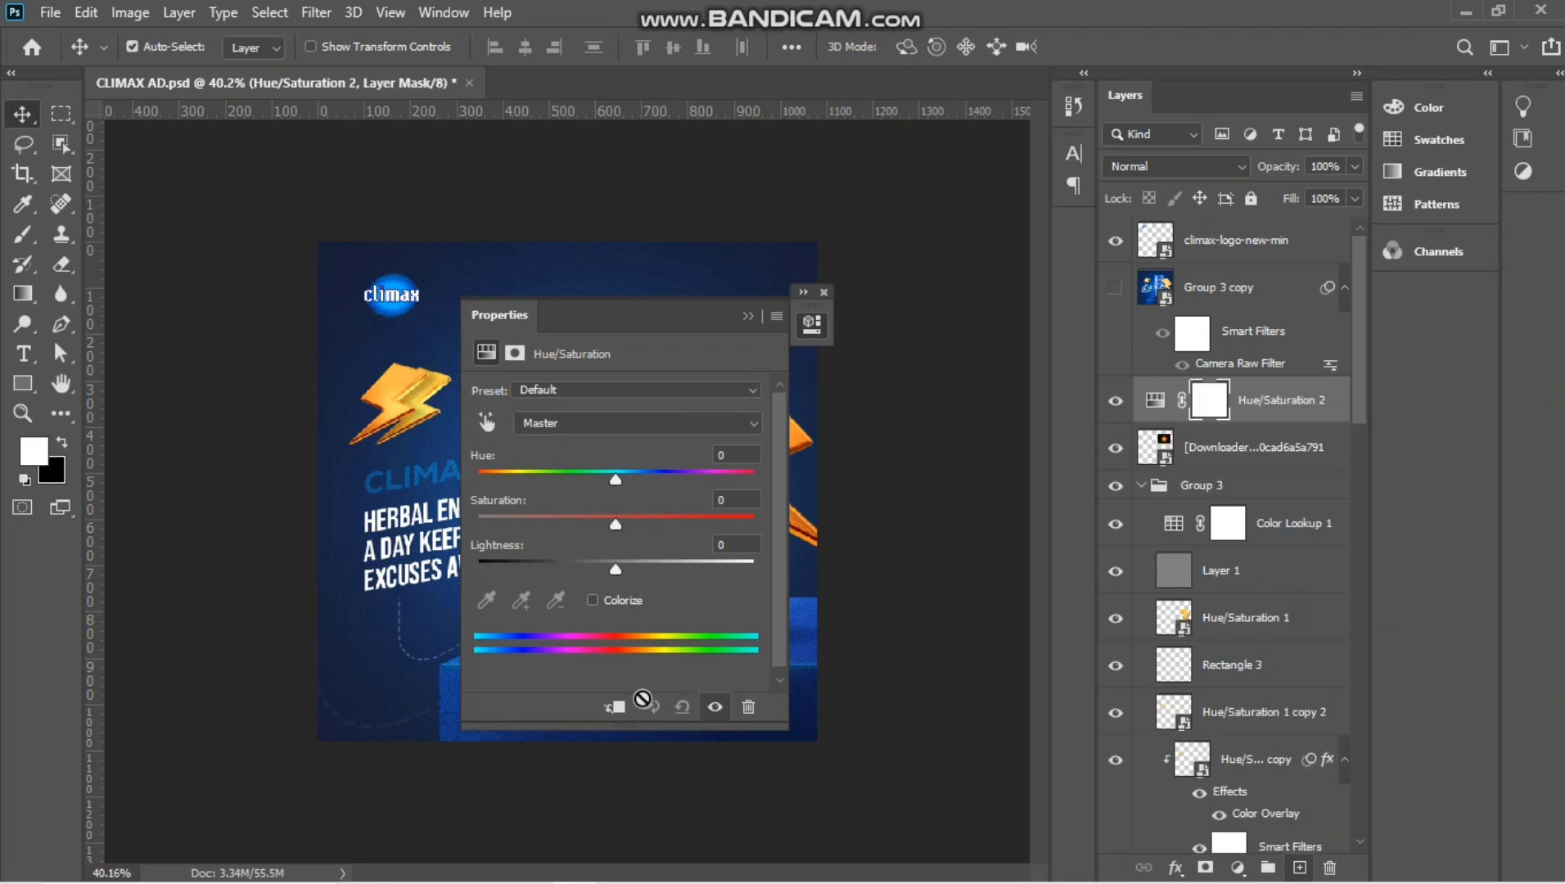
drag(619, 318, 1009, 273)
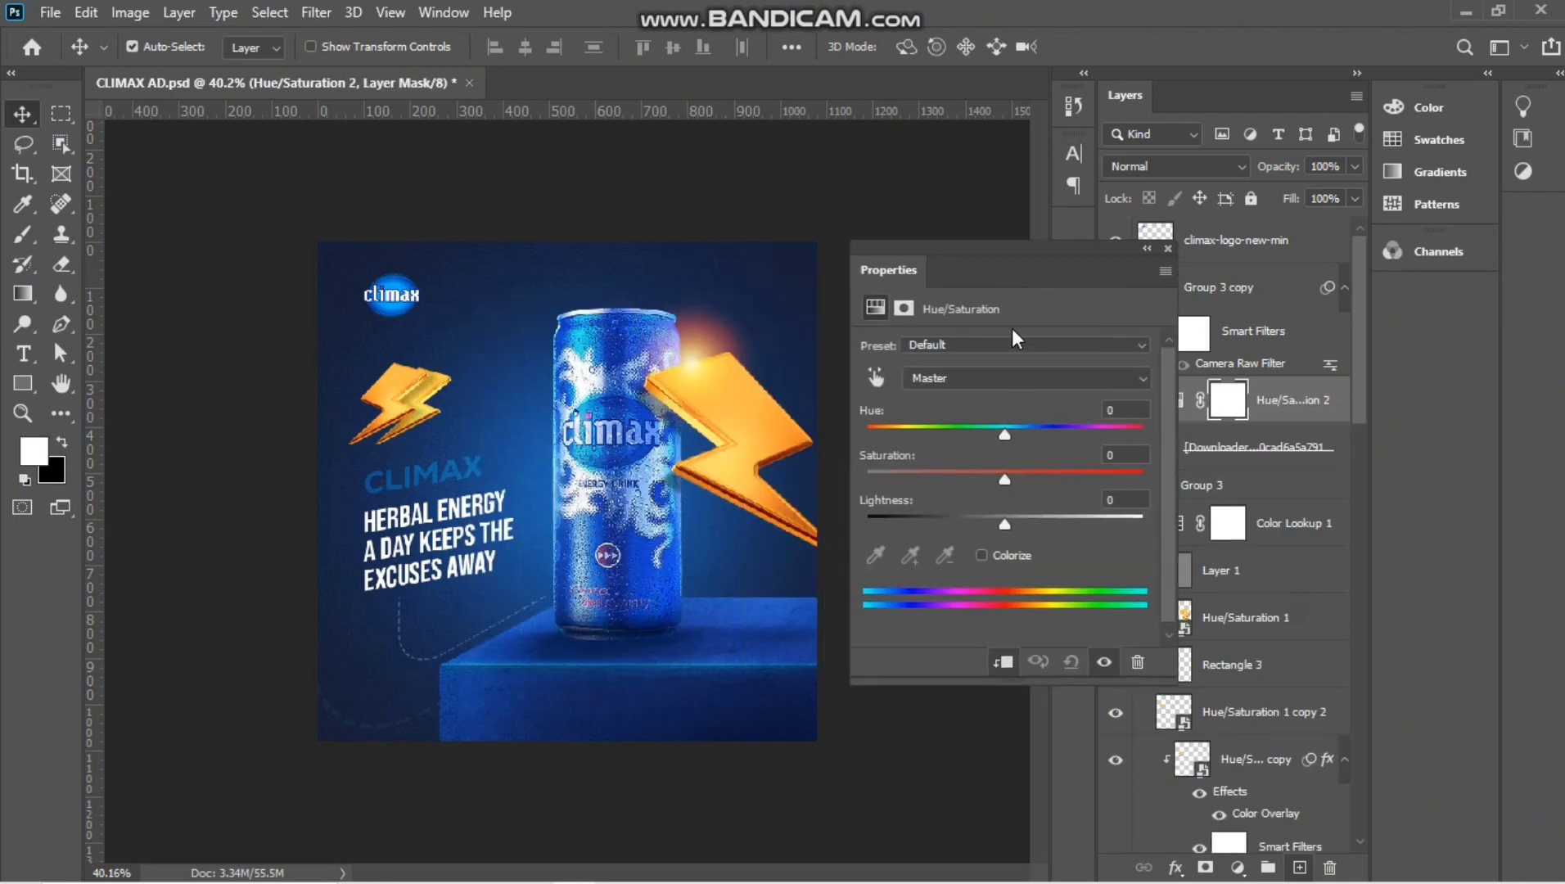
drag(1004, 431, 879, 439)
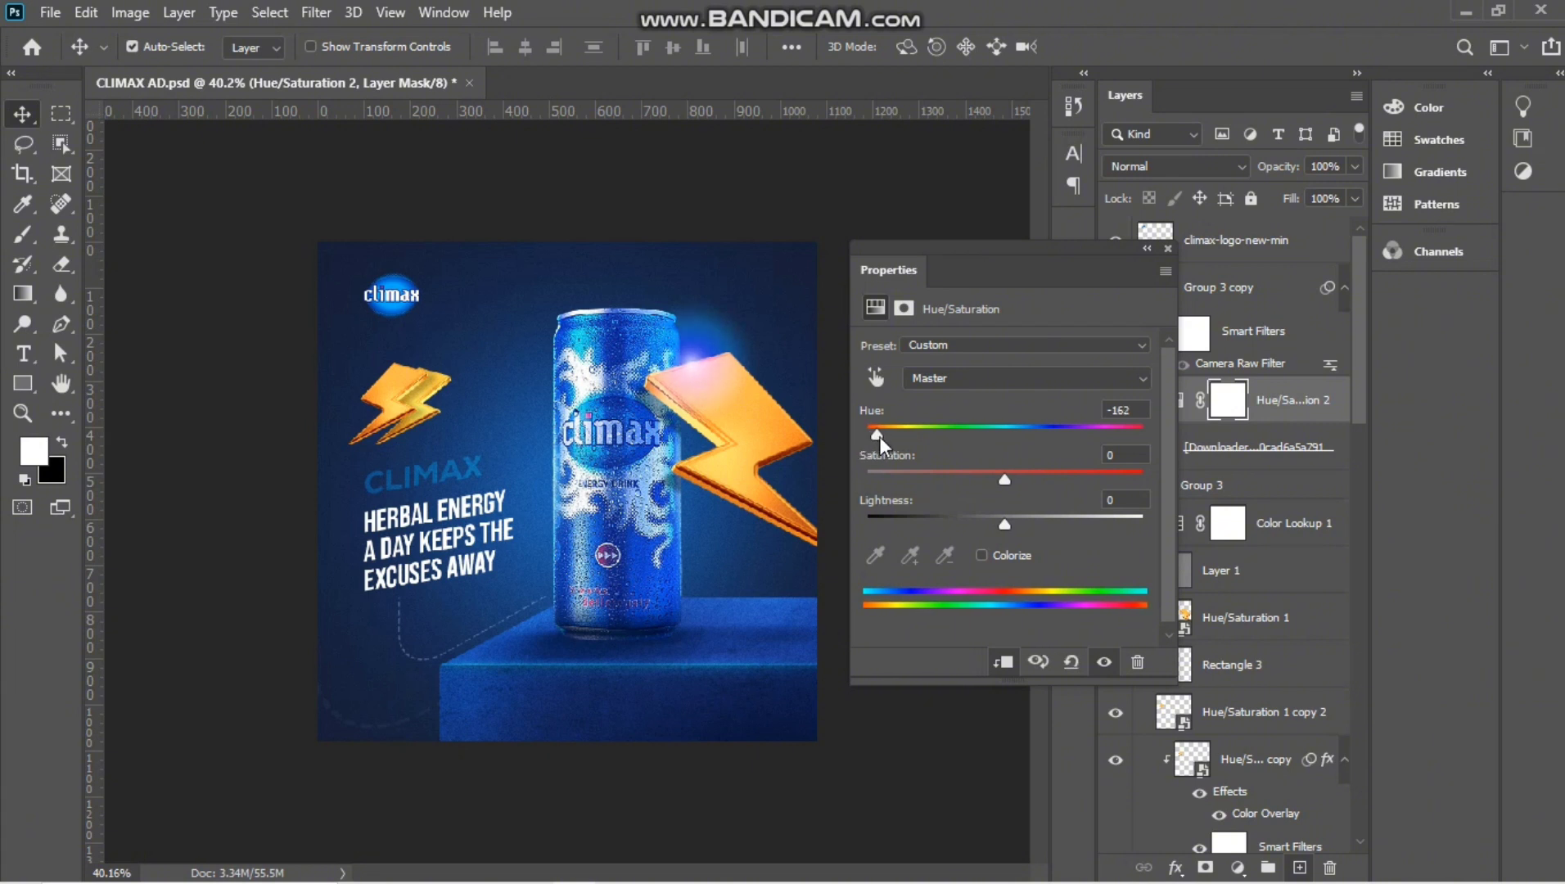
click(1146, 249)
Lower the glow layer's opacity to 60% and move the glow to the can's left edge near the logo.
click(1238, 463)
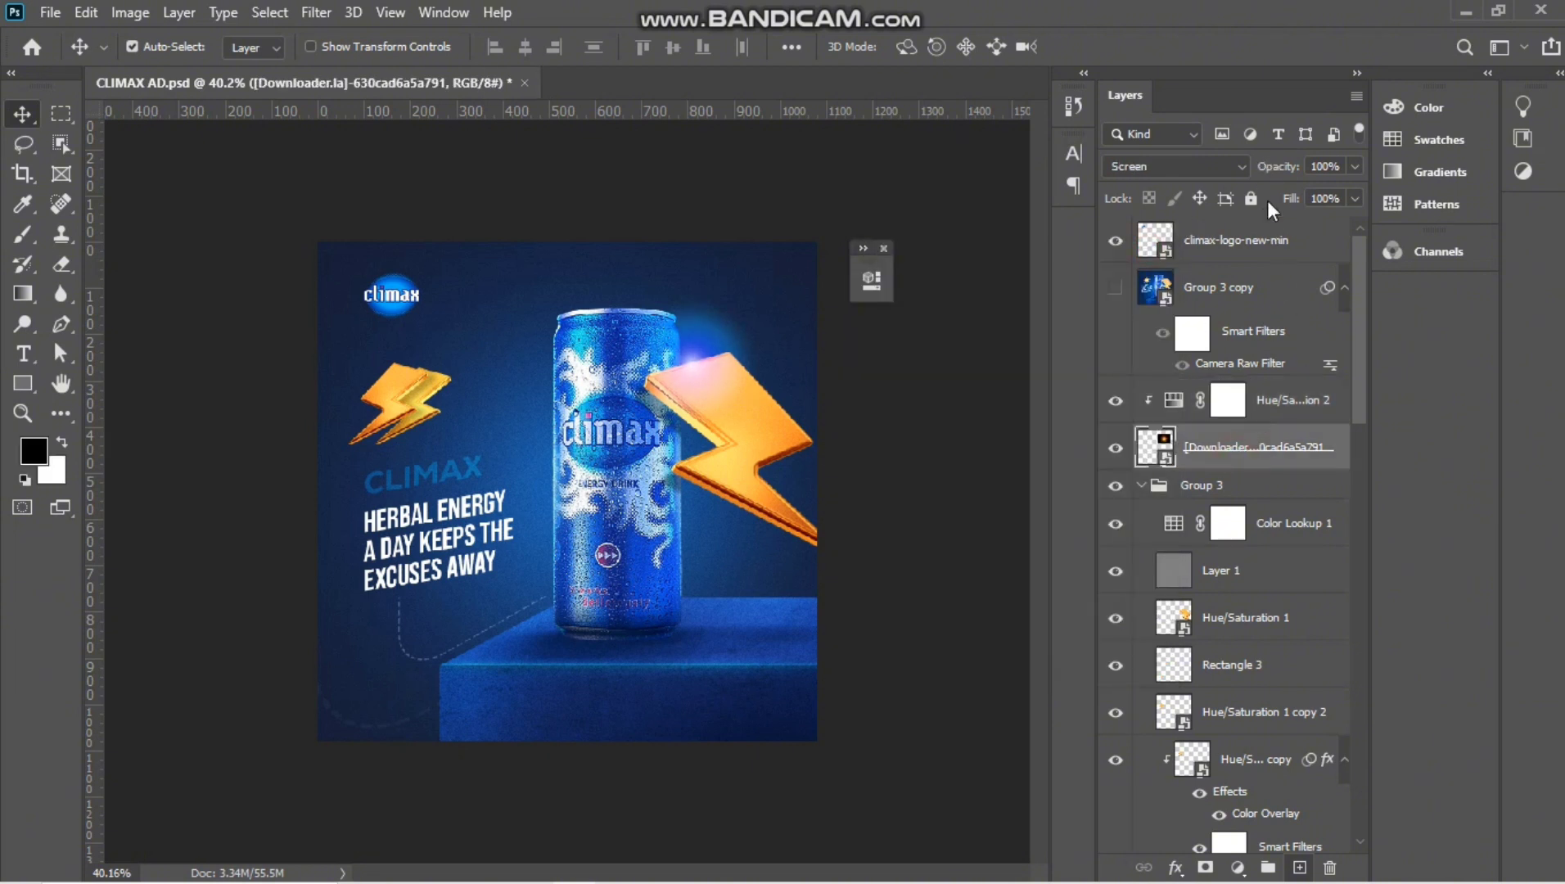
mouse_move(1274, 172)
mouse_down()
mouse_move(1232, 173)
mouse_move(1292, 168)
mouse_up()
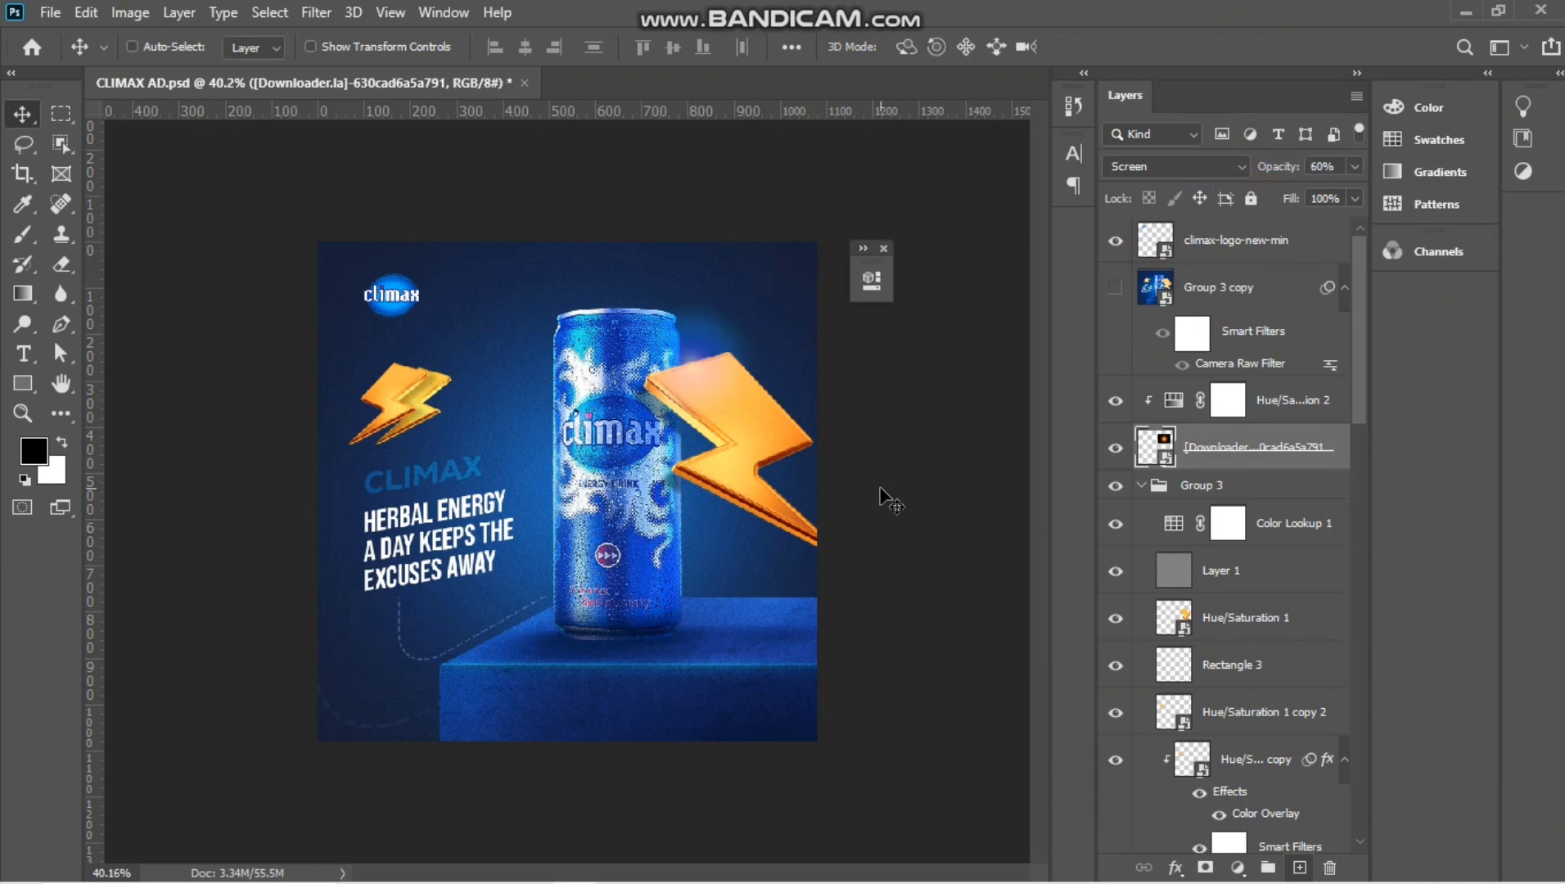
key(ctrl+t)
drag(693, 375, 600, 434)
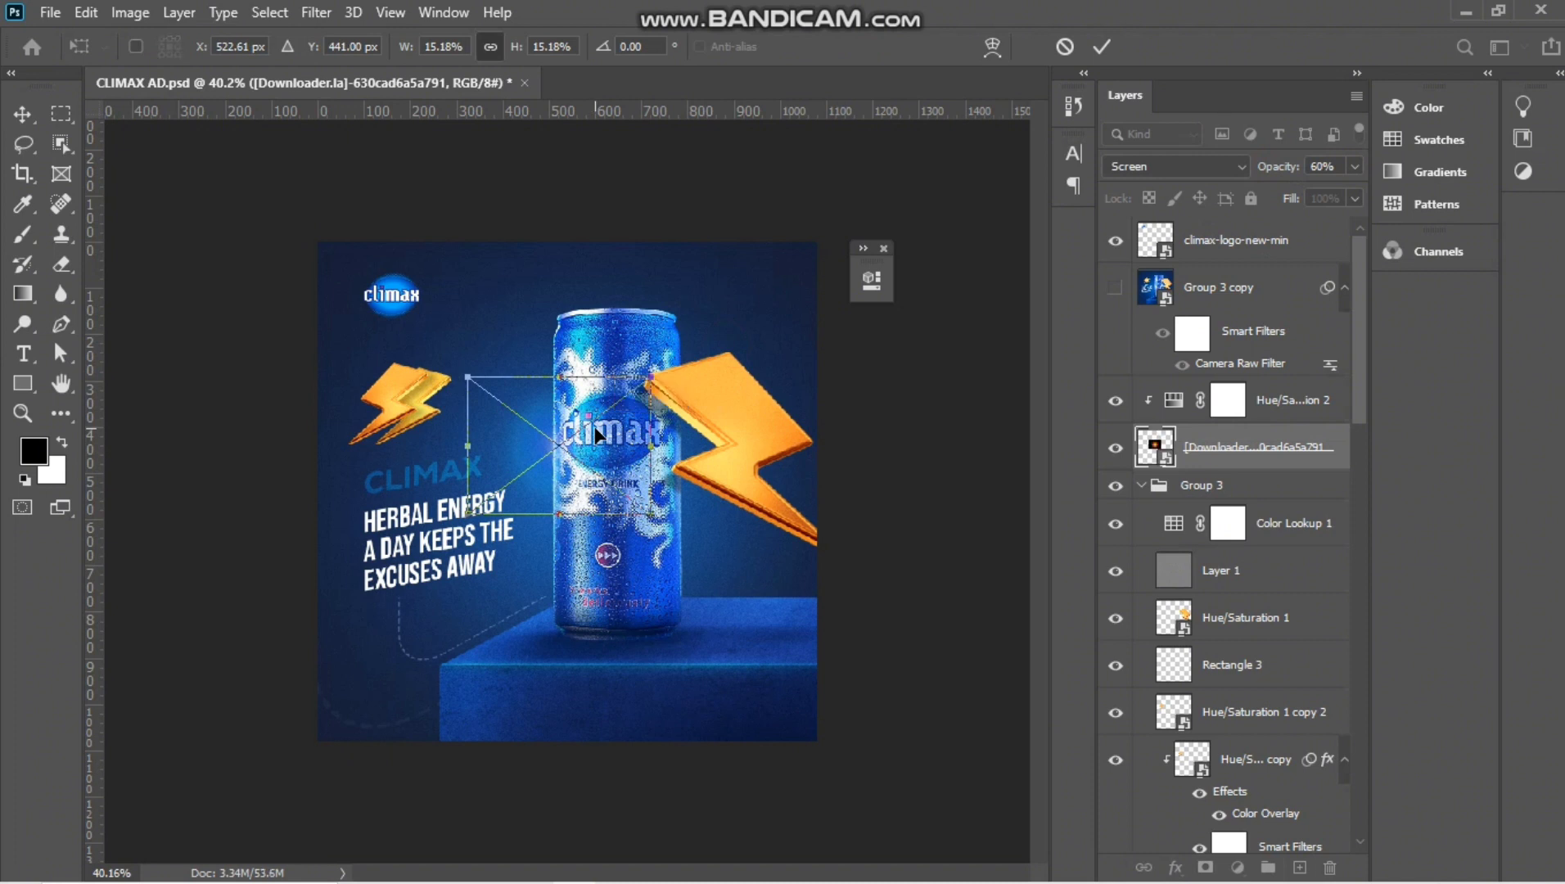
key(Return)
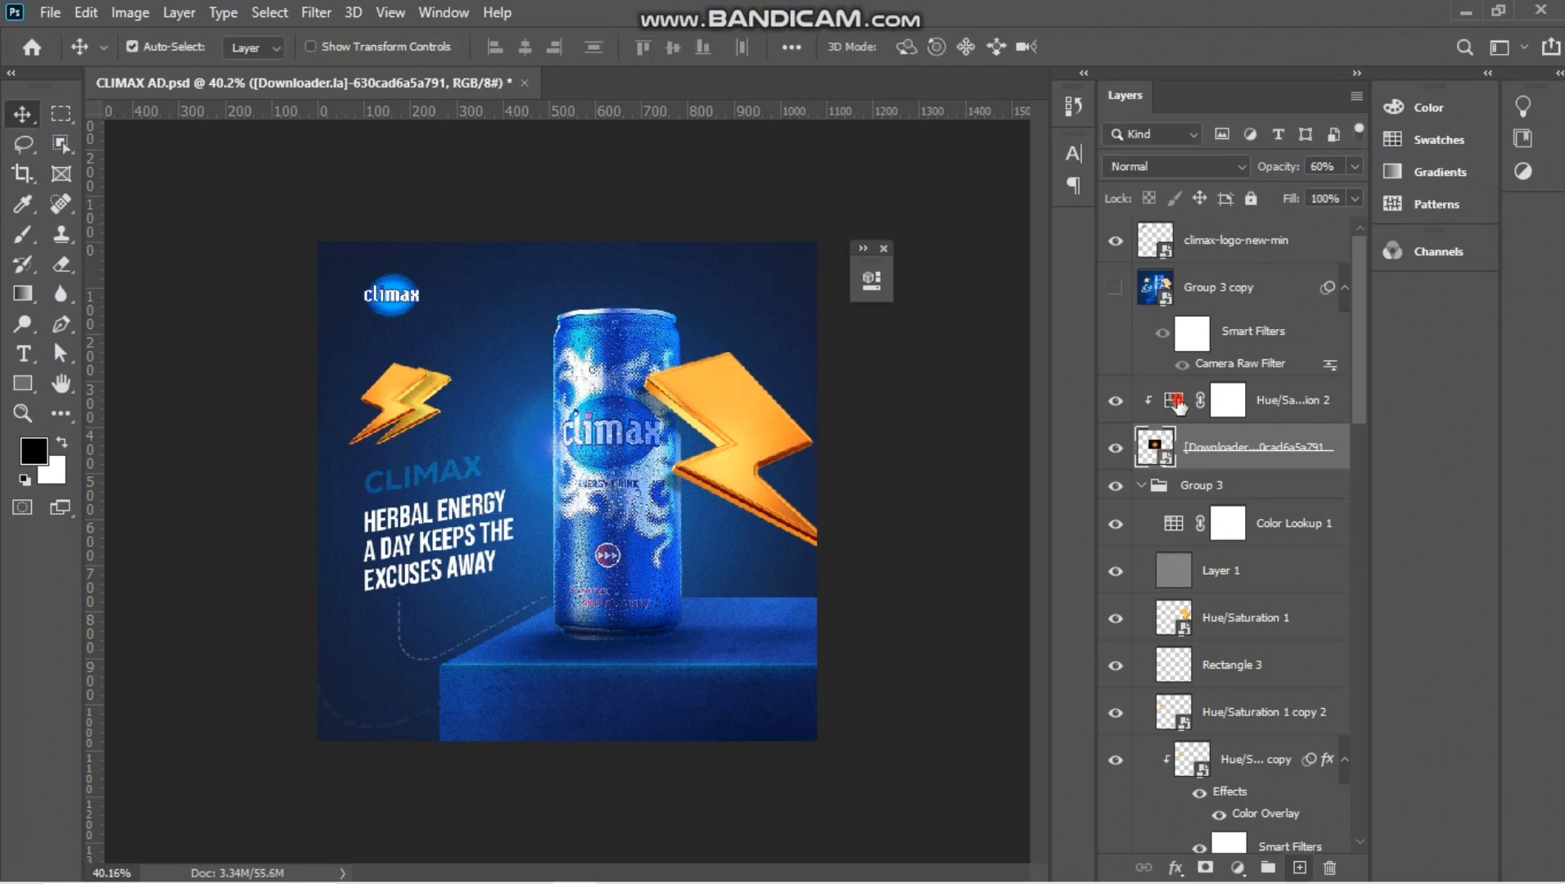
Shift the hue of the glow's clipped Hue/Saturation adjustment slightly lower and reduce its saturation.
double_click(1175, 401)
drag(645, 286, 912, 295)
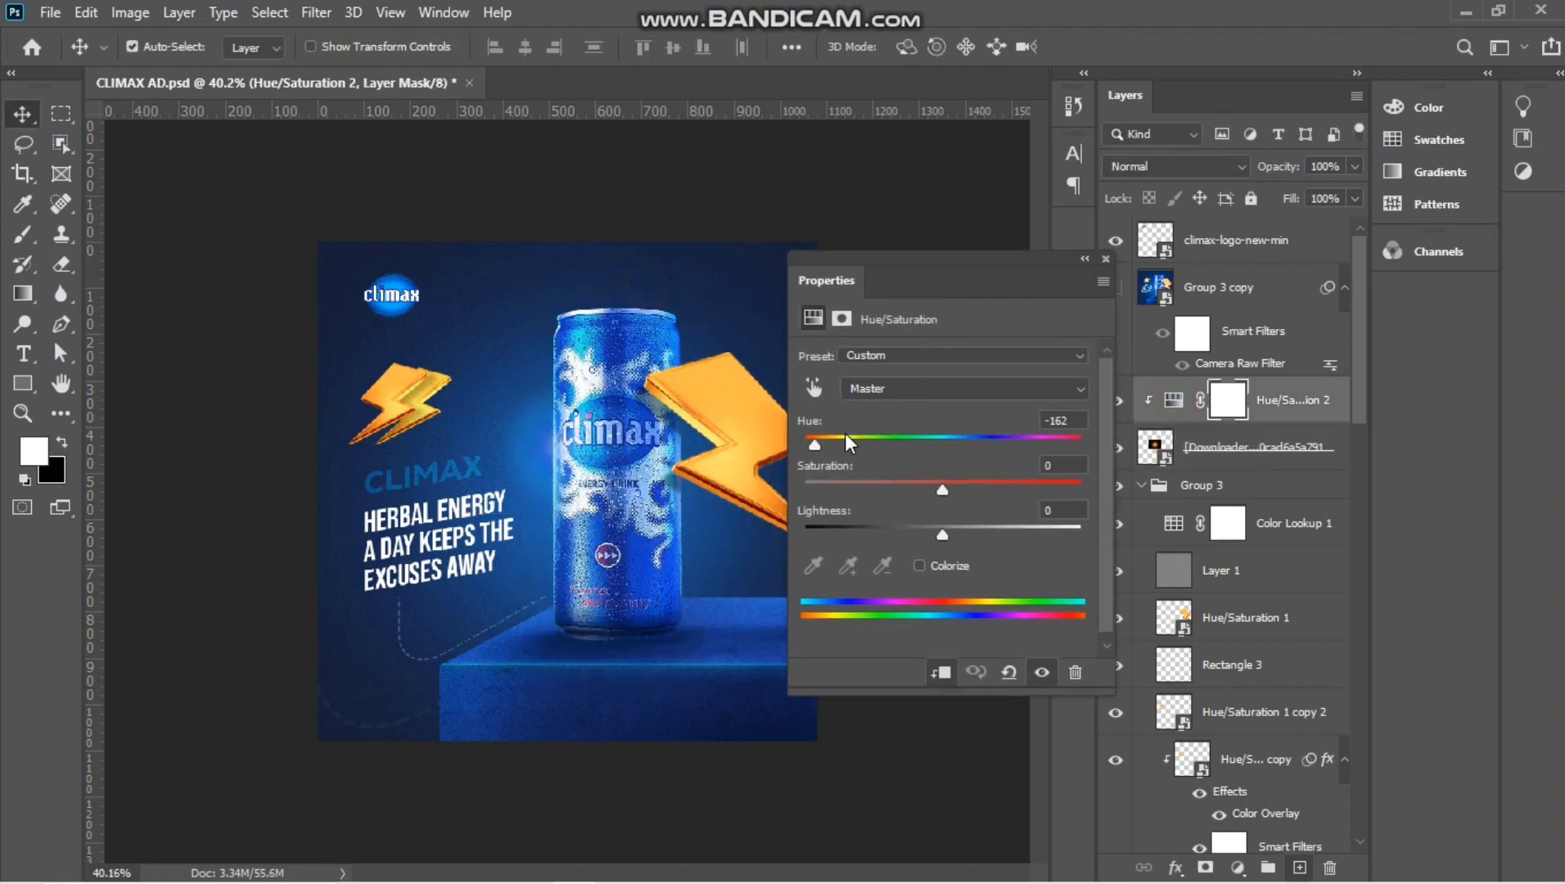
mouse_move(817, 444)
mouse_down()
mouse_move(837, 443)
mouse_move(807, 442)
mouse_up()
drag(942, 491, 912, 489)
click(1084, 259)
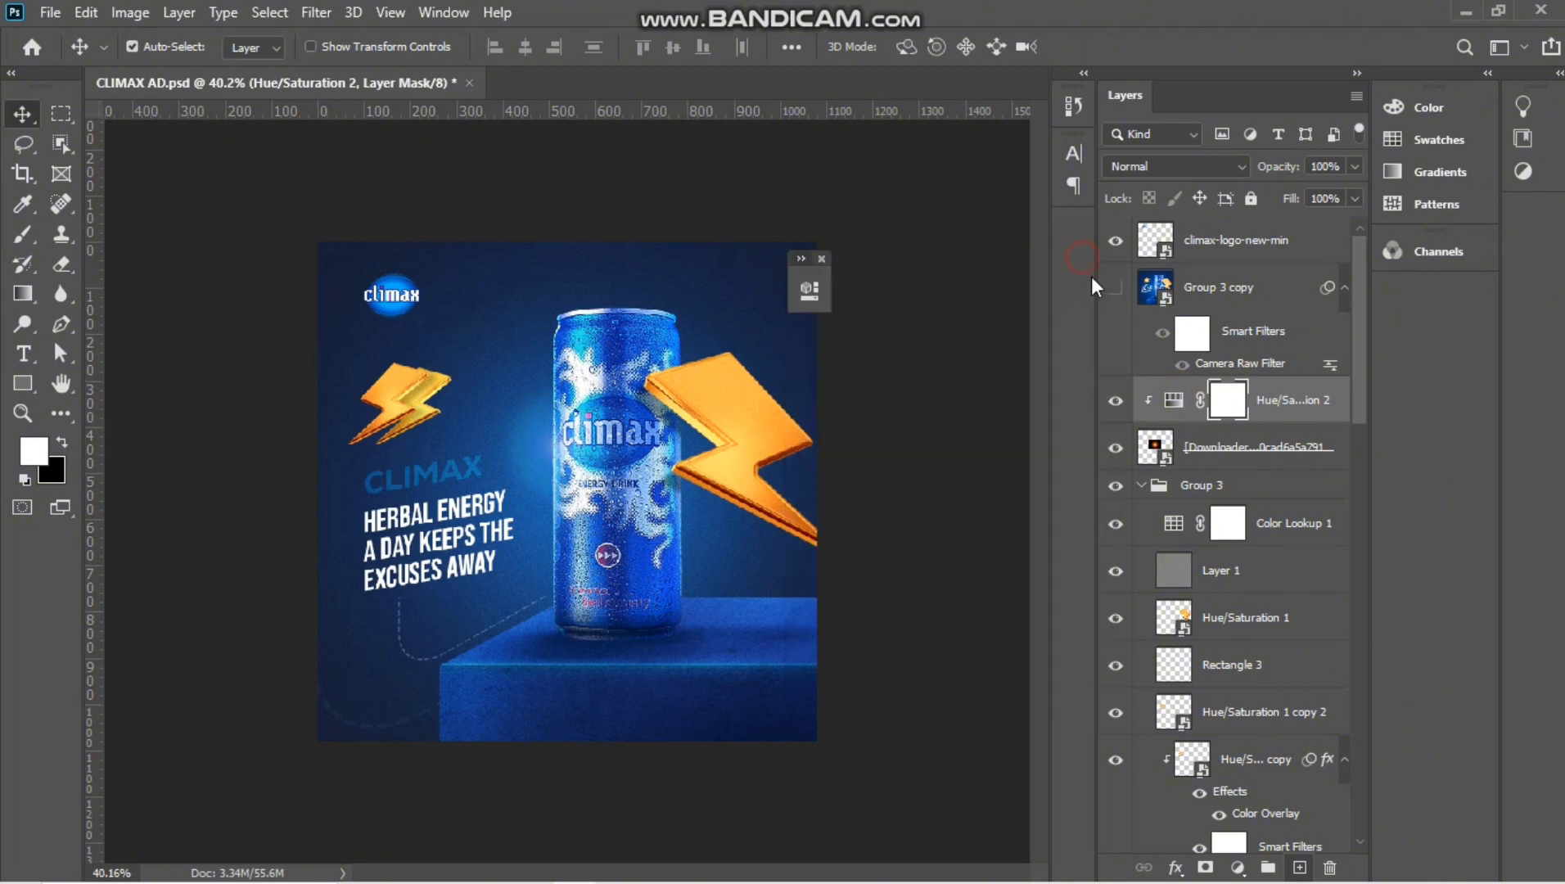
Move the glow back to the can's upper-right edge, over the top of the large bolt.
click(1250, 462)
key(ctrl+t)
drag(590, 450, 714, 362)
key(Return)
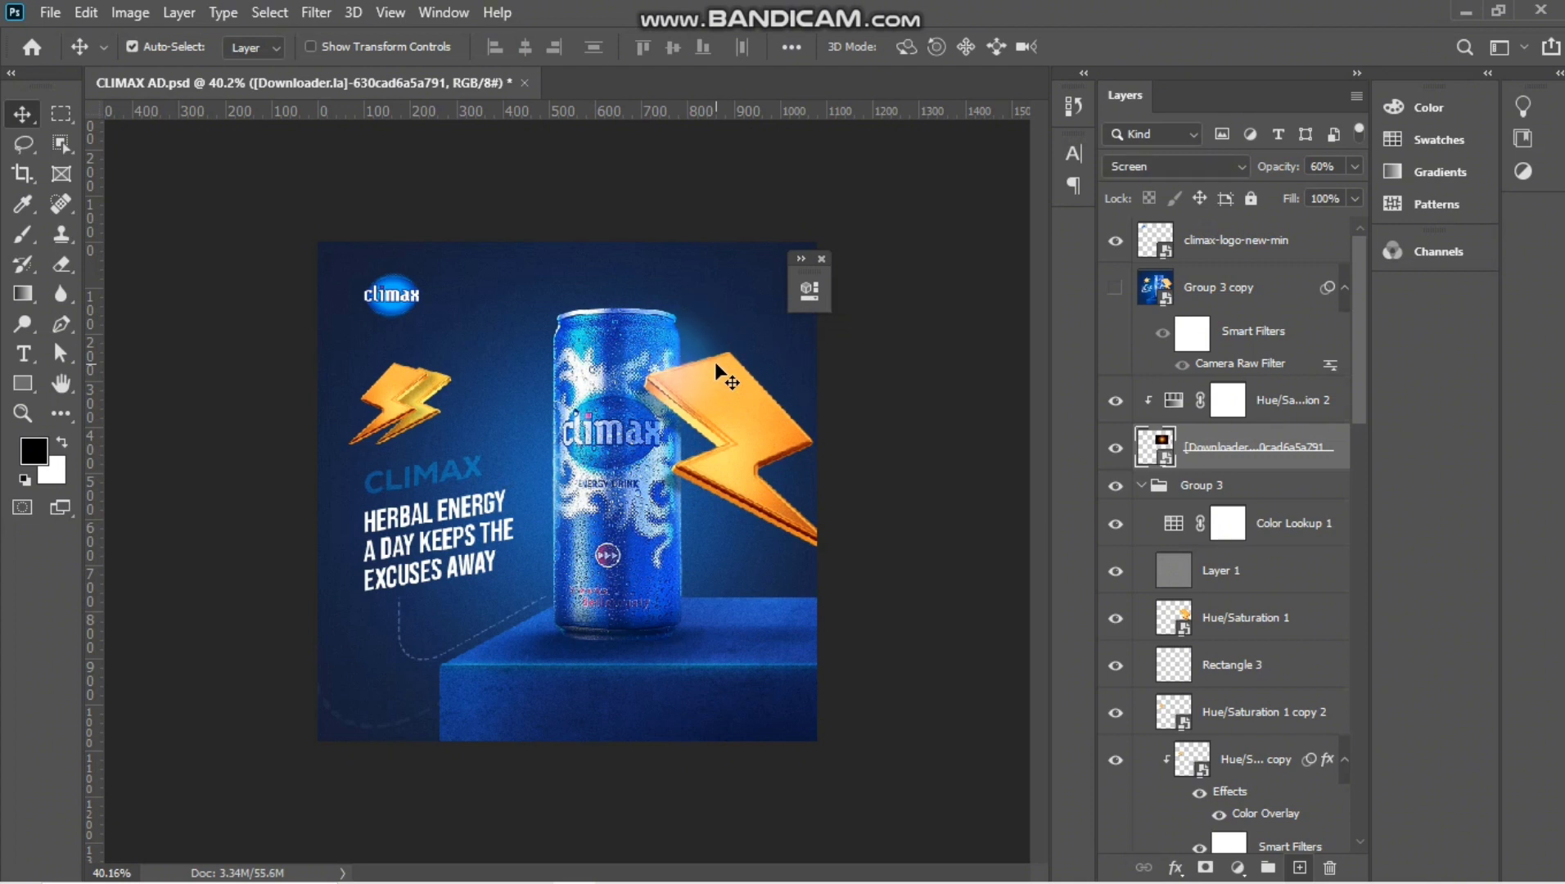
key(ctrl+j)
key(ctrl+t)
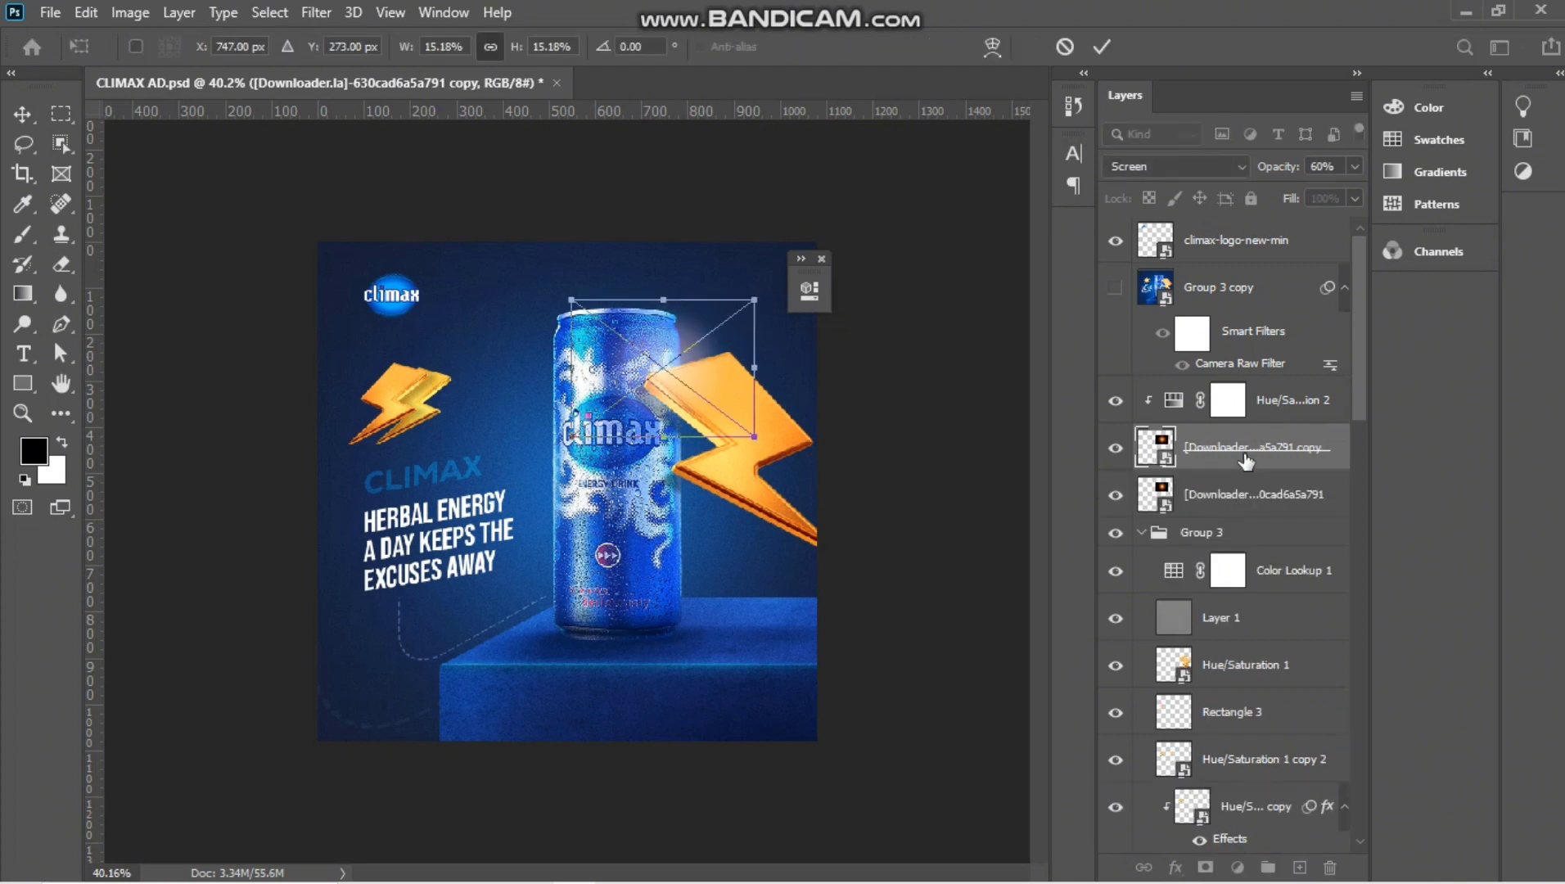
key(Return)
key(ctrl+z)
key(ctrl+z)
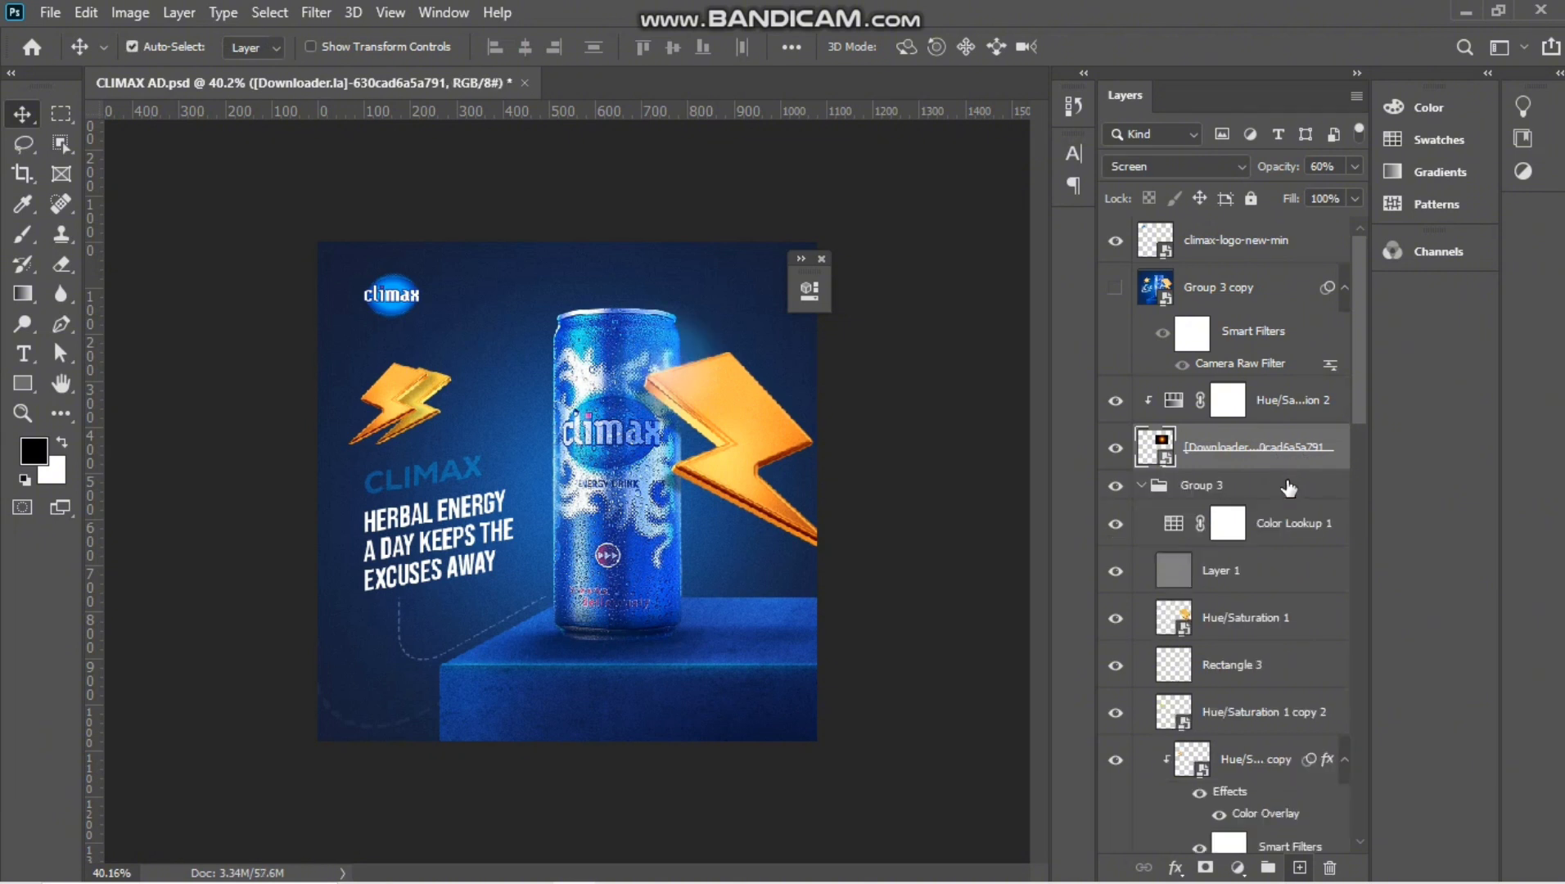
Group the glow layer together with its clipped Hue/Saturation adjustment and duplicate the group.
ctrl+click(1273, 415)
key(ctrl+g)
key(ctrl+j)
Move the duplicated glow group to the can's left edge and lower its opacity to 34%.
key(ctrl+t)
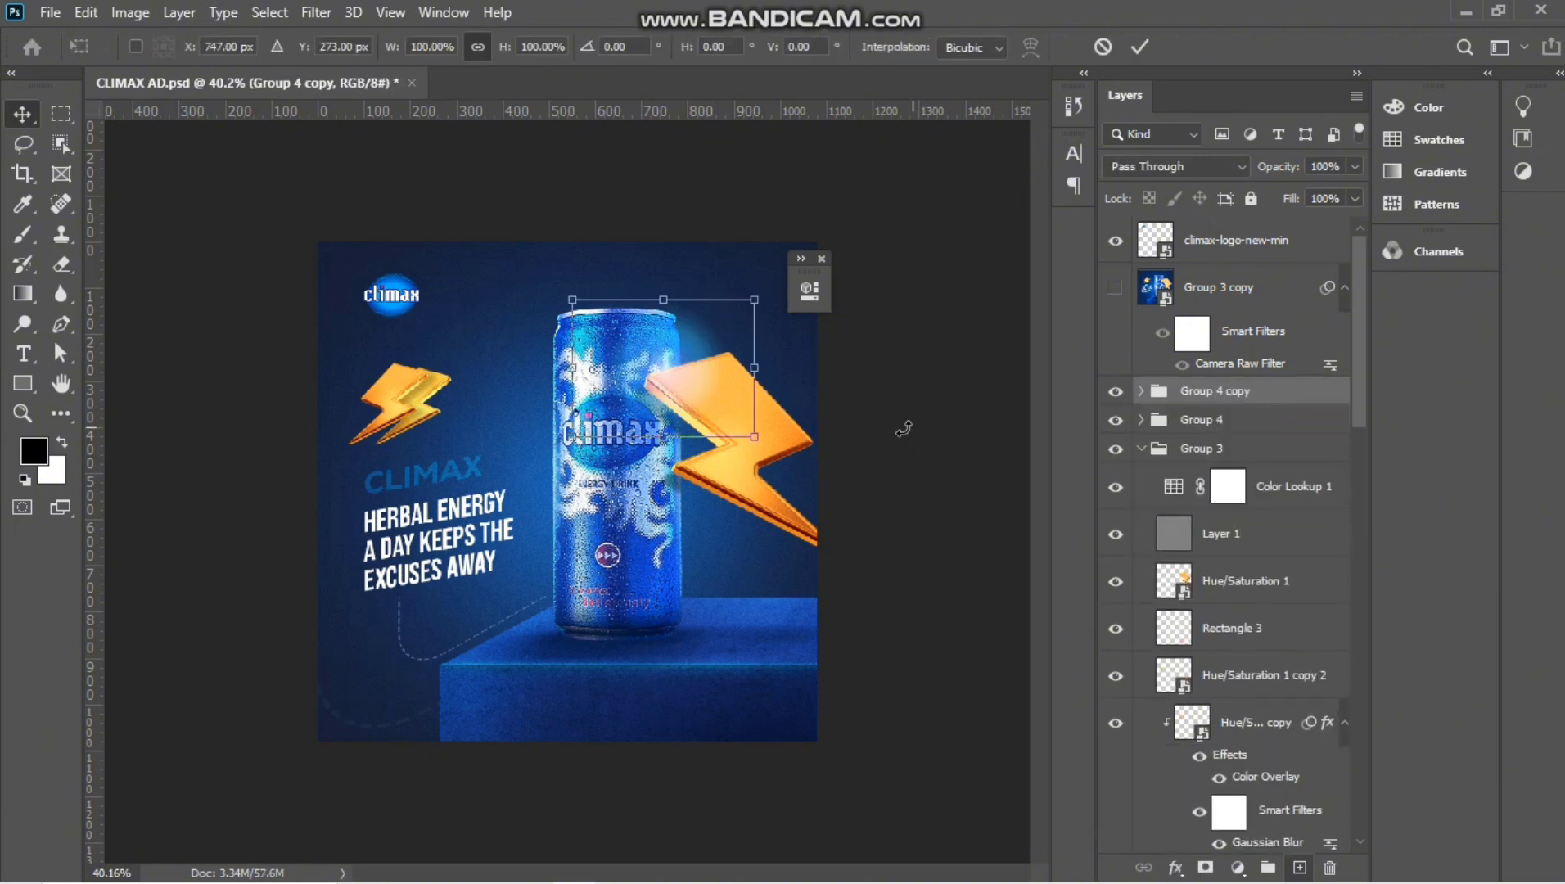
drag(682, 354, 583, 466)
key(Return)
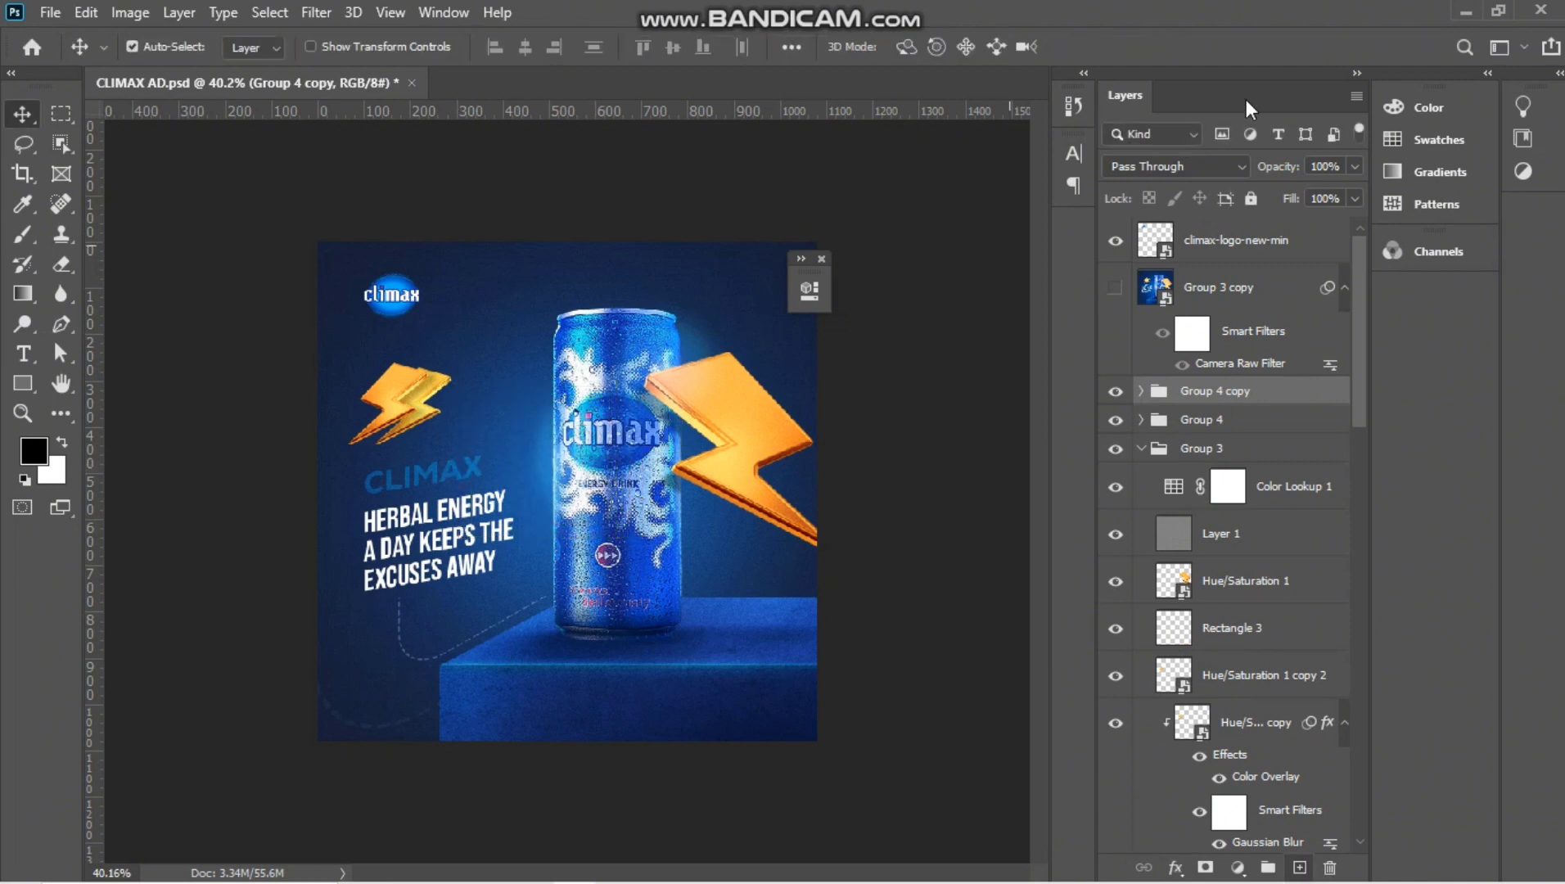
mouse_move(1282, 167)
mouse_down()
mouse_move(1260, 176)
mouse_move(1281, 174)
mouse_up()
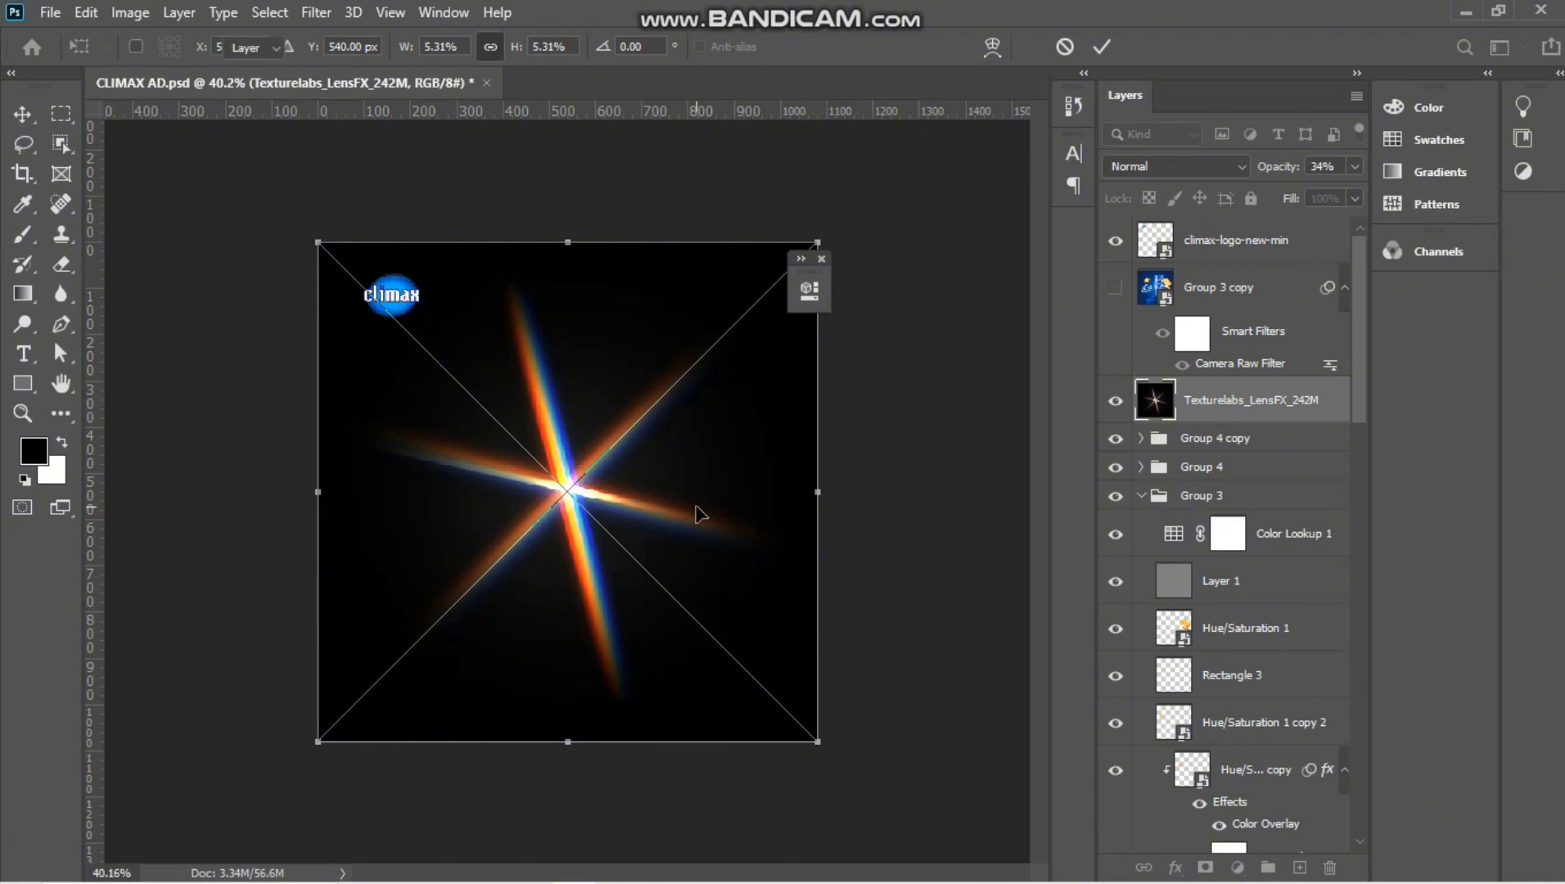
Place the Texturelabs_LensFX_242M star flare above the glow groups and set its blending mode to Screen.
key(Return)
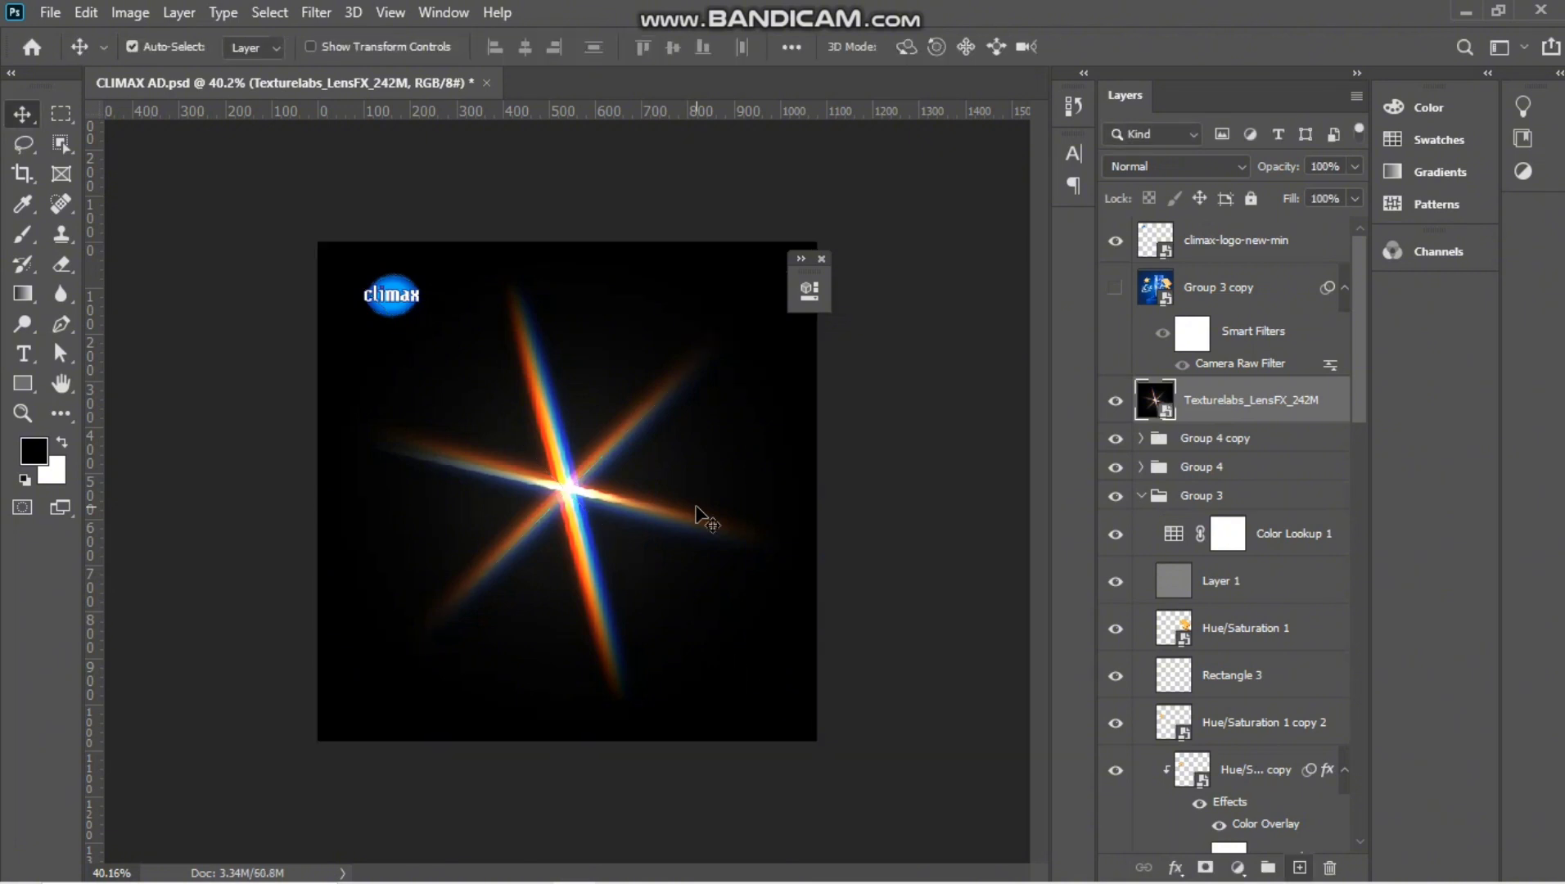
click(1227, 167)
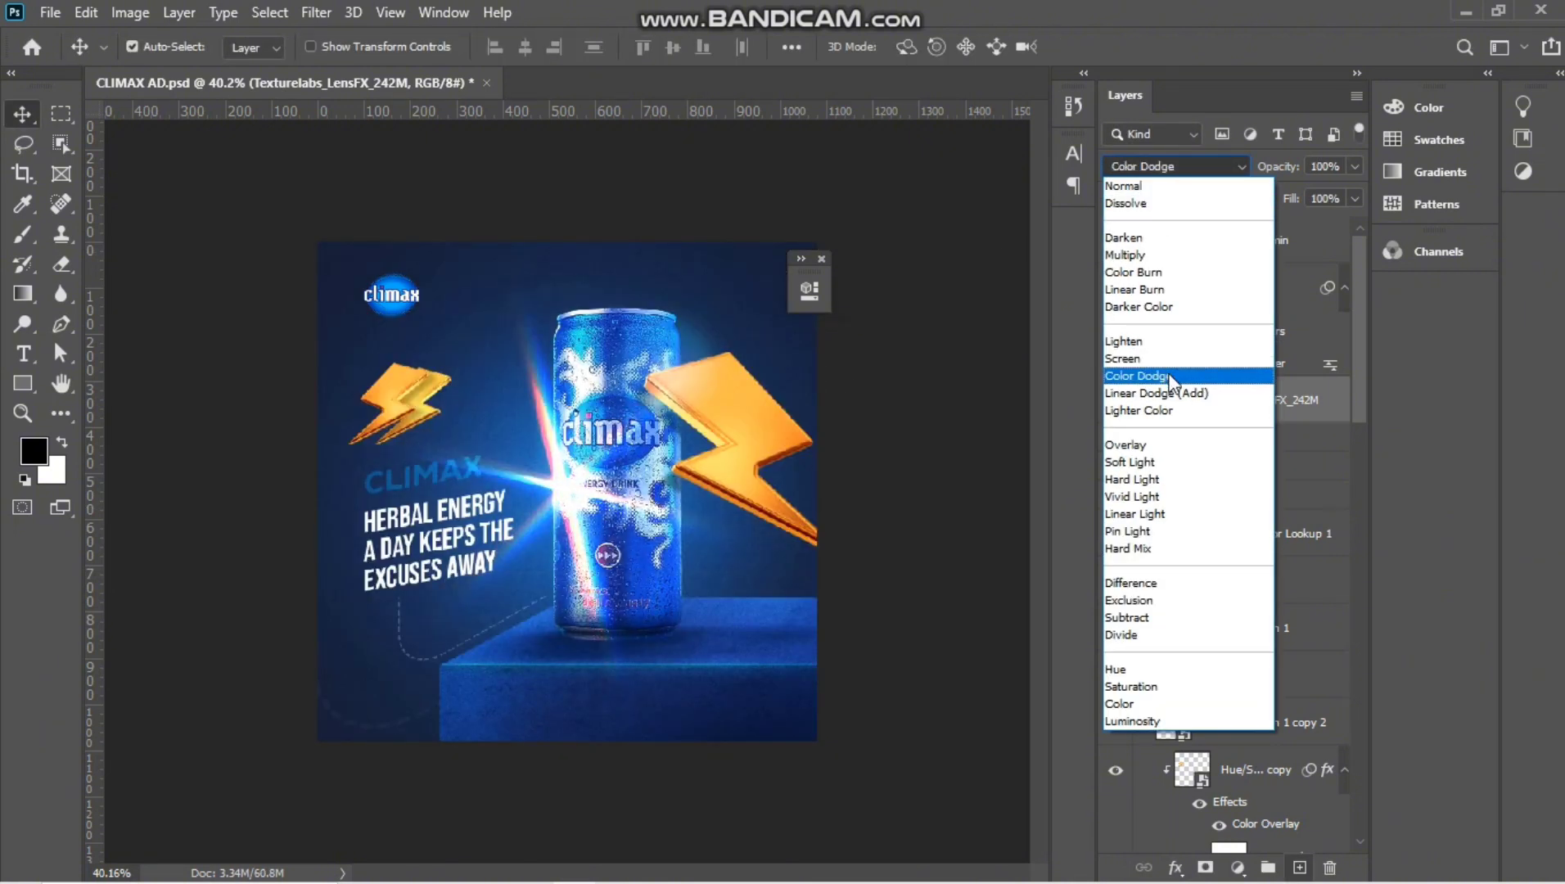
click(1163, 360)
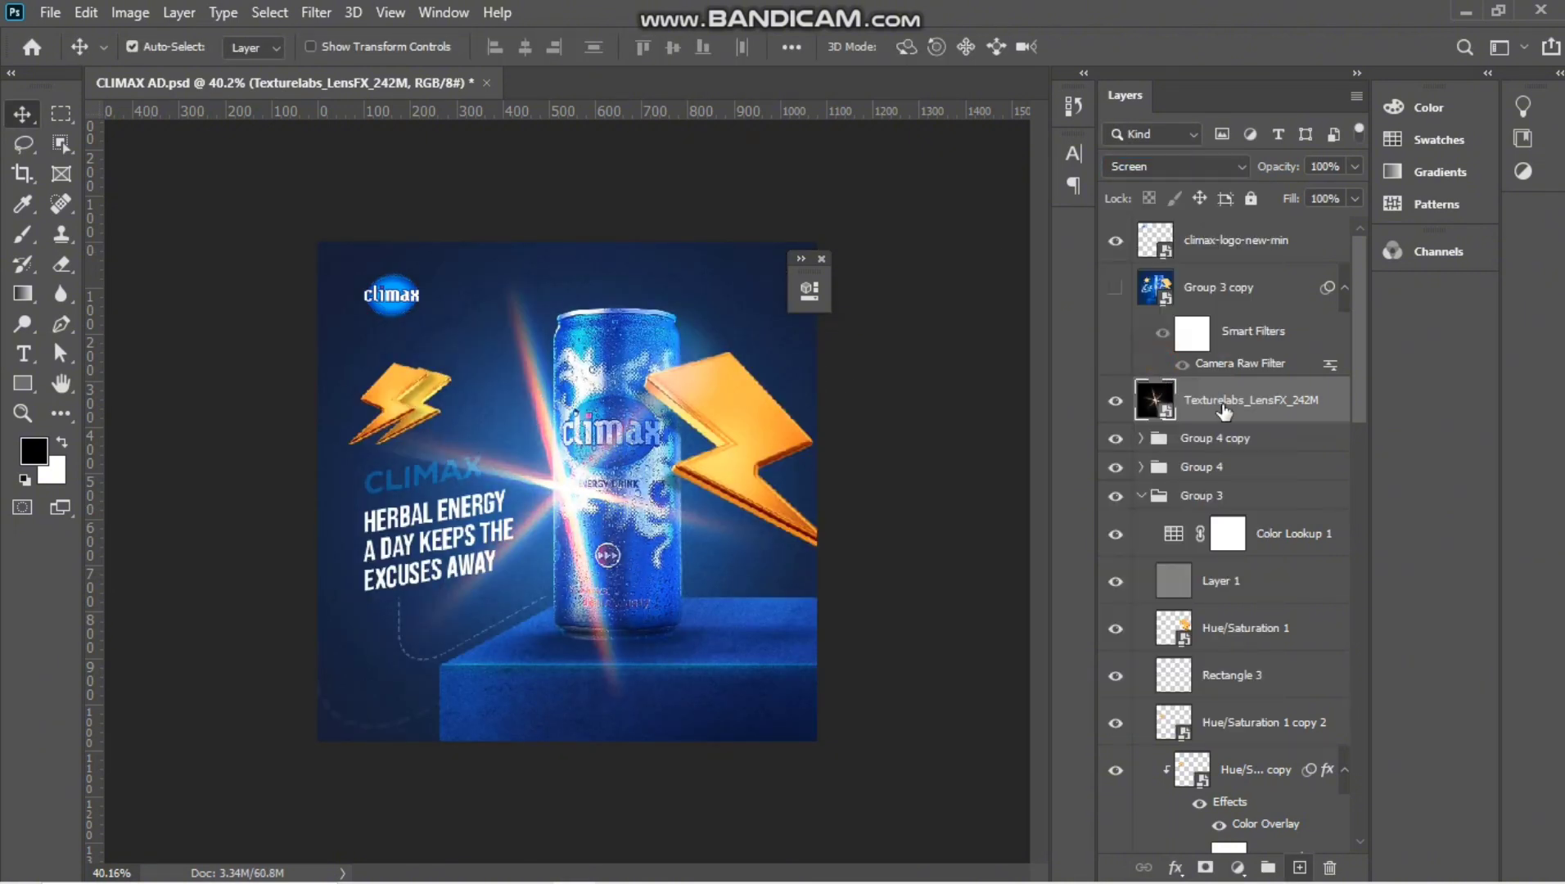
Scale the star flare to about 1.26%, rotate it 18.14°, and position it on the can's left edge beside the logo.
key(ctrl+t)
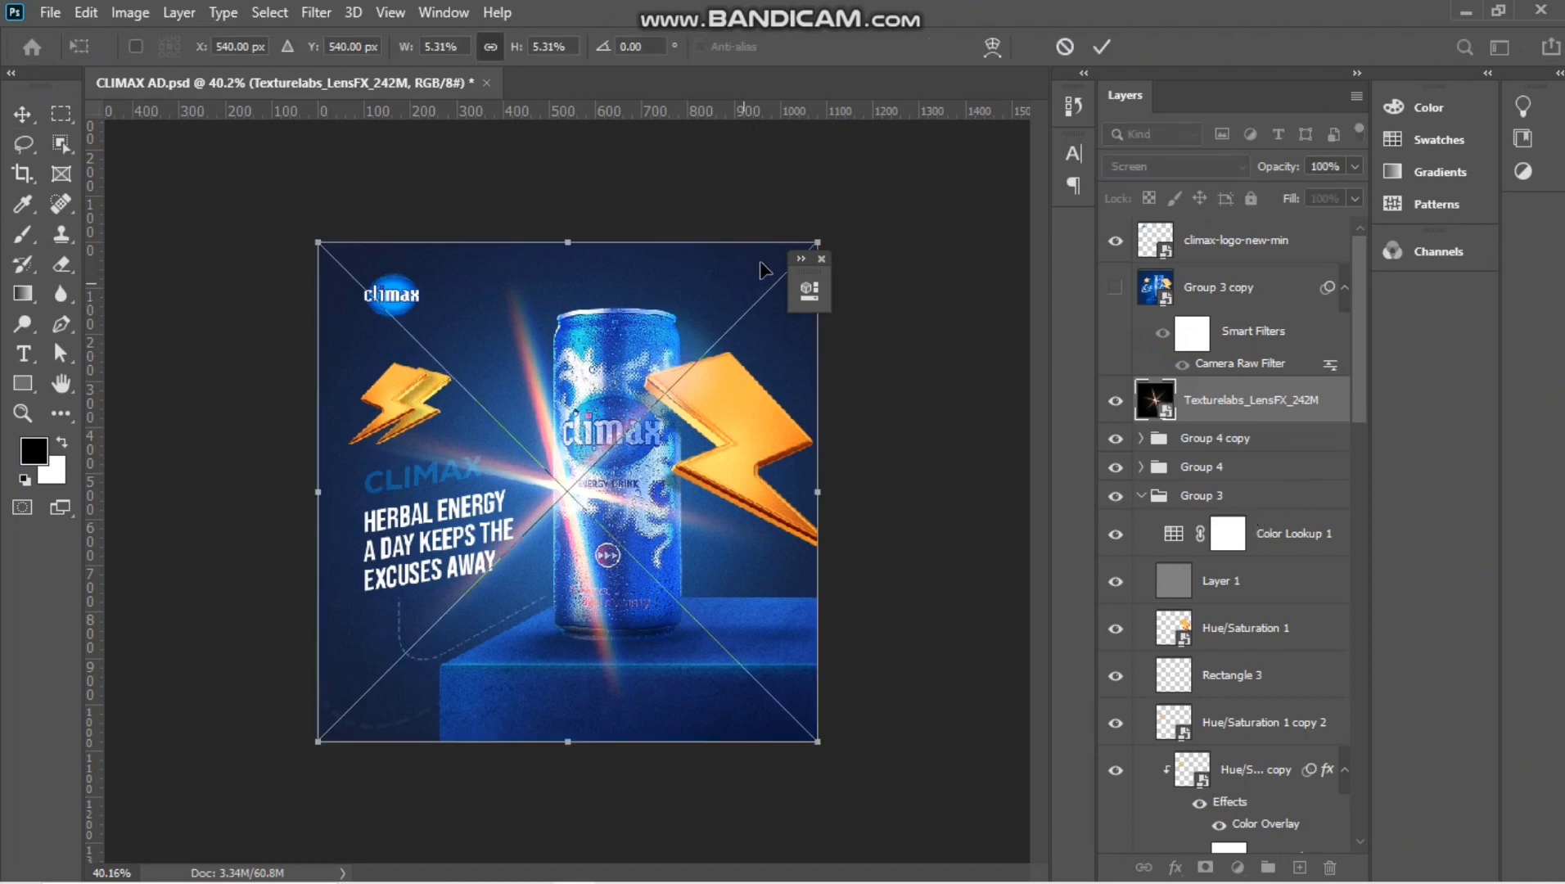
drag(818, 243, 547, 511)
drag(487, 626, 590, 465)
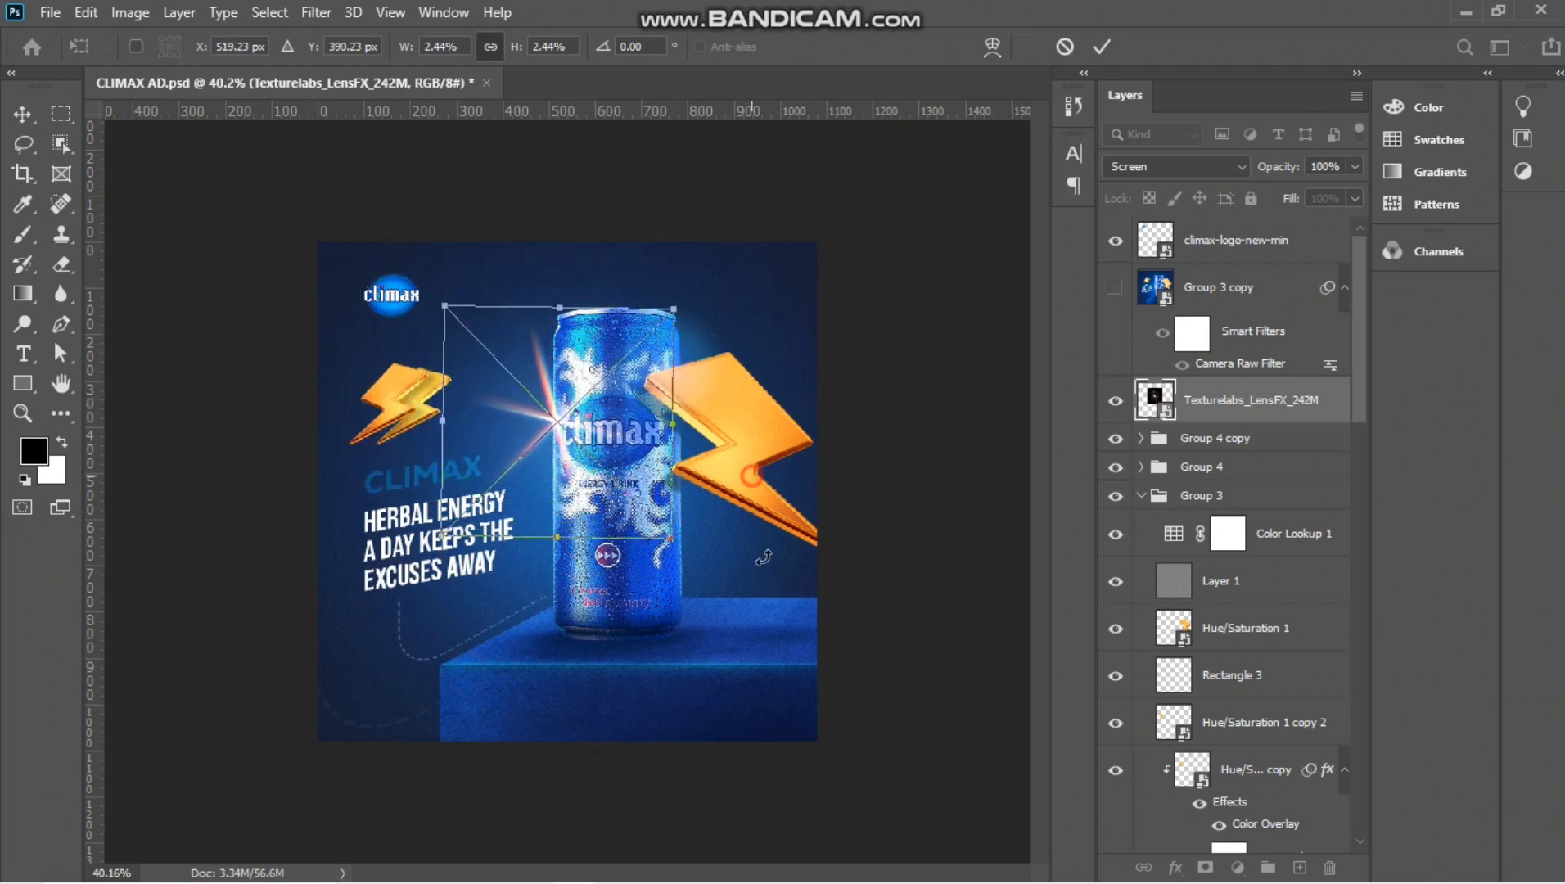
drag(712, 541, 759, 550)
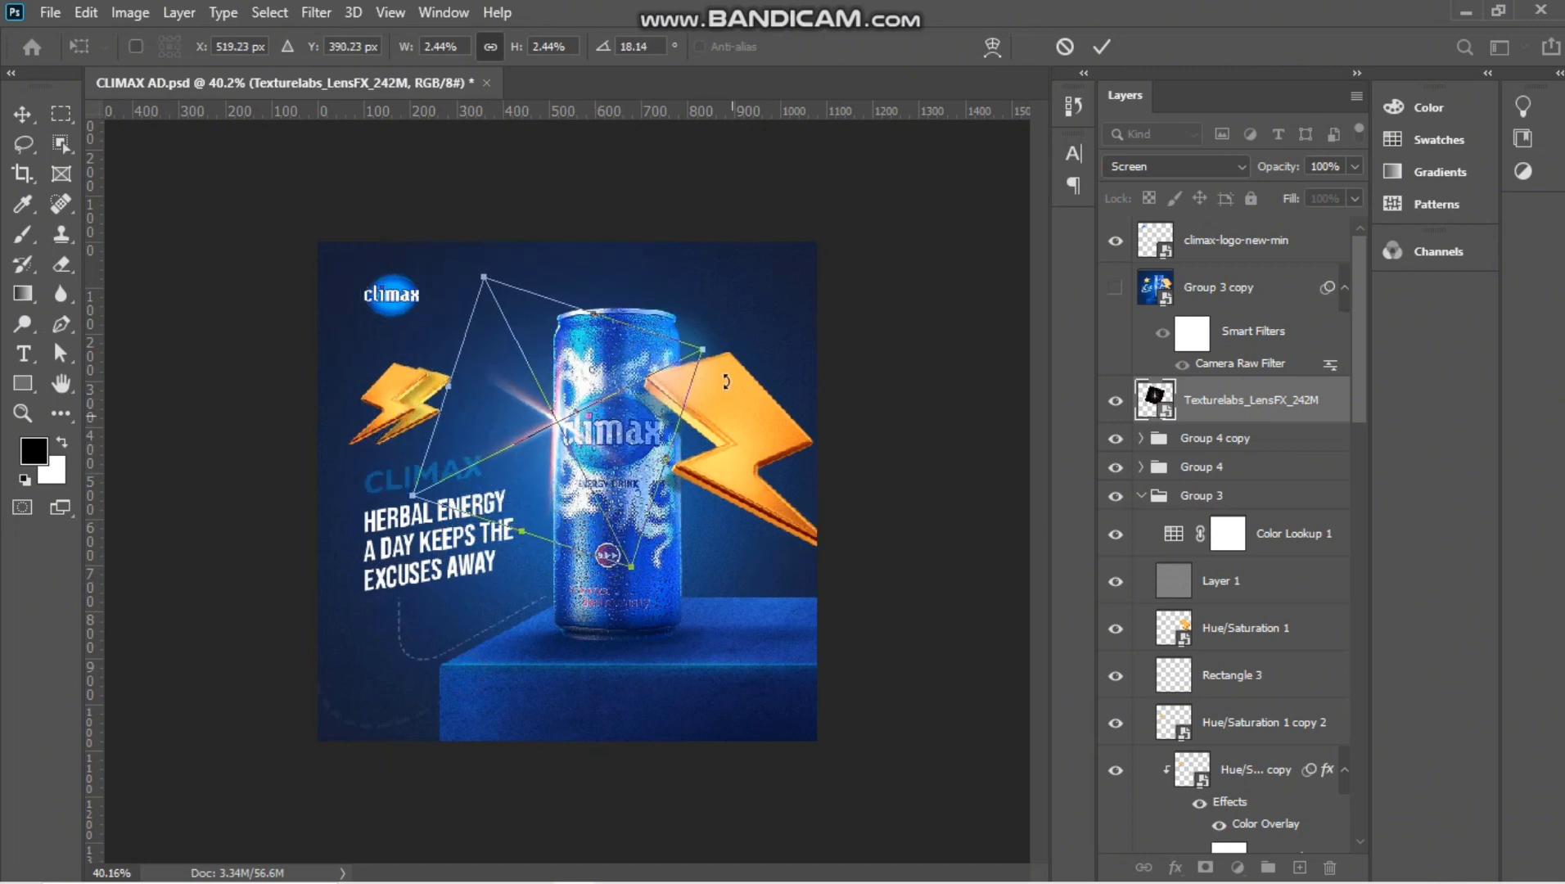
drag(698, 343, 592, 445)
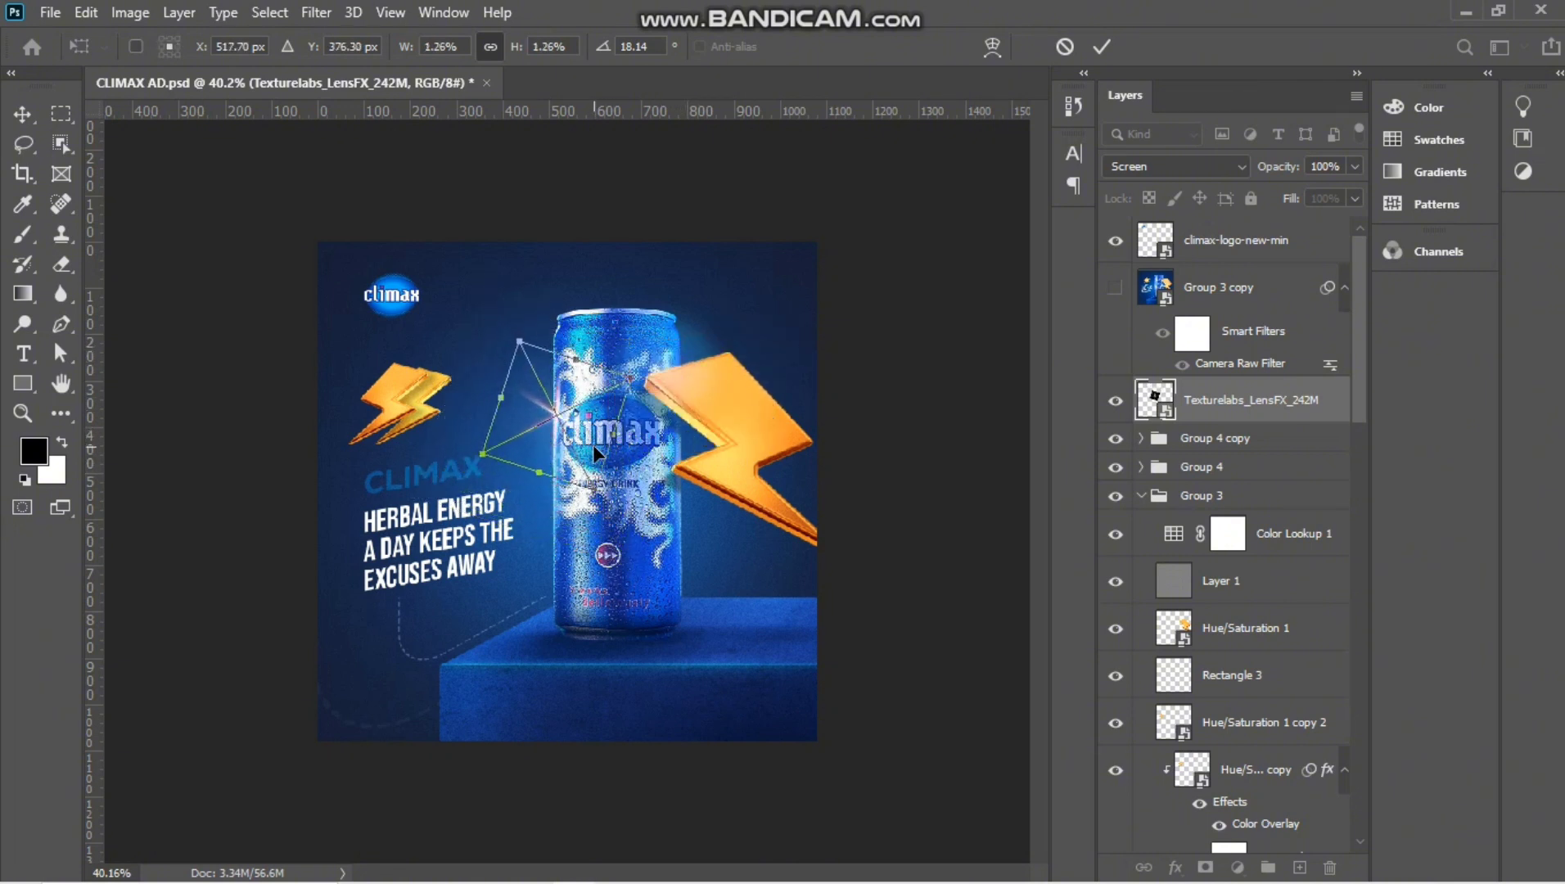
key(Return)
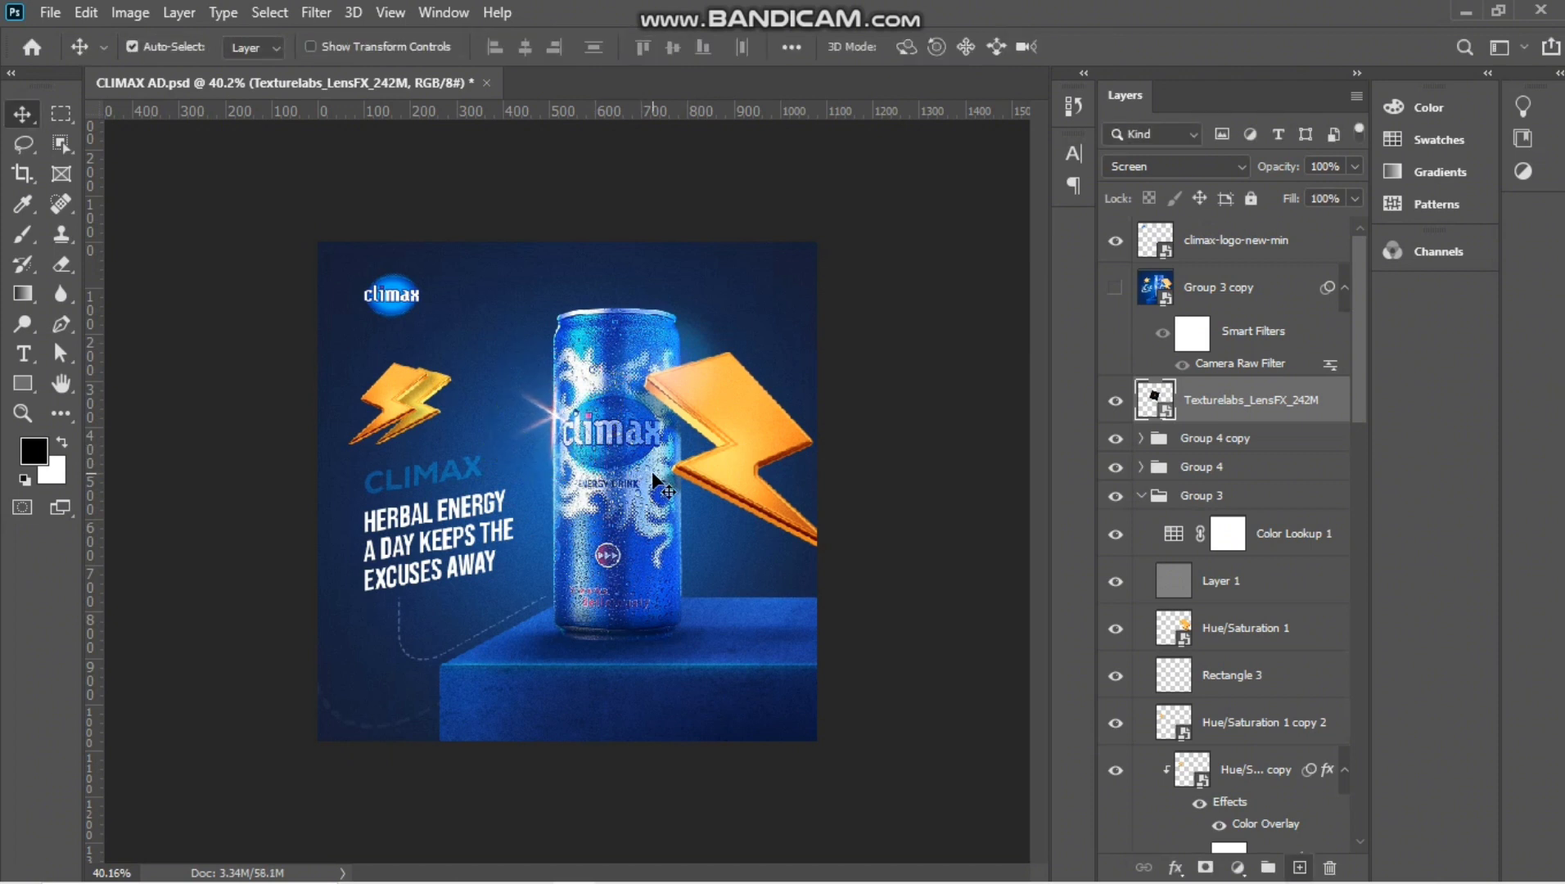
Shrink the star flare to about 0.60%, rotate it to 2.57°, and move it onto the small bolt's upper-right tip.
key(ctrl+t)
drag(650, 342, 453, 388)
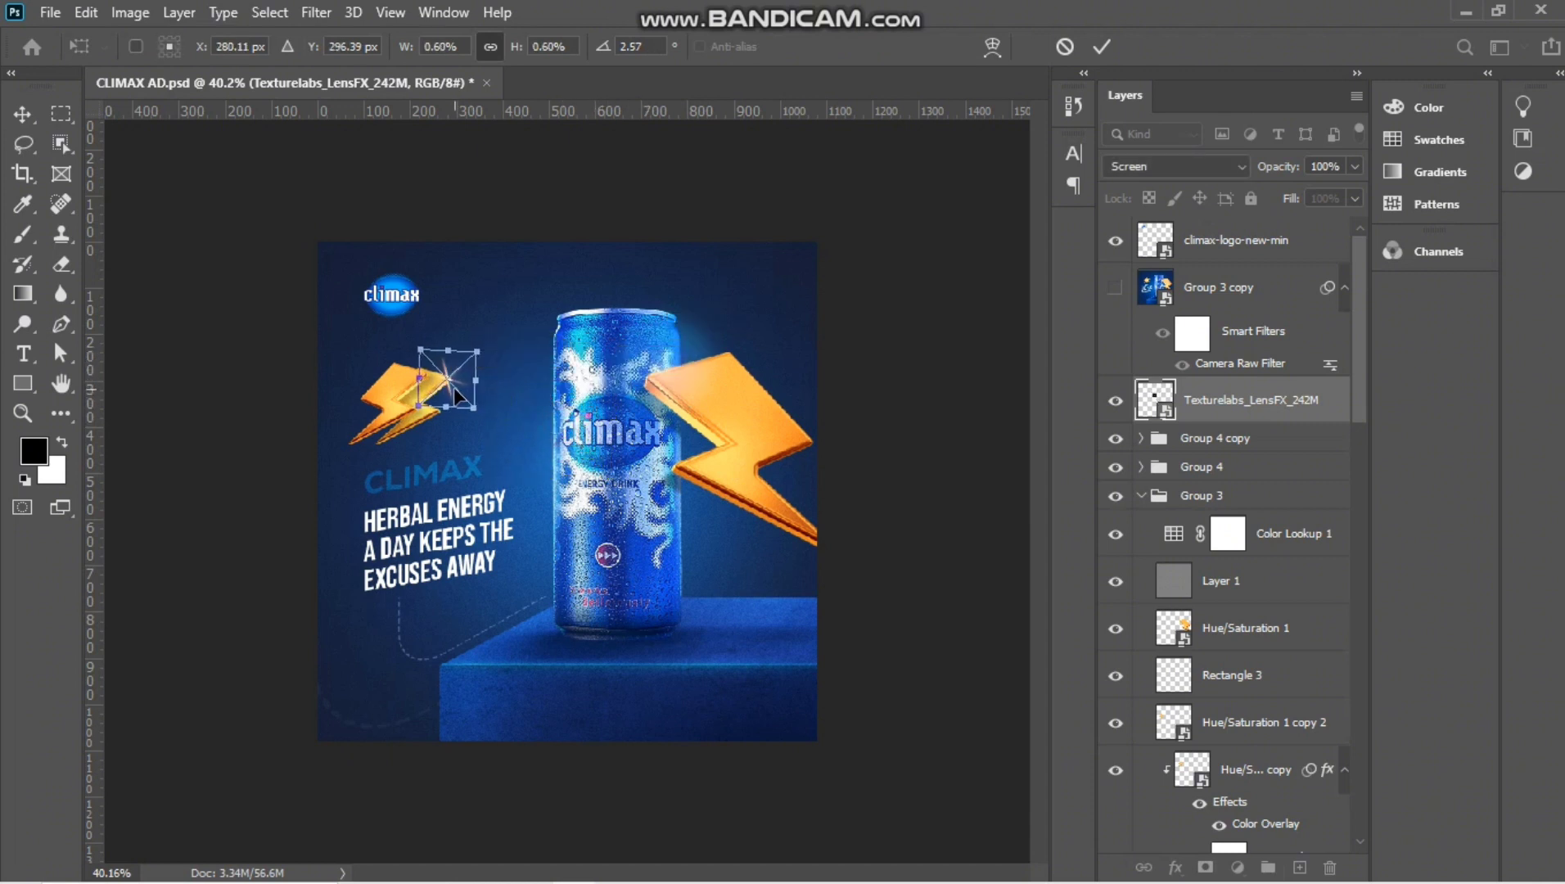
key(Return)
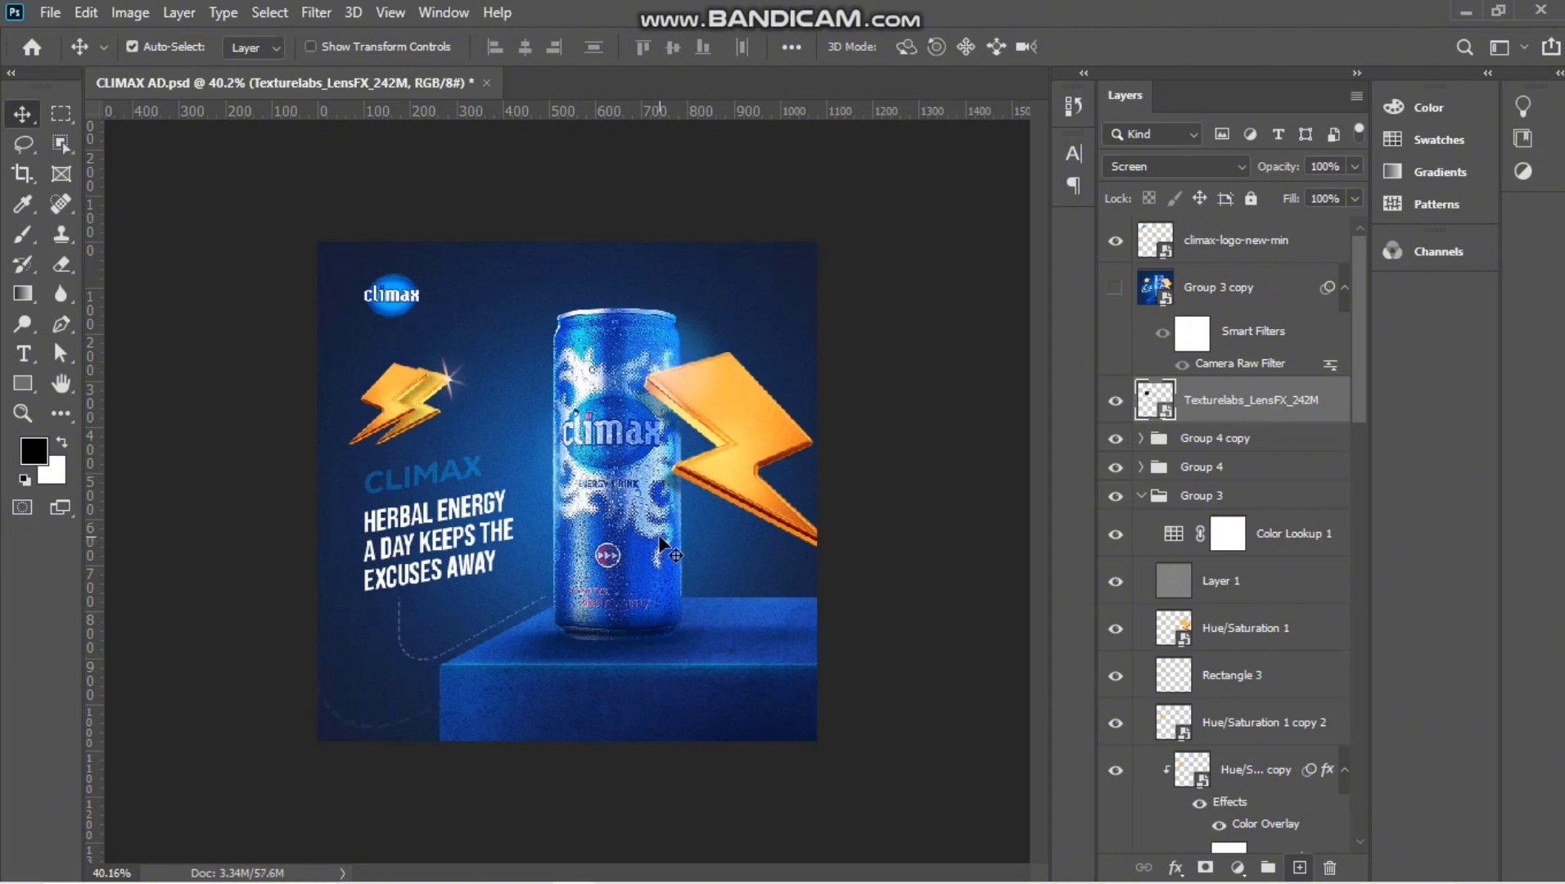
Shrink the flare on the small bolt's tip to about 0.35%, keeping it centered there, and enlarge it slightly again.
key(ctrl+t)
drag(472, 350, 465, 370)
key(Return)
key(ctrl+t)
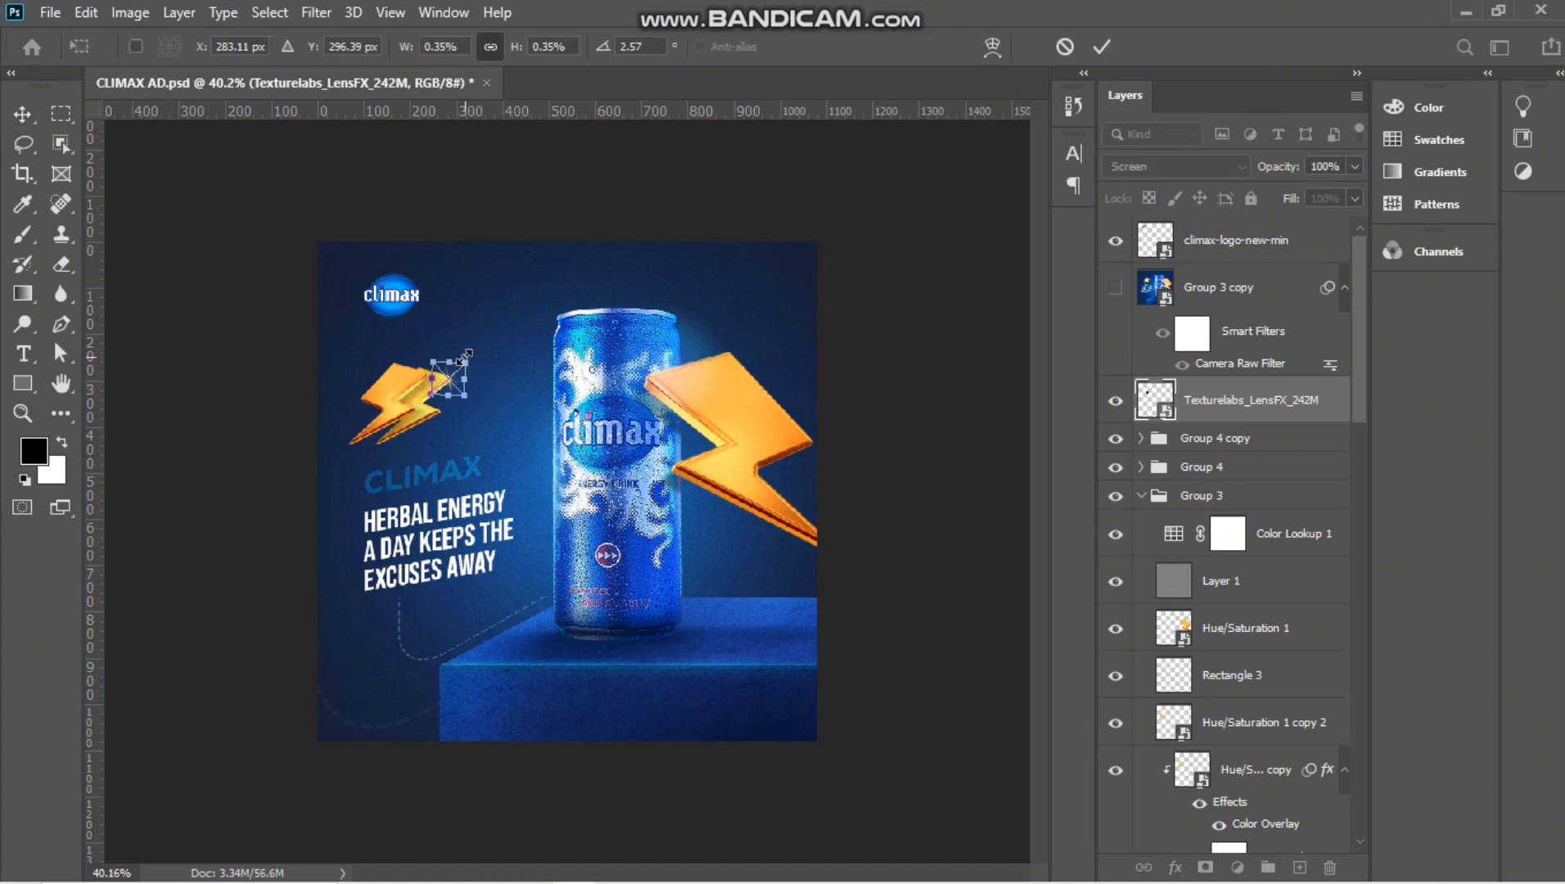
drag(470, 355, 473, 351)
key(Return)
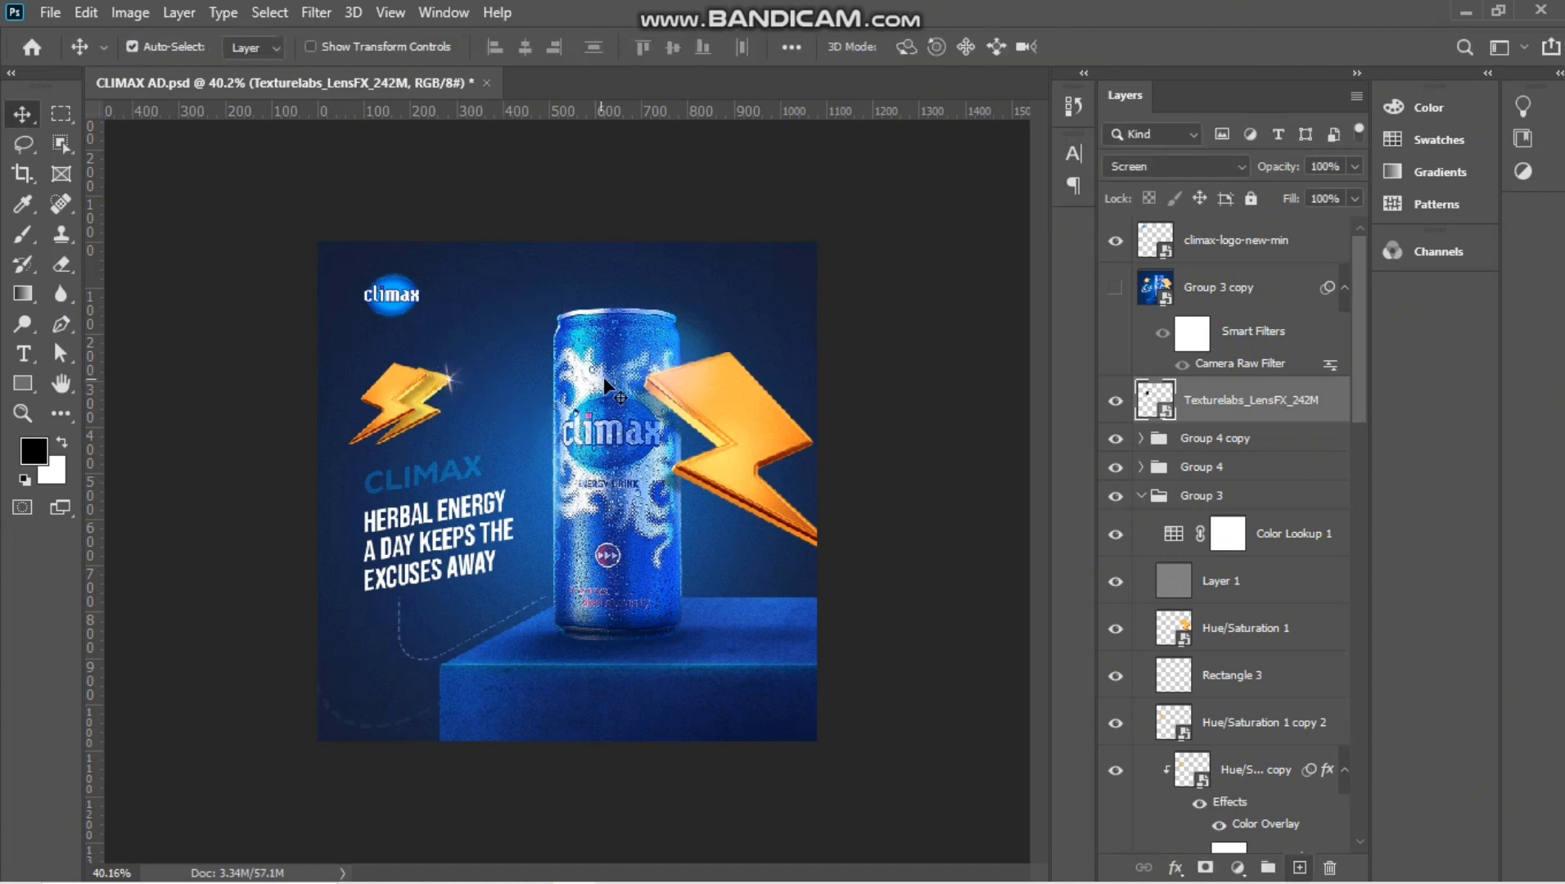
Duplicate the star flare, scale the copy to about 1.11%, rotate it 58.83°, and place it on the large bolt's upper-left tip.
key(ctrl+j)
key(ctrl+t)
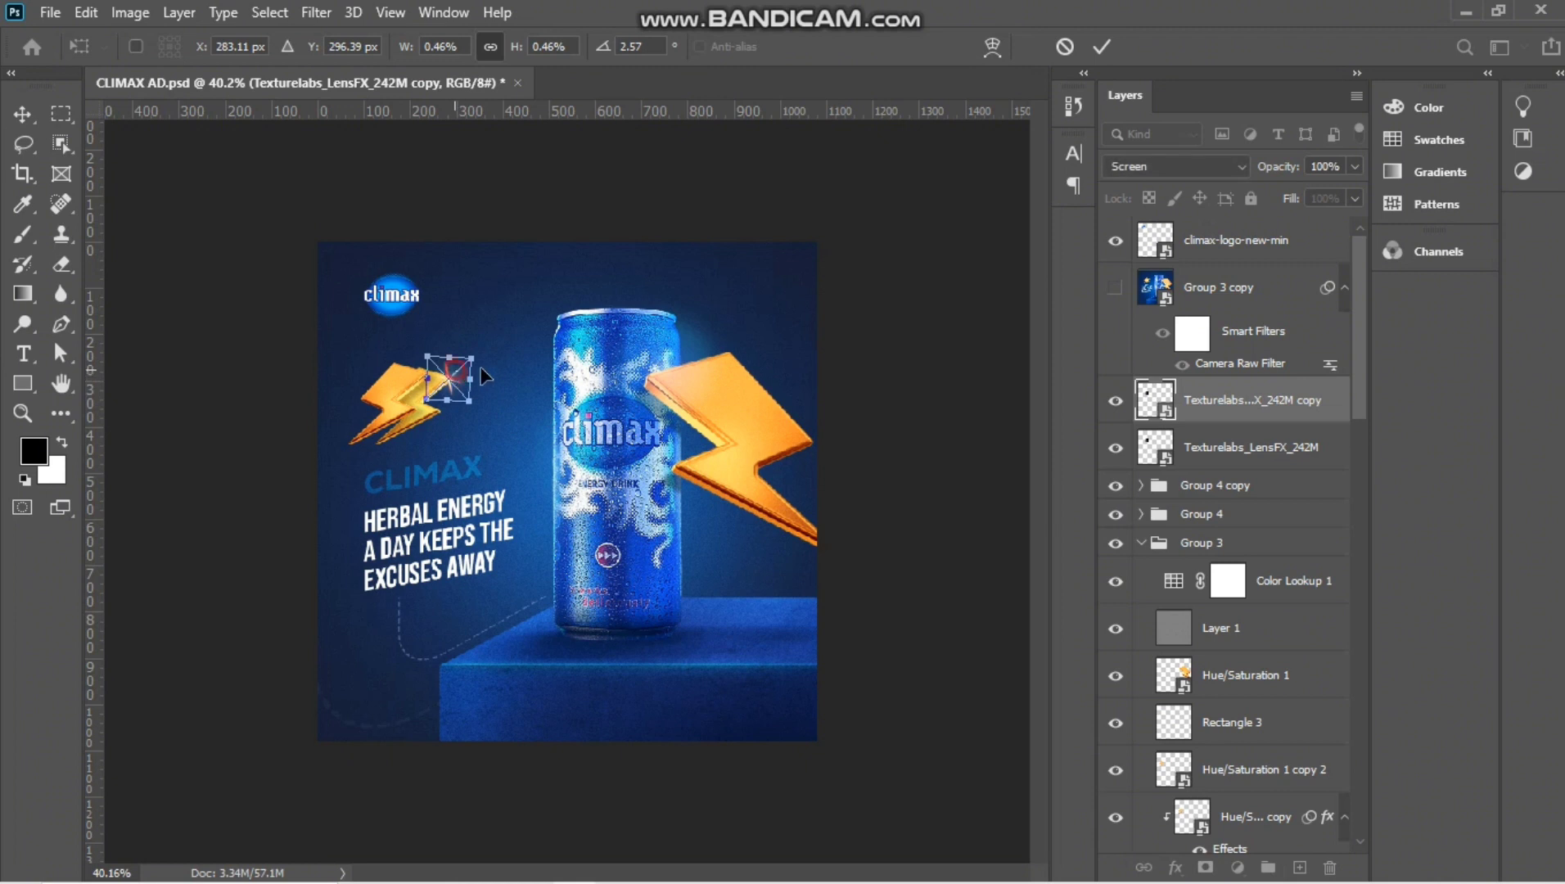
drag(463, 361, 697, 385)
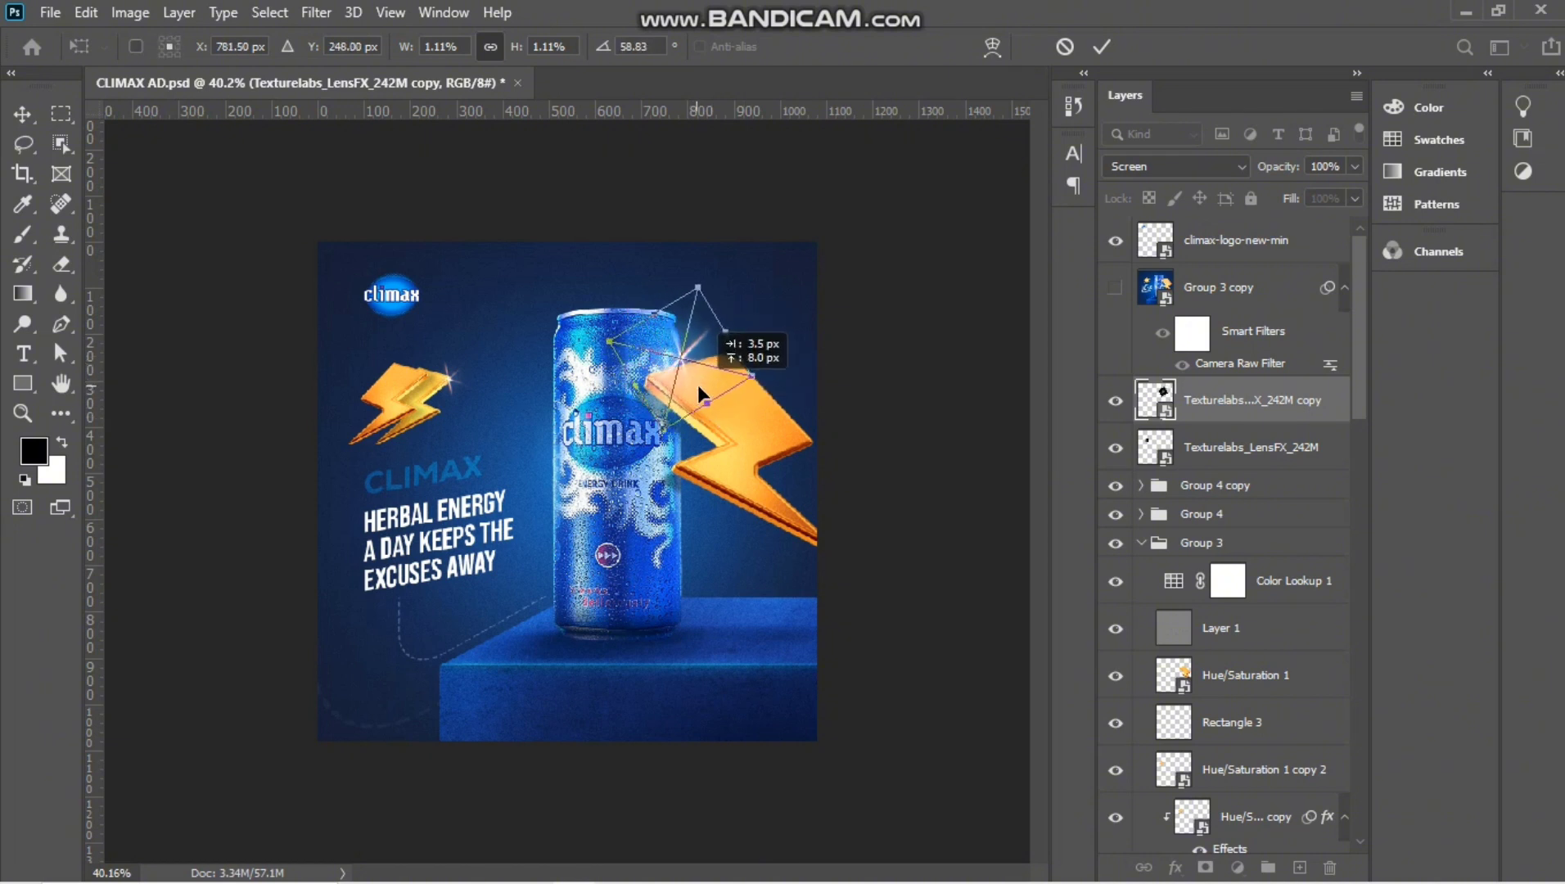
key(Return)
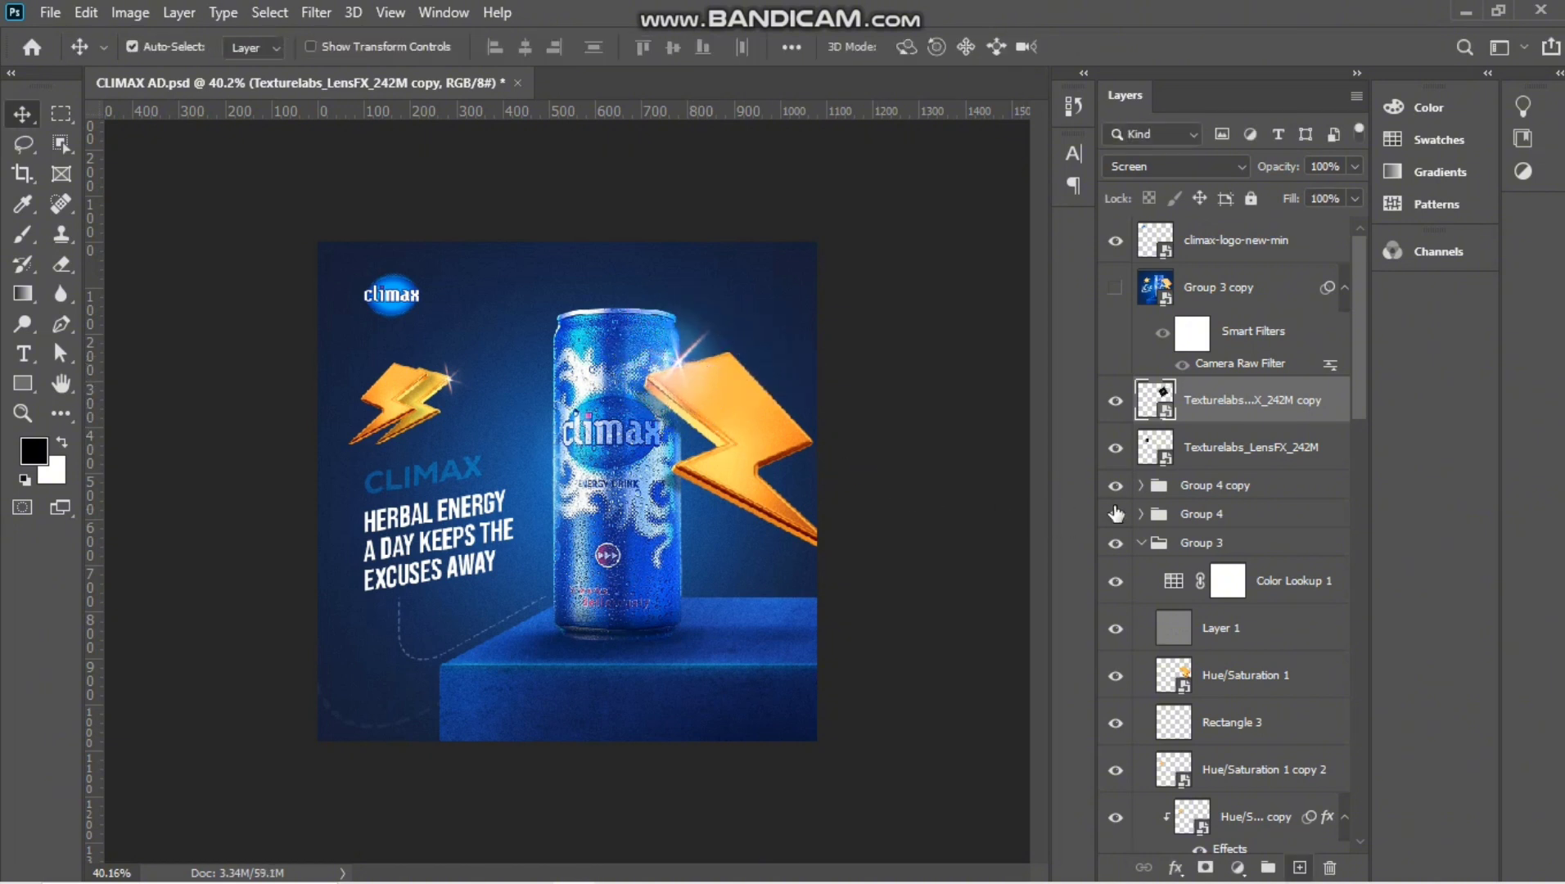
Add a layer mask to the flare copy and softly brush black over its lower part where it overlaps the large bolt.
click(1204, 868)
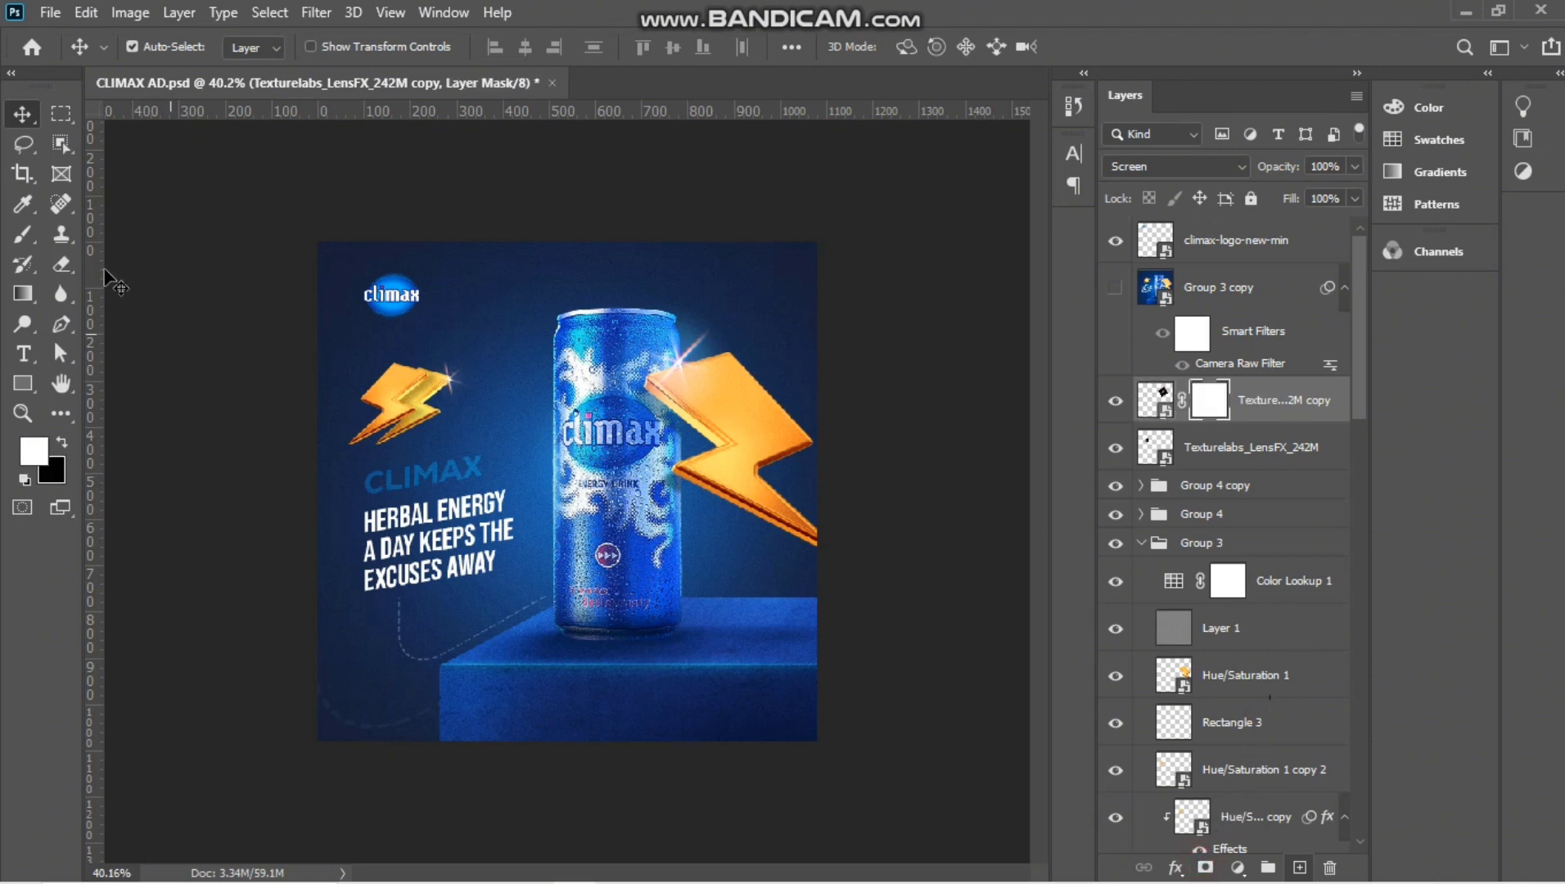
click(25, 237)
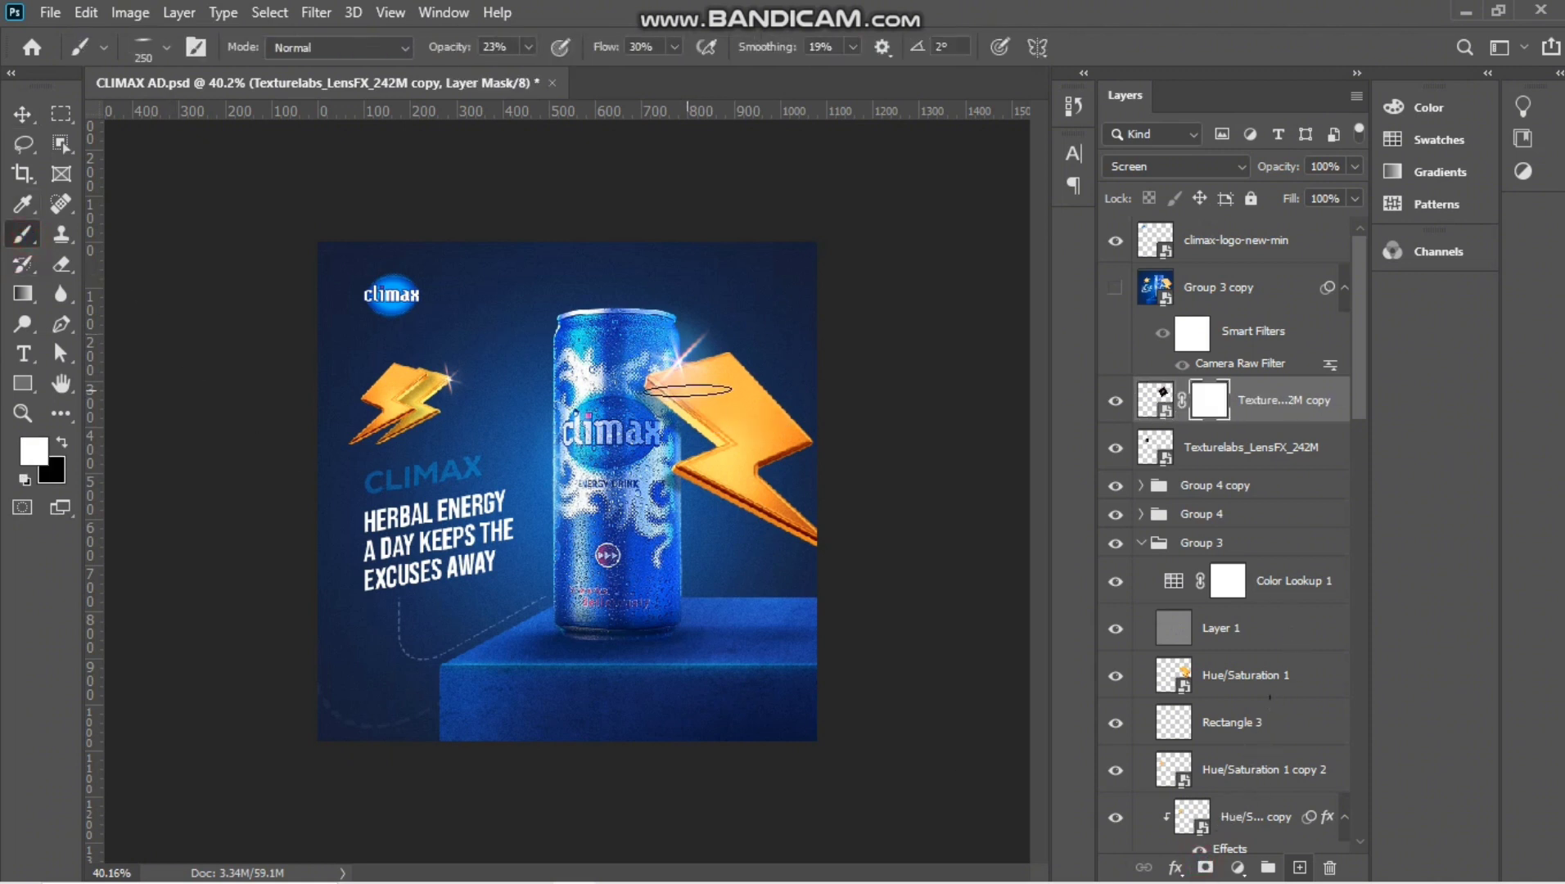
key(x)
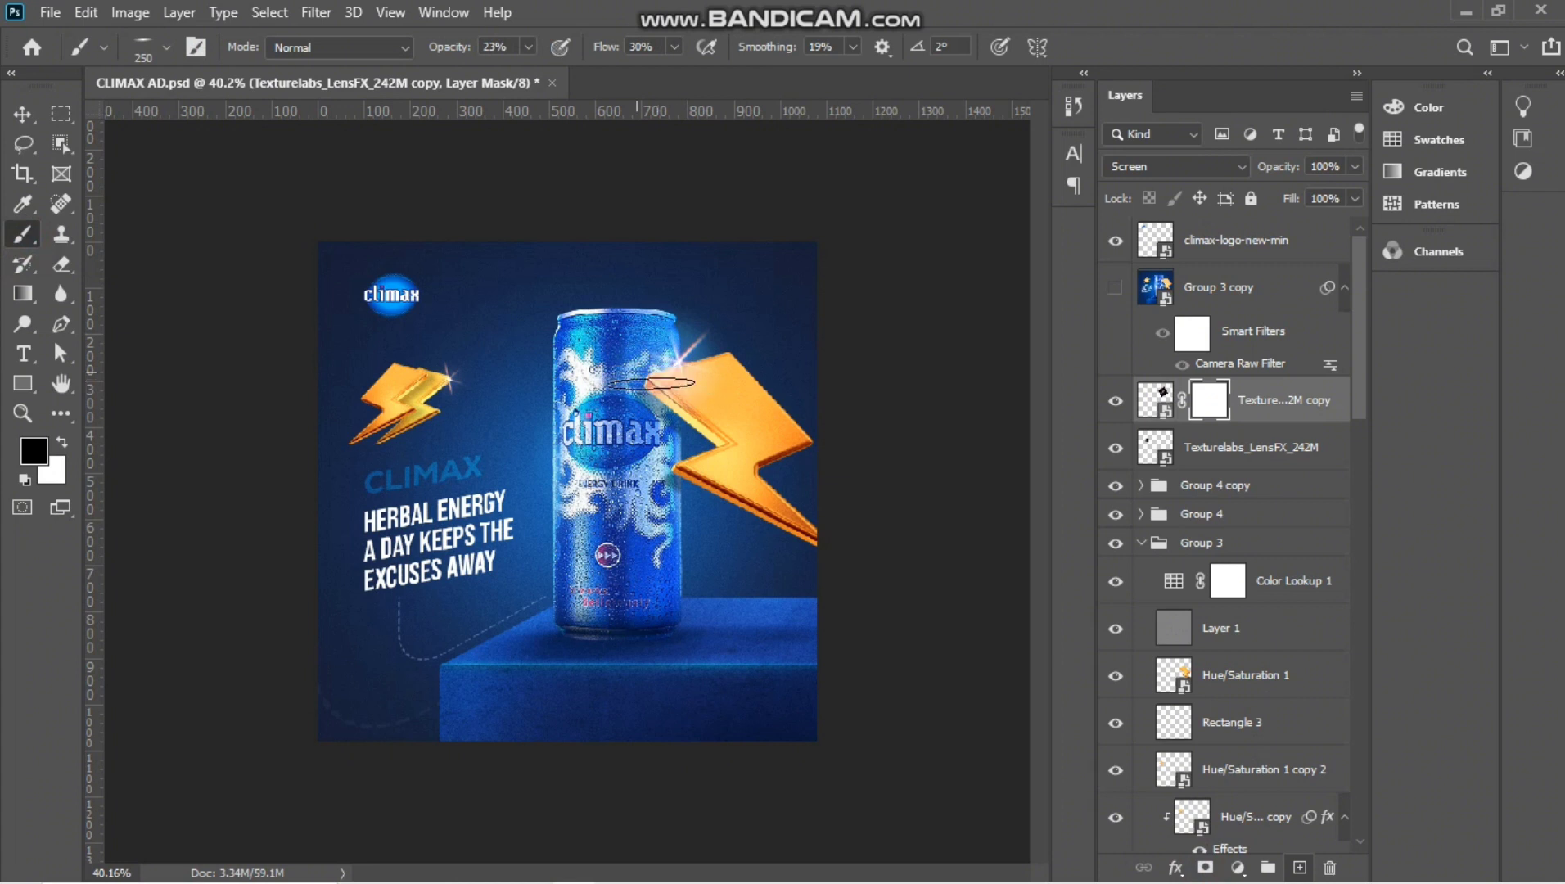
mouse_move(653, 388)
mouse_down()
mouse_move(706, 385)
mouse_move(682, 380)
mouse_up()
click(22, 114)
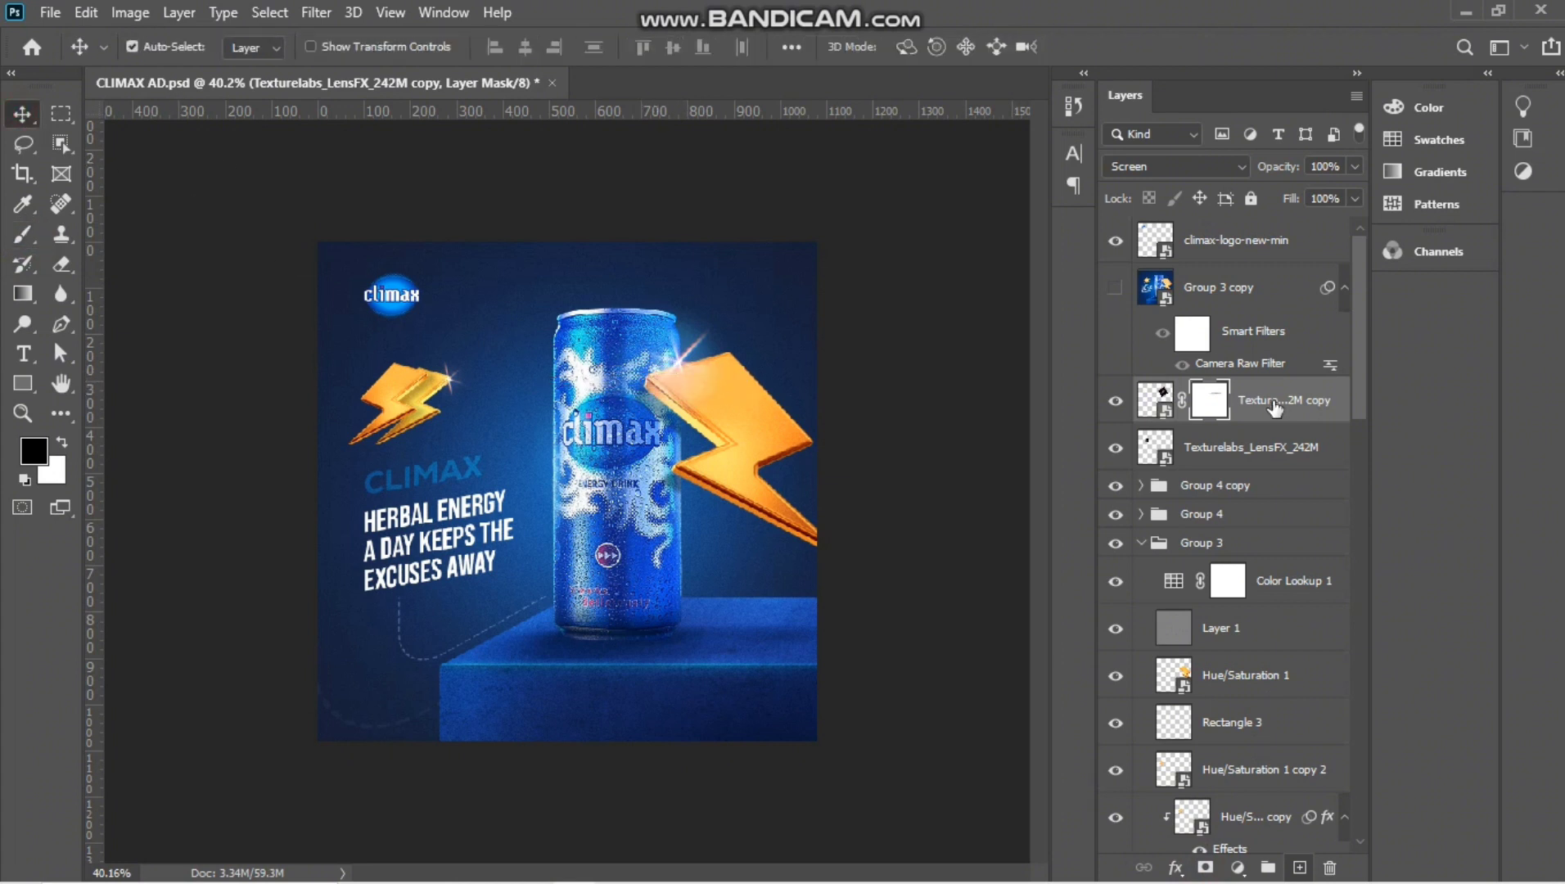
click(1243, 463)
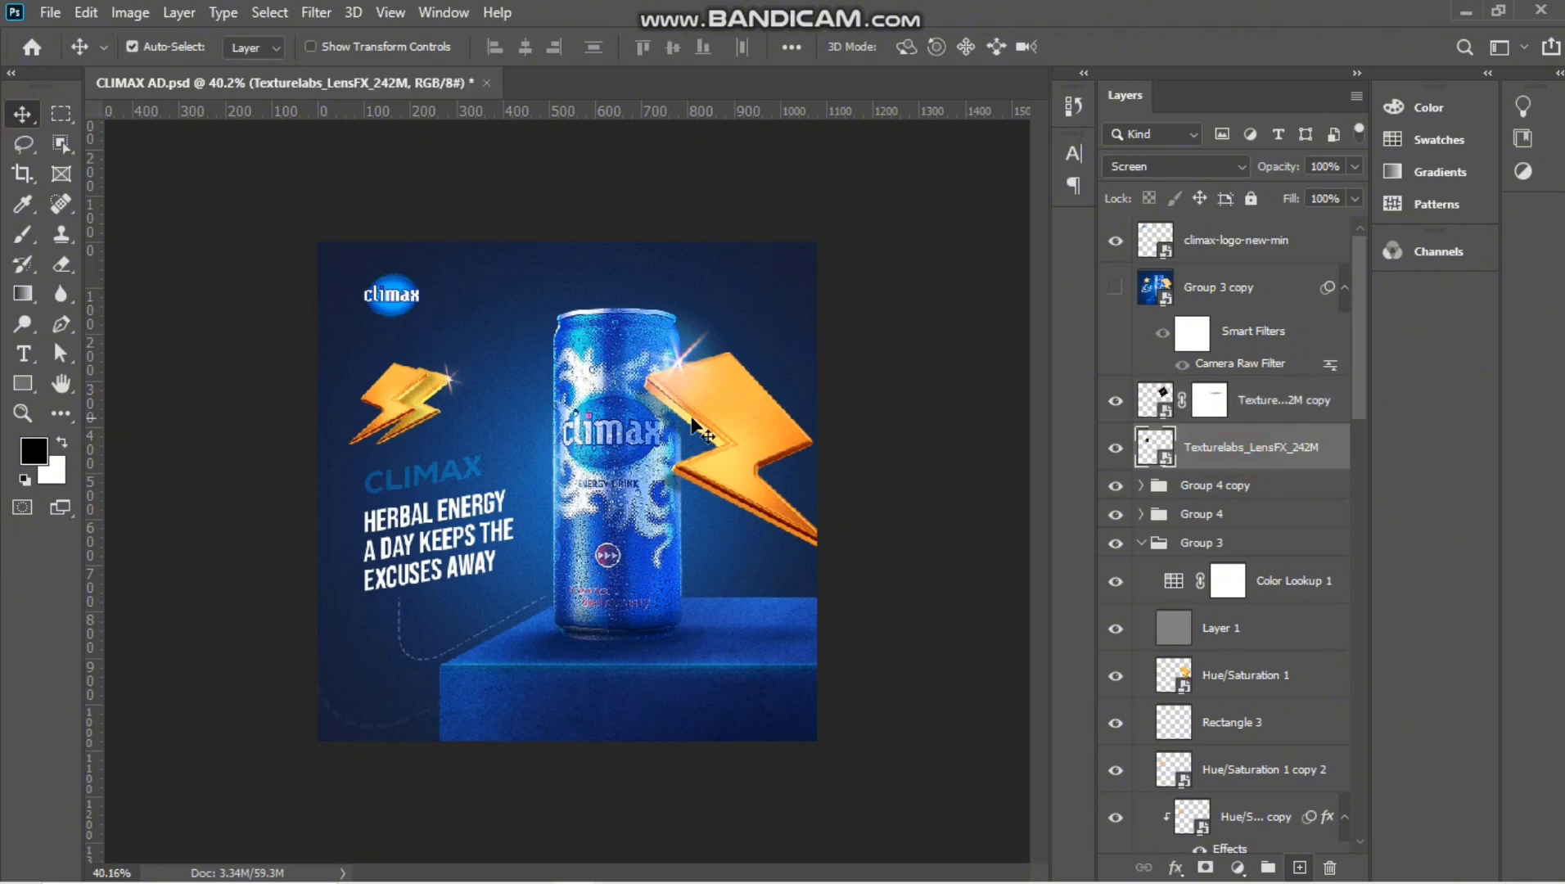
scroll(631, 431, down, 1)
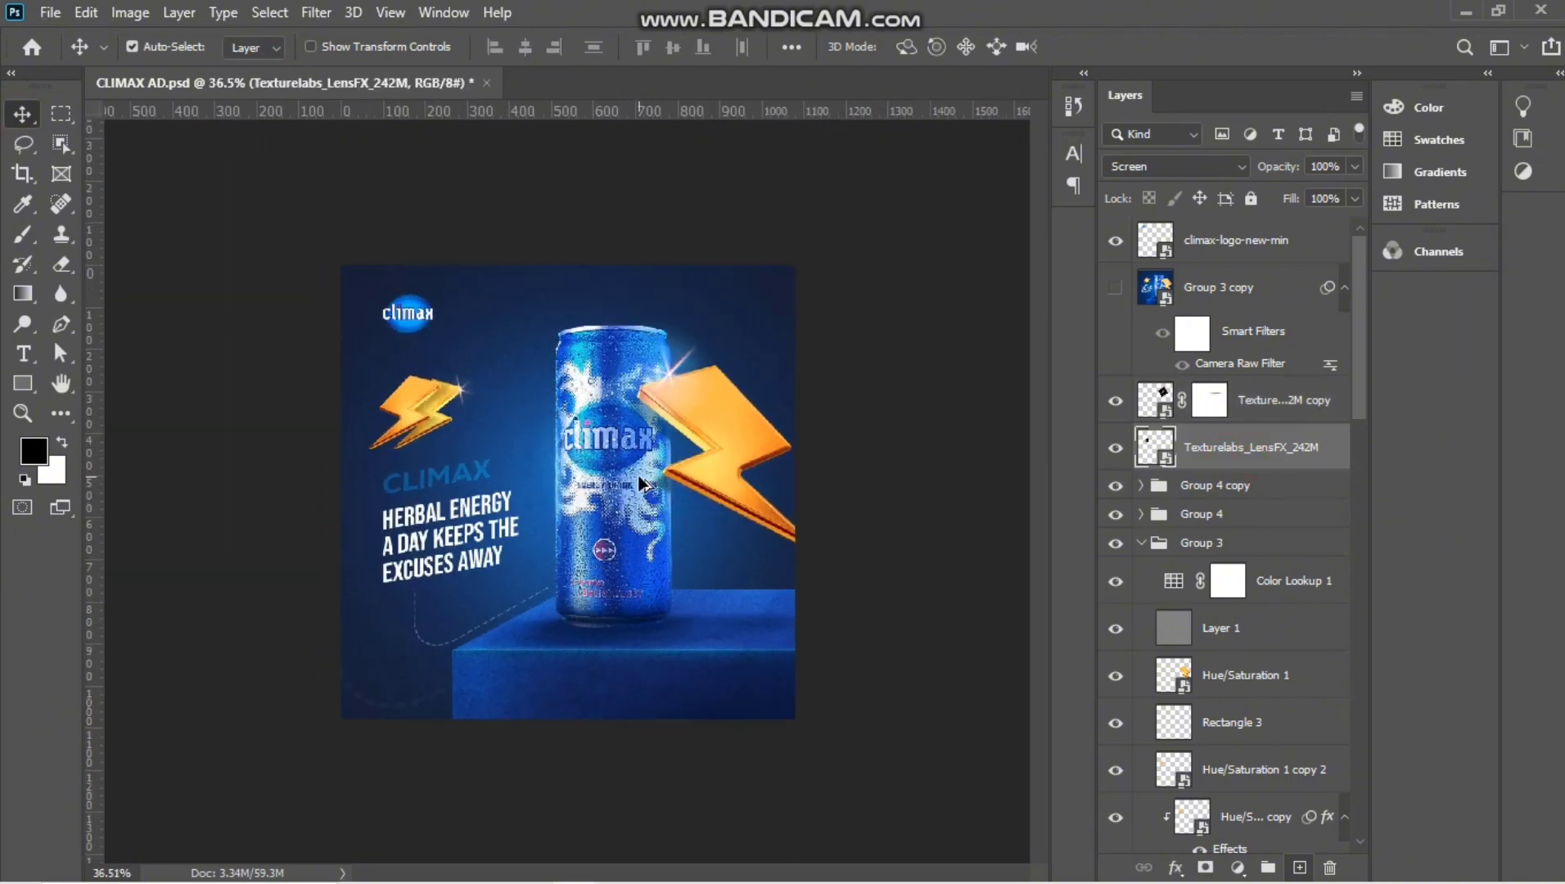
scroll(640, 480, up, 1)
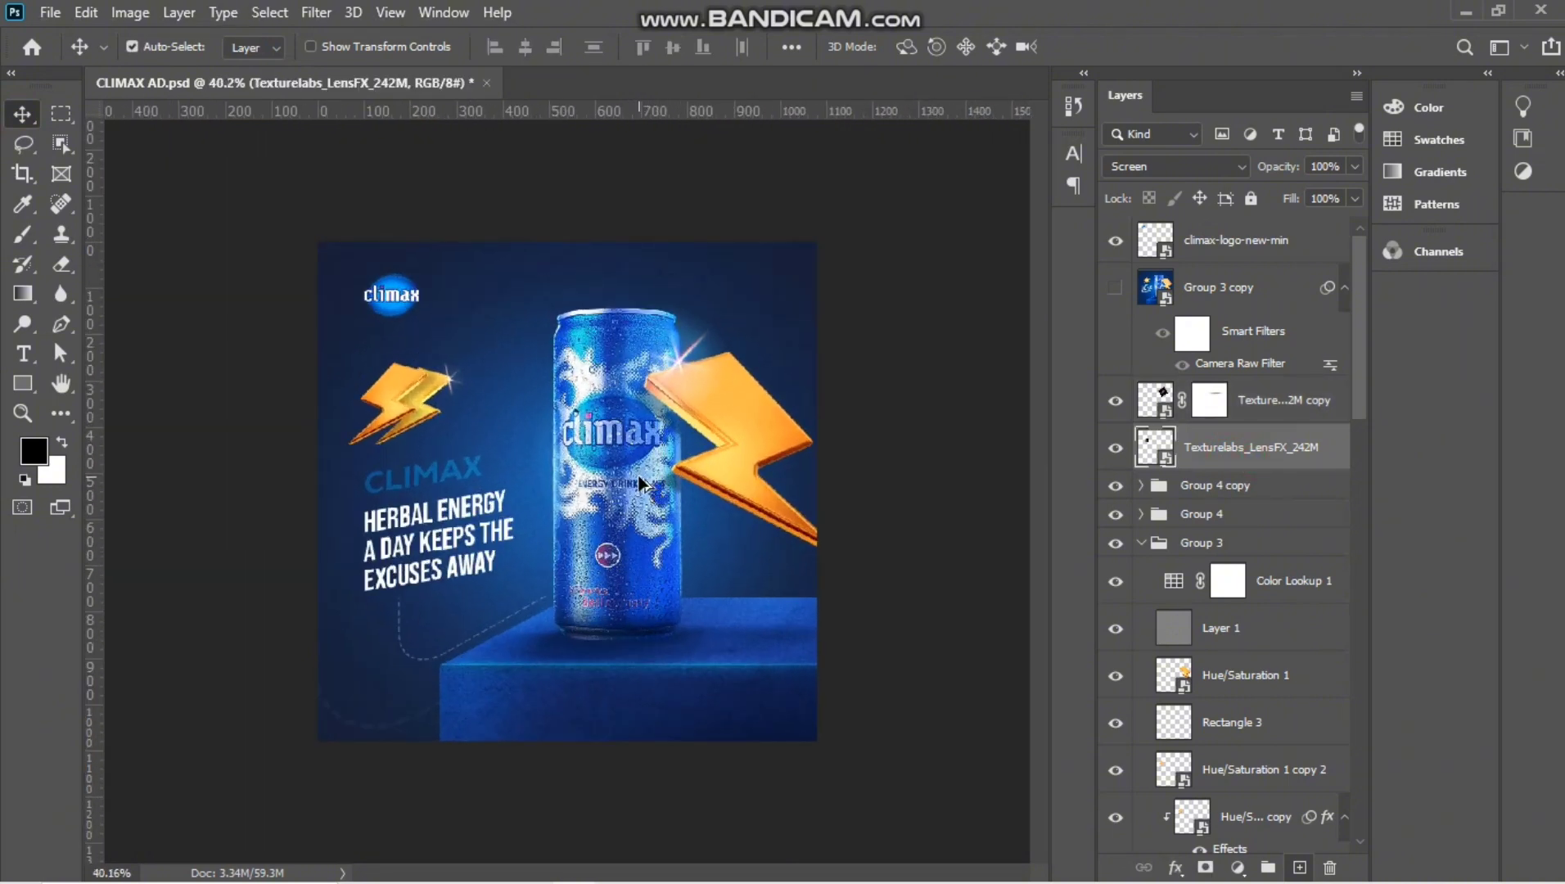
scroll(640, 483, up, 3)
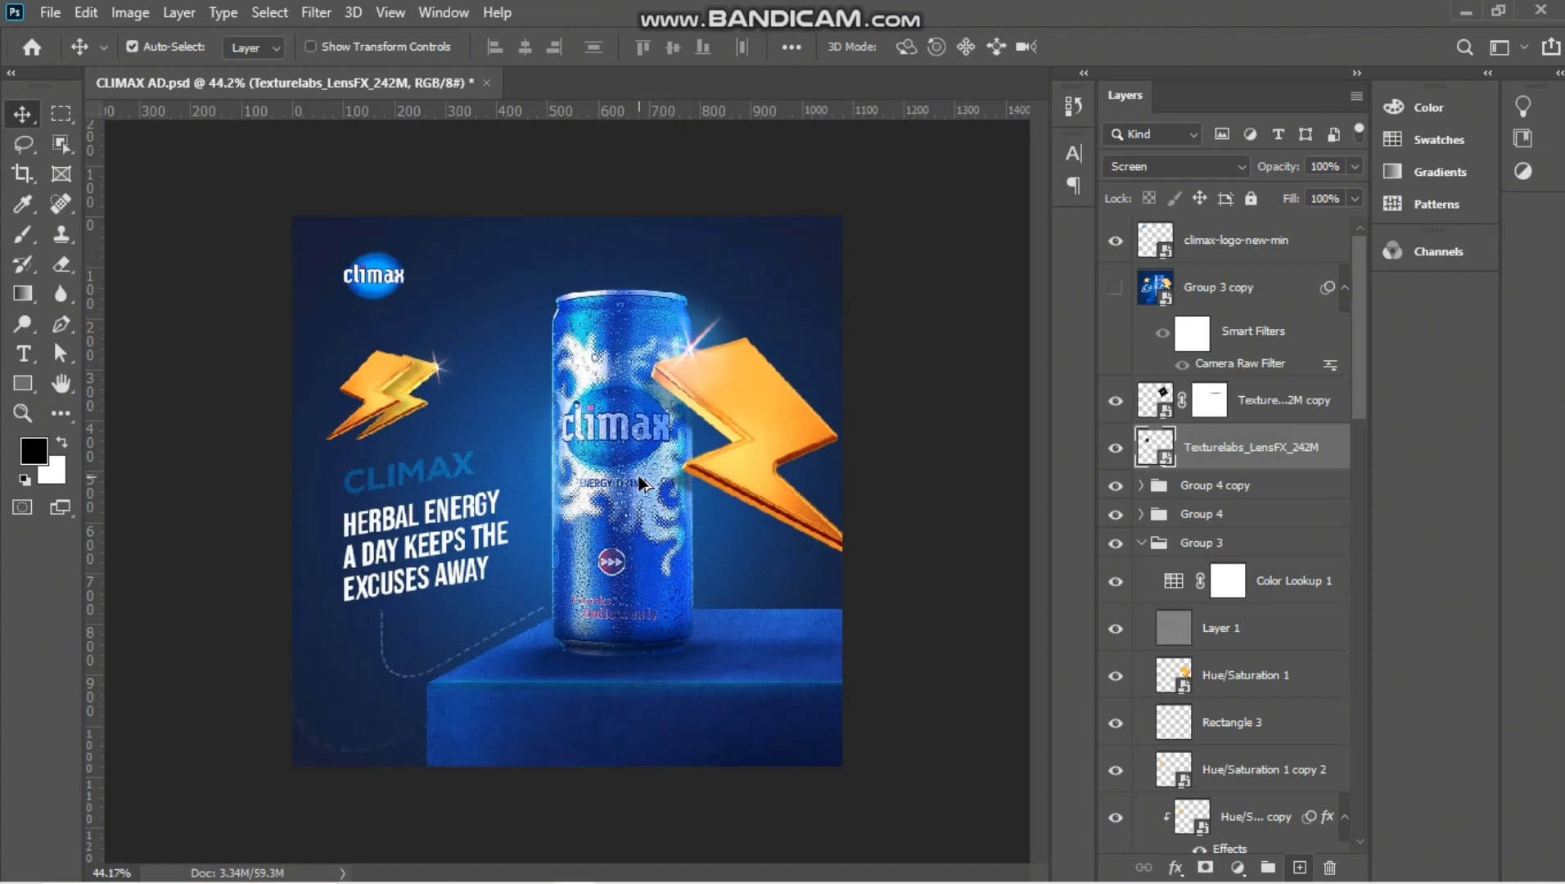
Draw a black circle about 67 px wide over the end of the CLIMAX text with the Ellipse tool.
click(21, 356)
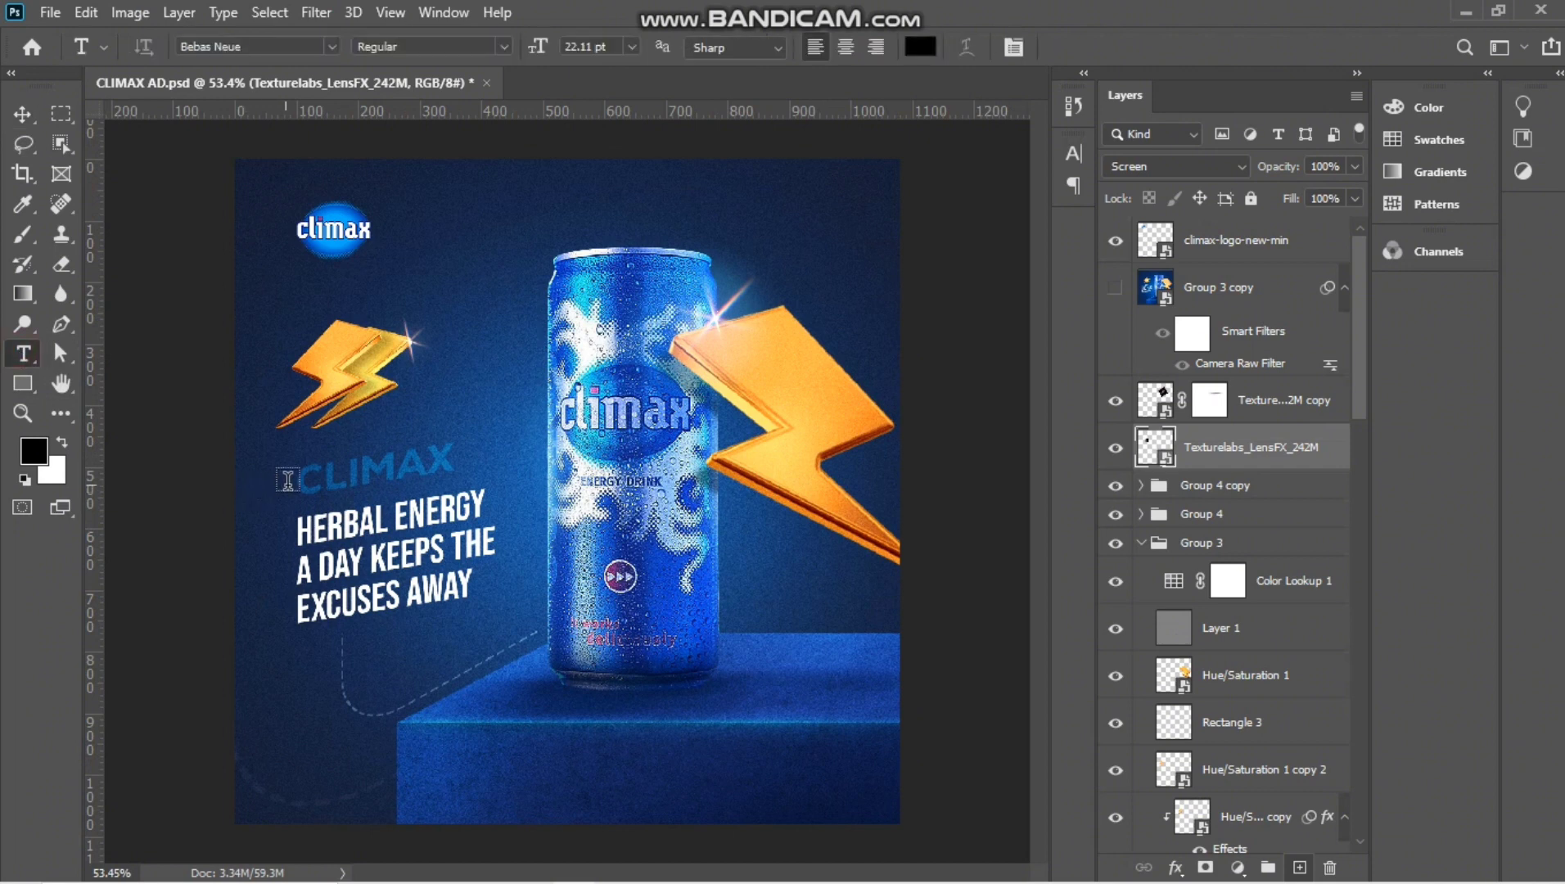
click(299, 478)
click(23, 383)
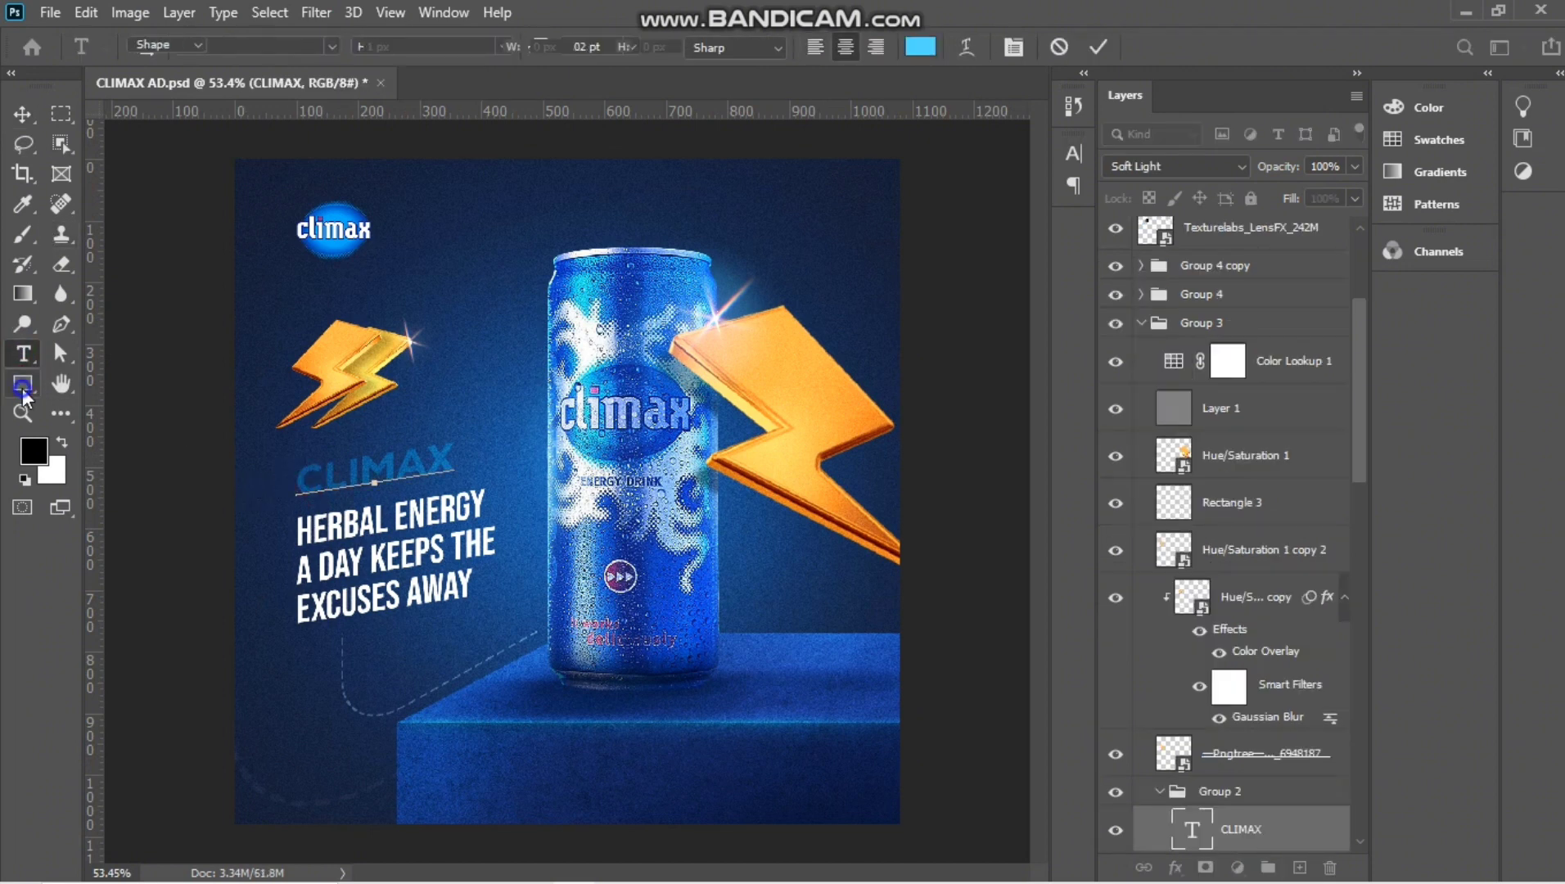
click(73, 409)
right_click(30, 385)
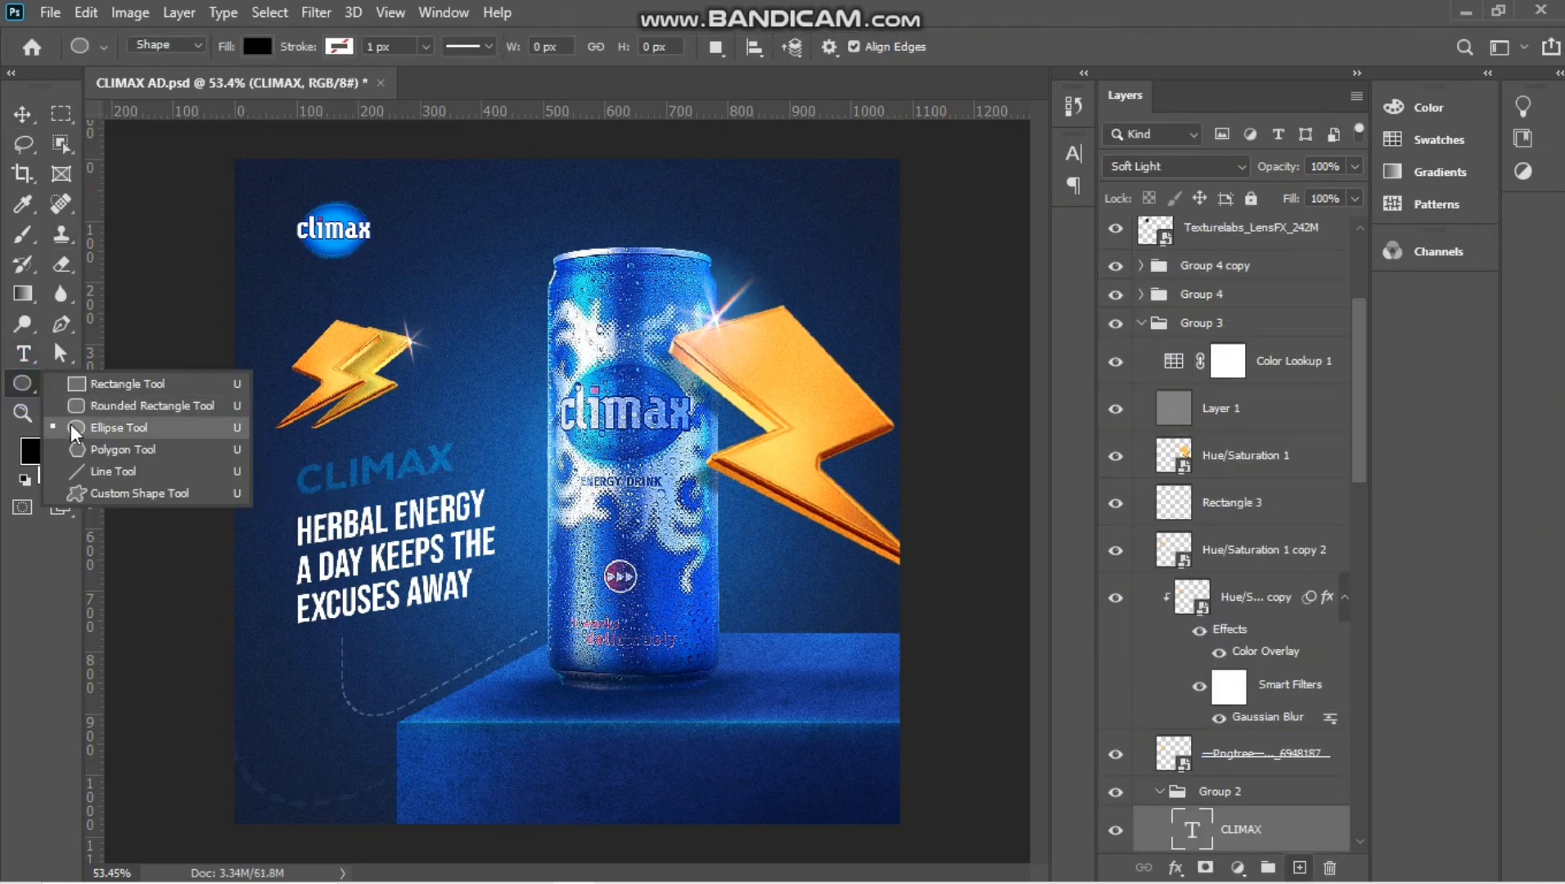
click(72, 428)
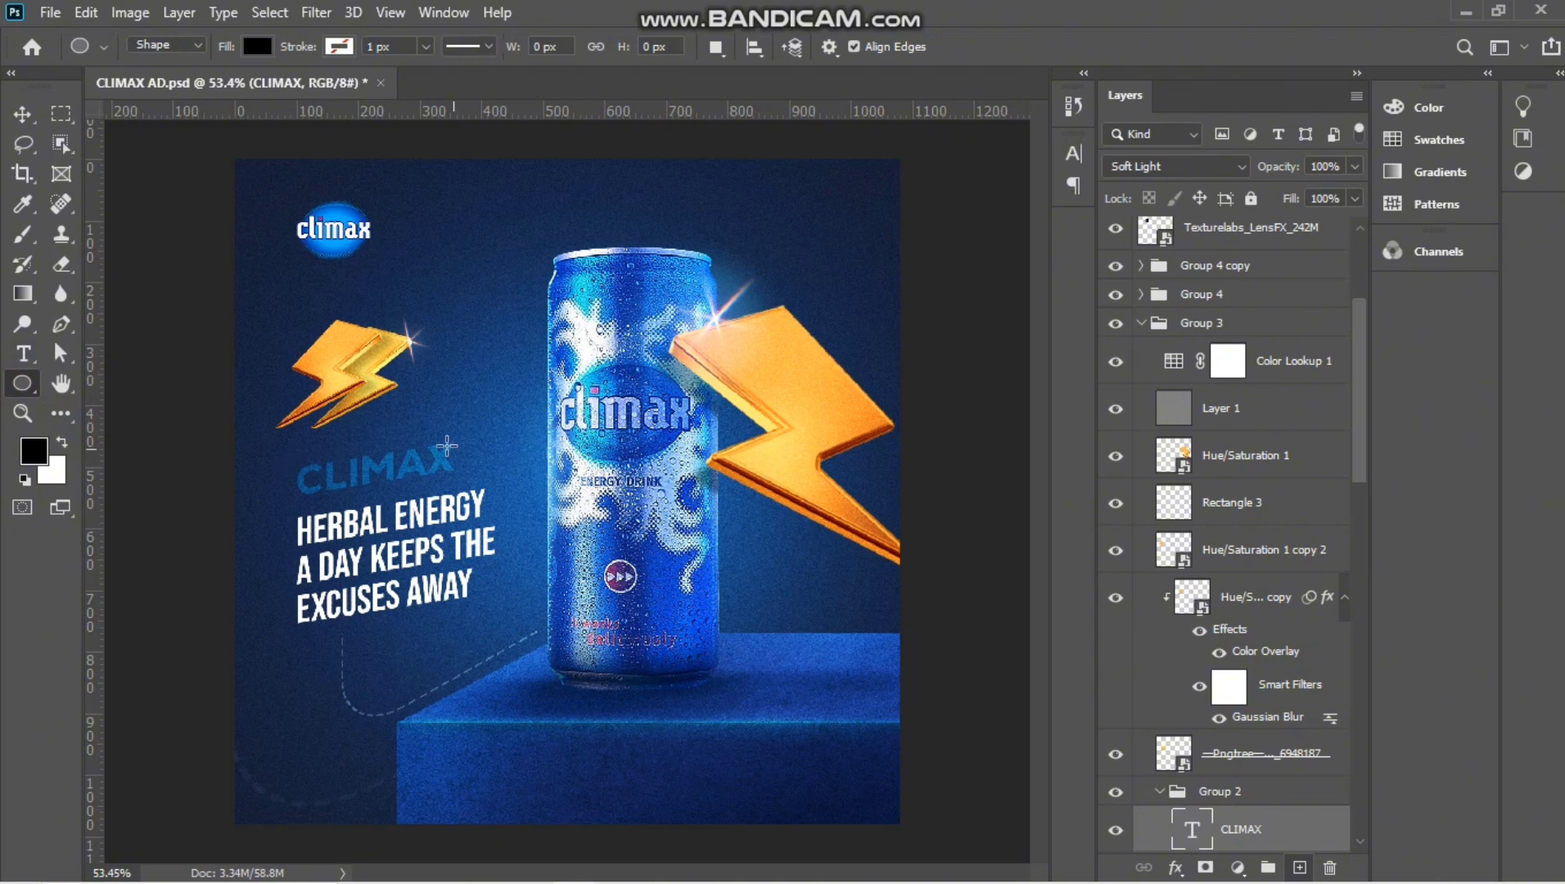
drag(440, 436, 482, 481)
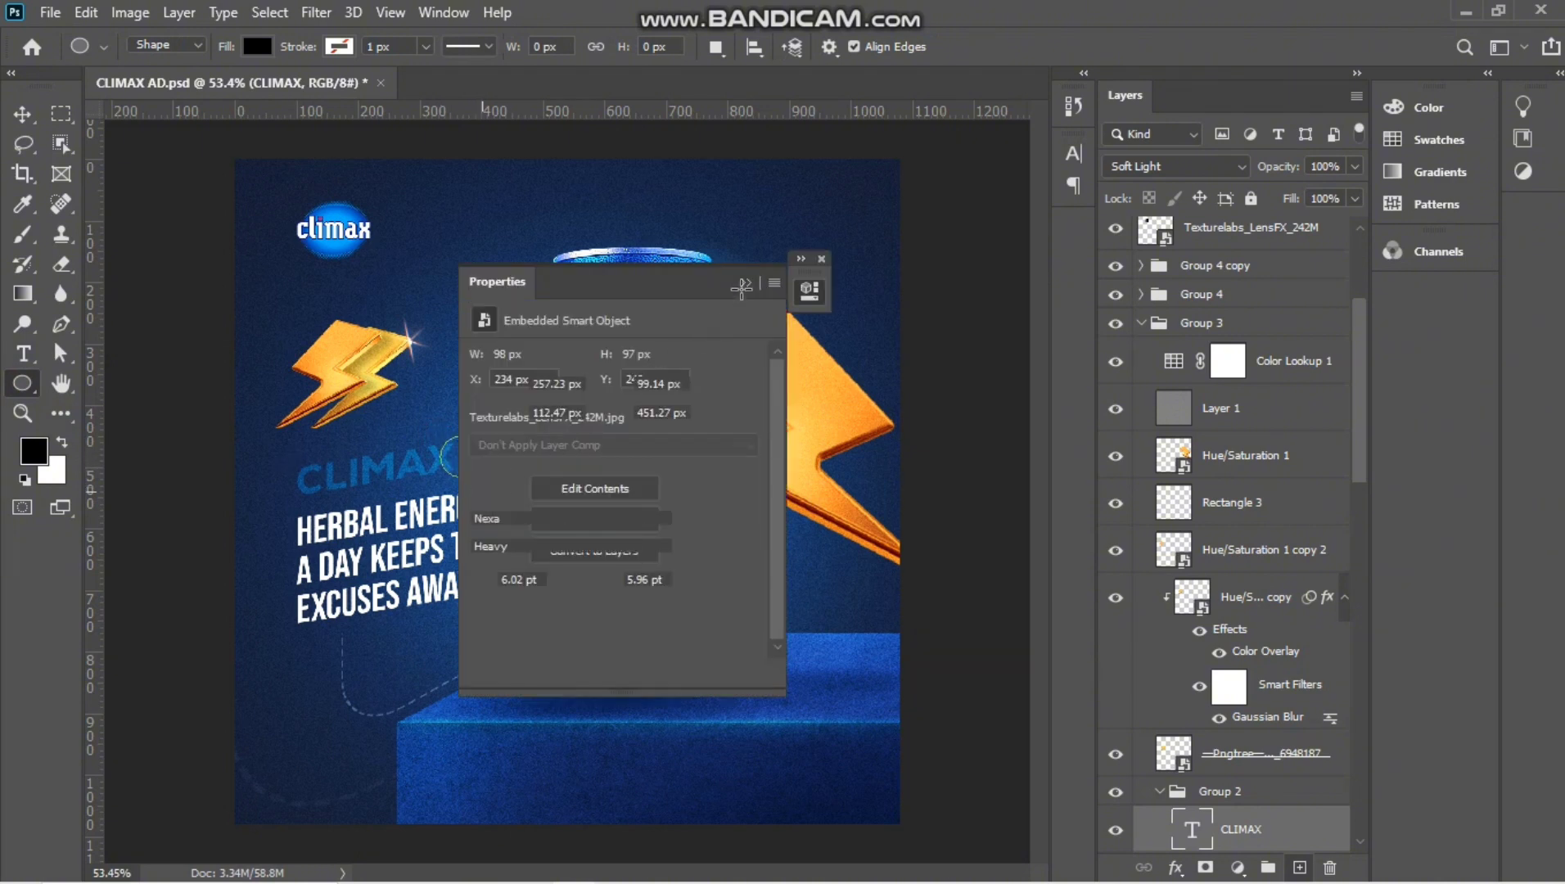
click(743, 285)
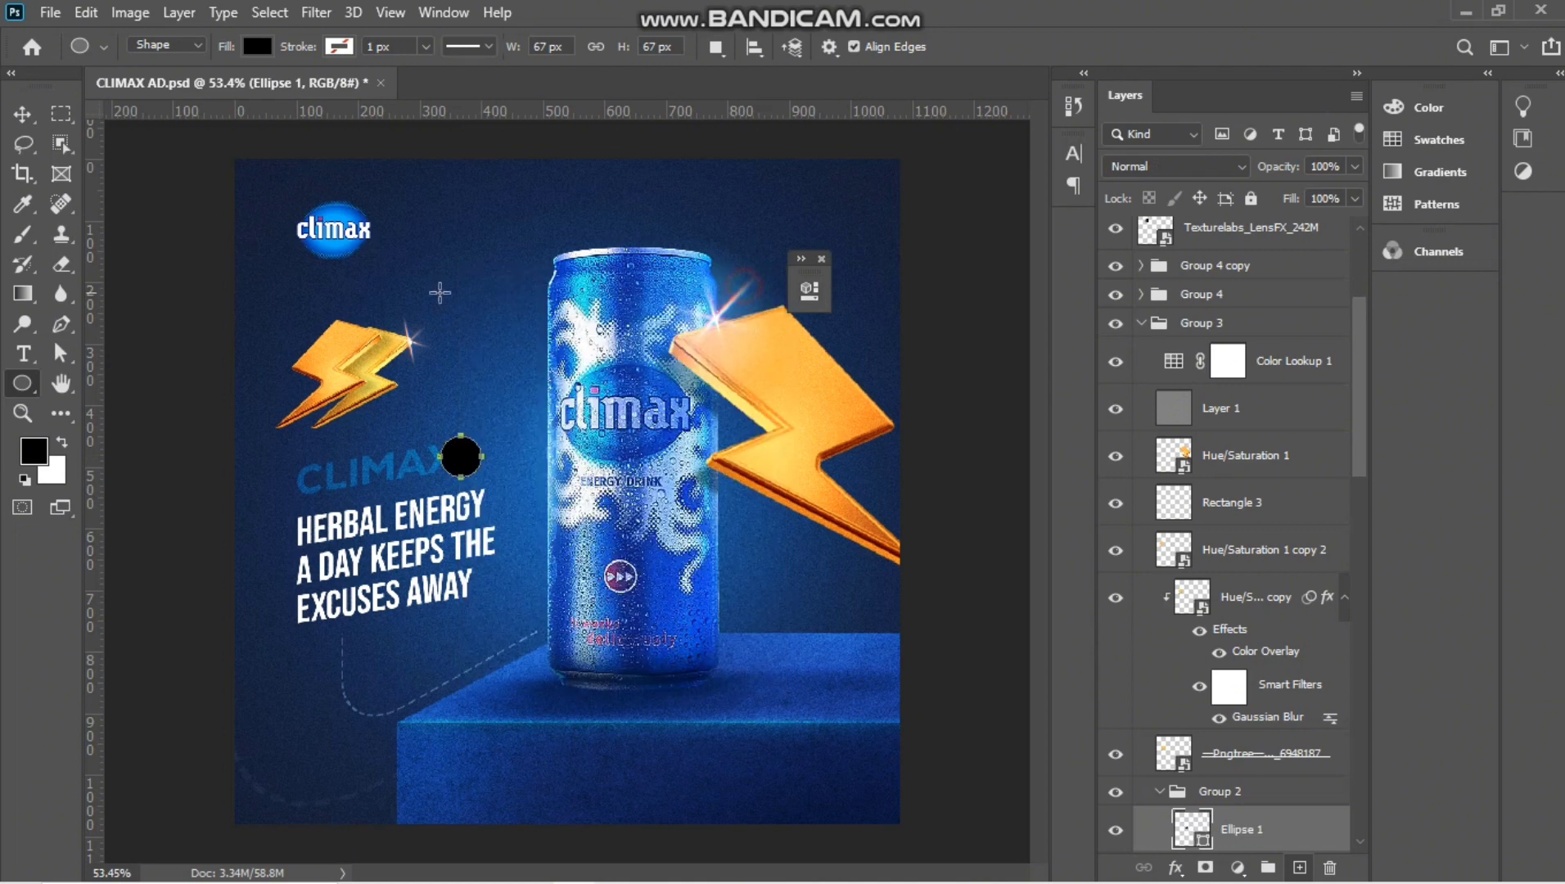
Move the Ellipse 1 layer directly beneath the CLIMAX text layer in Group 2.
click(23, 114)
scroll(1227, 712, down, 2)
drag(1275, 735, 1266, 797)
scroll(1250, 722, down, 1)
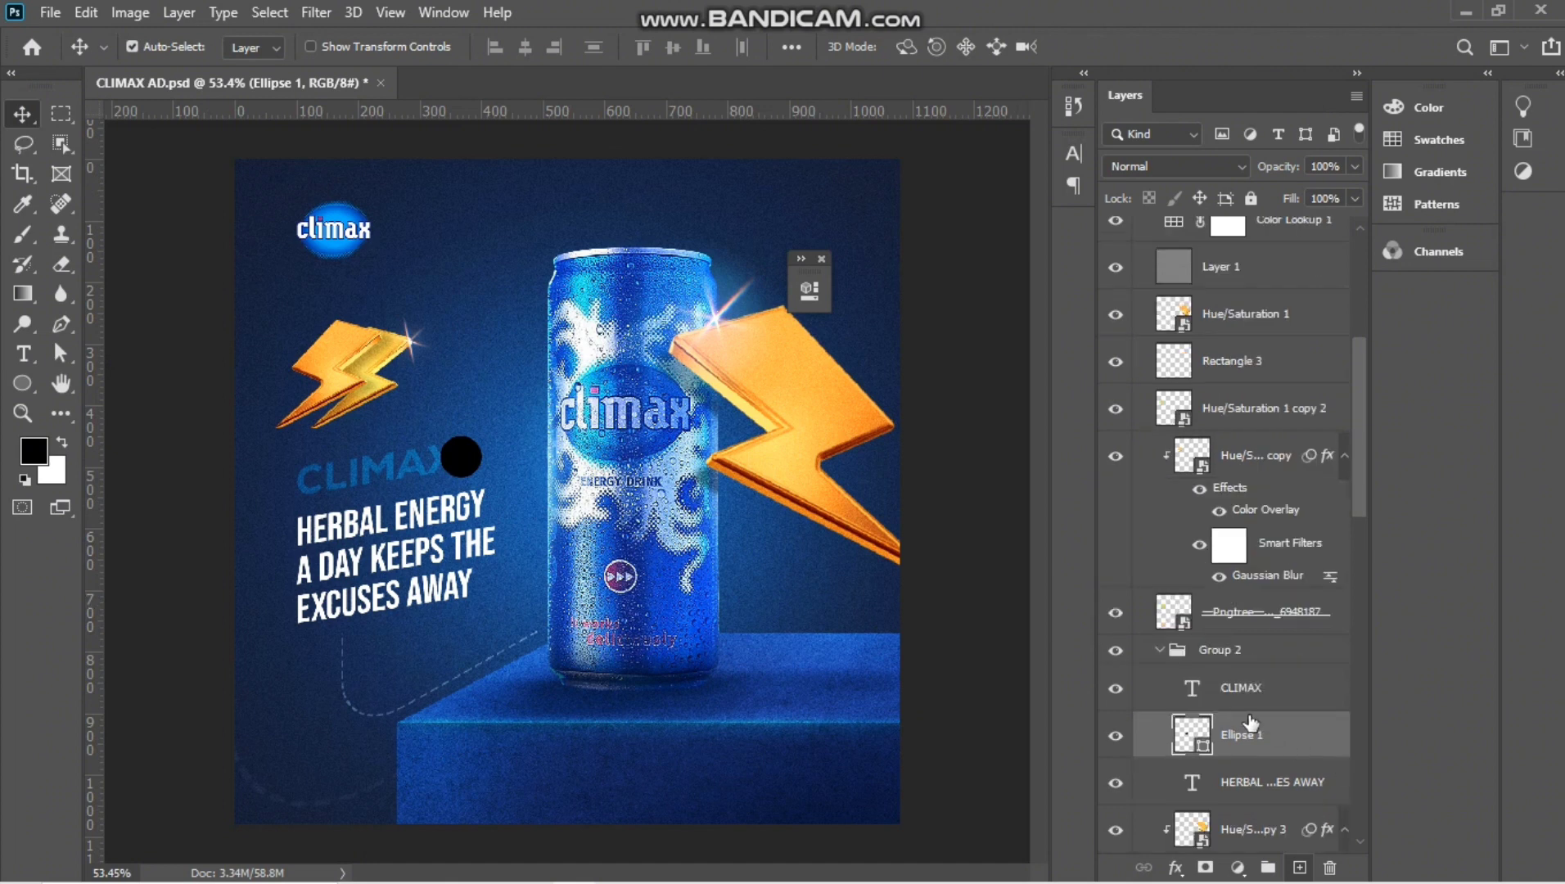
Set the circle's fill color to crimson #c10e52.
double_click(1190, 725)
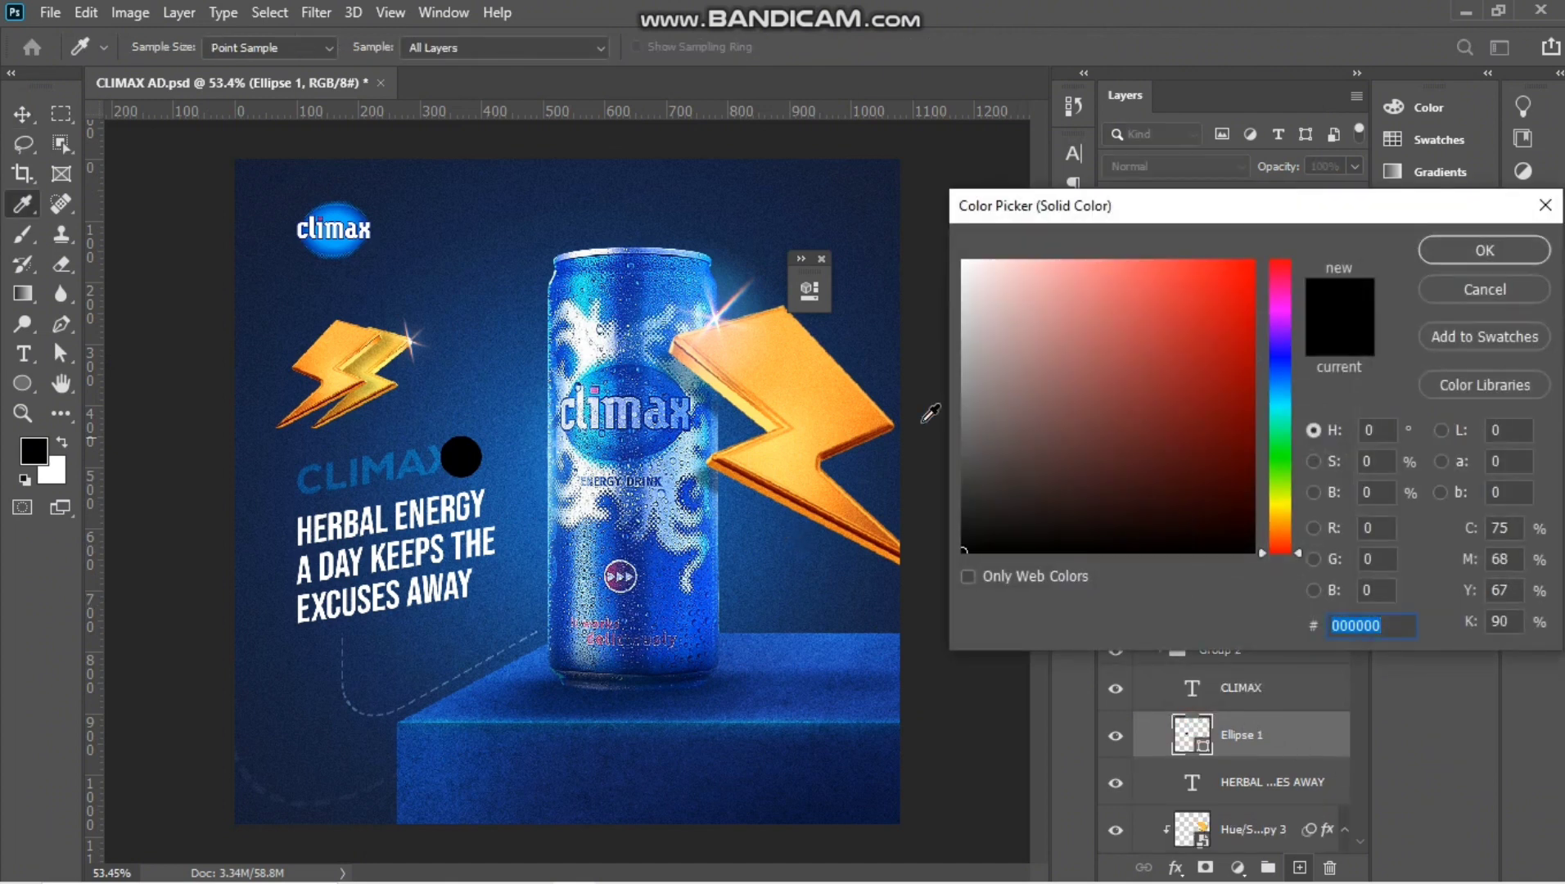
mouse_move(1210, 350)
mouse_down()
mouse_move(1276, 278)
mouse_move(1199, 340)
mouse_move(1221, 349)
mouse_move(1232, 330)
mouse_up()
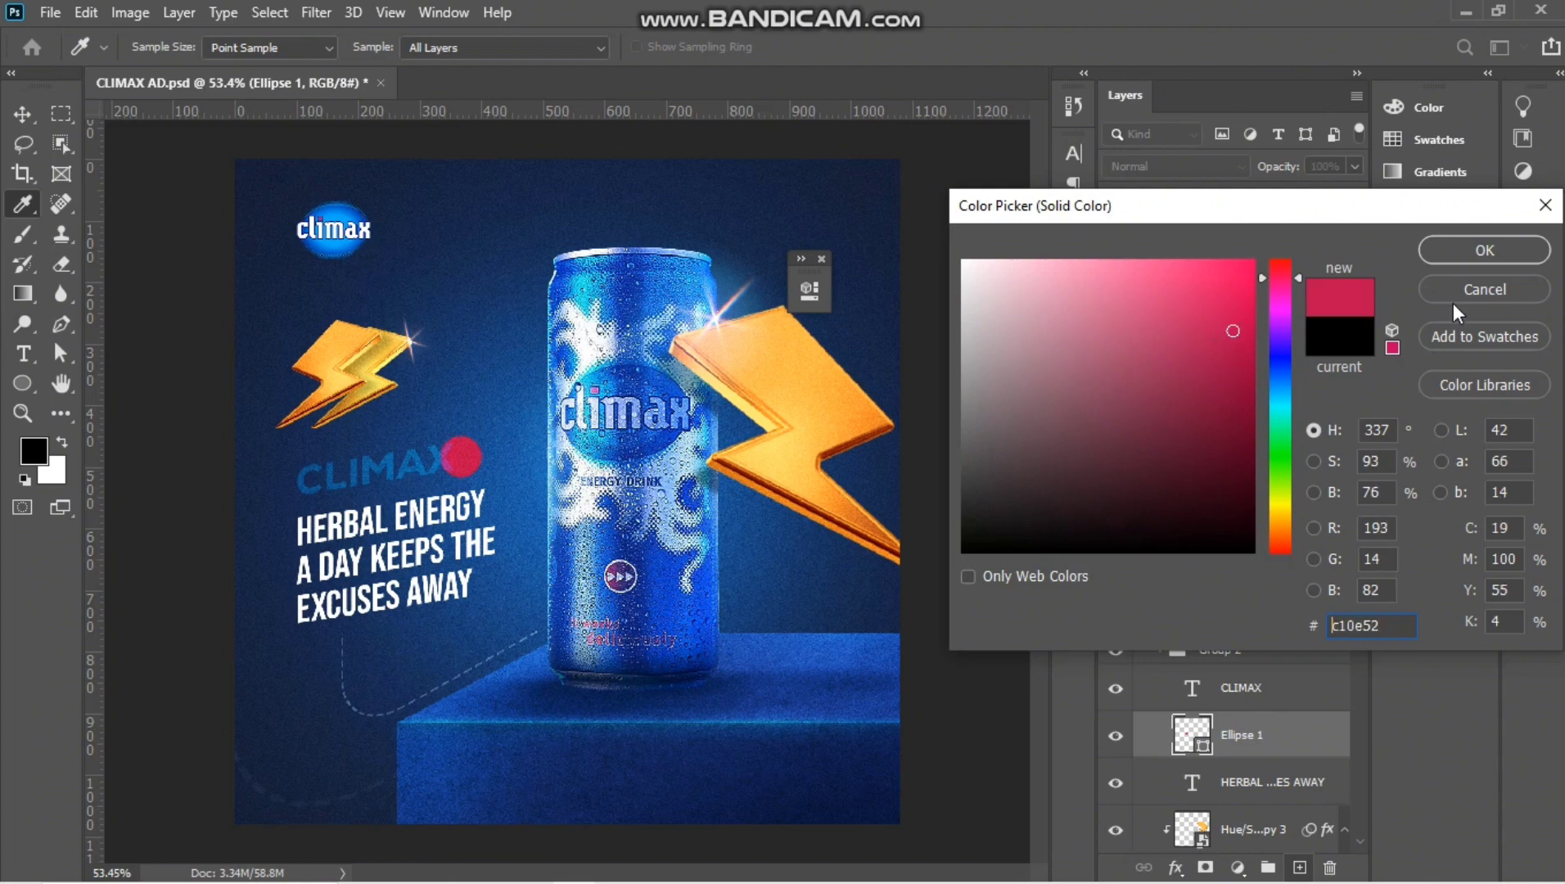
click(1465, 255)
Change the circle's fill to a softer red, #c43550.
scroll(523, 531, down, 3)
scroll(524, 531, up, 3)
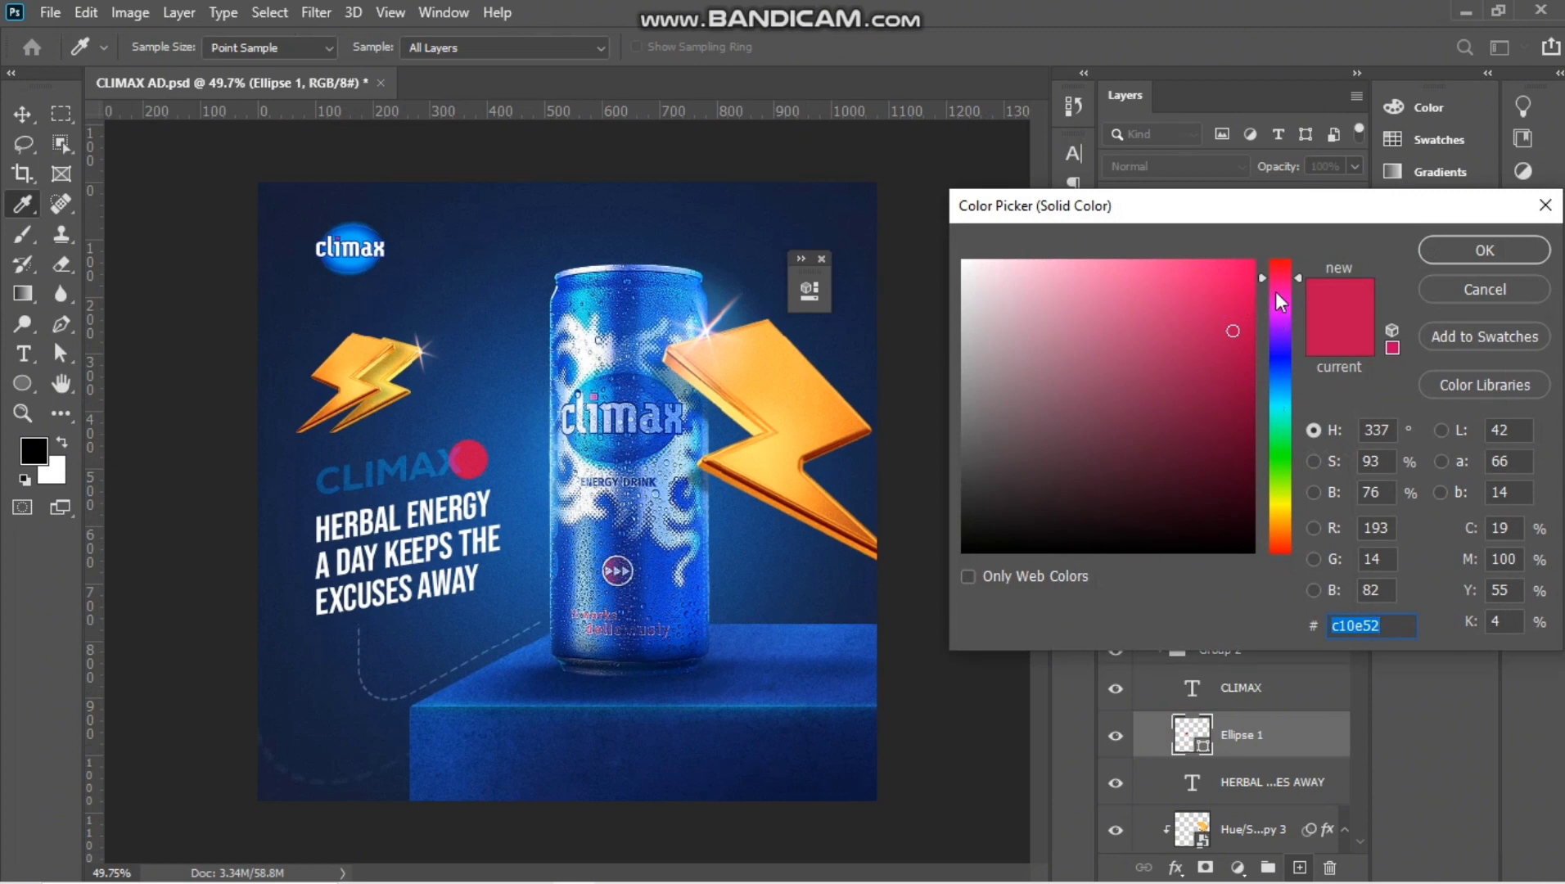
mouse_move(1278, 296)
mouse_down()
mouse_move(1293, 264)
mouse_move(1295, 280)
mouse_move(1288, 269)
mouse_move(1234, 317)
mouse_move(1176, 327)
mouse_up()
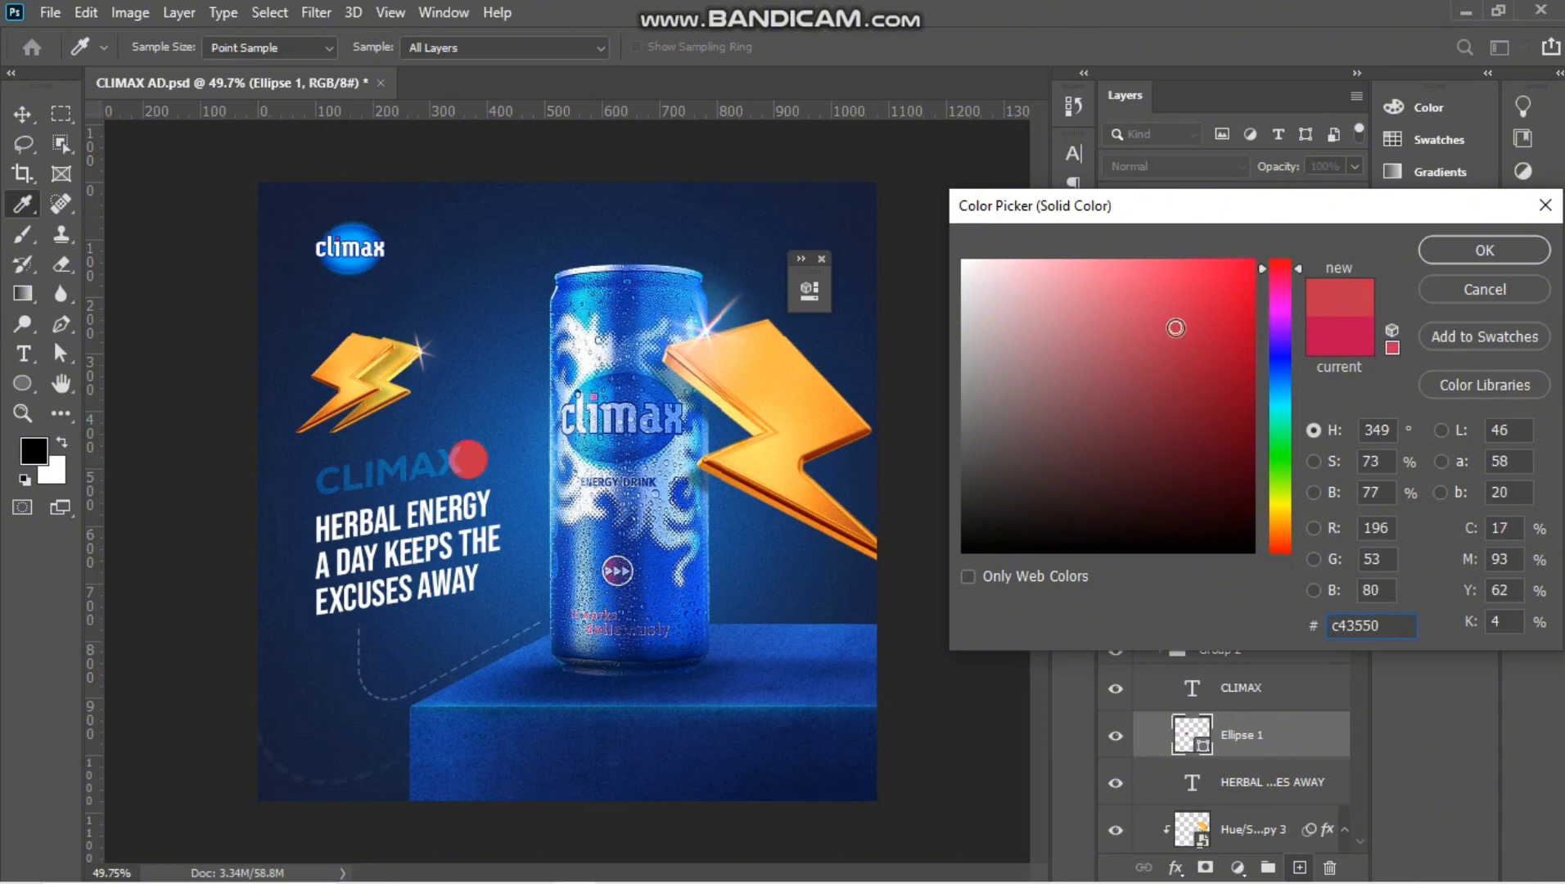
click(1483, 251)
Add a new layer above Ellipse 1 and create a 100 × 100 px polygon with 3 sides over the red circle.
click(22, 383)
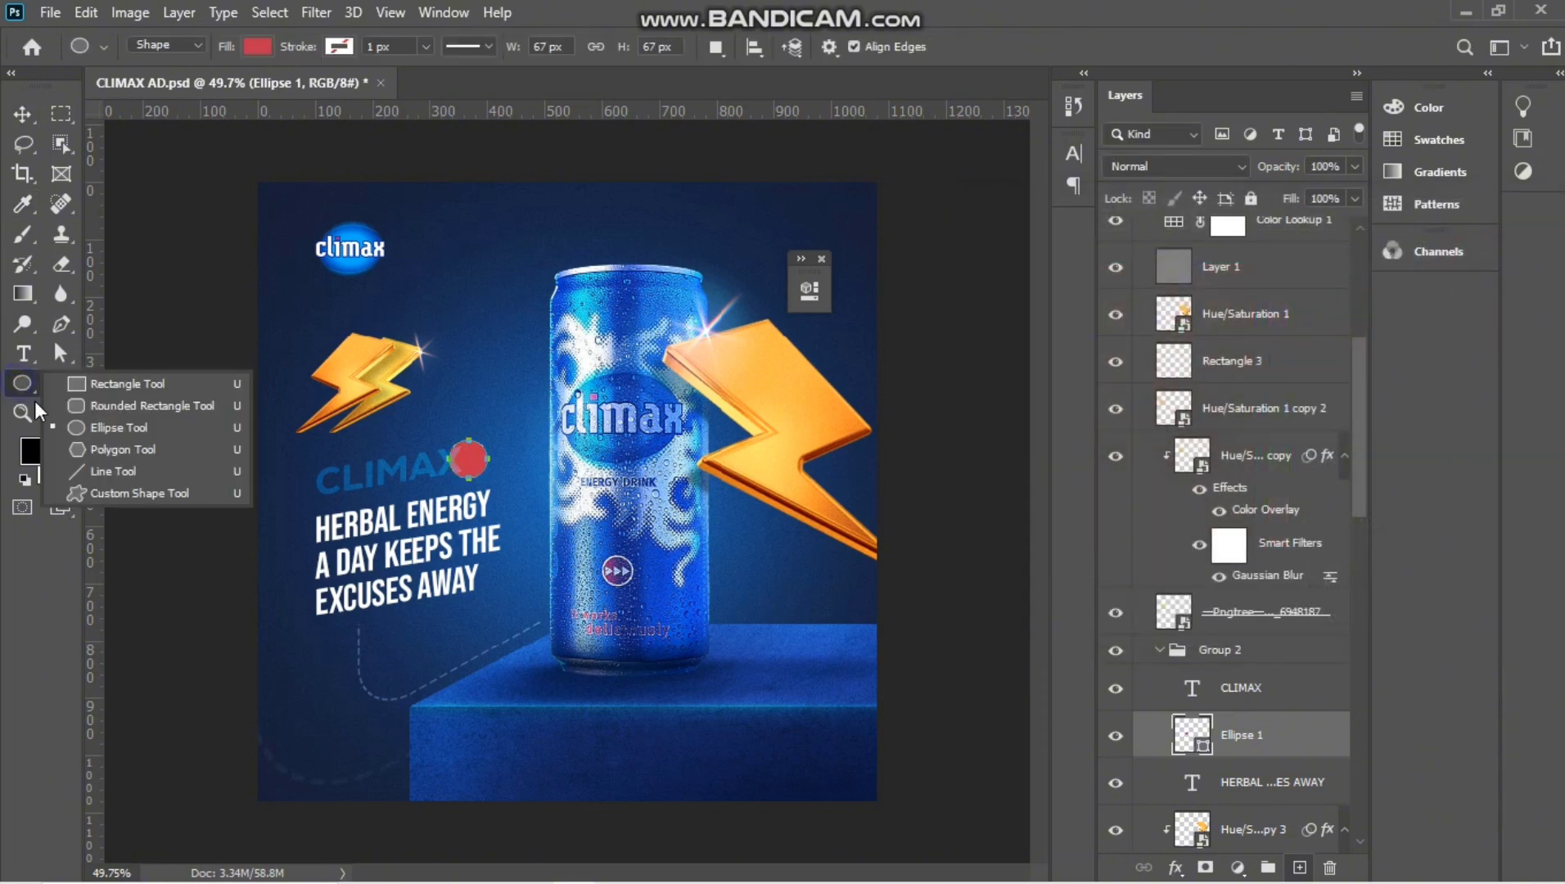
click(119, 449)
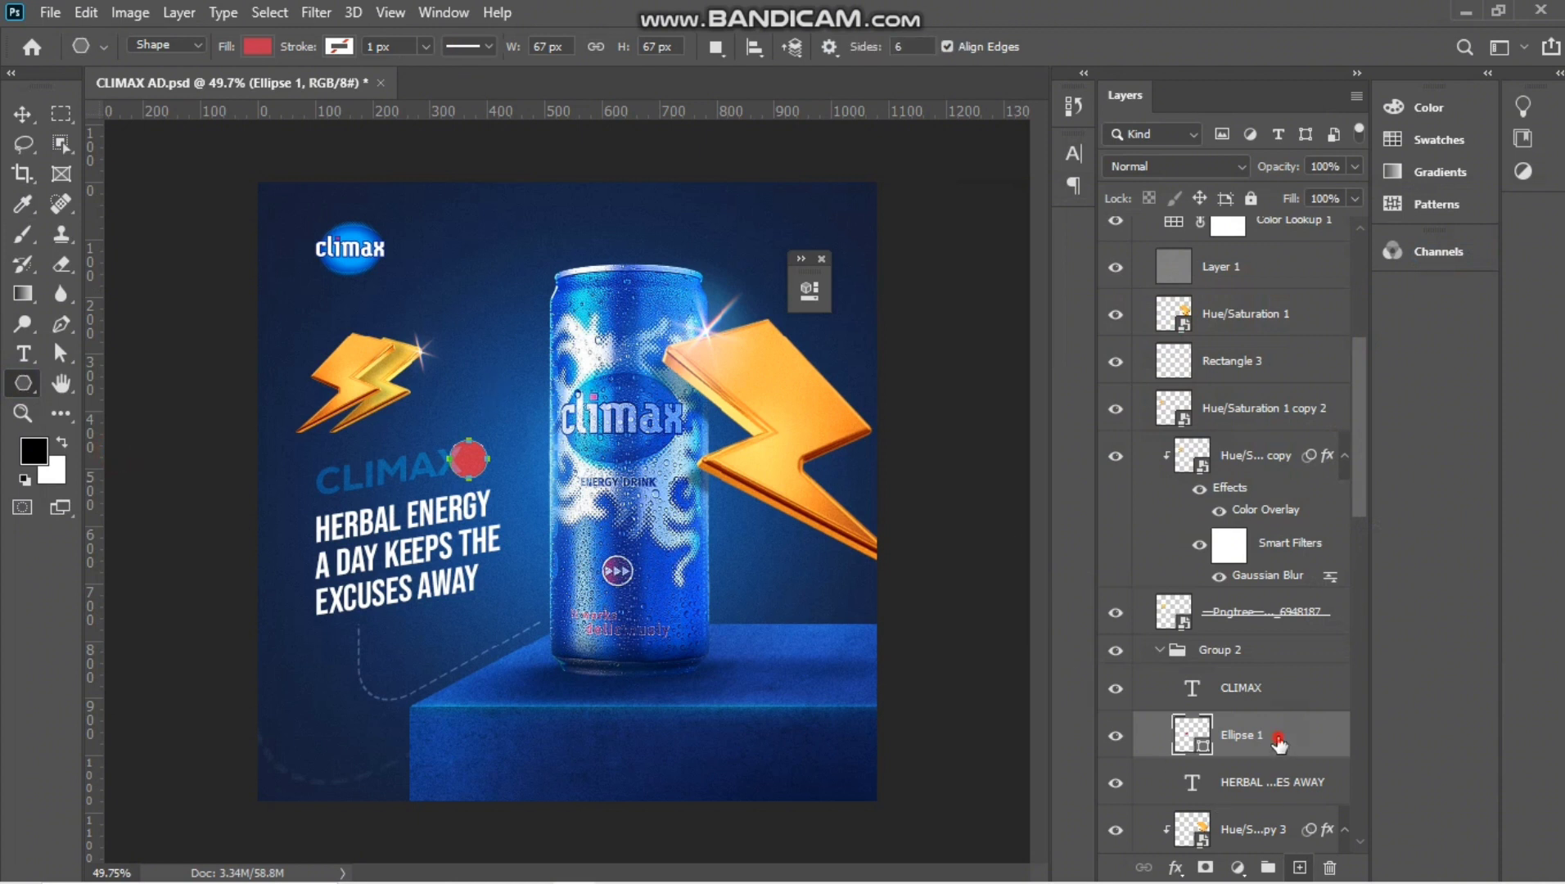
click(1292, 702)
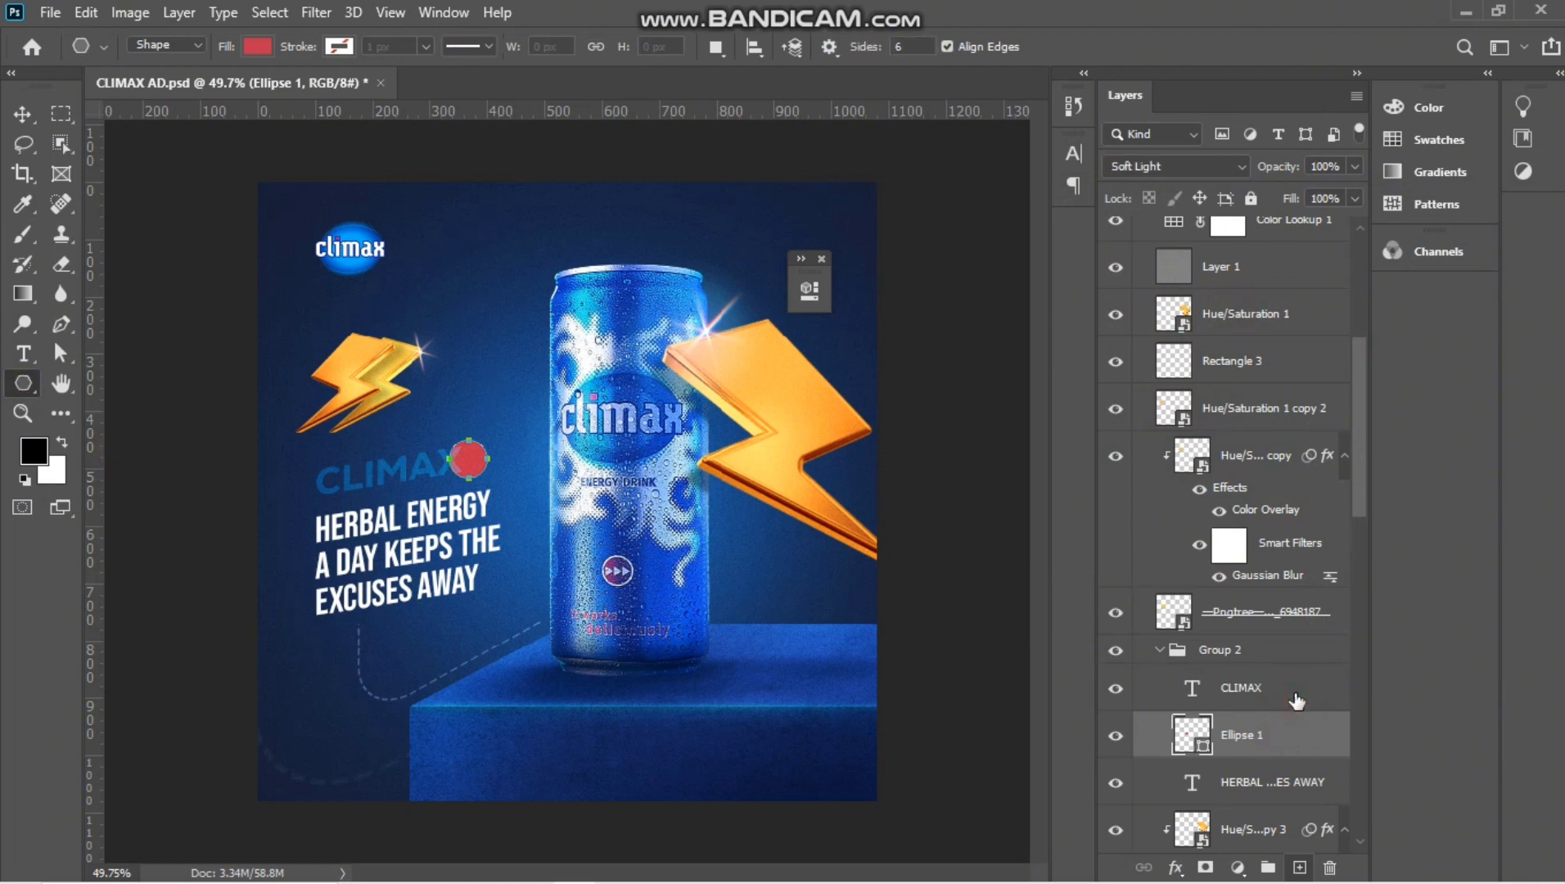
click(1277, 740)
key(ctrl+shift+alt+n)
scroll(410, 502, up, 9)
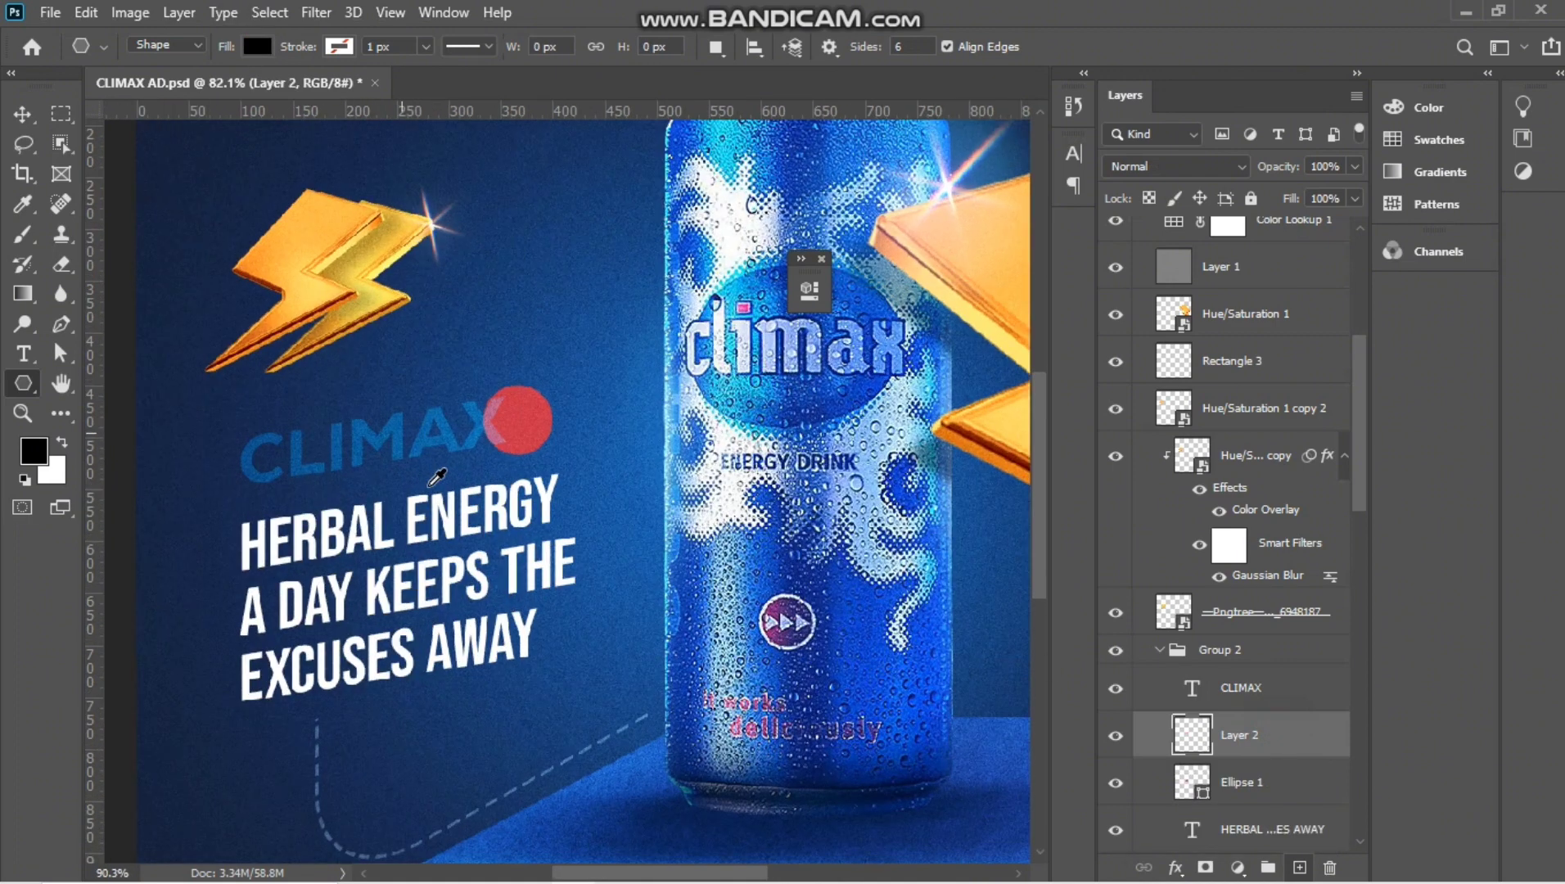
click(517, 328)
click(802, 252)
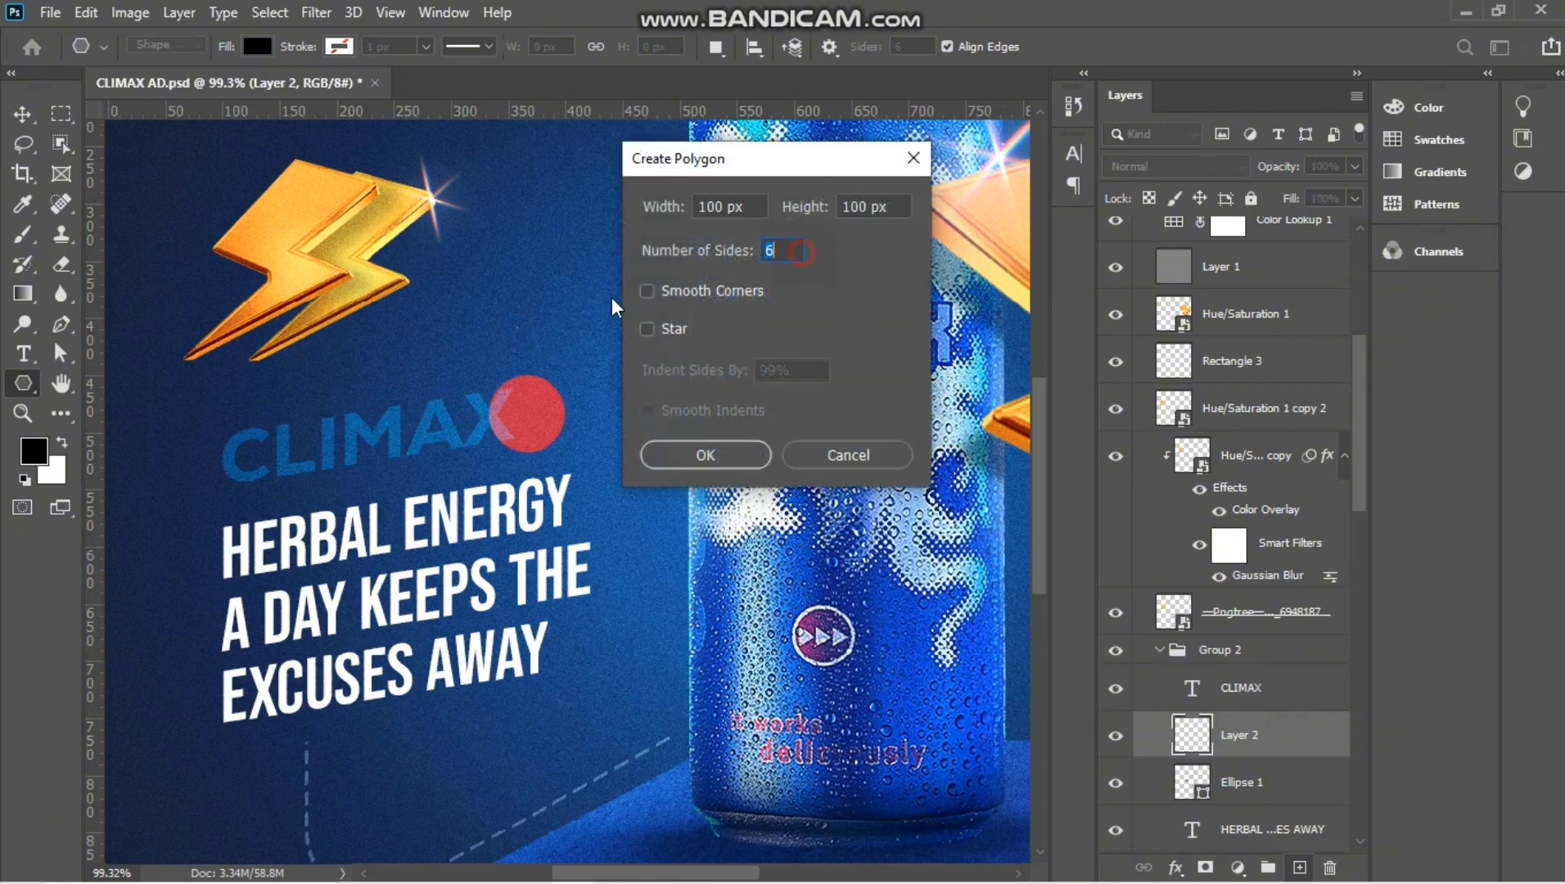
text(3)
click(712, 455)
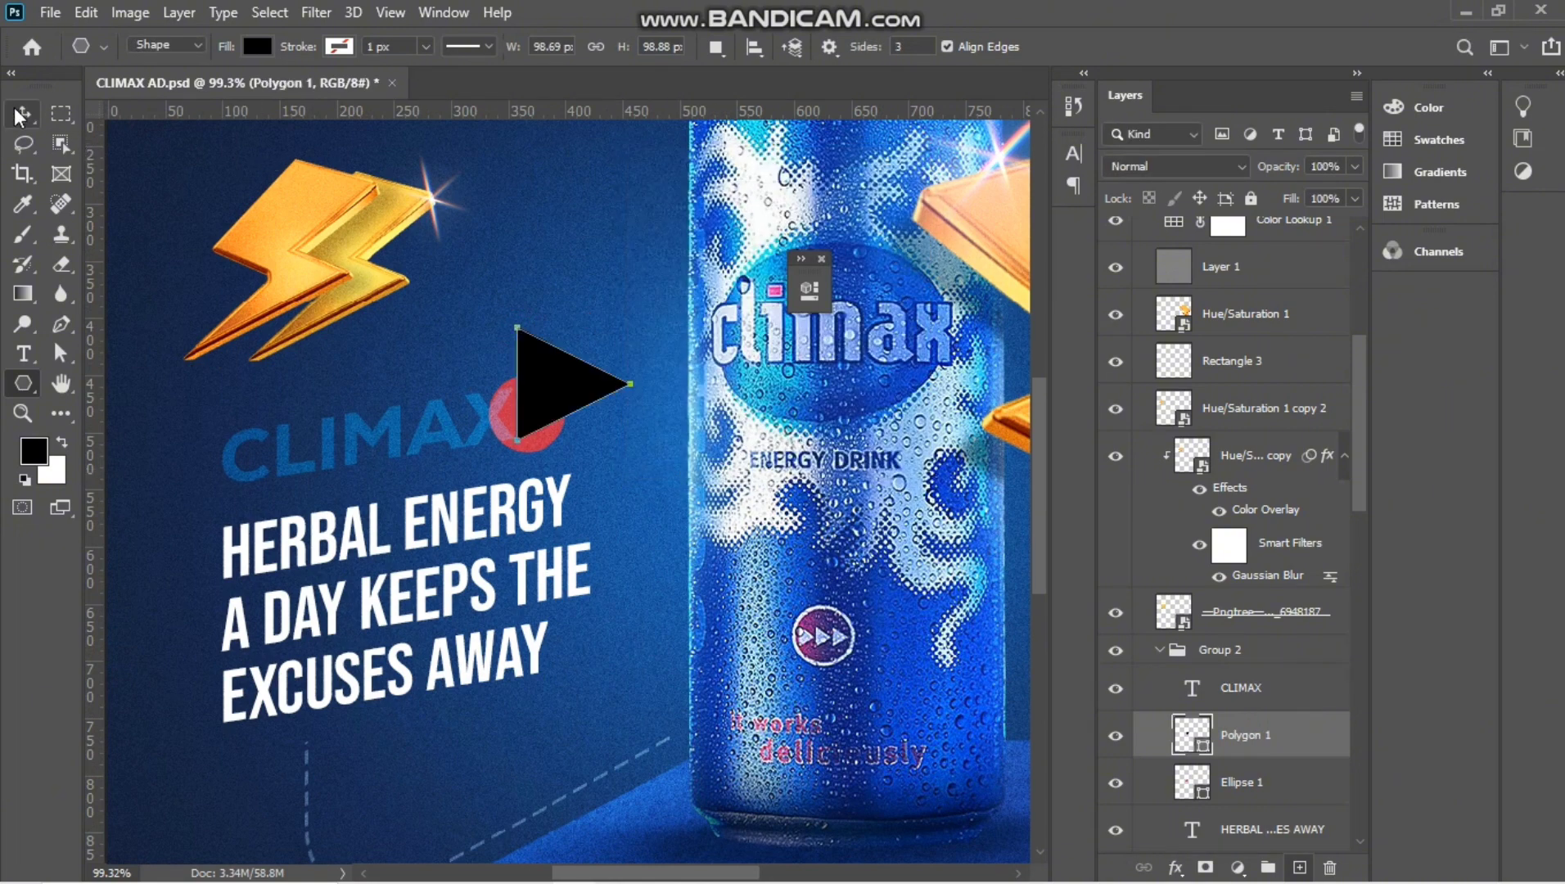
Fill the triangle with white and scale it to about 26.15% so it sits inside the red circle.
click(256, 47)
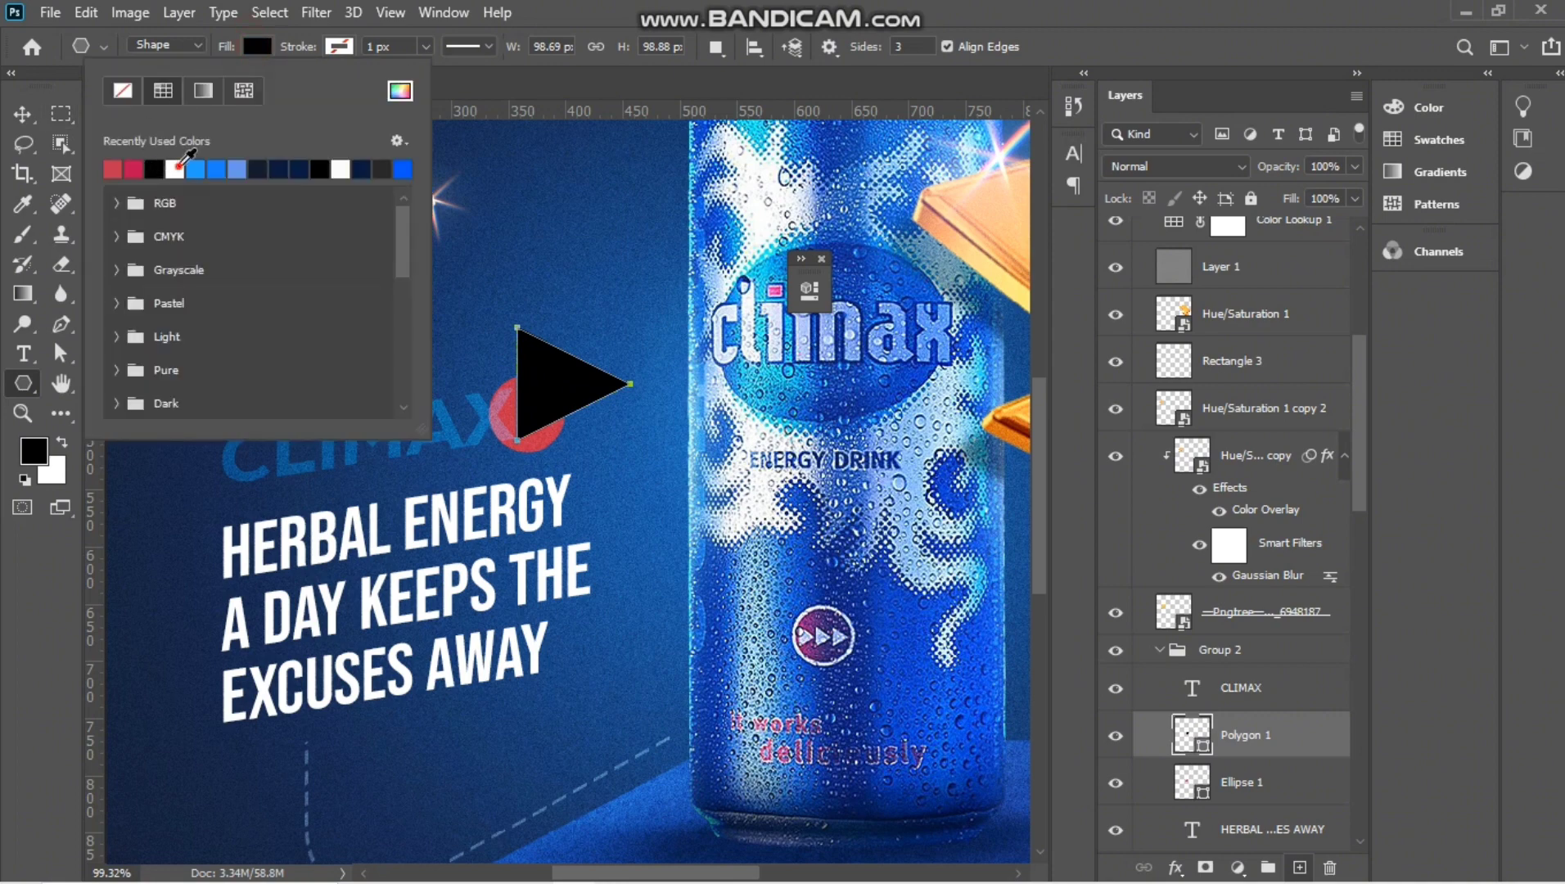
double_click(175, 168)
click(23, 114)
key(ctrl+t)
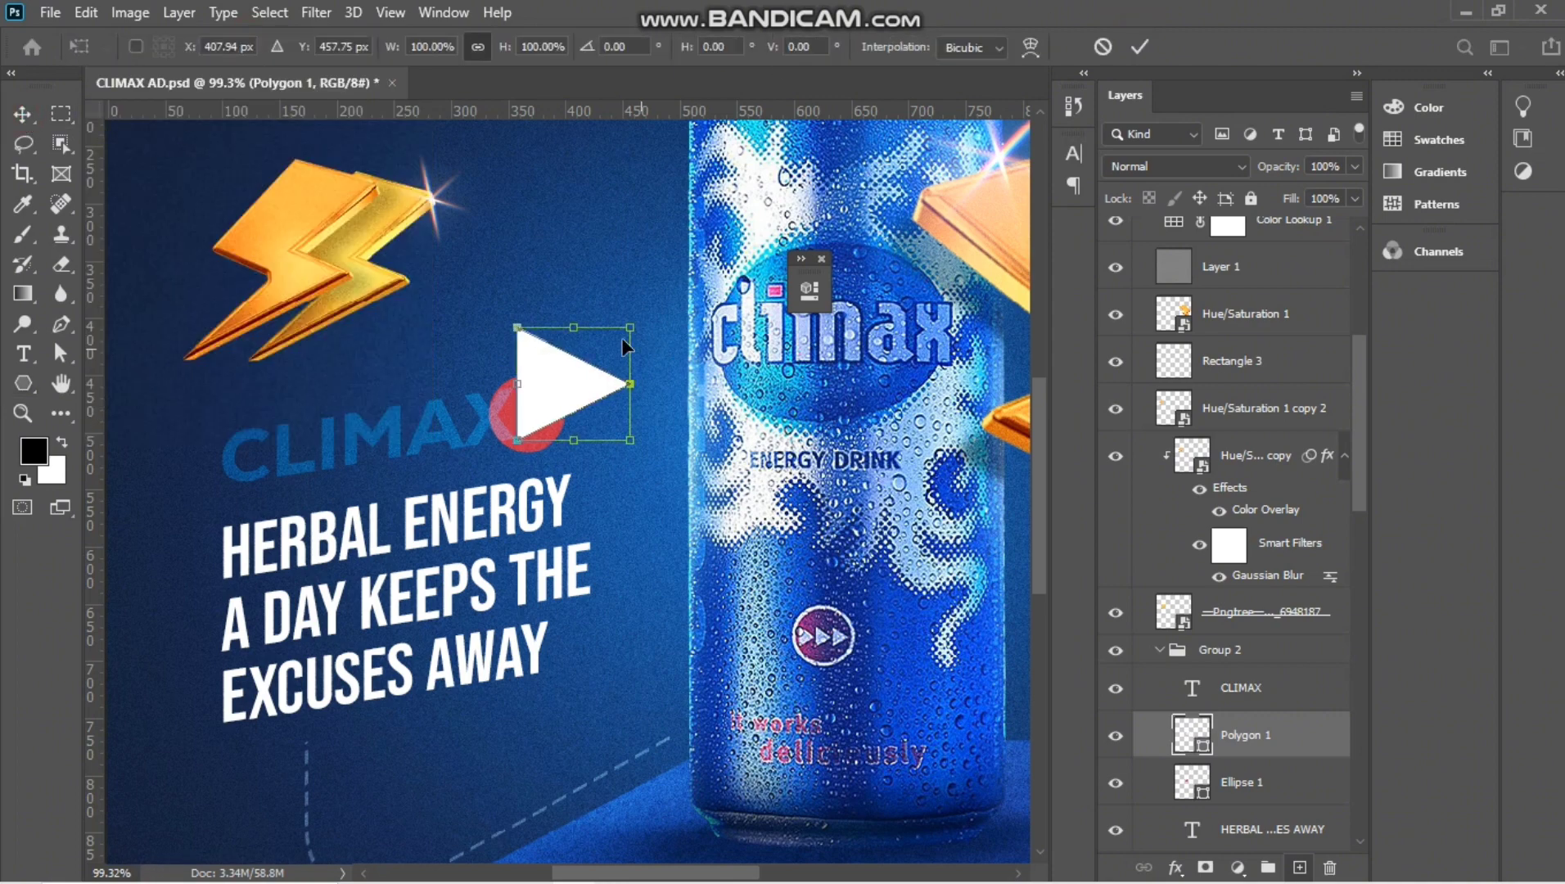
drag(618, 336, 550, 400)
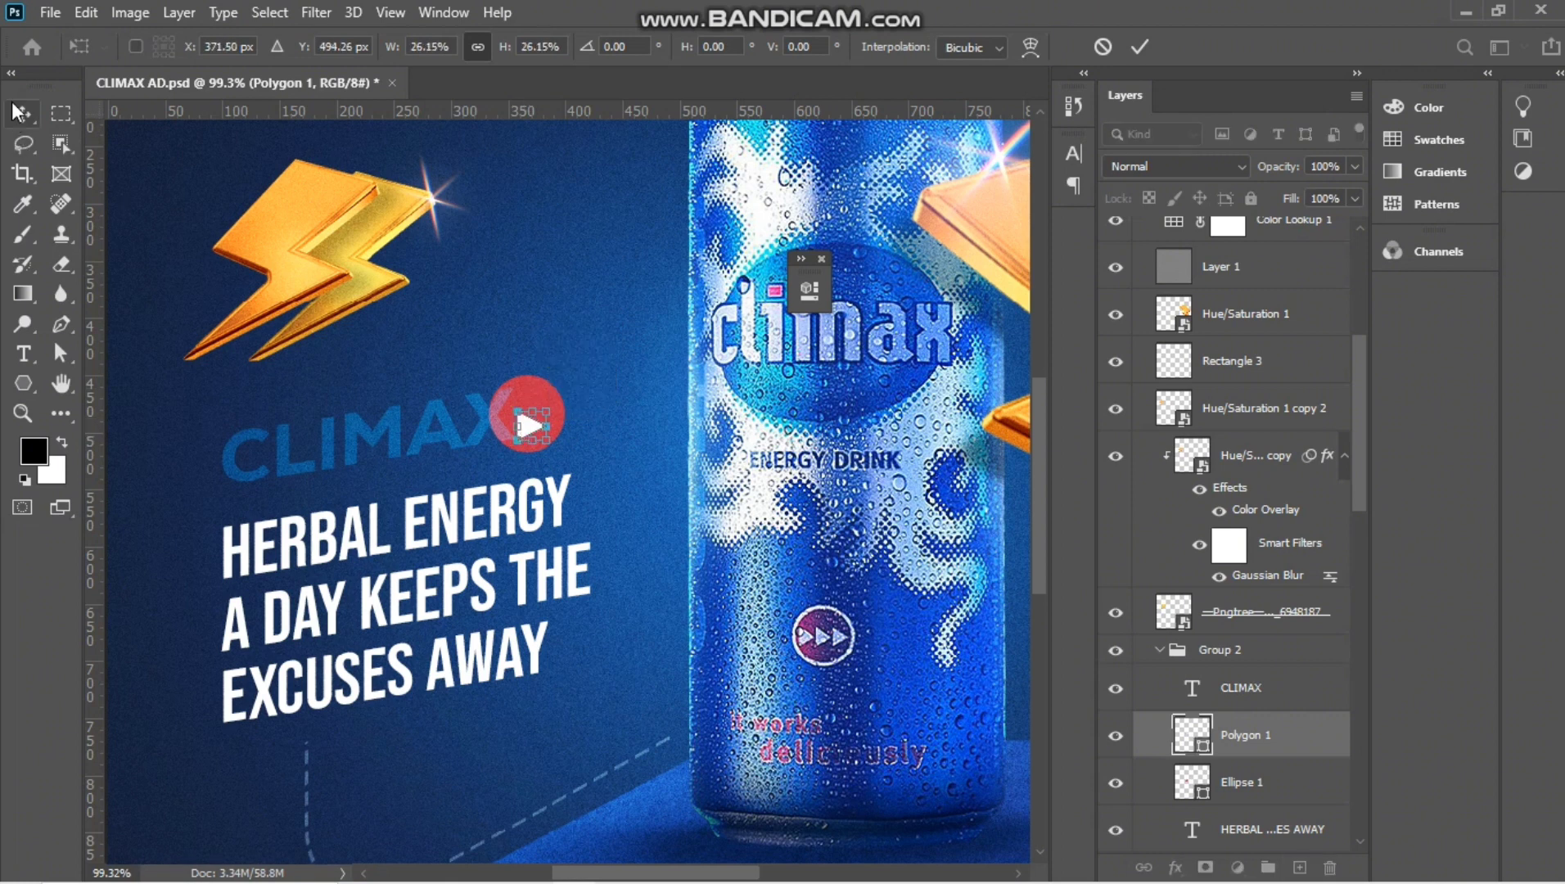
key(Return)
Shrink the triangle further to about 53.25% in the circle's lower part and duplicate it side by side.
key(ctrl+t)
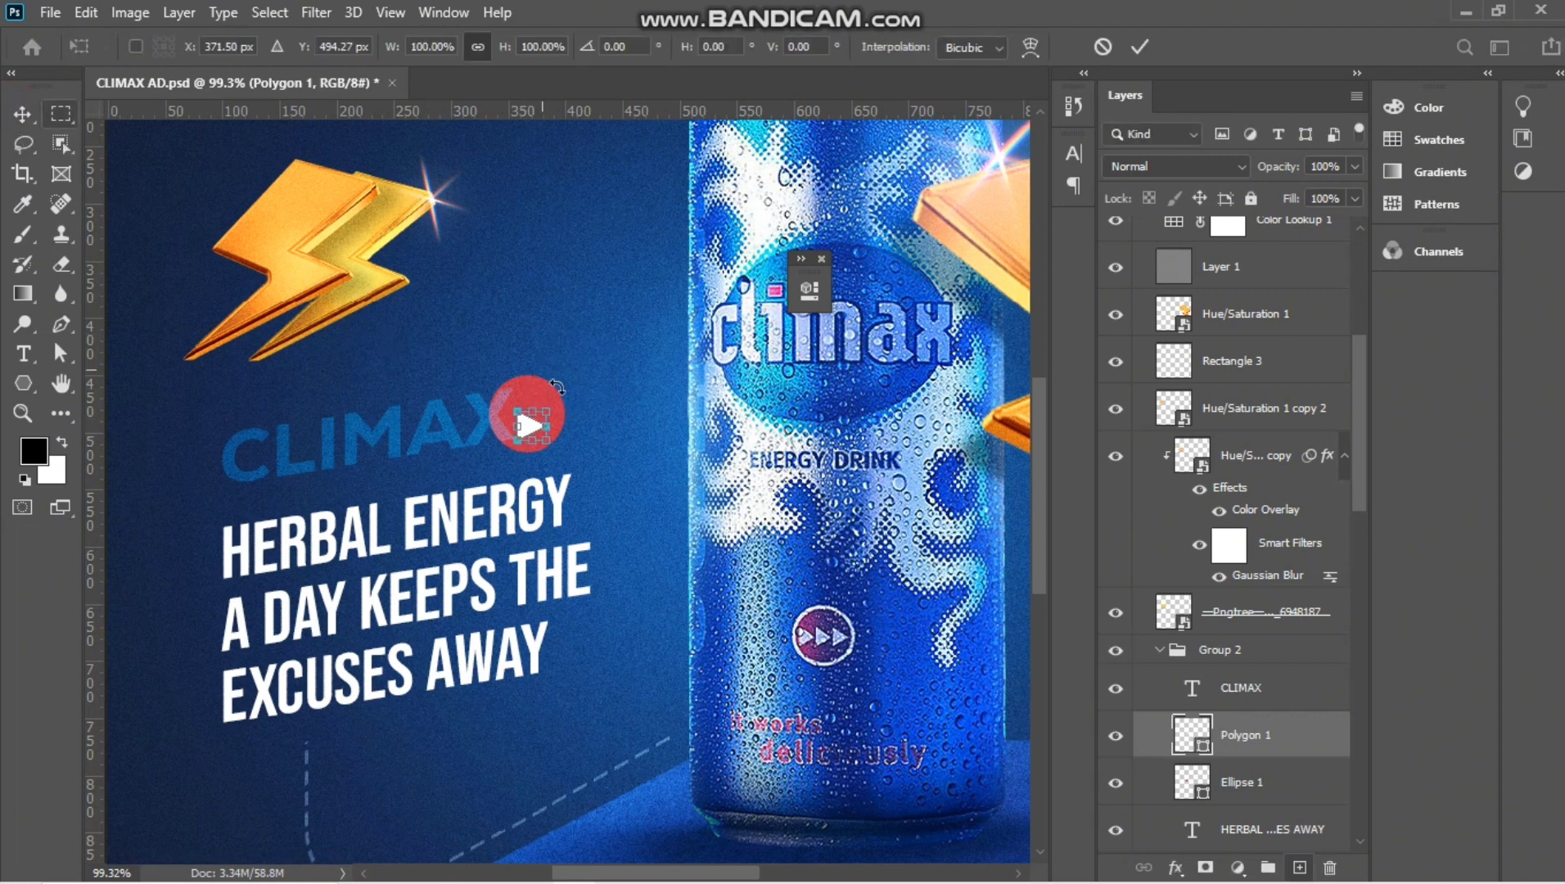
drag(540, 416, 518, 422)
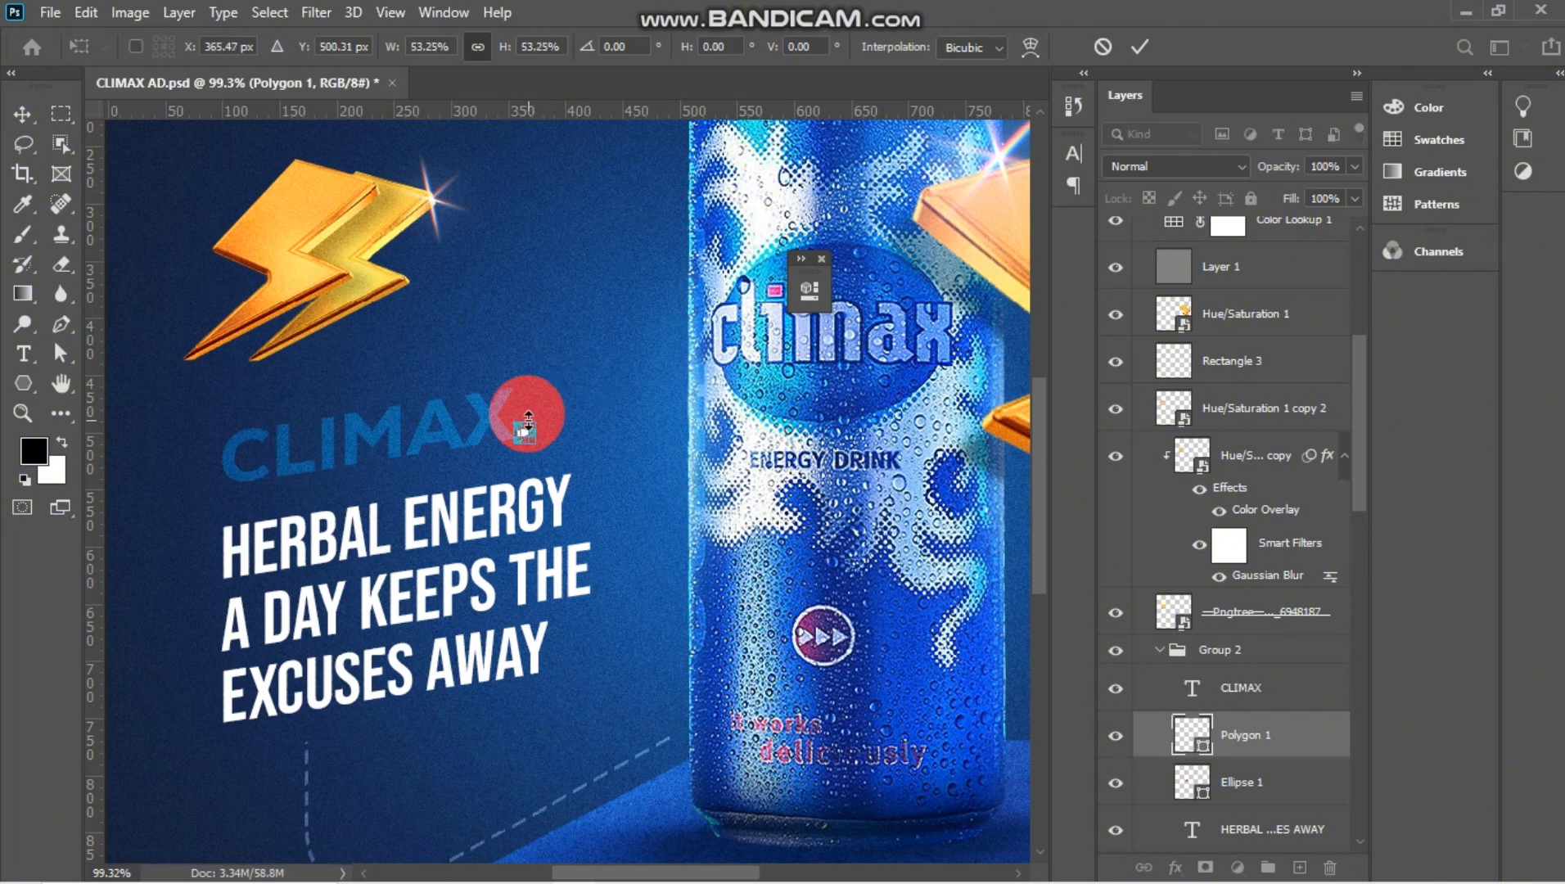
key(Return)
key(ctrl+j)
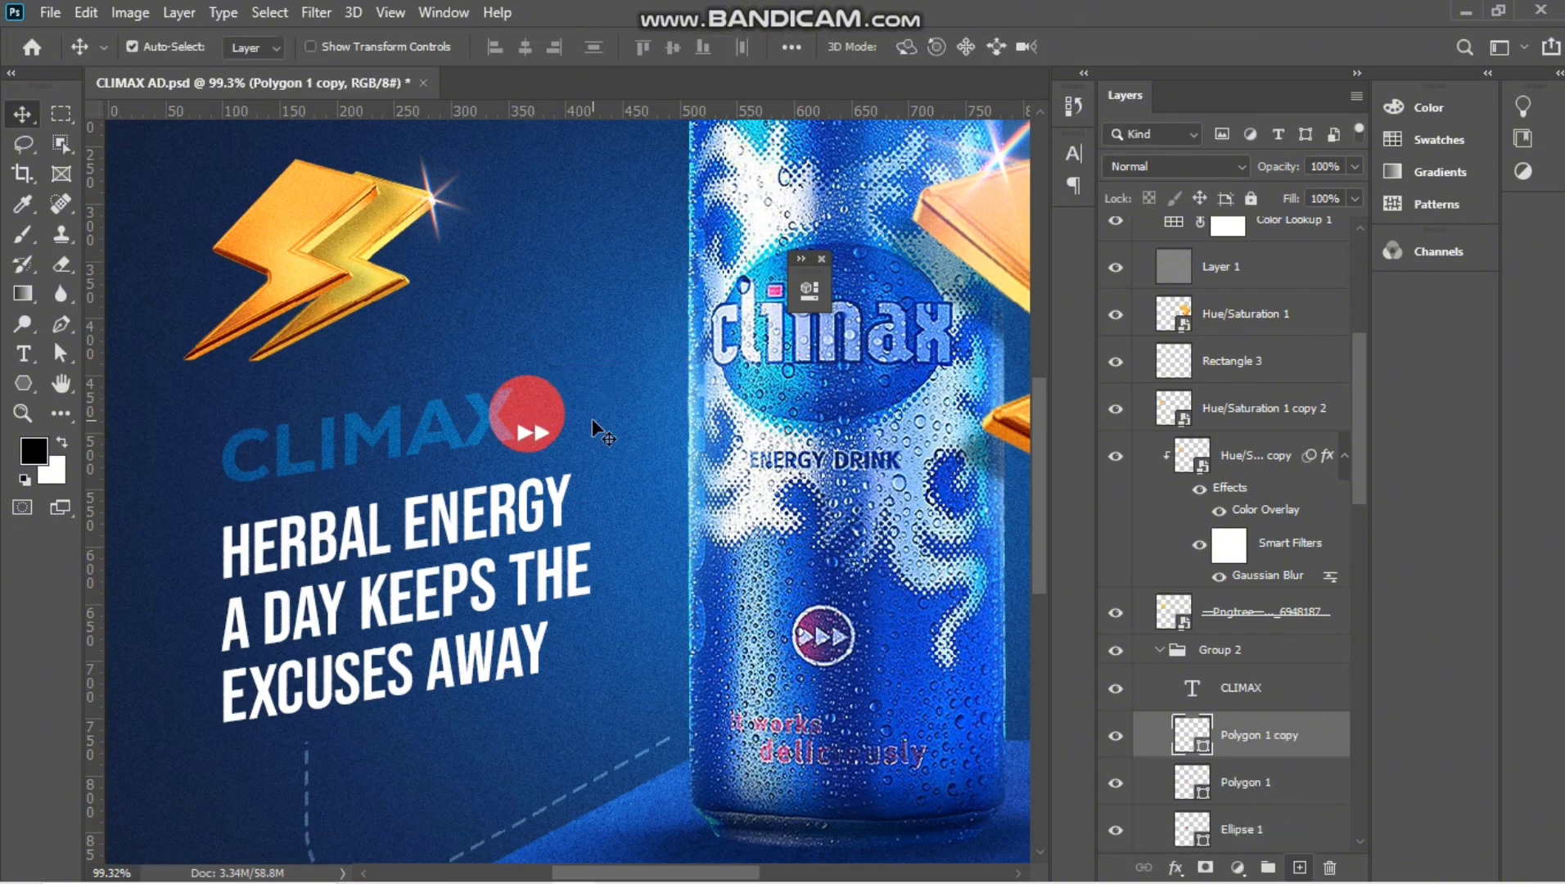
Duplicate the white triangle once more to make a row of three, and group the three triangle layers.
key(ctrl+j)
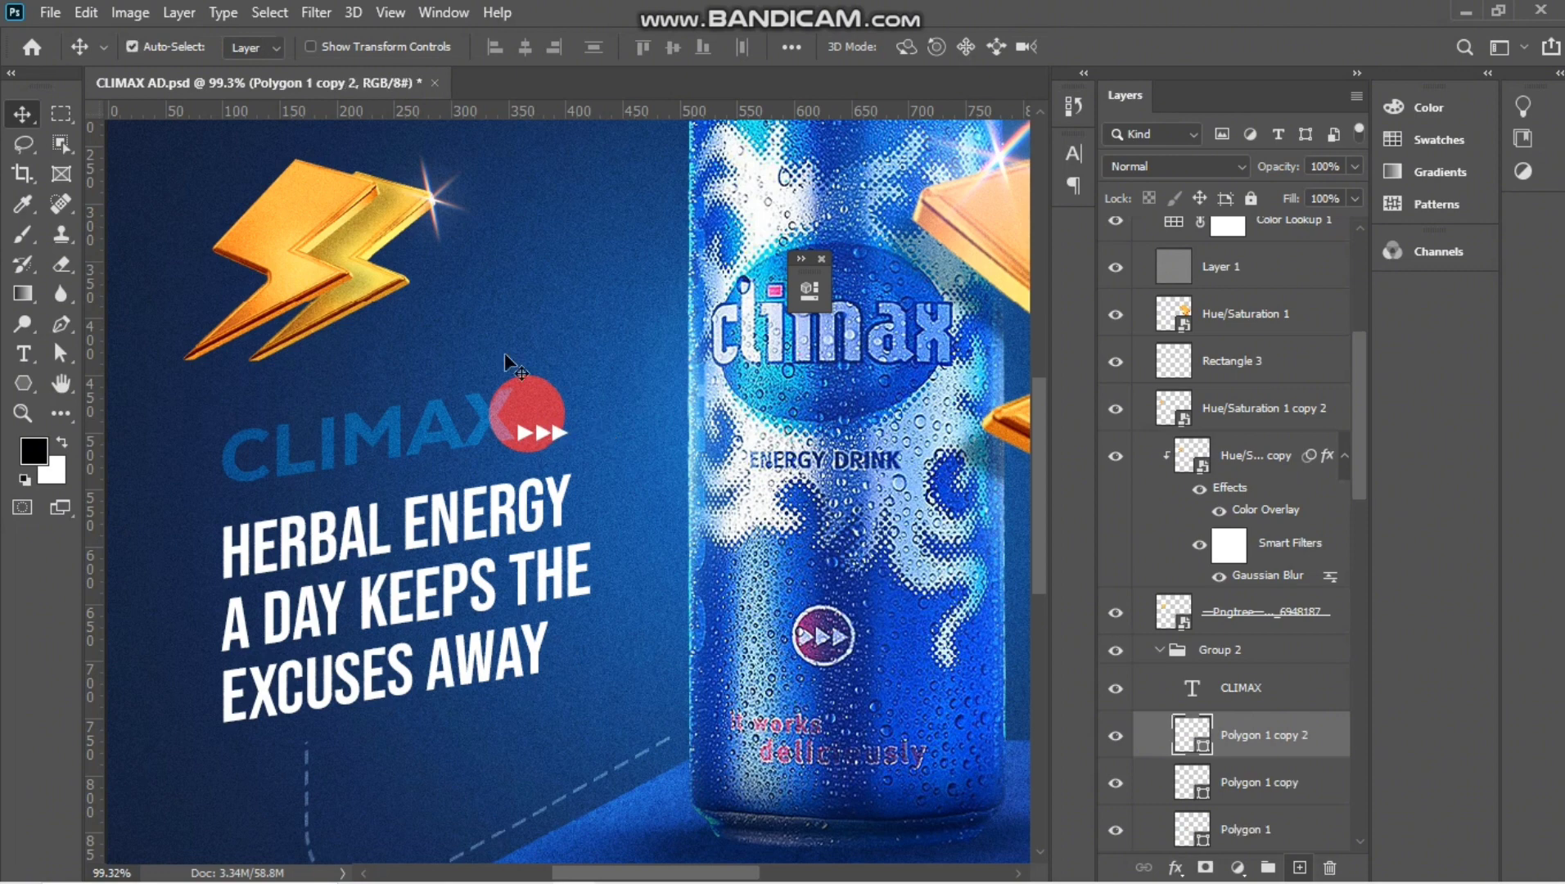
scroll(1258, 788, down, 2)
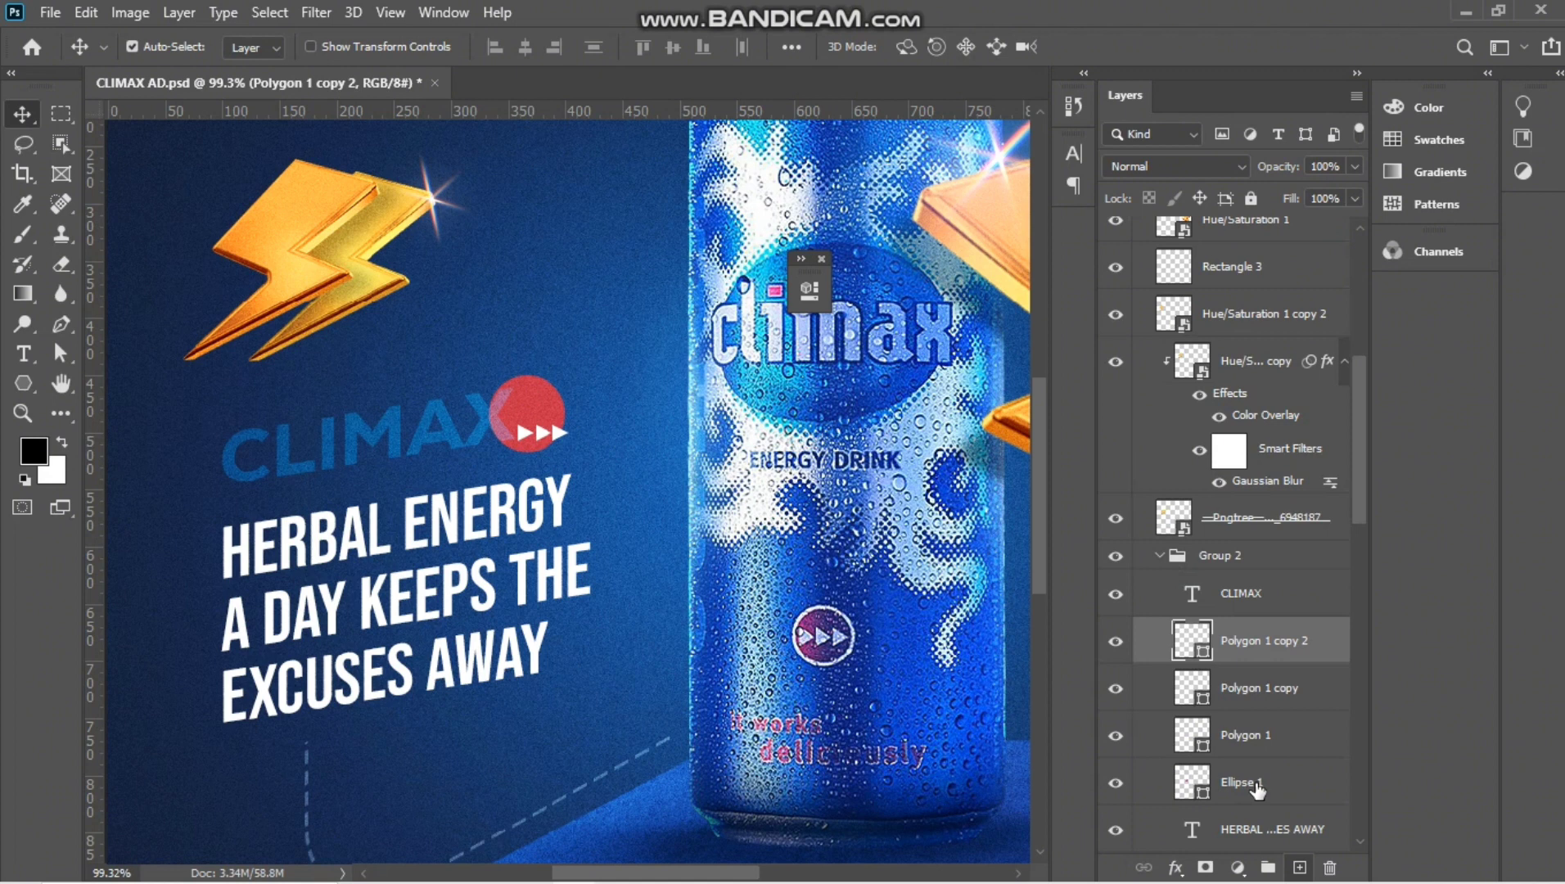
shift+click(1249, 741)
key(ctrl+g)
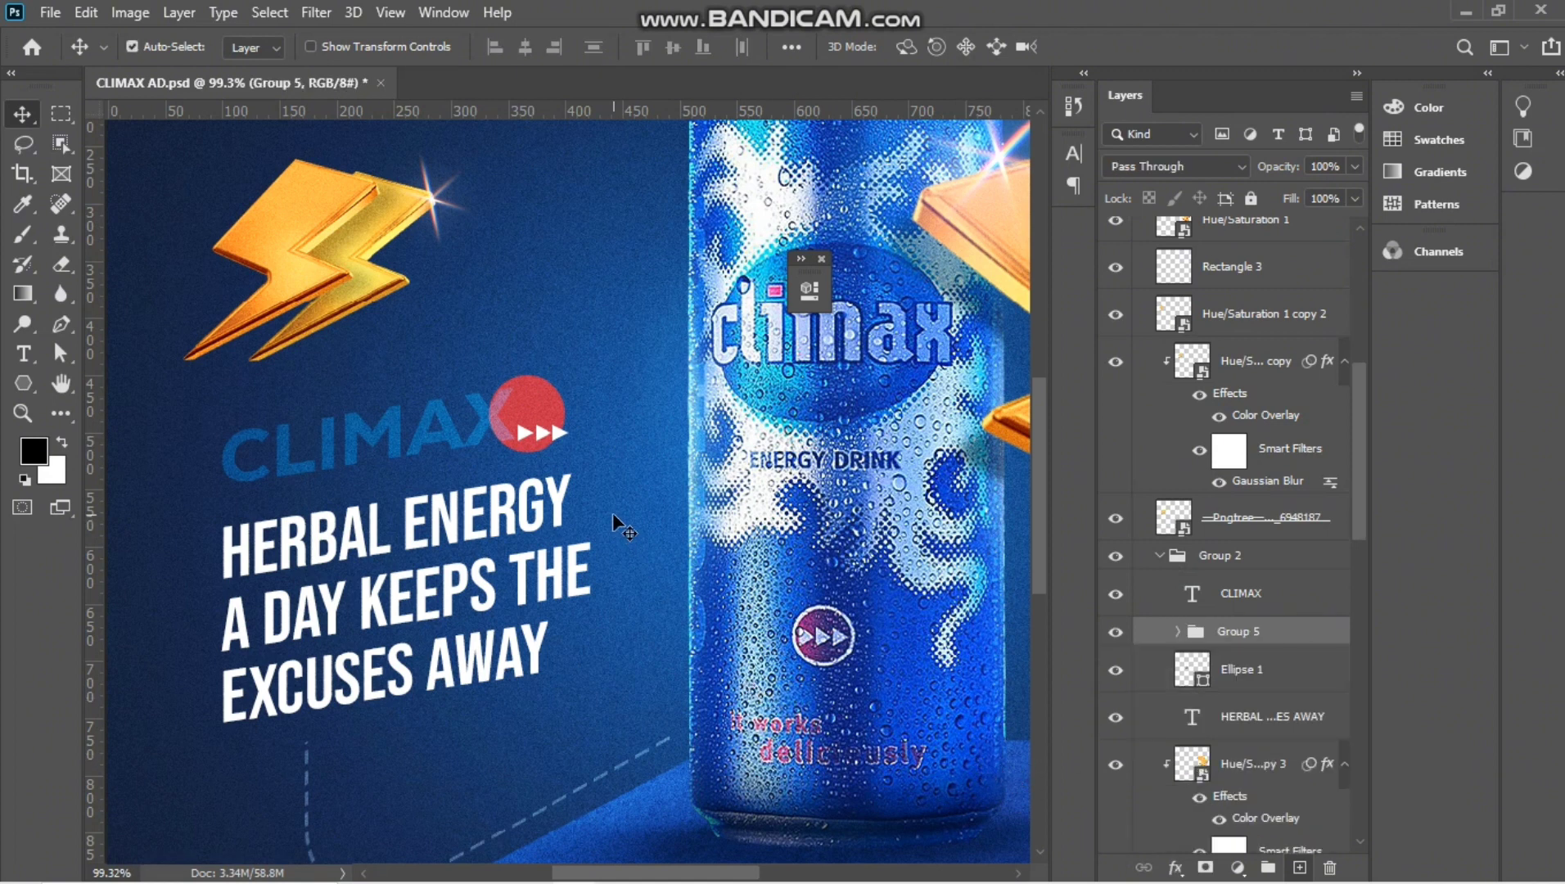
Tilt the group of three triangles to match the slanted text and center it inside the red circle.
key(ctrl+t)
drag(571, 436, 570, 427)
key(Escape)
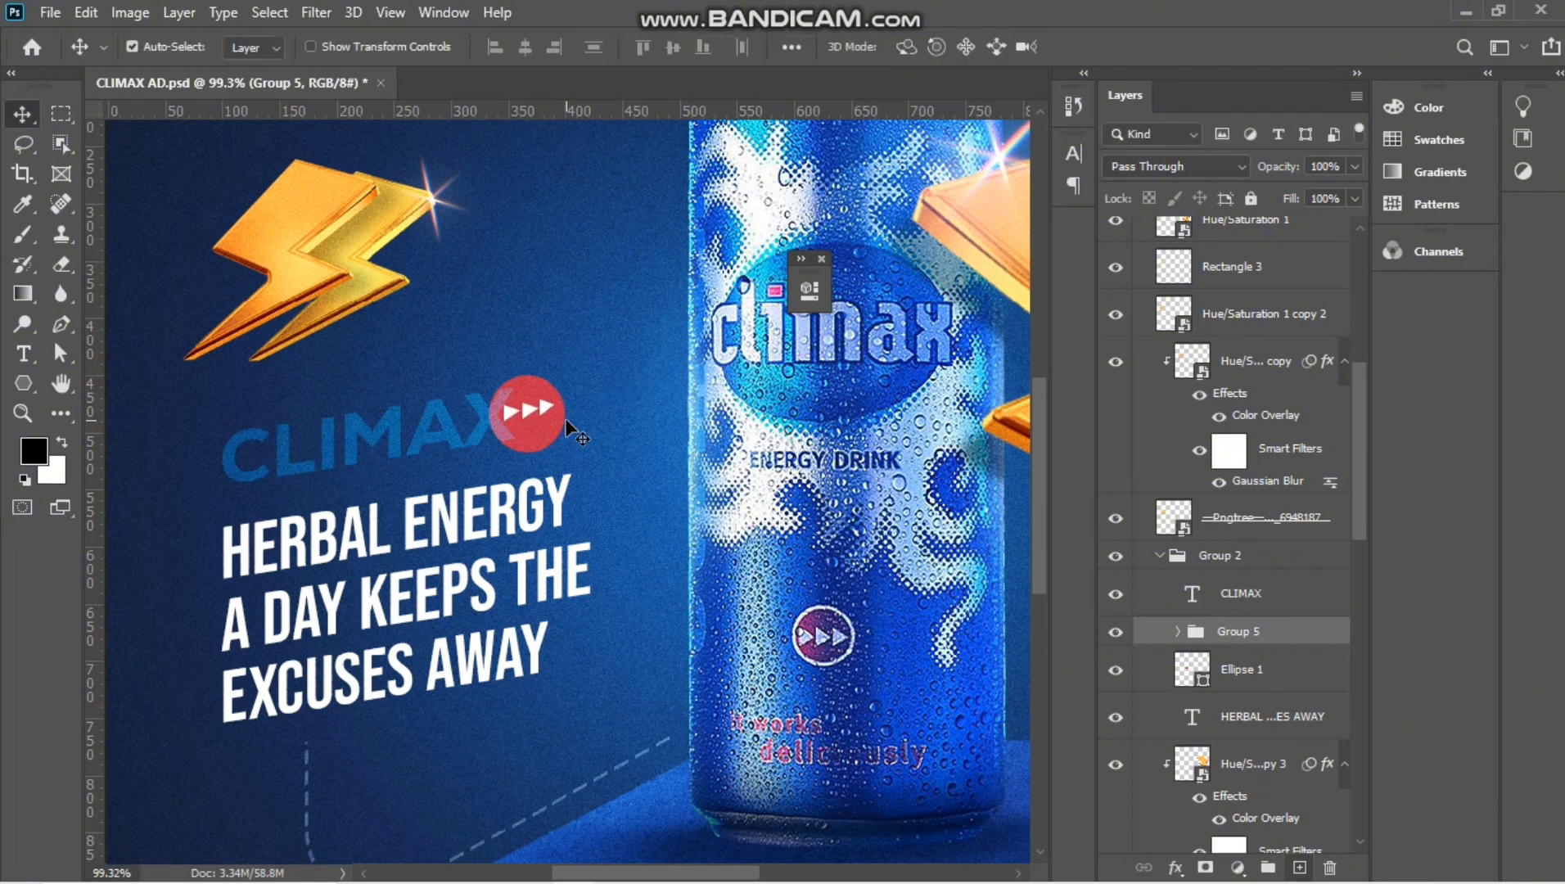
key(ctrl+t)
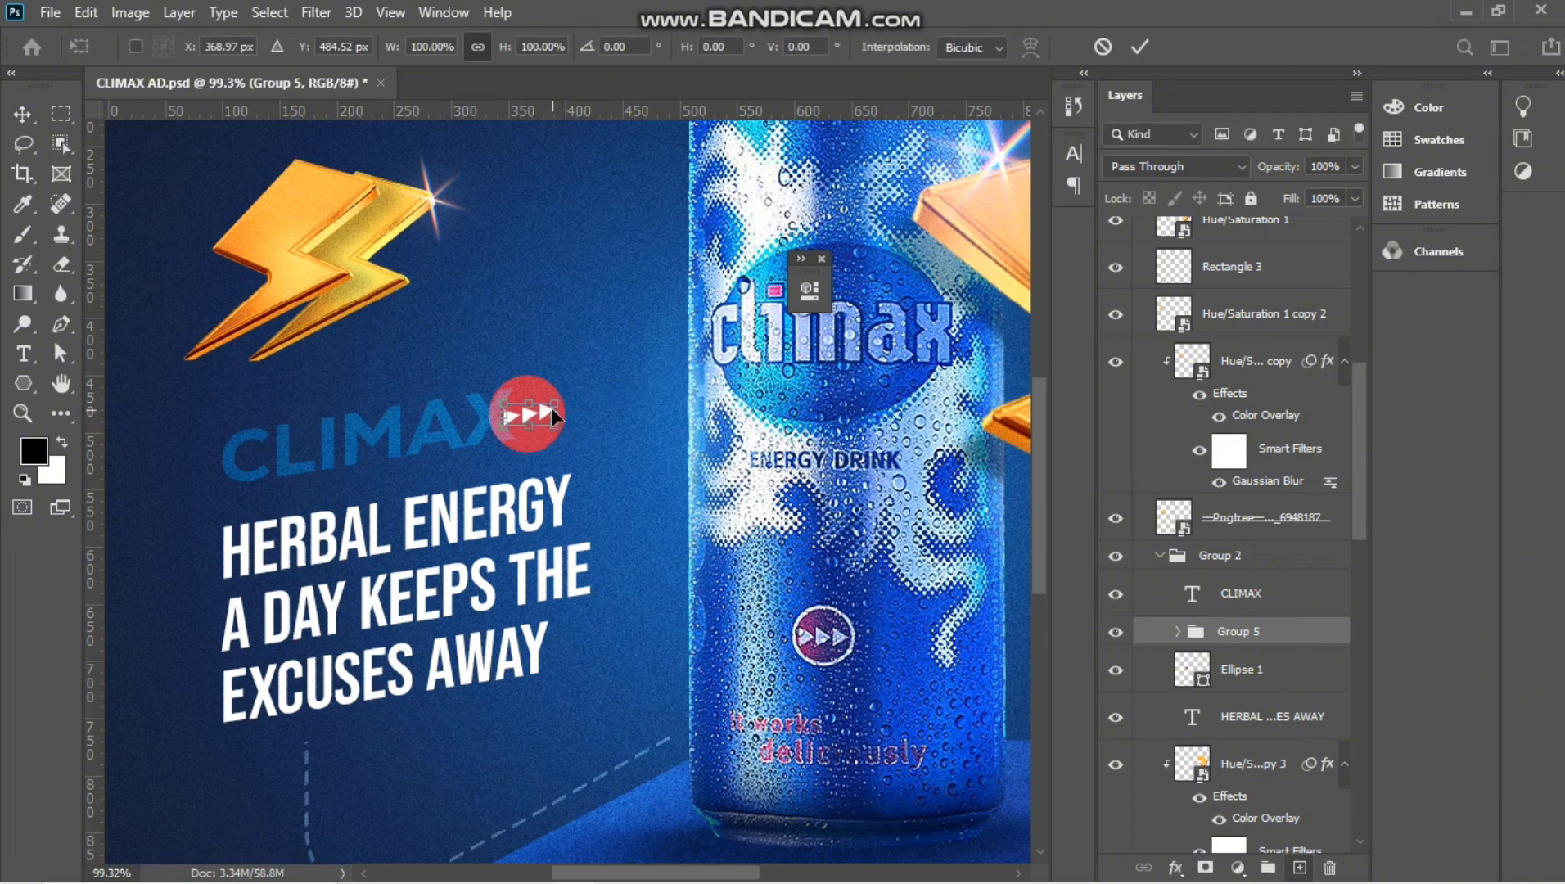
drag(555, 414, 554, 417)
key(Return)
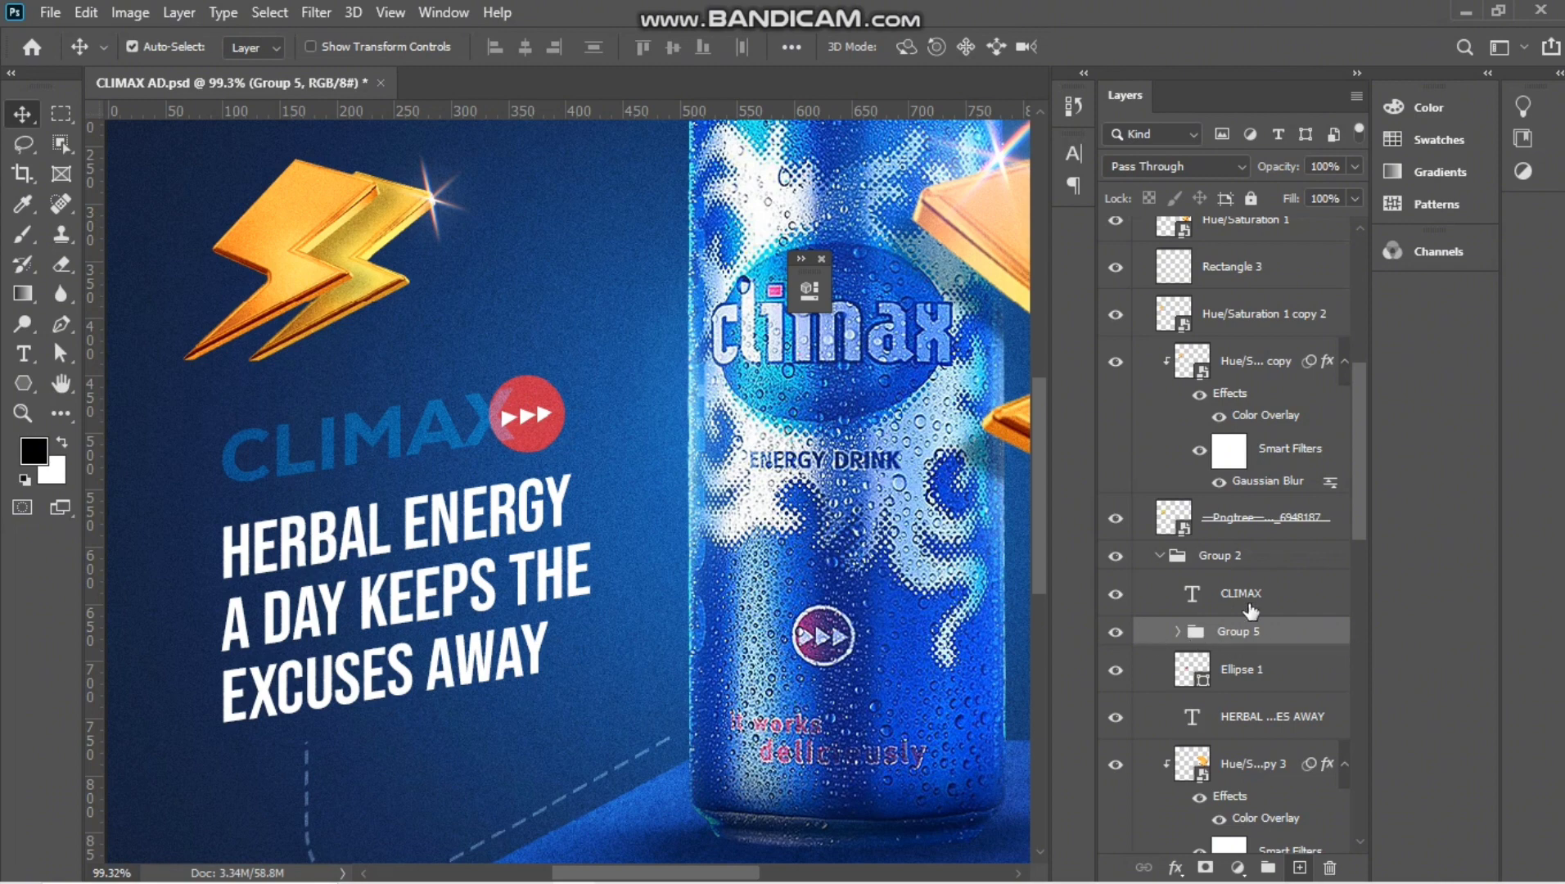
Lower the opacity of the triangle group to 60% and check the badge within the whole design.
drag(1287, 168, 1262, 164)
scroll(664, 457, down, 5)
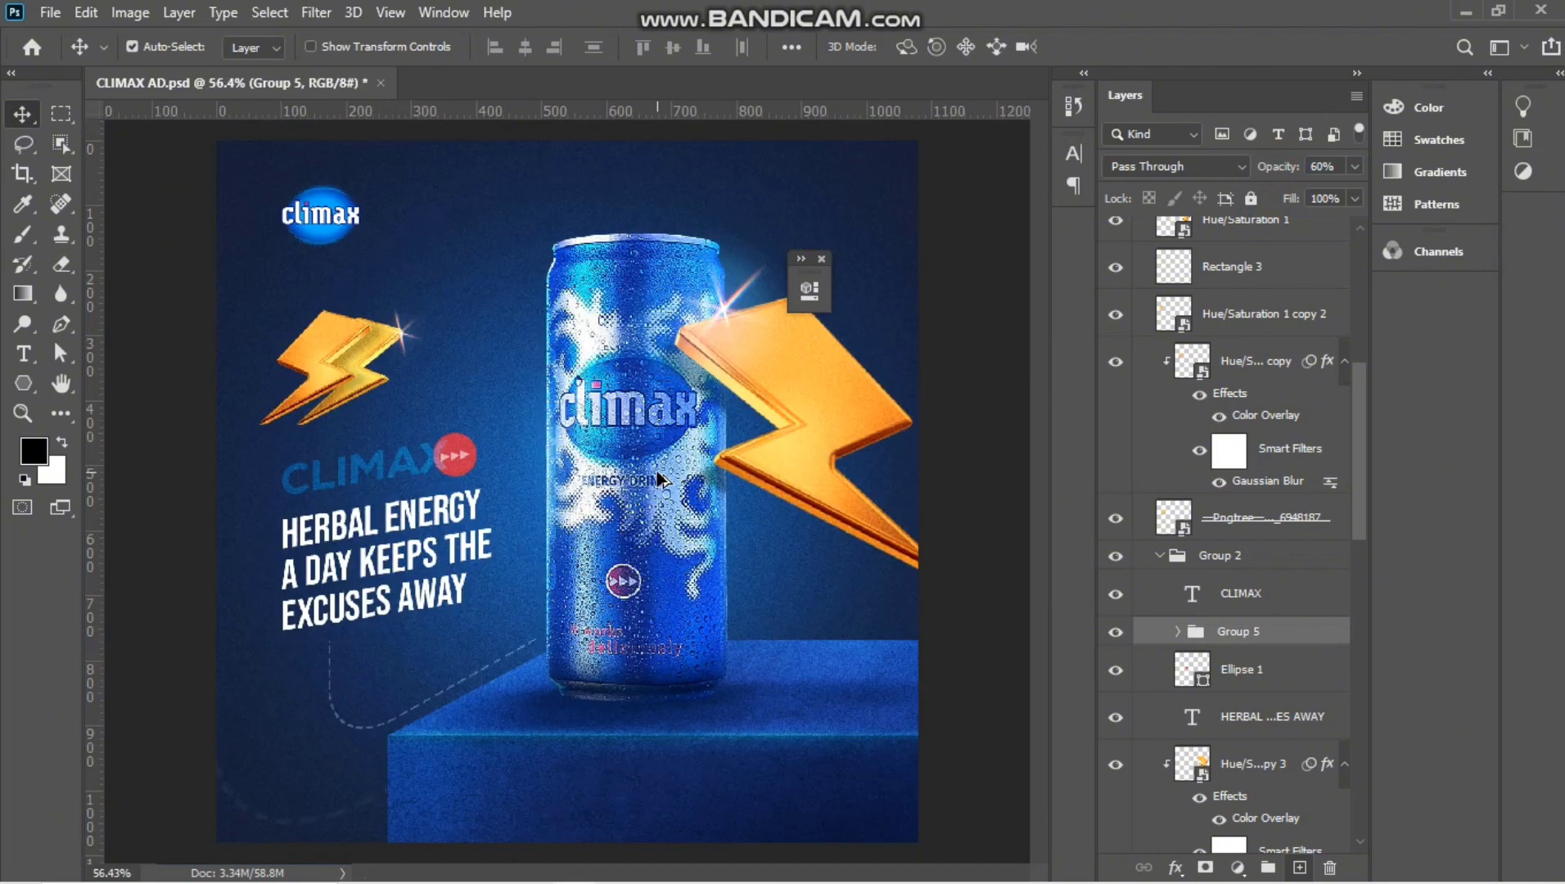
scroll(654, 517, down, 1)
scroll(654, 523, up, 3)
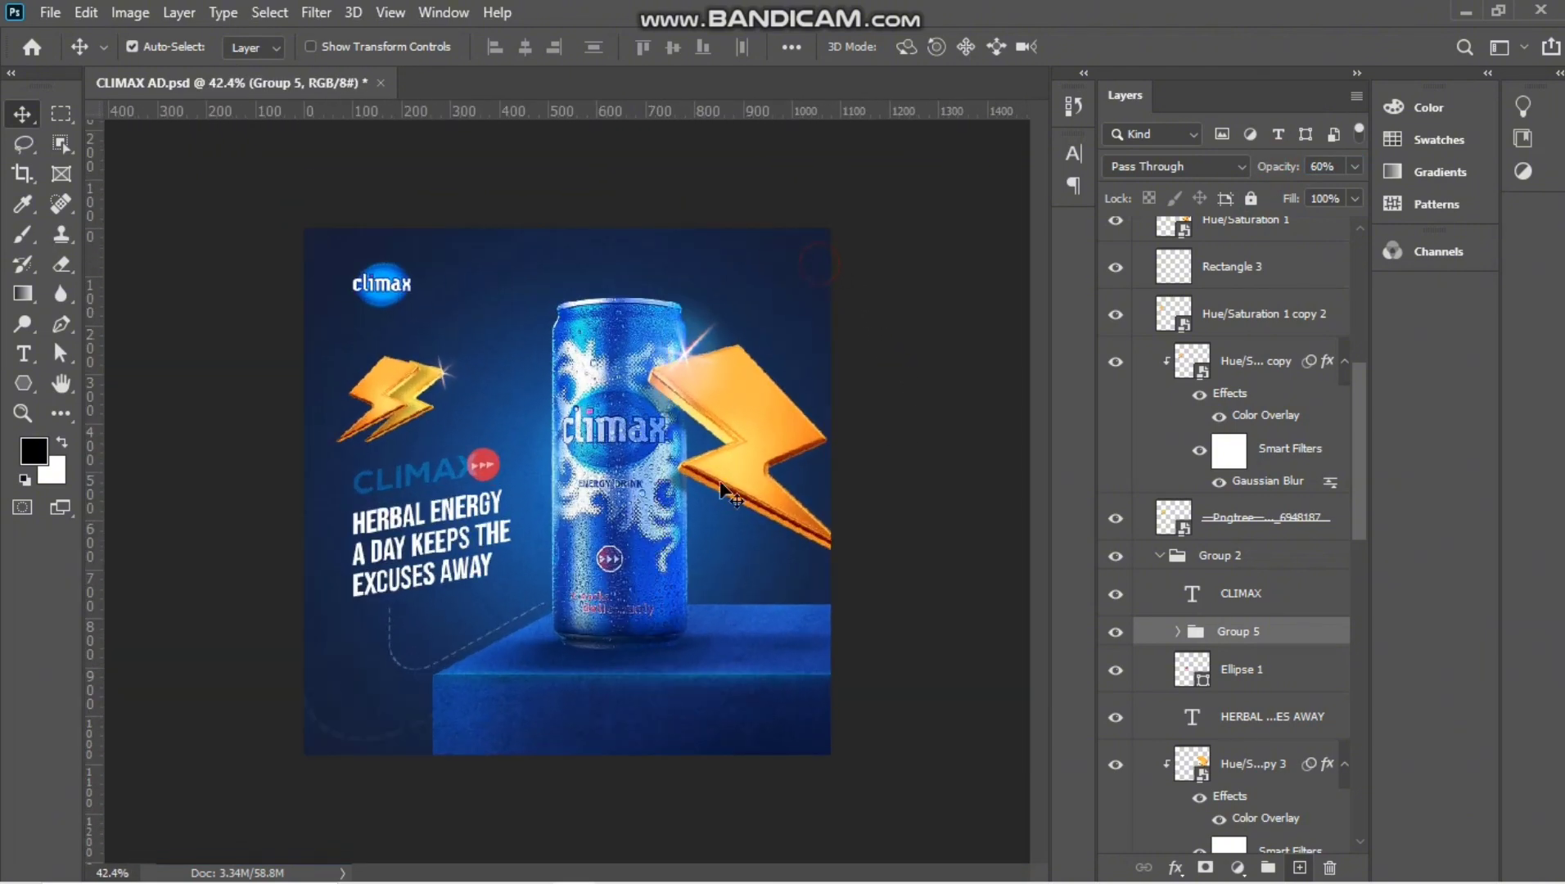
scroll(646, 556, up, 2)
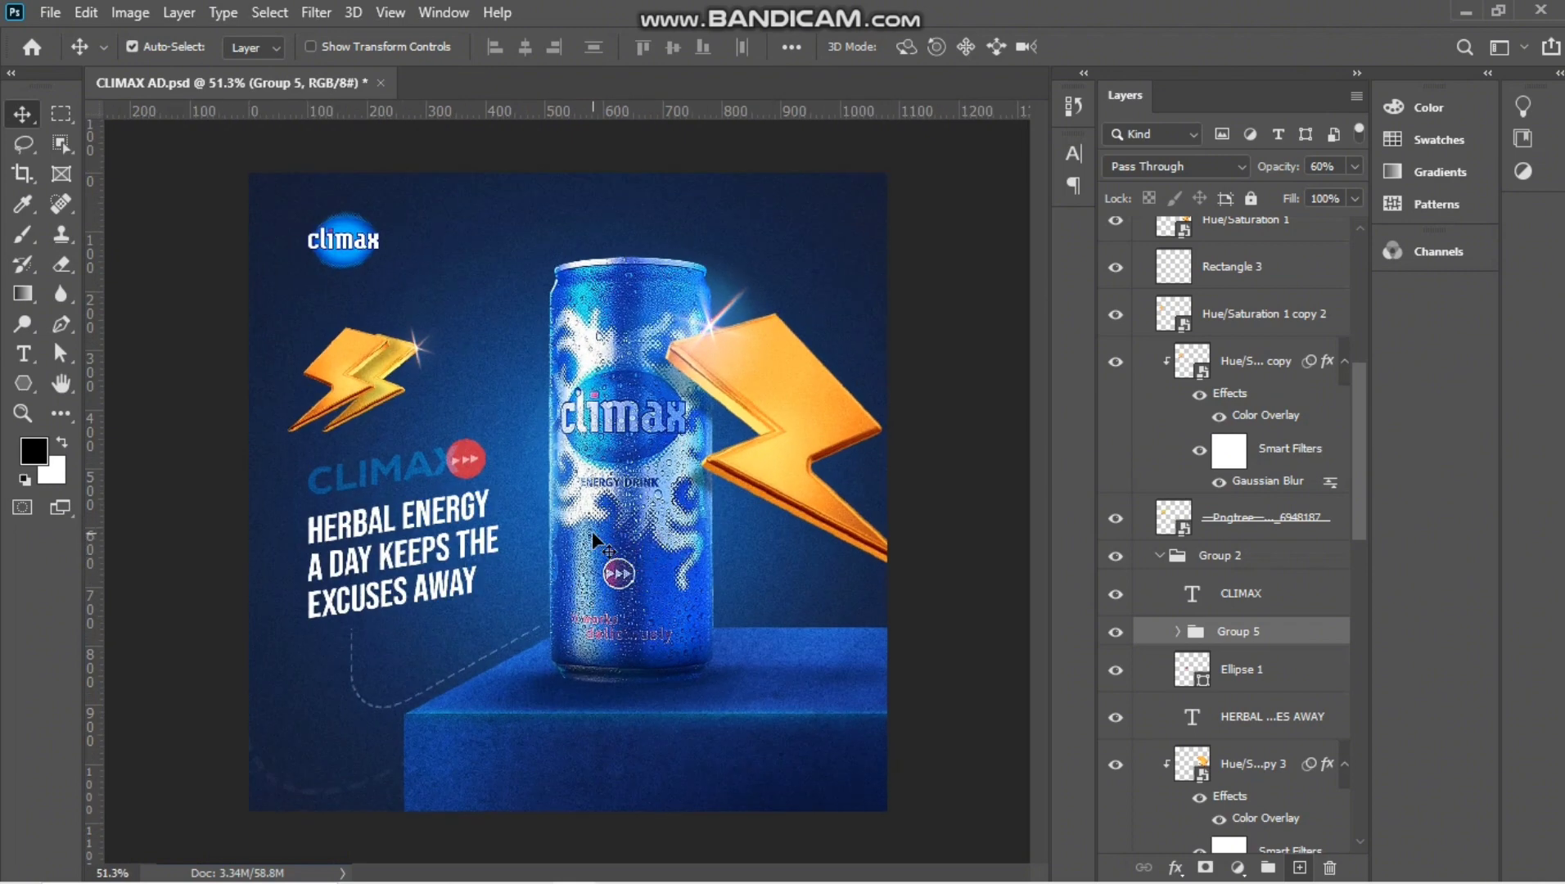
Collapse Group 3 and toggle the visibility of the layer groups to check what each contributes to the design.
scroll(1144, 484, up, 5)
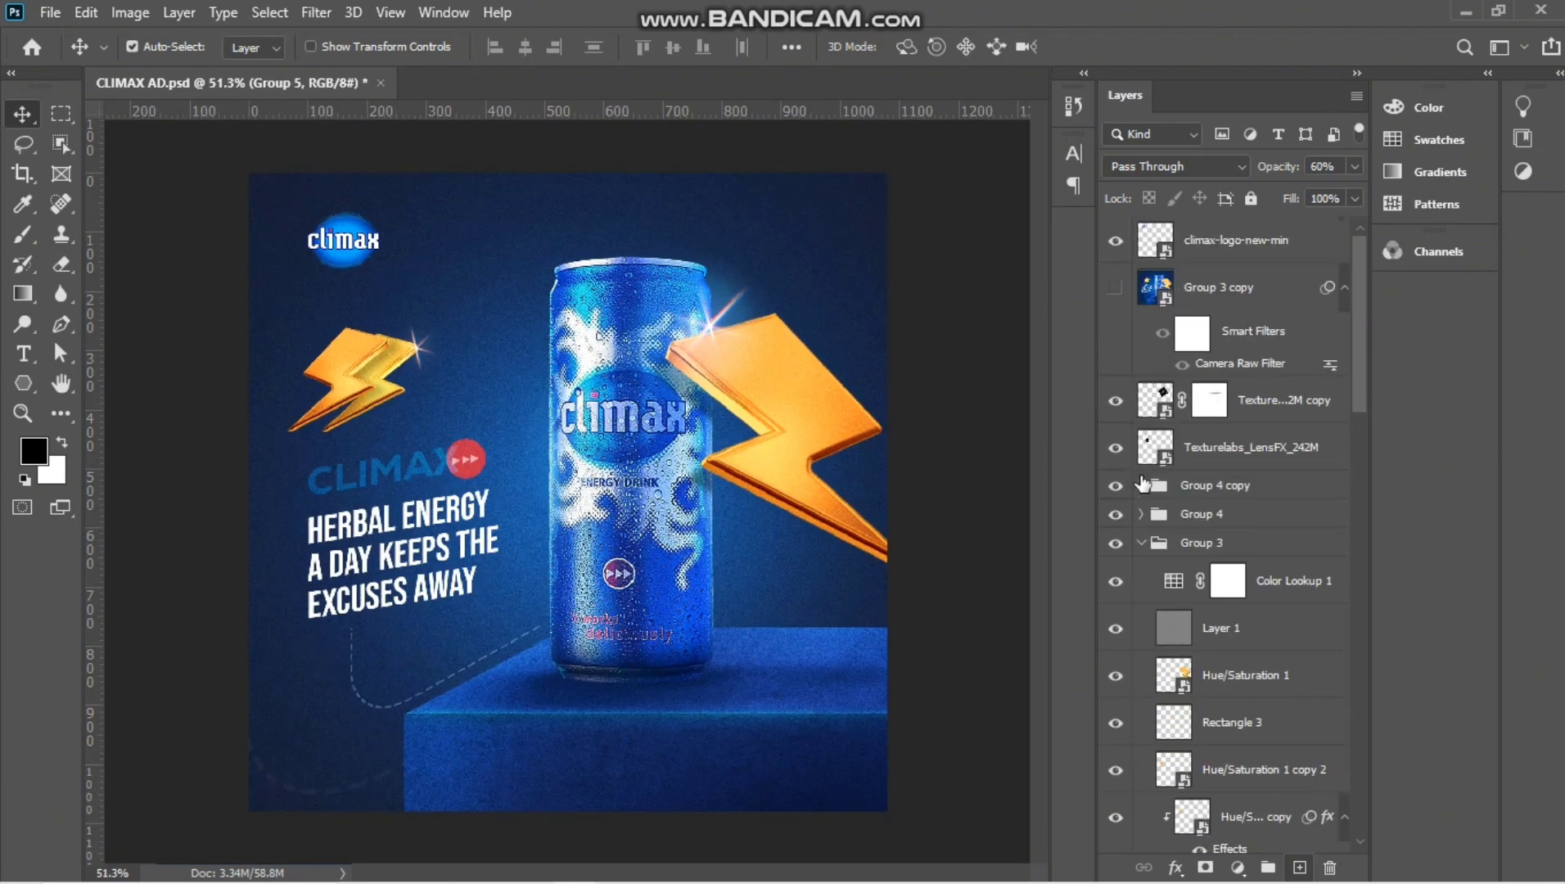
click(1143, 540)
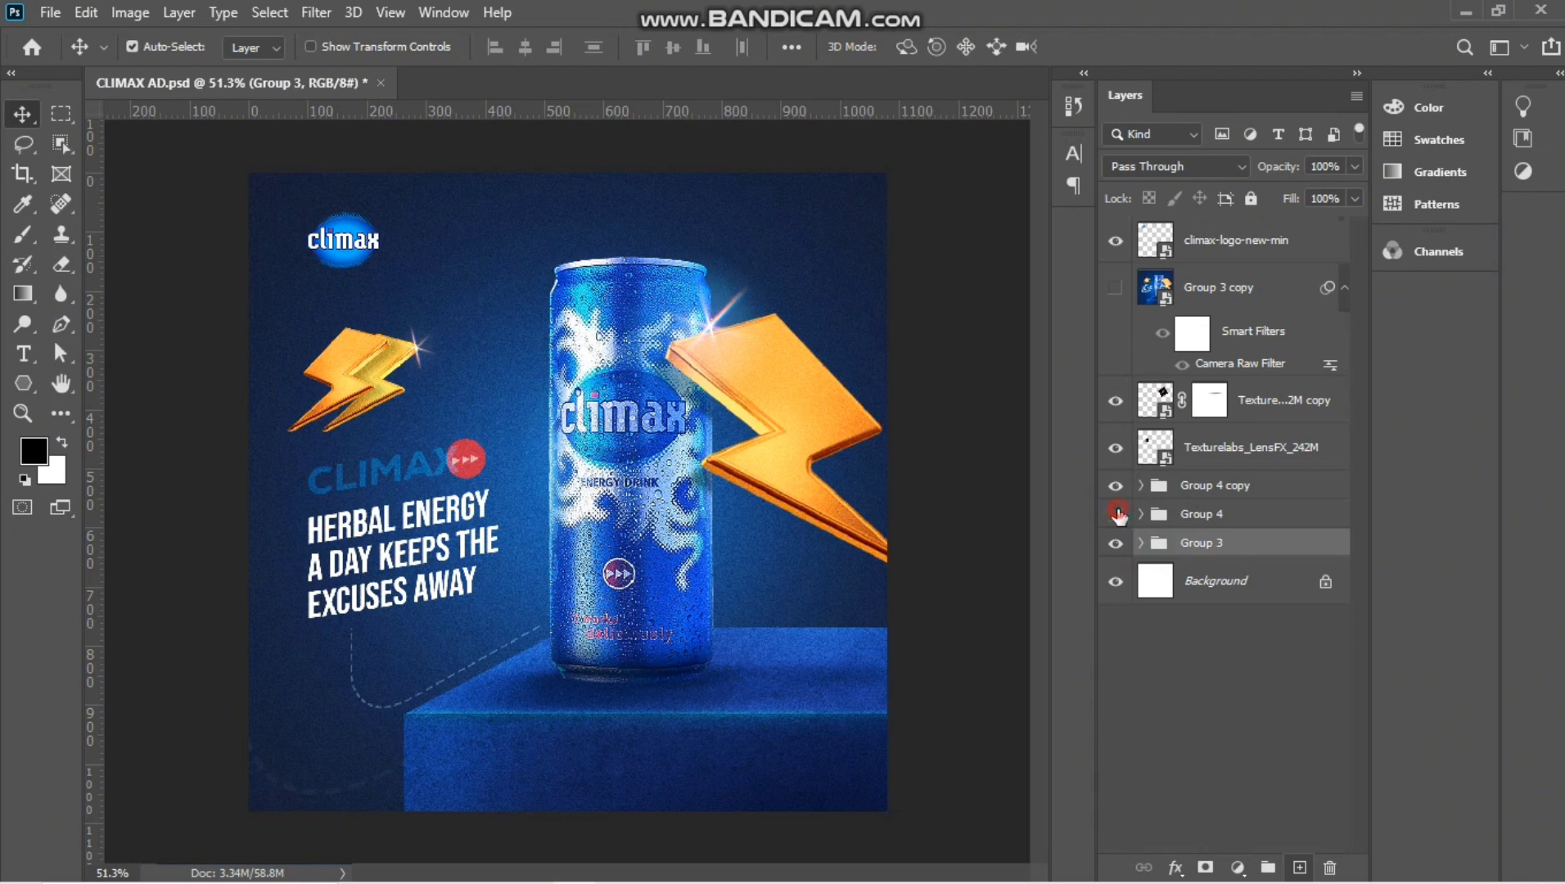
click(1117, 513)
click(1114, 494)
click(1113, 540)
click(1114, 540)
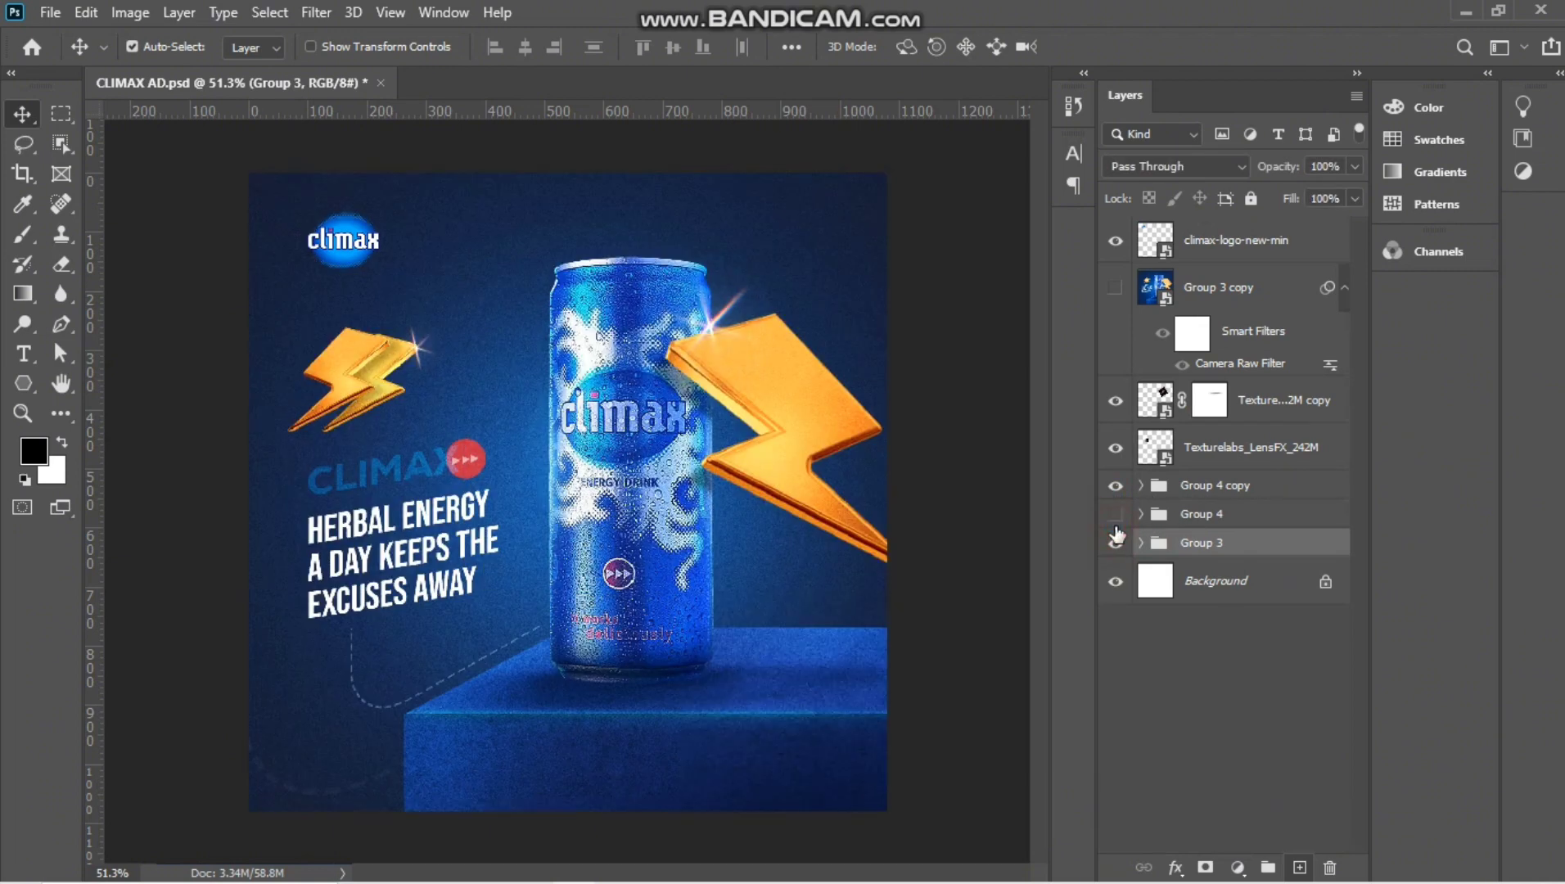
click(1109, 487)
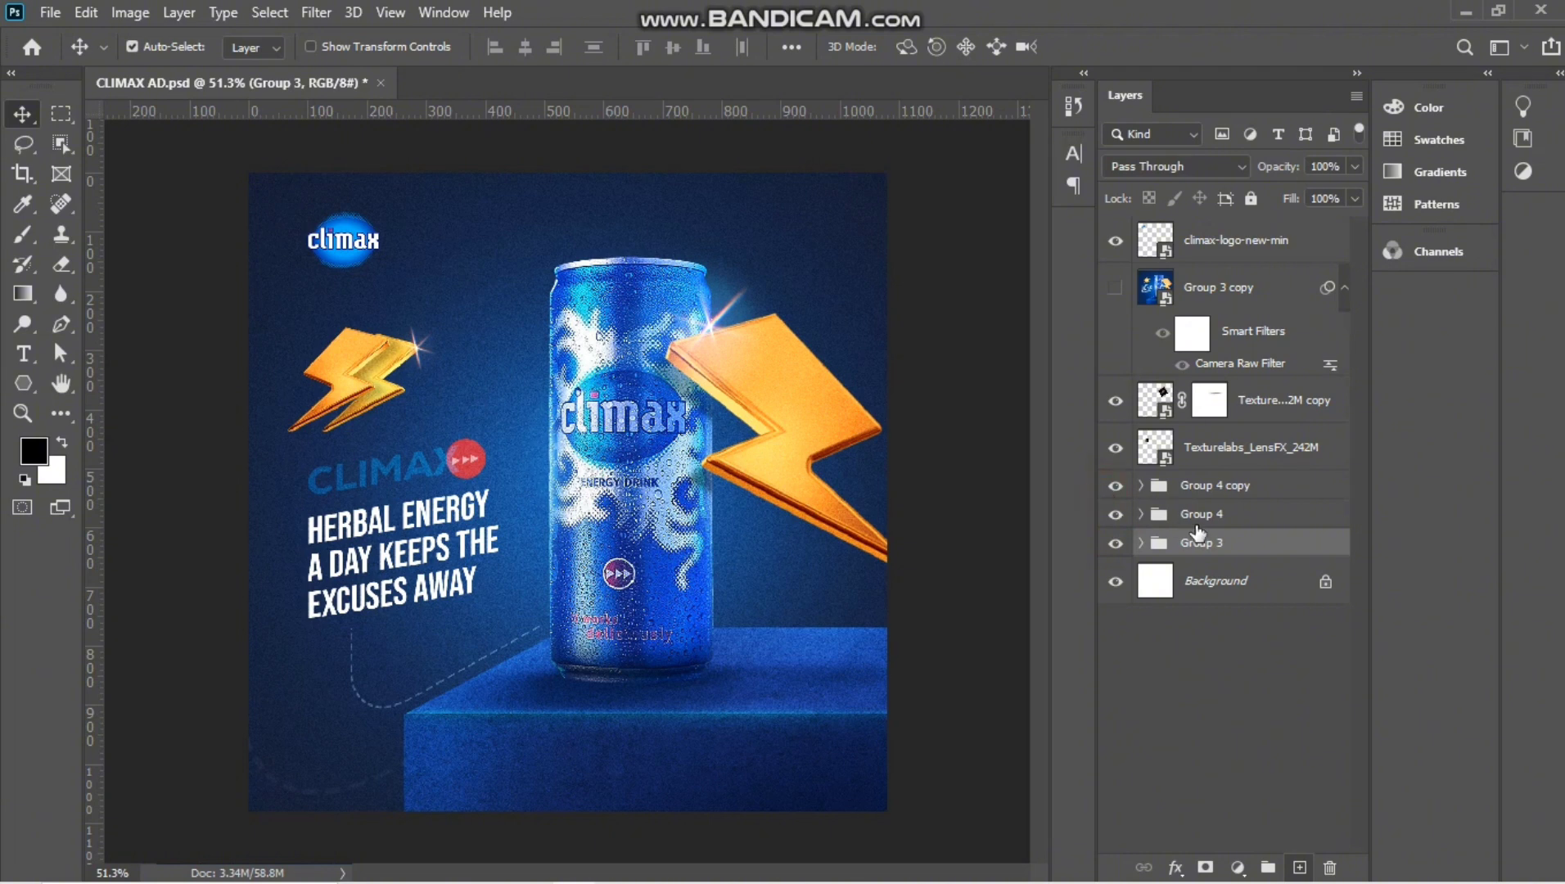
Duplicate Group 3 and merge the copy into a single layer converted to a smart object.
key(ctrl+j)
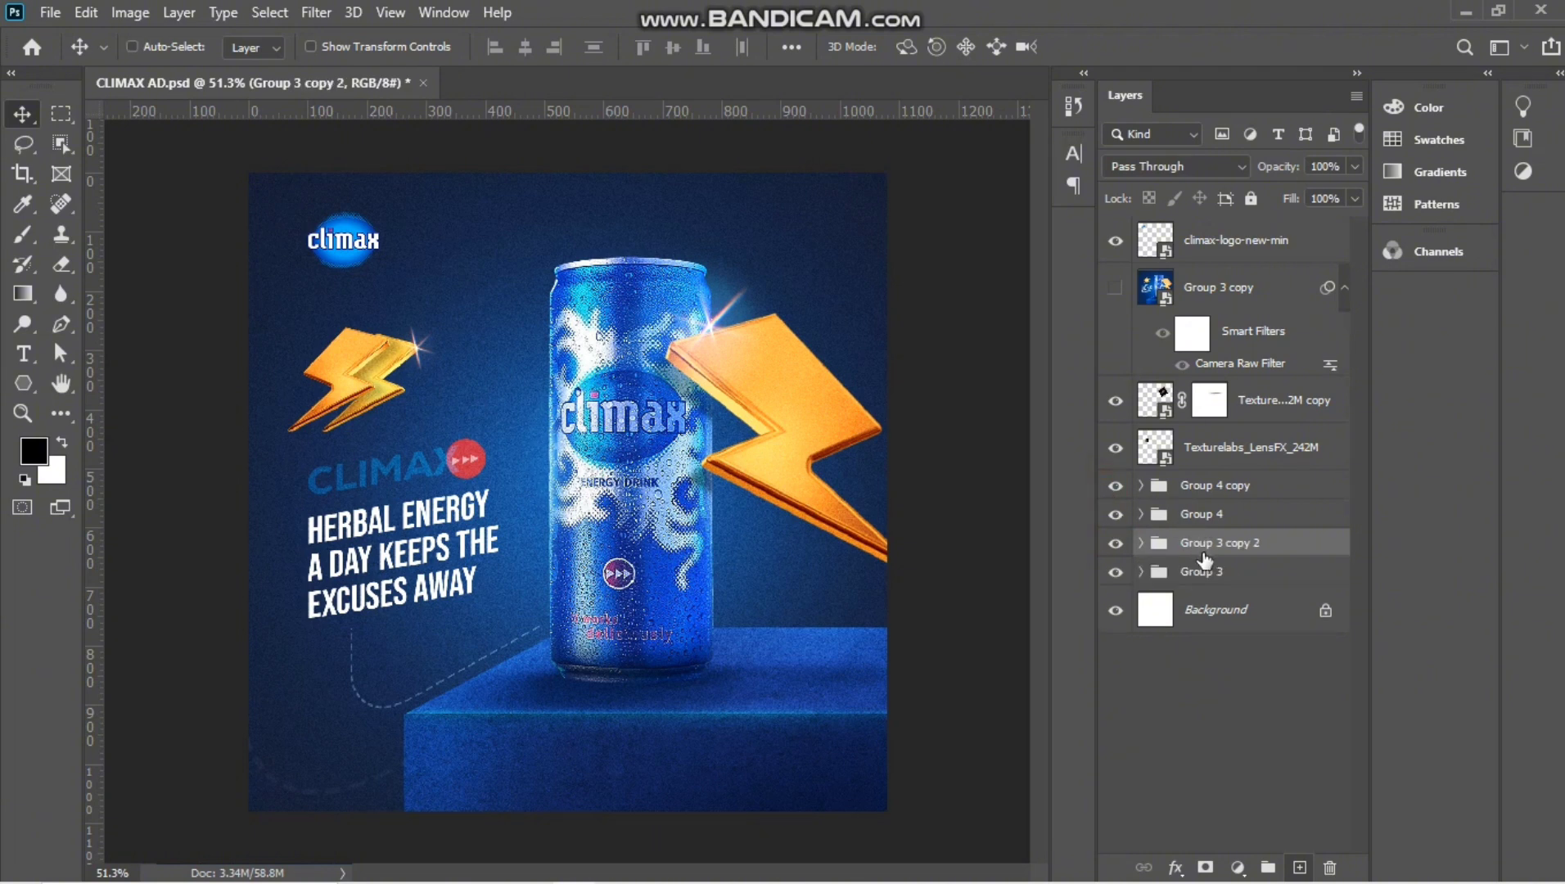
key(ctrl+e)
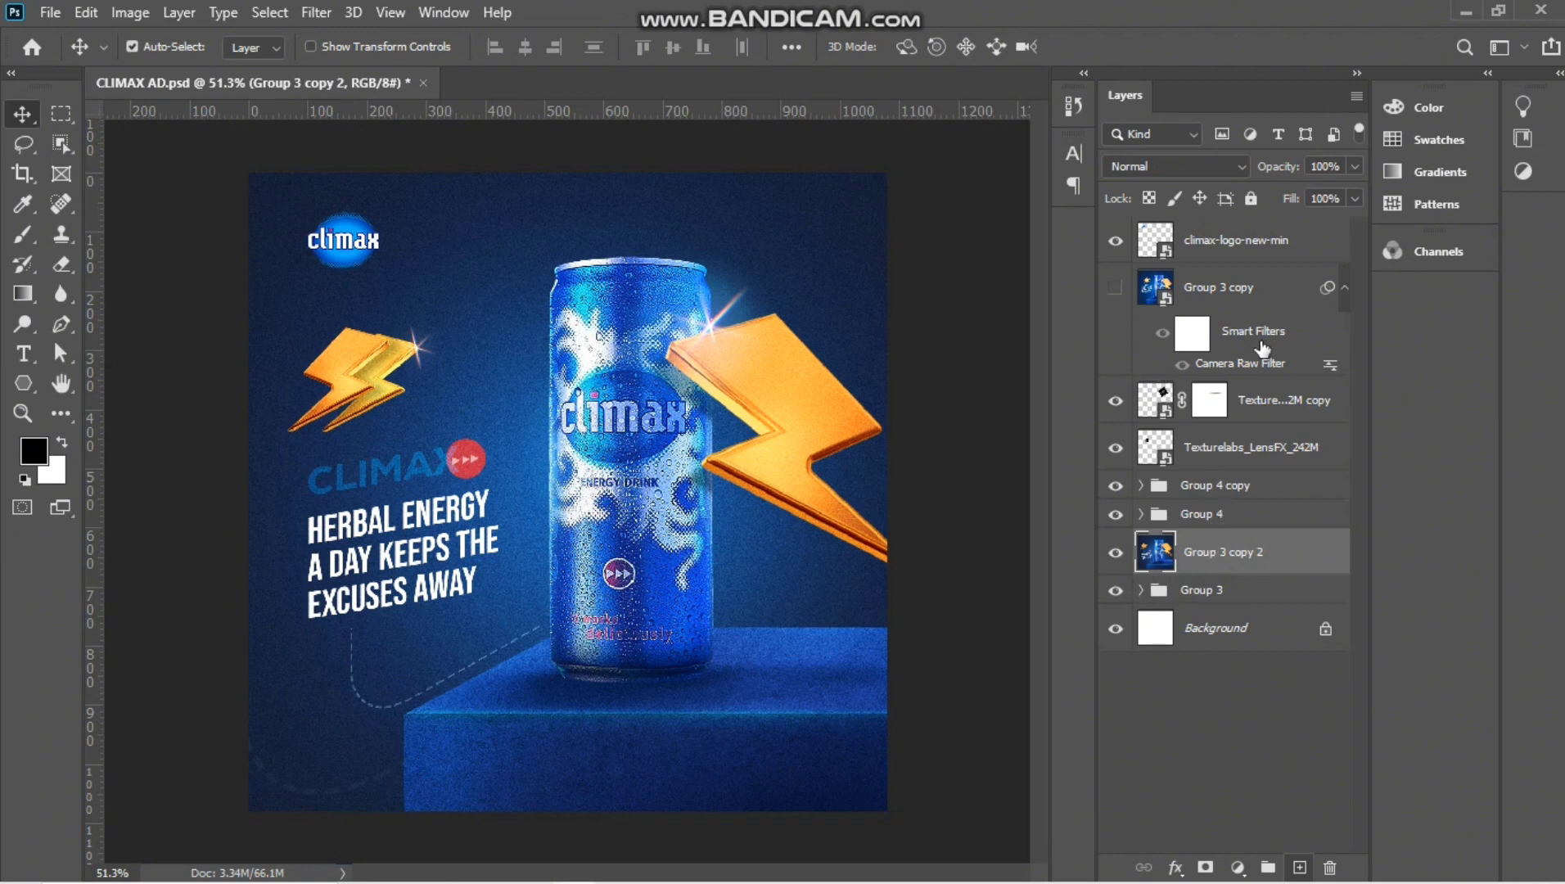
right_click(1276, 555)
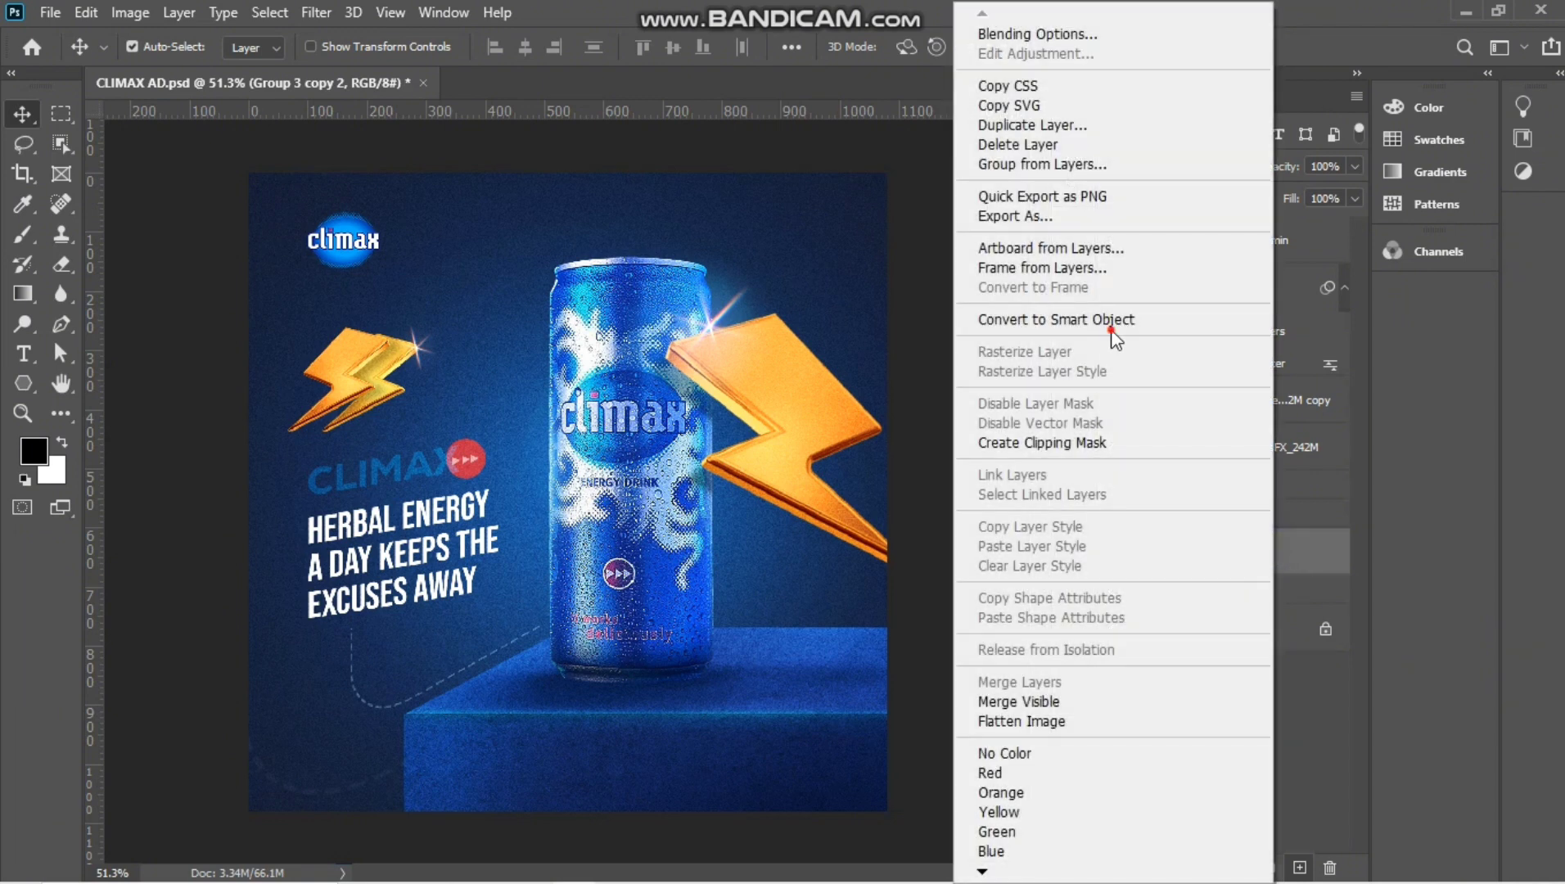
click(1110, 325)
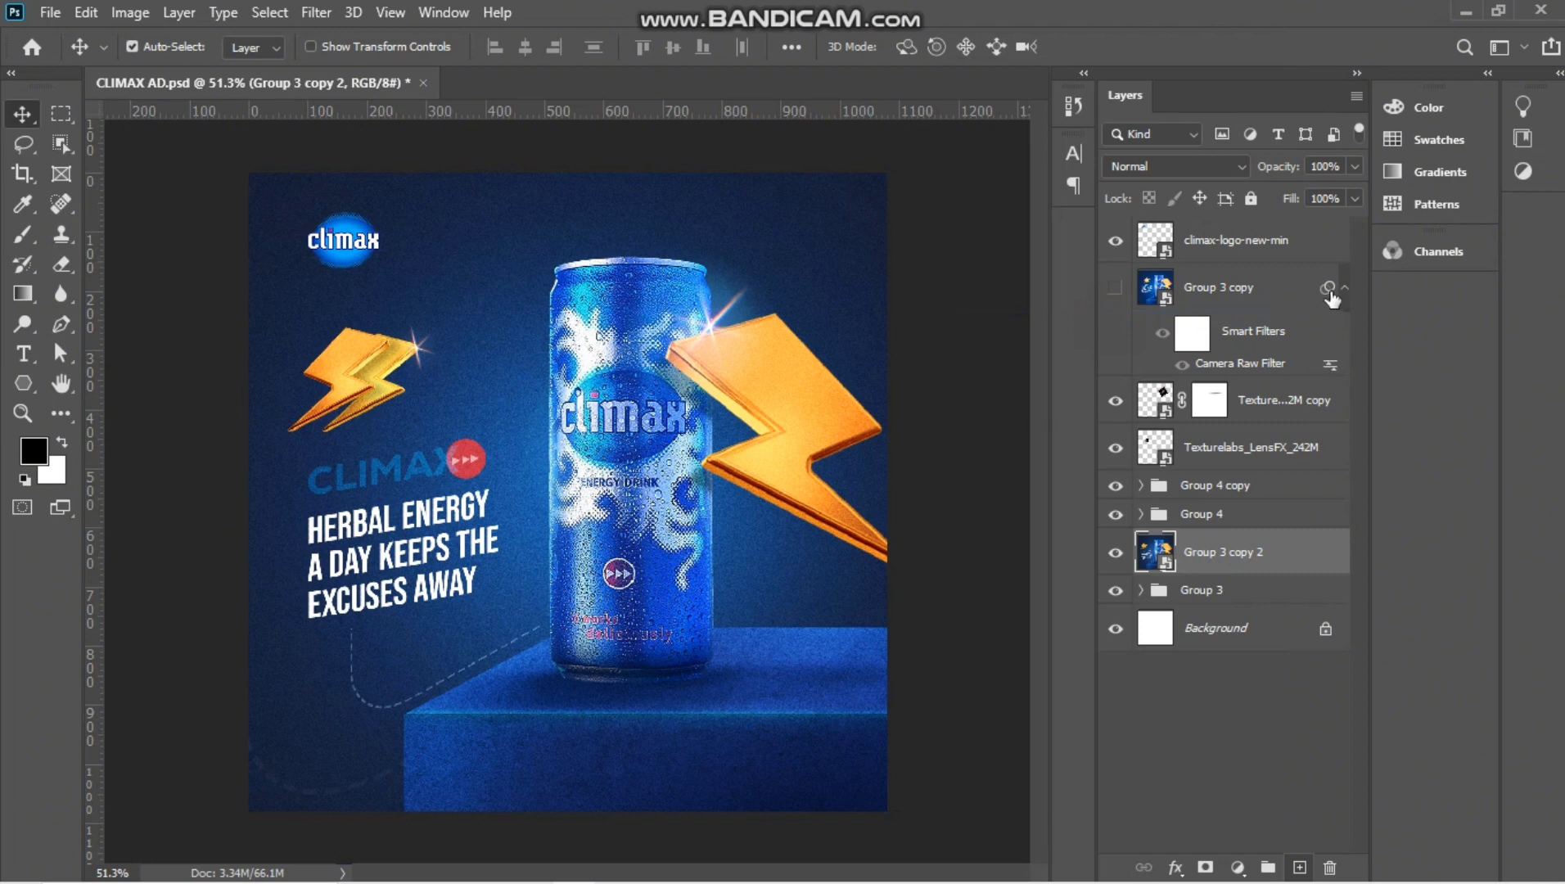
Move the Camera Raw smart filter from the hidden Group 3 copy to Group 3 copy 2 and expand its filter list.
drag(1265, 556, 1267, 561)
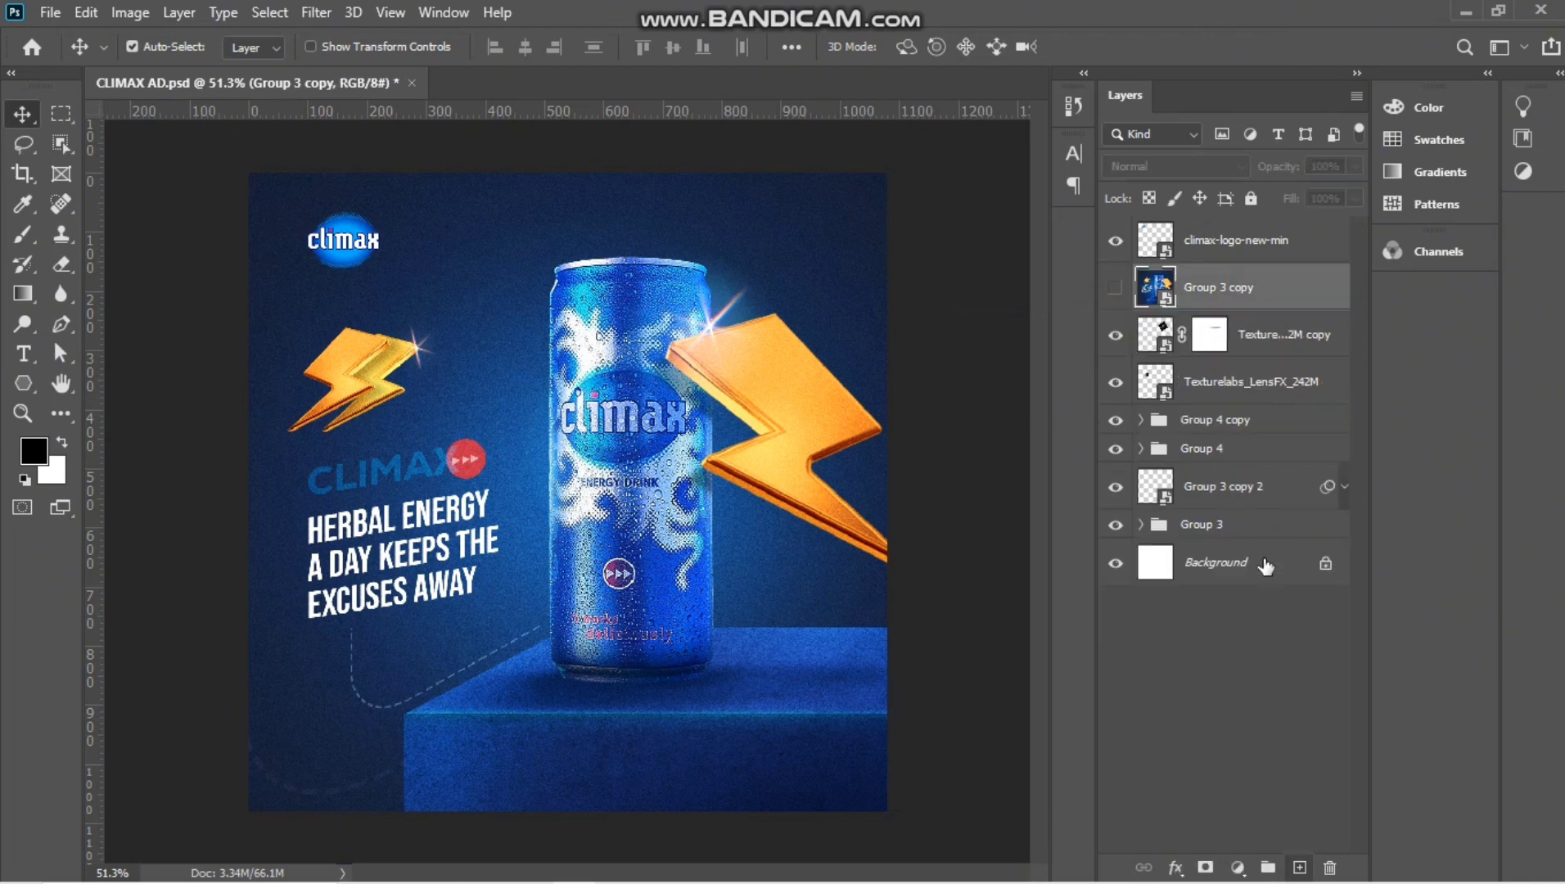
key(ctrl)
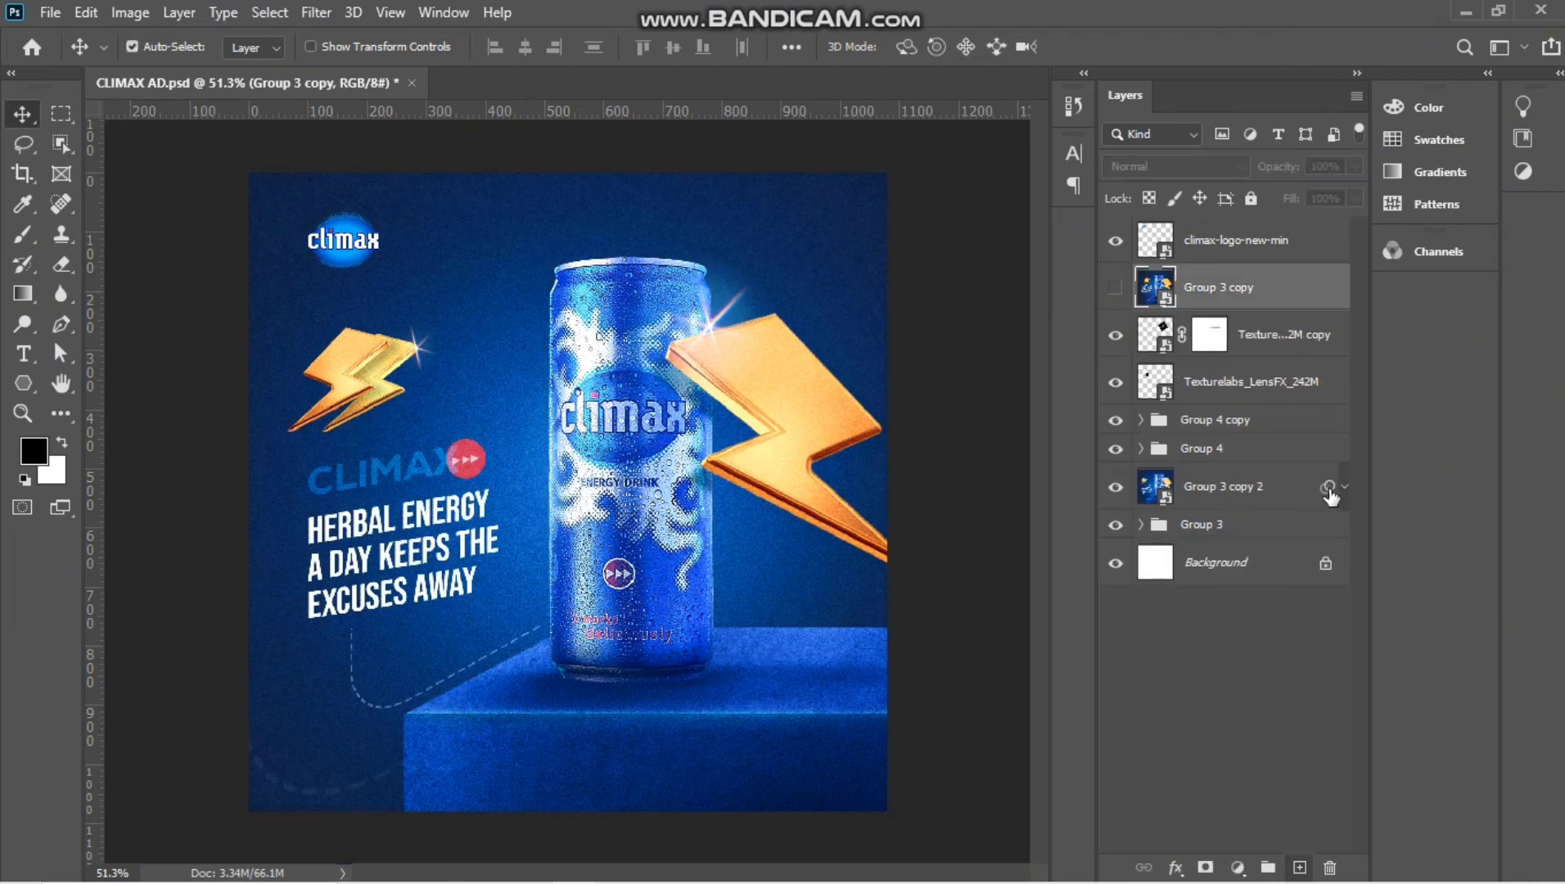
click(1344, 487)
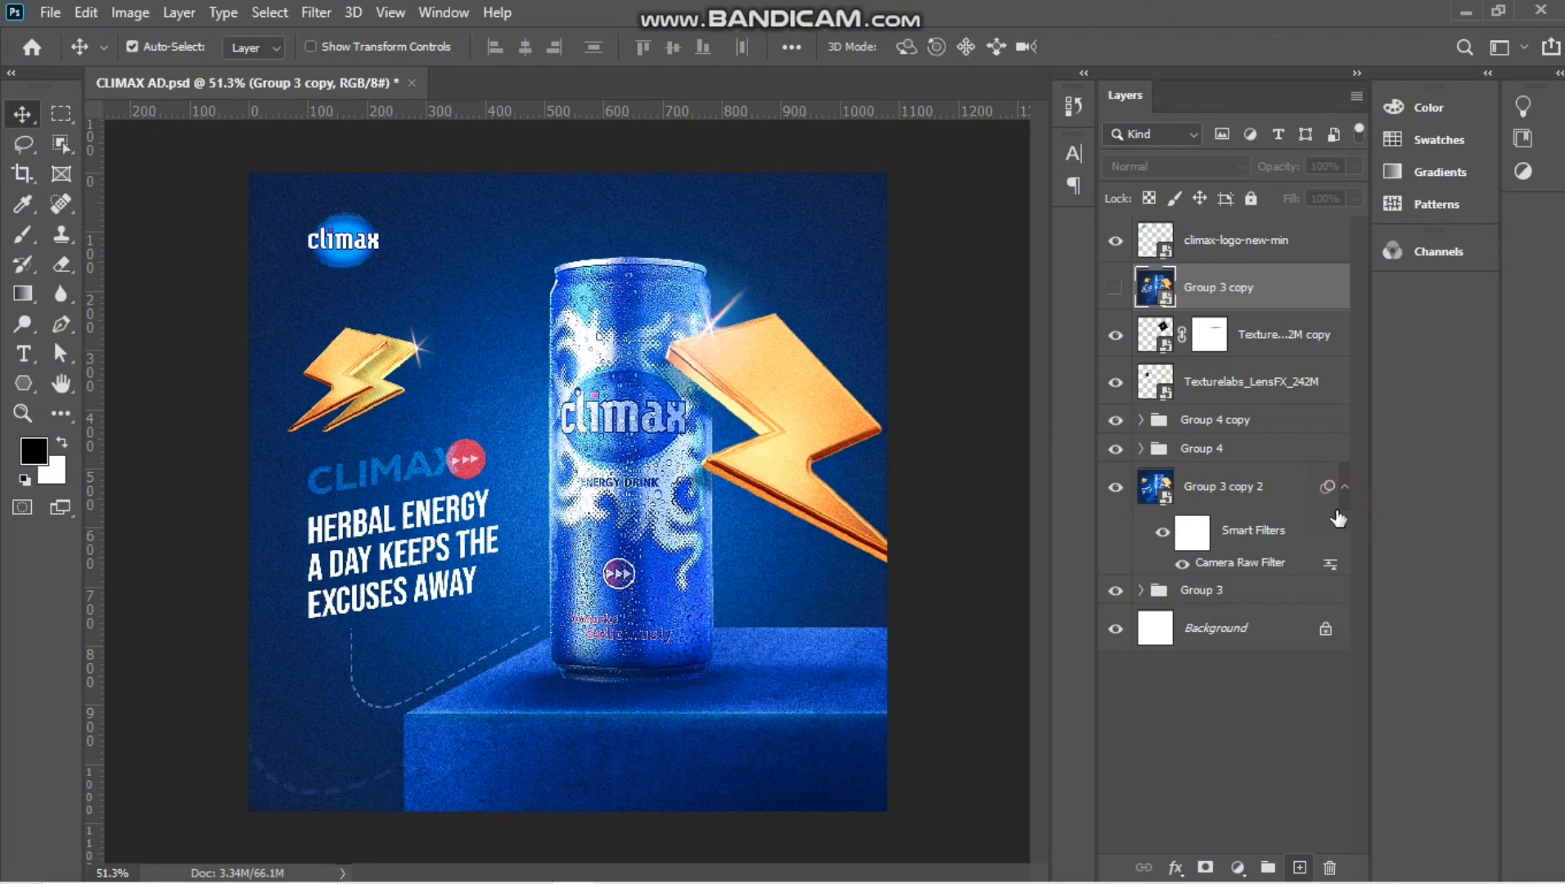
Reduce the blending opacity of the Camera Raw filter on Group 3 copy 2, keeping the Normal mode.
double_click(1330, 563)
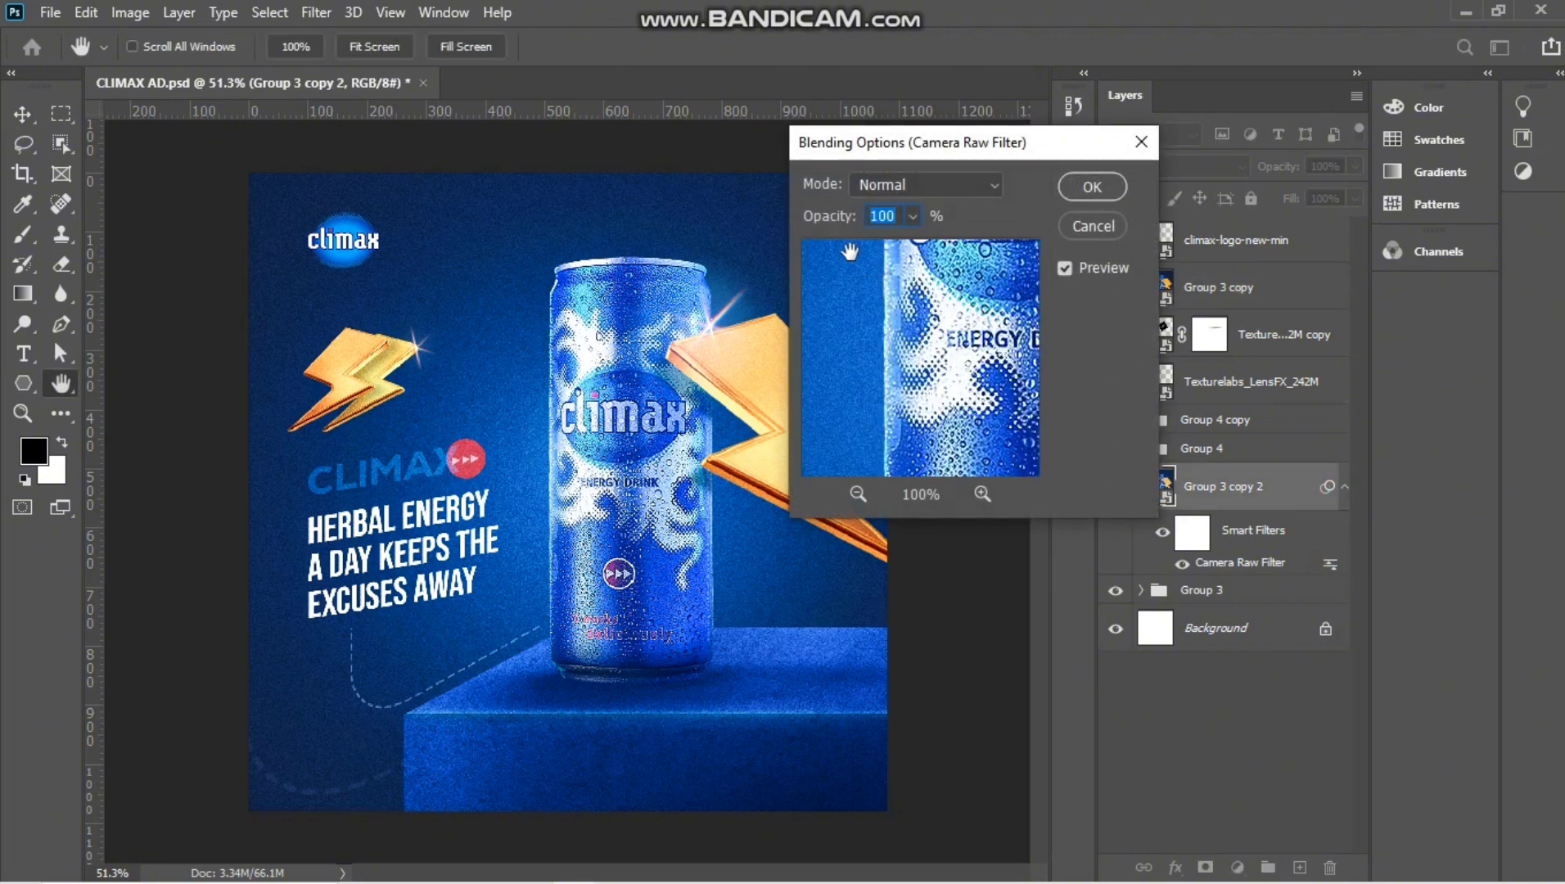
mouse_move(840, 217)
mouse_down()
mouse_move(726, 283)
mouse_move(791, 288)
mouse_move(836, 222)
mouse_up()
click(1091, 186)
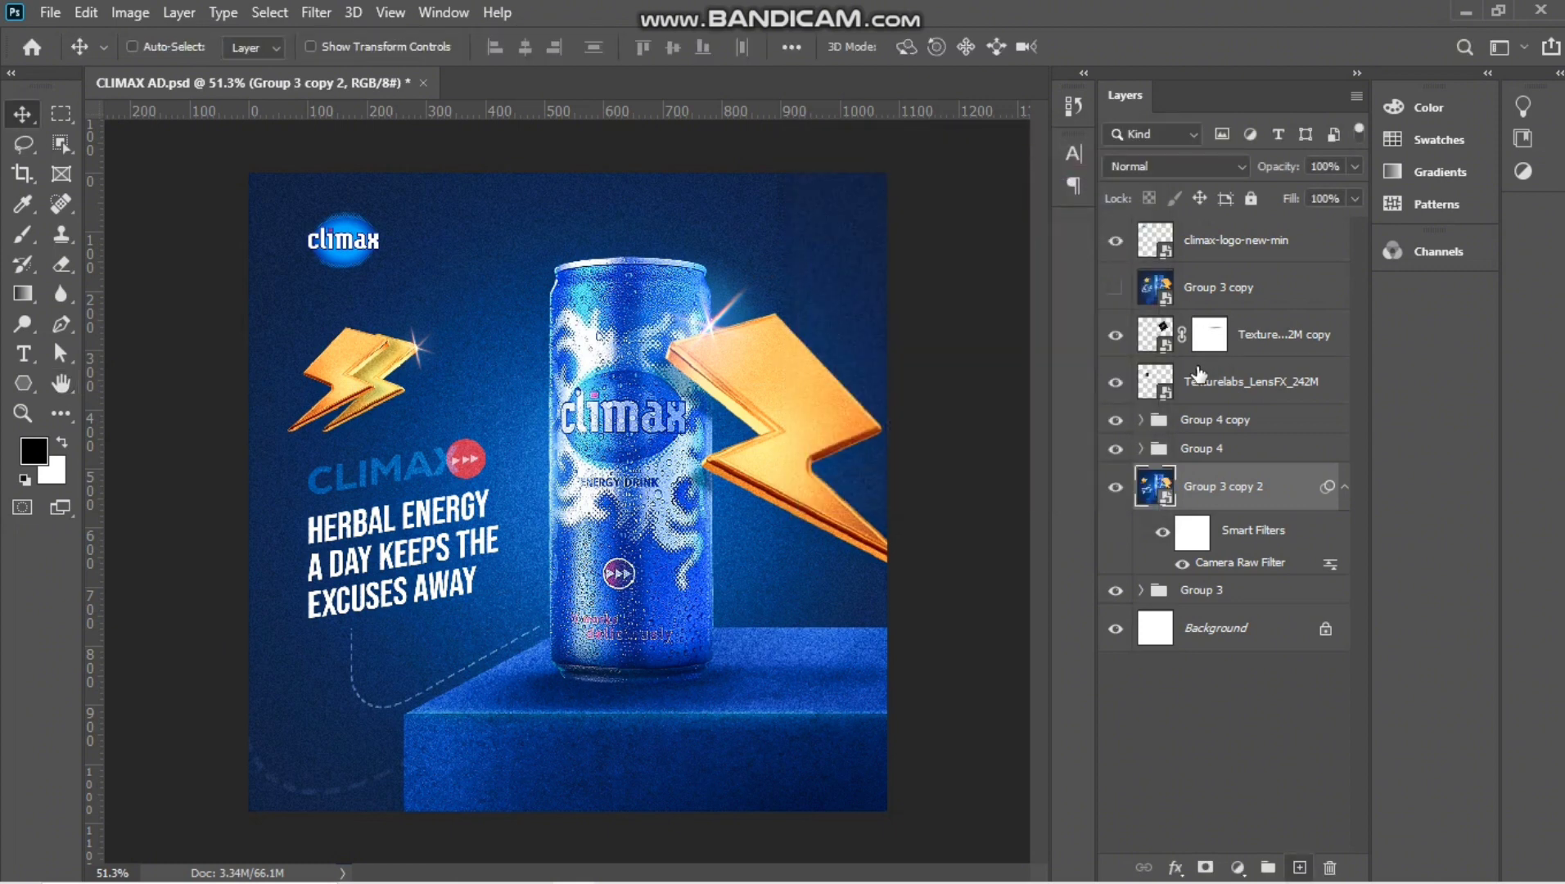
Save CLIMAX AD.psd and review the finished advertisement as a whole.
key(ctrl+s)
key(ctrl+minus)
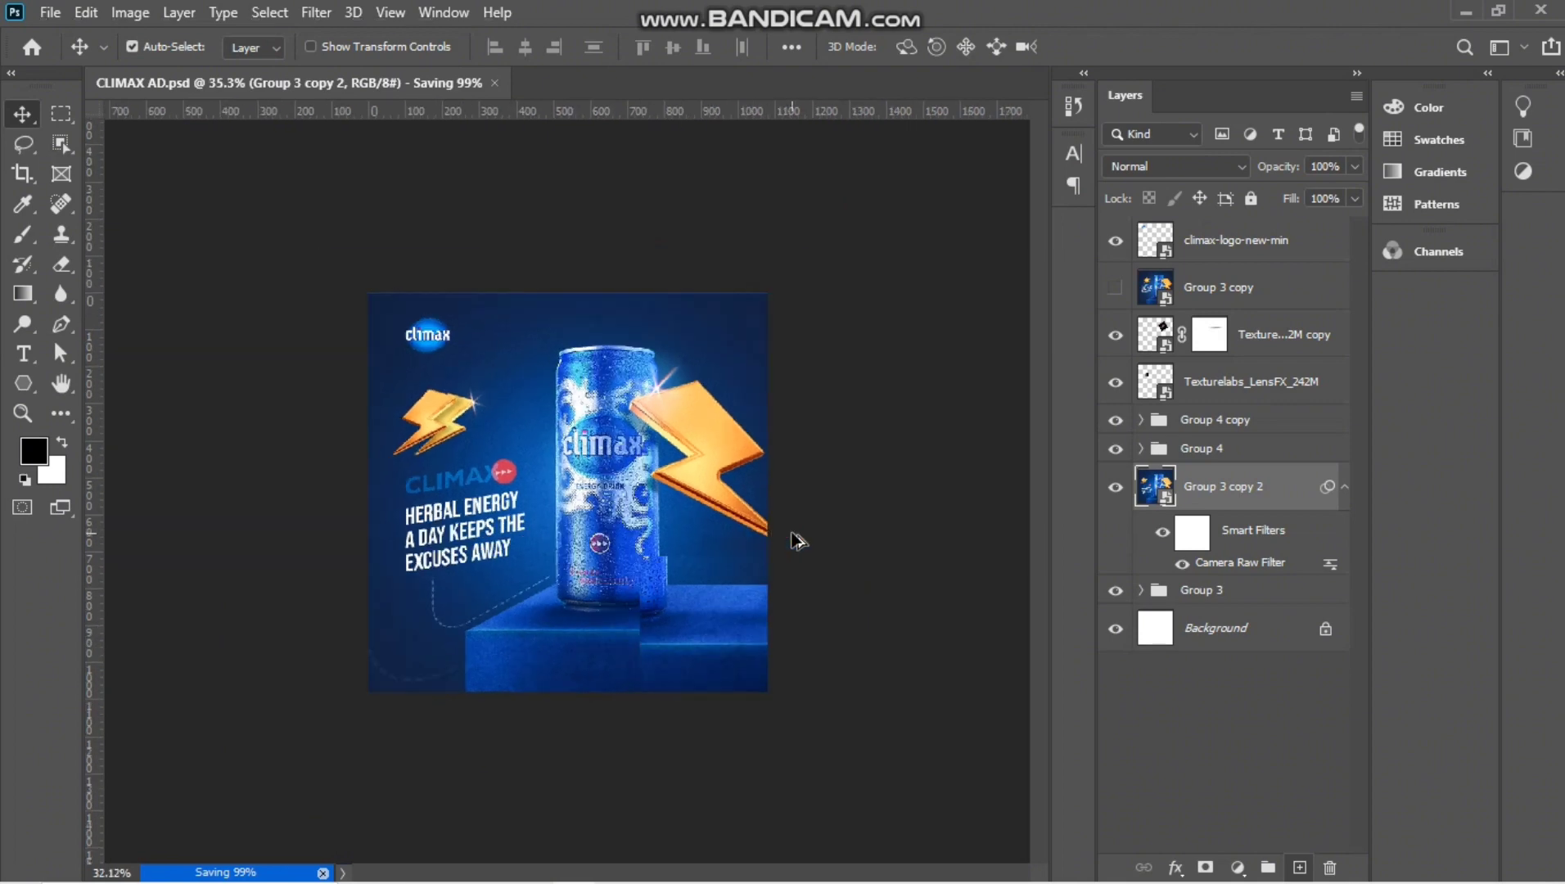
key(ctrl+minus)
scroll(794, 535, down, 4)
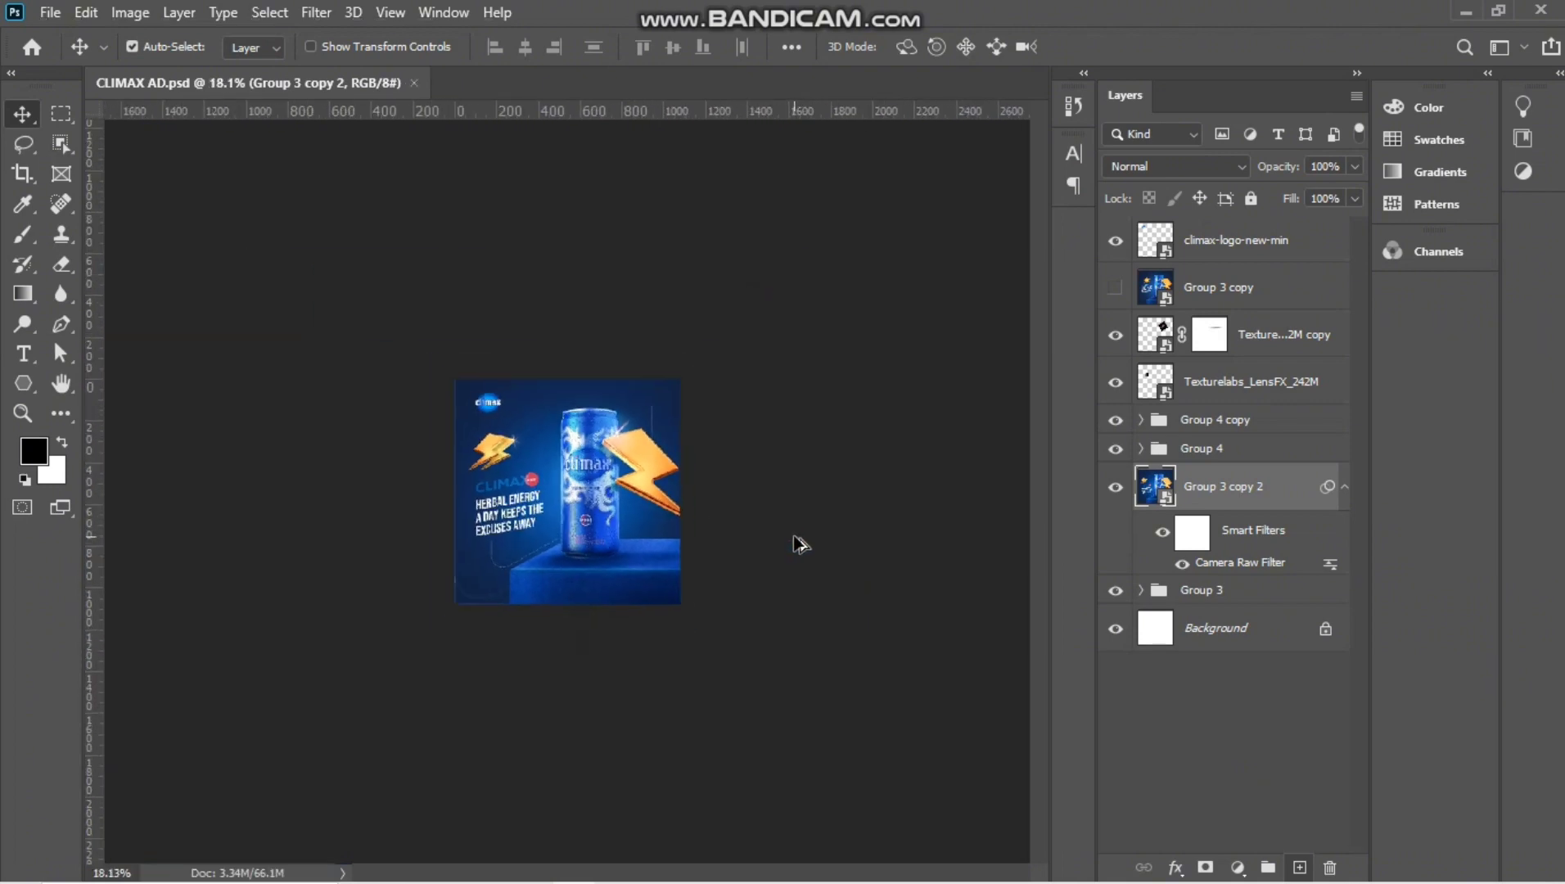
scroll(794, 537, up, 8)
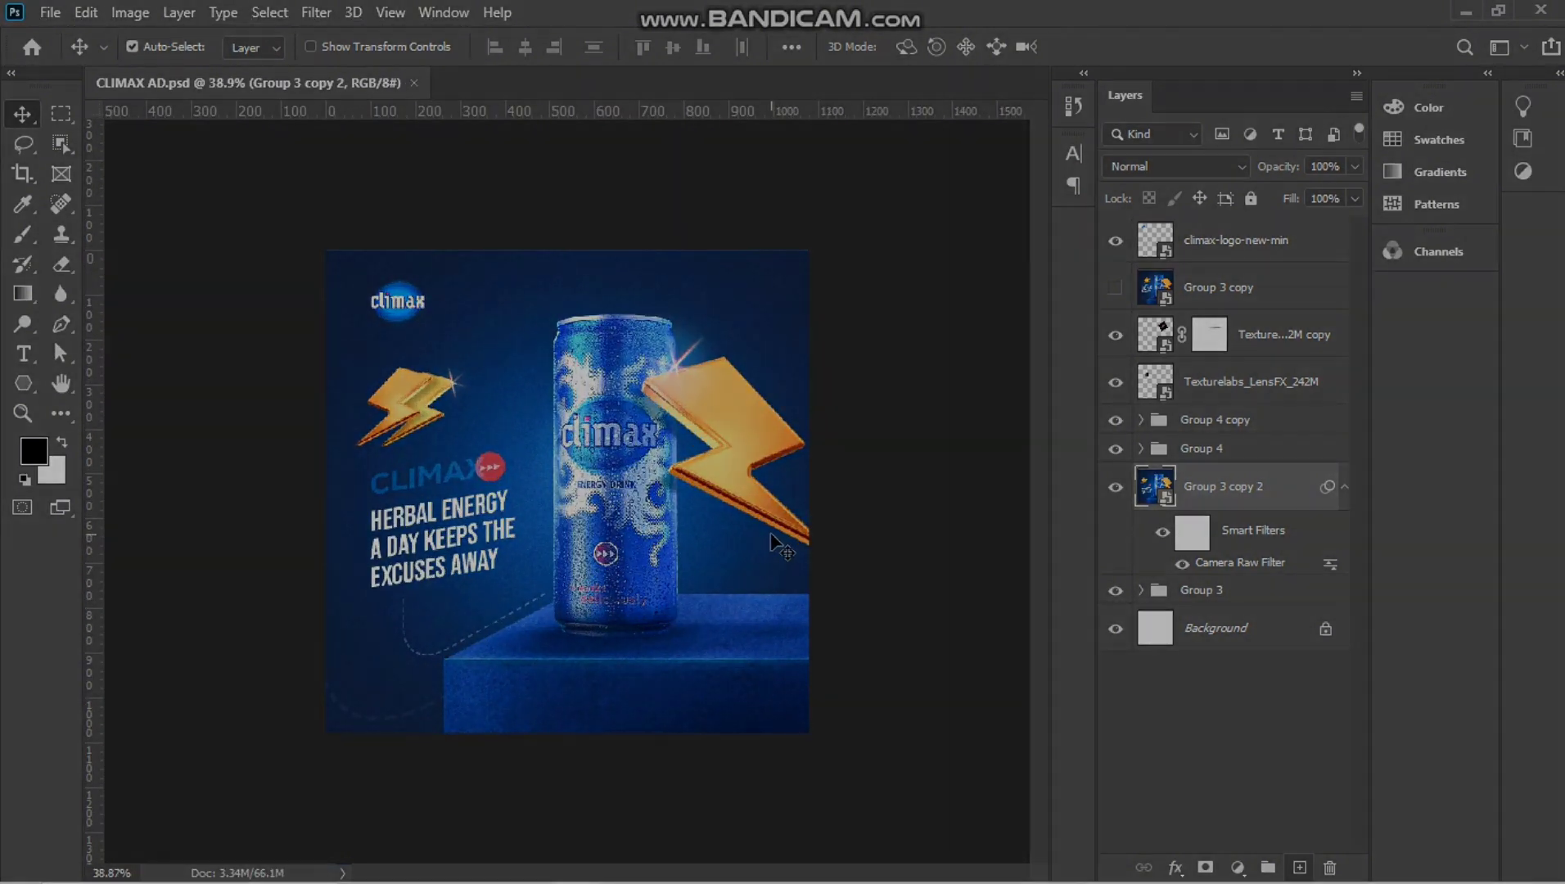